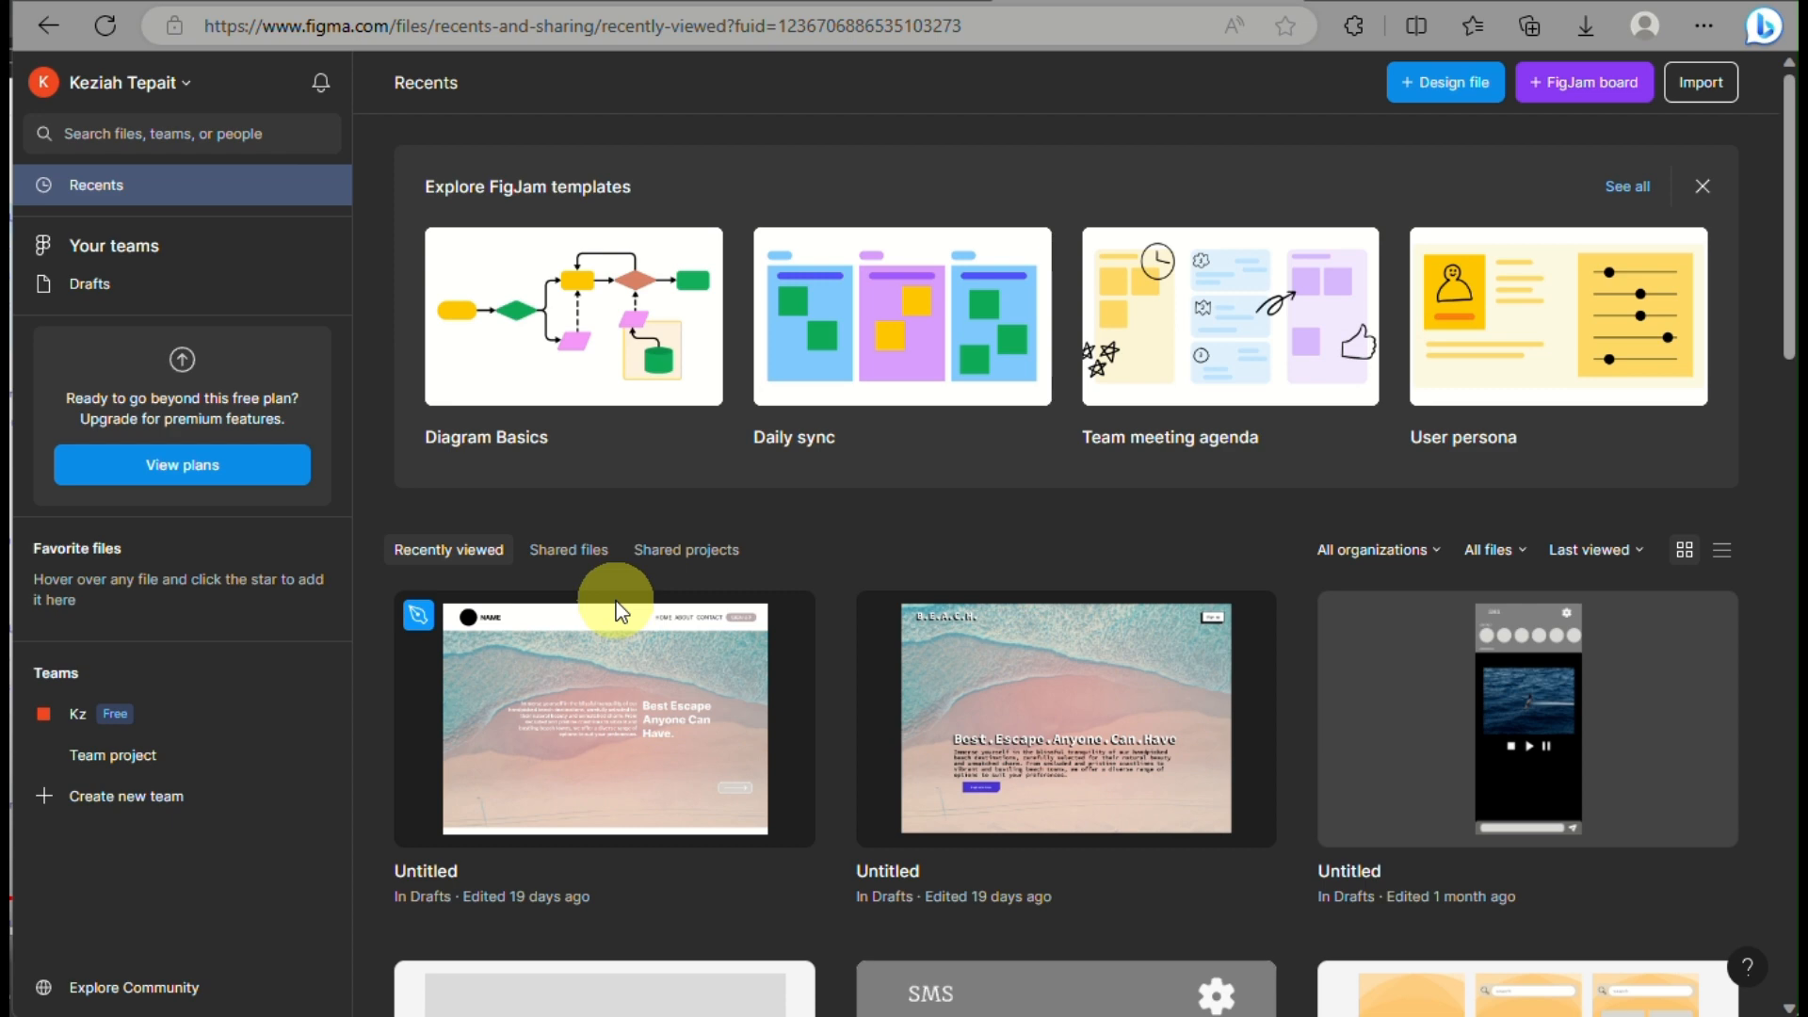
- Create a new design file and draw a frame about 498 × 427 on the empty canvas
{"action": "scroll", "coordinate": [619, 610], "scroll_direction": "down", "scroll_amount": 3}
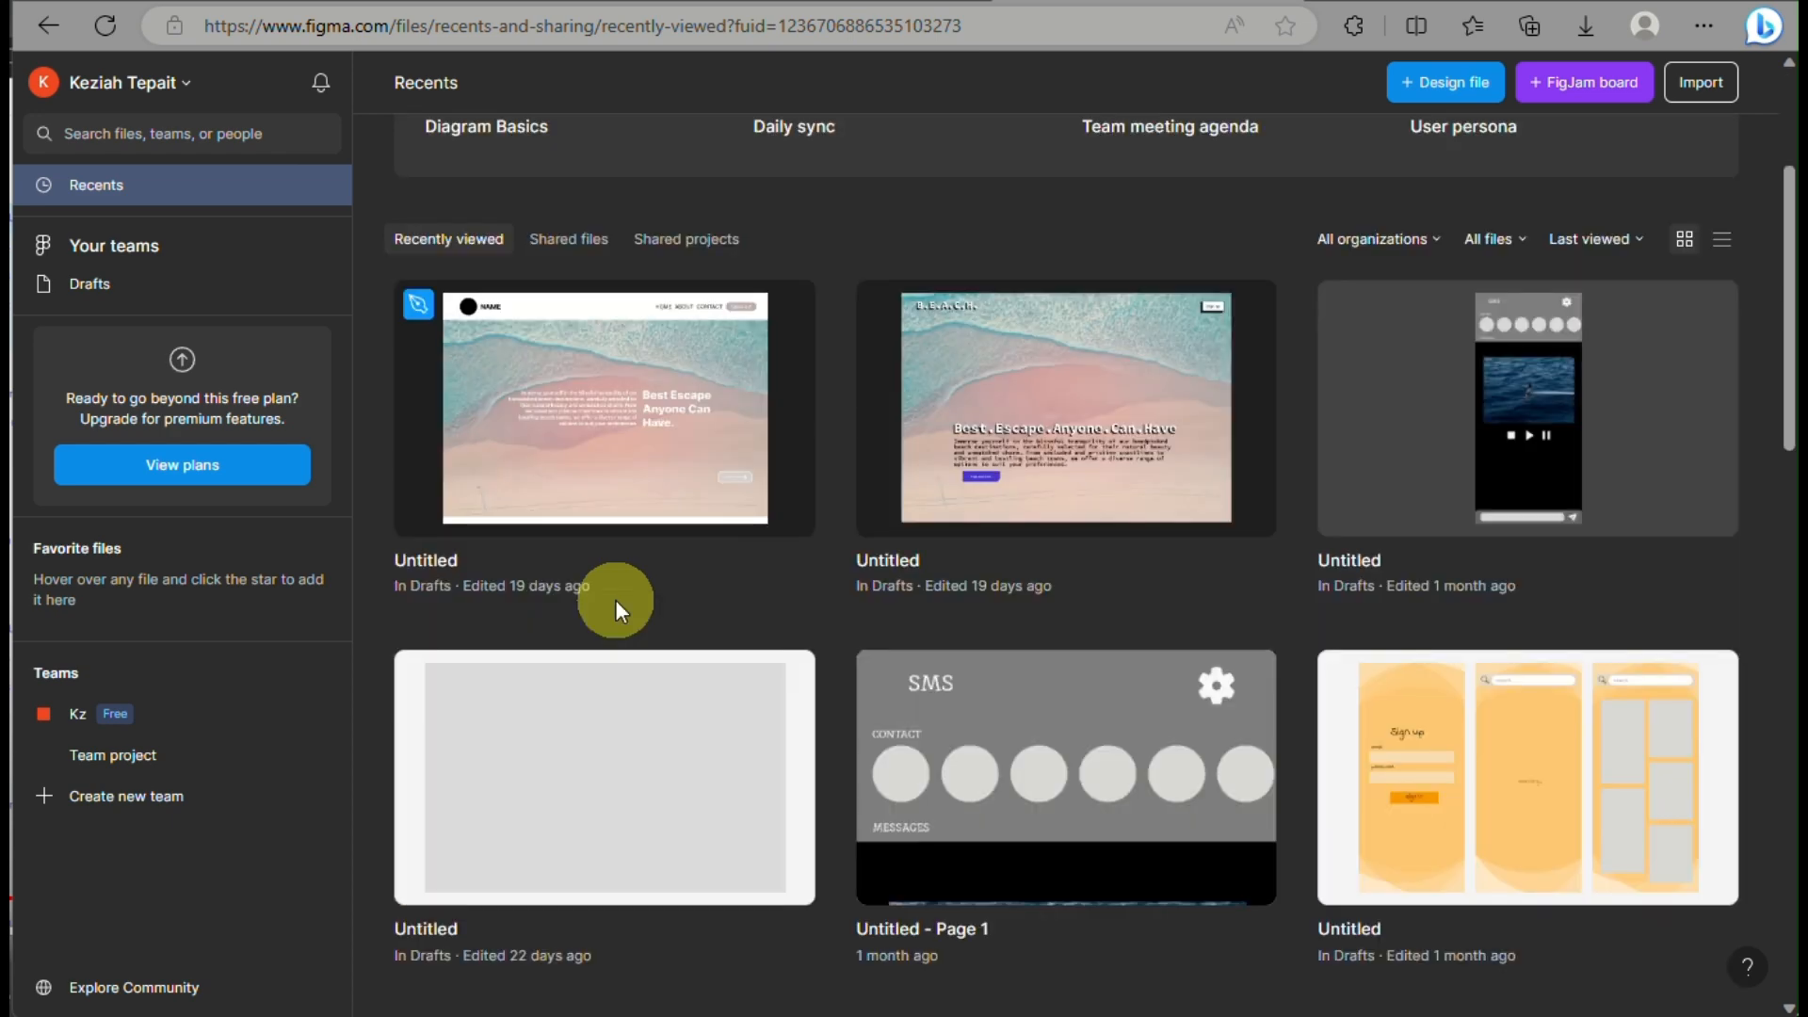
{"action": "scroll", "coordinate": [617, 602], "scroll_direction": "up", "scroll_amount": 3}
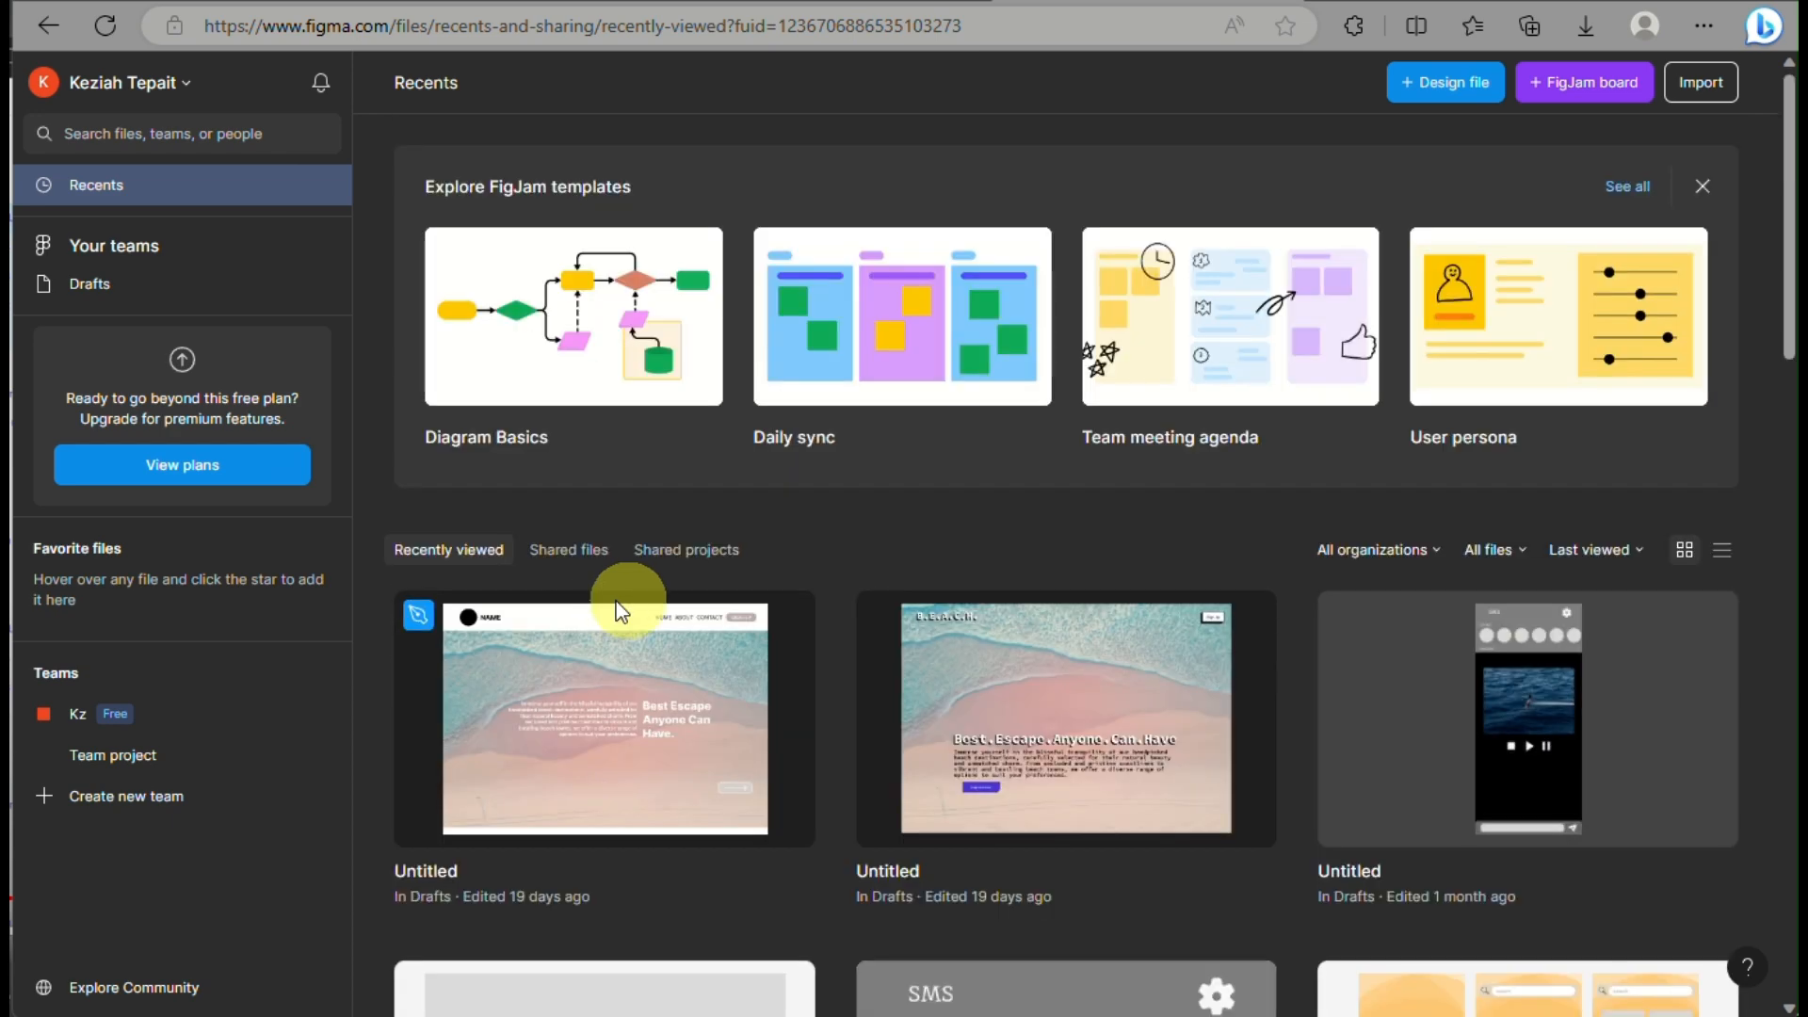
{"action": "mouse_move", "coordinate": [1356, 325]}
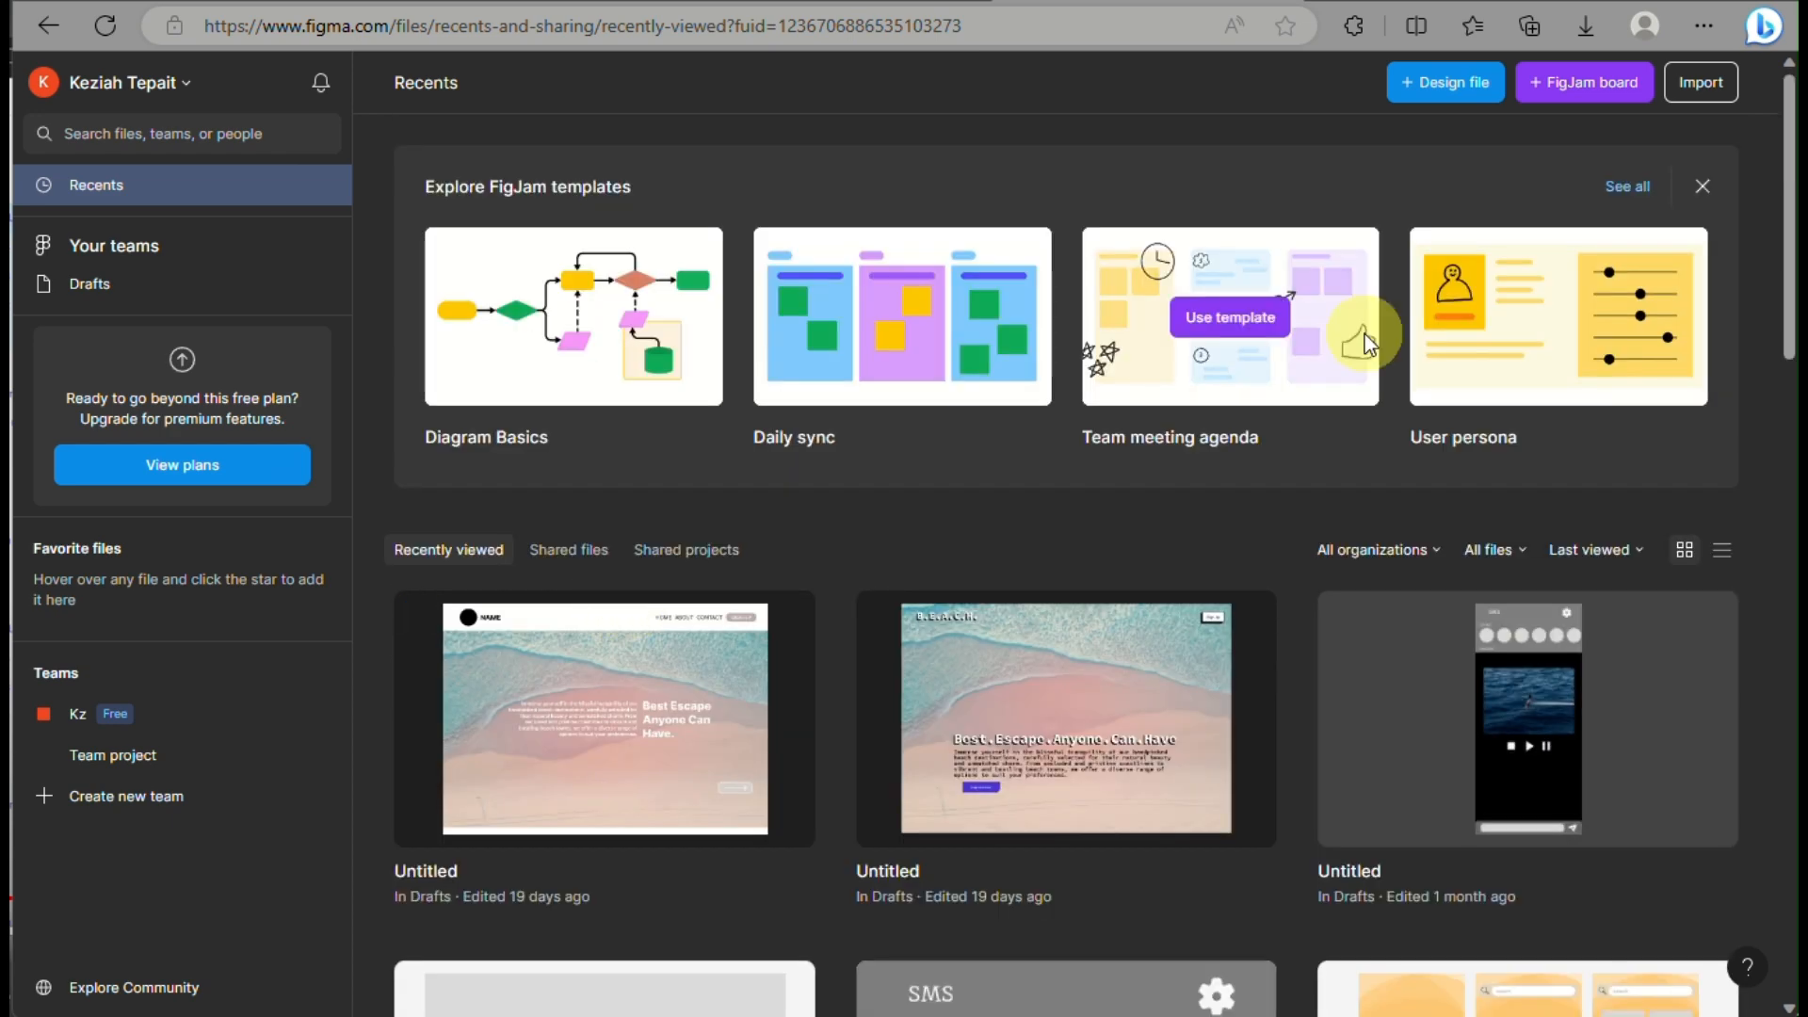
{"action": "left_click", "coordinate": [1425, 79]}
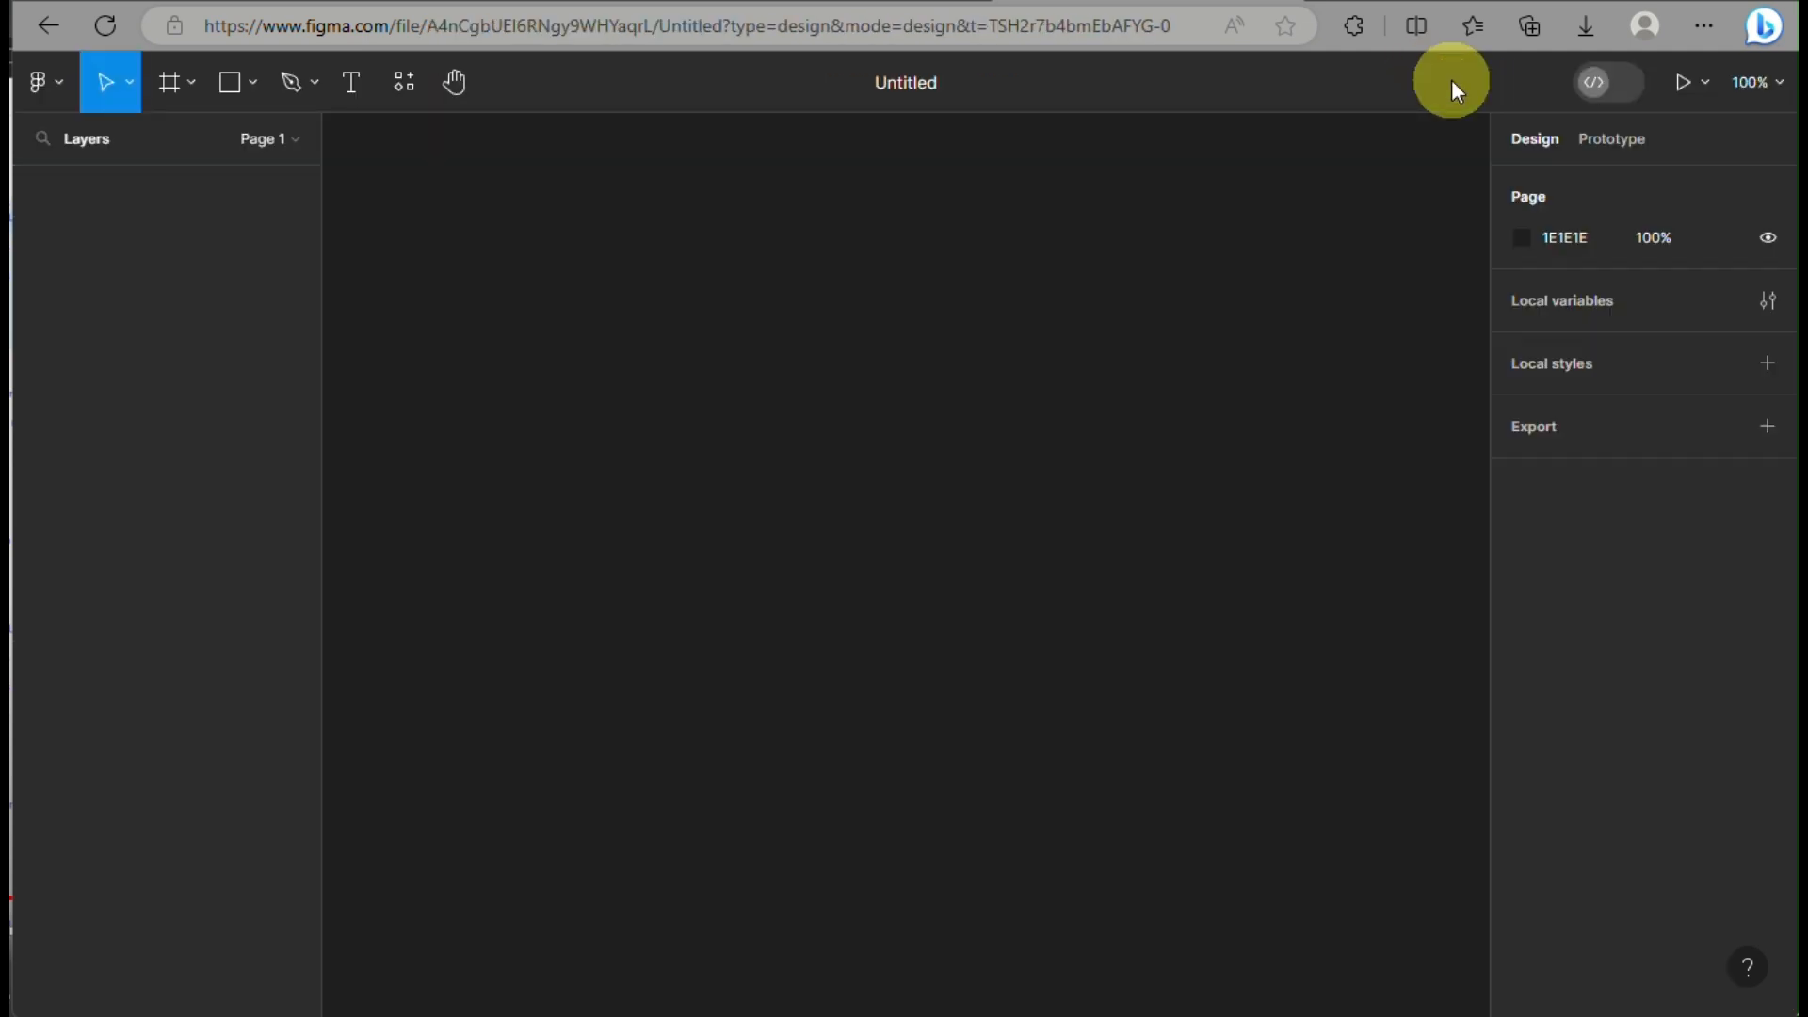
{"action": "left_click", "coordinate": [167, 94]}
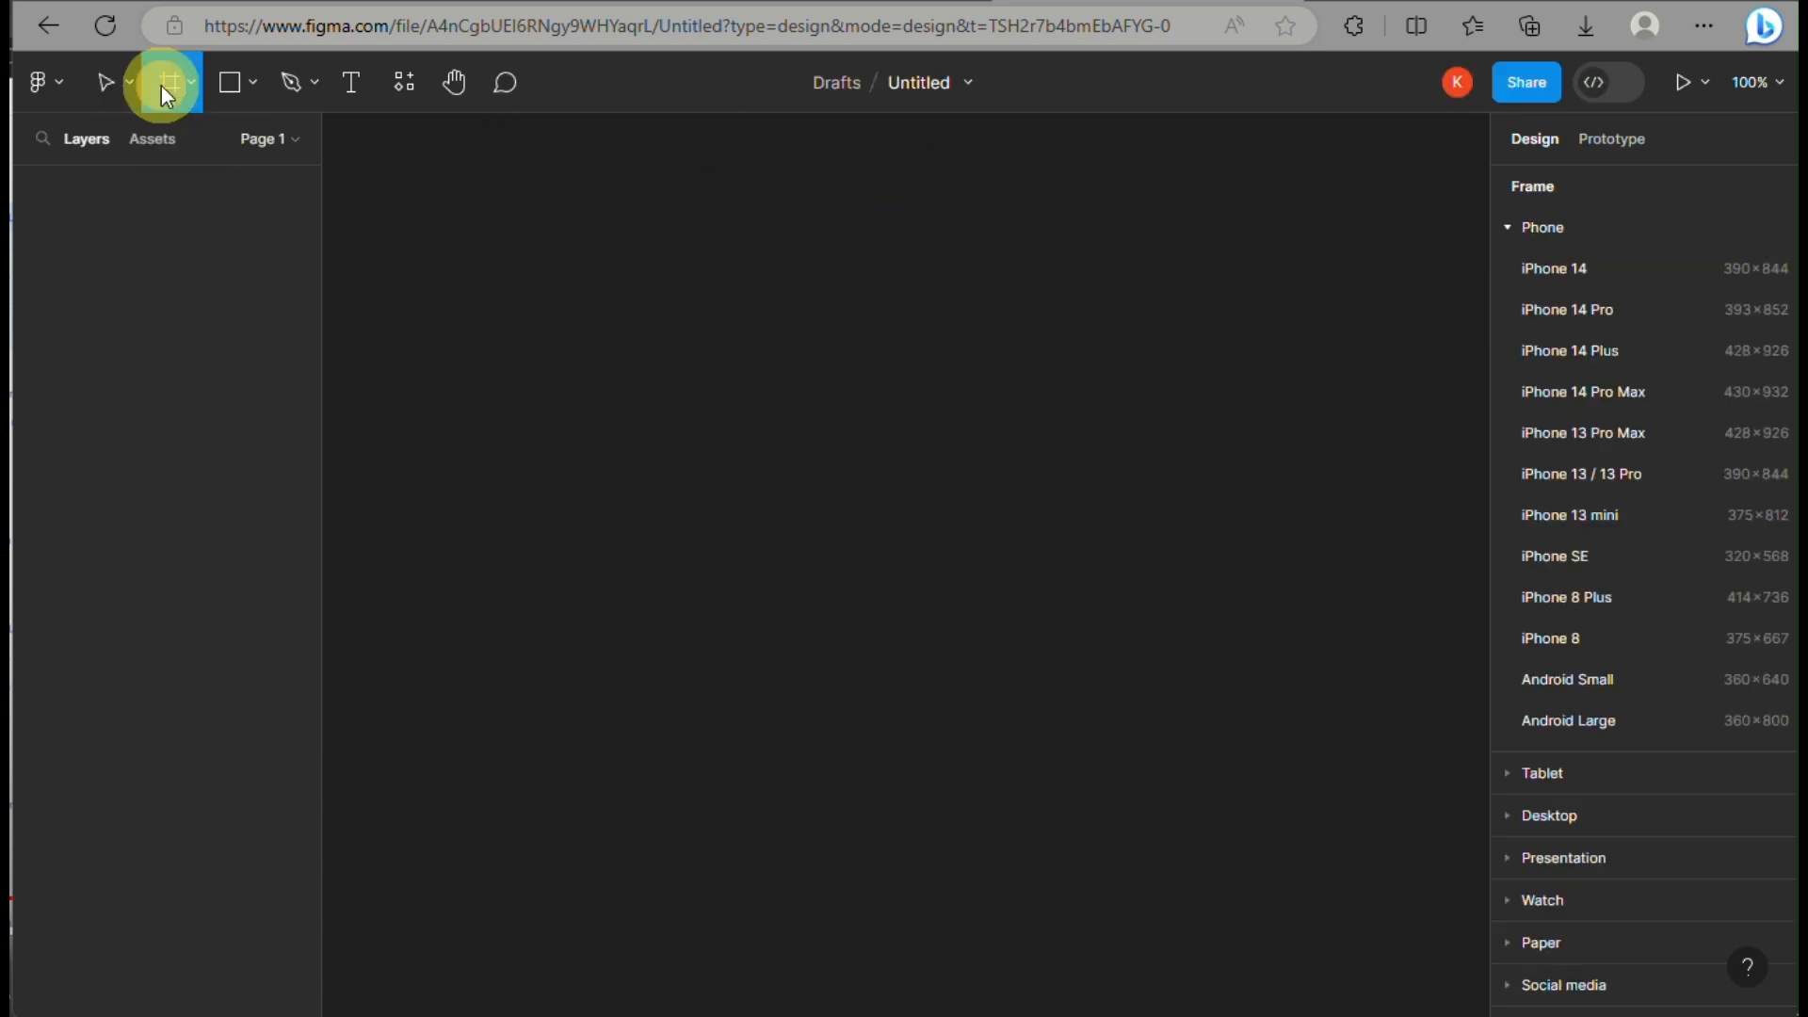
{"action": "mouse_move", "coordinate": [432, 280]}
{"action": "left_mouse_down"}
{"action": "mouse_move", "coordinate": [682, 591]}
{"action": "mouse_move", "coordinate": [919, 770]}
{"action": "mouse_move", "coordinate": [1126, 823]}
{"action": "mouse_move", "coordinate": [1071, 829]}
{"action": "left_mouse_up"}
- Draw a rectangle about 266 × 49 to the right of the frame and set its corner radius to 20
{"action": "scroll", "coordinate": [1071, 829], "scroll_direction": "right", "scroll_amount": 10}
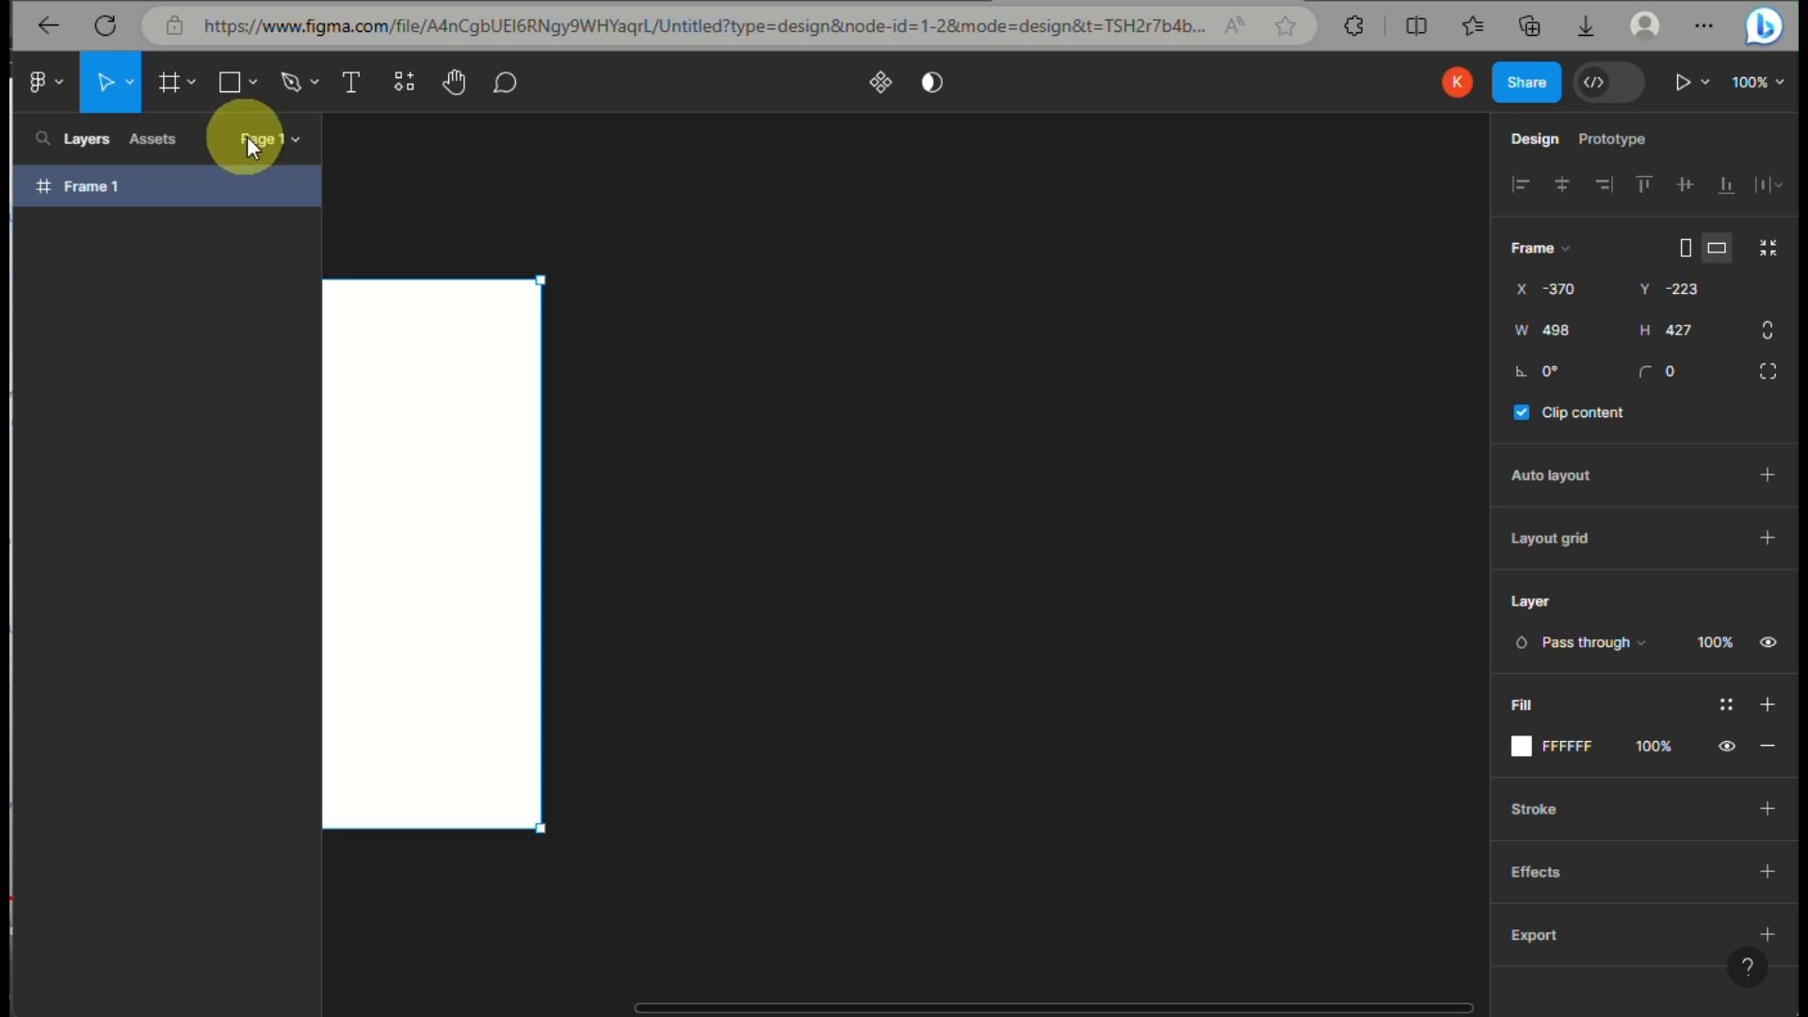
{"action": "left_click", "coordinate": [229, 85]}
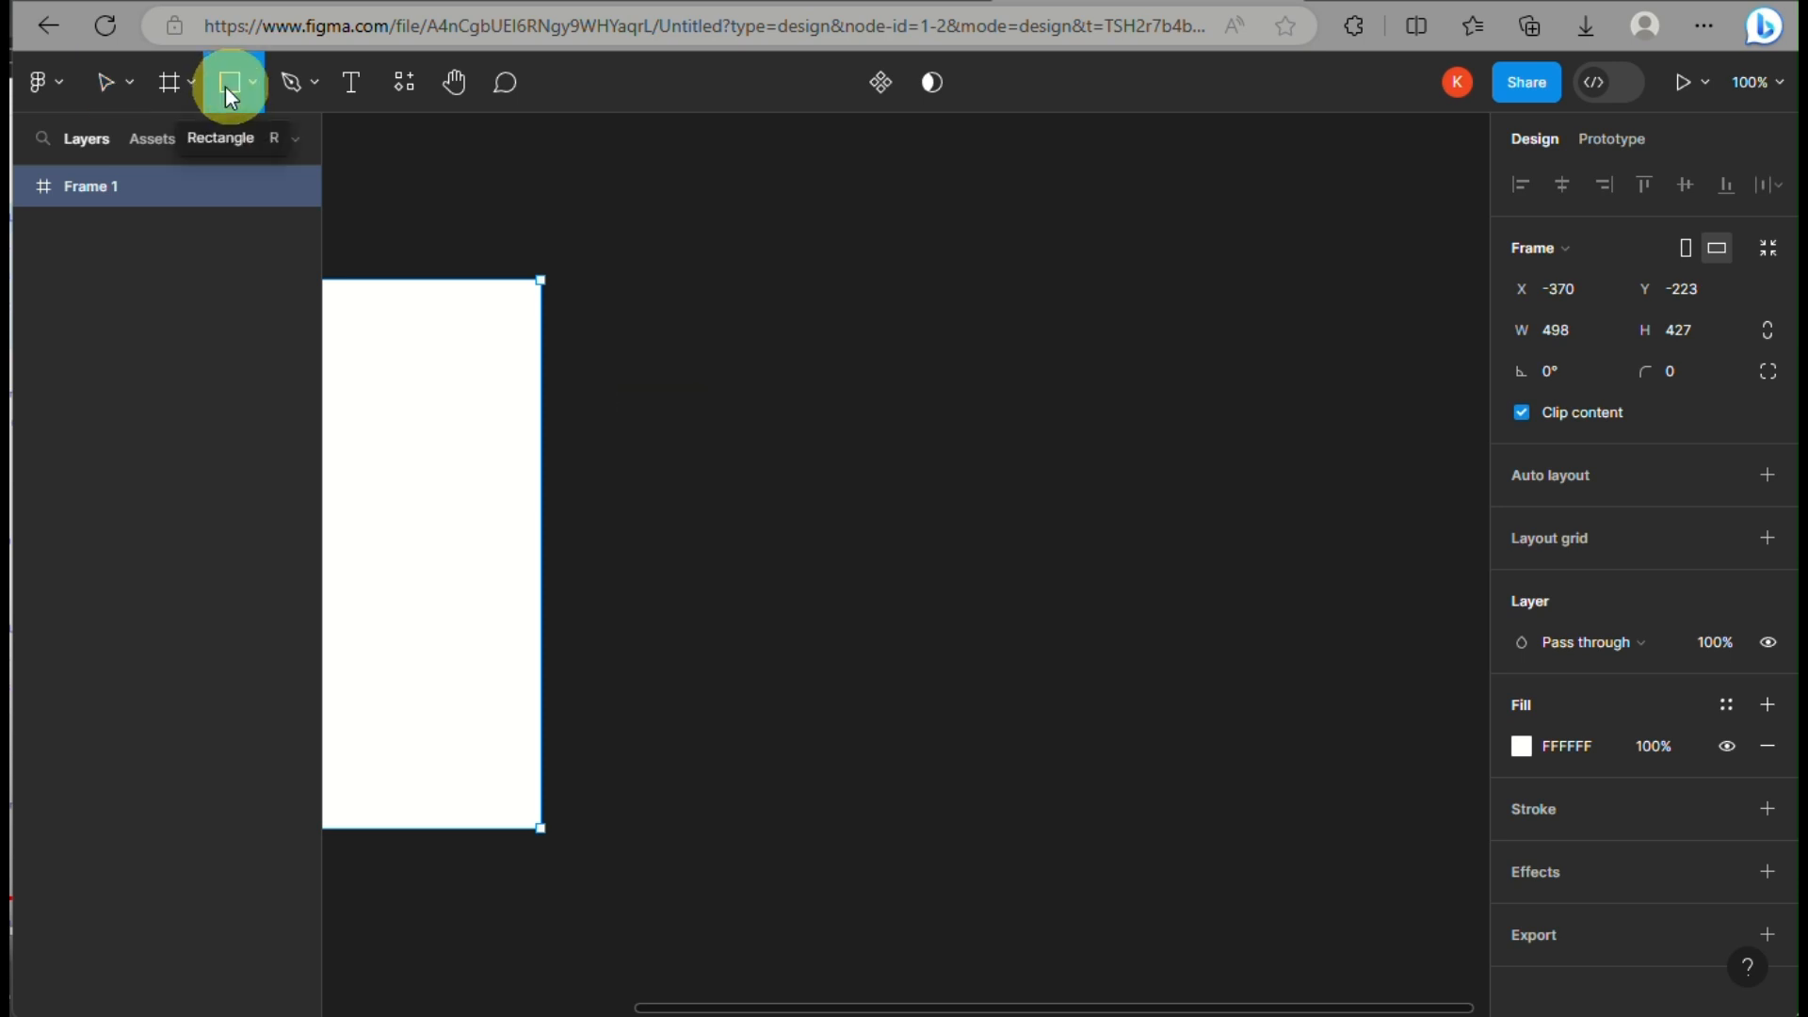
{"action": "mouse_move", "coordinate": [636, 280]}
{"action": "left_mouse_down"}
{"action": "mouse_move", "coordinate": [828, 408]}
{"action": "mouse_move", "coordinate": [978, 343]}
{"action": "left_mouse_up"}
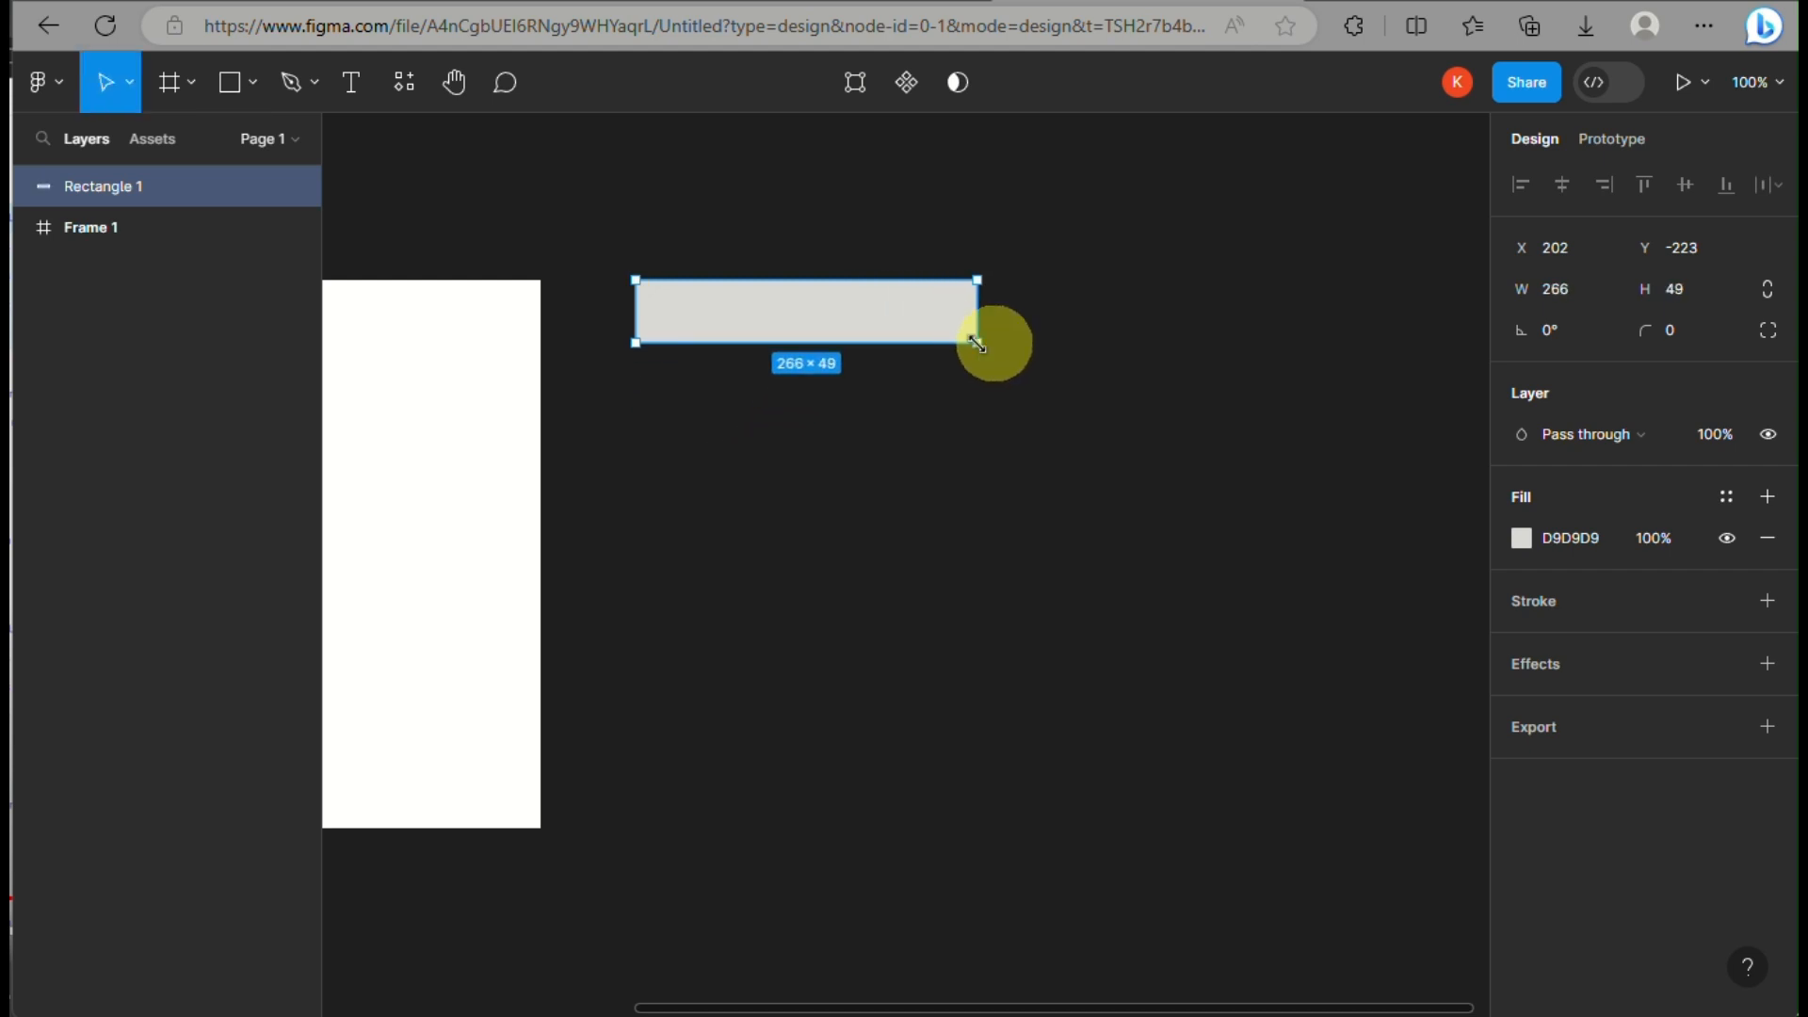
{"action": "left_click", "coordinate": [1681, 324]}
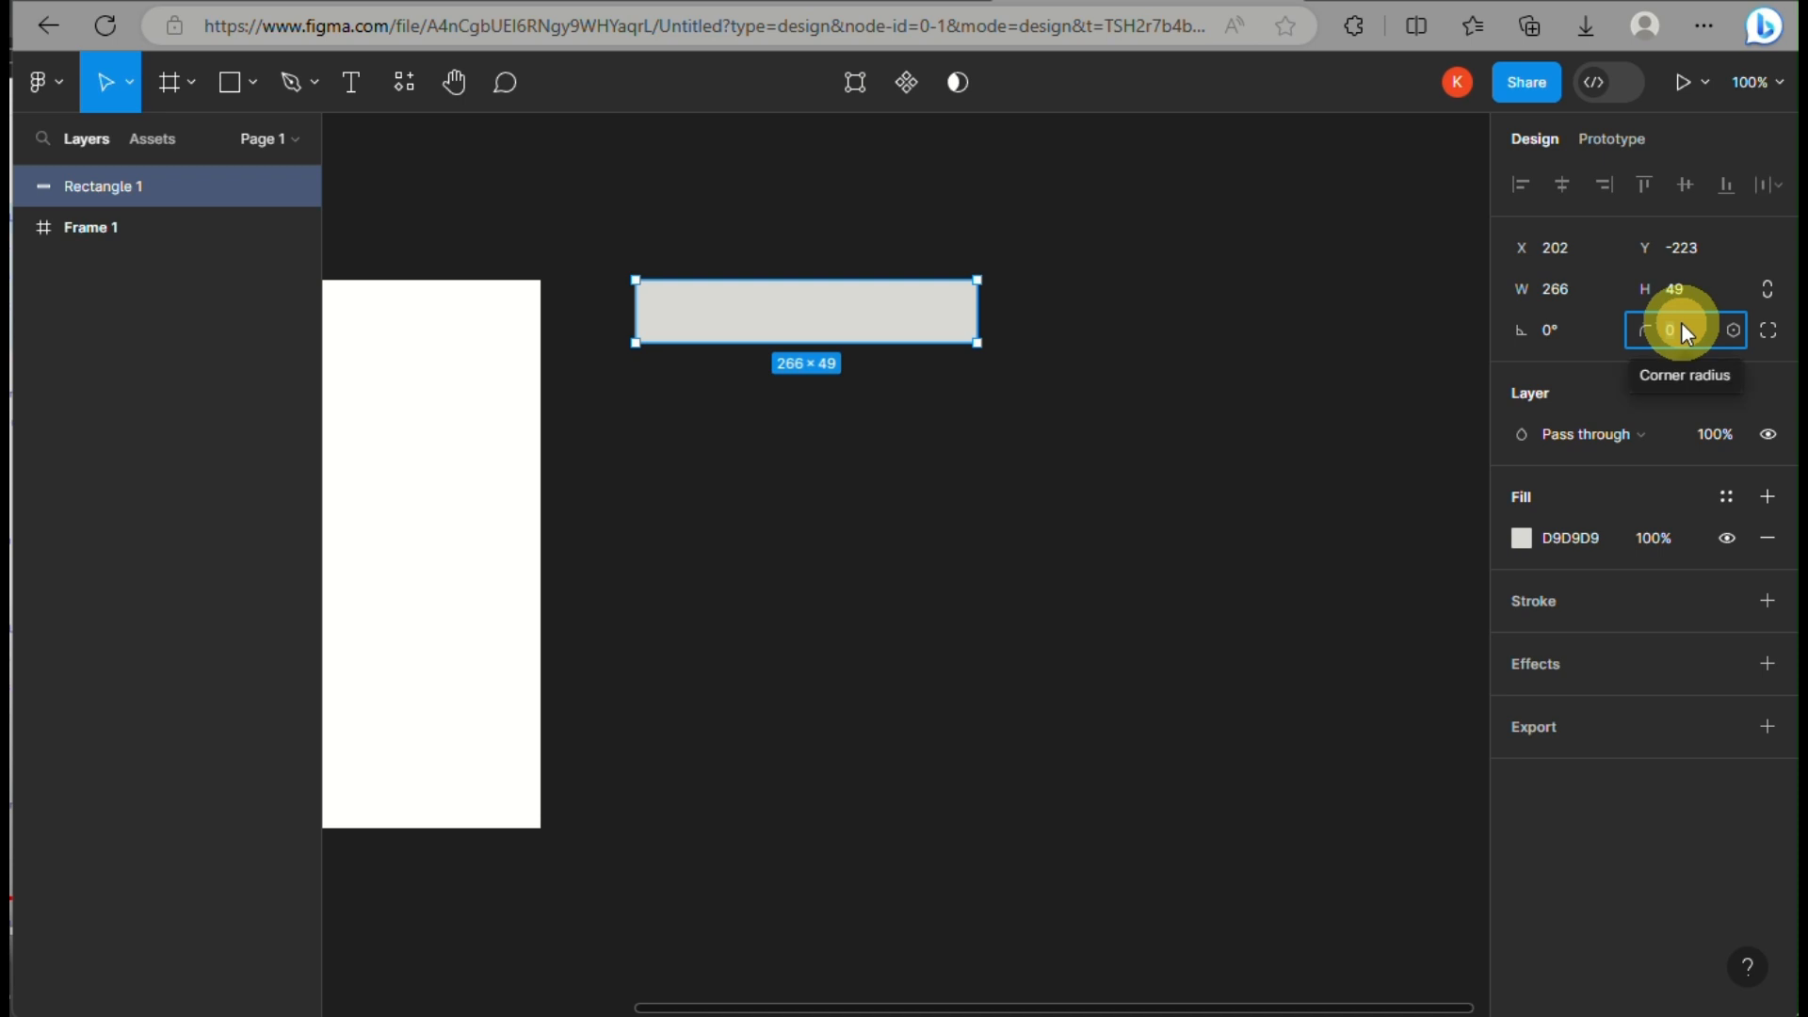
{"action": "type", "text": "20"}
{"action": "key", "text": "Return"}
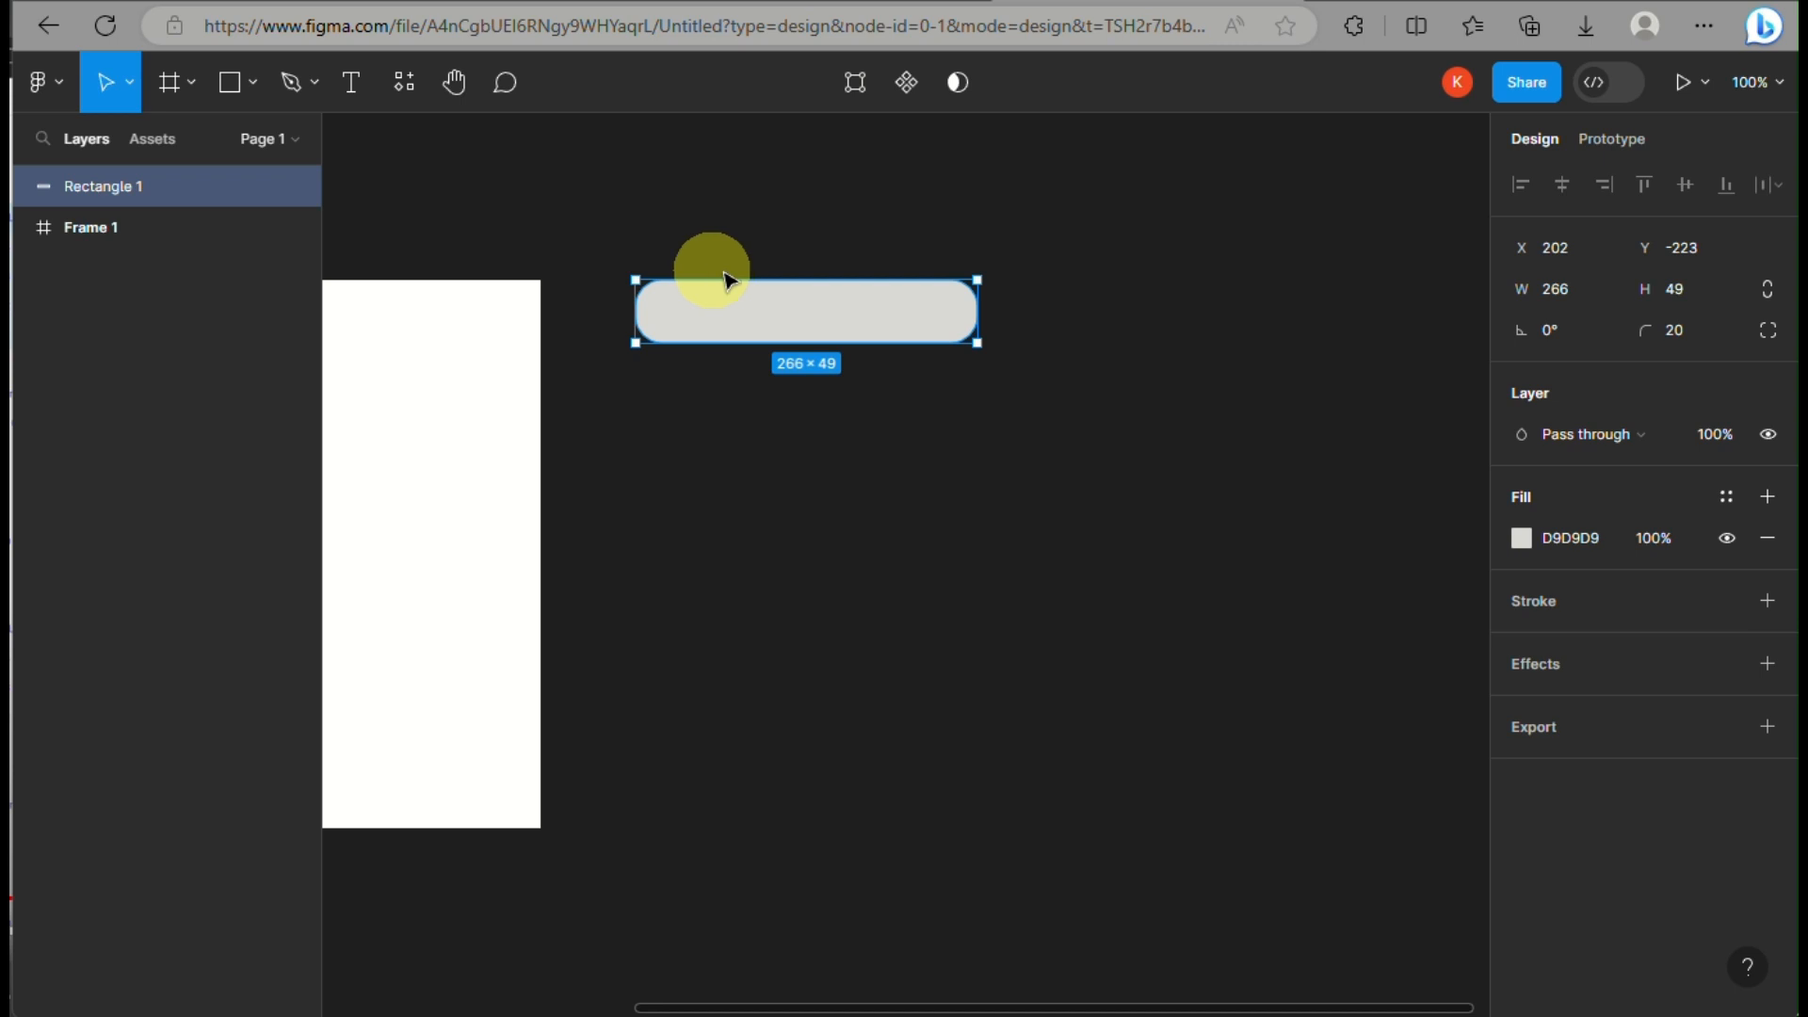
- Add a text box about 211 × 20 inside the rounded rectangle containing the text "select"
{"action": "left_click", "coordinate": [353, 83]}
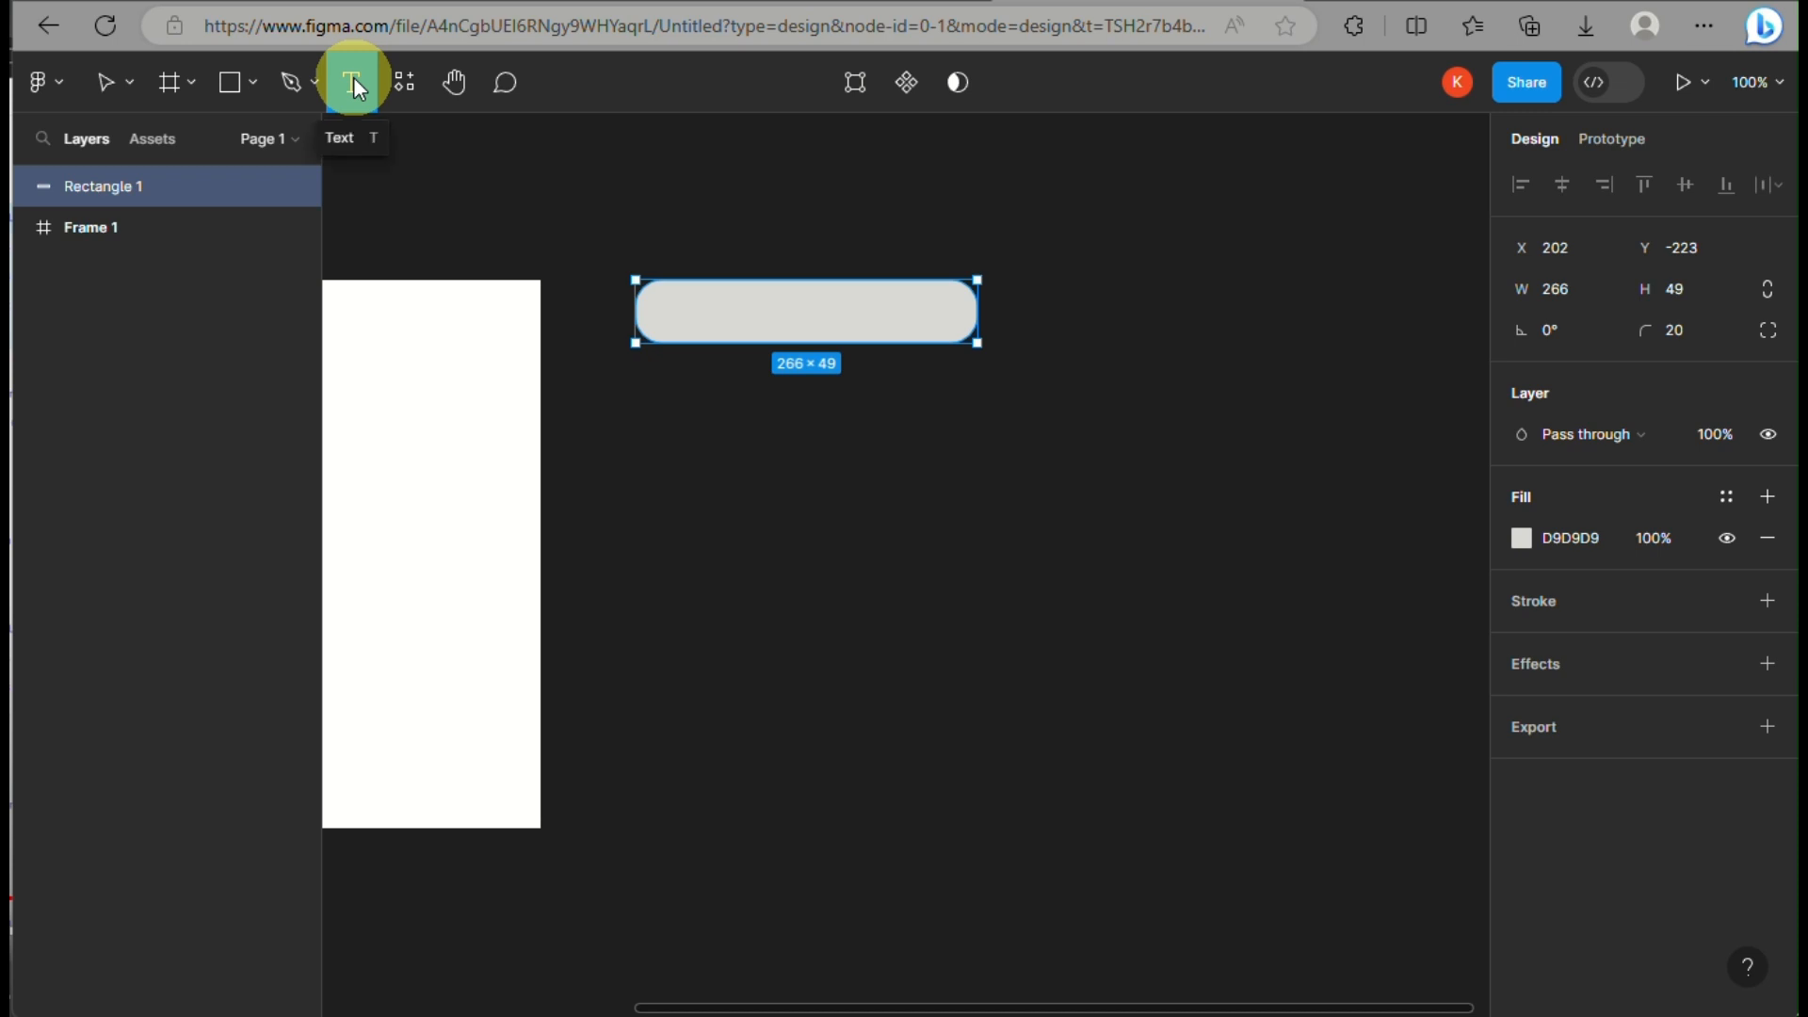
{"action": "left_click", "coordinate": [657, 296]}
{"action": "left_click_drag", "start_coordinate": [787, 320], "coordinate": [932, 324]}
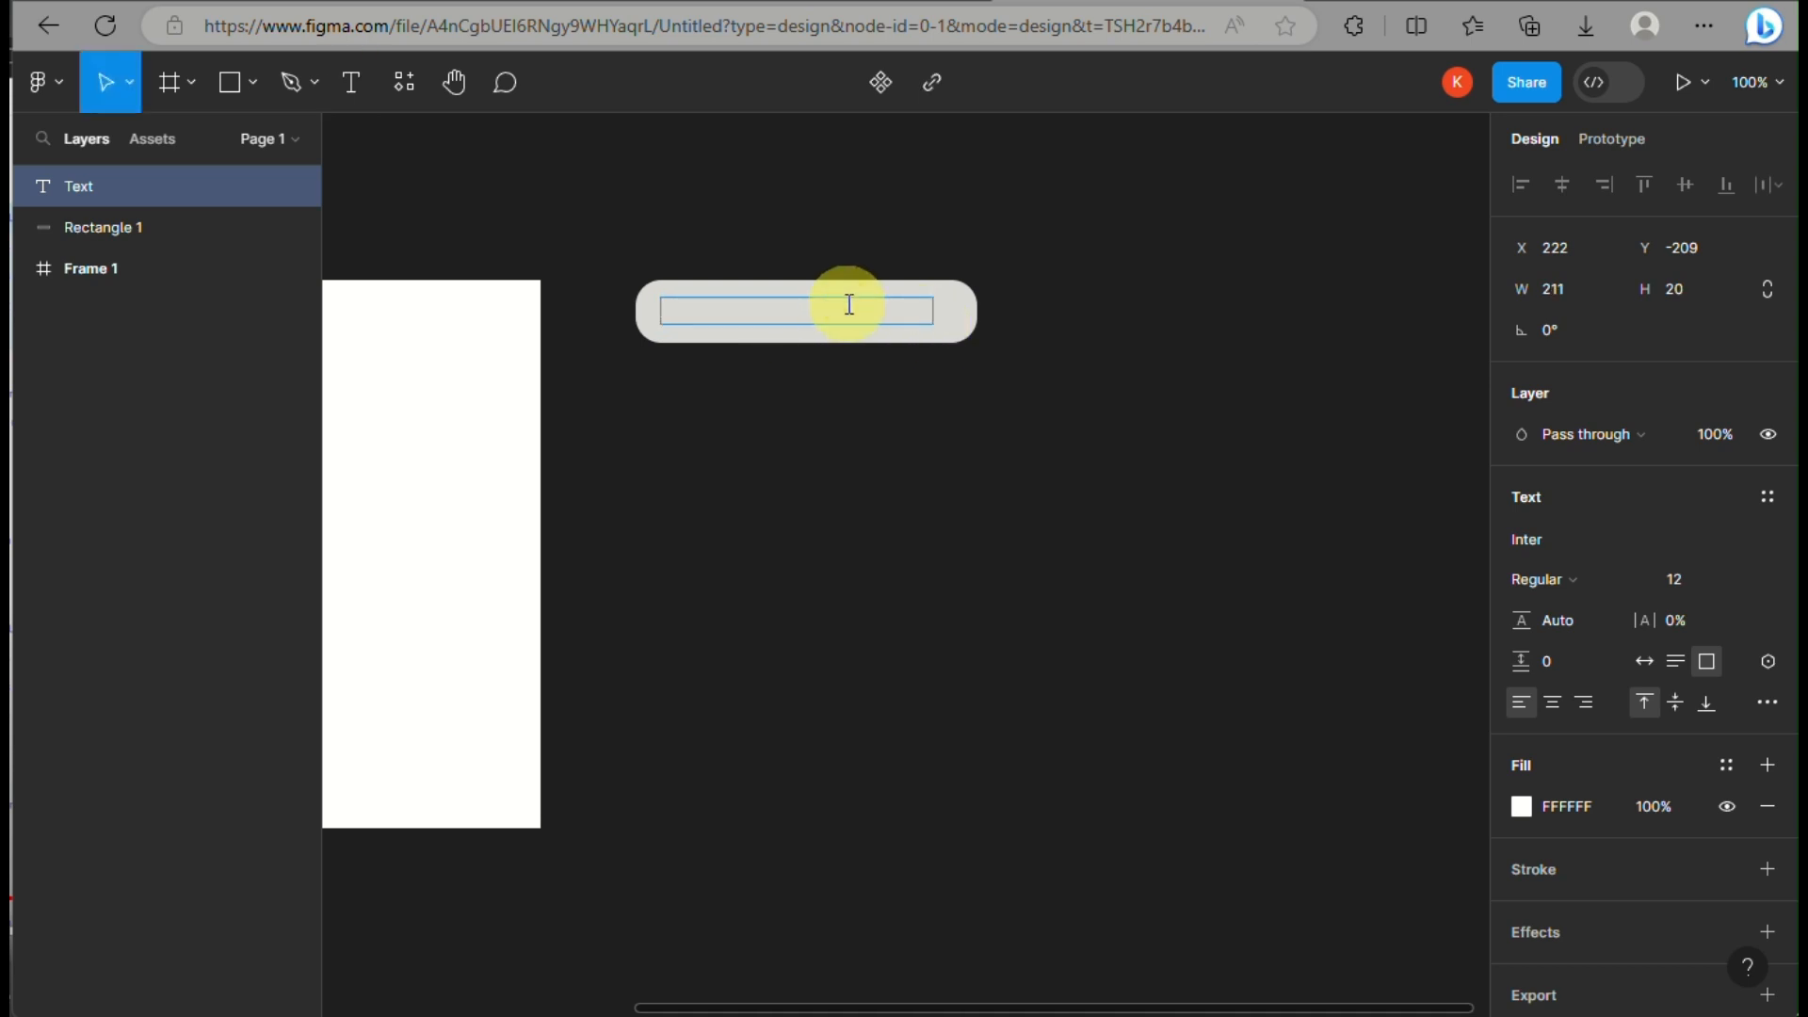
{"action": "type", "text": "select"}
- Change the "select" text's fill colour to black (000000) and its font size to 20
{"action": "left_click_drag", "start_coordinate": [848, 304], "coordinate": [577, 320]}
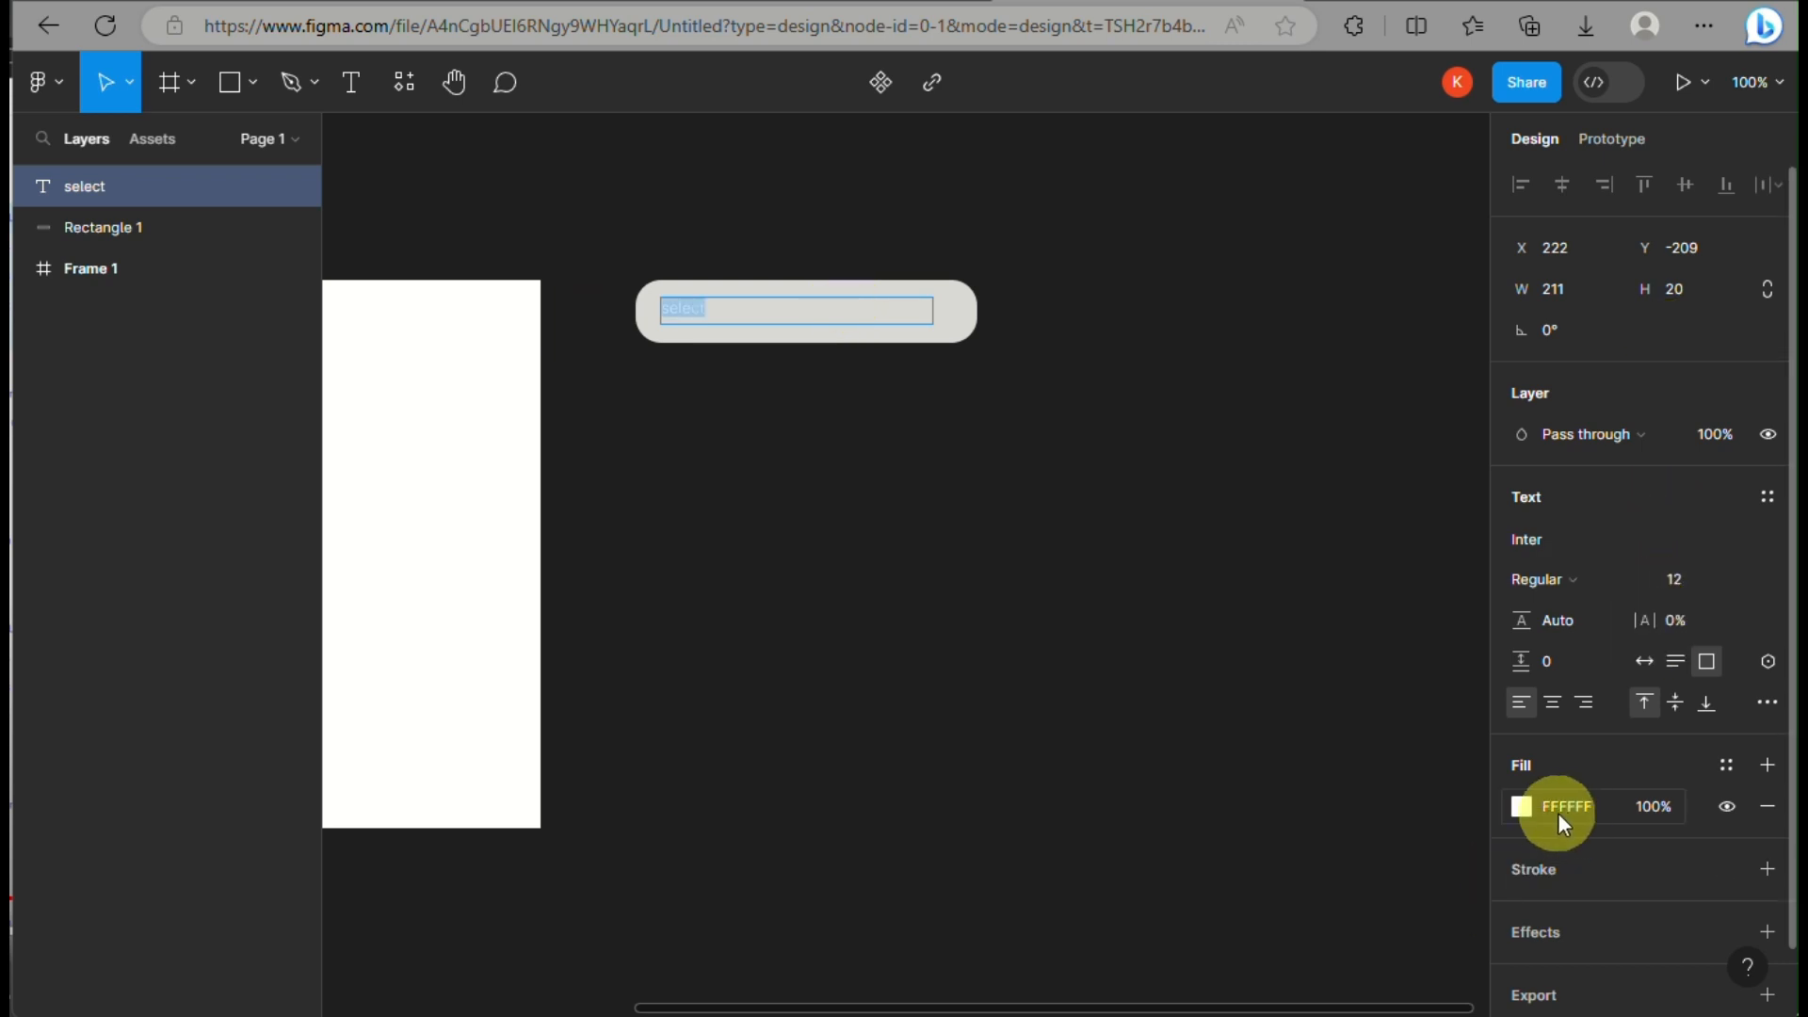
{"action": "left_click", "coordinate": [1533, 811]}
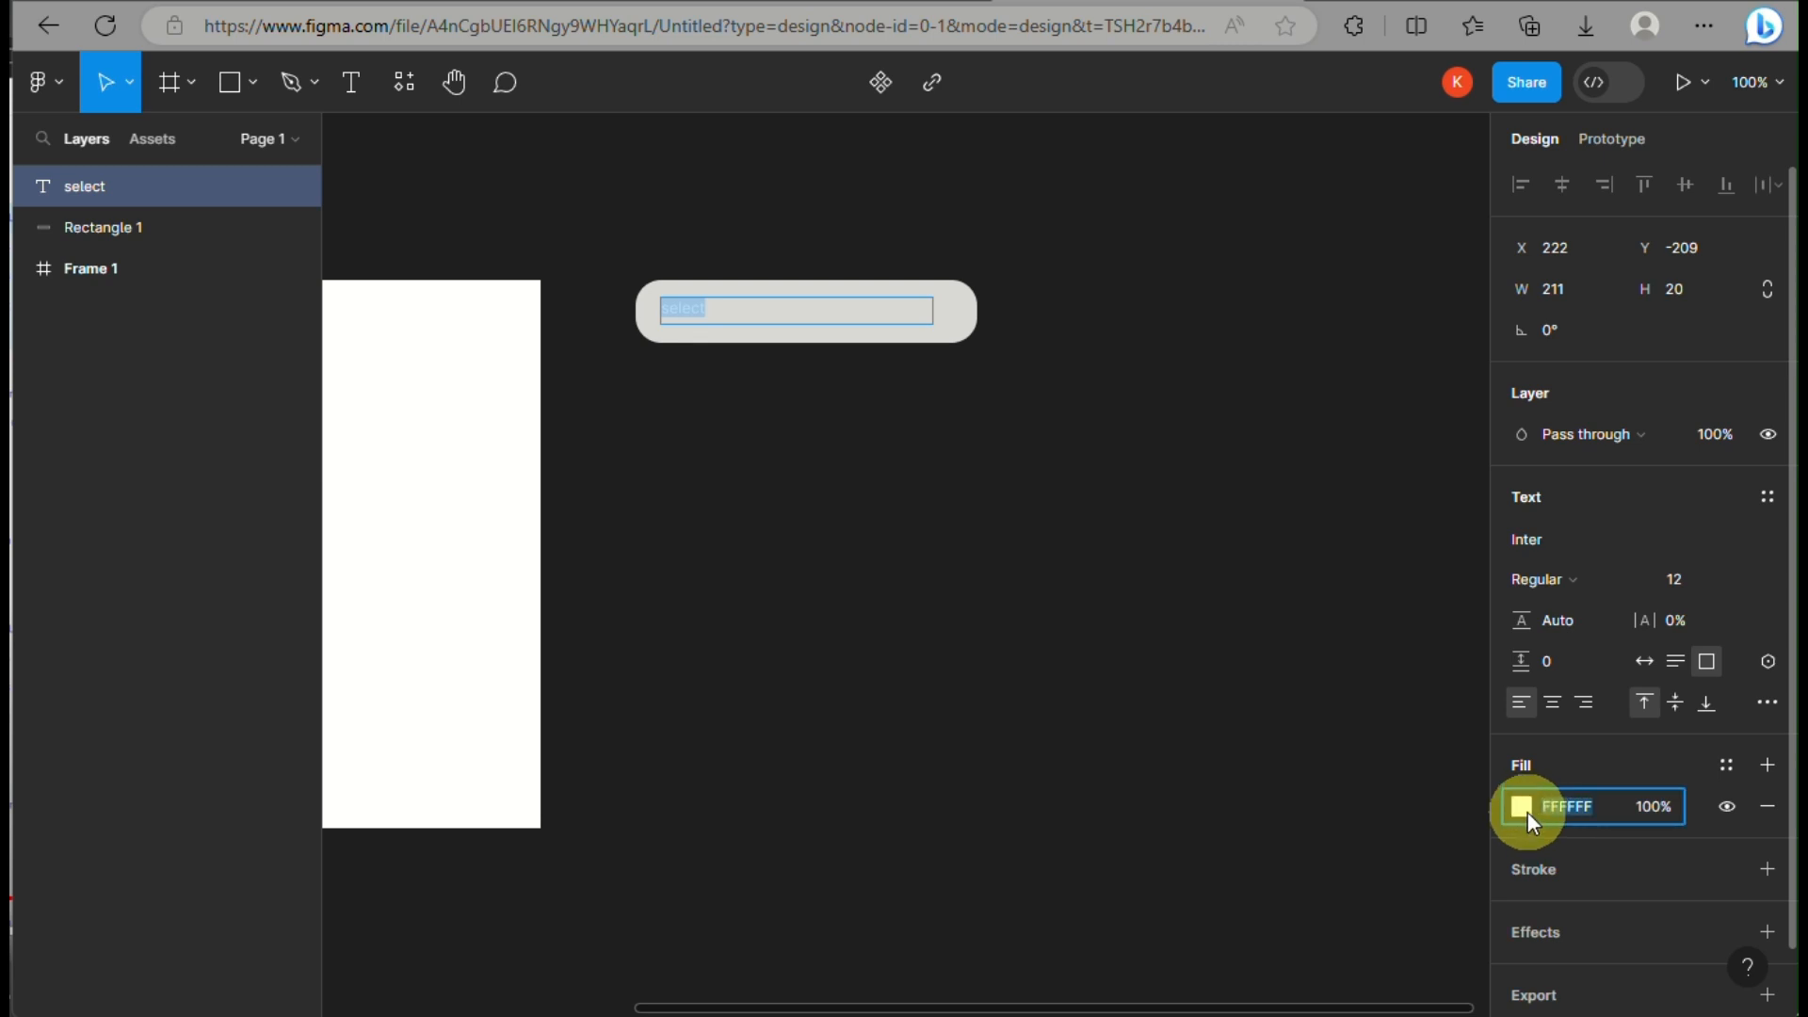
{"action": "left_click", "coordinate": [1528, 812]}
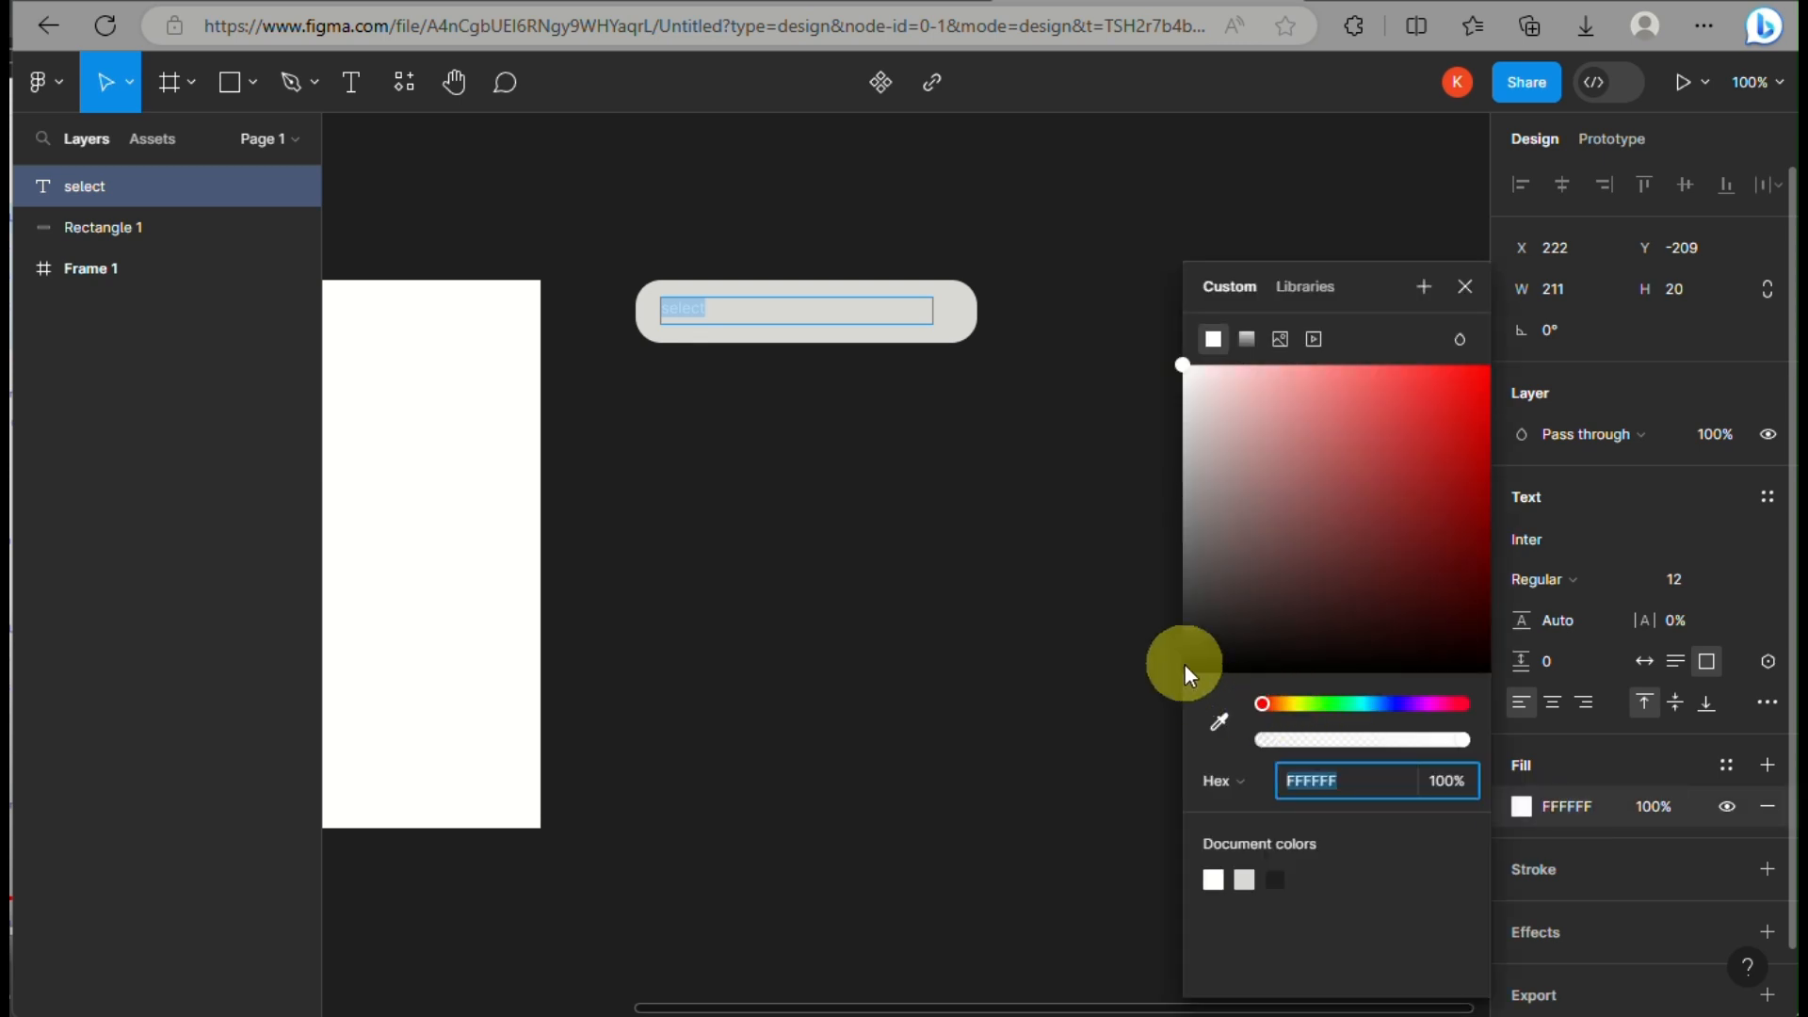
{"action": "left_click_drag", "start_coordinate": [1178, 367], "coordinate": [1175, 750]}
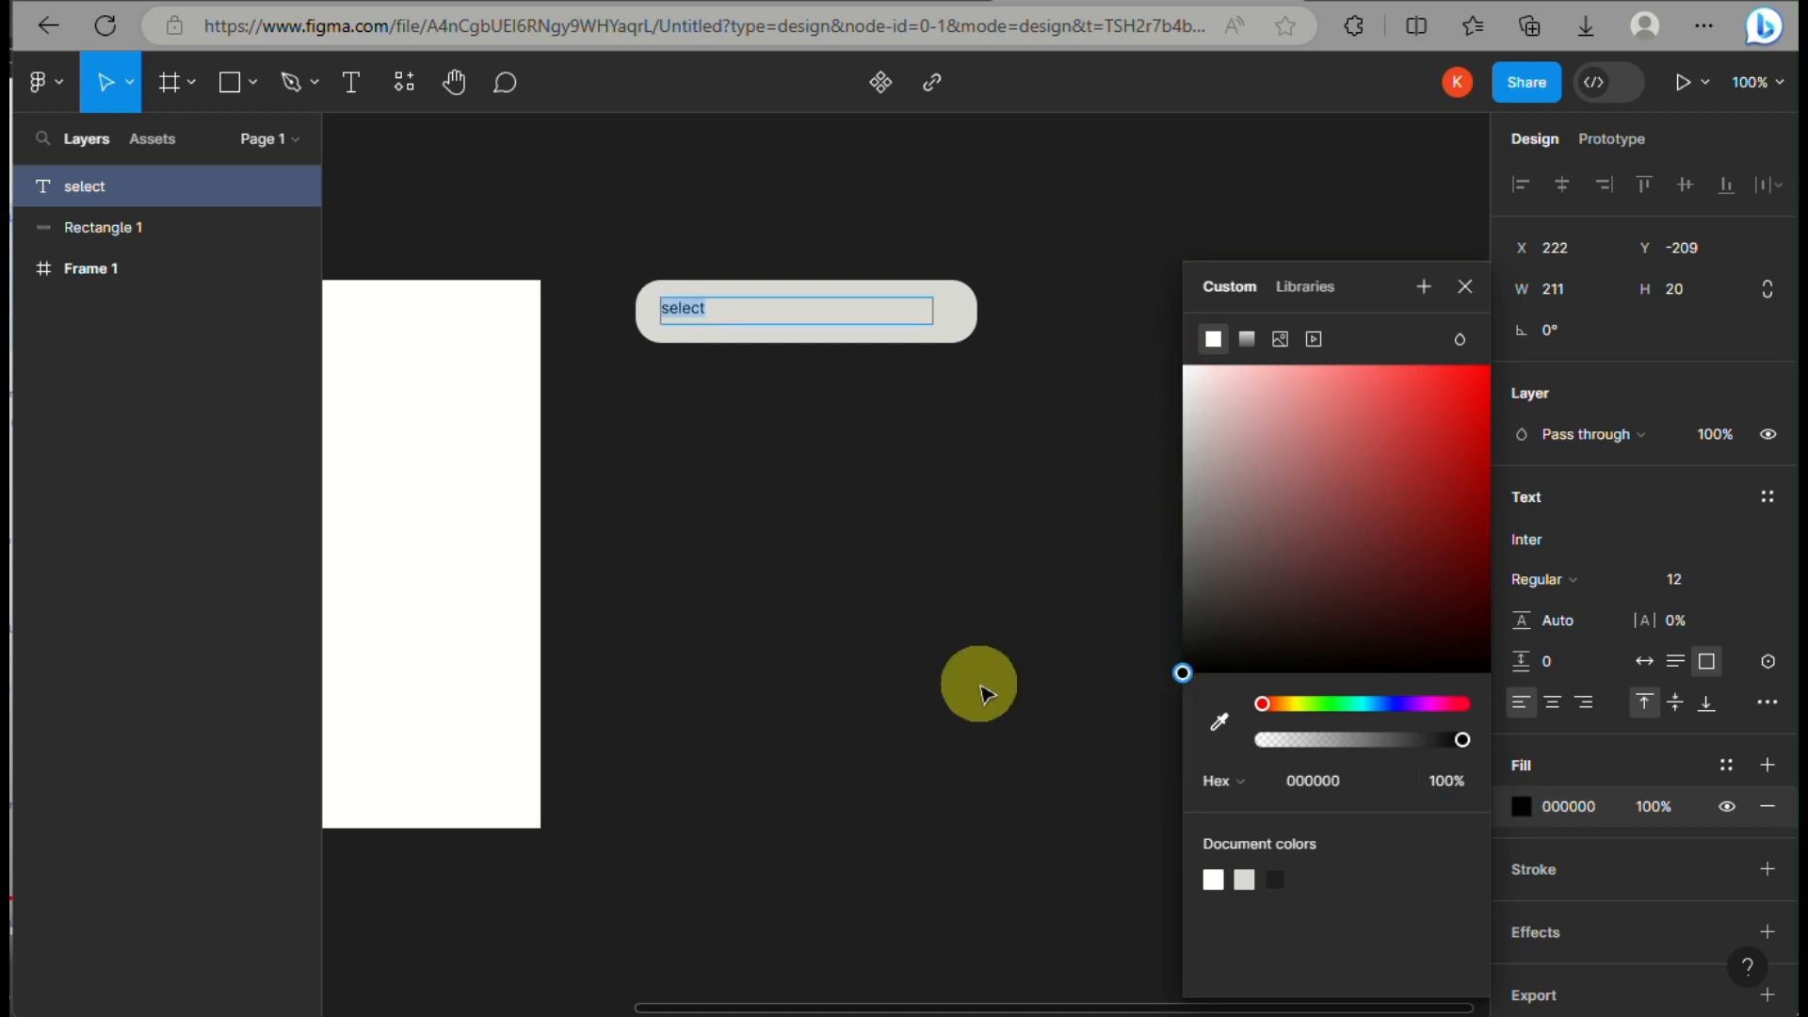
{"action": "left_click", "coordinate": [1563, 754]}
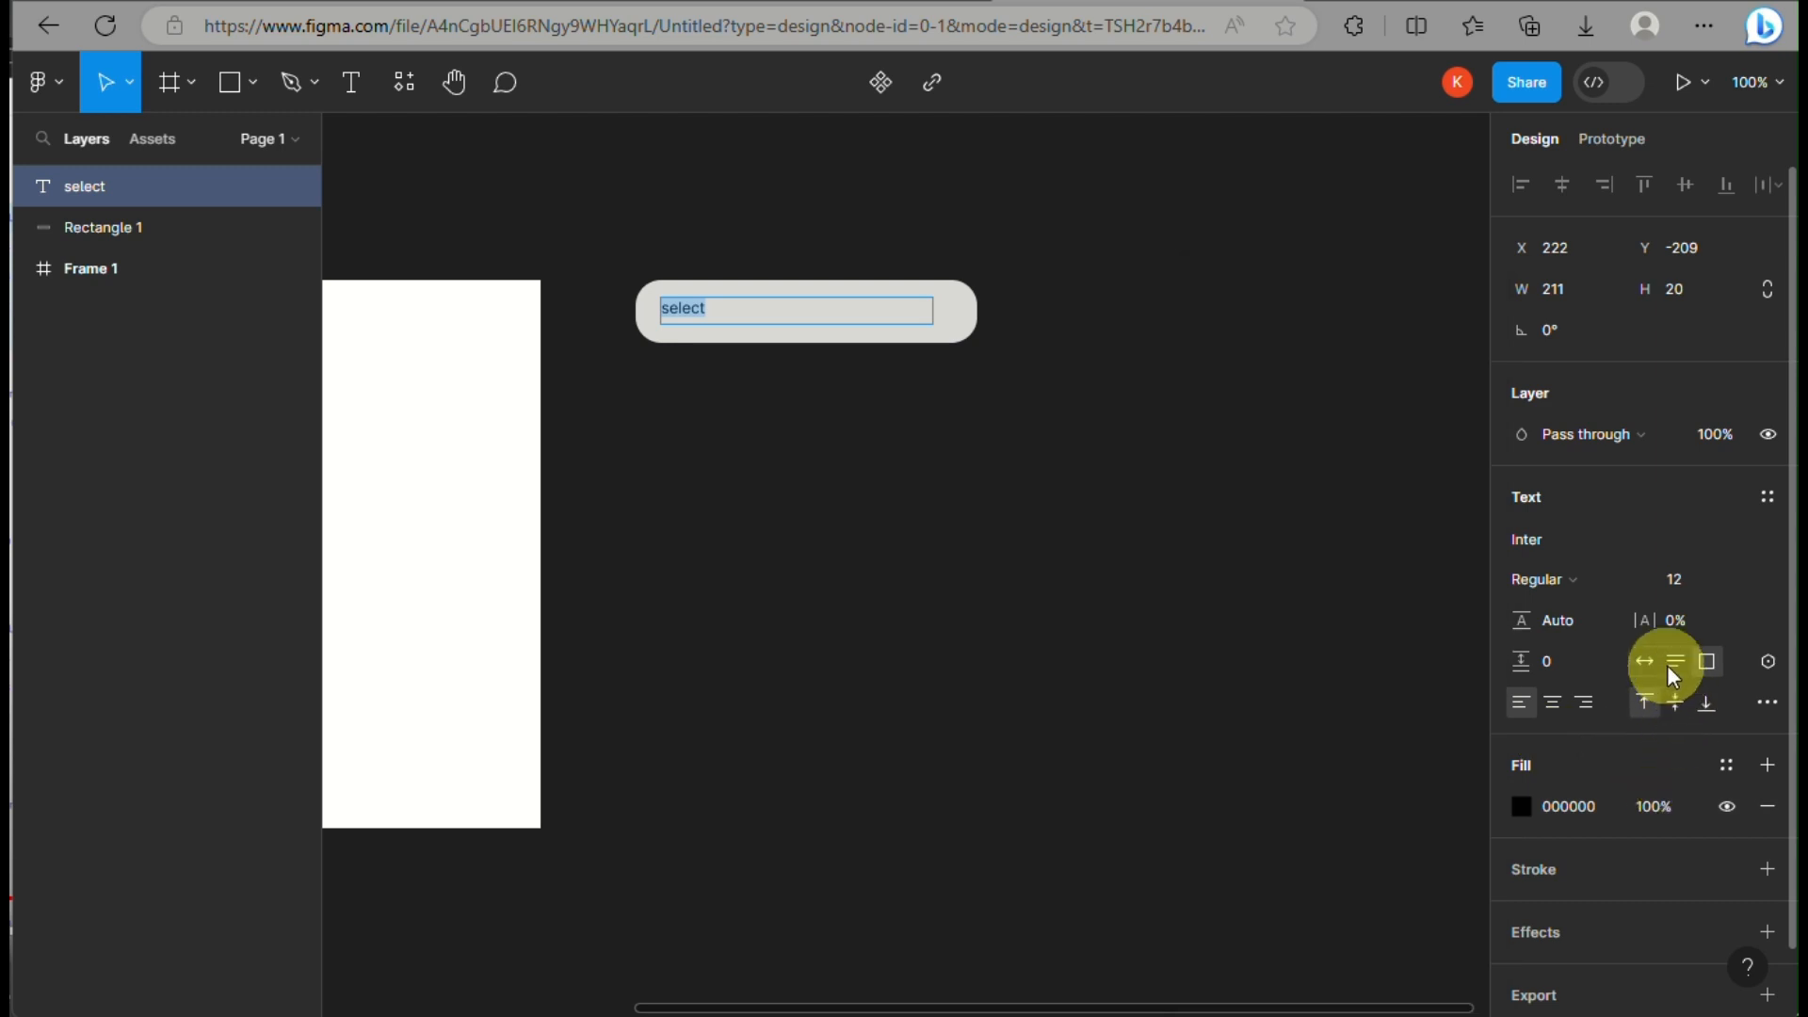
{"action": "left_click", "coordinate": [1690, 582]}
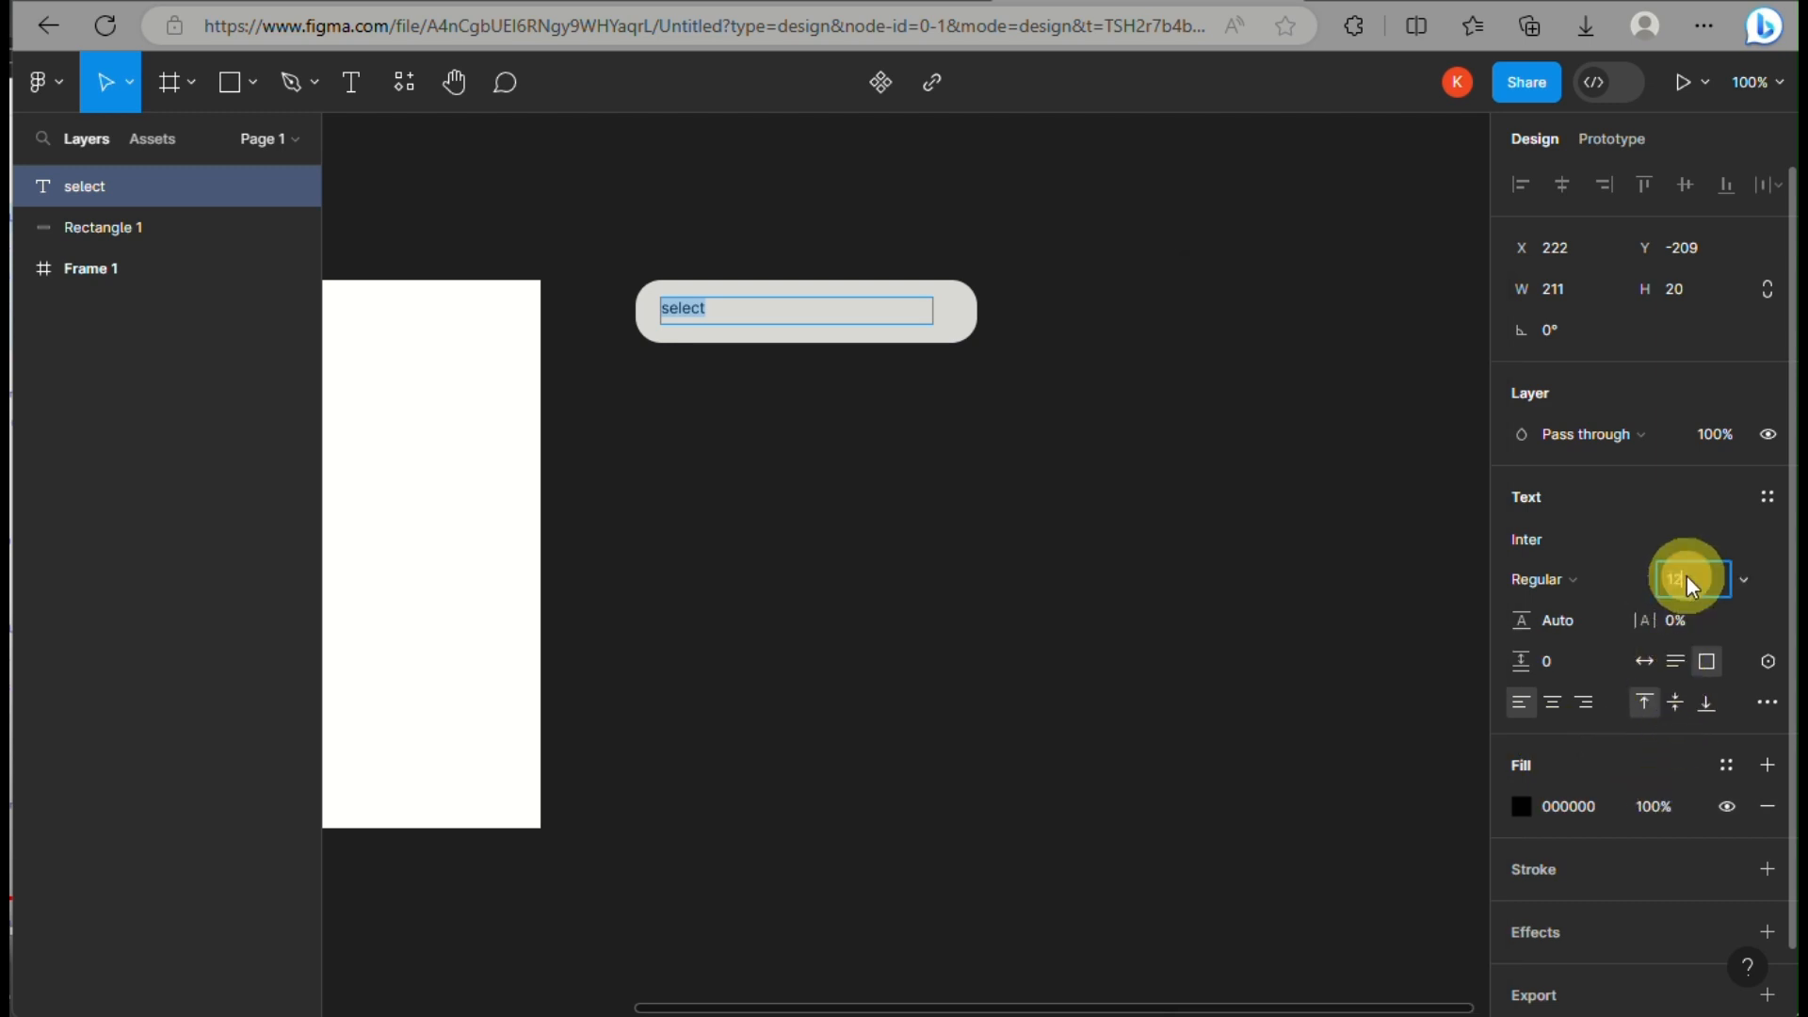
{"action": "type", "text": "20"}
{"action": "key", "text": "Return"}
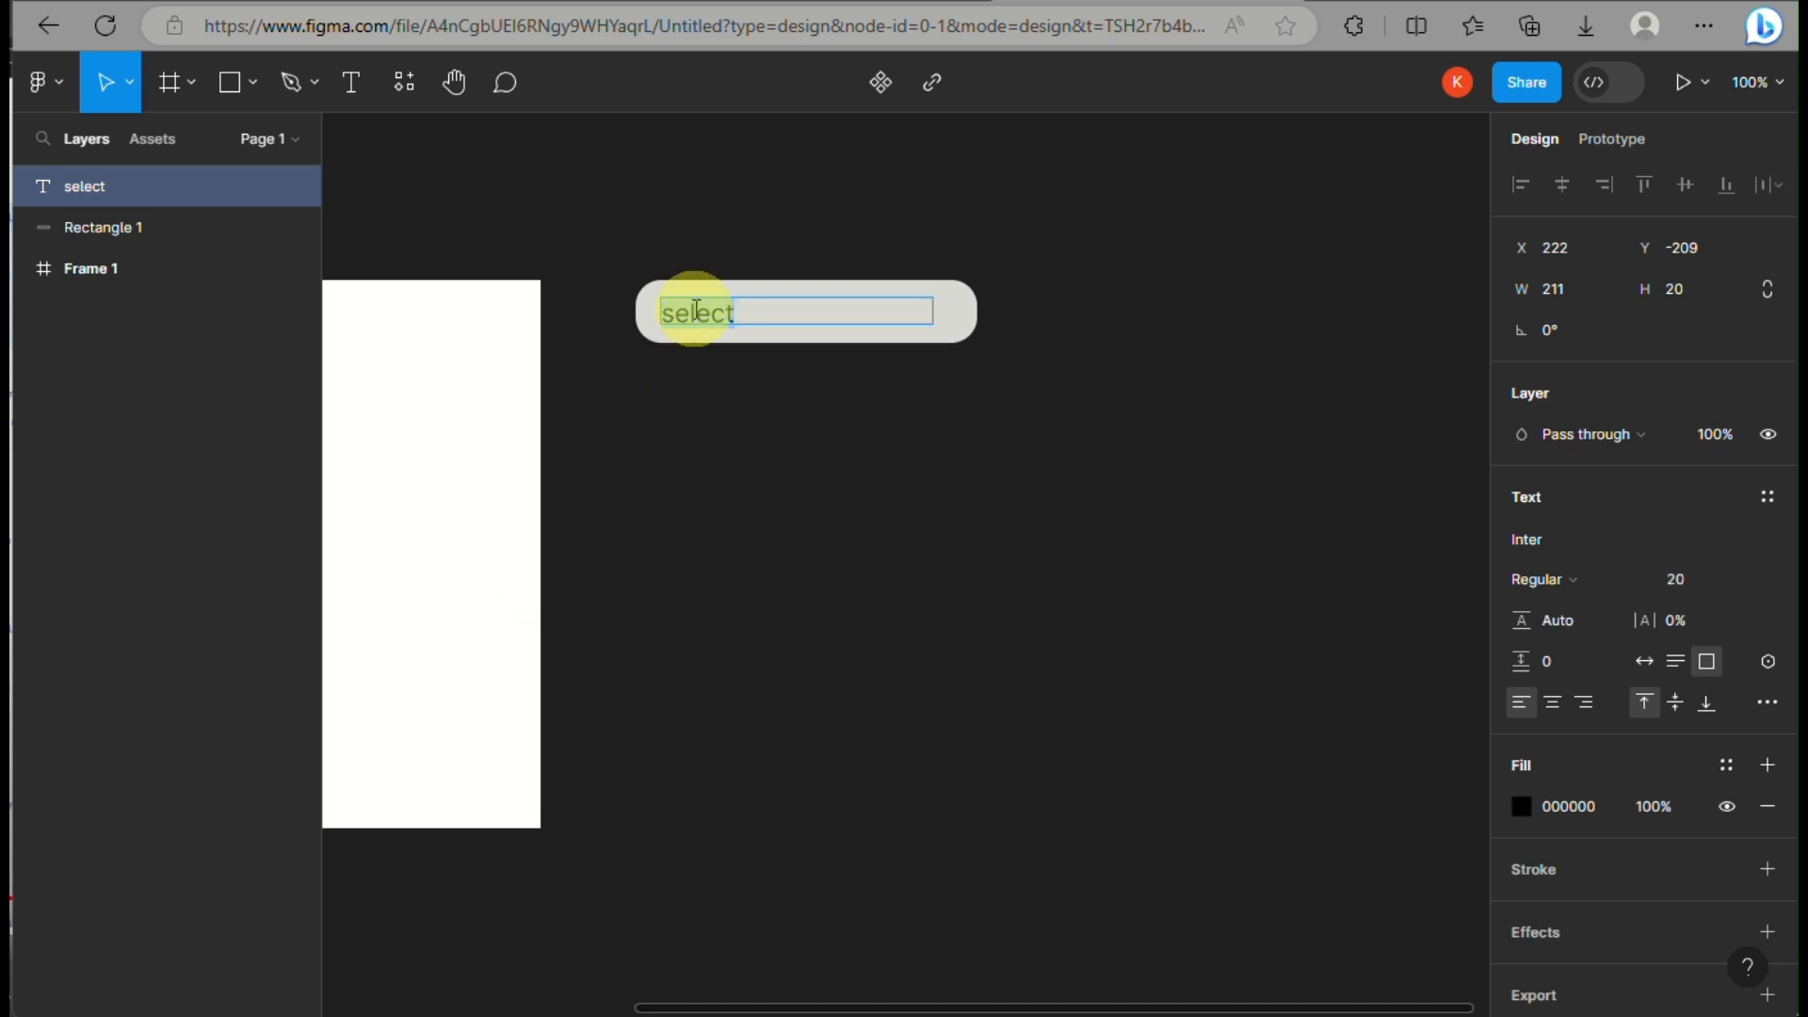
{"action": "left_click", "coordinate": [713, 311]}
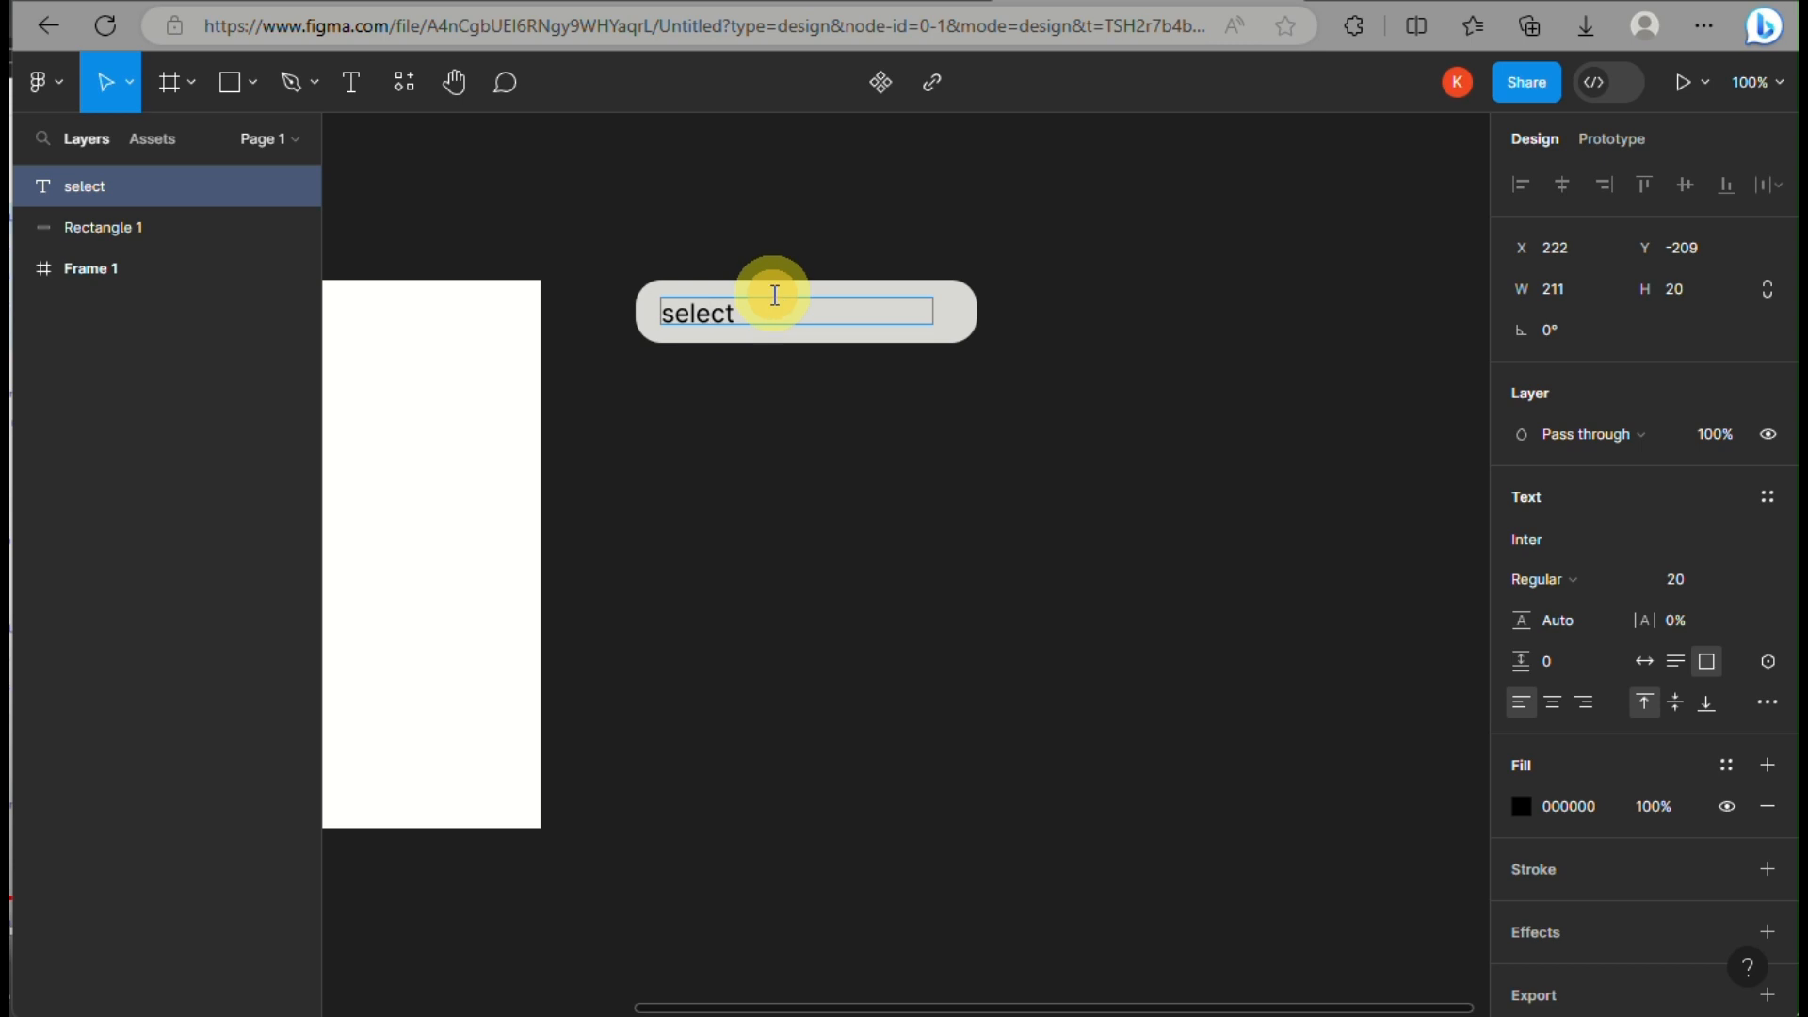
{"action": "key", "text": "Escape"}
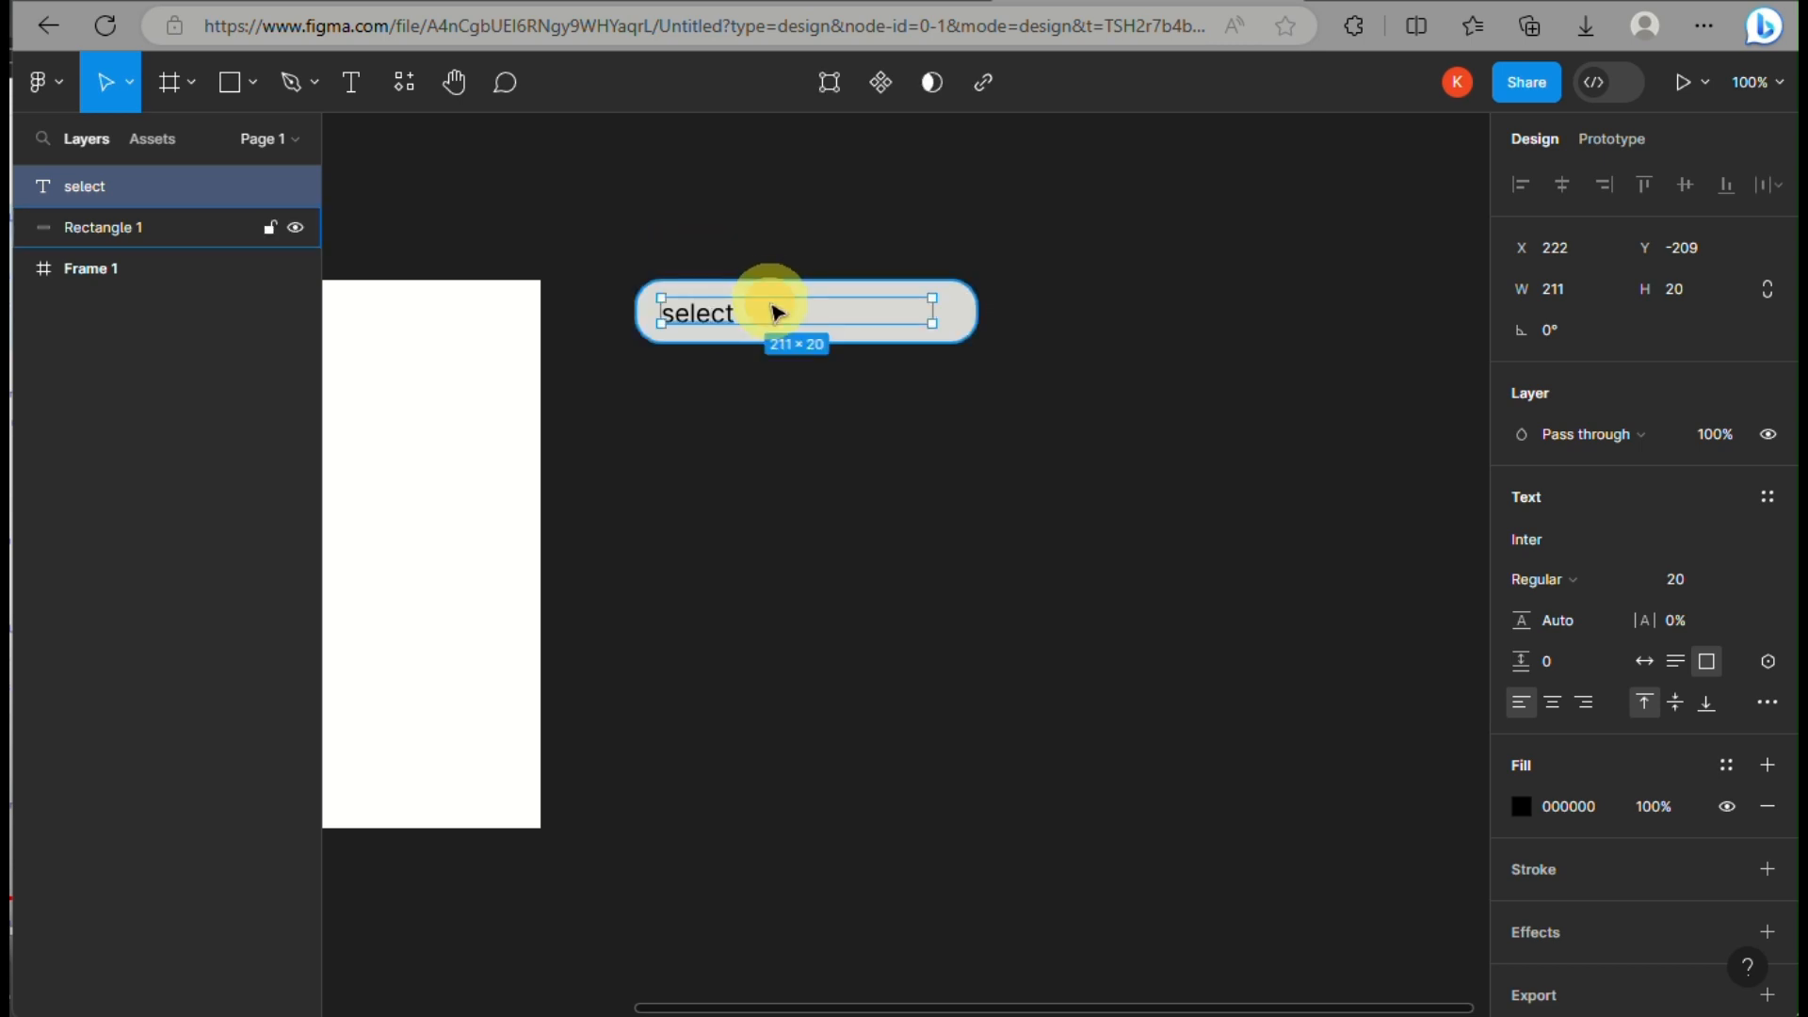
- Align the "select" text vertically to the middle of its box and narrow the box to about 184
{"action": "left_click_drag", "start_coordinate": [778, 312], "coordinate": [772, 305]}
{"action": "double_click", "coordinate": [727, 315]}
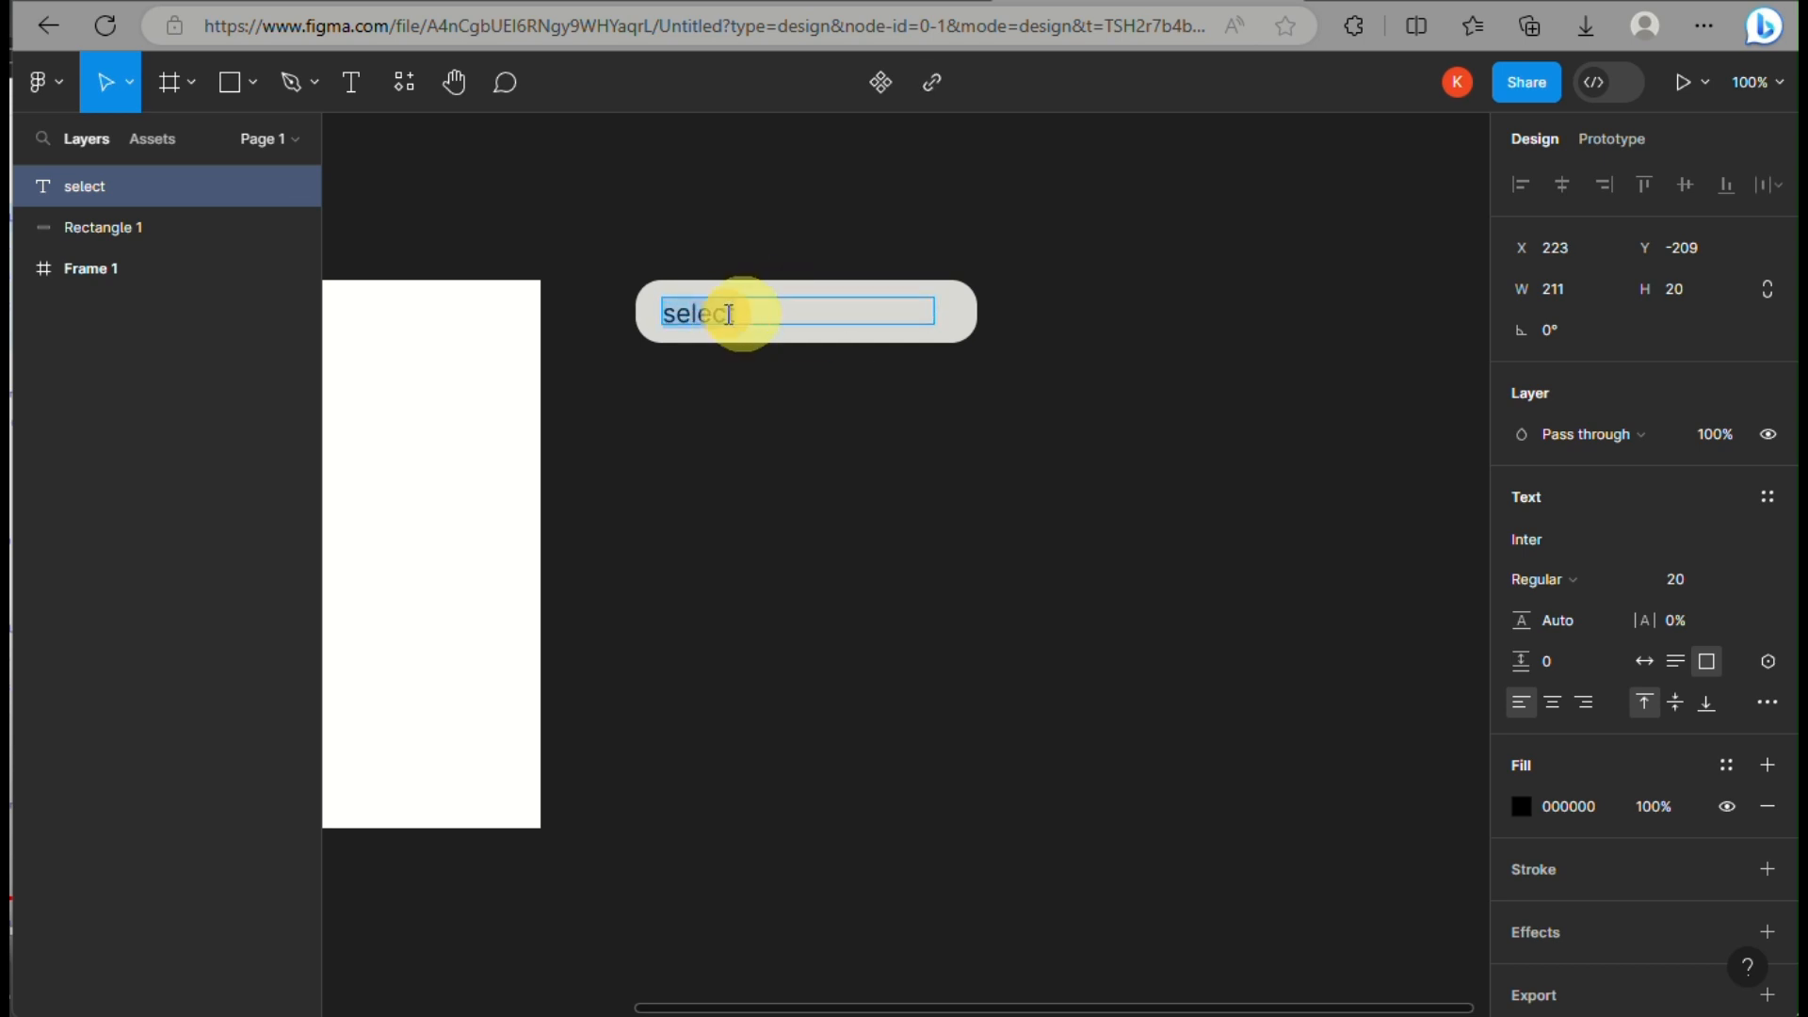
{"action": "left_click", "coordinate": [1673, 704]}
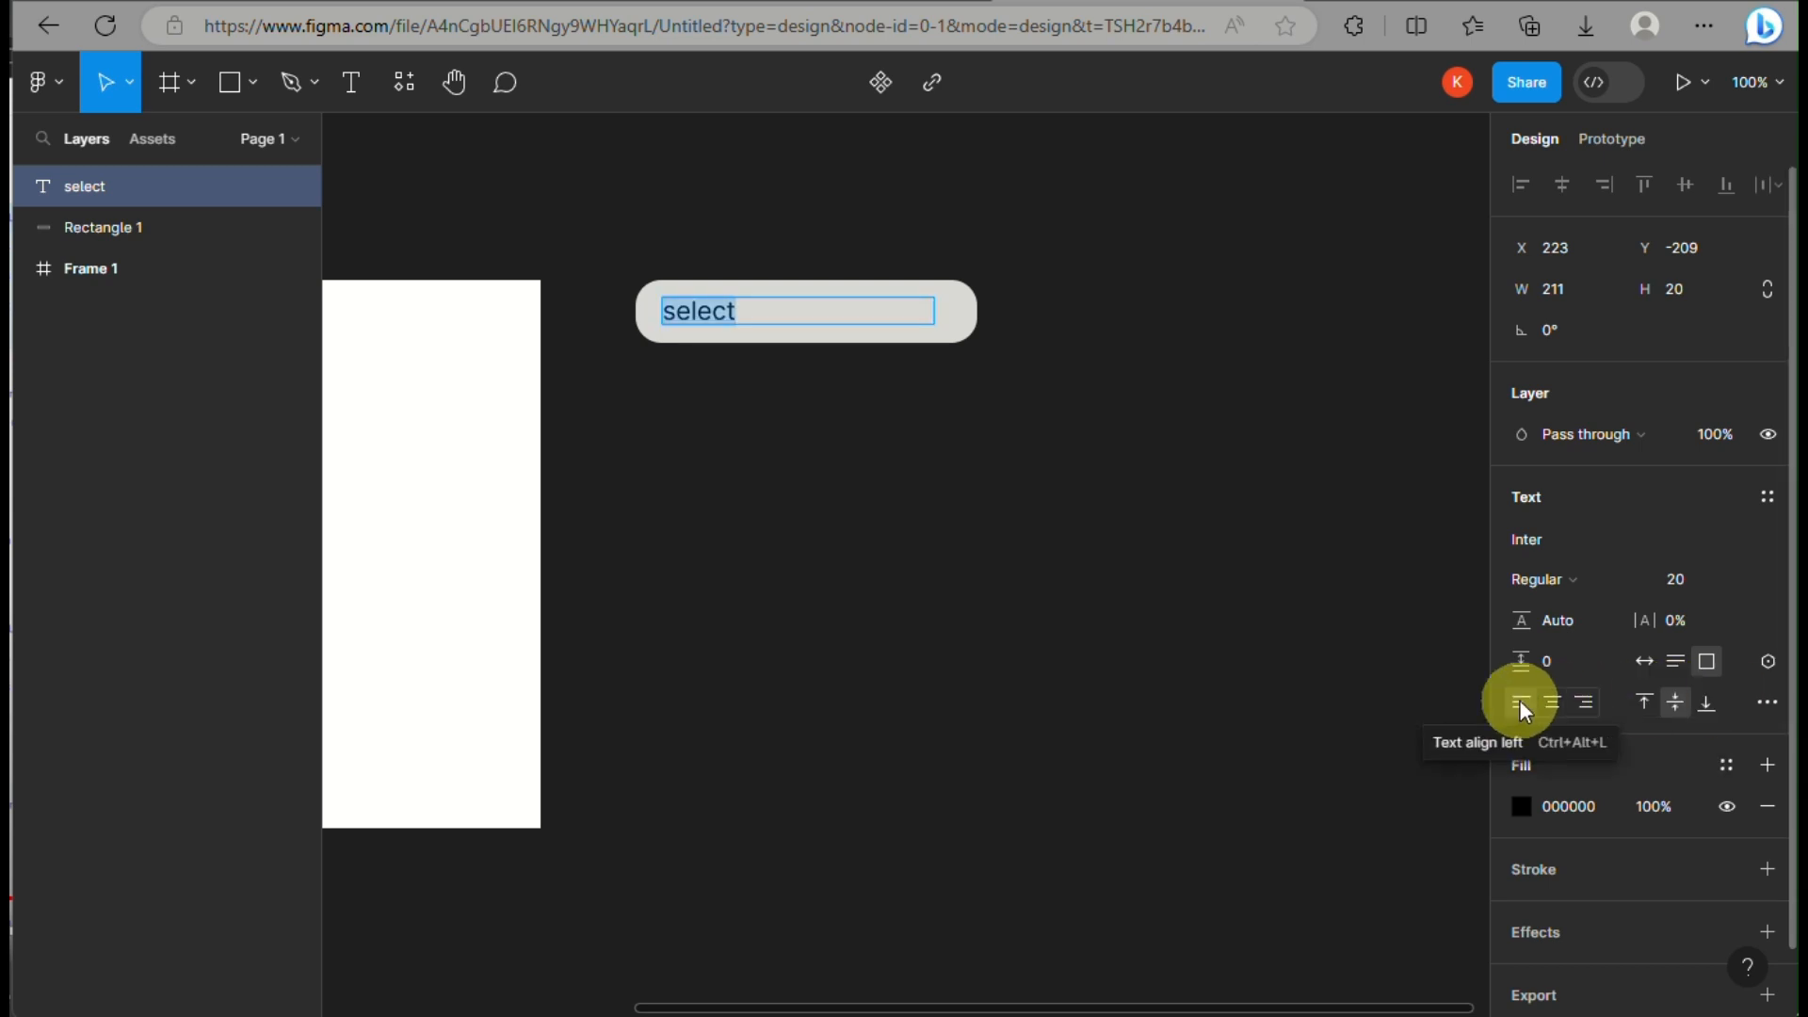
{"action": "key", "text": "Escape"}
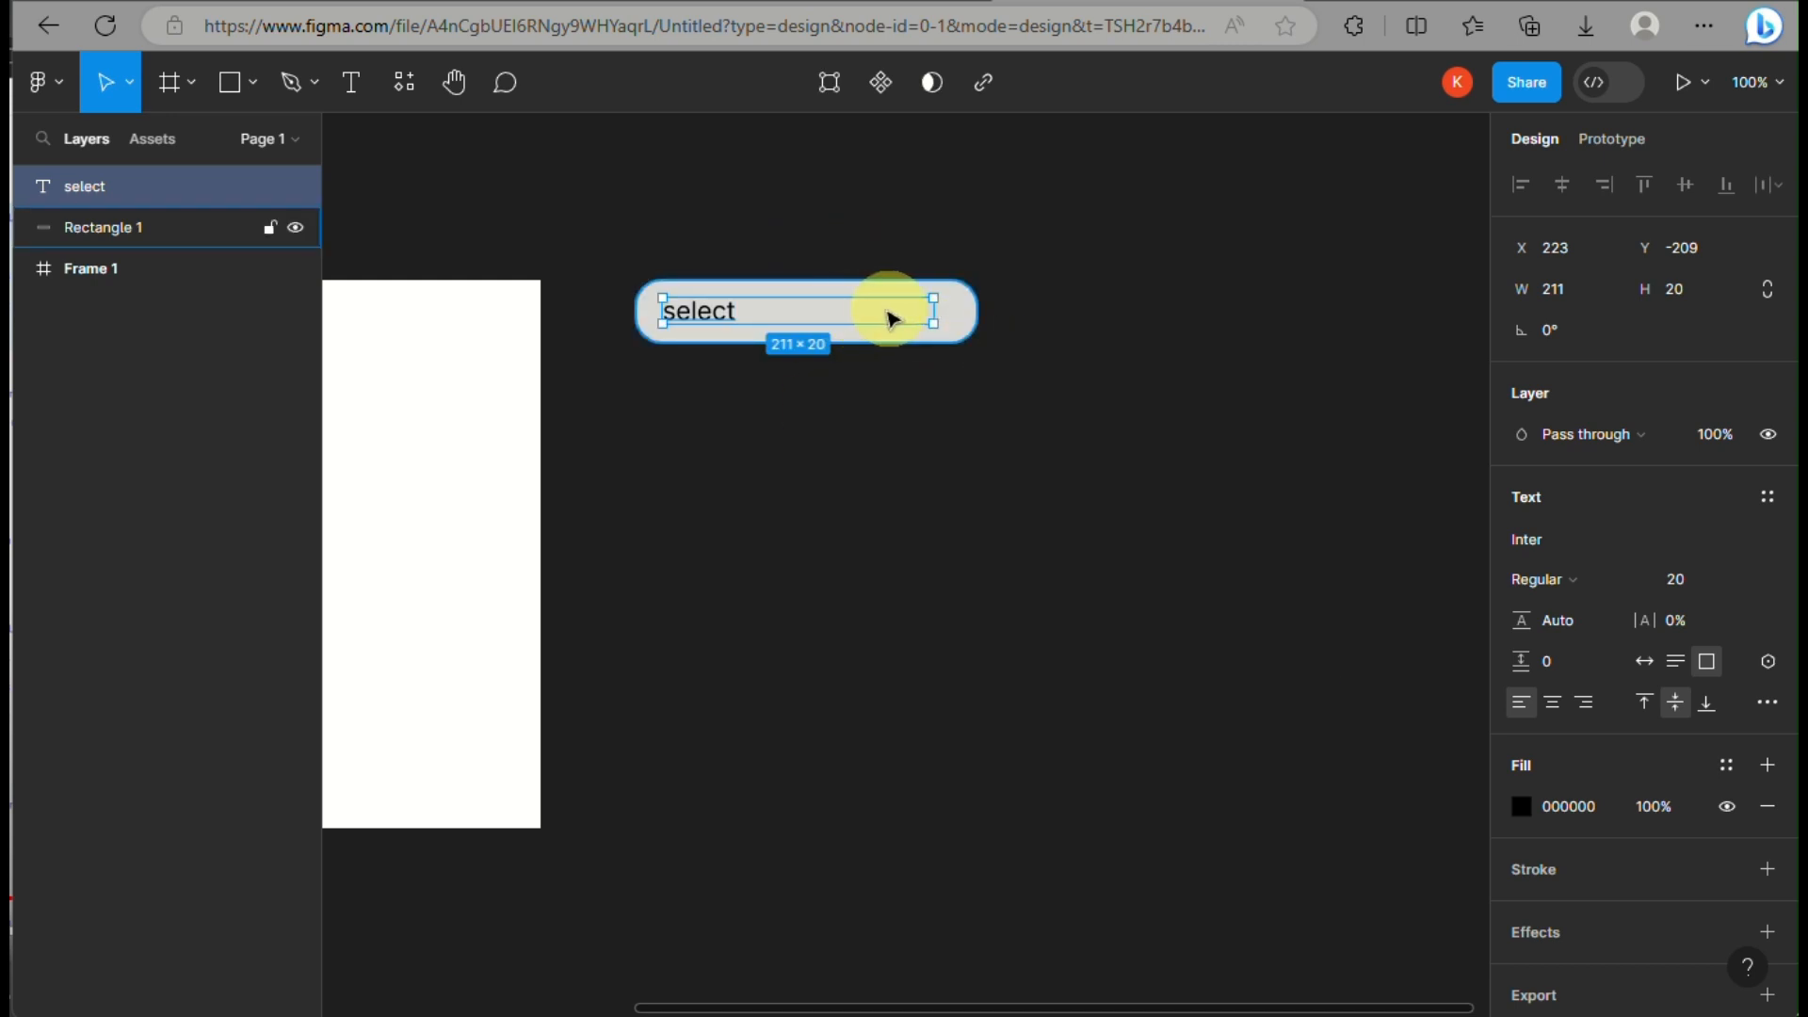
{"action": "left_click_drag", "start_coordinate": [934, 322], "coordinate": [896, 310]}
- Search the plugins for "icons" and run Iconsax Icon Set by Iconduck
{"action": "scroll", "coordinate": [898, 313], "scroll_direction": "up", "scroll_amount": 1}
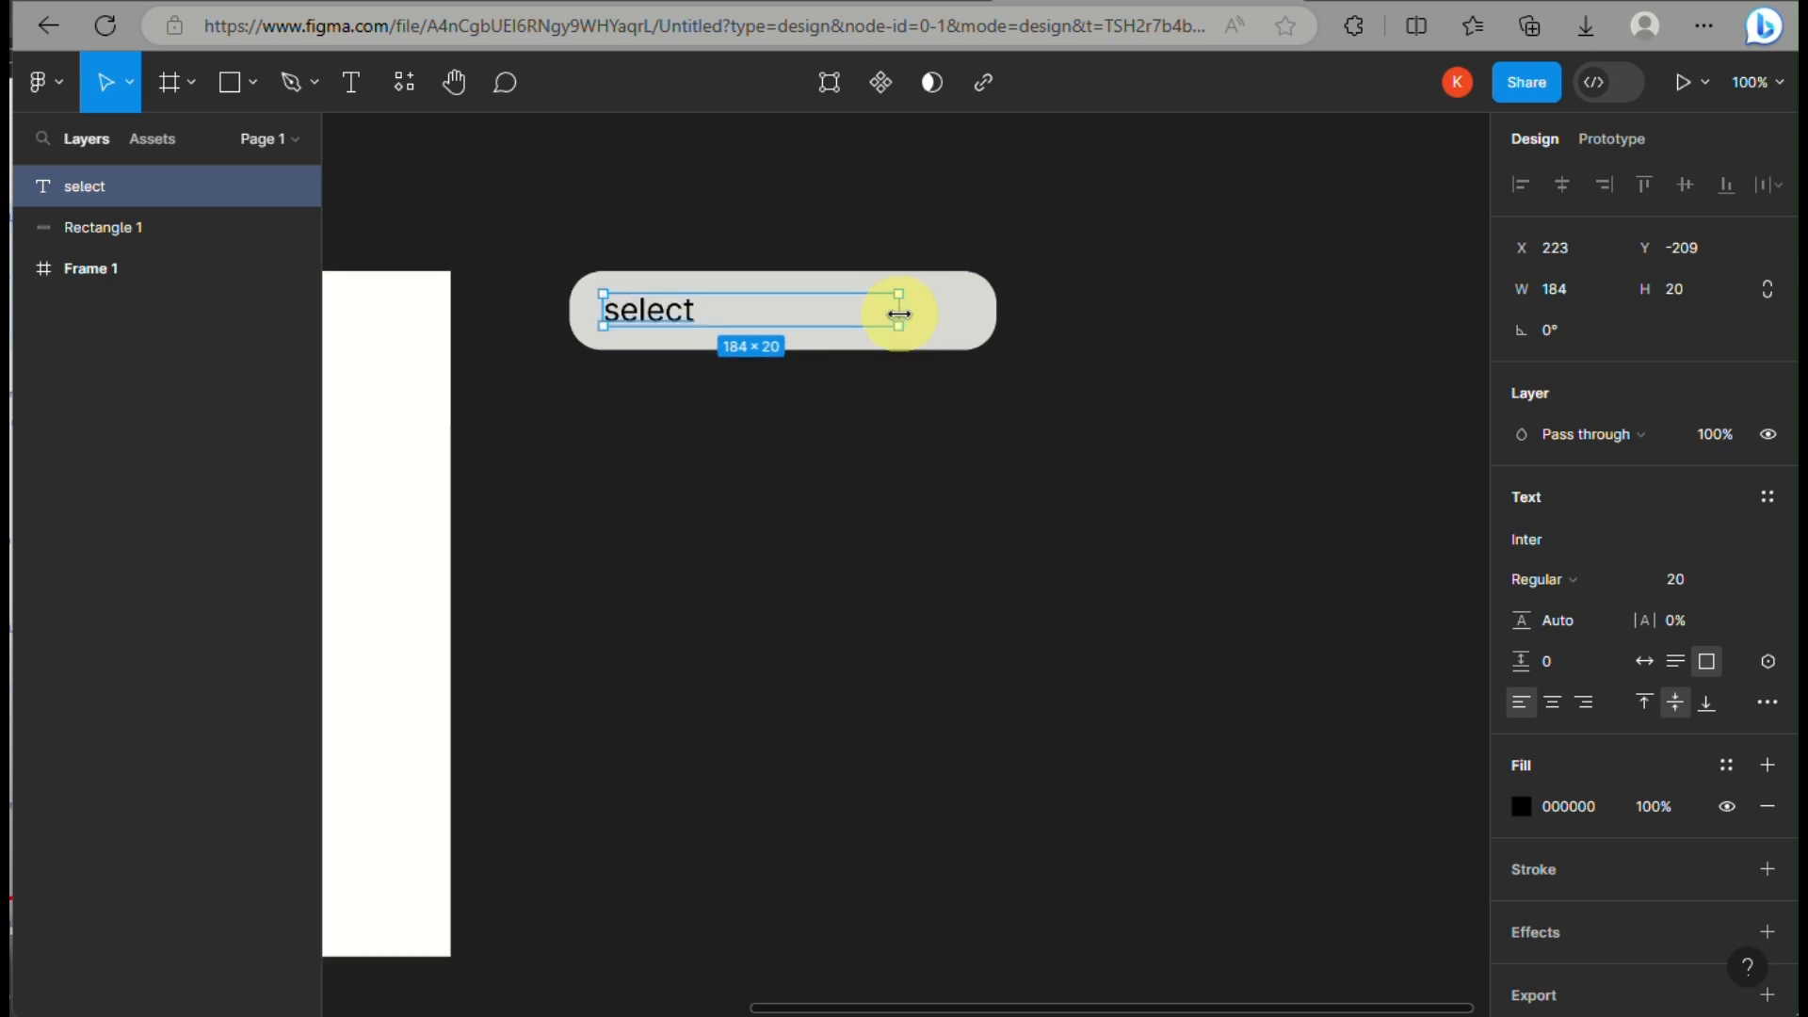
{"action": "scroll", "coordinate": [899, 313], "scroll_direction": "up", "scroll_amount": 2}
{"action": "scroll", "coordinate": [901, 319], "scroll_direction": "left", "scroll_amount": 2}
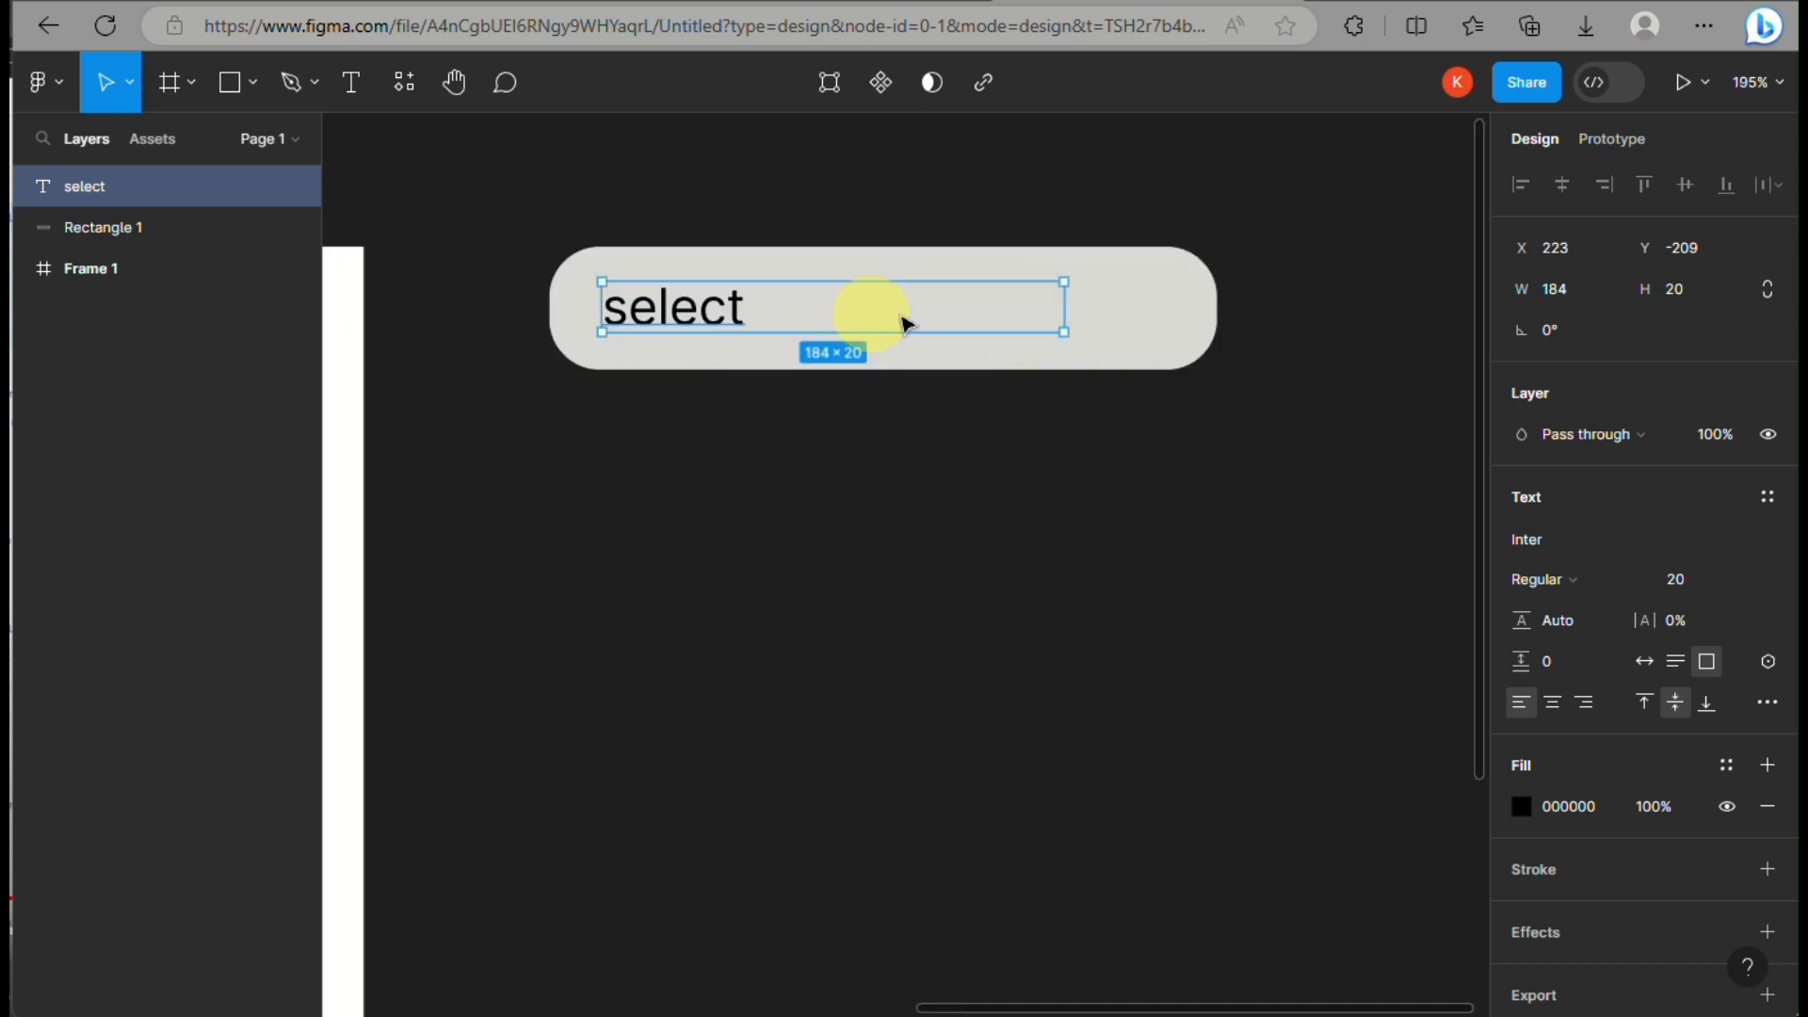
{"action": "left_click", "coordinate": [411, 83]}
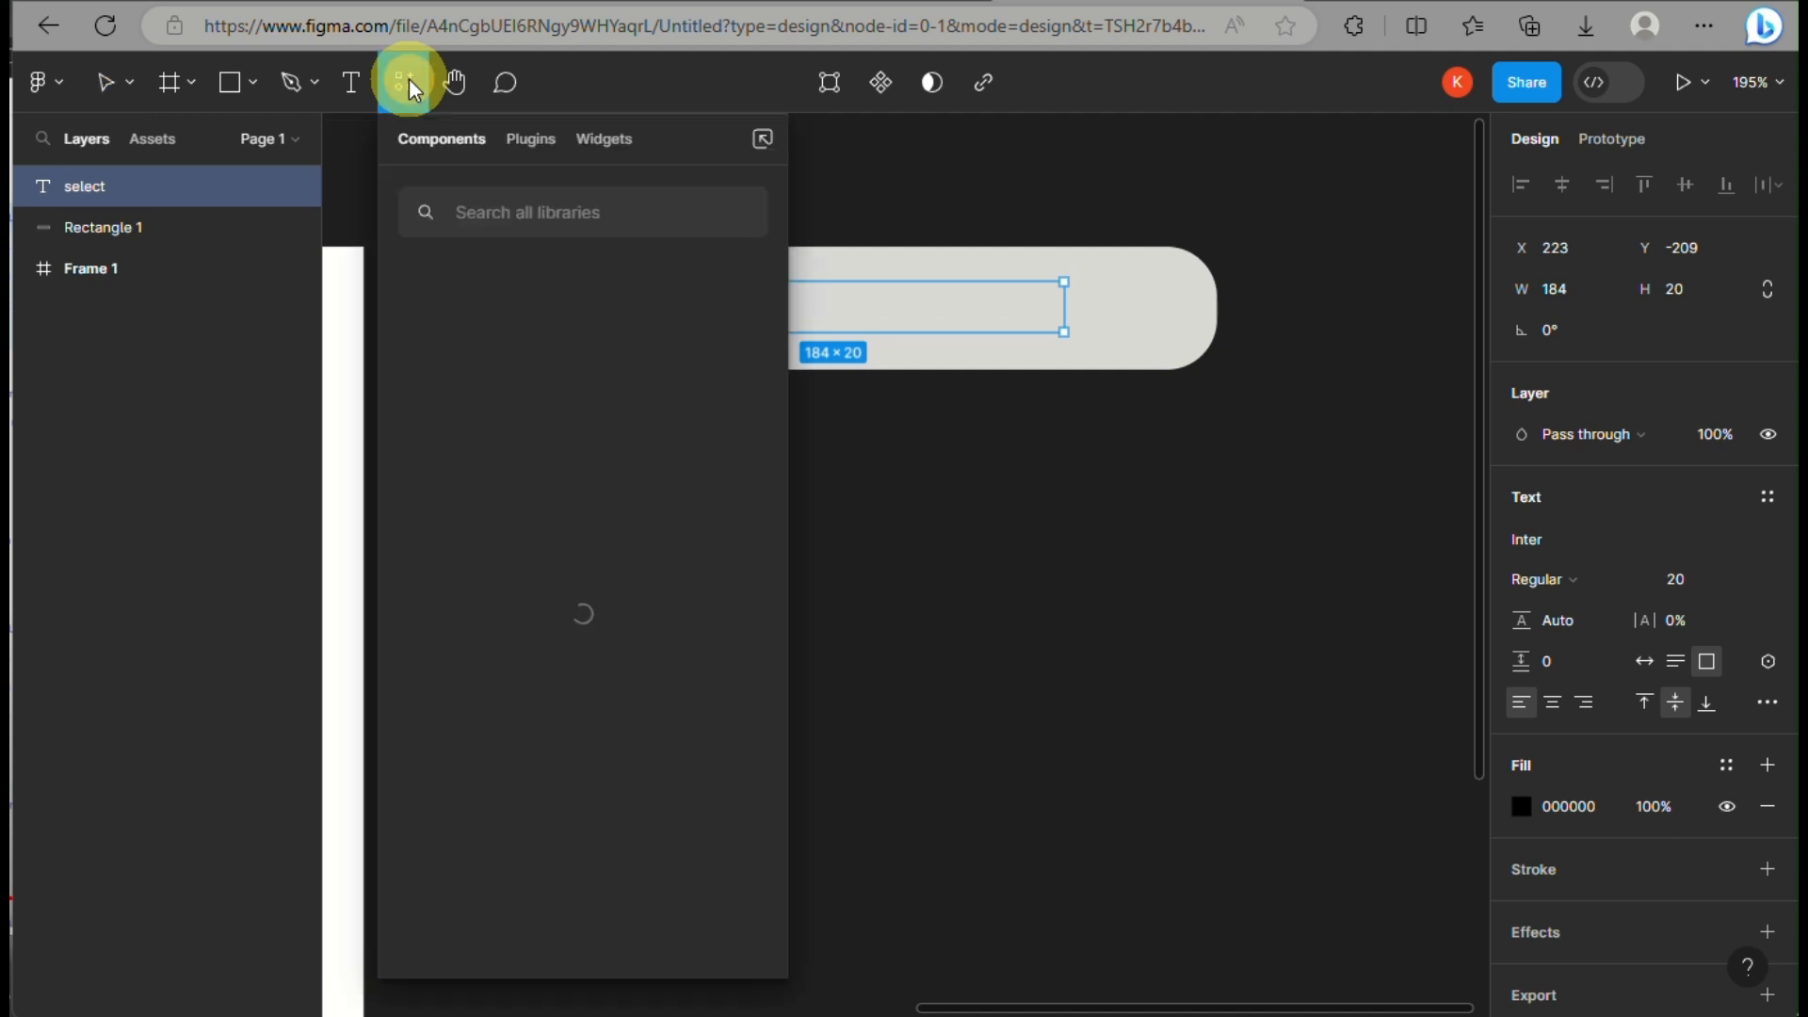
{"action": "left_click", "coordinate": [533, 140]}
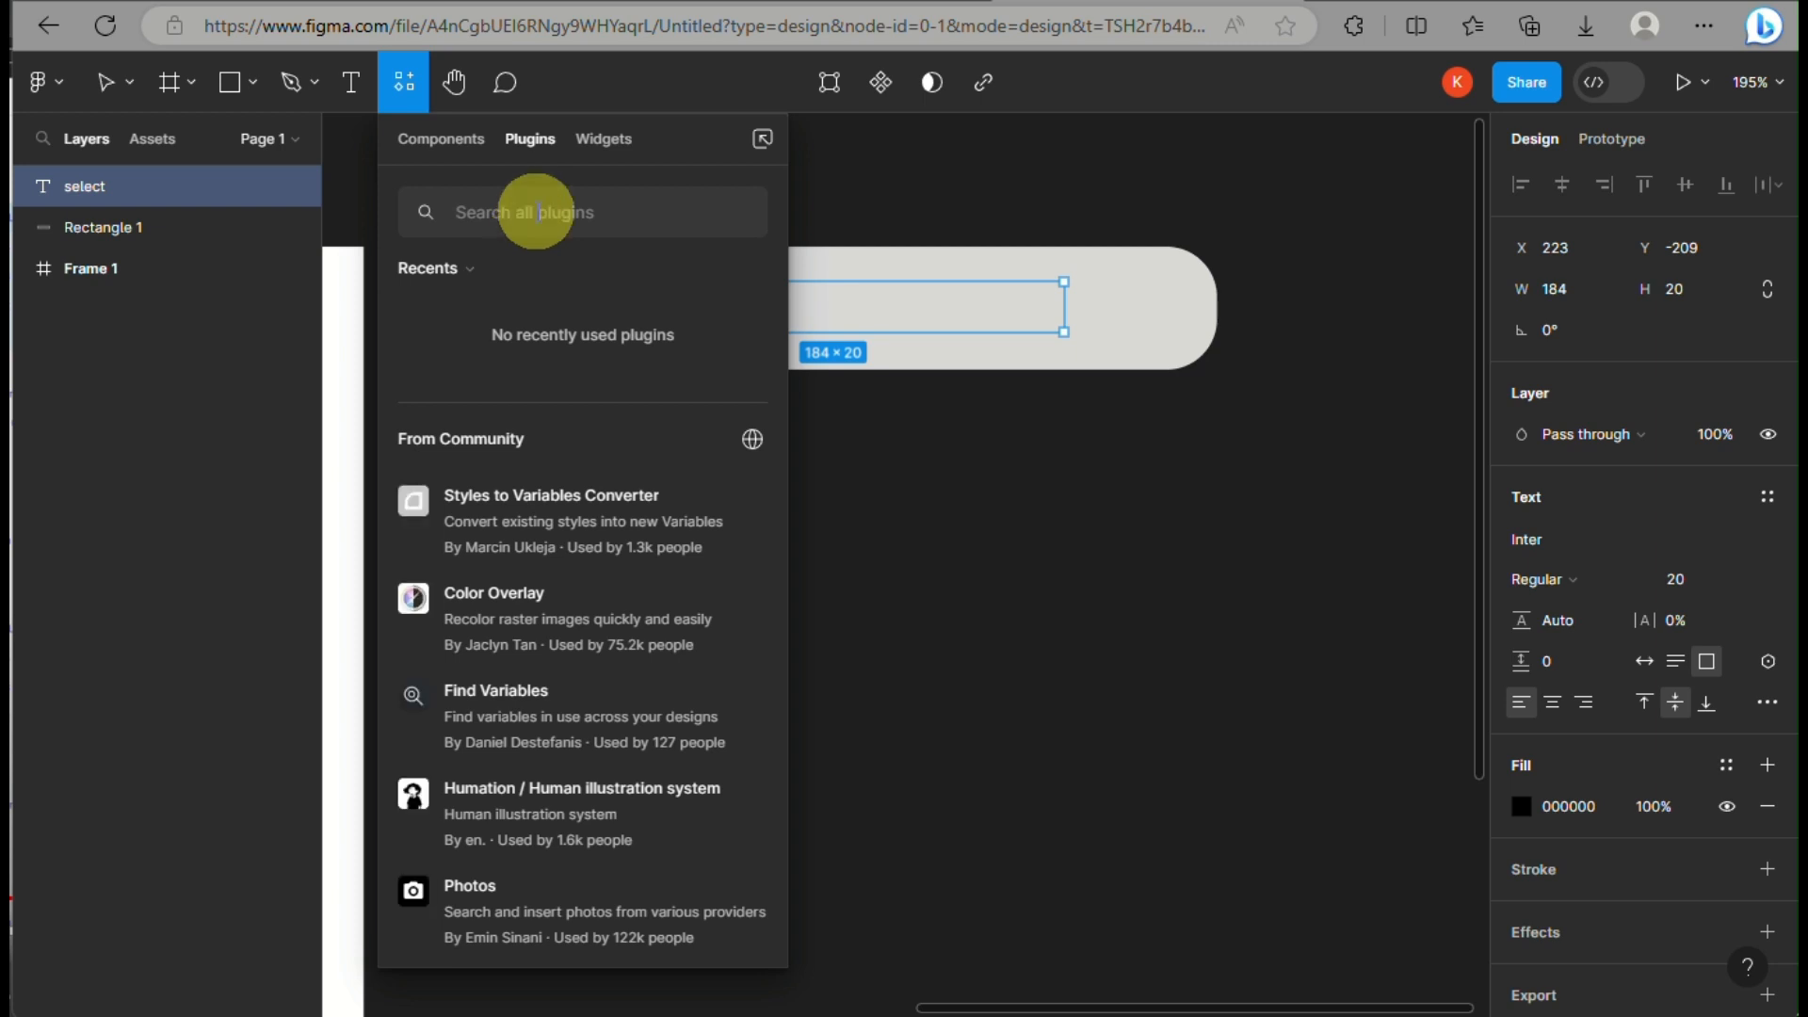
{"action": "type", "text": "icons"}
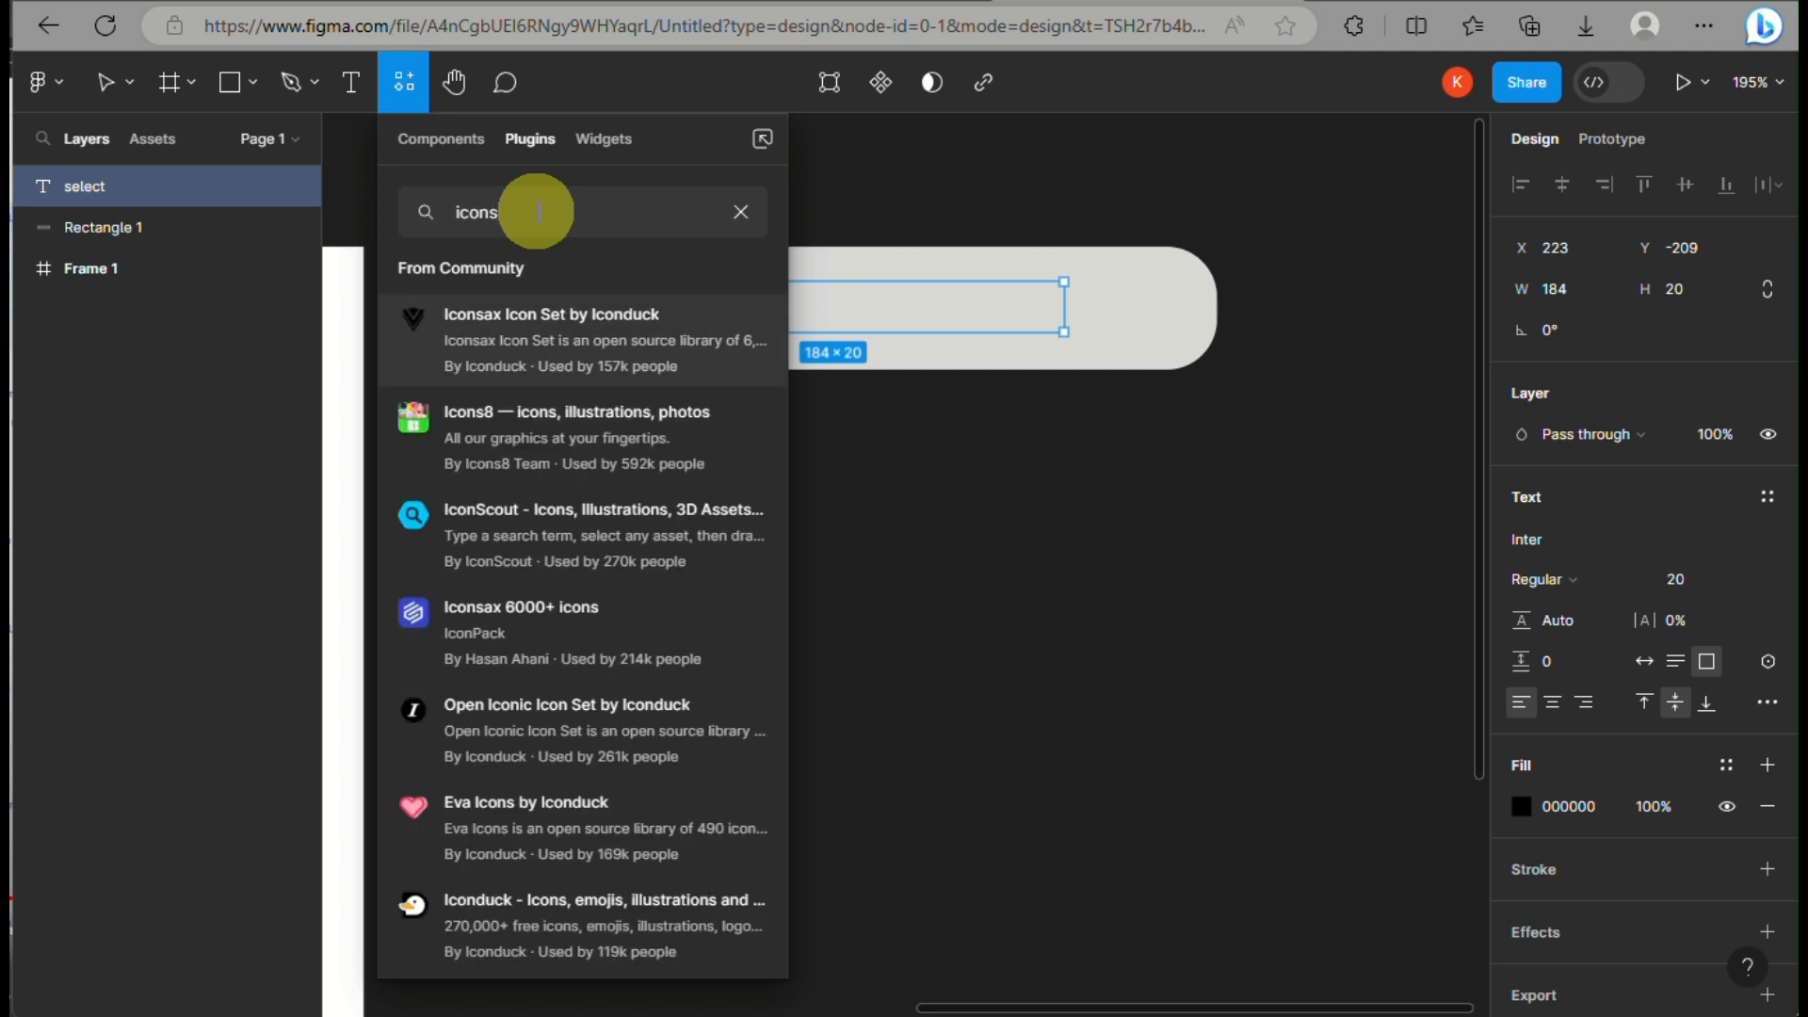
{"action": "mouse_move", "coordinate": [574, 361]}
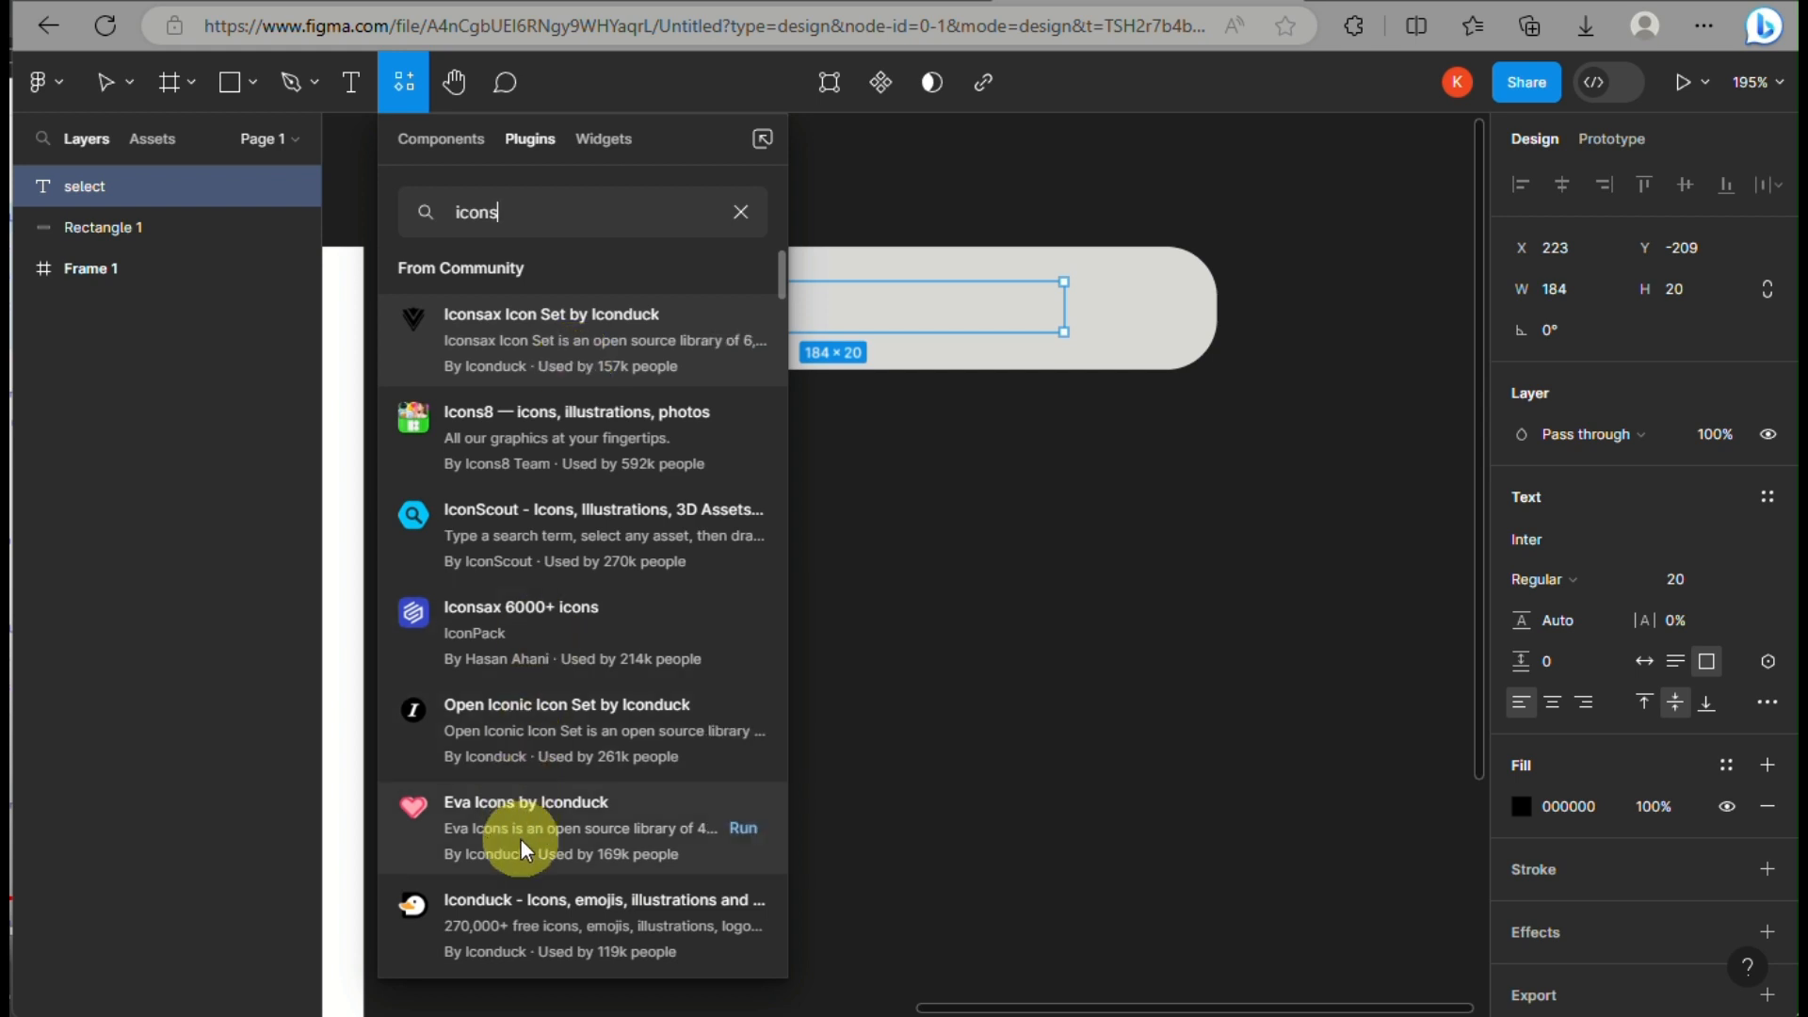
{"action": "mouse_move", "coordinate": [563, 515]}
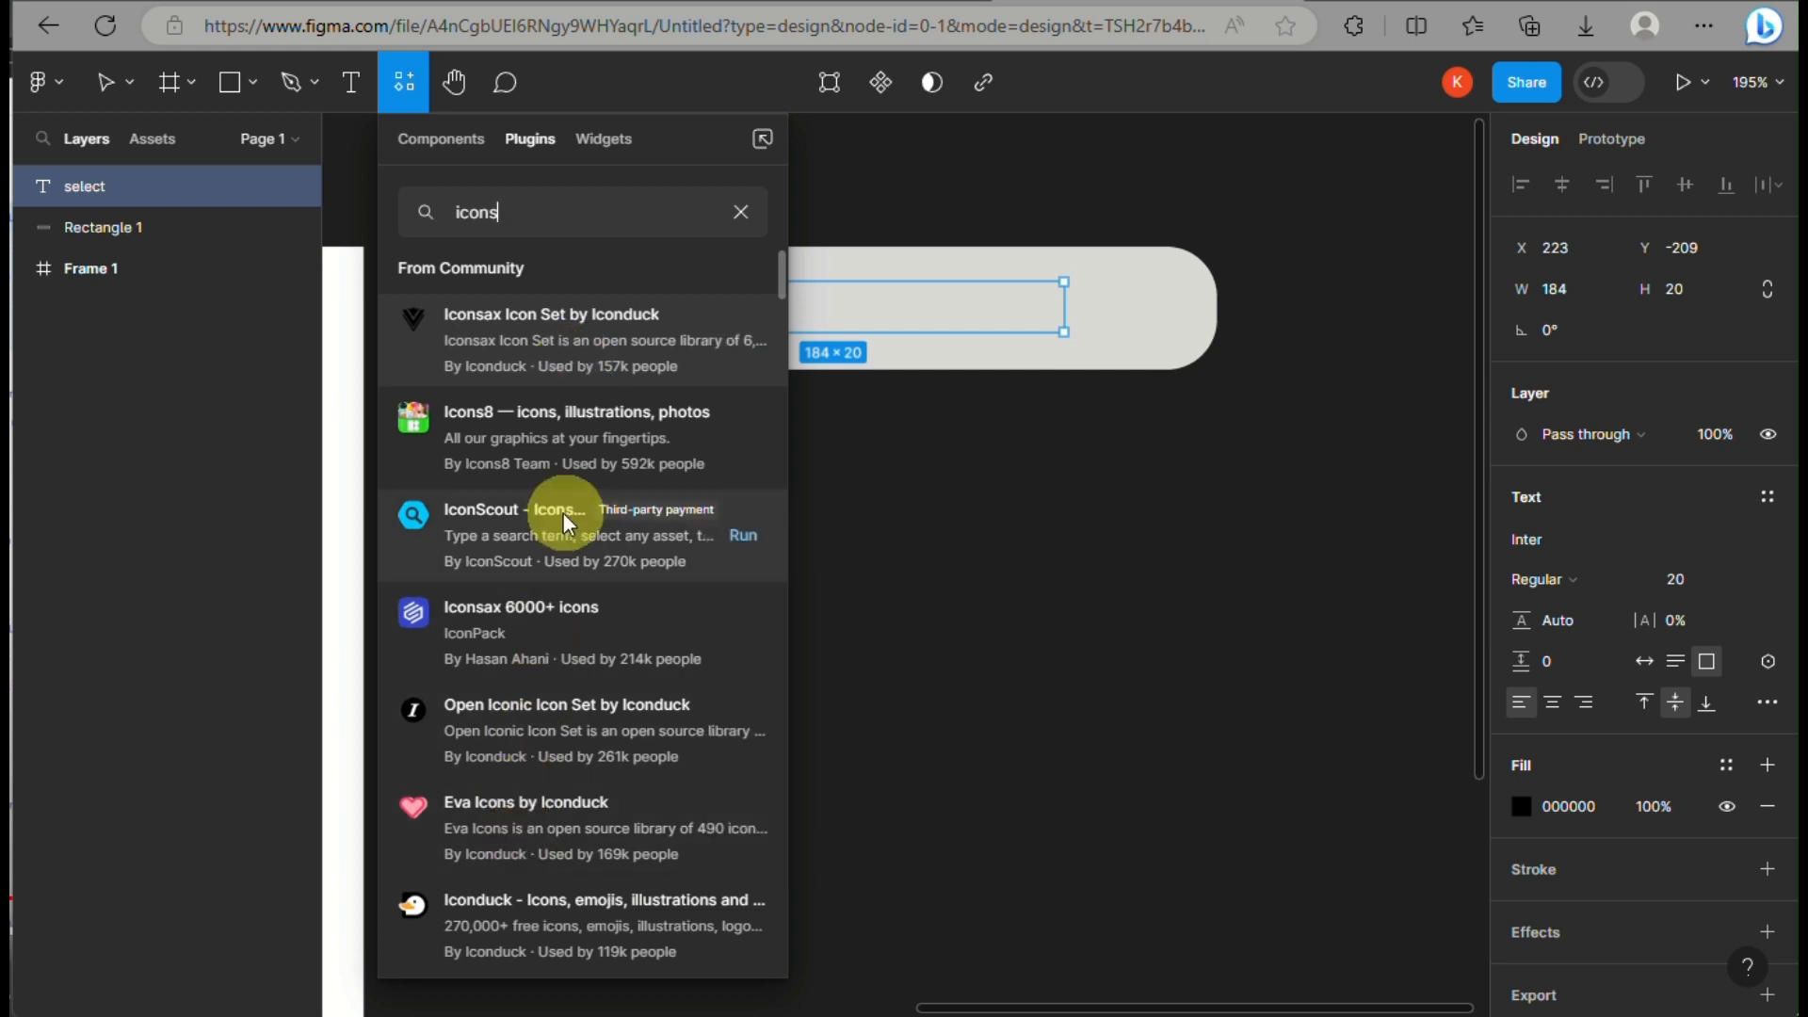
{"action": "left_click", "coordinate": [607, 319]}
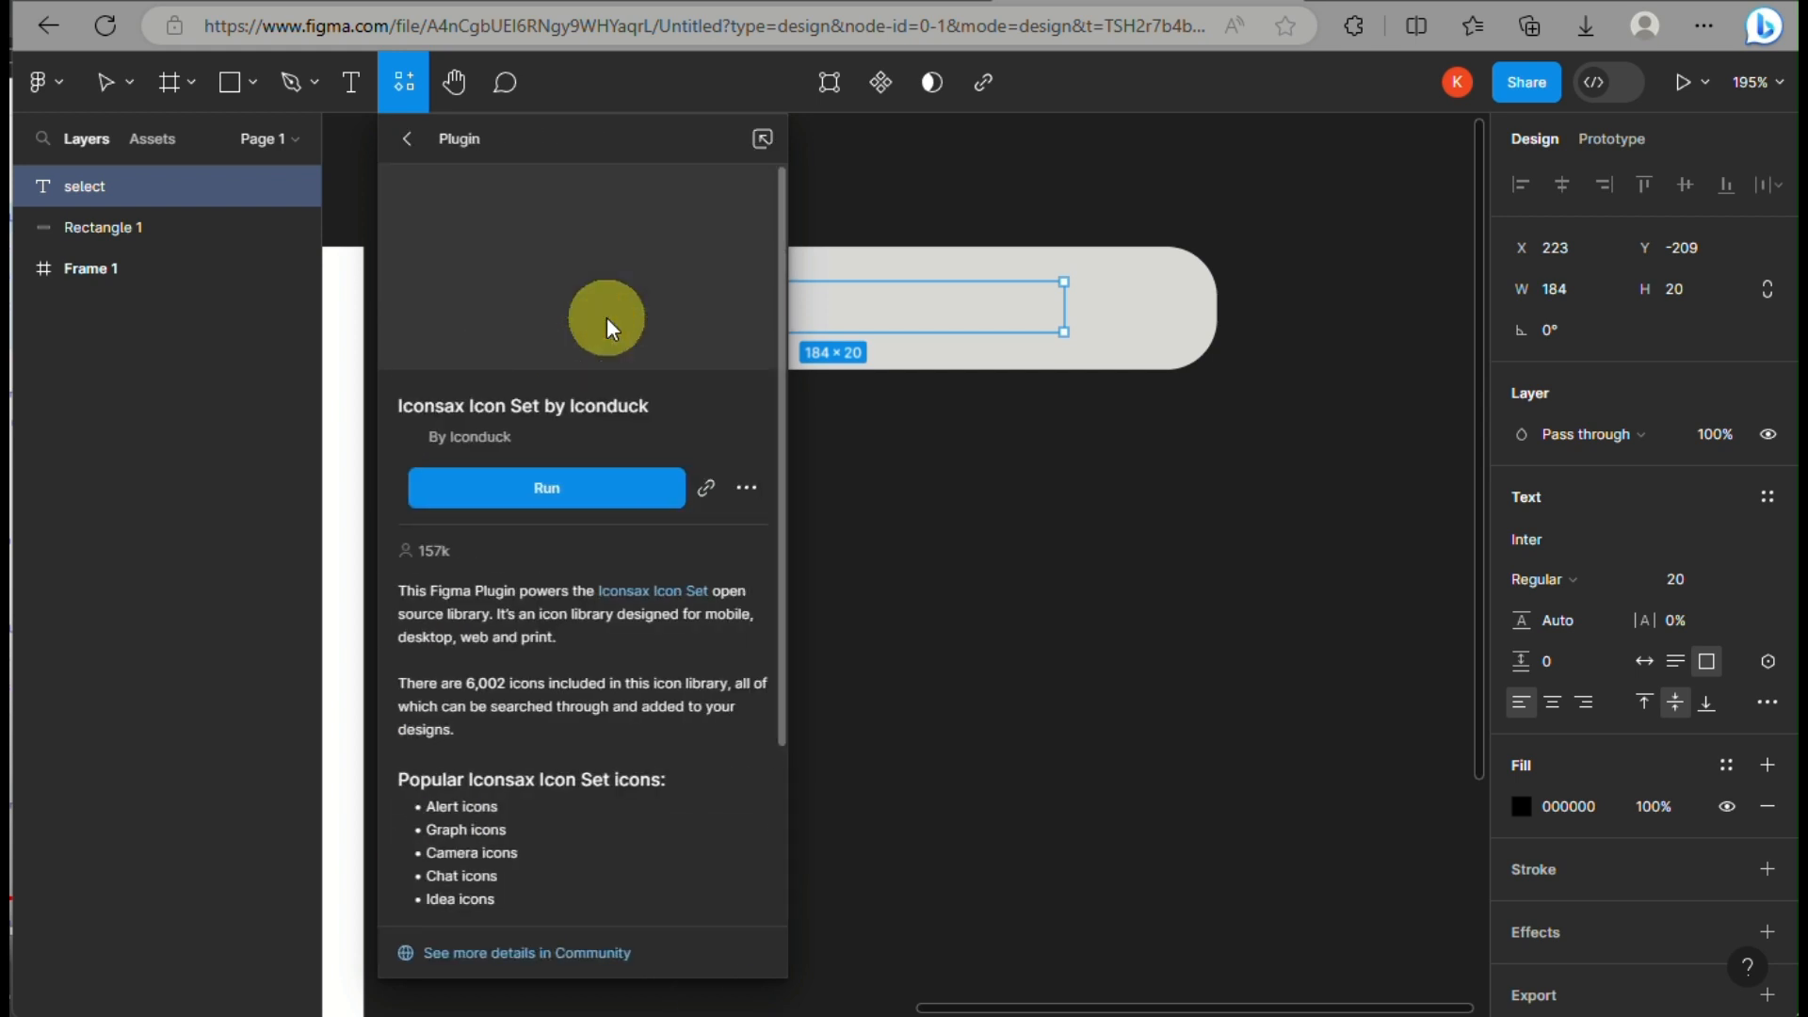
{"action": "left_click", "coordinate": [585, 485]}
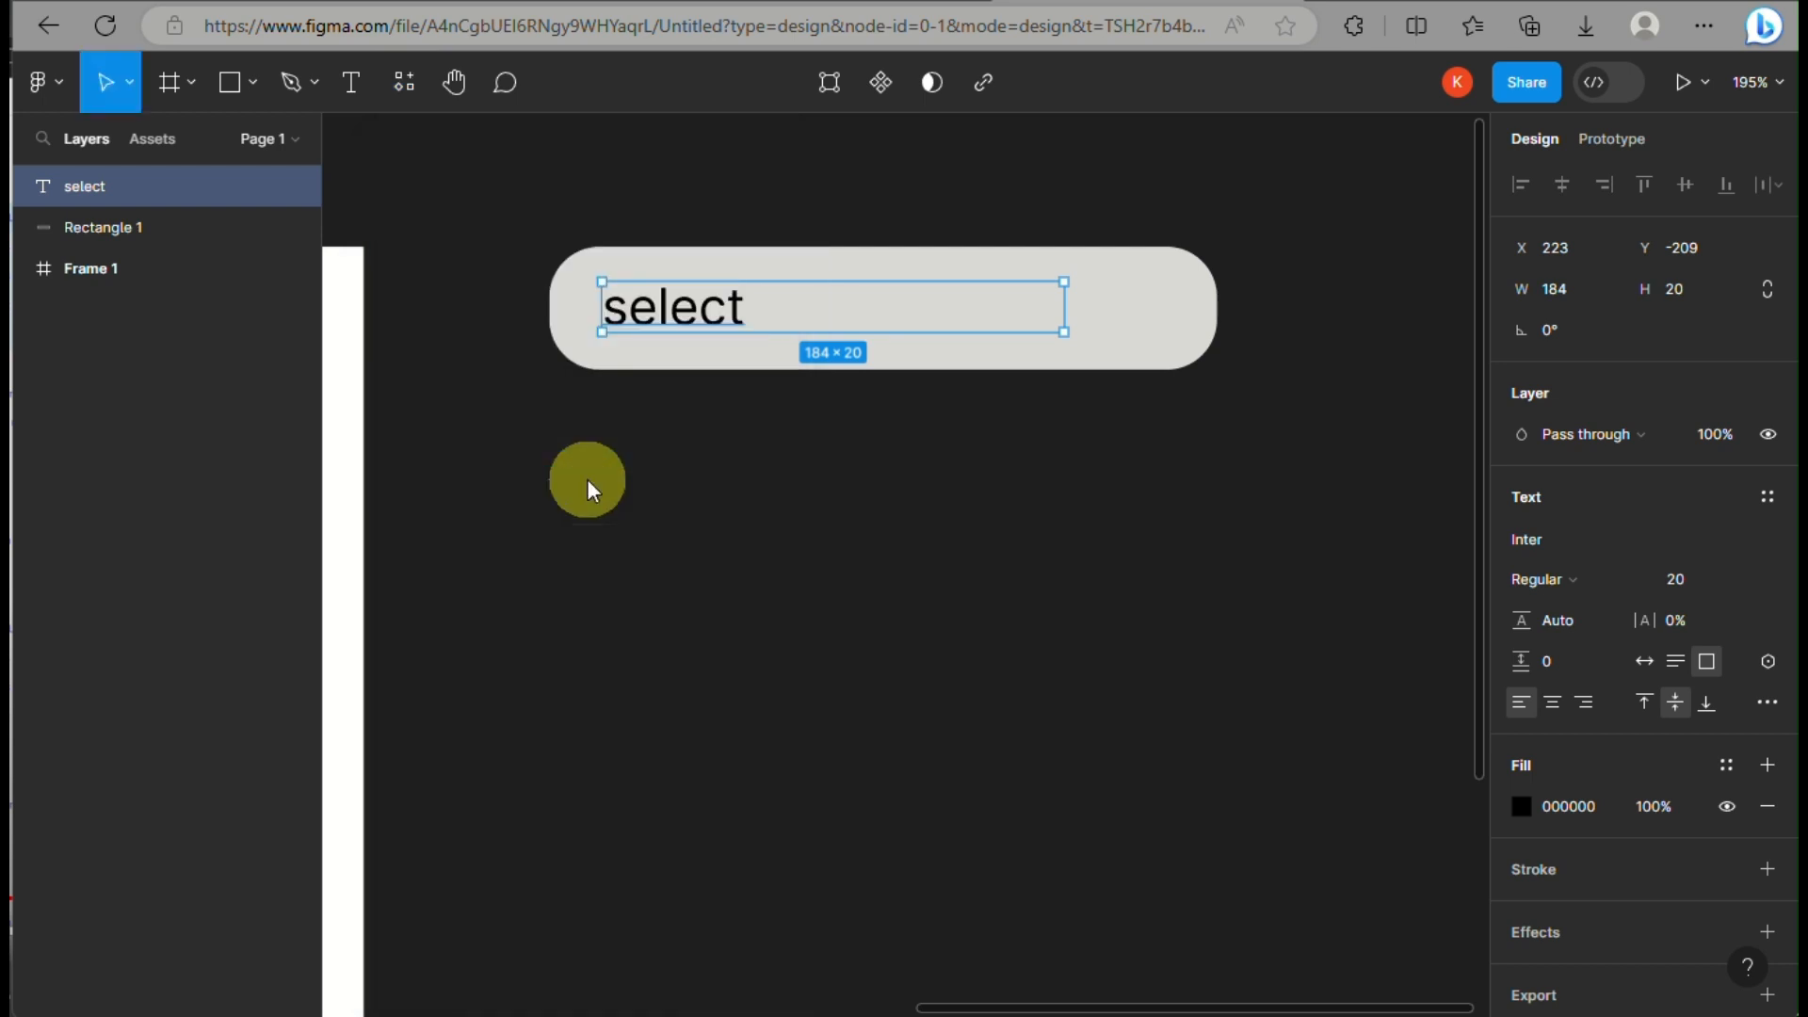
- Browse the Iconsax icon set and insert the "arrow down" solid triangle icon into the canvas
{"action": "left_click", "coordinate": [1212, 253]}
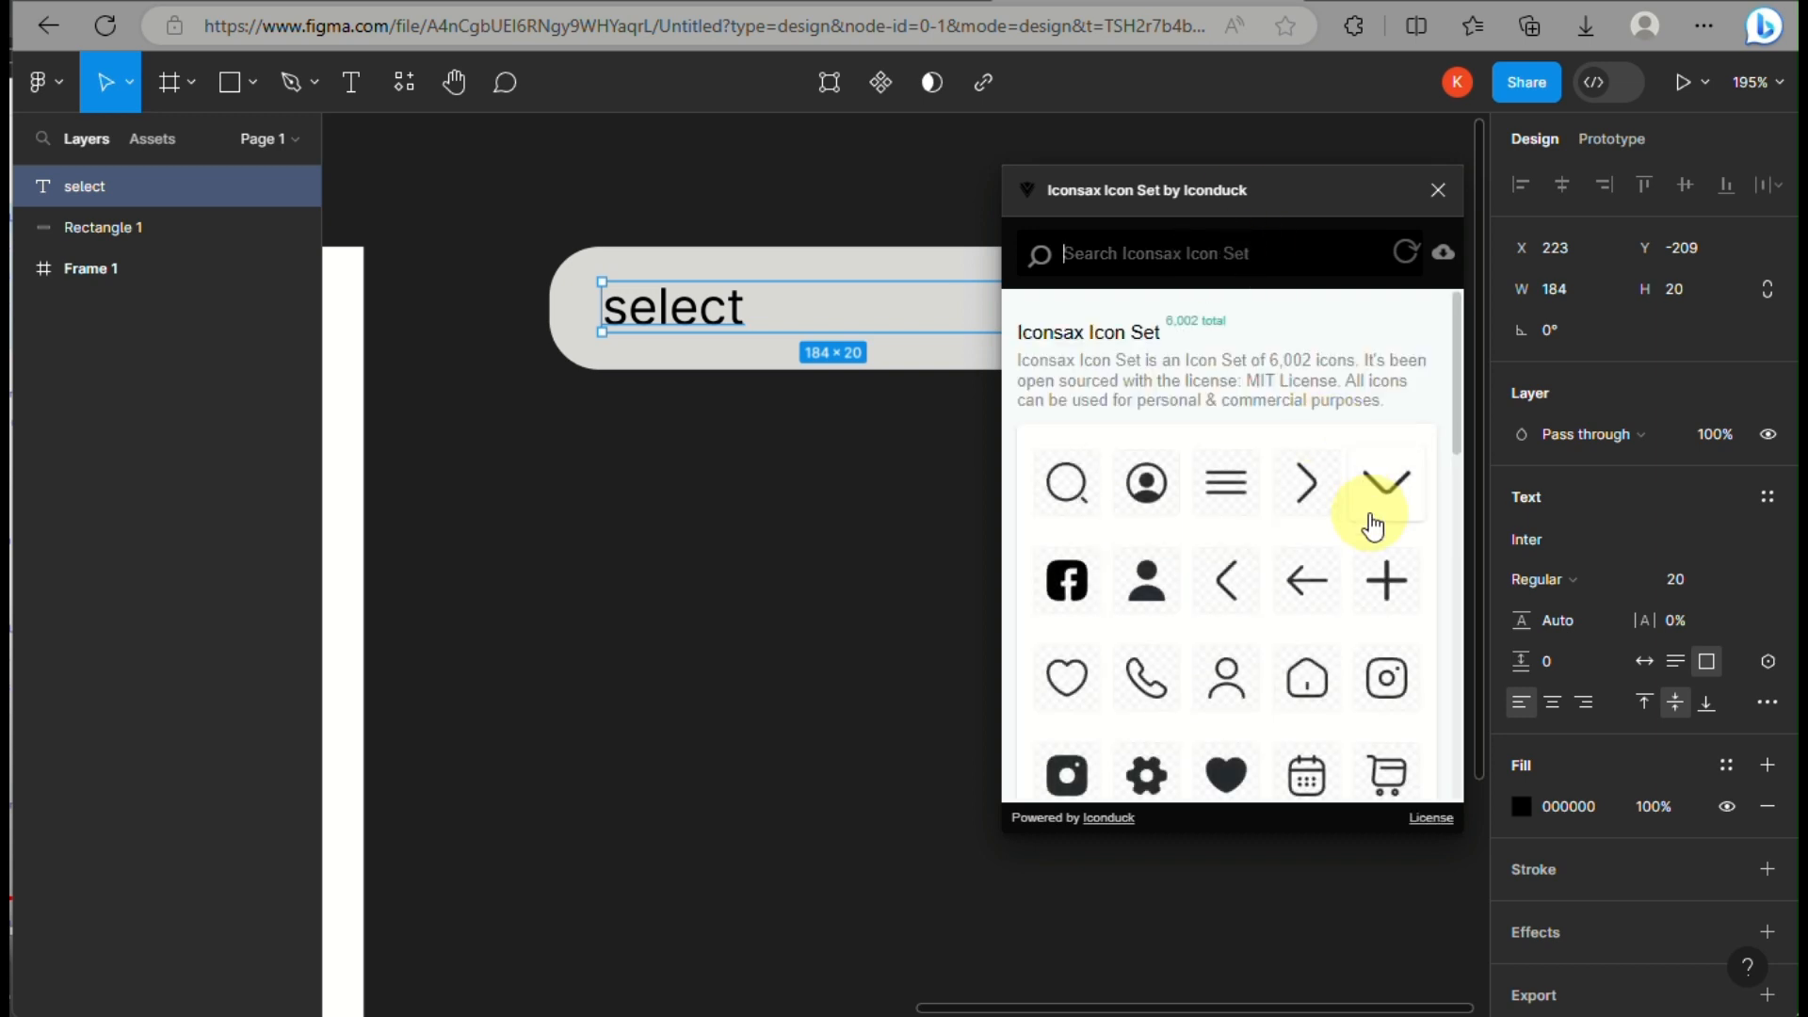
{"action": "scroll", "coordinate": [1200, 766], "scroll_direction": "down", "scroll_amount": 2}
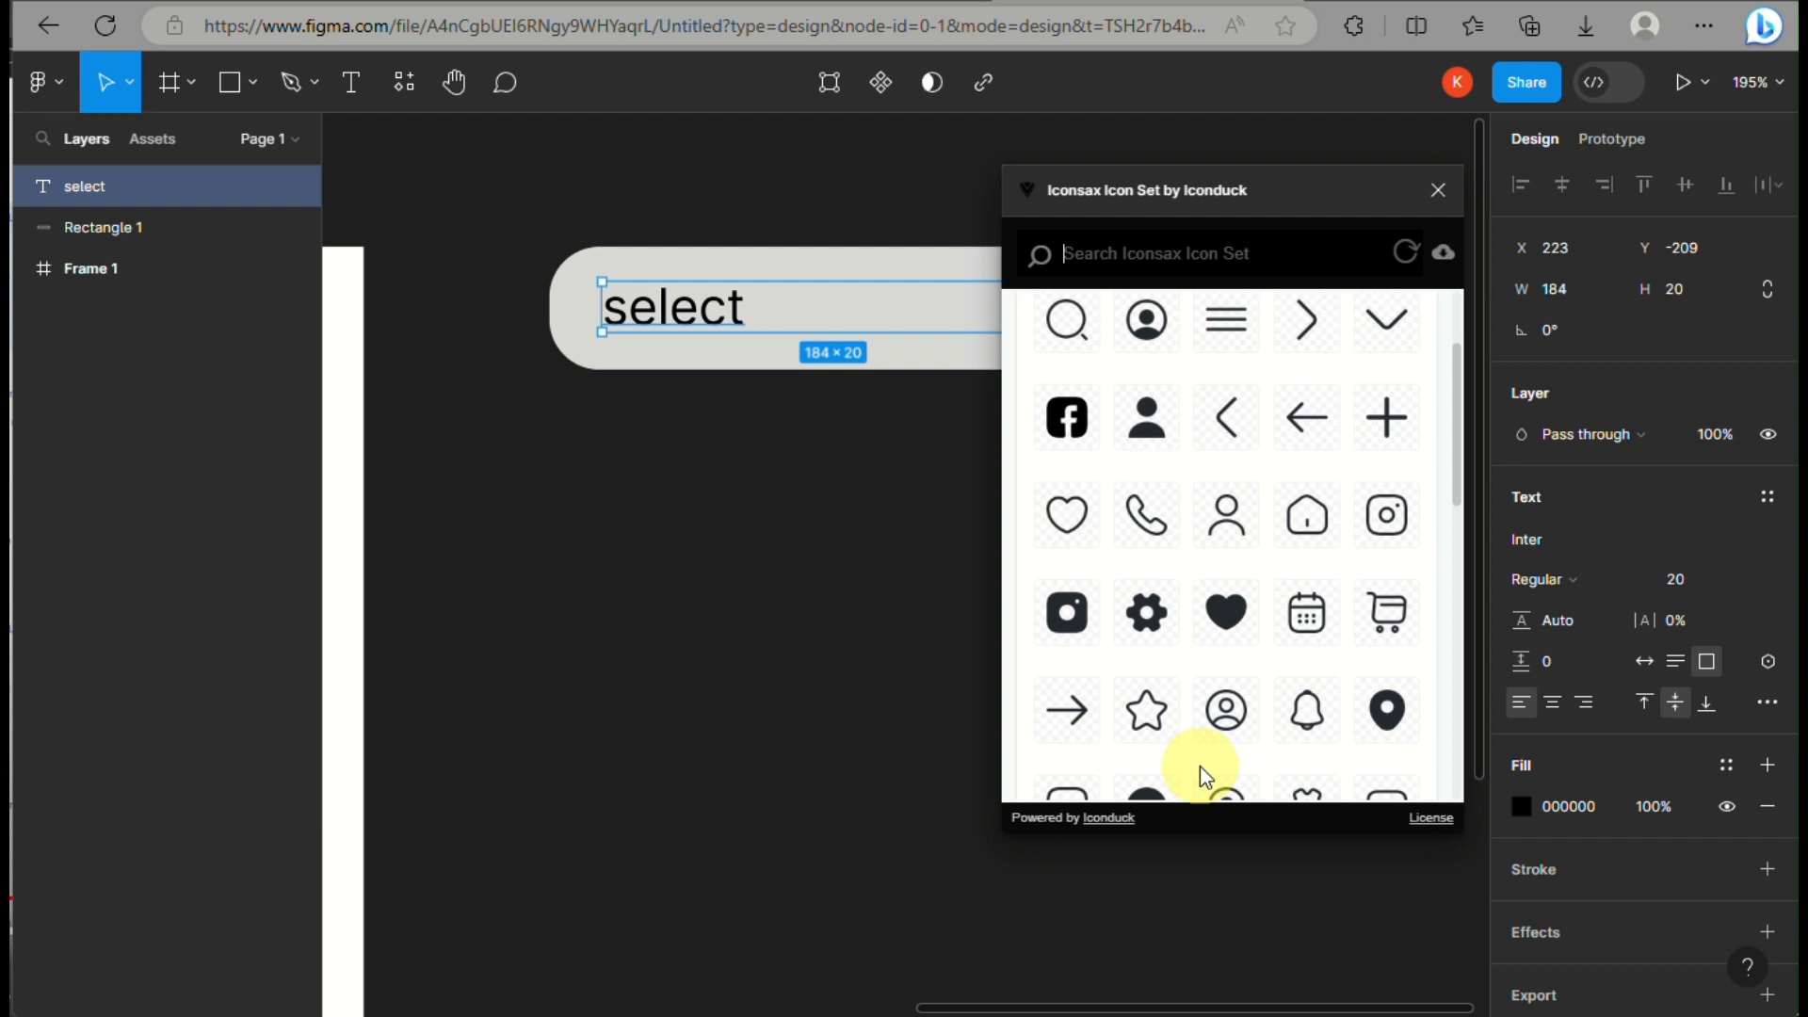
{"action": "scroll", "coordinate": [1200, 766], "scroll_direction": "up", "scroll_amount": 2}
{"action": "scroll", "coordinate": [1266, 704], "scroll_direction": "down", "scroll_amount": 4}
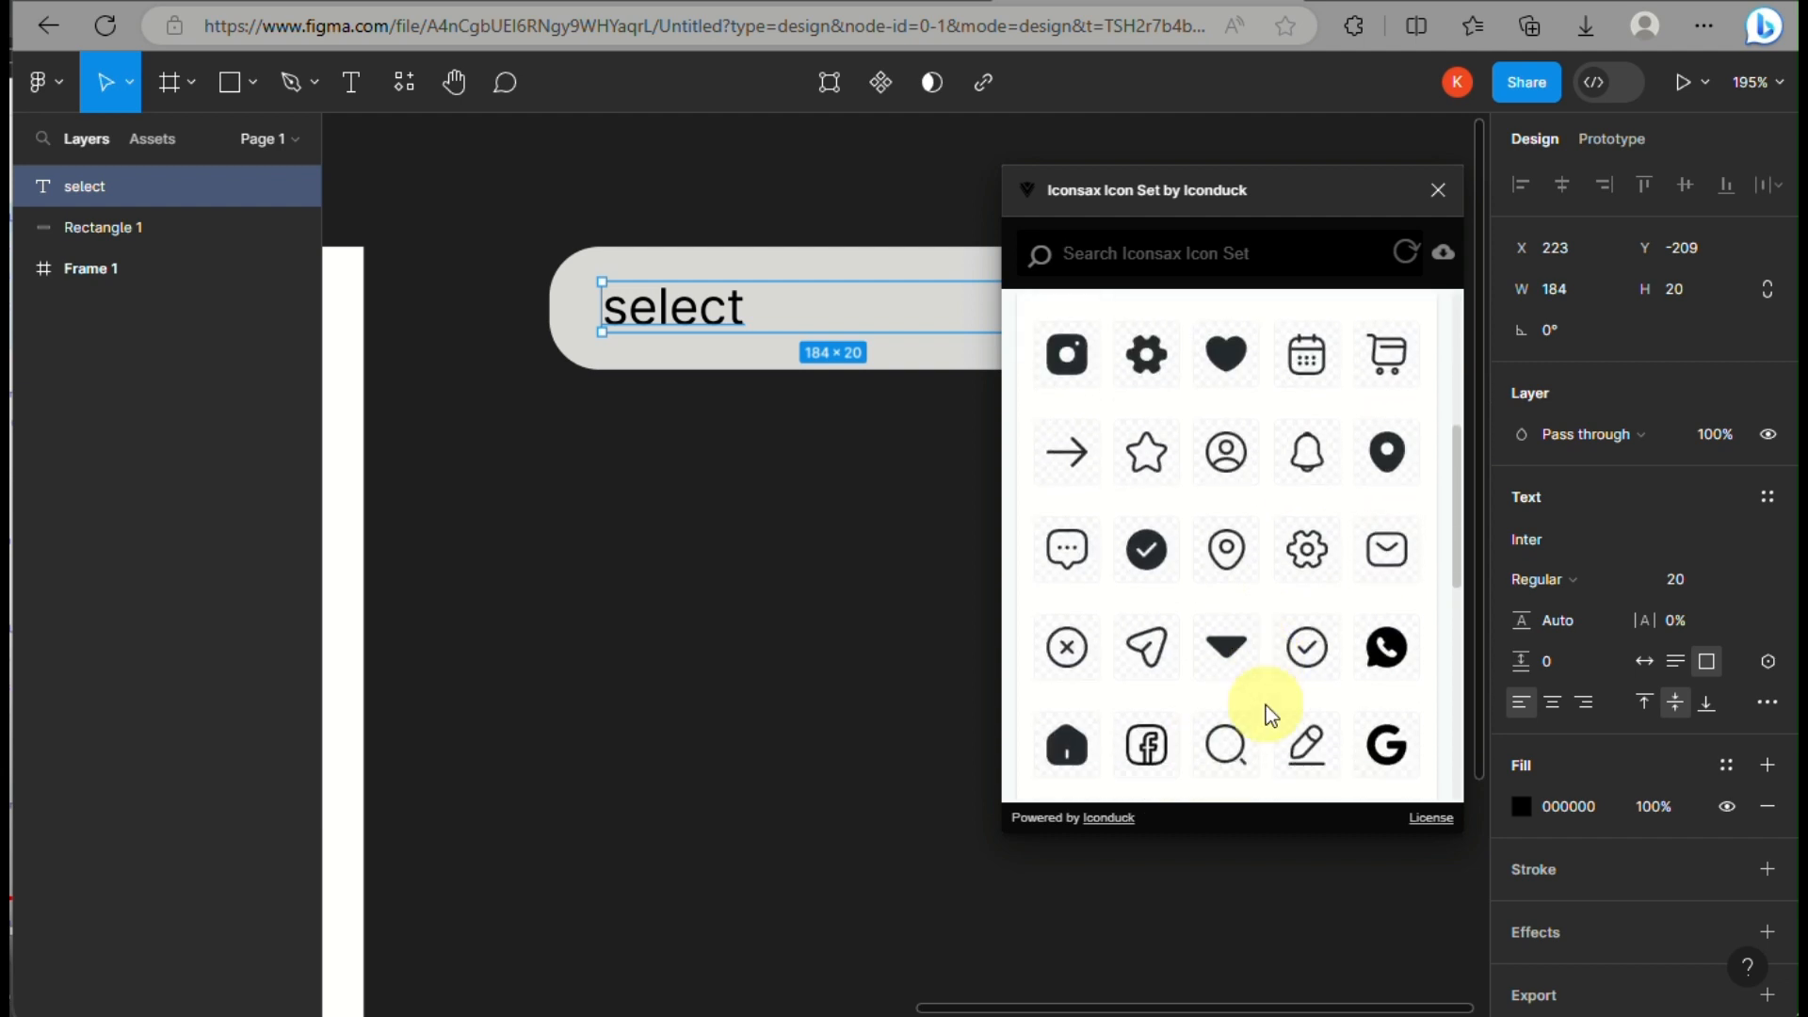
{"action": "scroll", "coordinate": [1266, 705], "scroll_direction": "down", "scroll_amount": 3}
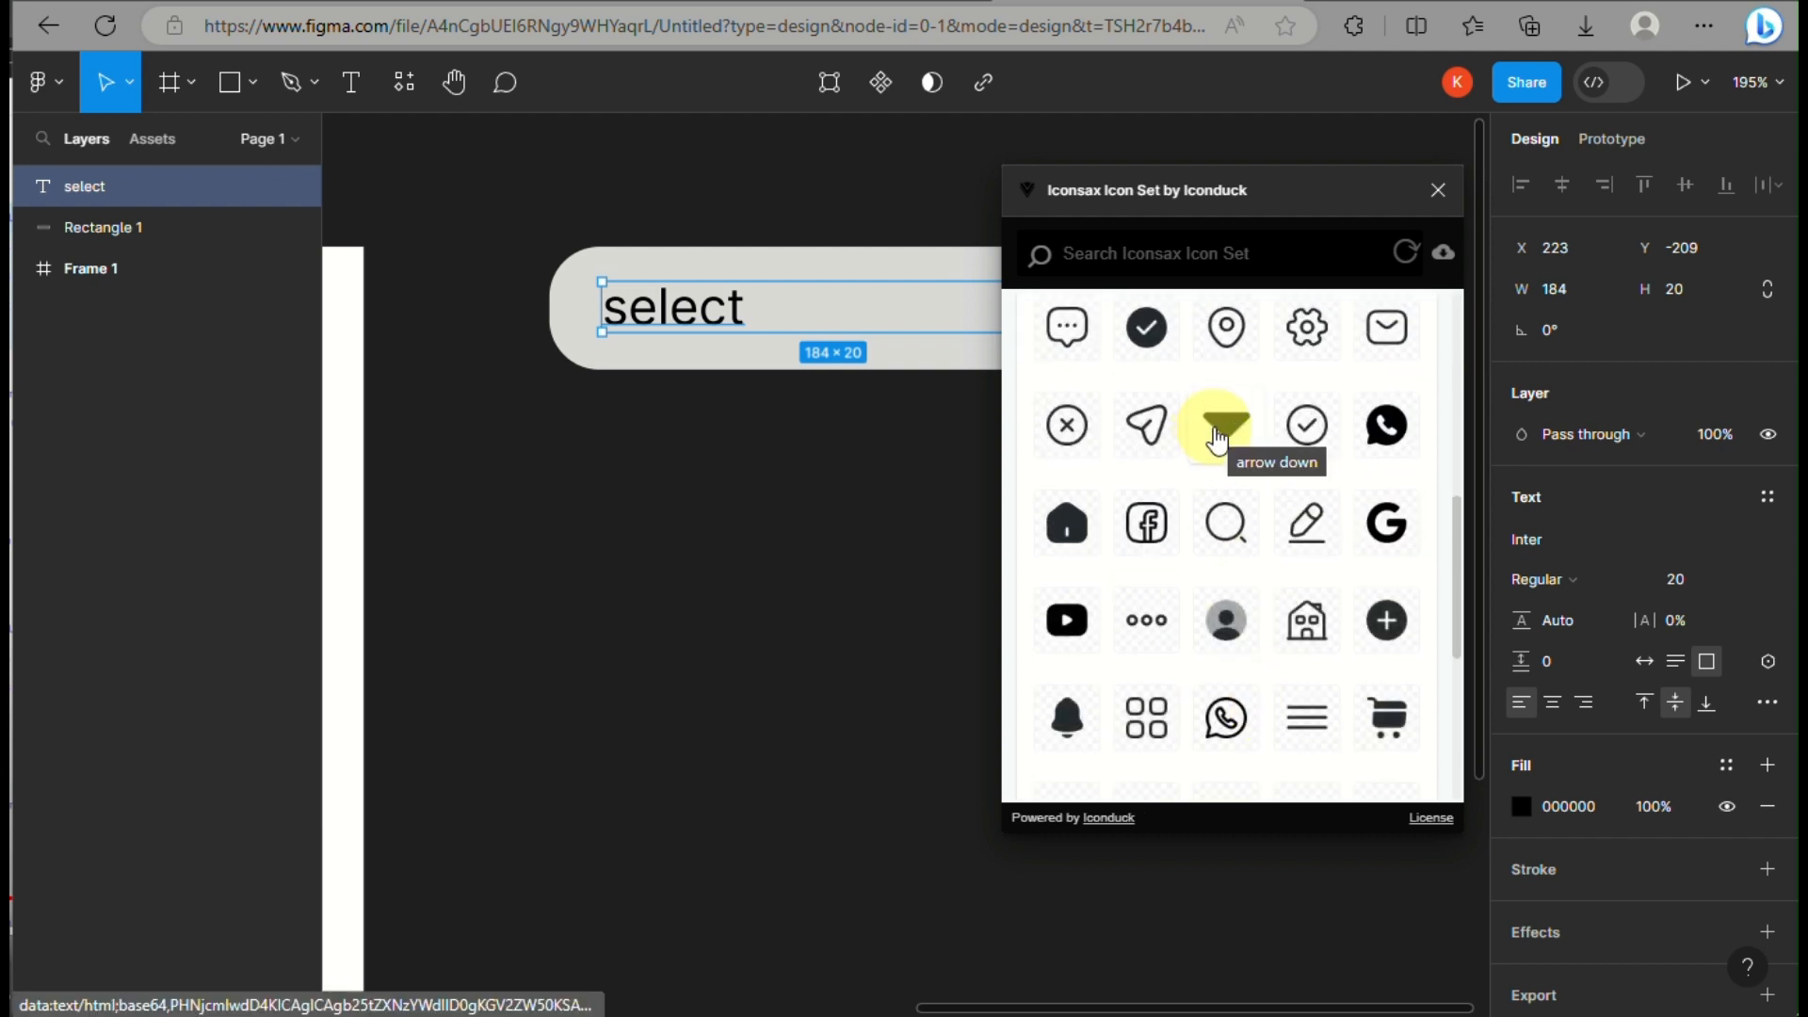
{"action": "left_click", "coordinate": [1218, 438]}
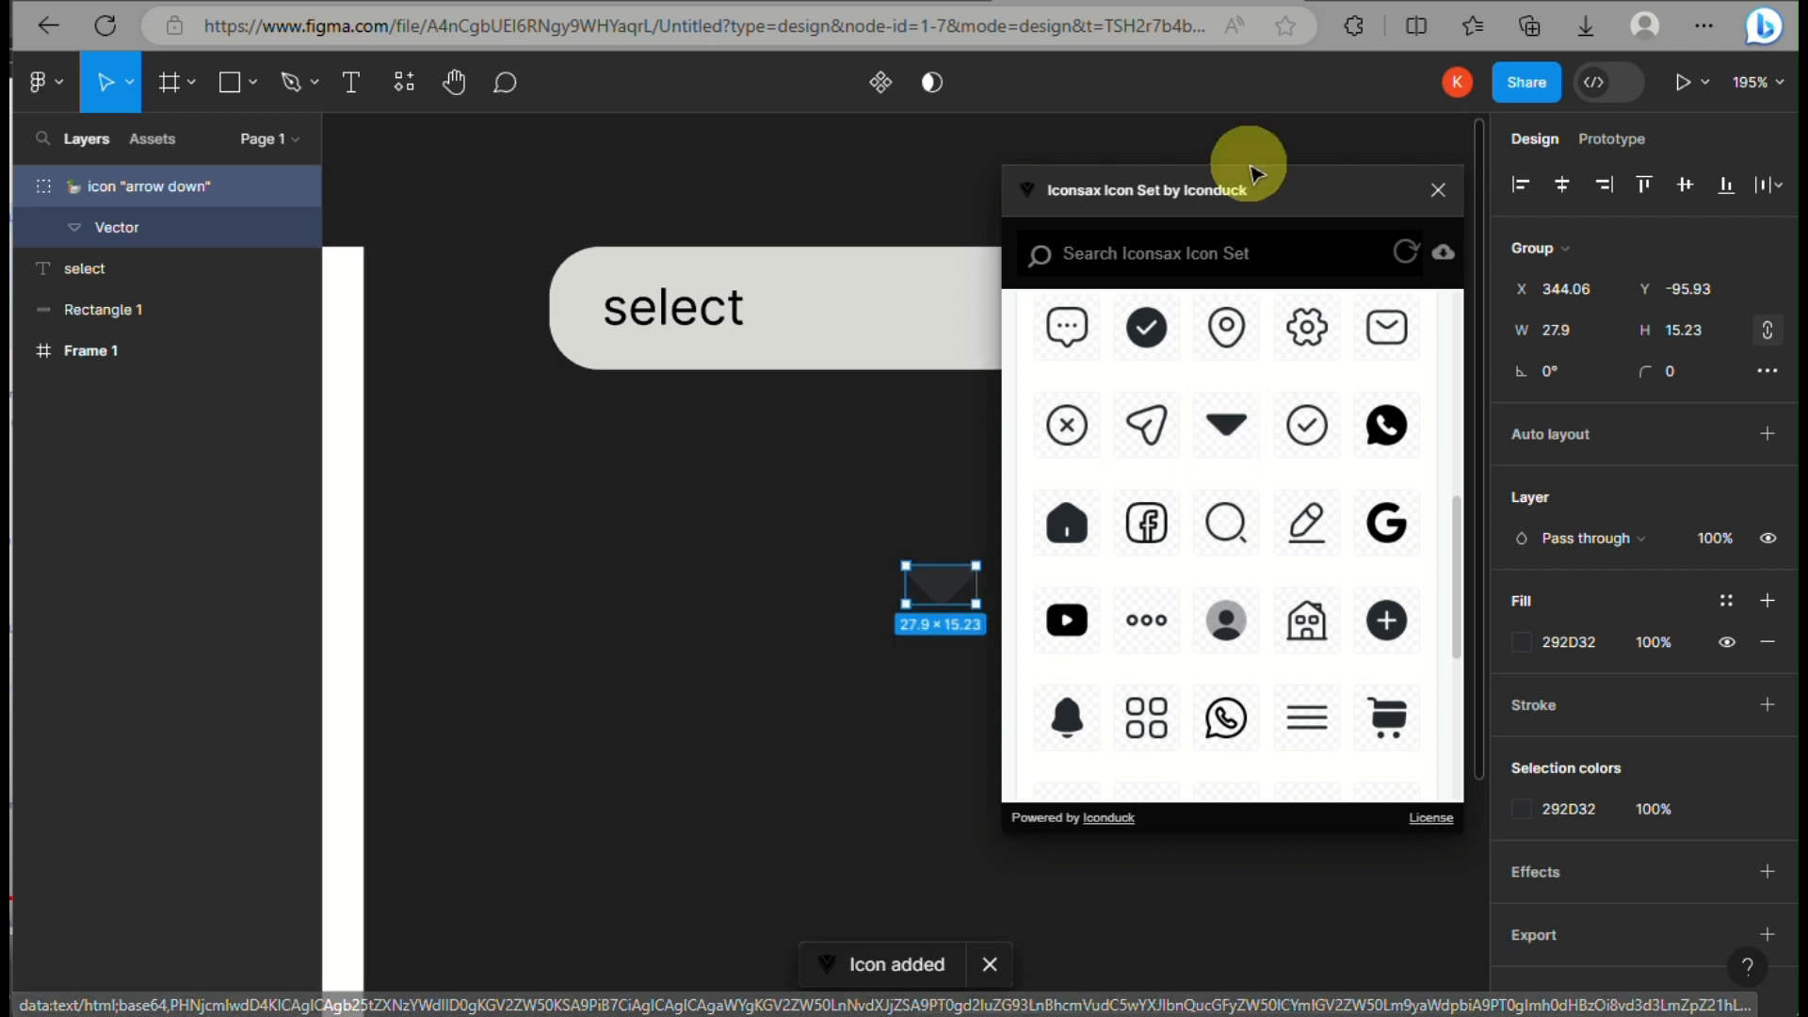
- Shrink the arrow icon to about 15.9 × 8.68, place it inside the rounded rectangle's right end, and close the plugin
{"action": "left_click_drag", "start_coordinate": [937, 596], "coordinate": [1163, 316]}
{"action": "left_click", "coordinate": [1438, 192]}
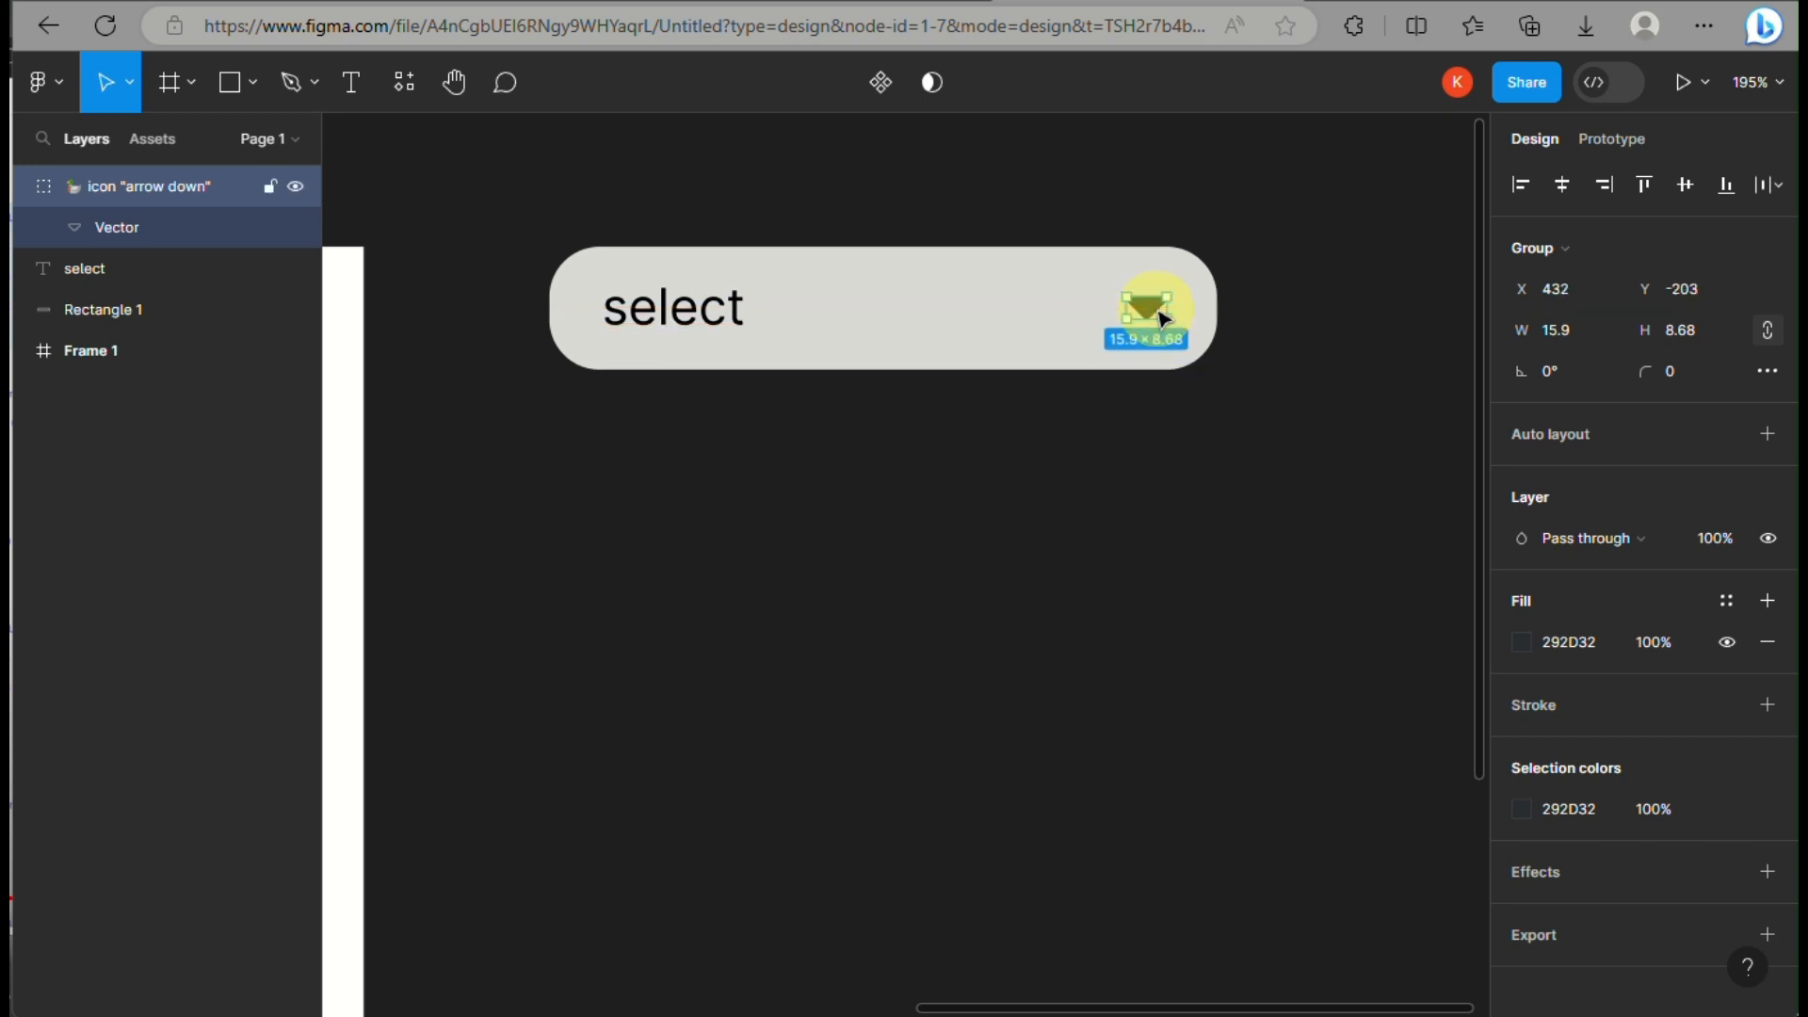
{"action": "left_click", "coordinate": [1001, 334]}
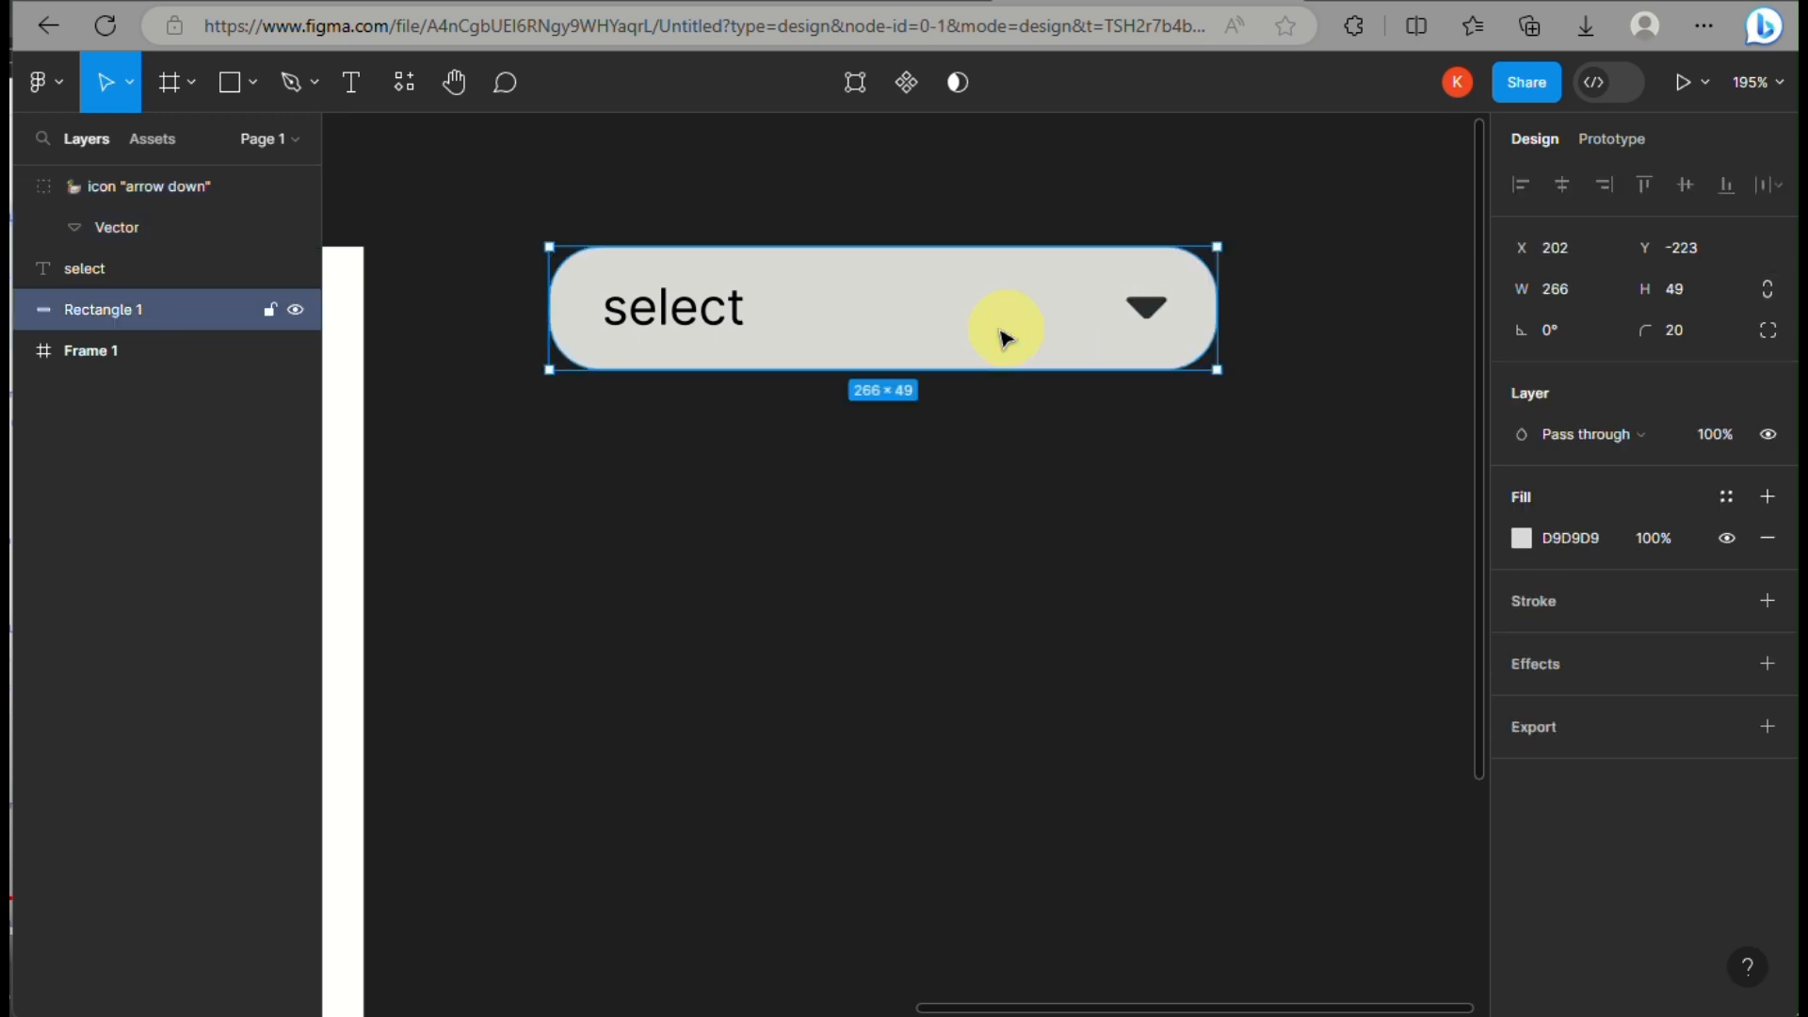
- Lighten the arrow icon's fill colour to a medium grey
{"action": "left_click", "coordinate": [1148, 308]}
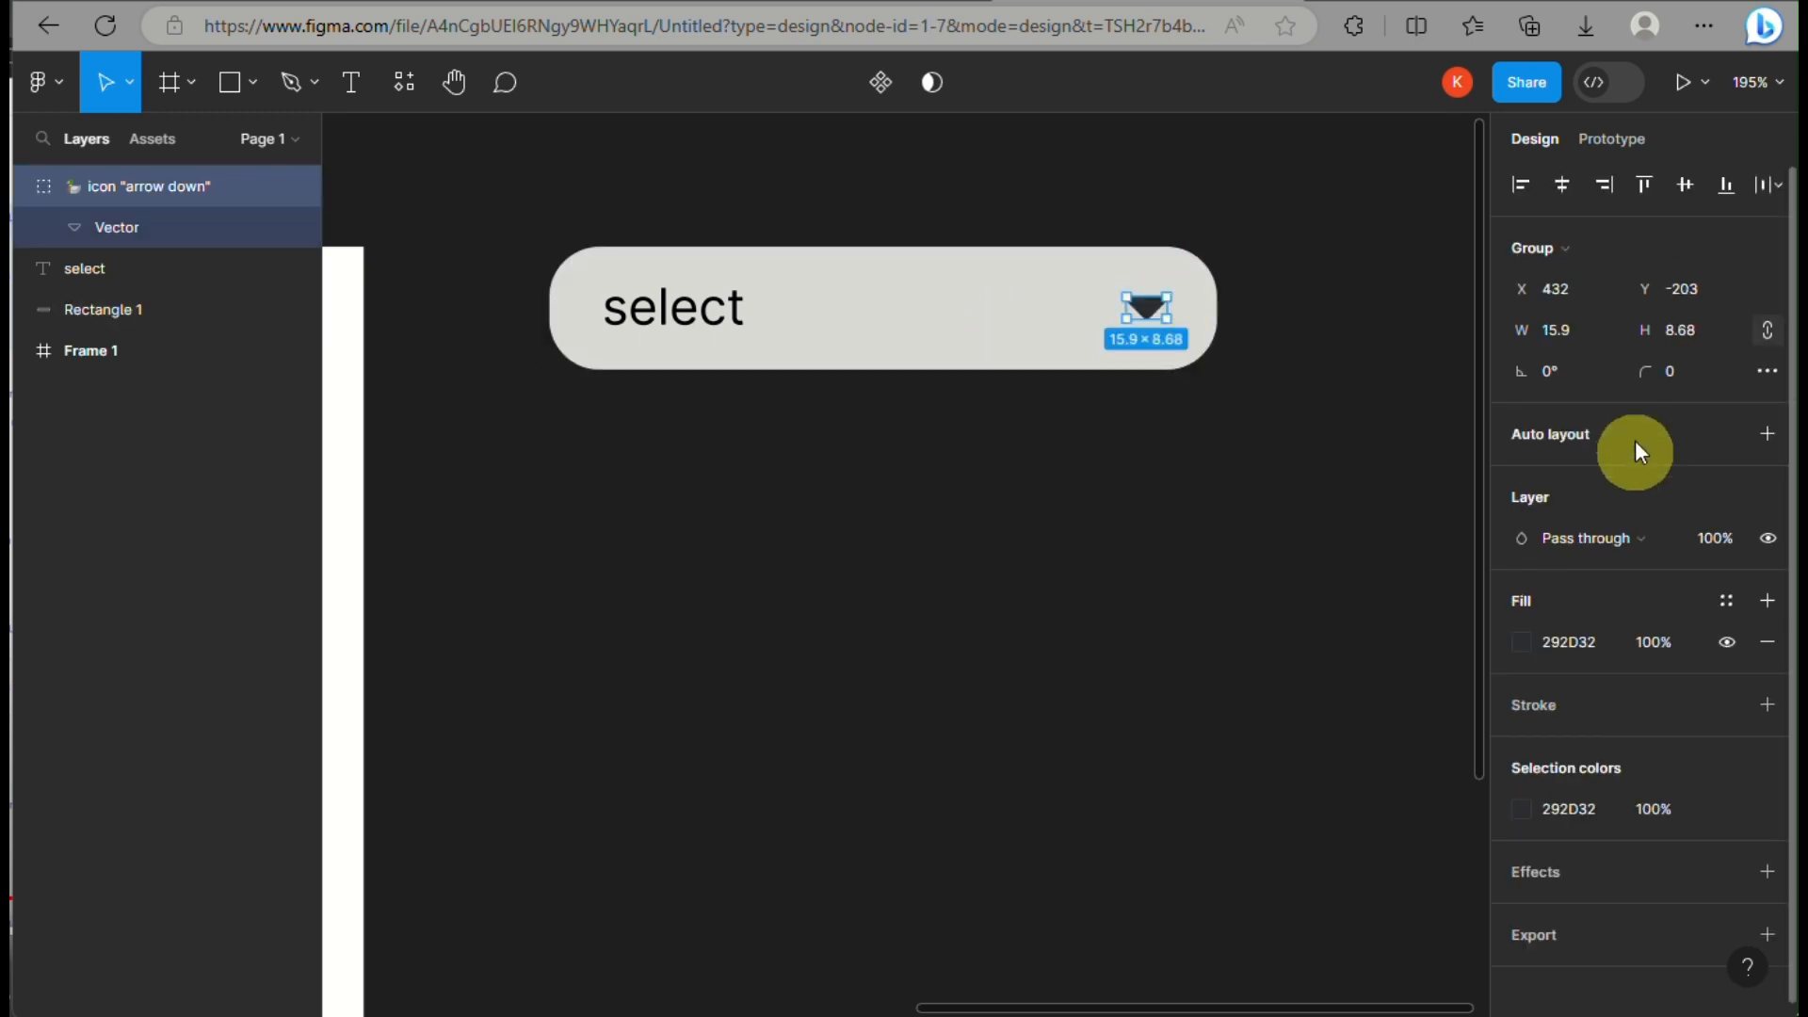
{"action": "left_click", "coordinate": [1522, 643]}
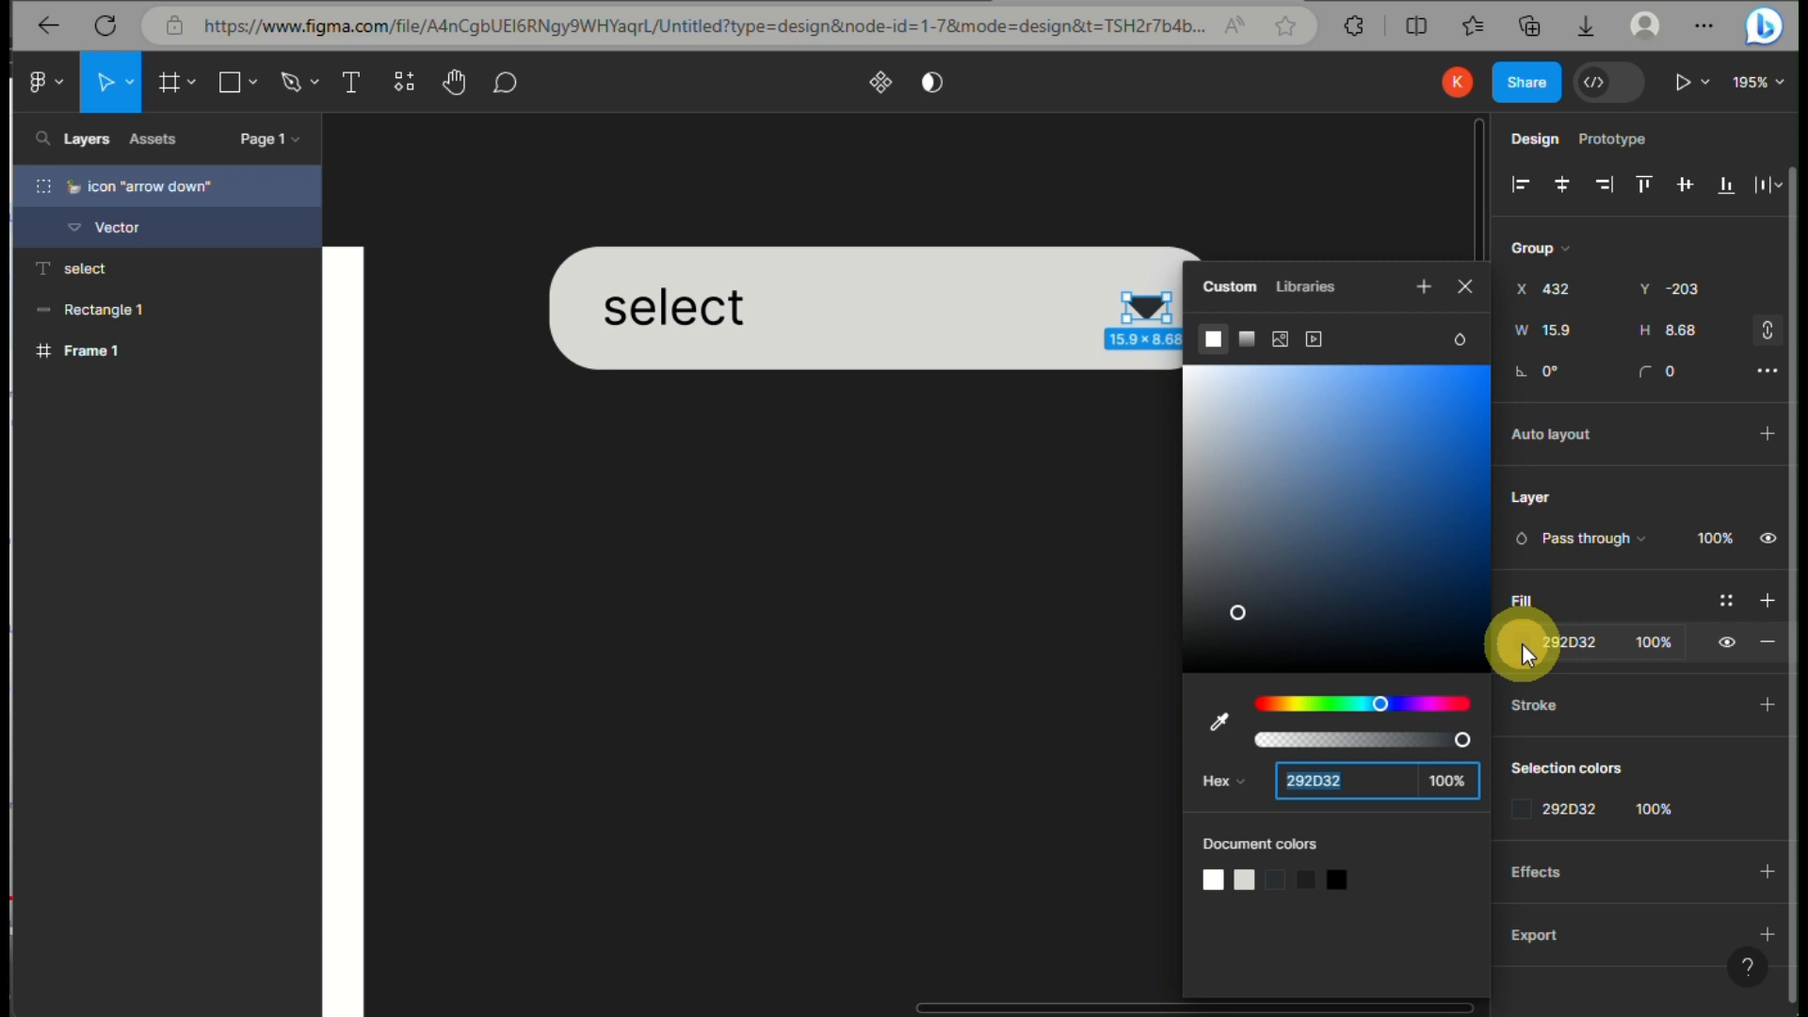
{"action": "left_click_drag", "start_coordinate": [1232, 613], "coordinate": [1194, 534]}
{"action": "left_click", "coordinate": [1130, 535]}
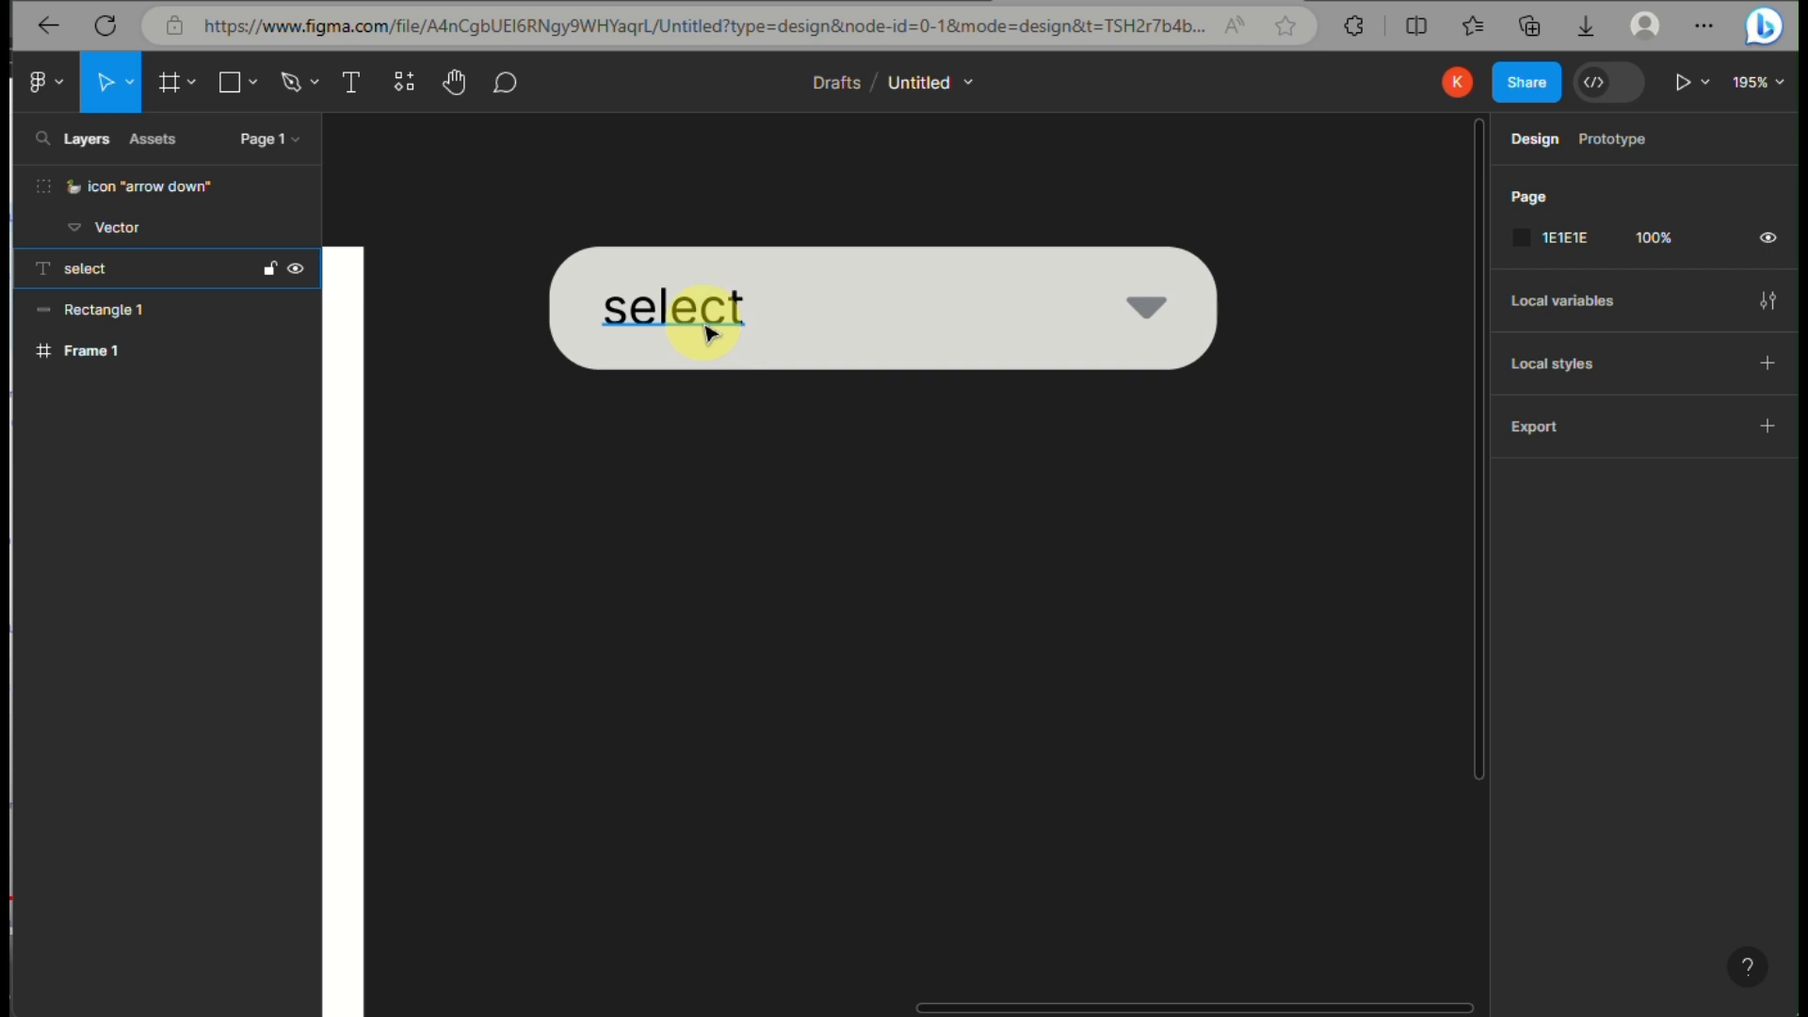
- Duplicate the rounded rectangle behind the "select" text three times
{"action": "left_click", "coordinate": [939, 293]}
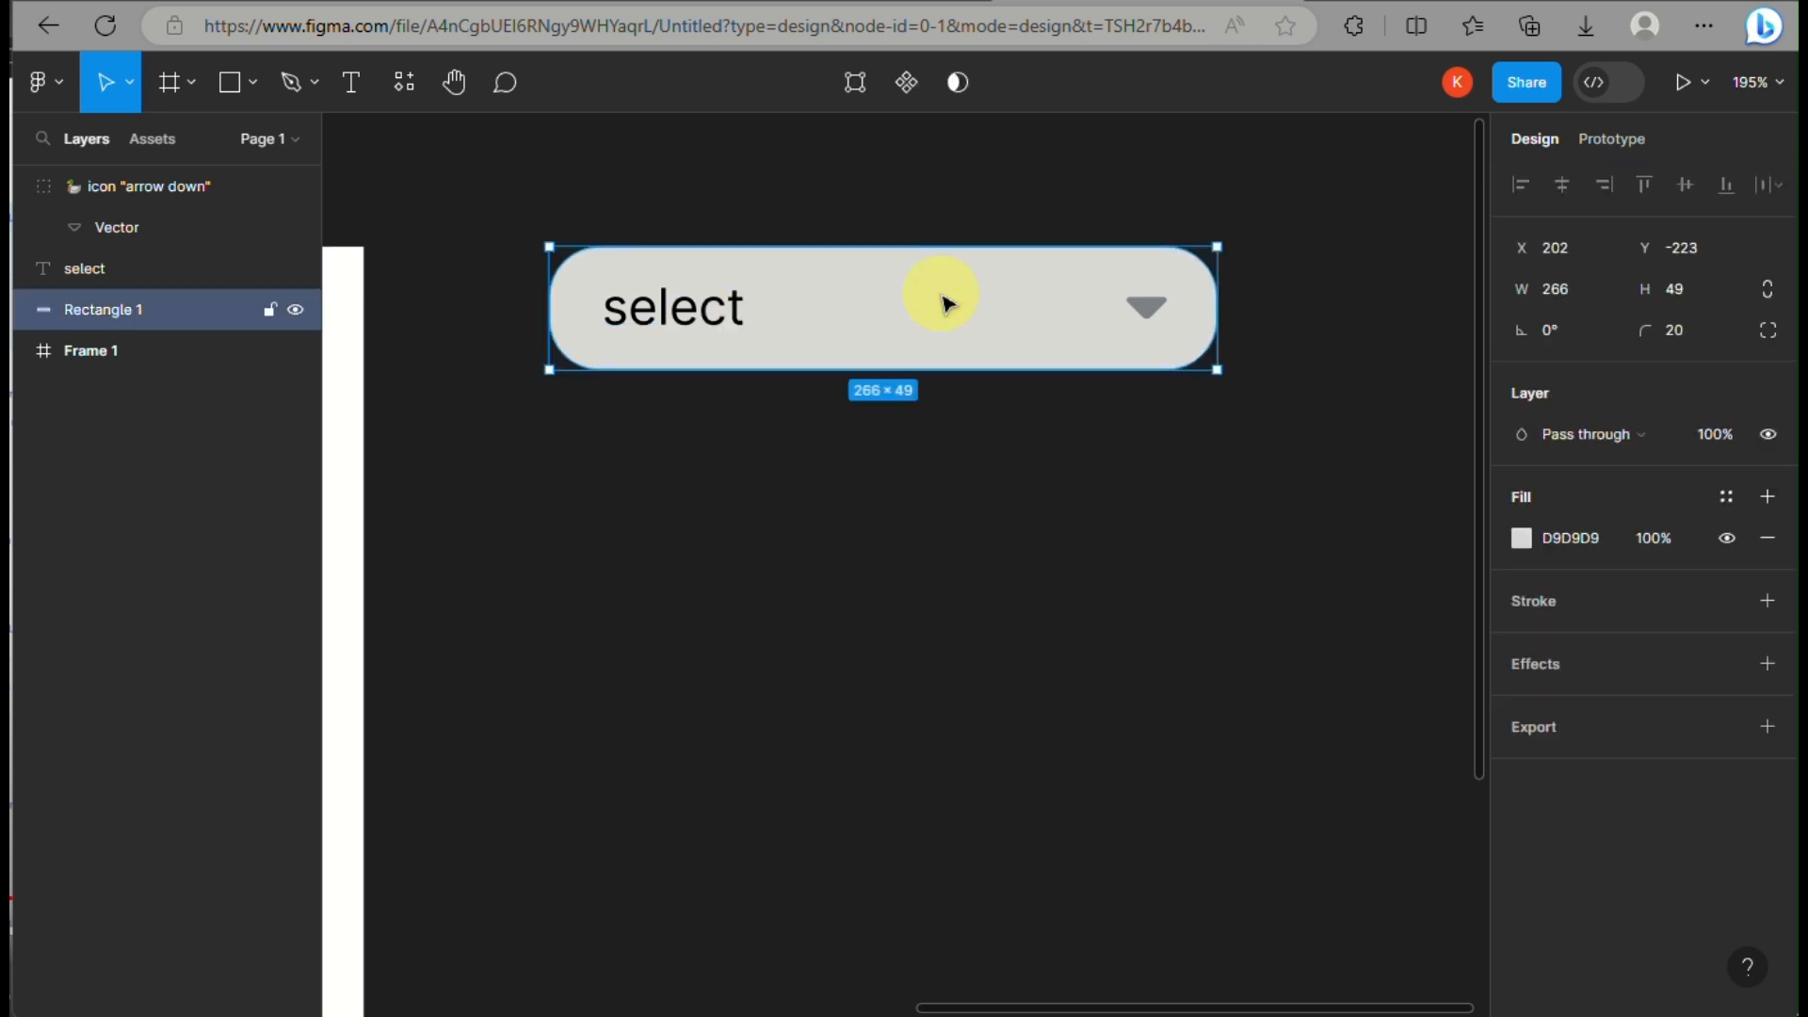
{"action": "key", "text": "ctrl+d"}
{"action": "key", "text": "ctrl+d"}
{"action": "key", "text": "ctrl+d"}
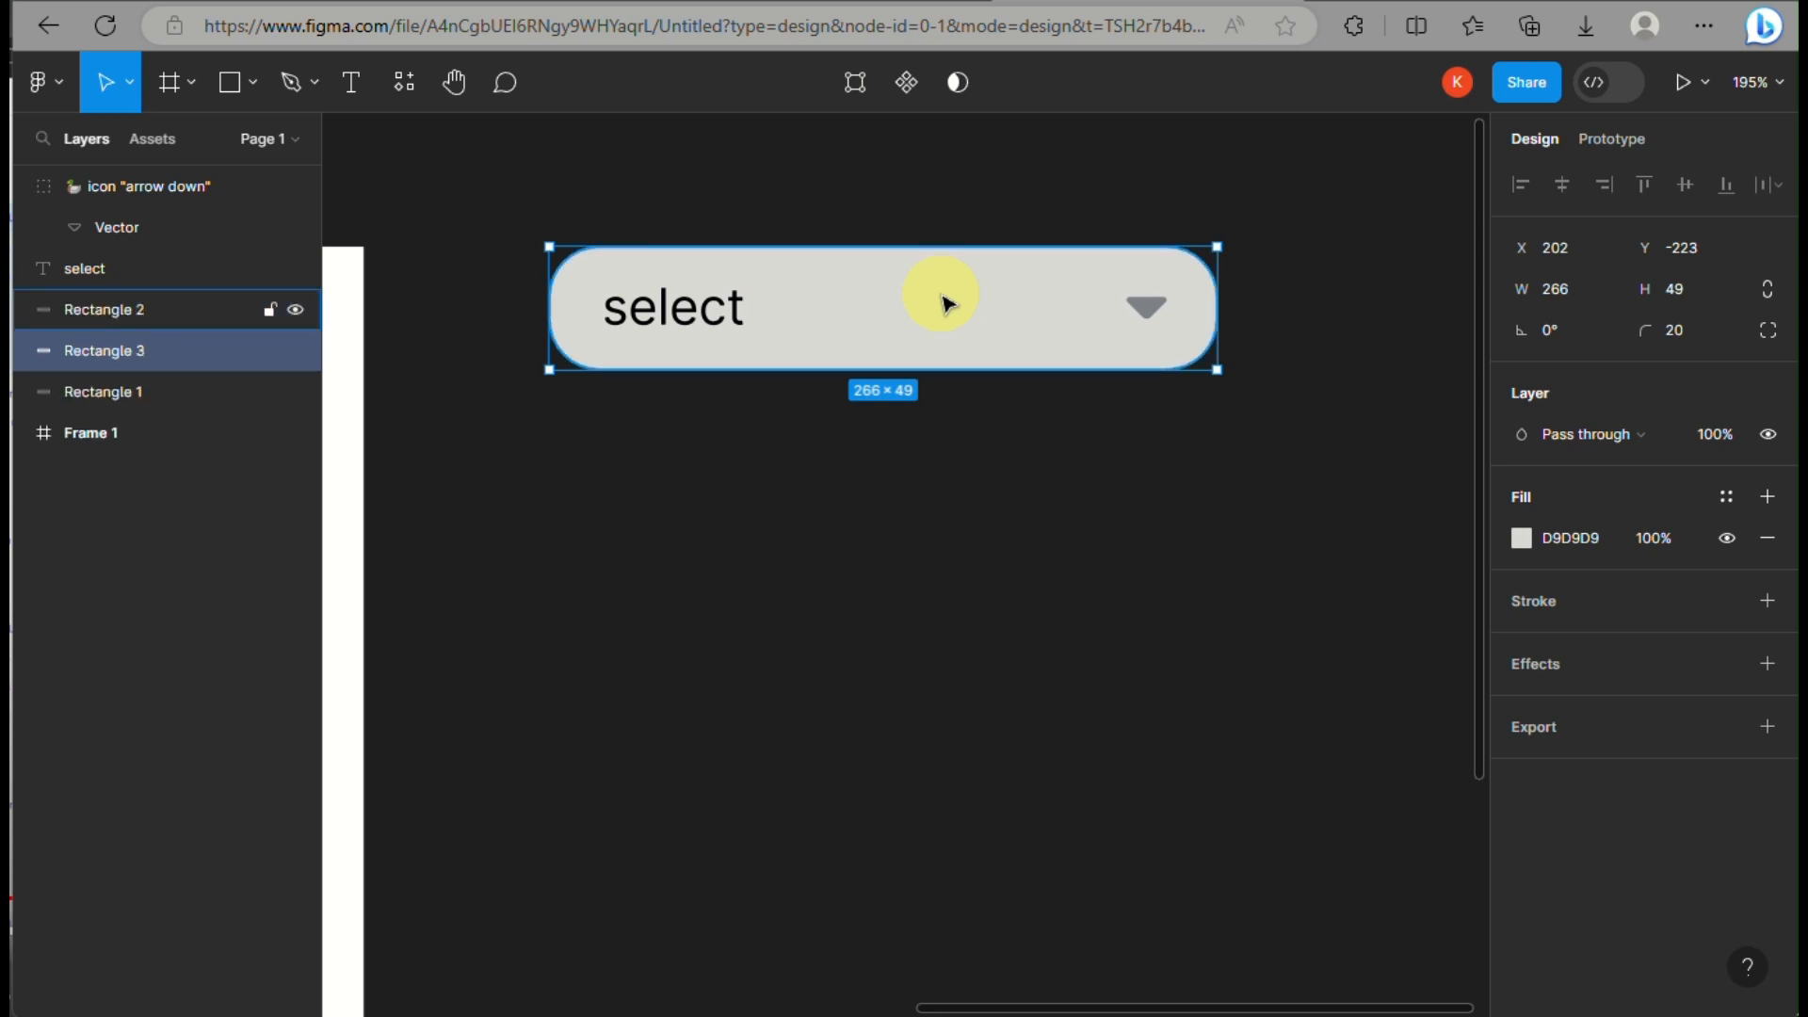
- Stack the three rectangle copies below the select field, aligned at X 202, with Y at -169, -115 and -61
{"action": "left_click_drag", "start_coordinate": [945, 302], "coordinate": [939, 437]}
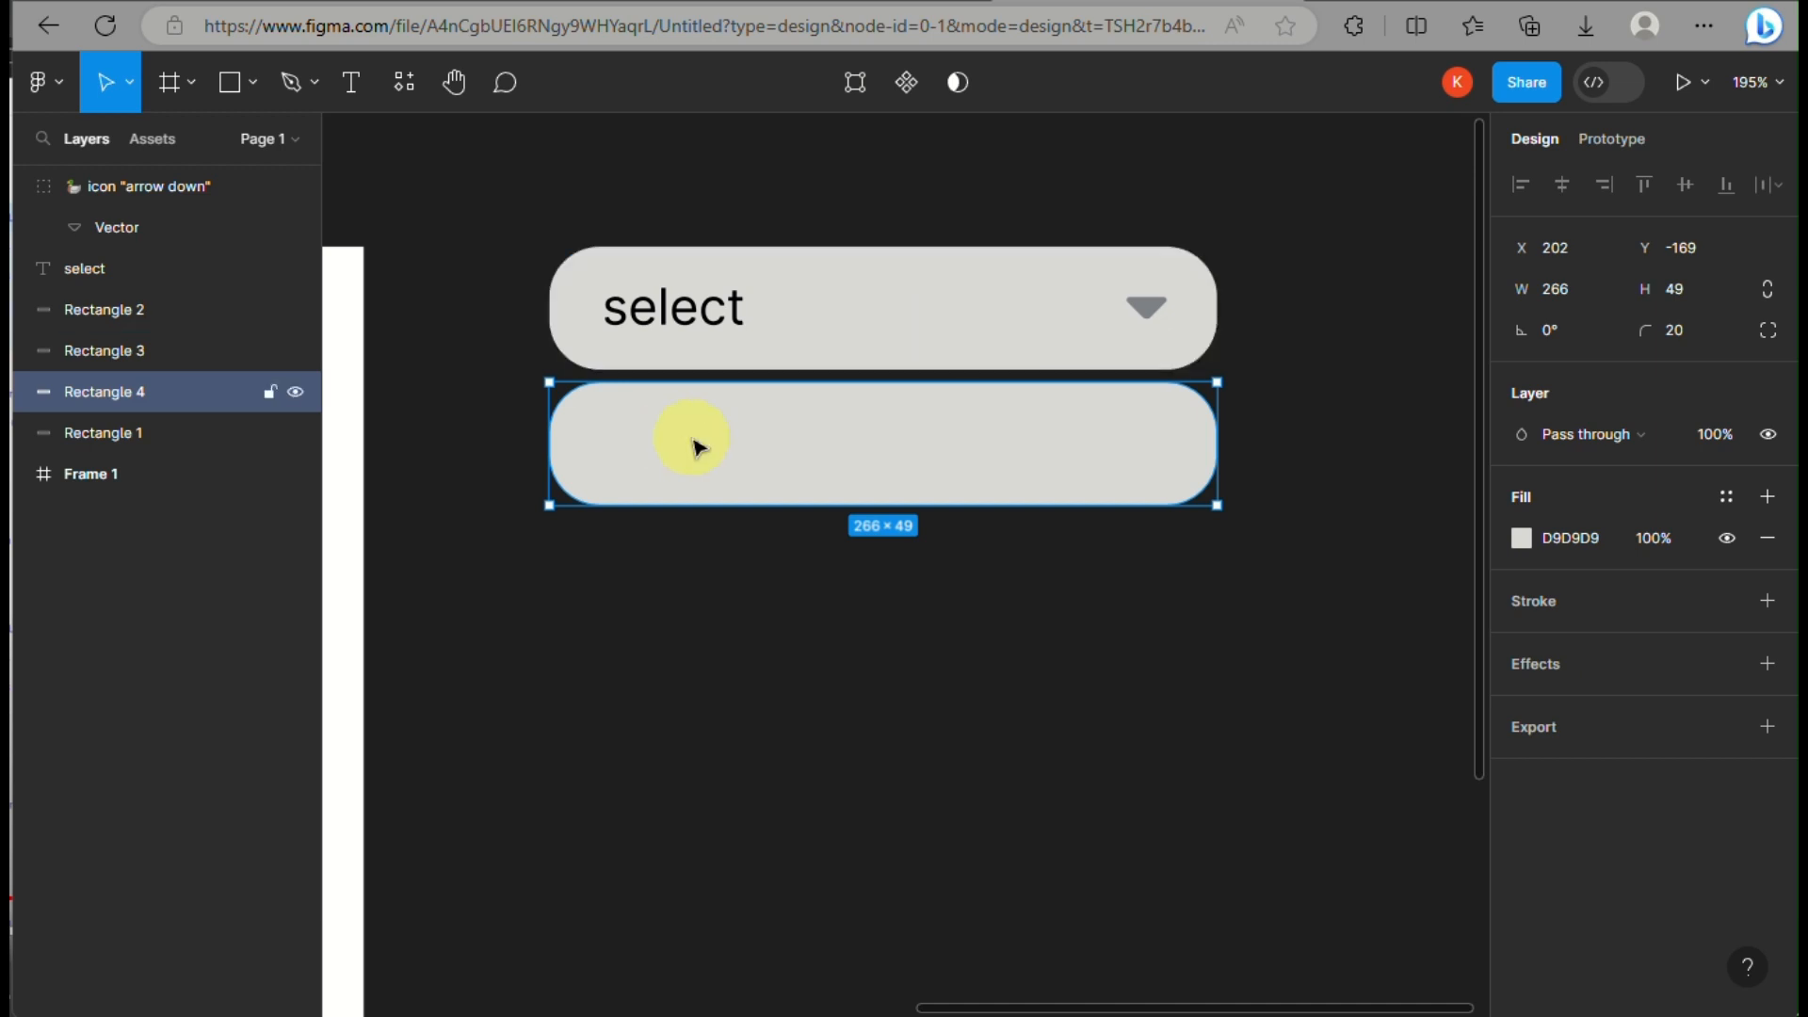
{"action": "left_click_drag", "start_coordinate": [697, 446], "coordinate": [701, 617]}
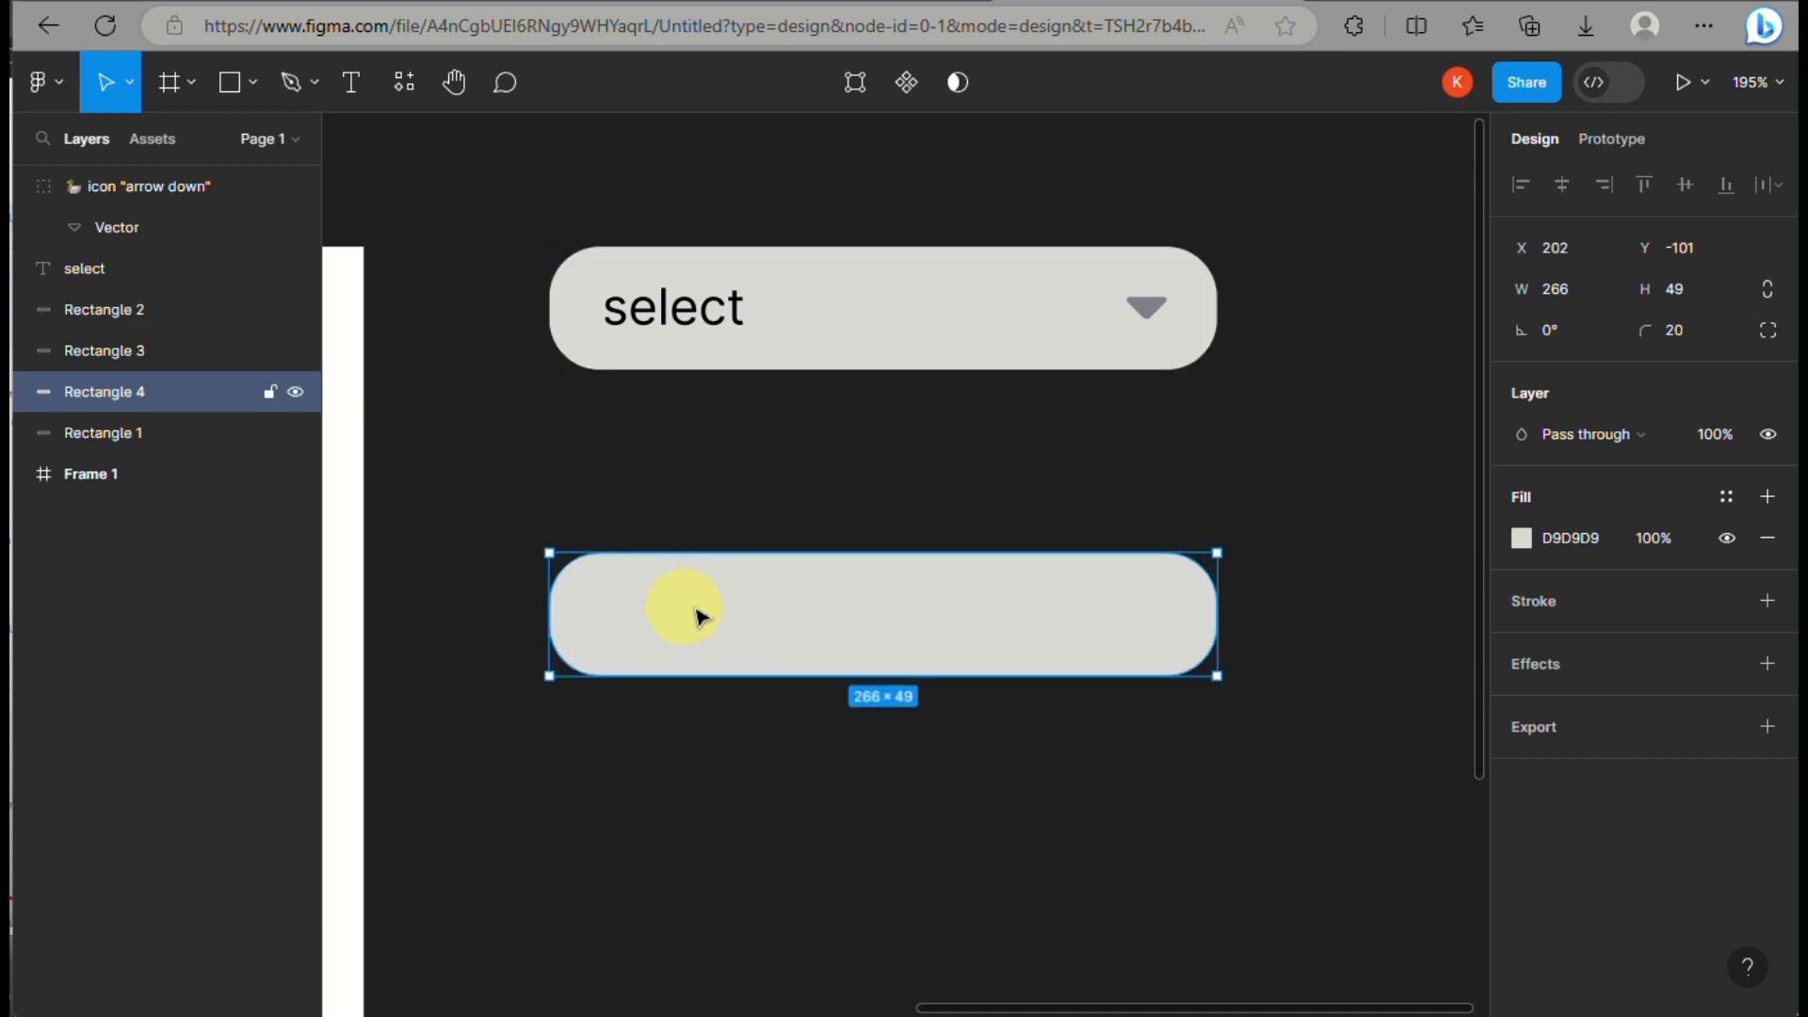
{"action": "left_click", "coordinate": [153, 350]}
{"action": "left_click_drag", "start_coordinate": [829, 351], "coordinate": [827, 516]}
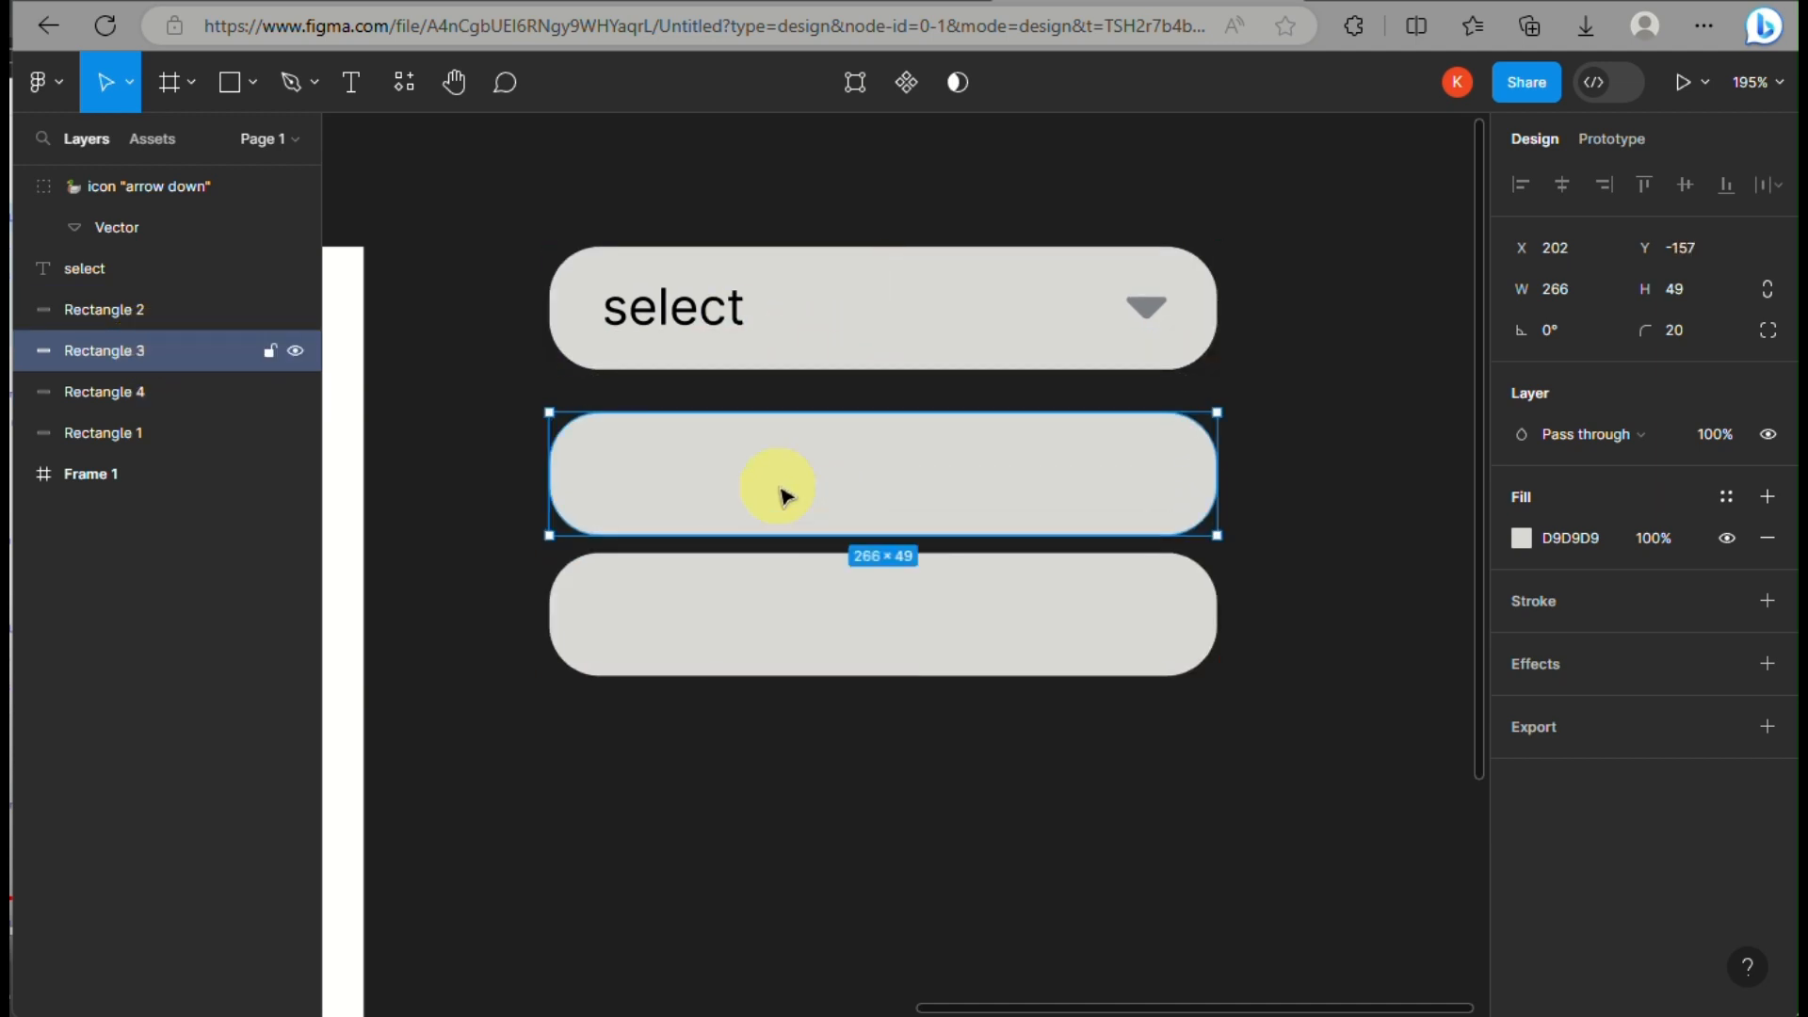
{"action": "left_click_drag", "start_coordinate": [772, 618], "coordinate": [775, 812]}
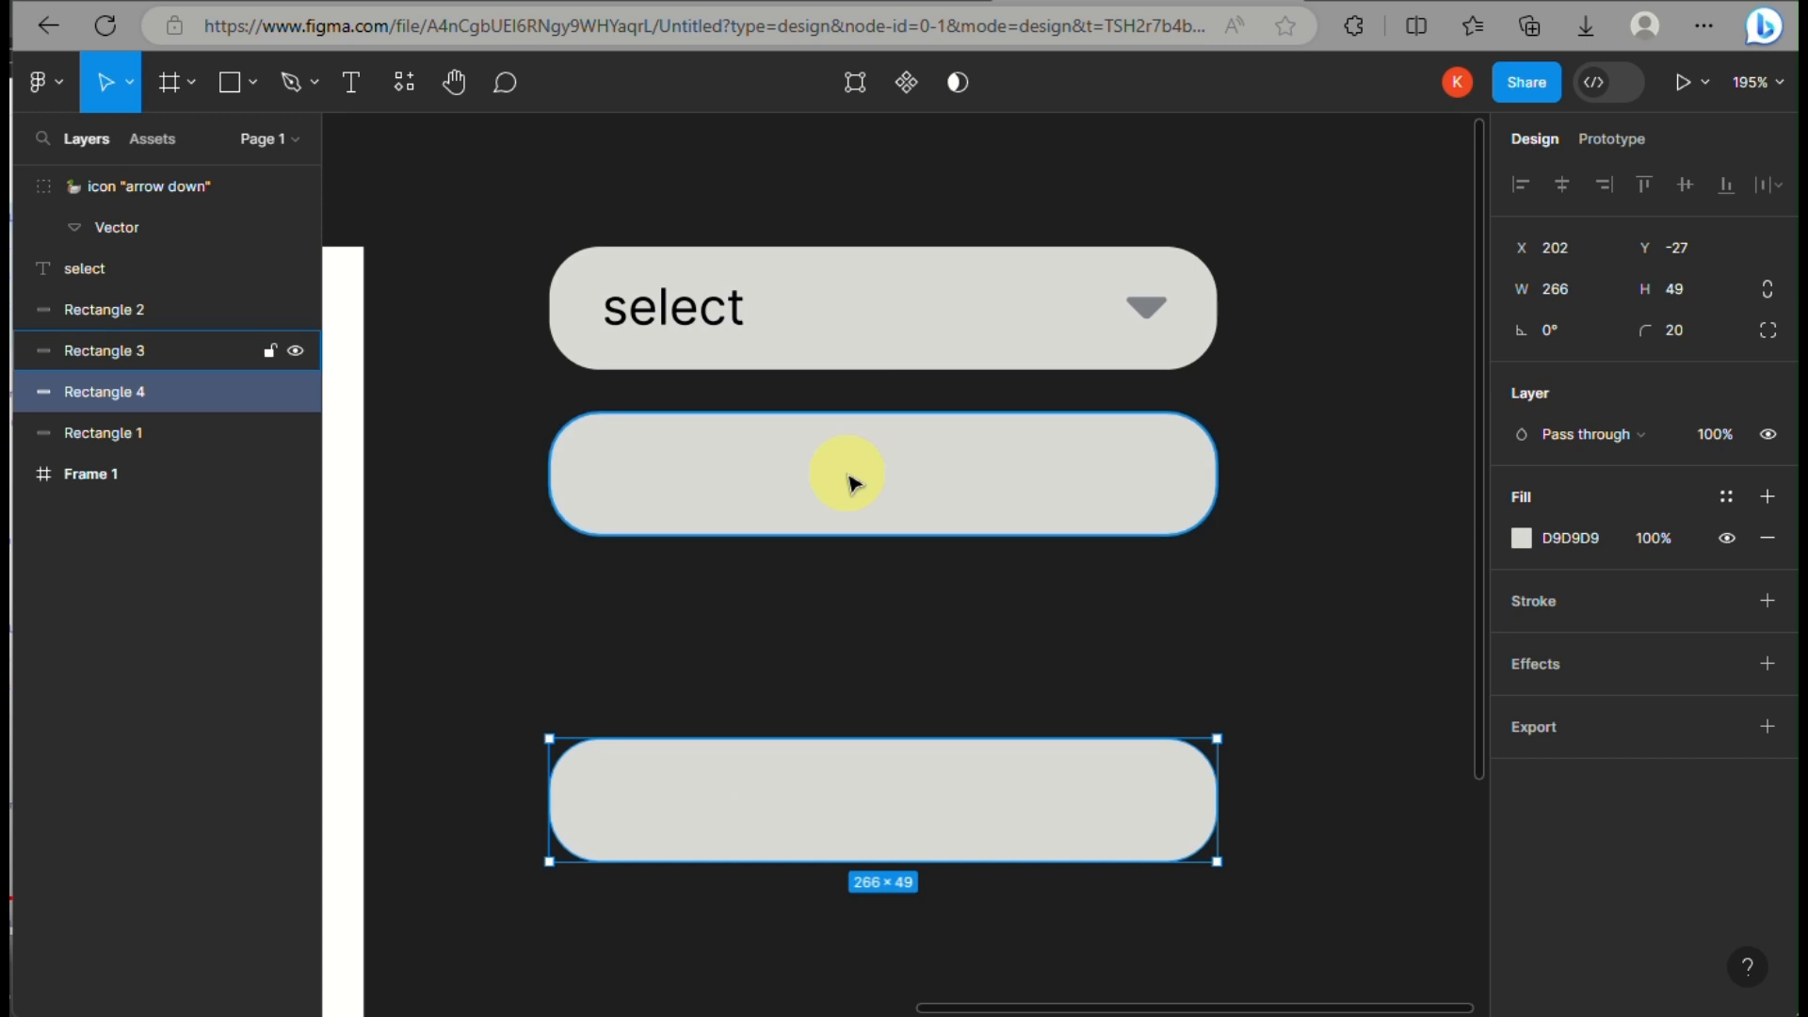
{"action": "left_click_drag", "start_coordinate": [850, 482], "coordinate": [847, 674]}
{"action": "left_click", "coordinate": [208, 320]}
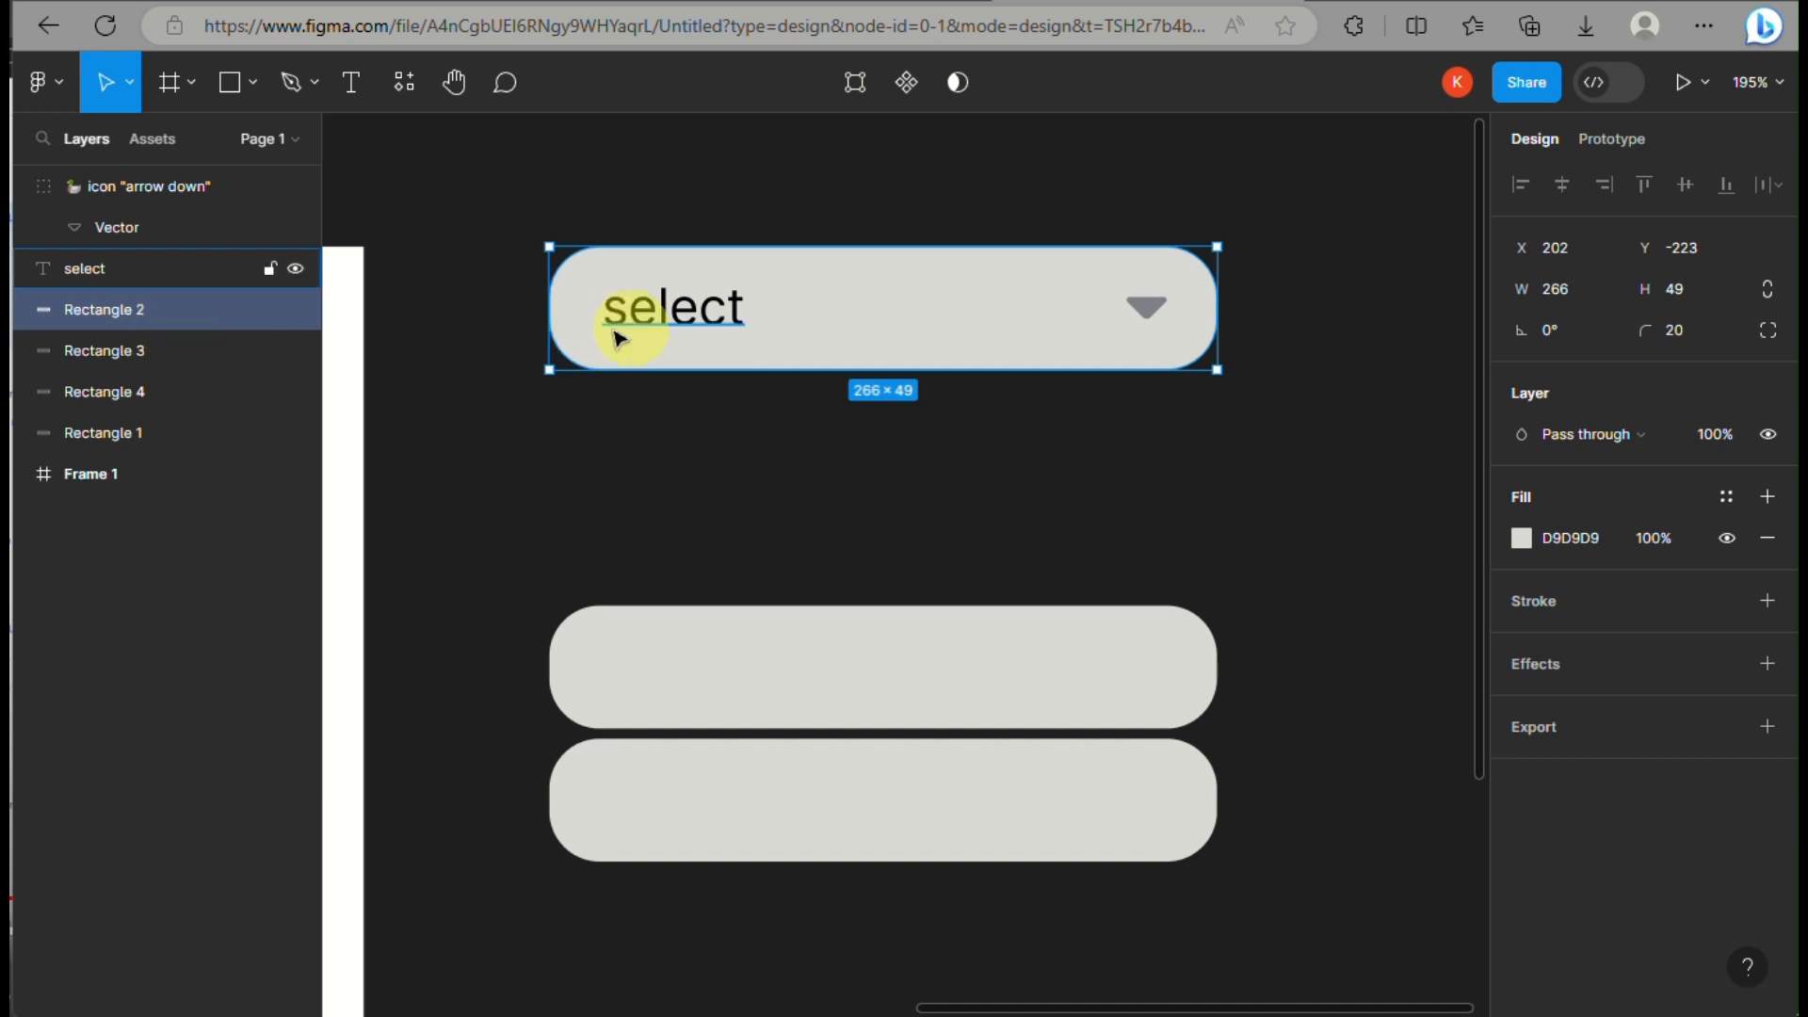
{"action": "left_click_drag", "start_coordinate": [835, 302], "coordinate": [895, 443]}
{"action": "left_click_drag", "start_coordinate": [899, 653], "coordinate": [904, 570]}
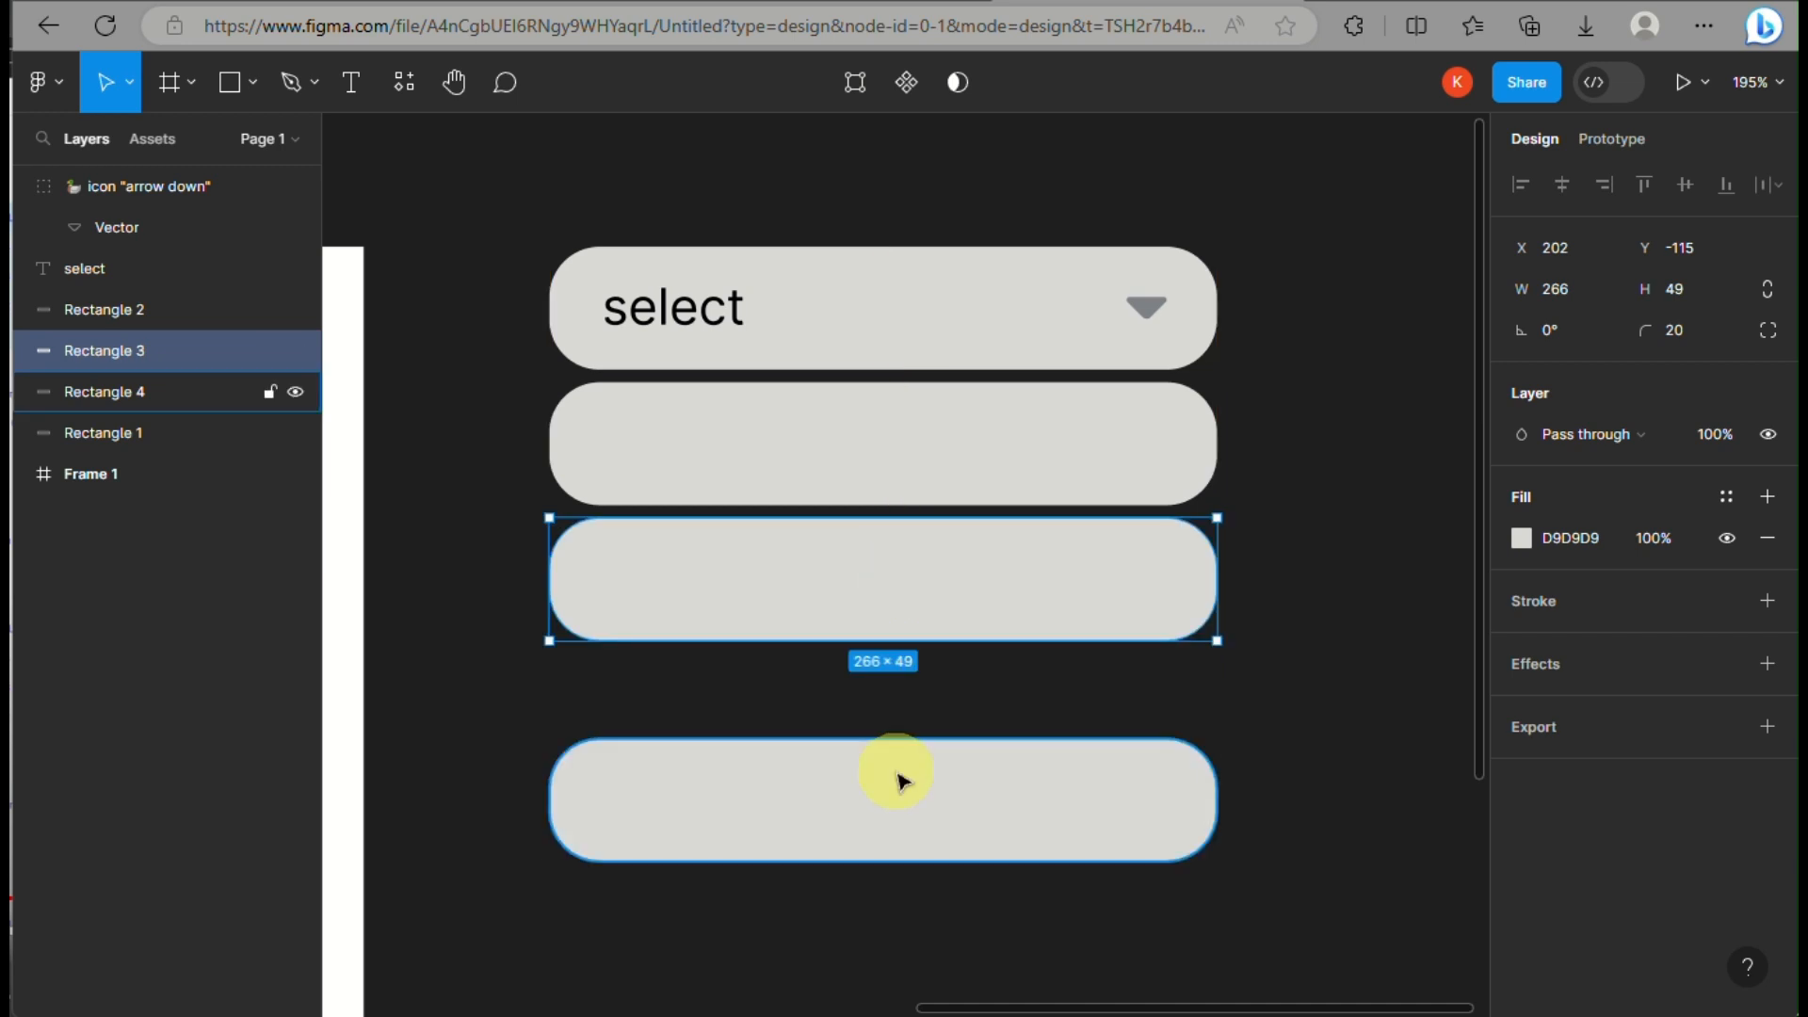
{"action": "left_click_drag", "start_coordinate": [906, 810], "coordinate": [902, 723]}
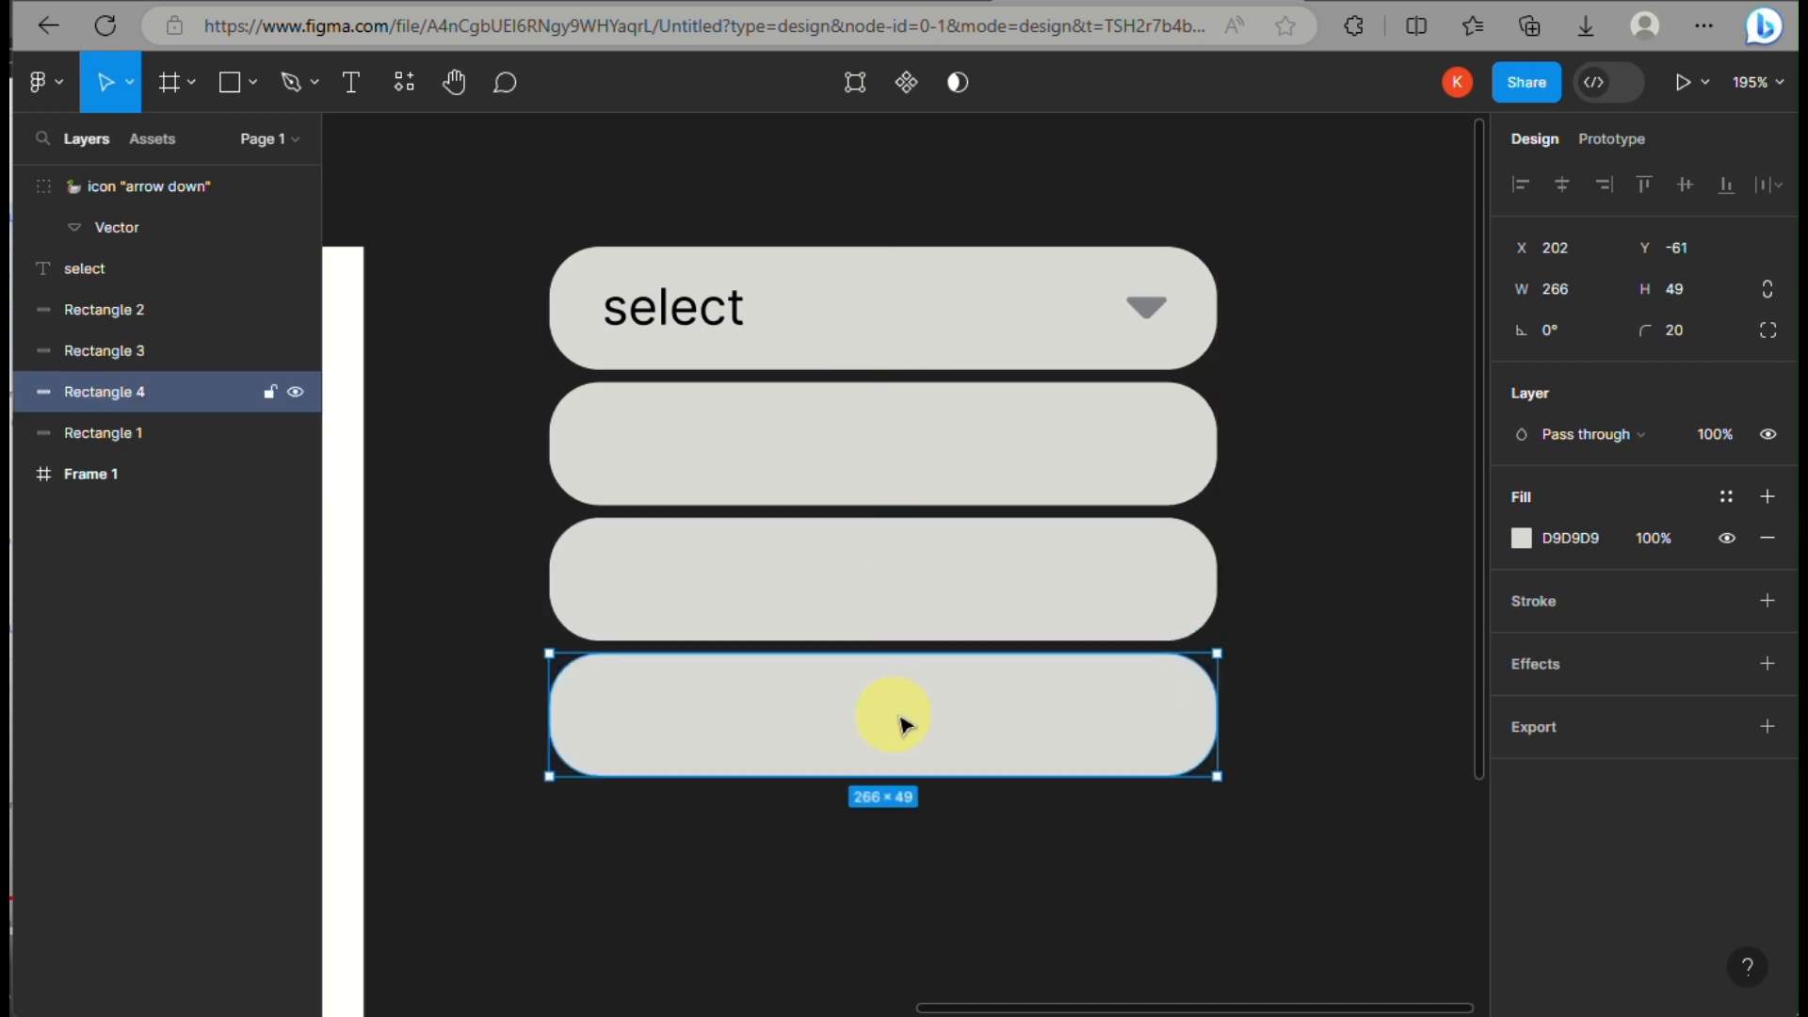
- Draw a text box about 180 × 27 above the select field
{"action": "left_click", "coordinate": [872, 464]}
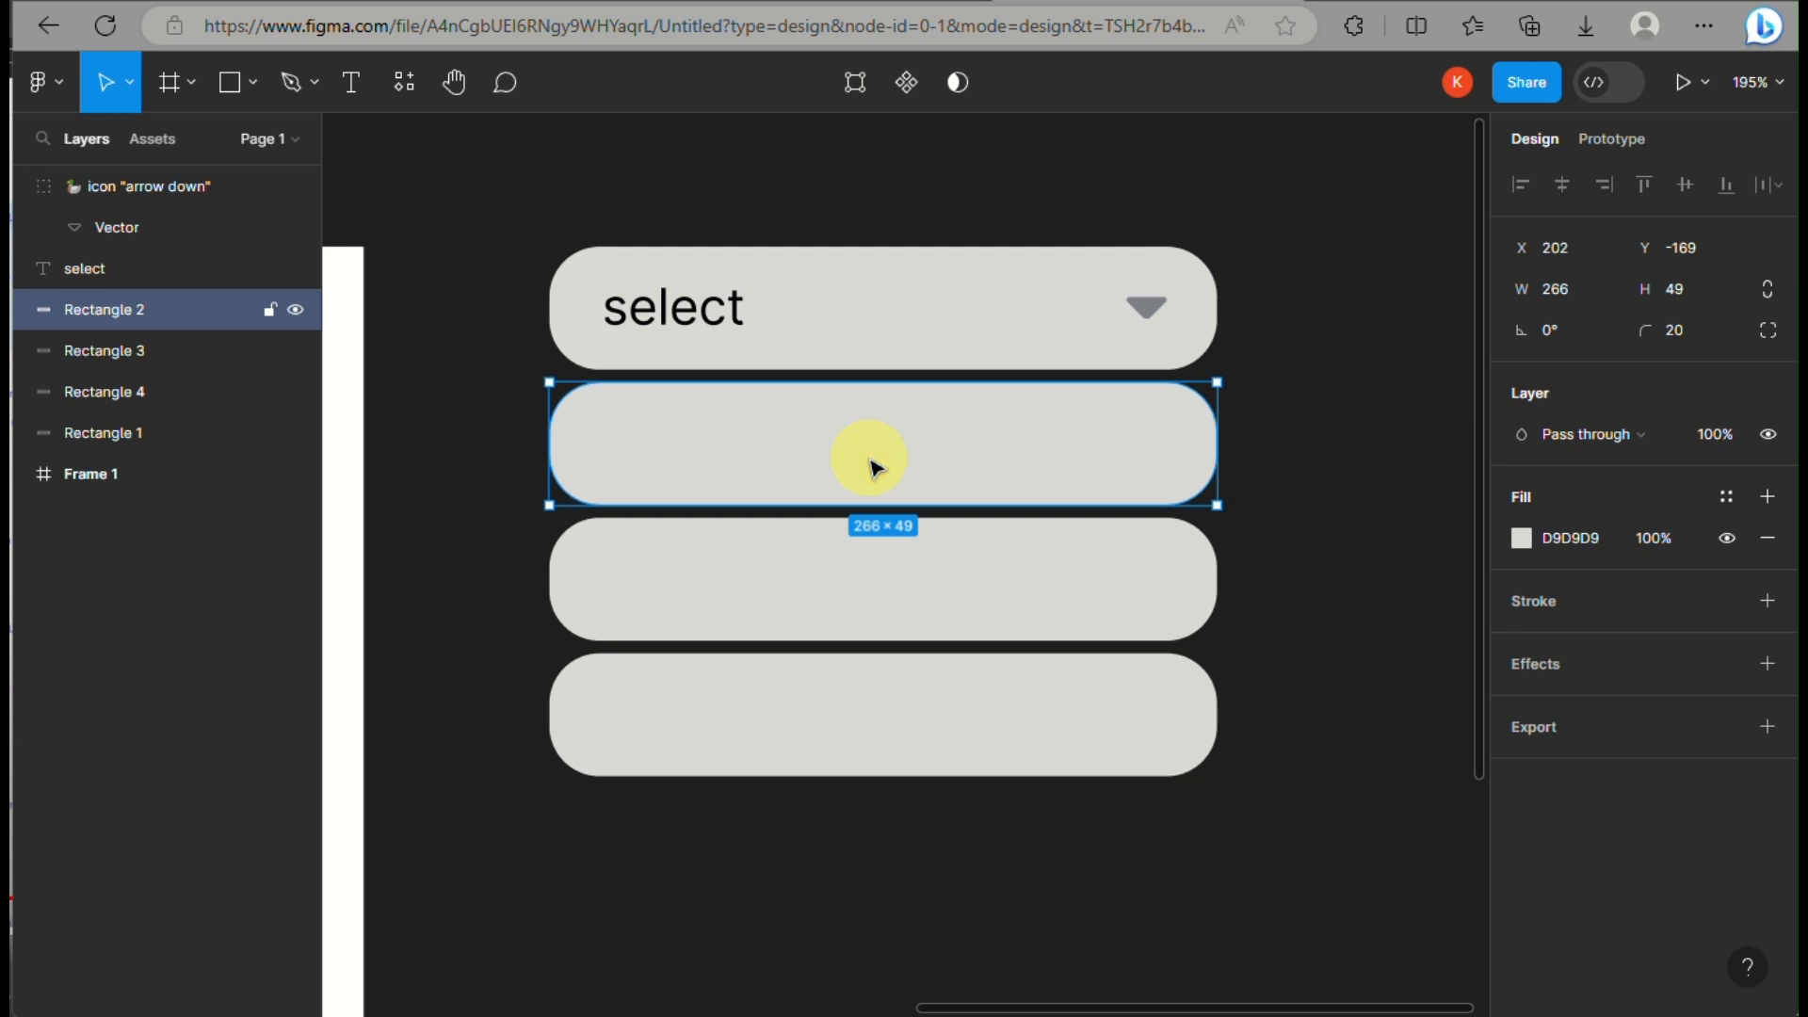
{"action": "left_click", "coordinate": [363, 87]}
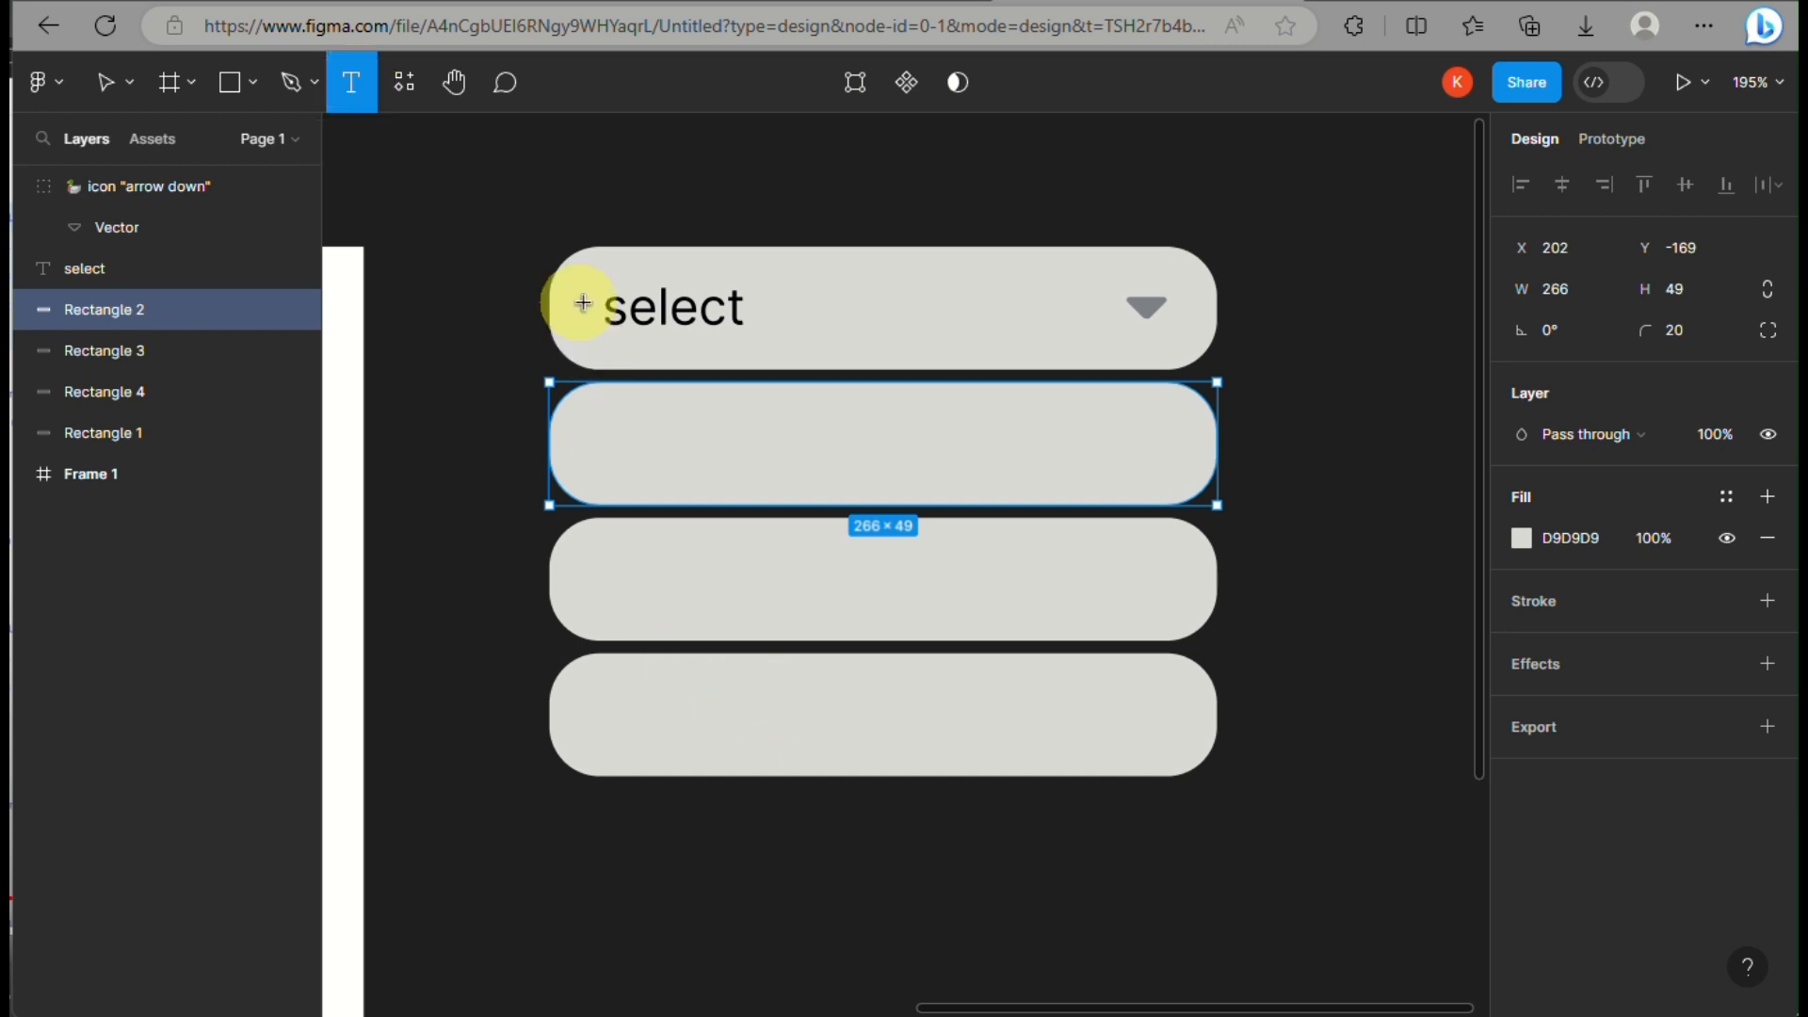
{"action": "left_click_drag", "start_coordinate": [572, 160], "coordinate": [1027, 228]}
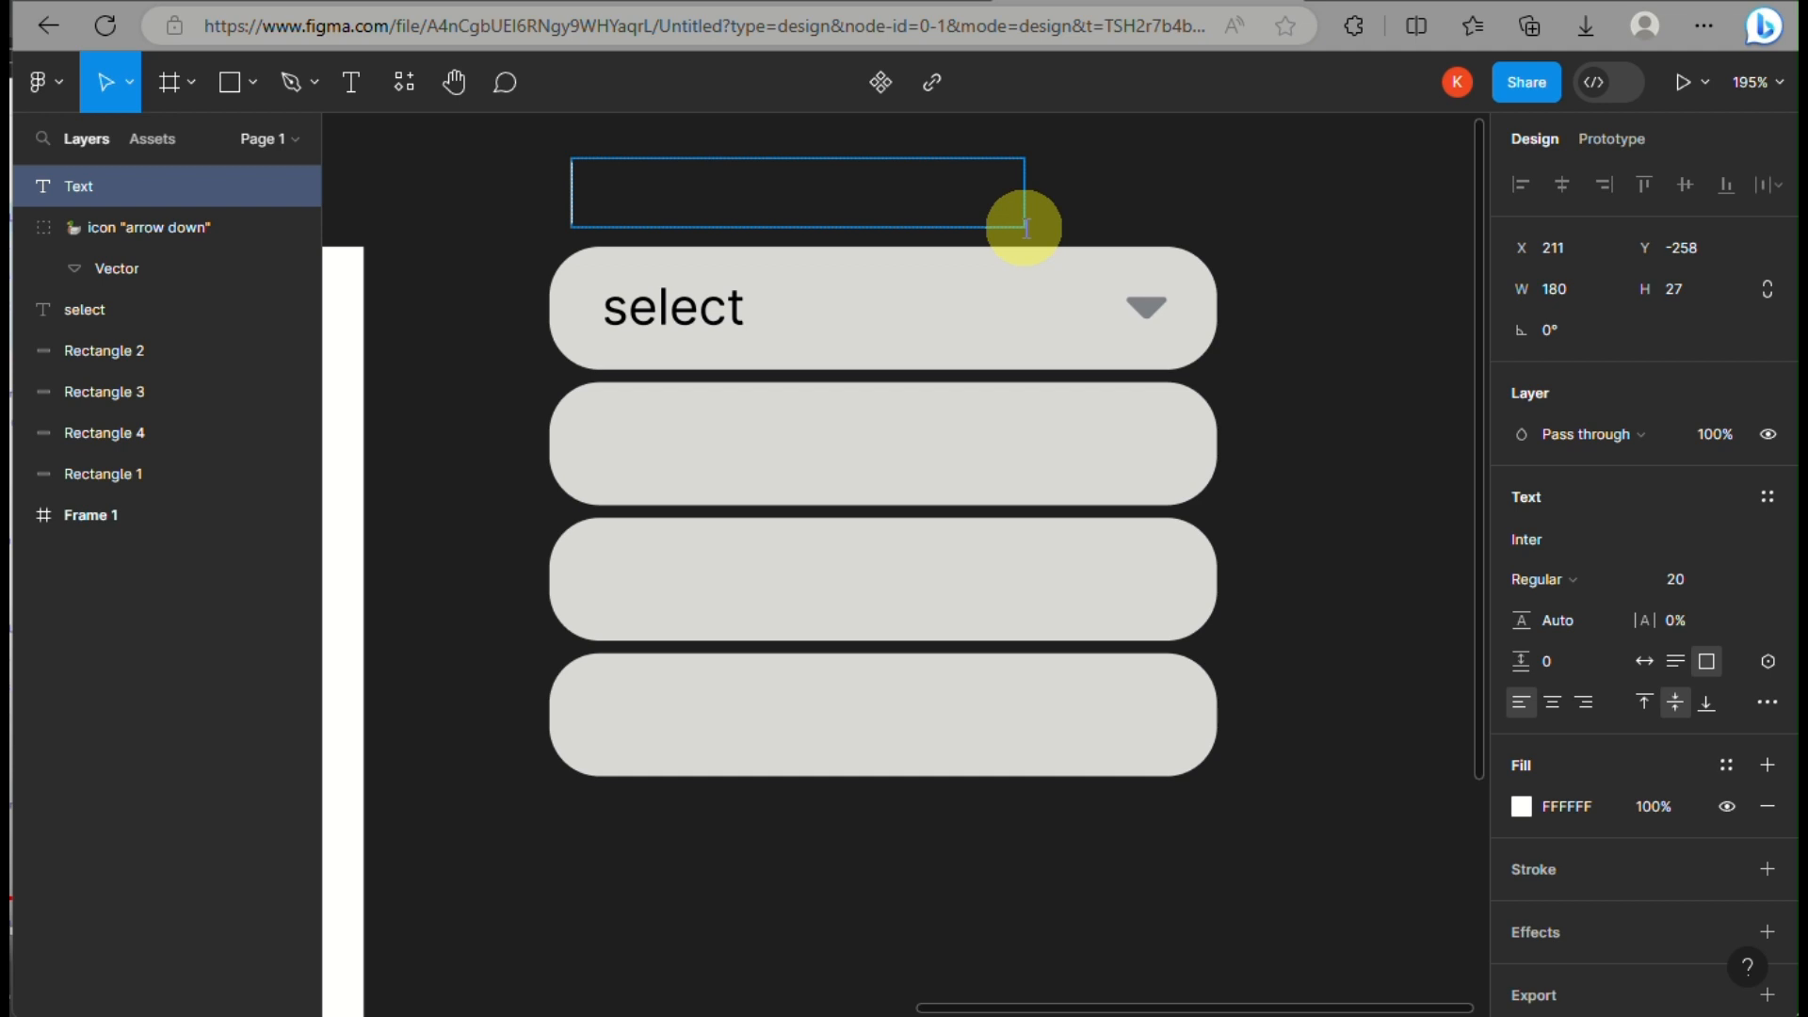
{"action": "type", "text": "cooo"}
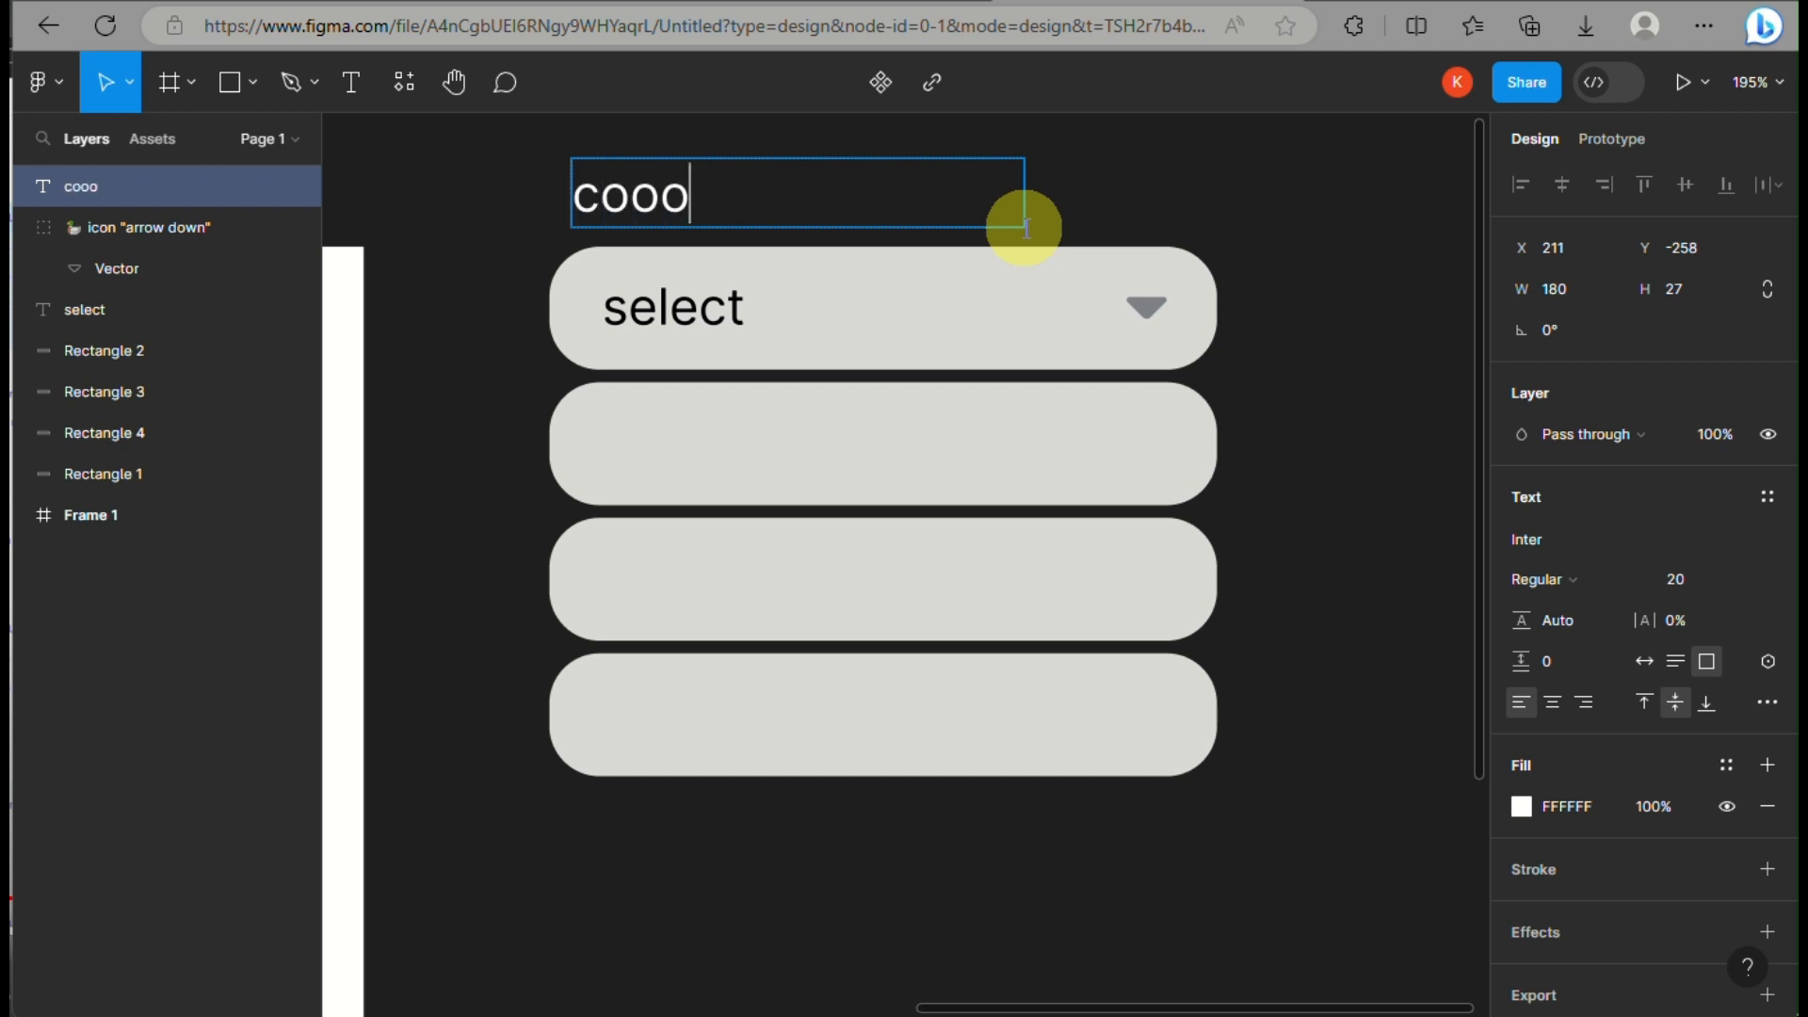
{"action": "key", "text": "BackSpace"}
{"action": "key", "text": "BackSpace"}
{"action": "key", "text": "BackSpace"}
{"action": "key", "text": "BackSpace"}
{"action": "type", "text": "Choose"}
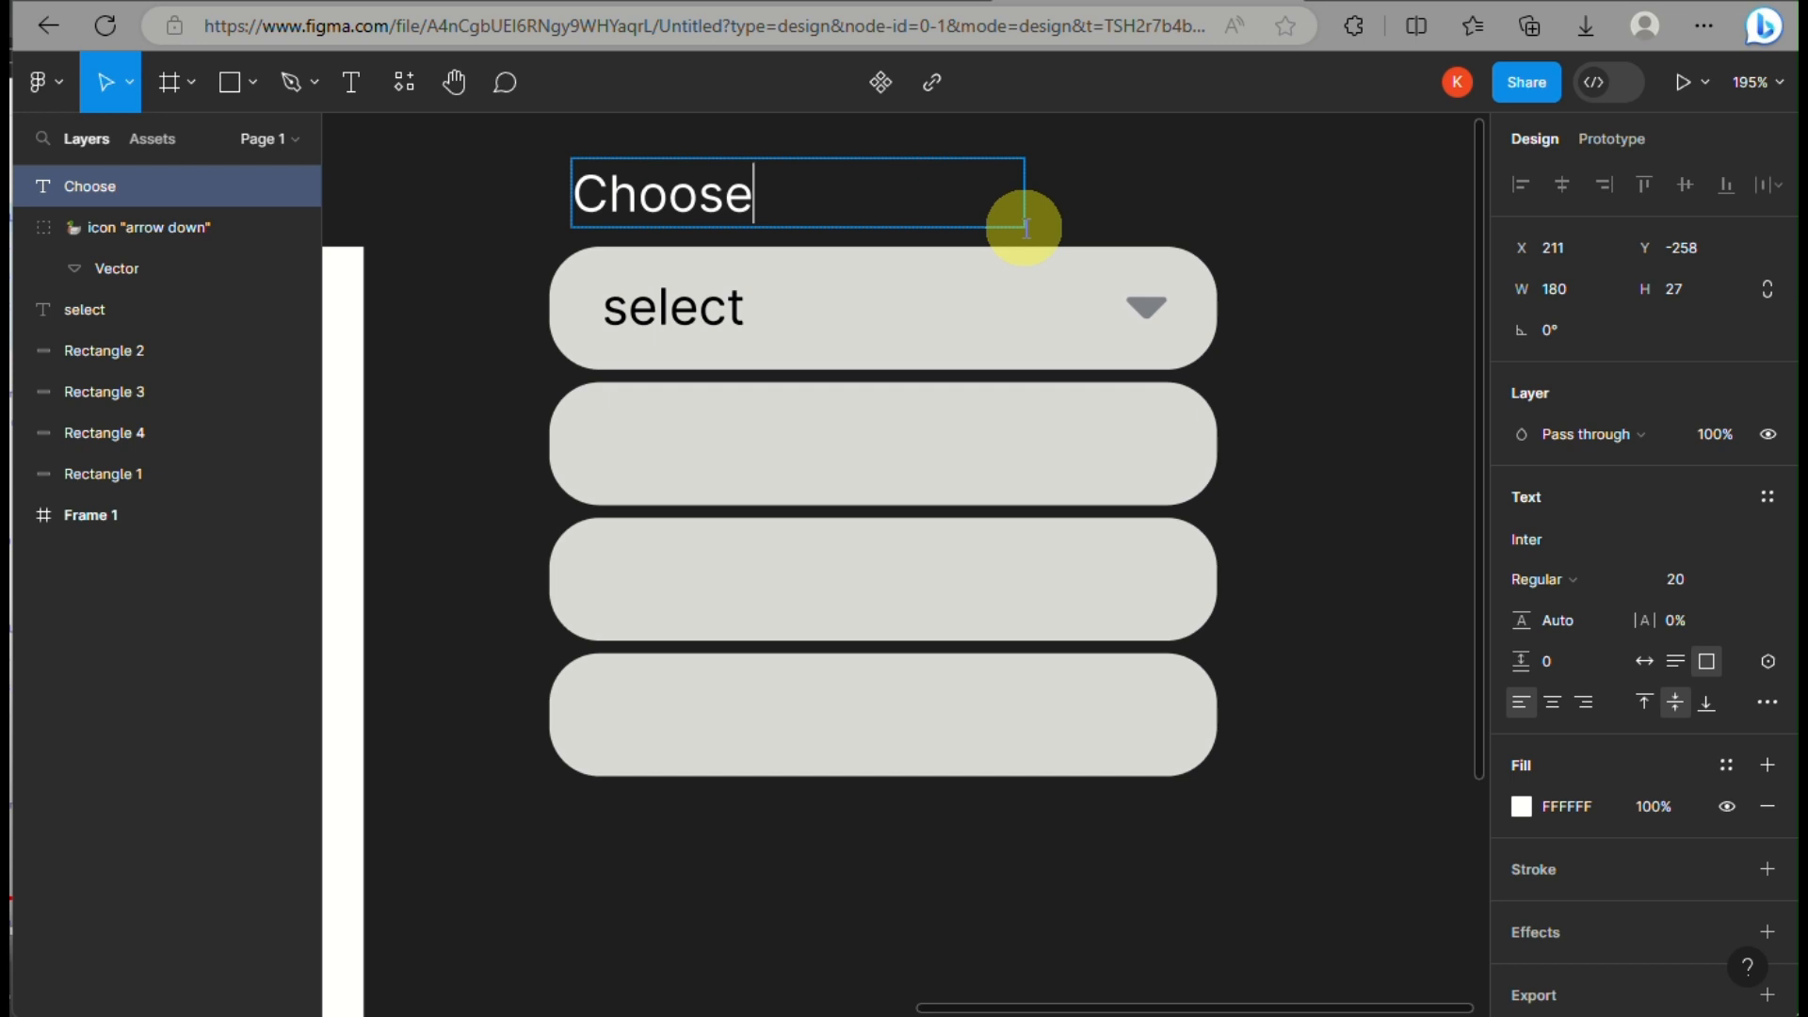
{"action": "key", "text": "BackSpace"}
{"action": "key", "text": "BackSpace"}
{"action": "key", "text": "BackSpace"}
{"action": "key", "text": "BackSpace"}
{"action": "key", "text": "BackSpace"}
{"action": "key", "text": "BackSpace"}
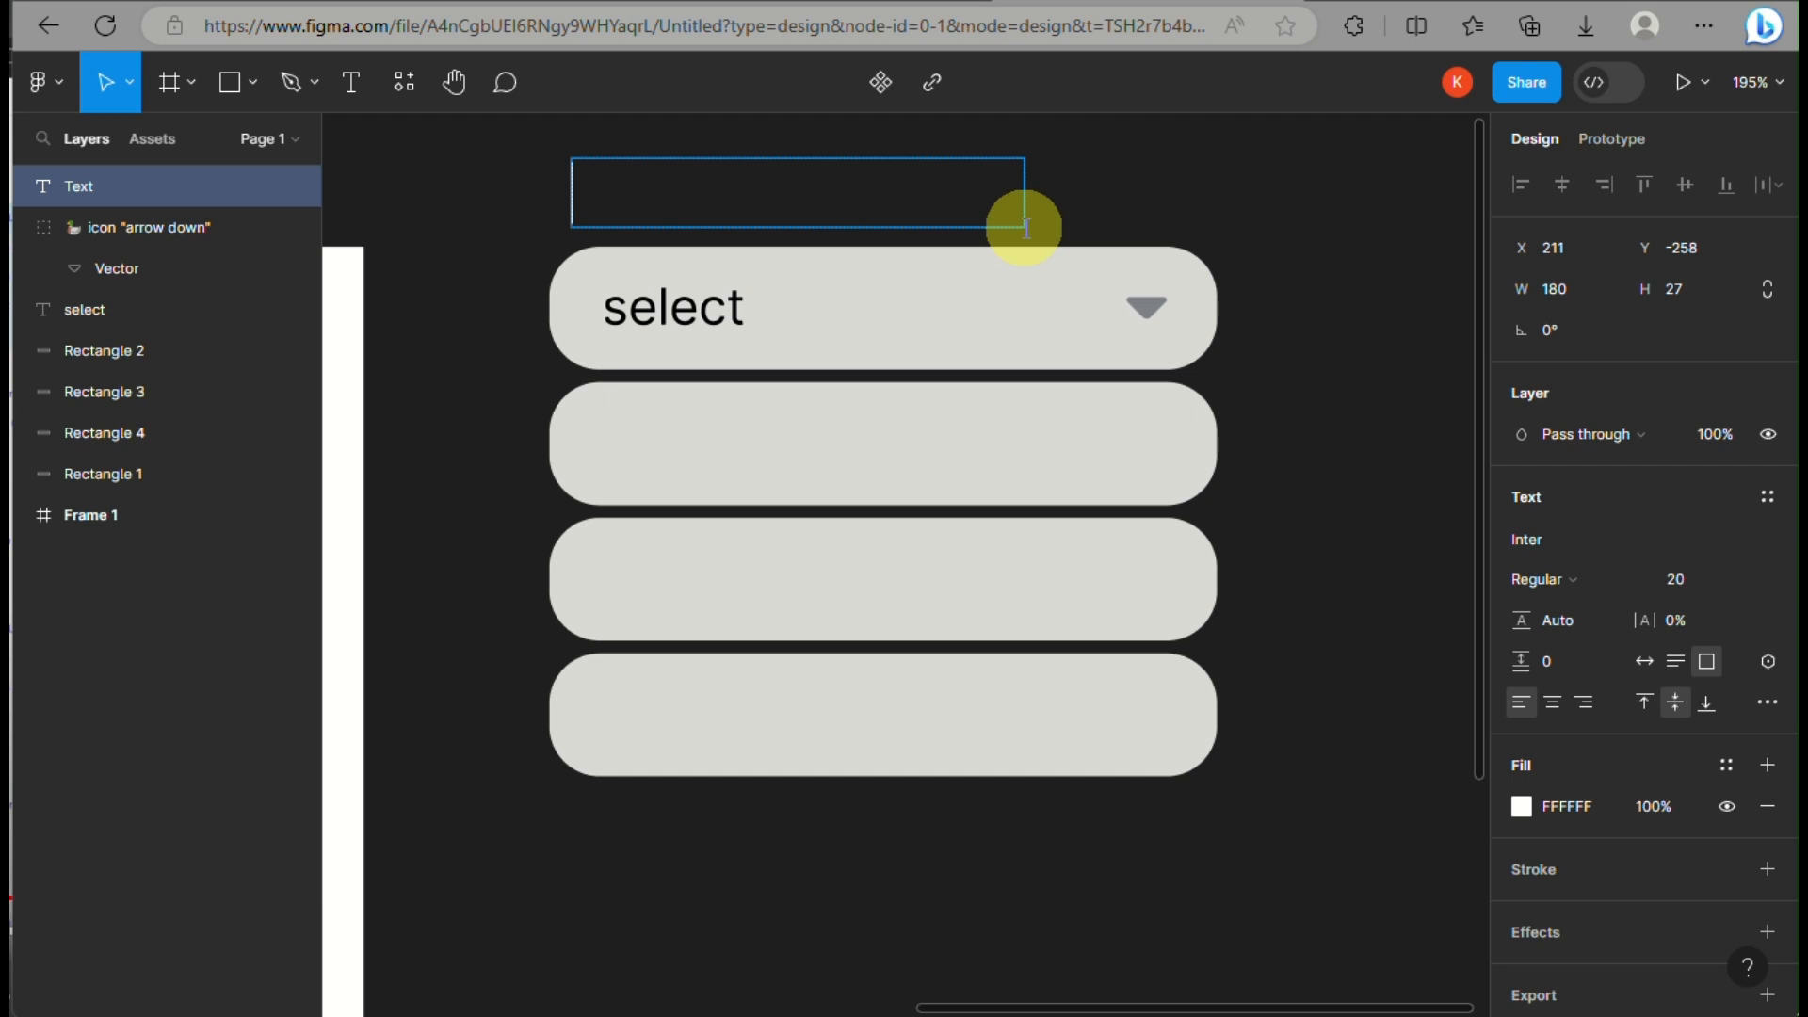
- Enter "Country:" as the label in the text box above the select field
{"action": "type", "text": "Country"}
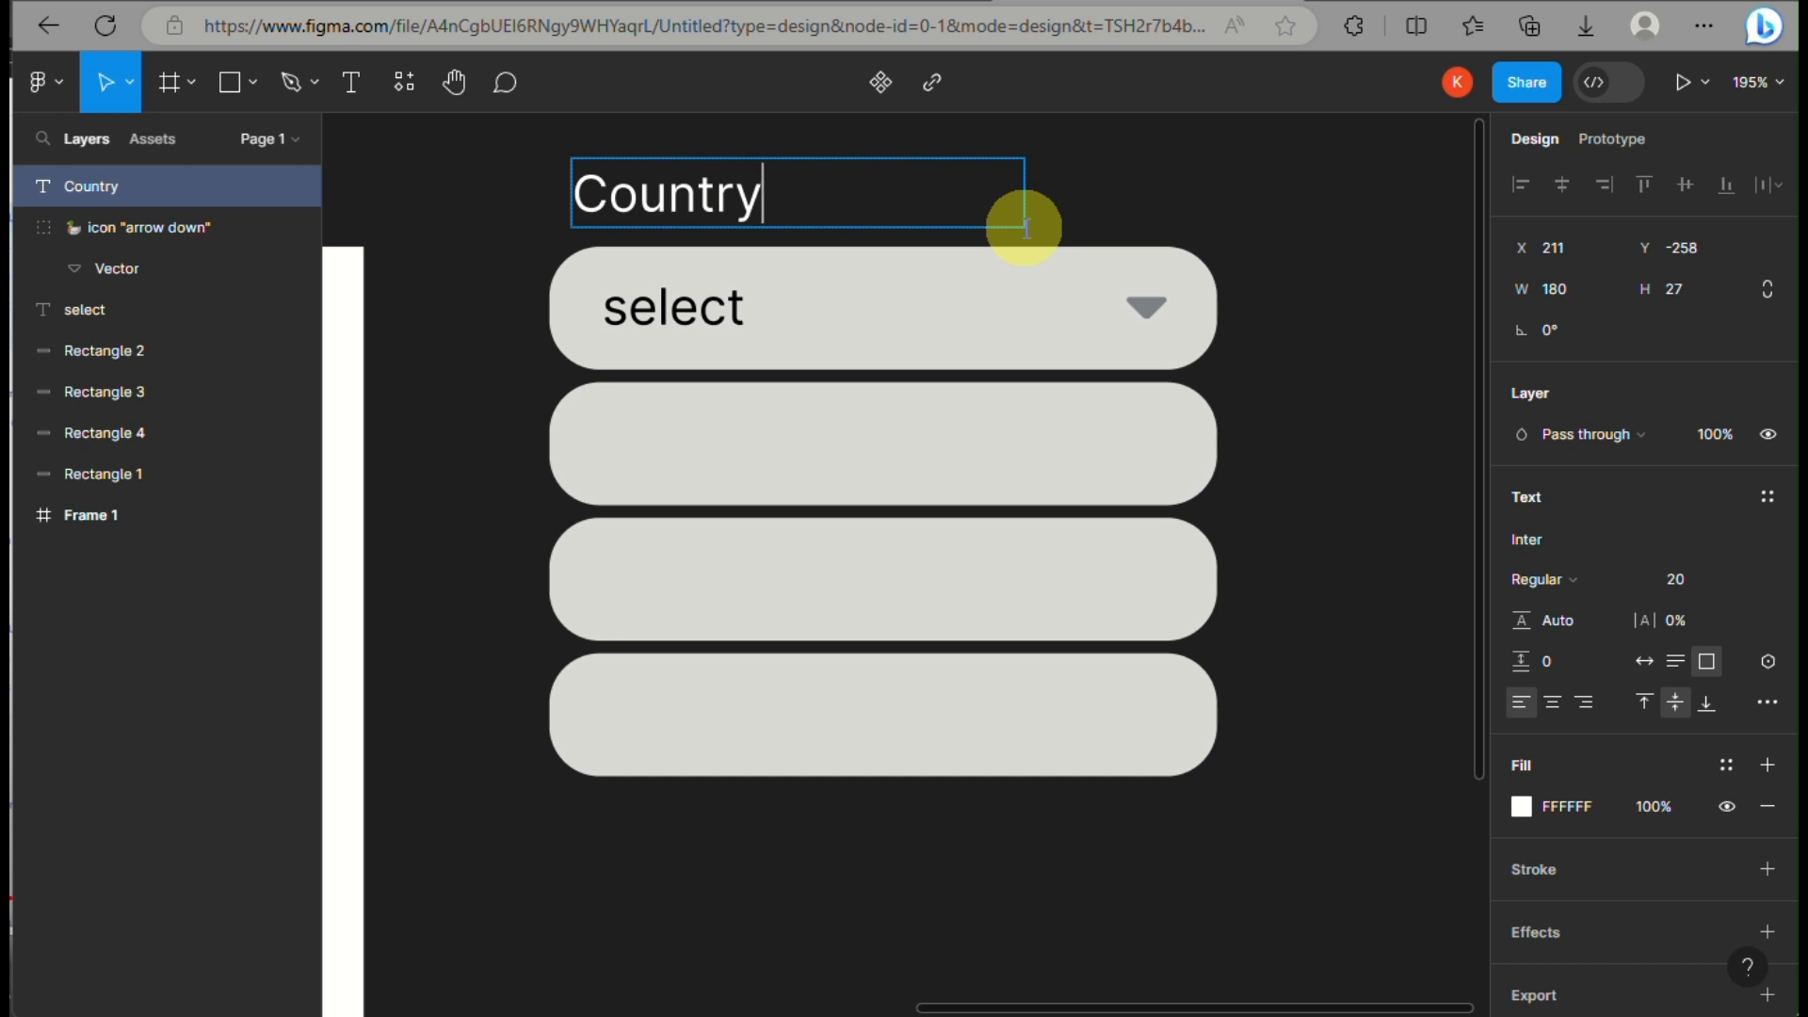
{"action": "type", "text": "L"}
{"action": "key", "text": "BackSpace"}
{"action": "type", "text": ":"}
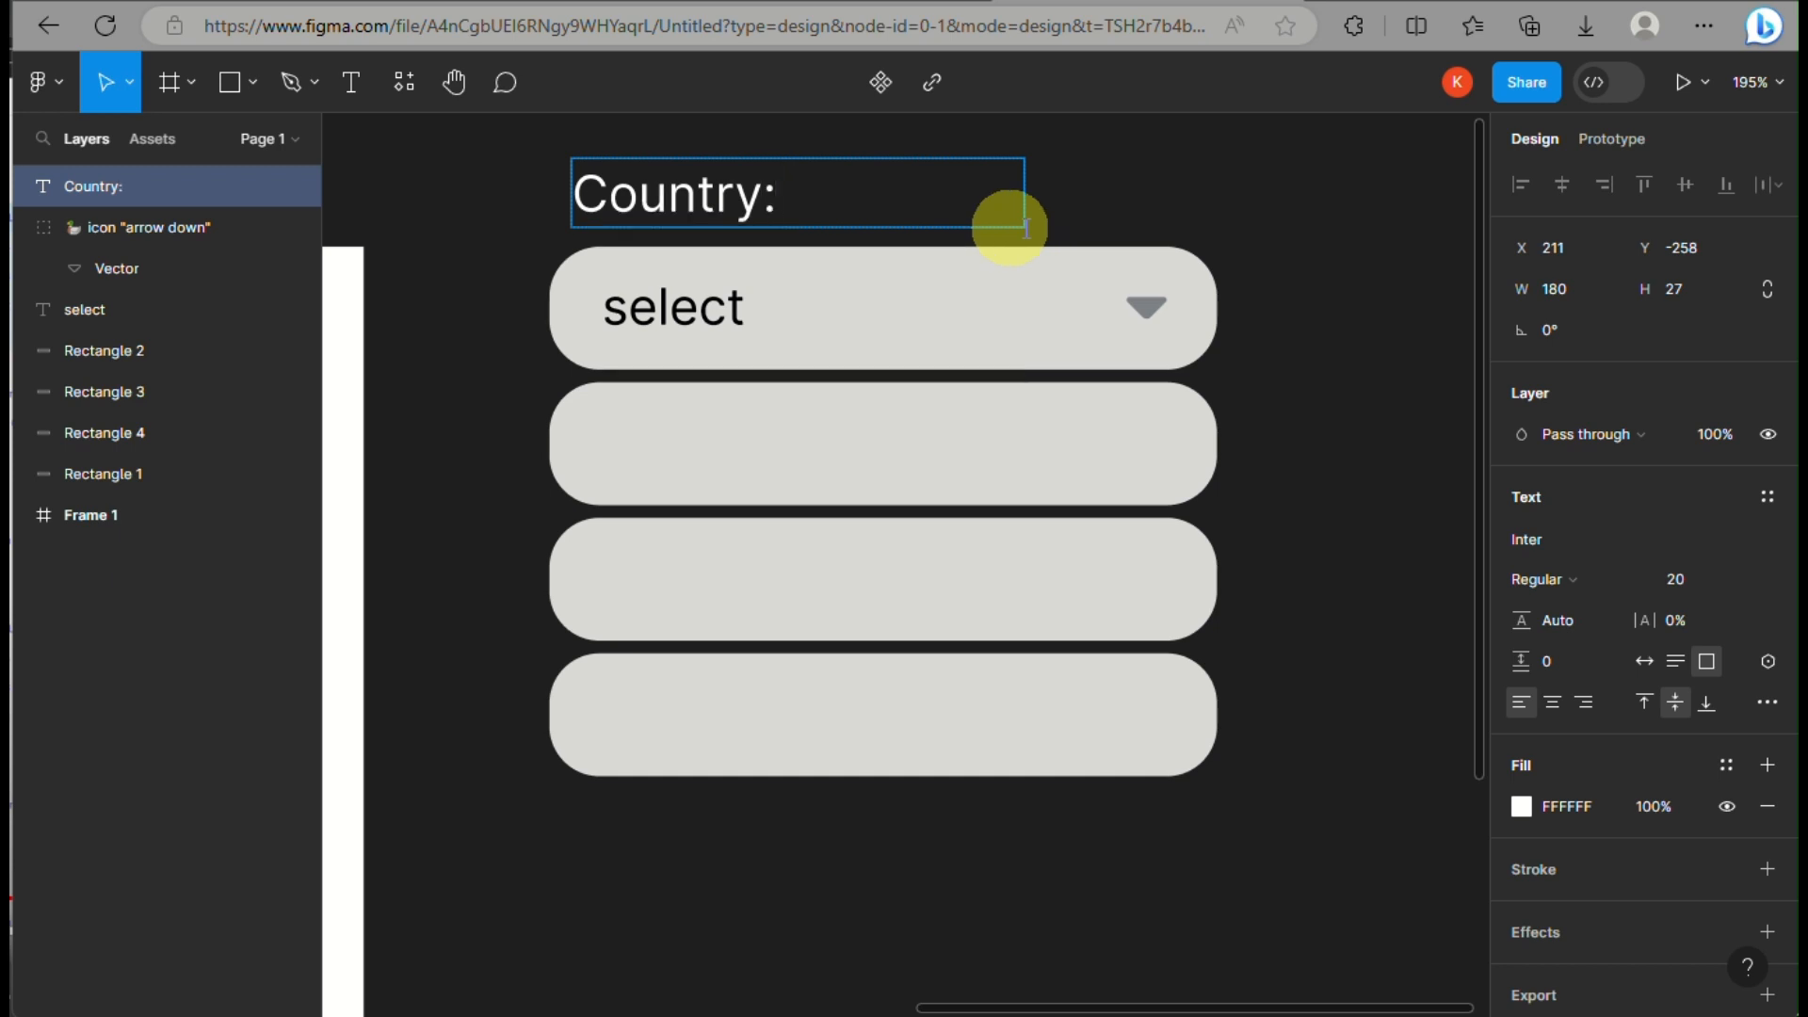
{"action": "key", "text": "Escape"}
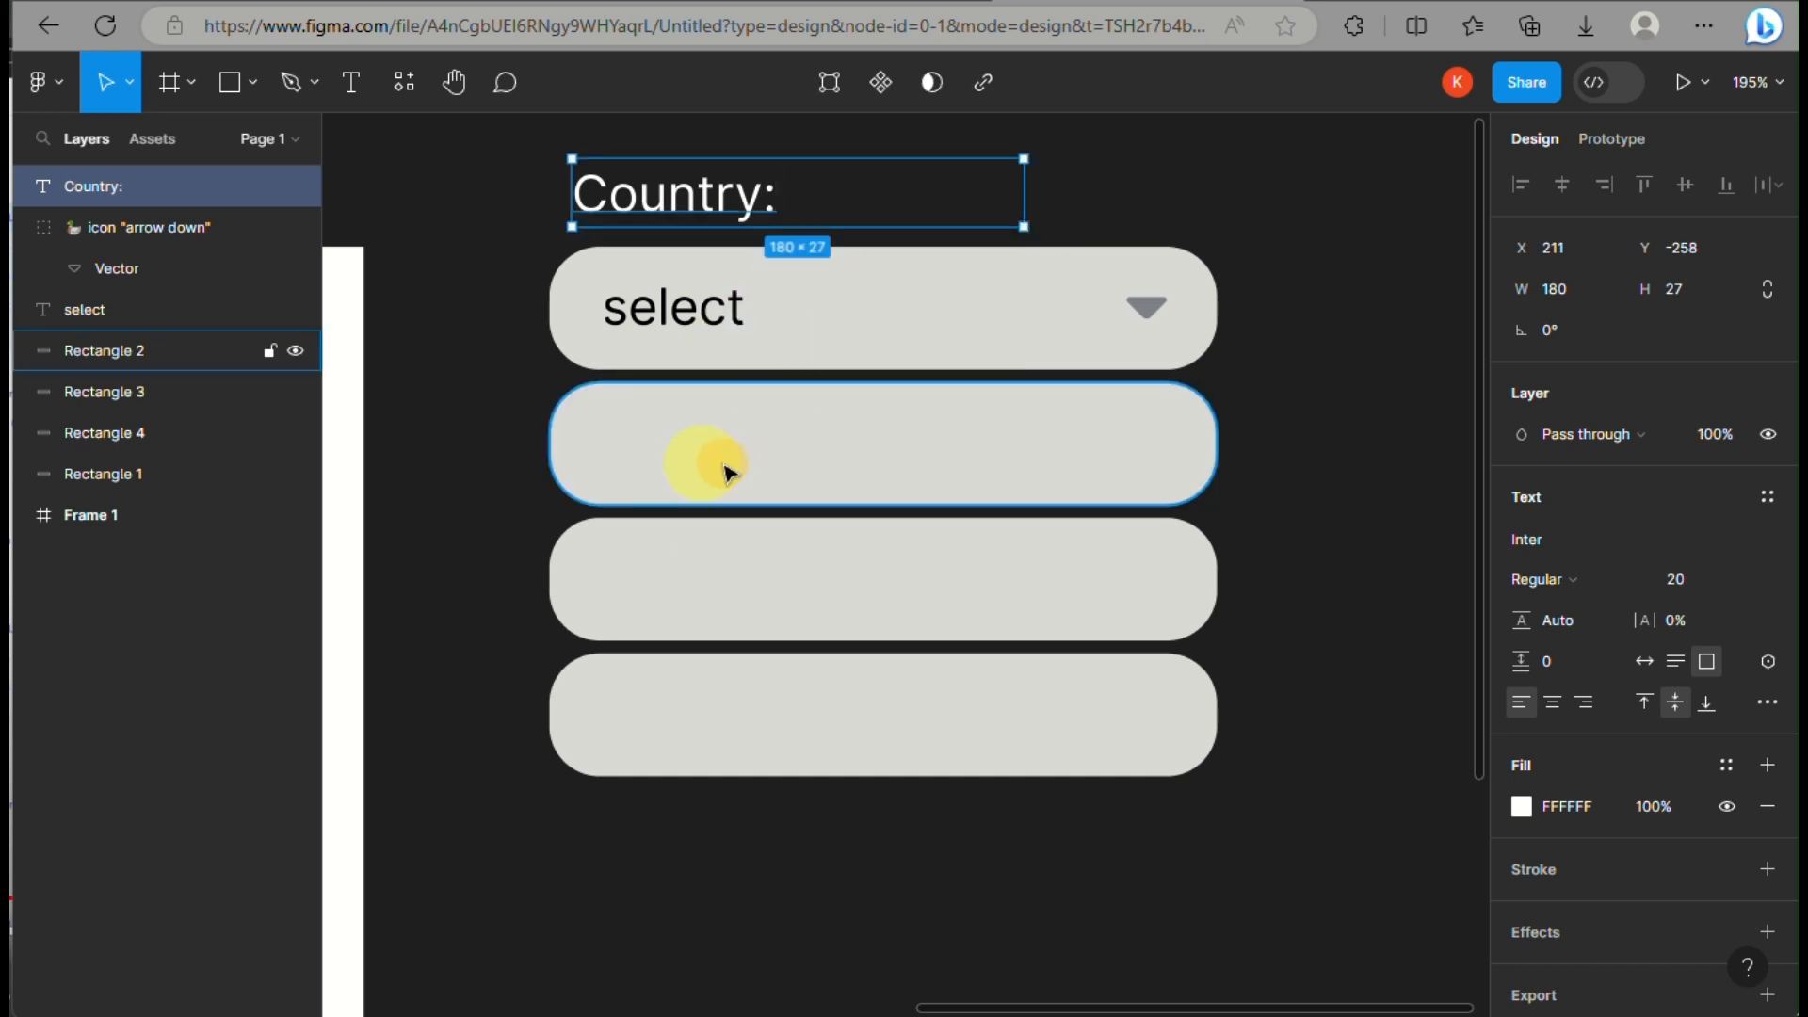
{"action": "left_click", "coordinate": [351, 82]}
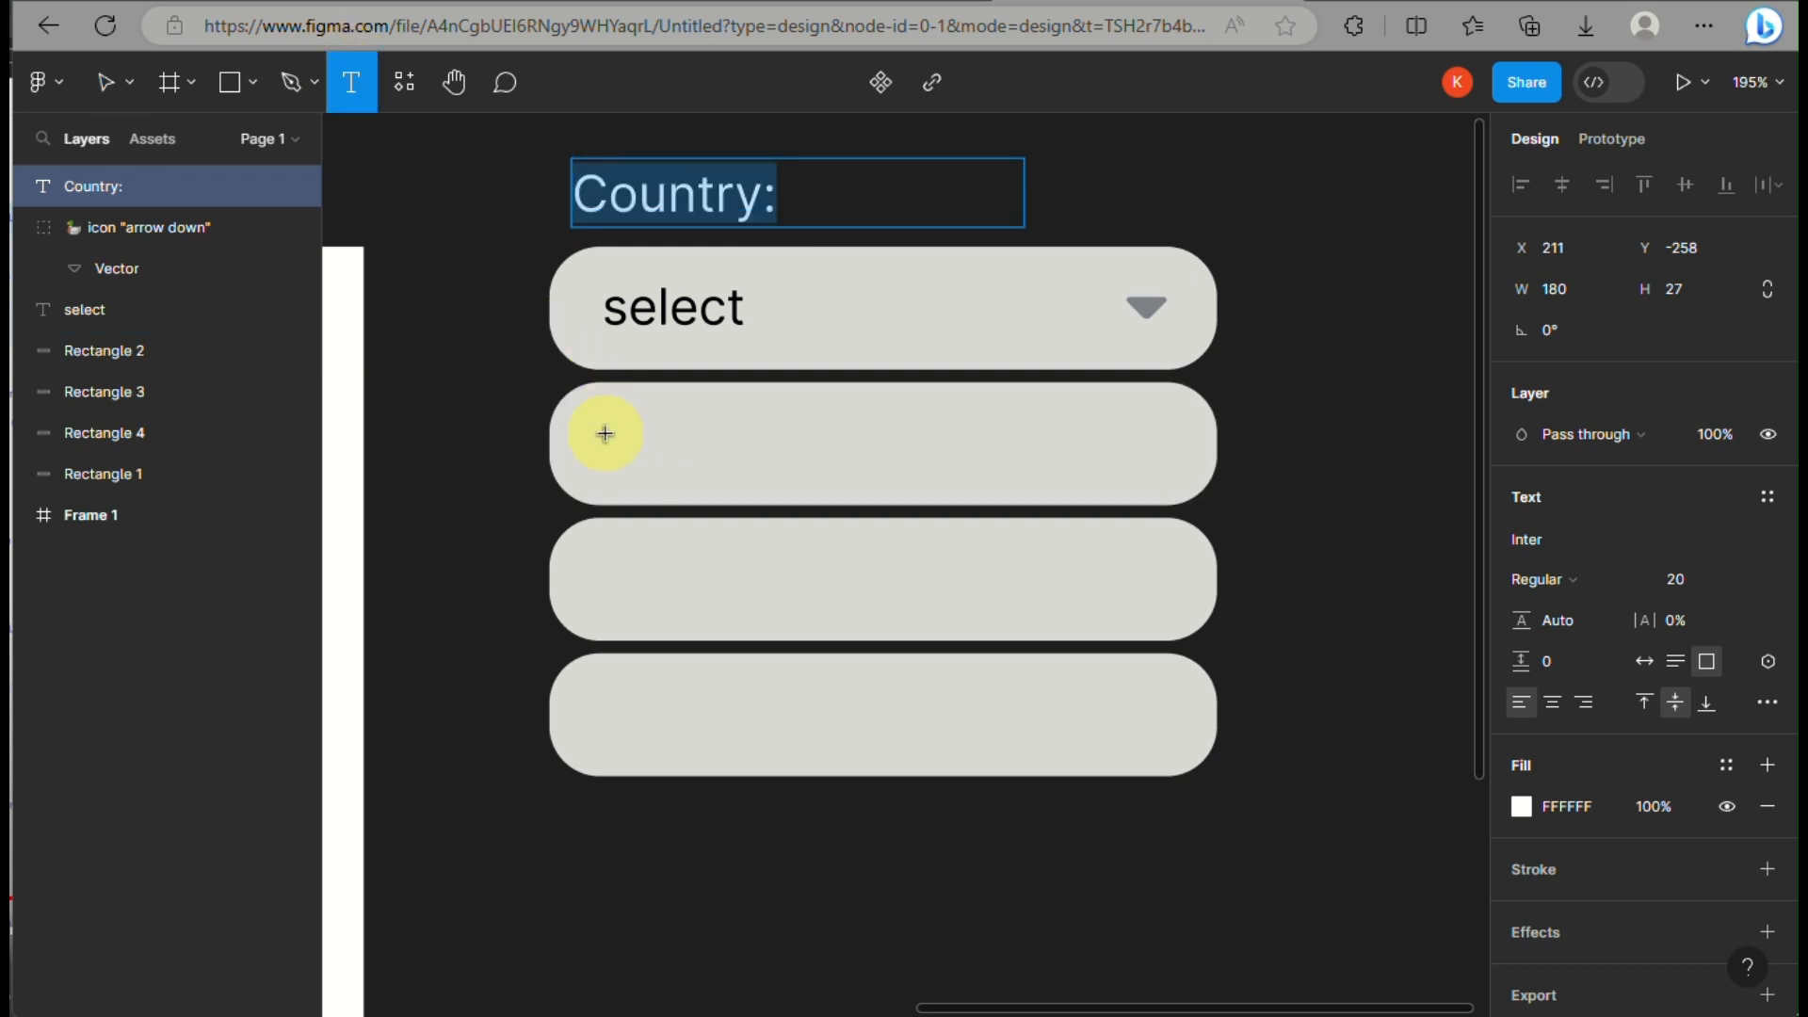
{"action": "left_click_drag", "start_coordinate": [603, 442], "coordinate": [929, 484]}
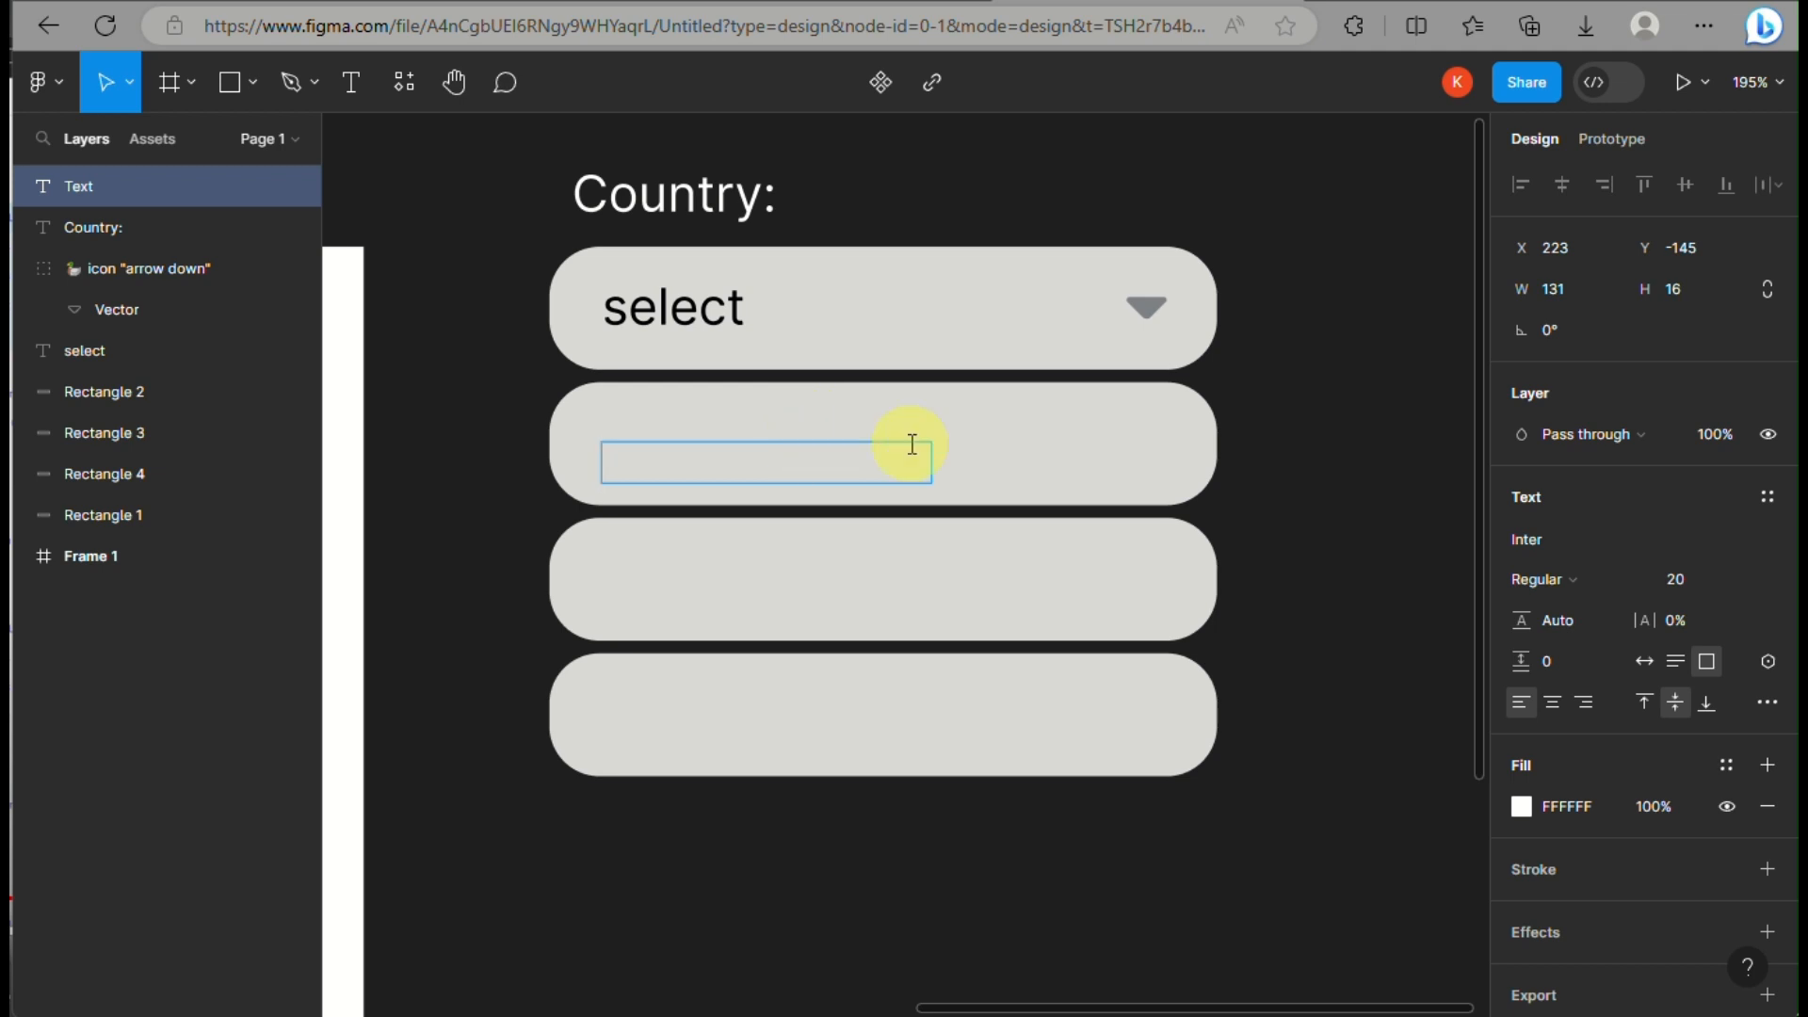
{"action": "left_click", "coordinate": [976, 468]}
{"action": "left_click", "coordinate": [810, 490]}
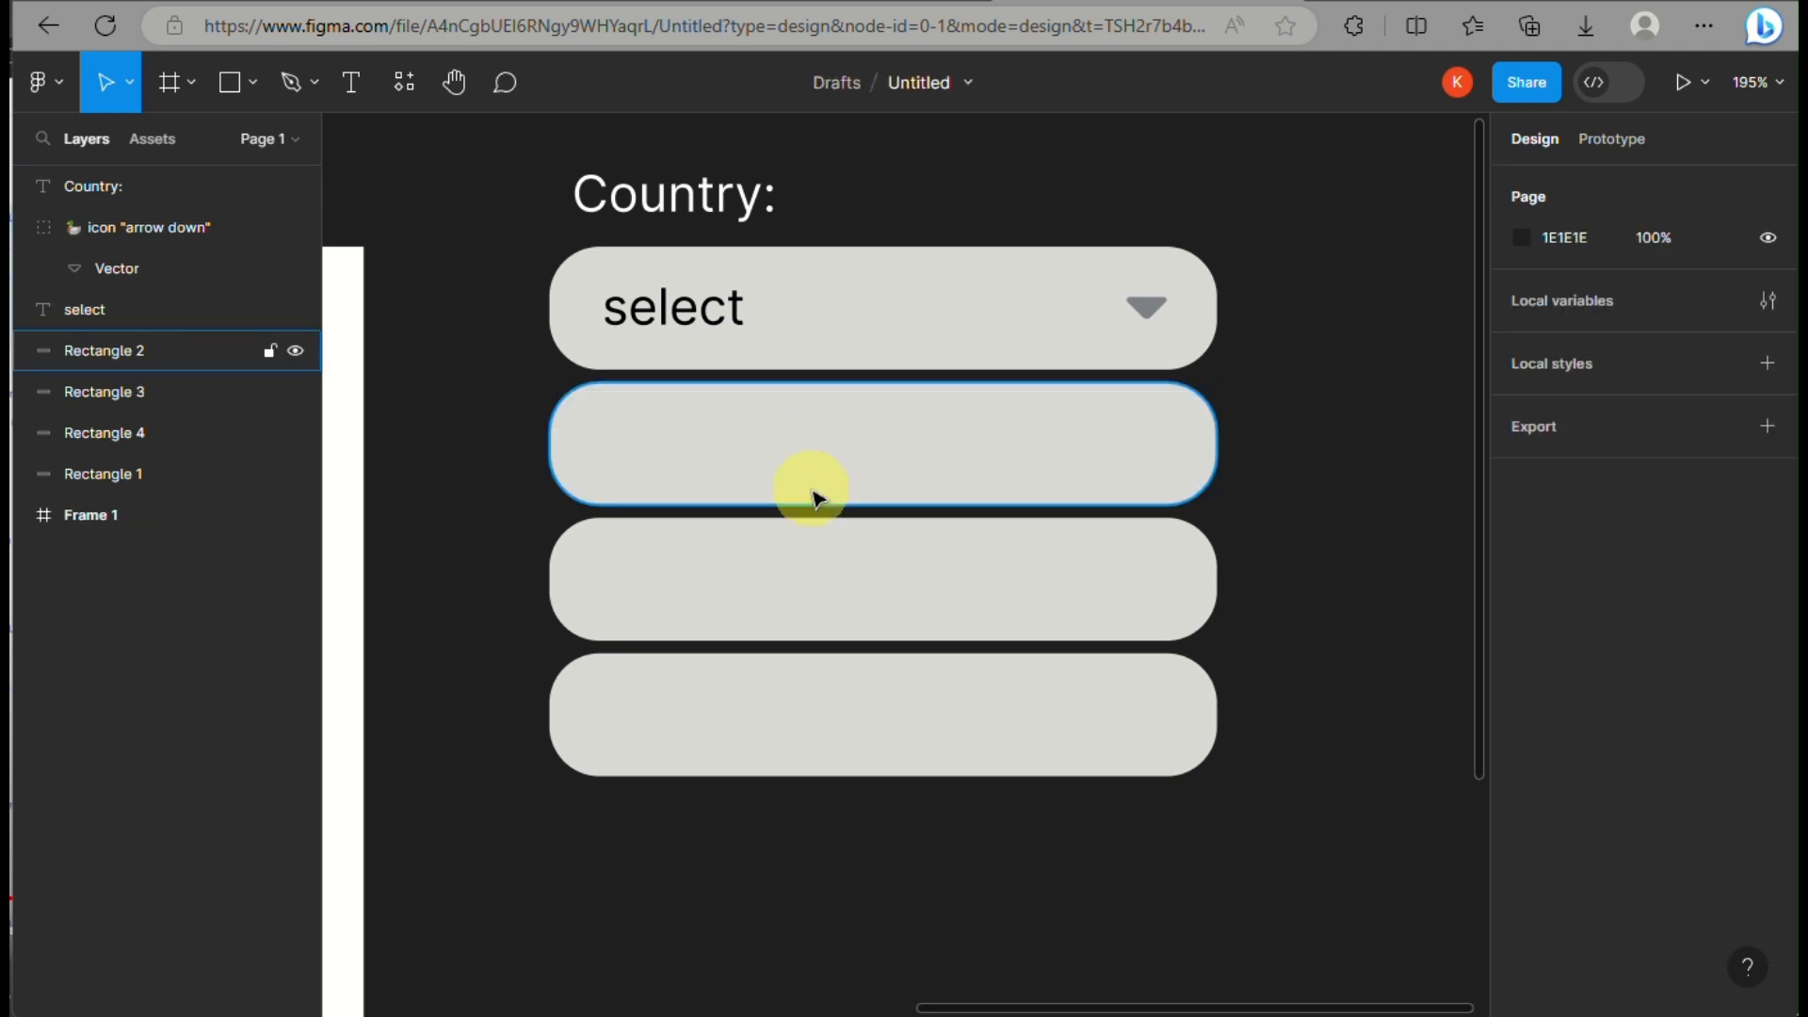
{"action": "left_click", "coordinate": [603, 438]}
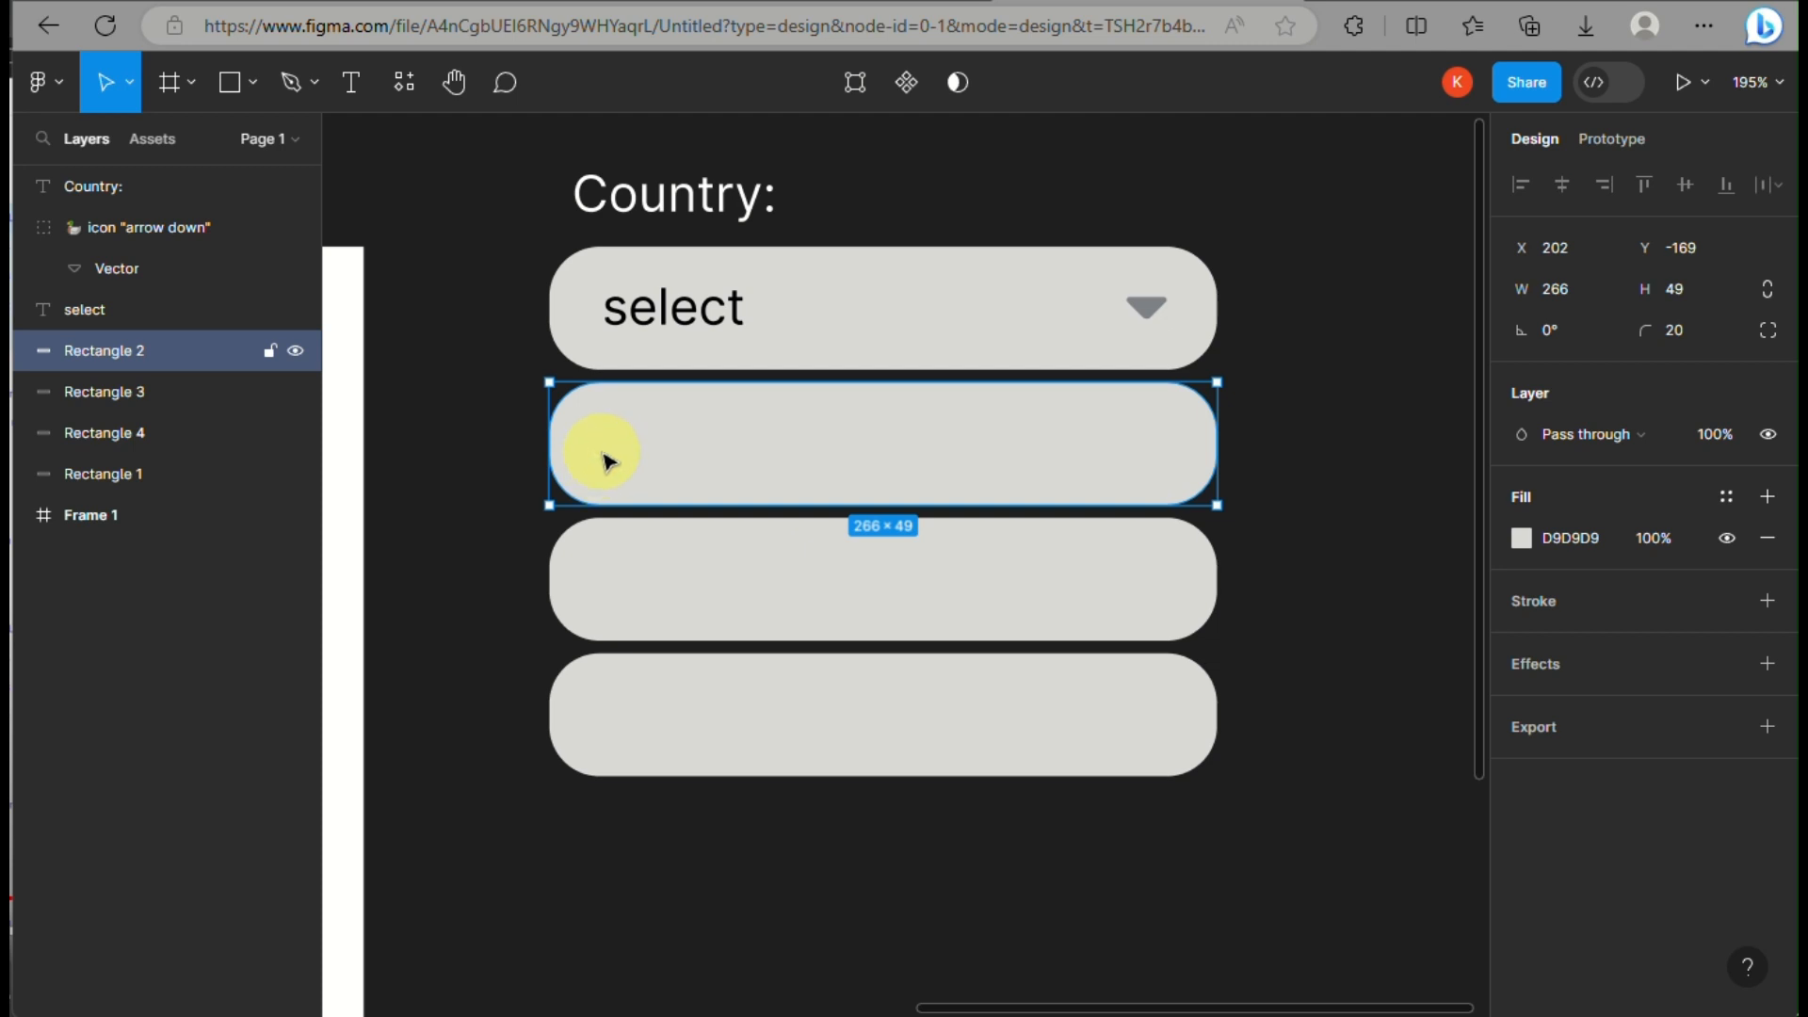
- Copy the "select" text layer and paste a duplicate of it
{"action": "left_click", "coordinate": [151, 309]}
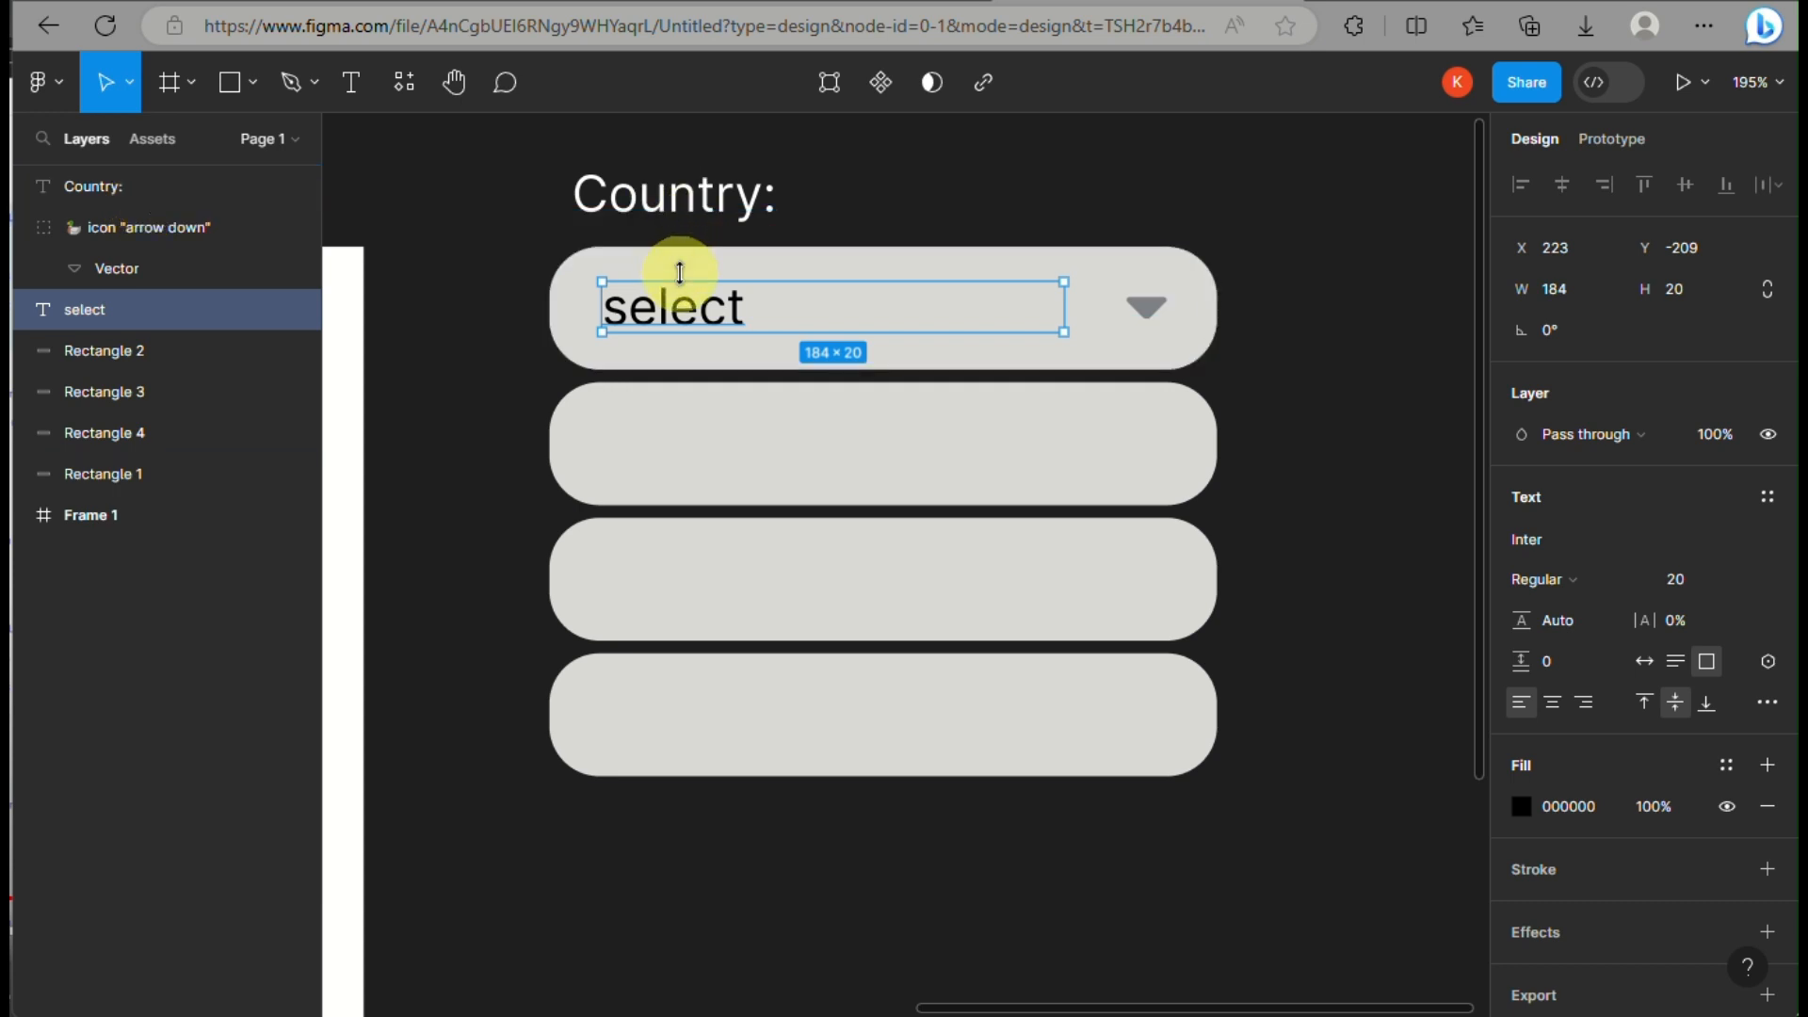
{"action": "left_click", "coordinate": [666, 439]}
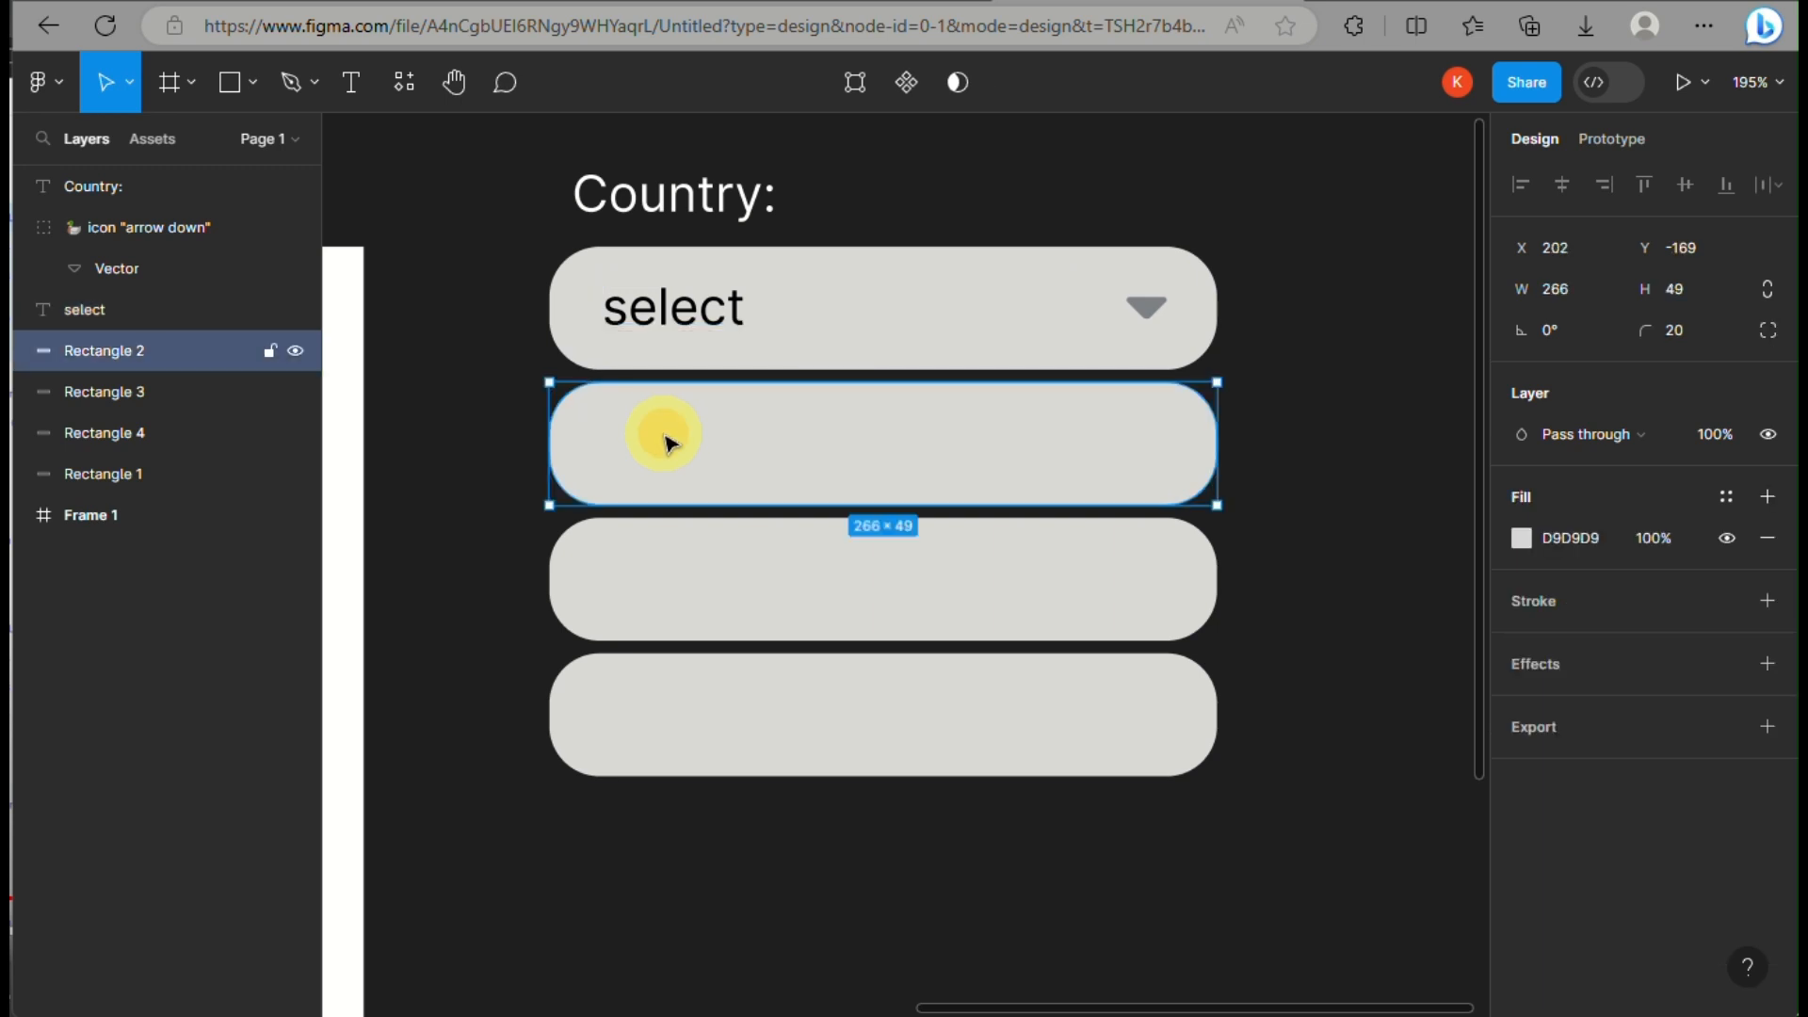
{"action": "key", "text": "ctrl+v"}
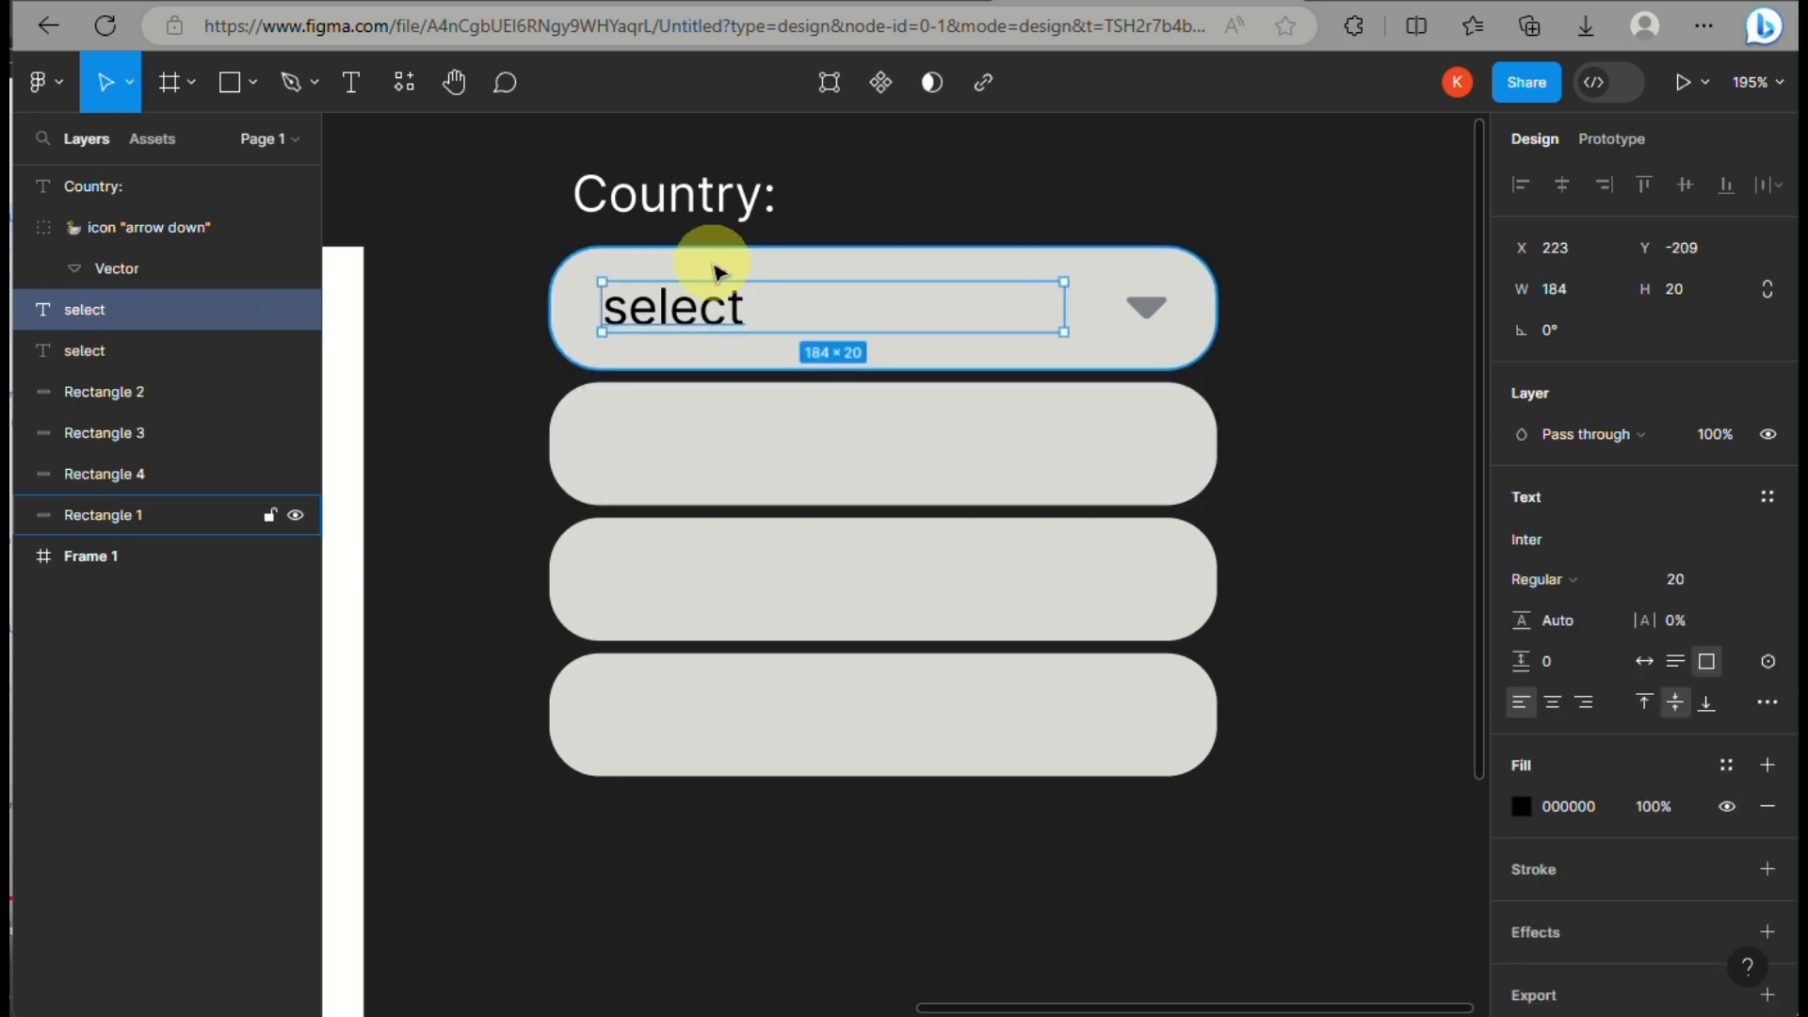
- Place a copy of the "select" text in each of the three option rectangles at X 223, with Y at -155, -101 and -47
{"action": "left_click_drag", "start_coordinate": [701, 300], "coordinate": [708, 435]}
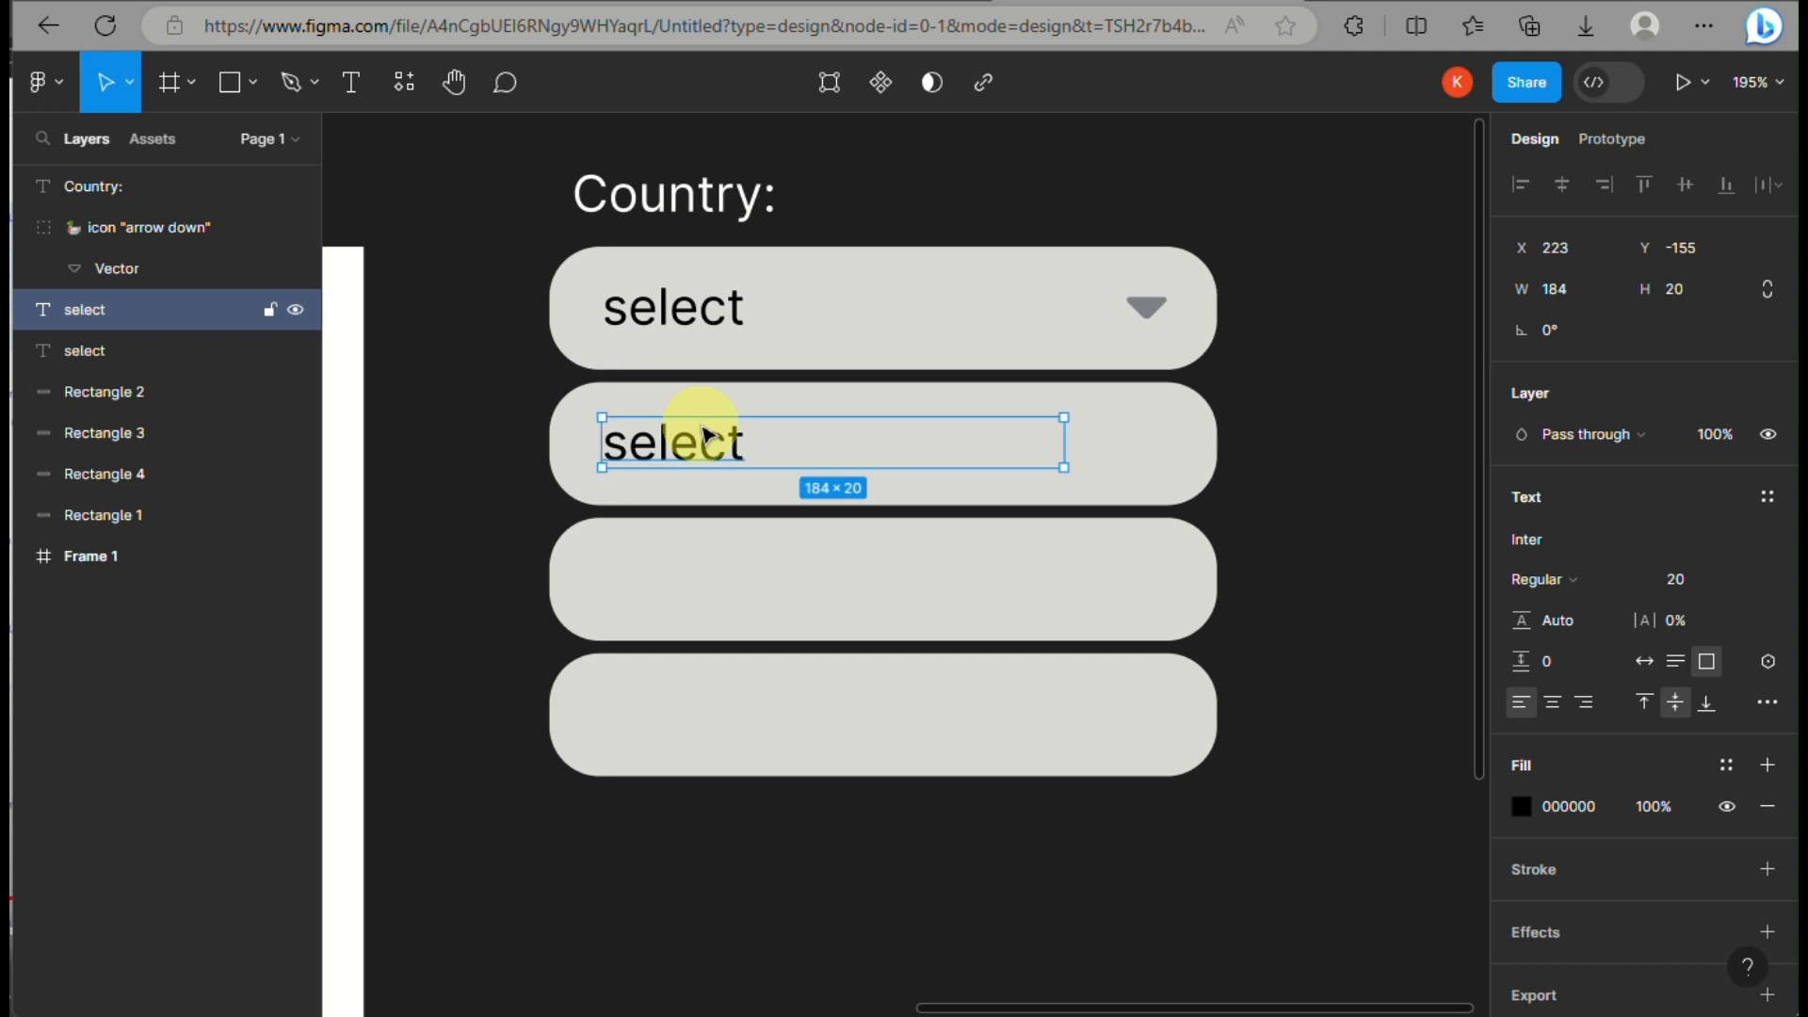
{"action": "key", "text": "ctrl+v"}
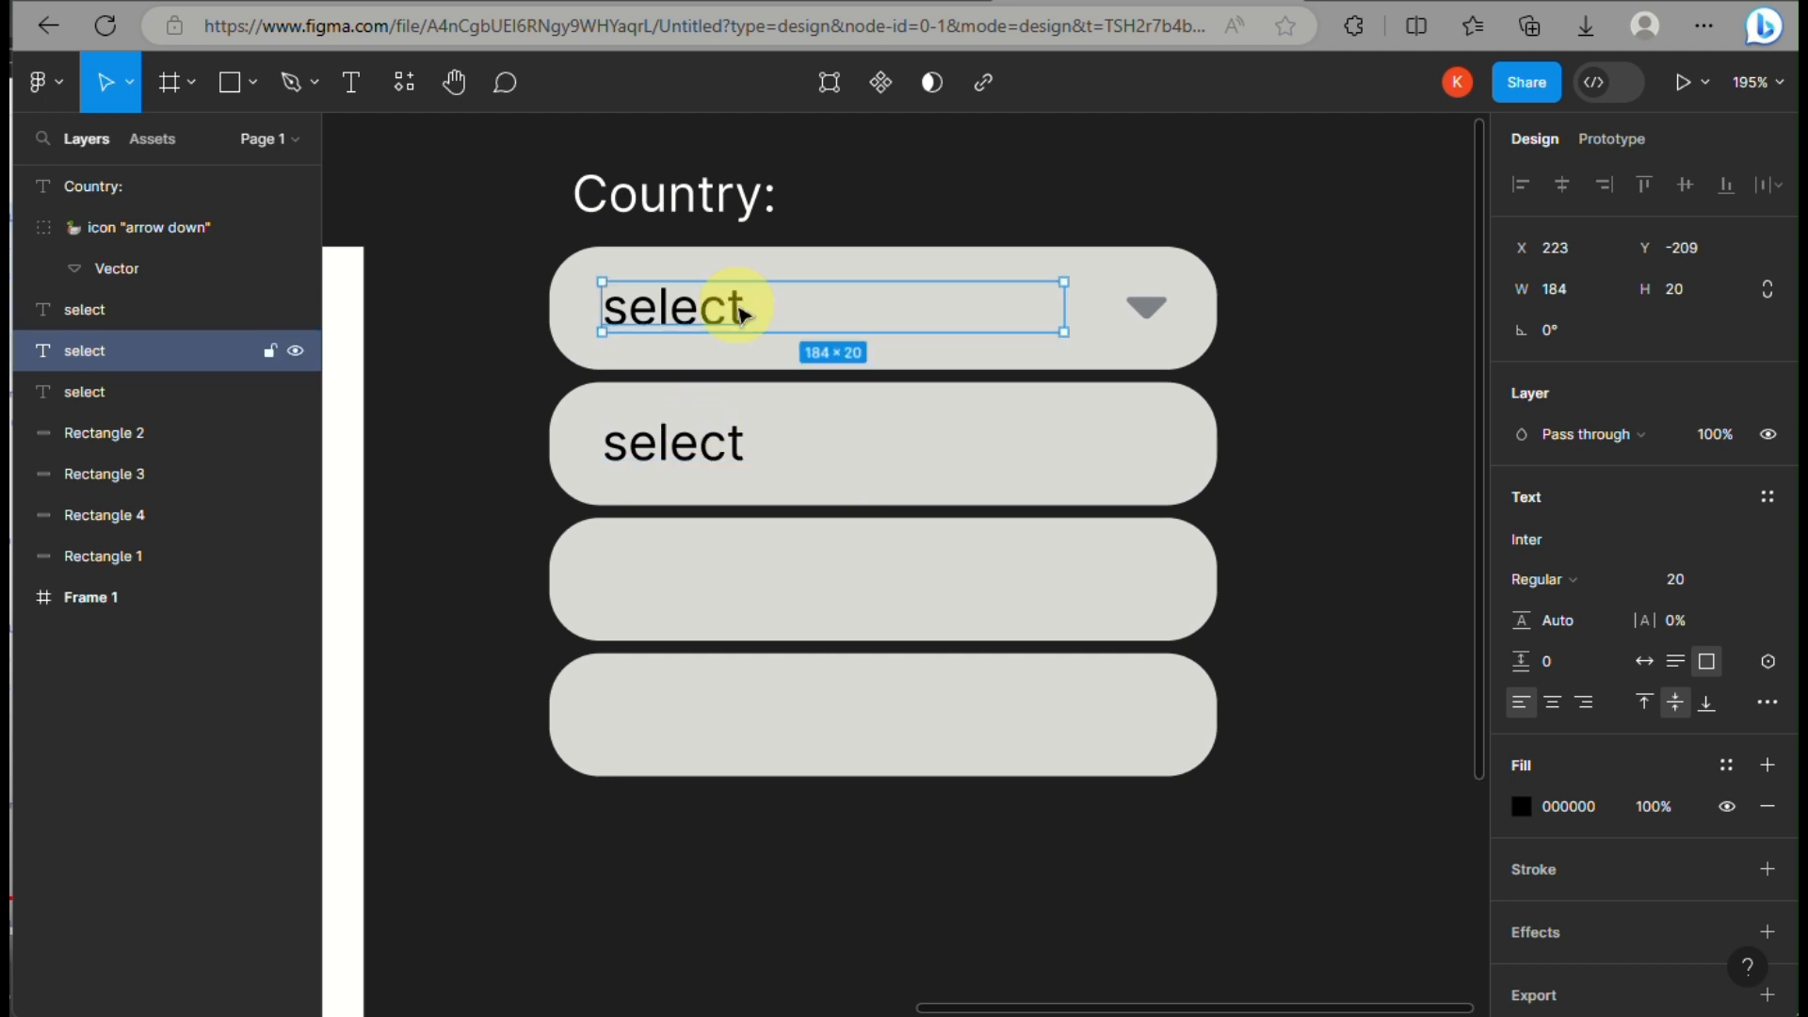
{"action": "key", "text": "ctrl+v"}
{"action": "left_click_drag", "start_coordinate": [741, 311], "coordinate": [741, 582]}
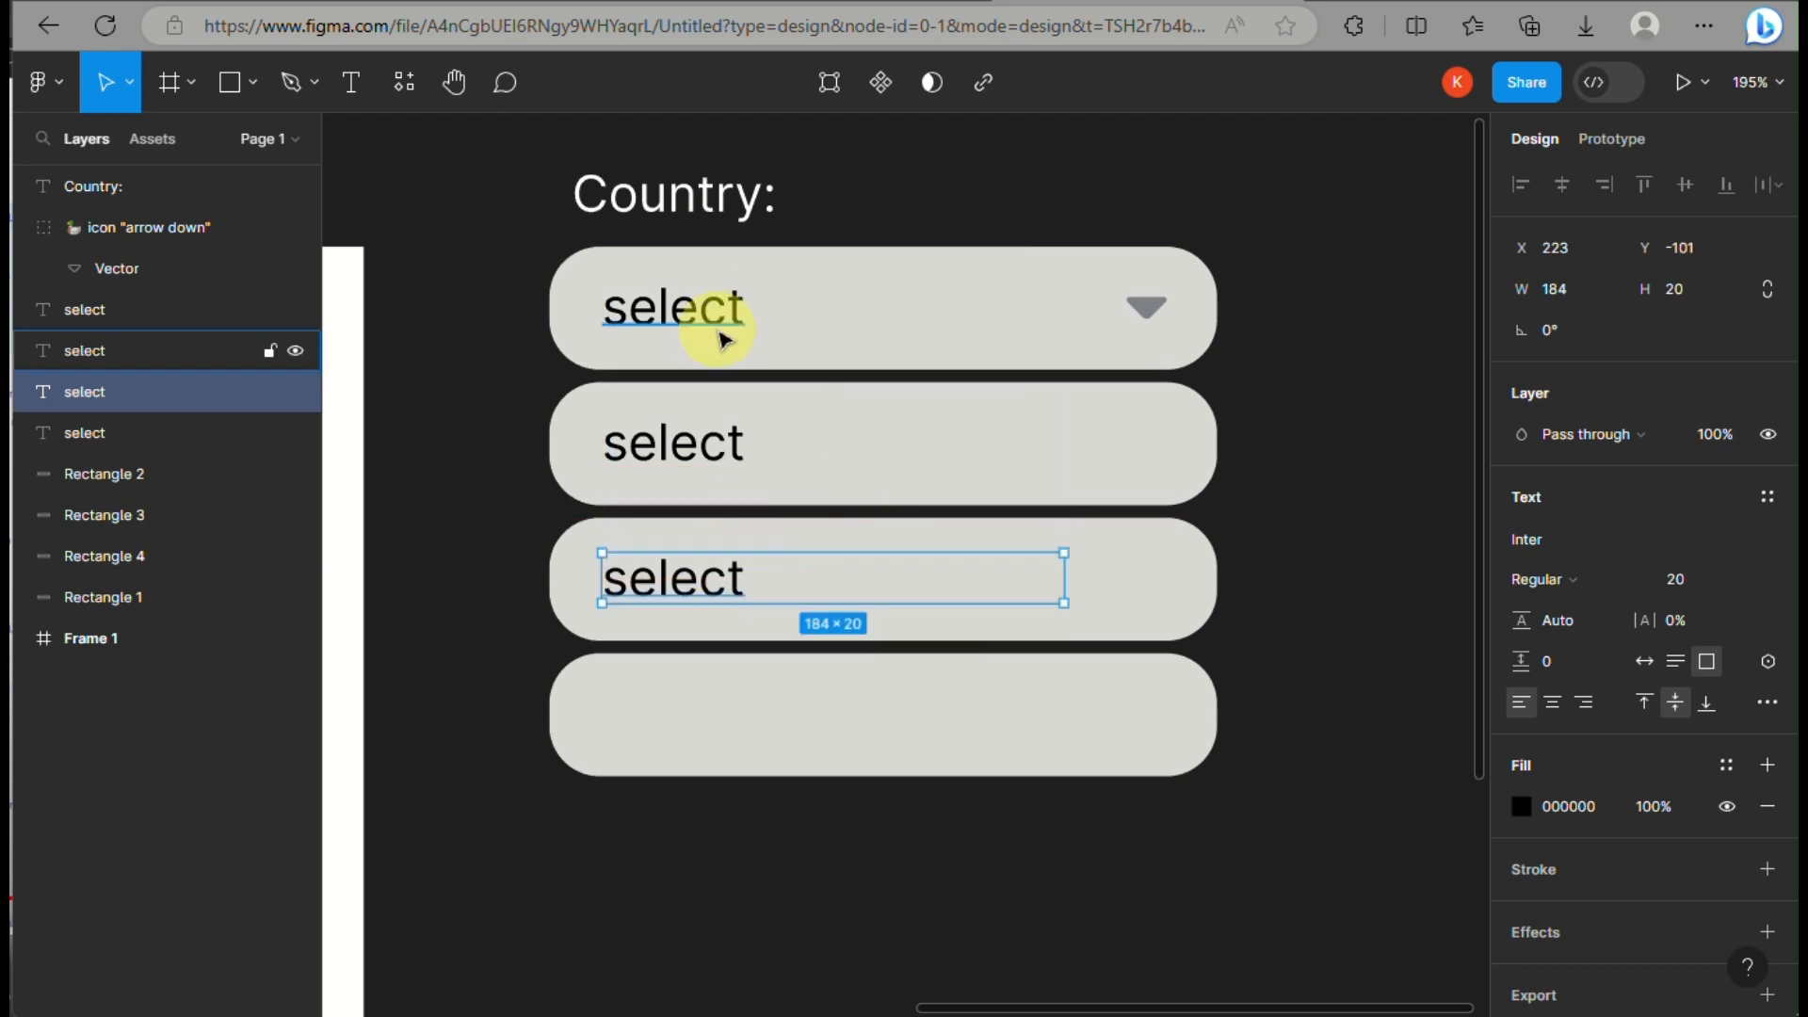
{"action": "left_click_drag", "start_coordinate": [711, 313], "coordinate": [718, 725]}
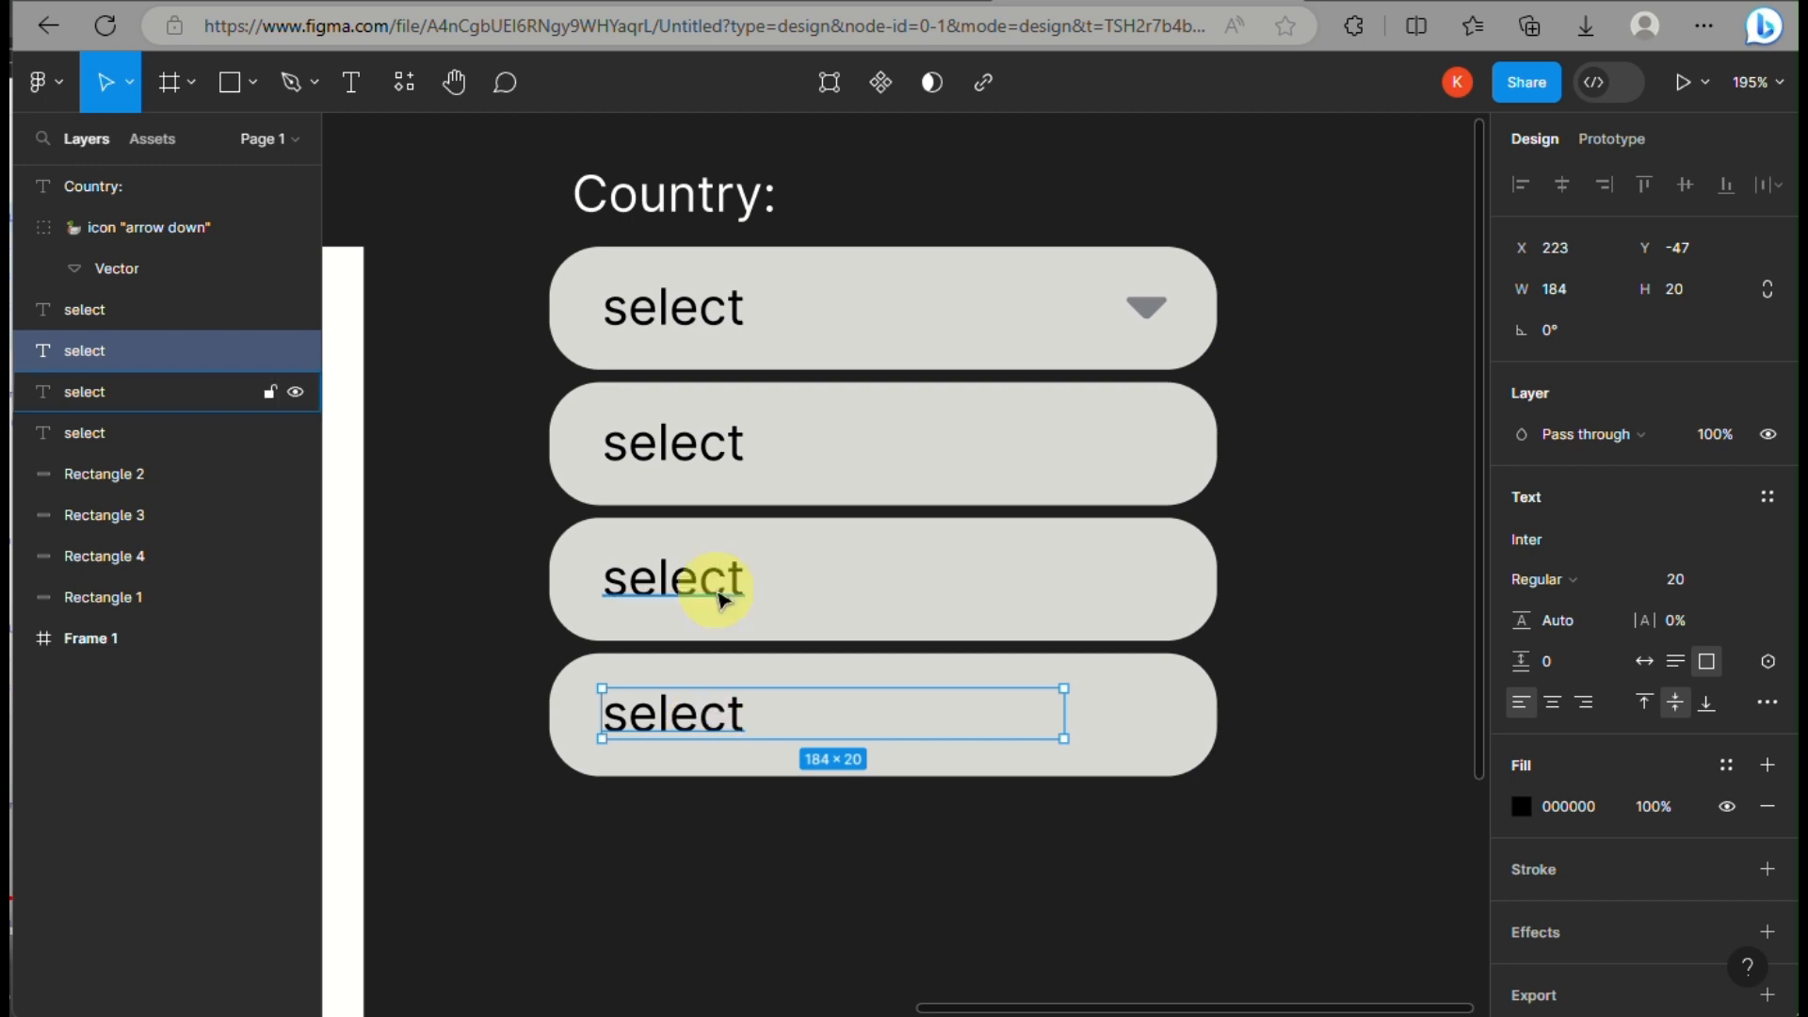
- Replace the placeholder text in the first option rectangle with "Philippines"
{"action": "double_click", "coordinate": [709, 451]}
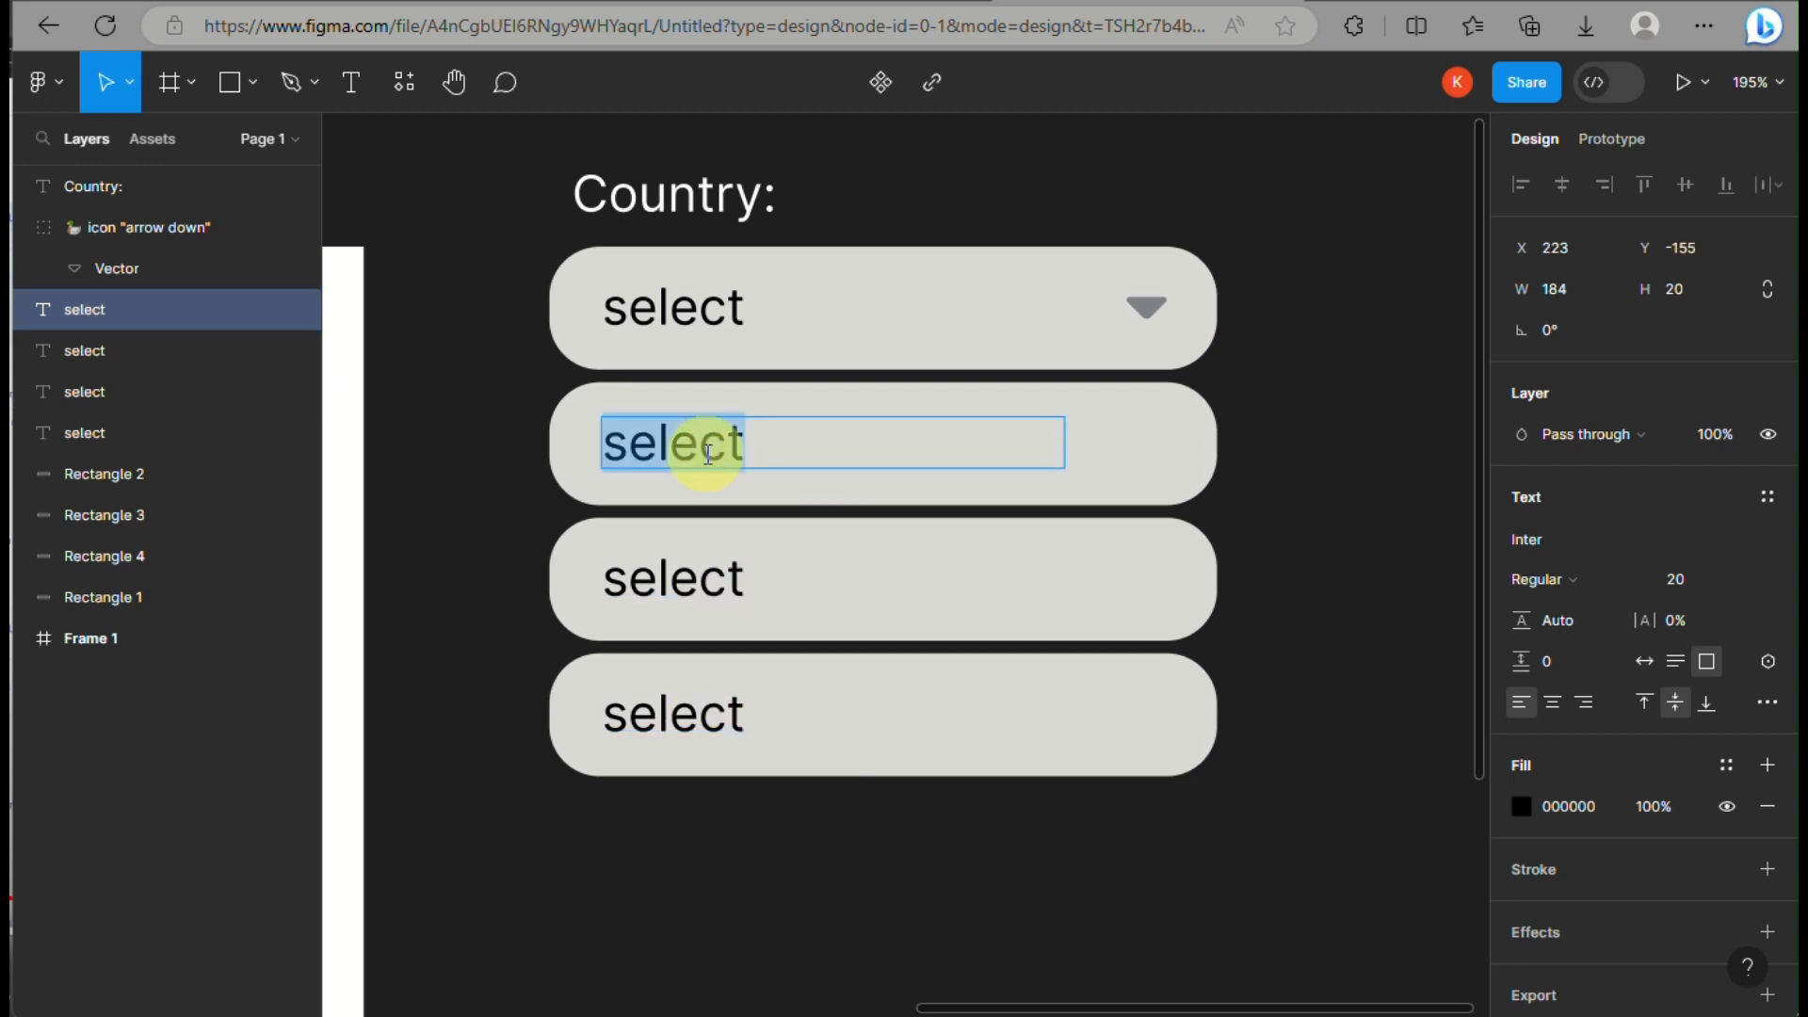
{"action": "type", "text": "Phili"}
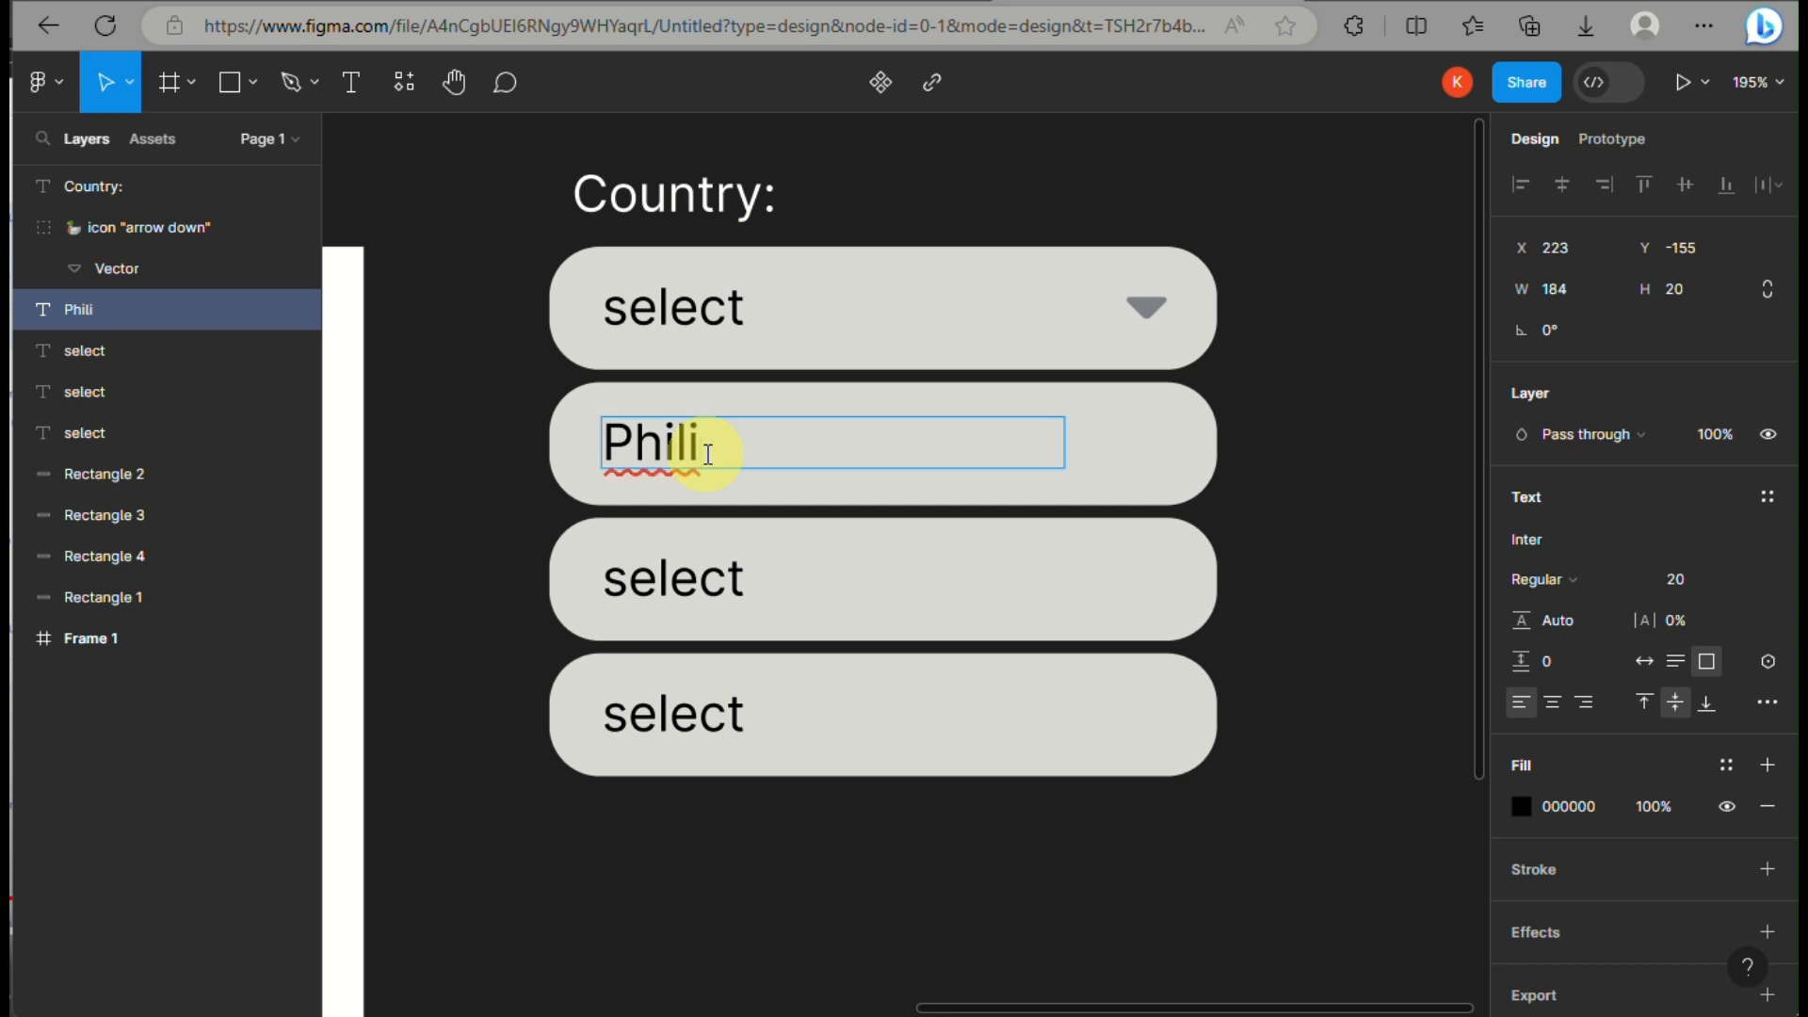
{"action": "type", "text": "ppines"}
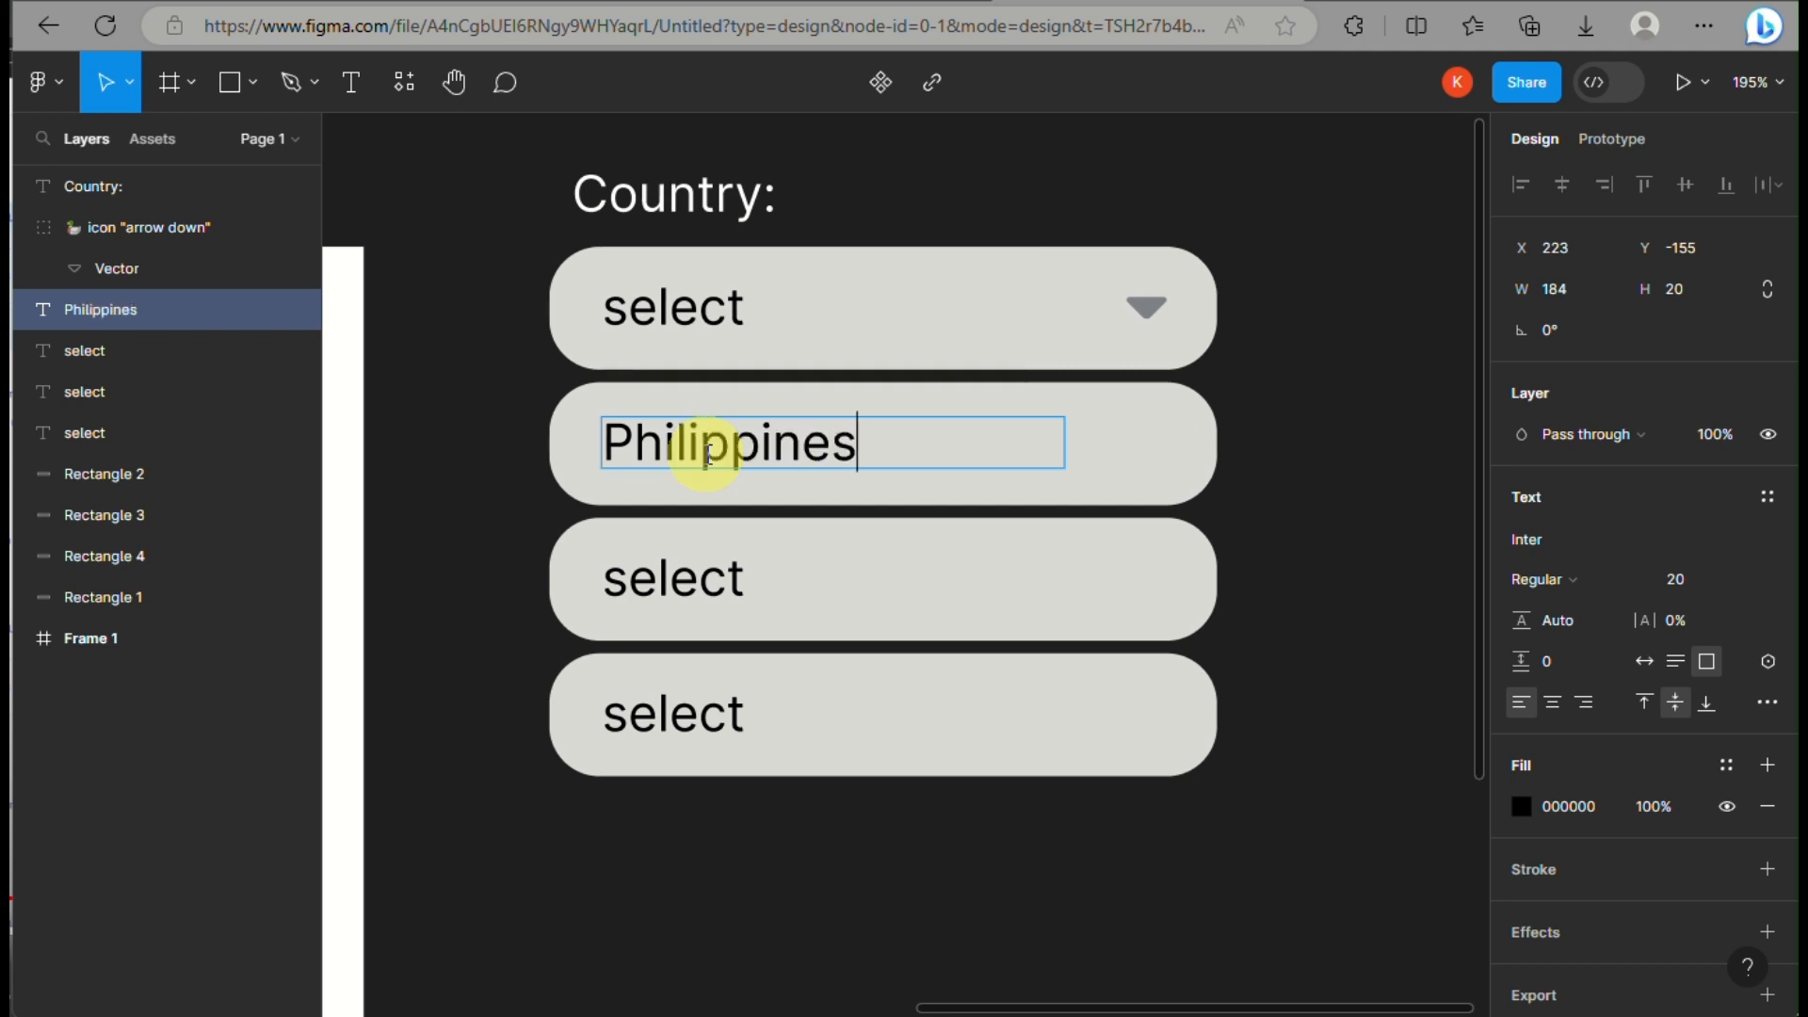
{"action": "key", "text": "Escape"}
{"action": "left_click", "coordinate": [733, 584]}
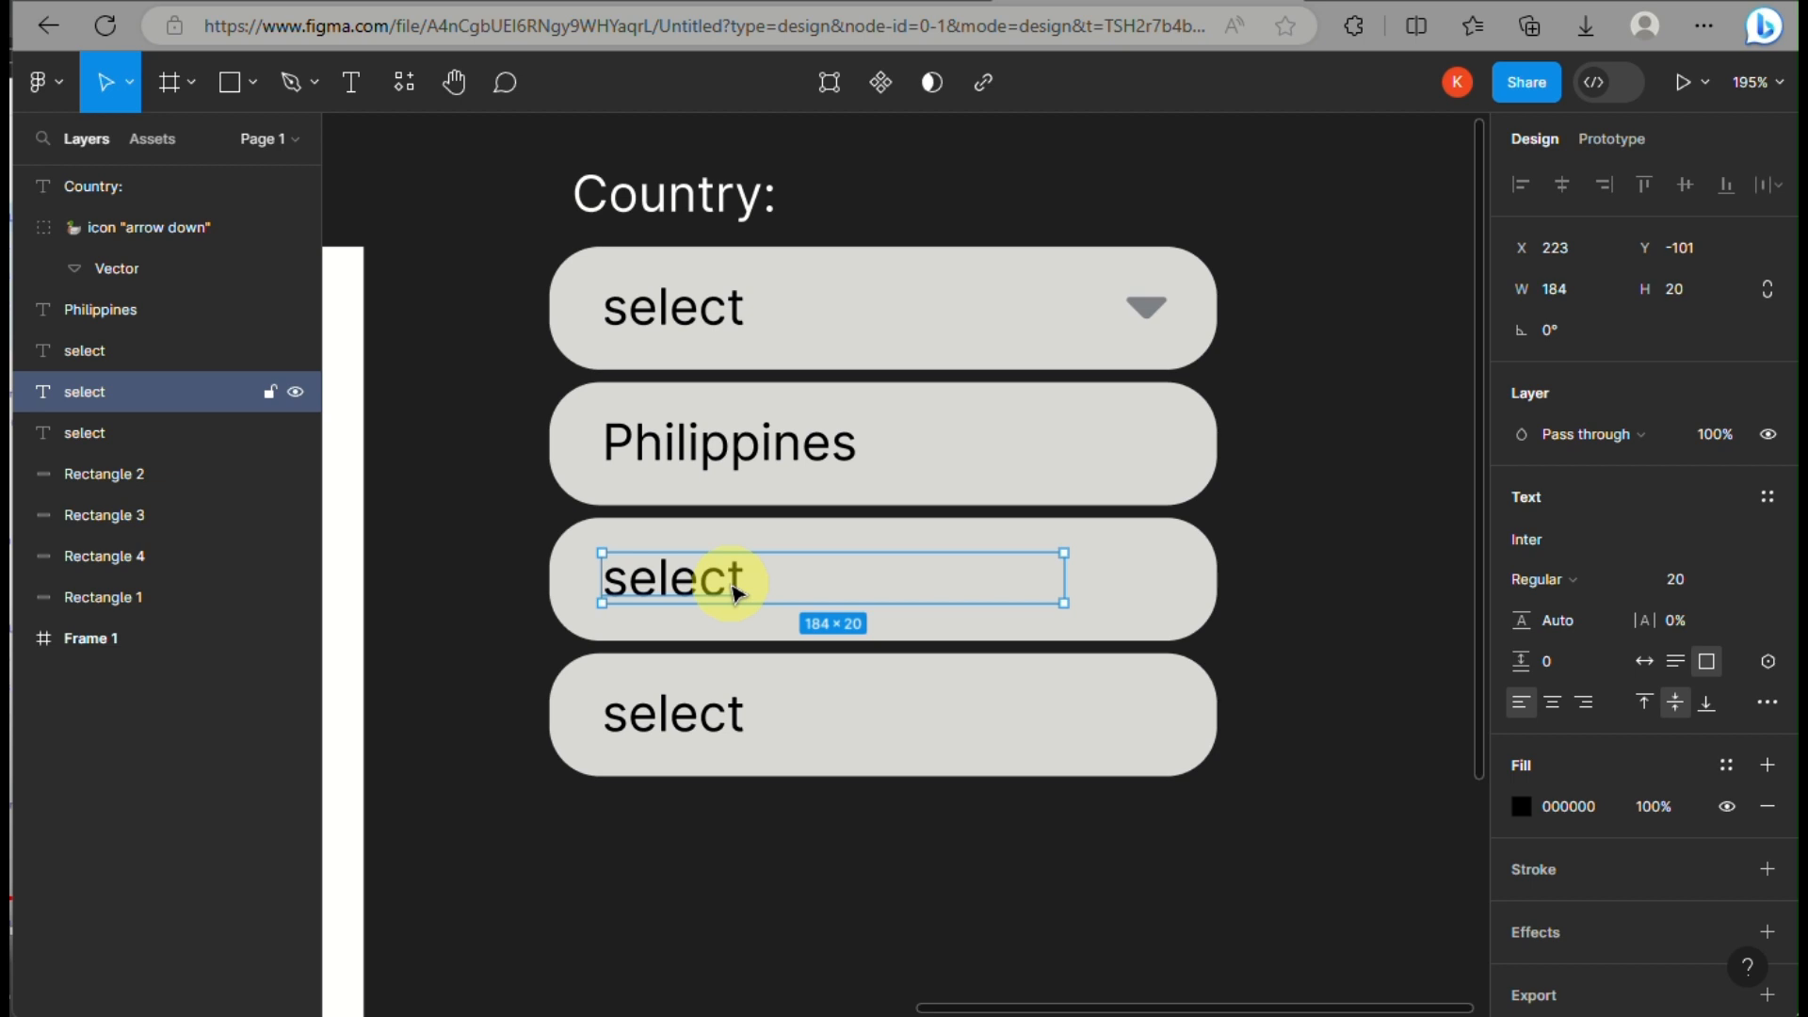
{"action": "key", "text": "r"}
{"action": "key", "text": "Delete"}
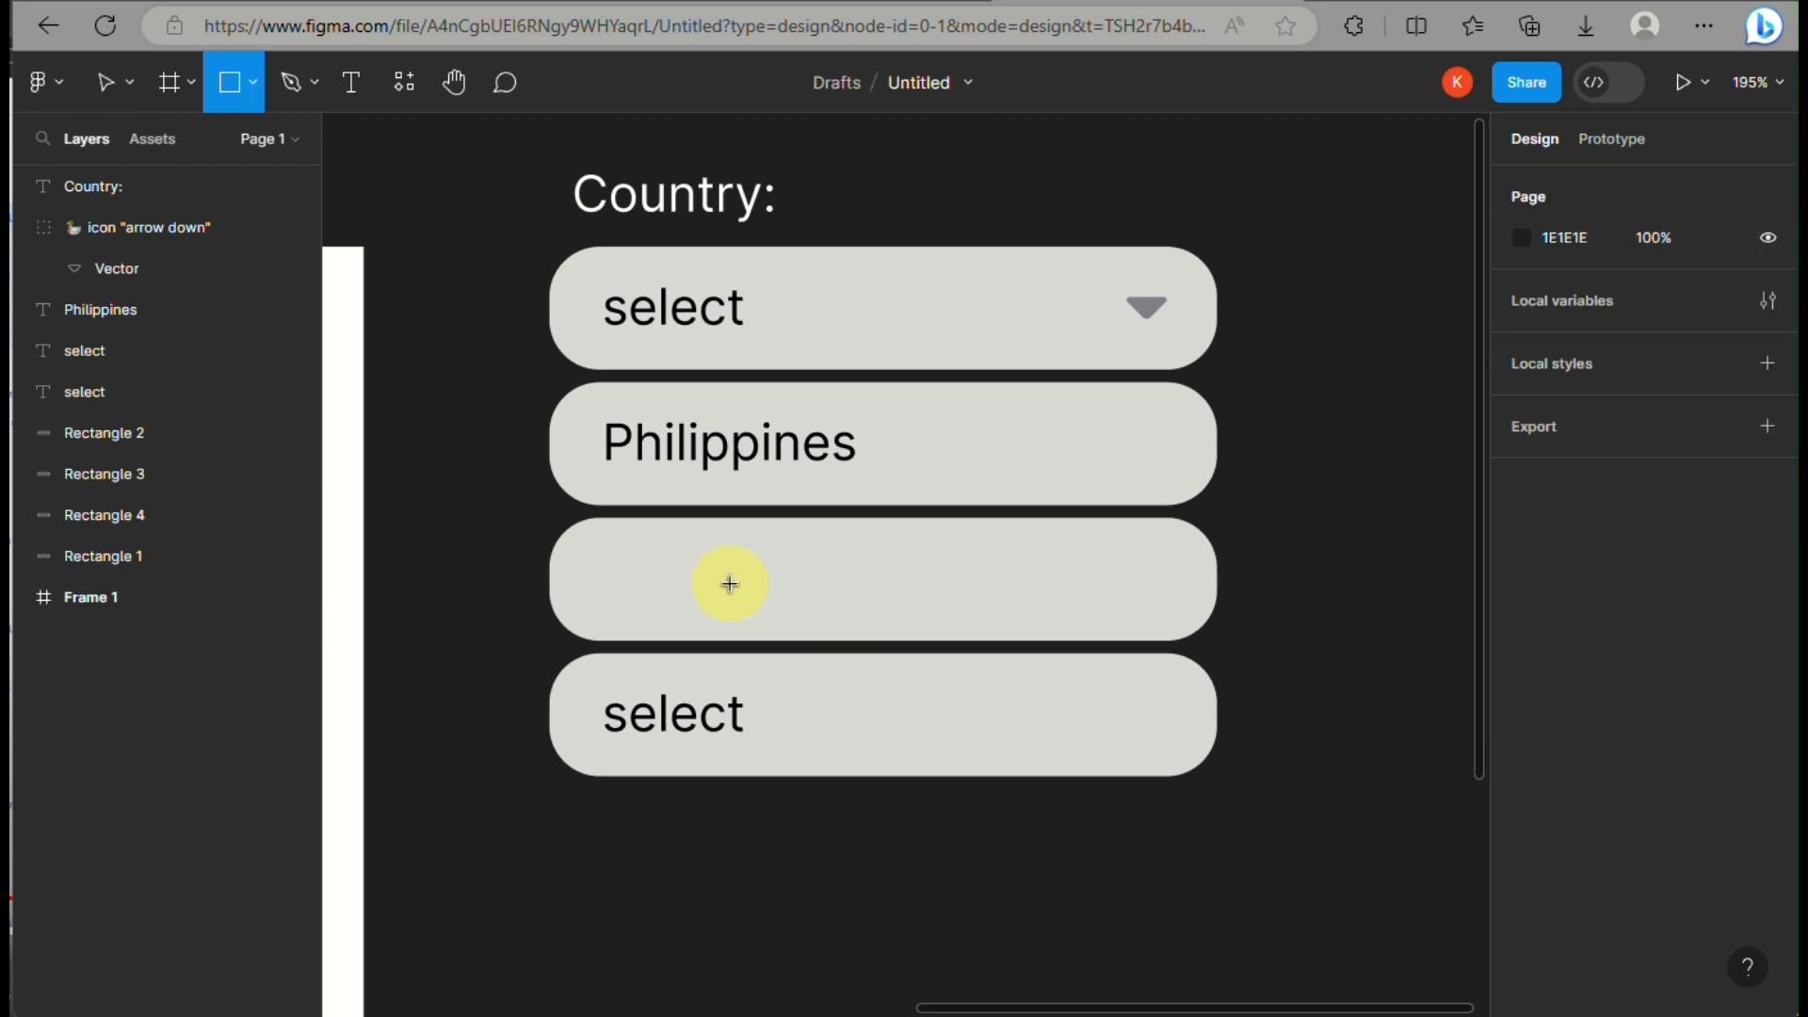
{"action": "key", "text": "ctrl+z"}
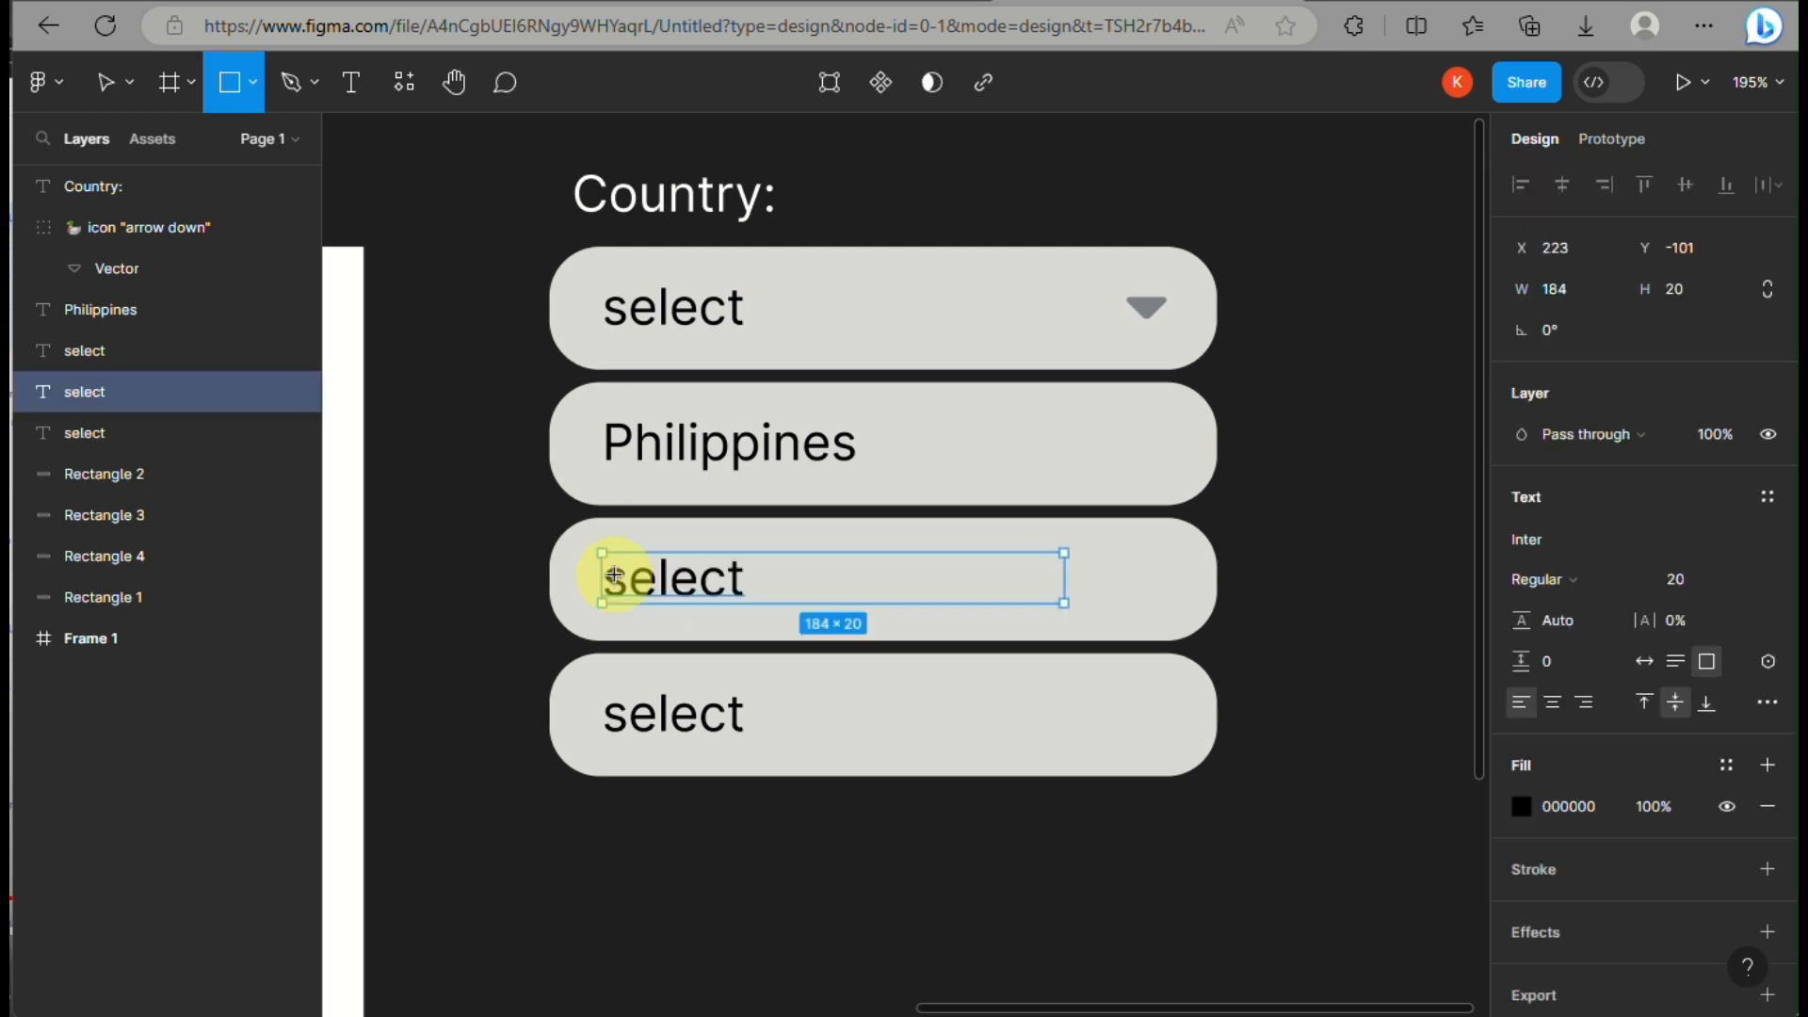
{"action": "double_click", "coordinate": [665, 576]}
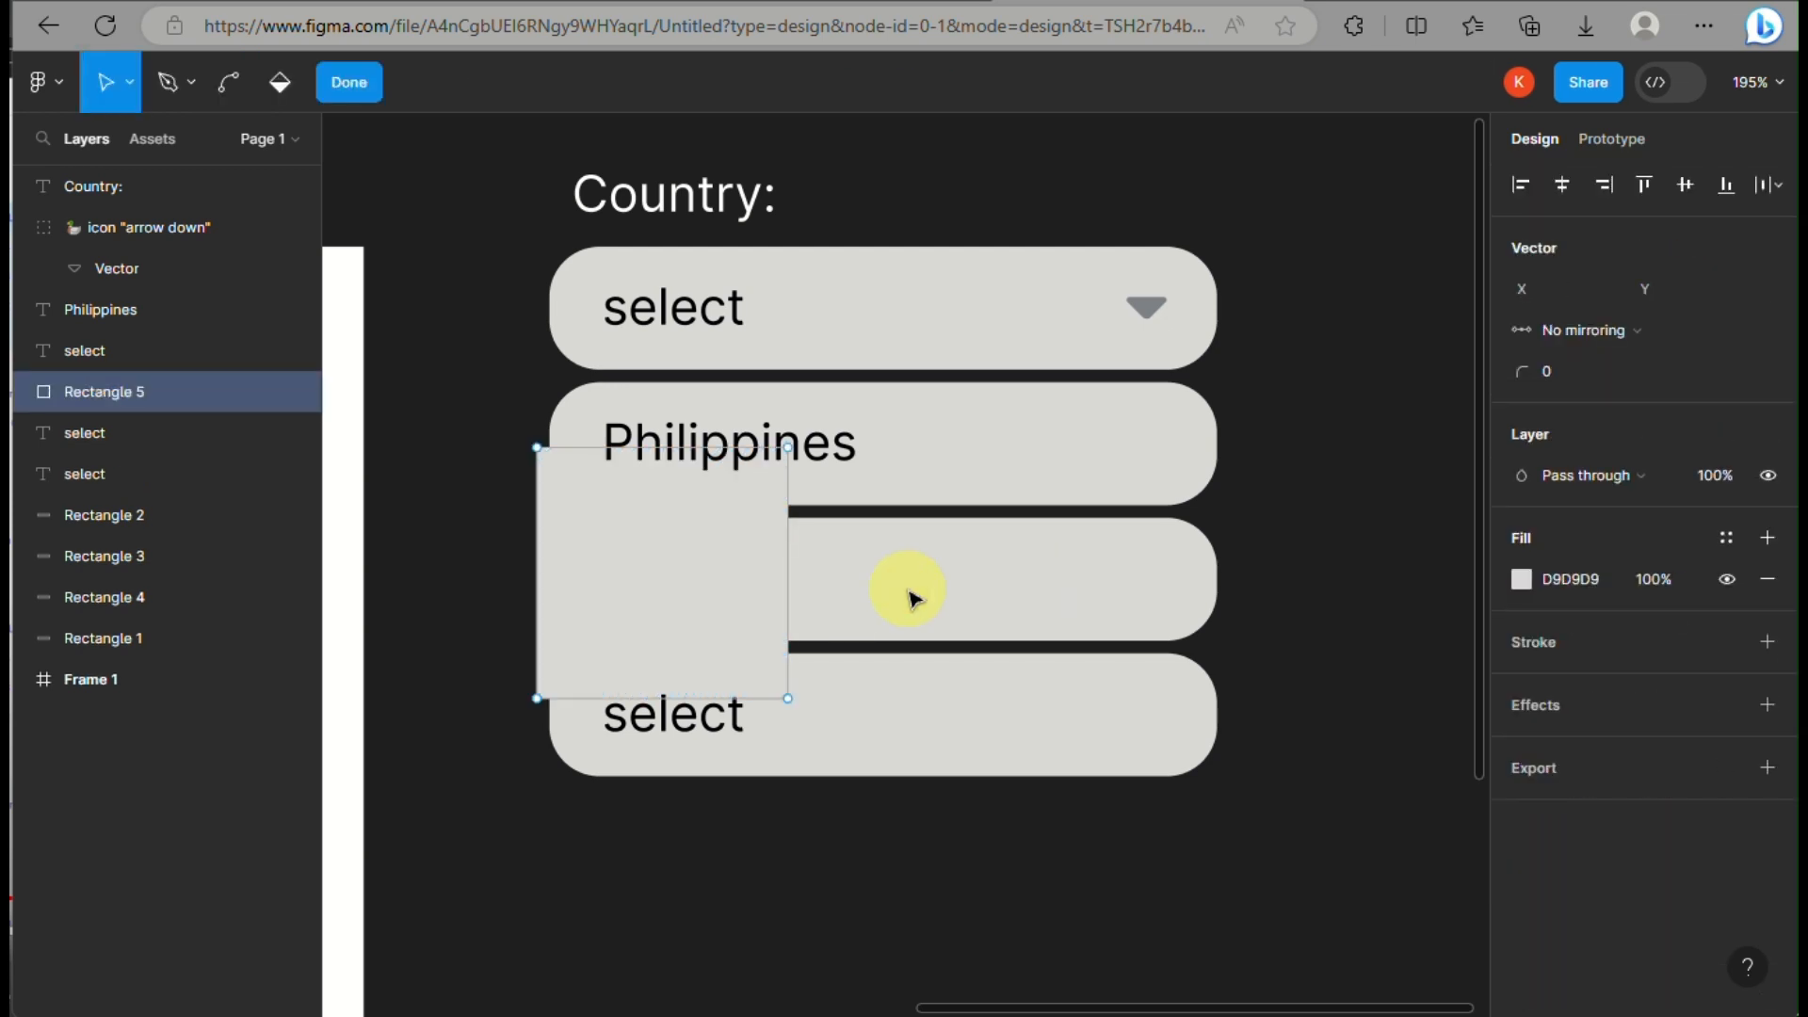
{"action": "key", "text": "Escape"}
{"action": "key", "text": "Delete"}
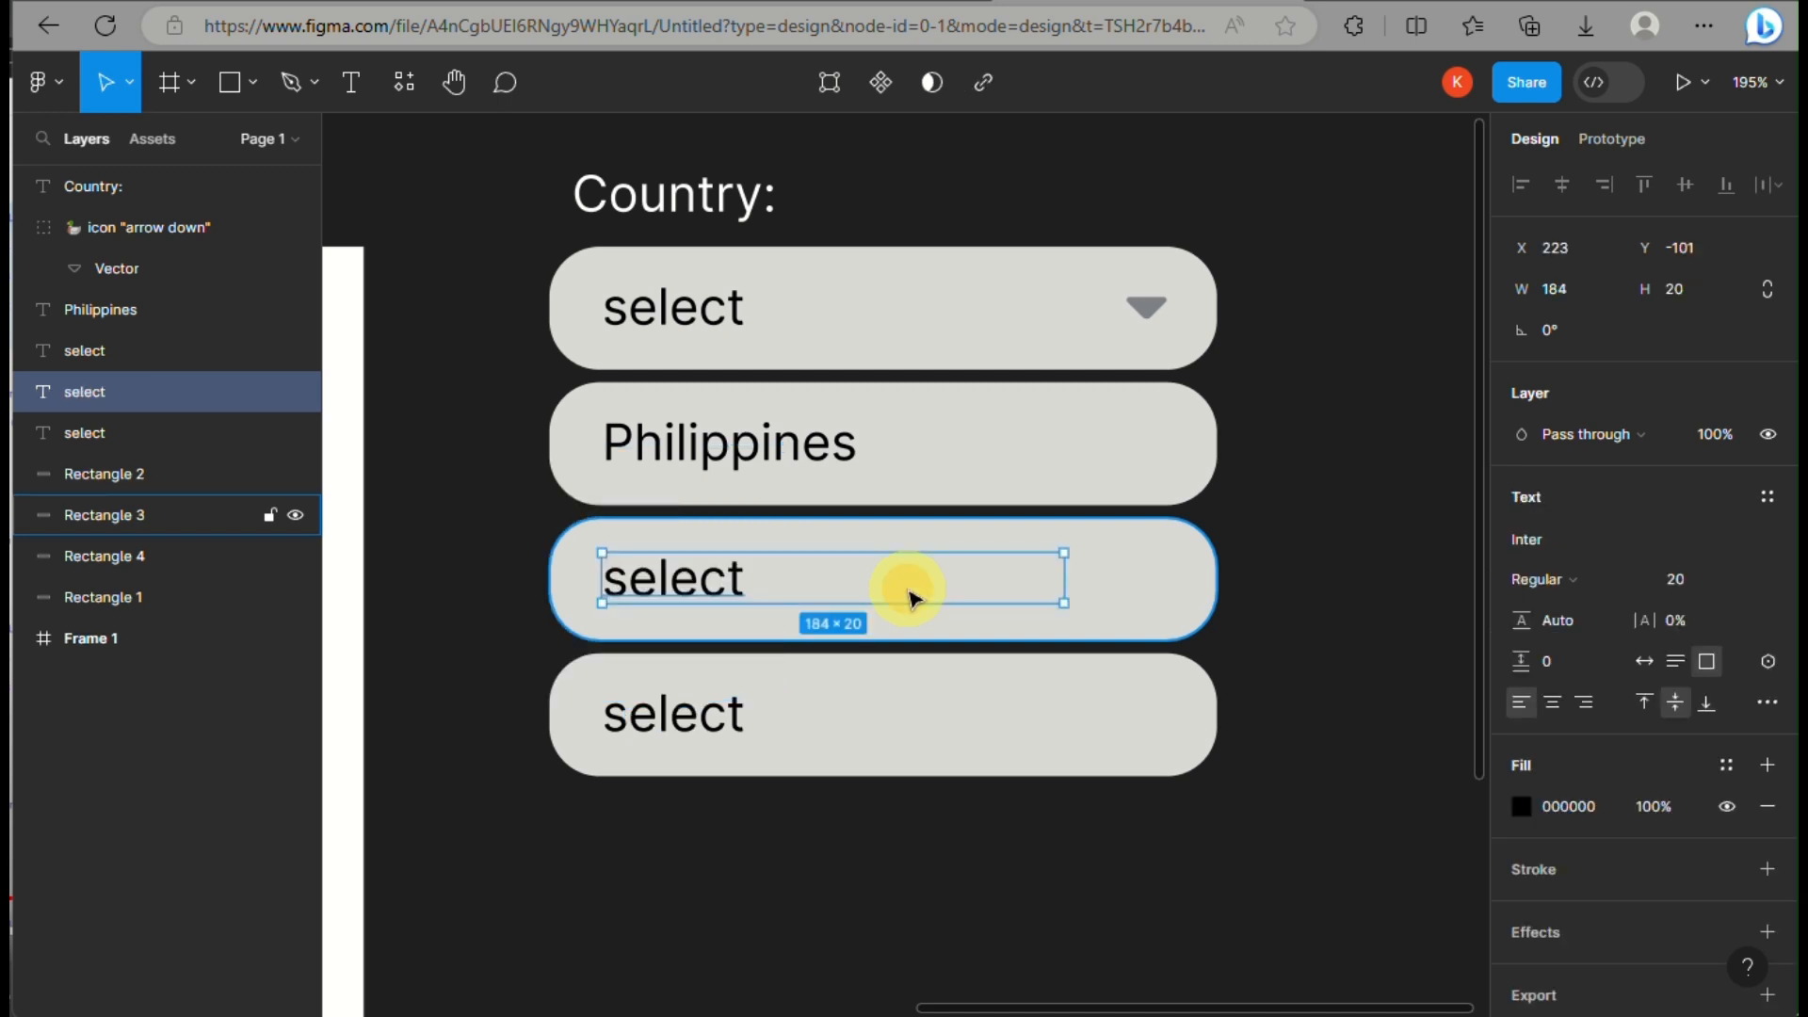
- Replace the placeholder text in the second option rectangle with "Japan"
{"action": "left_click", "coordinate": [904, 593]}
{"action": "double_click", "coordinate": [713, 590]}
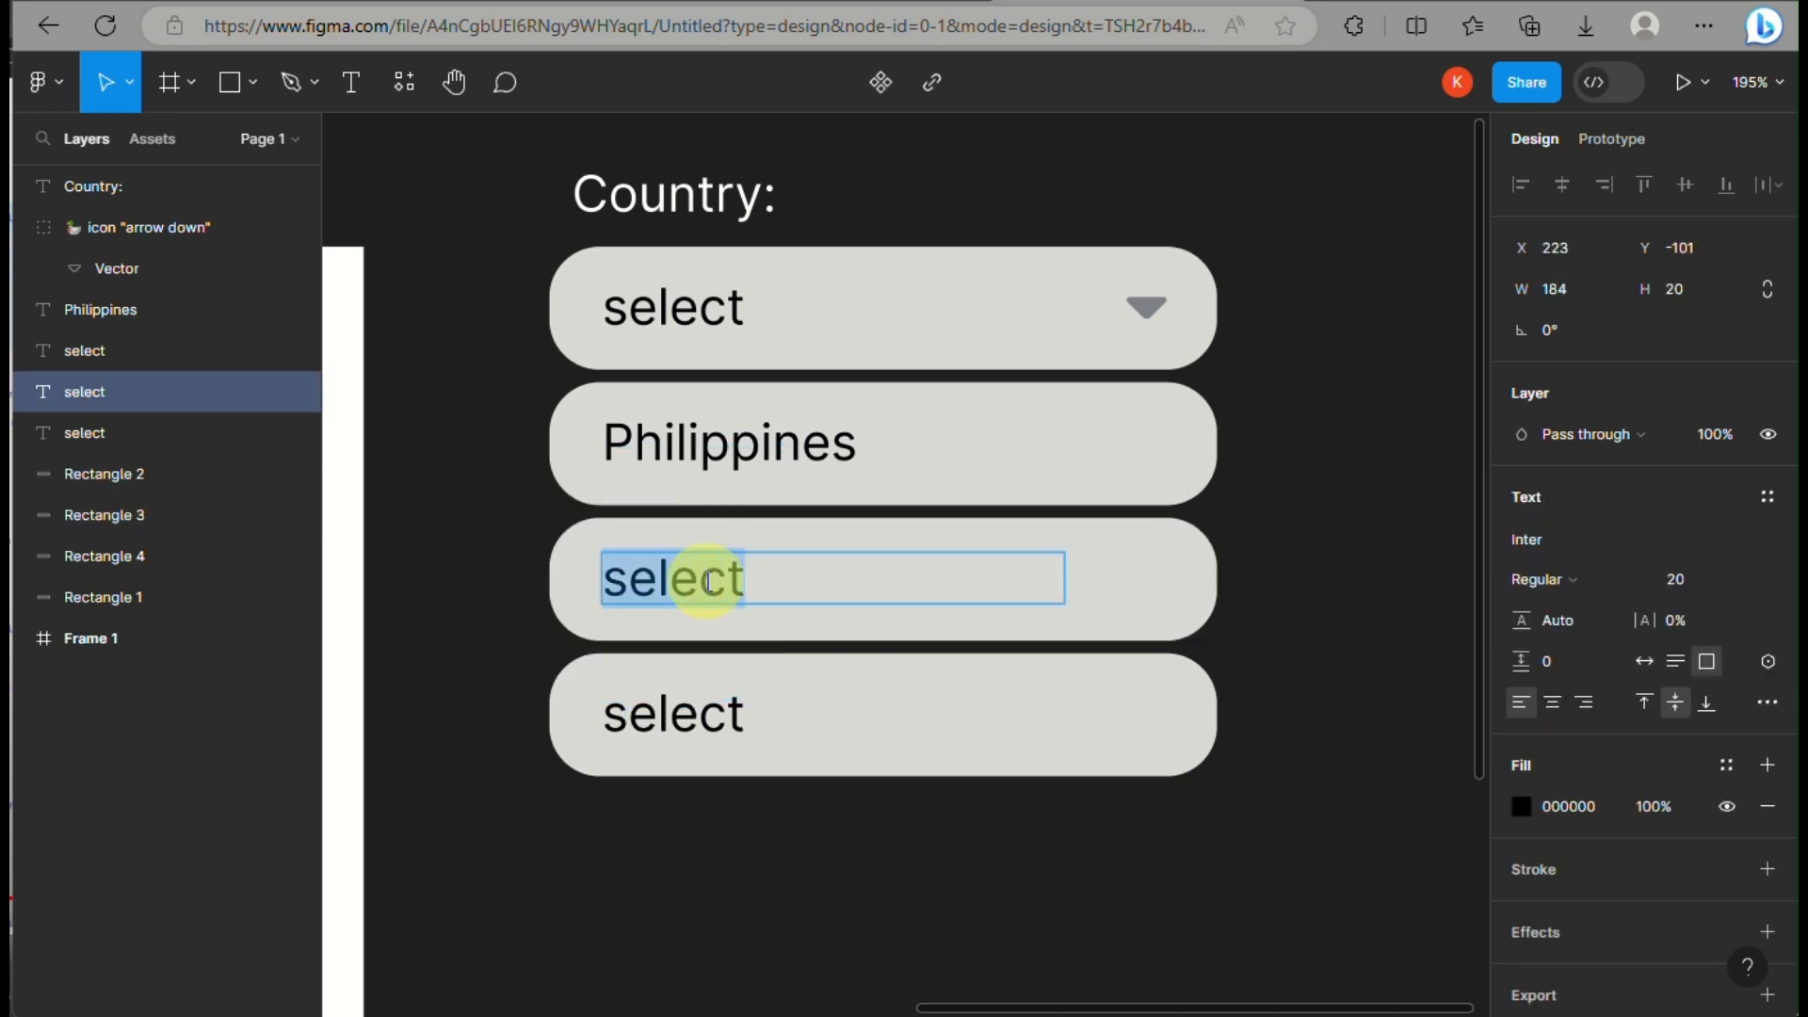
{"action": "type", "text": "Japan"}
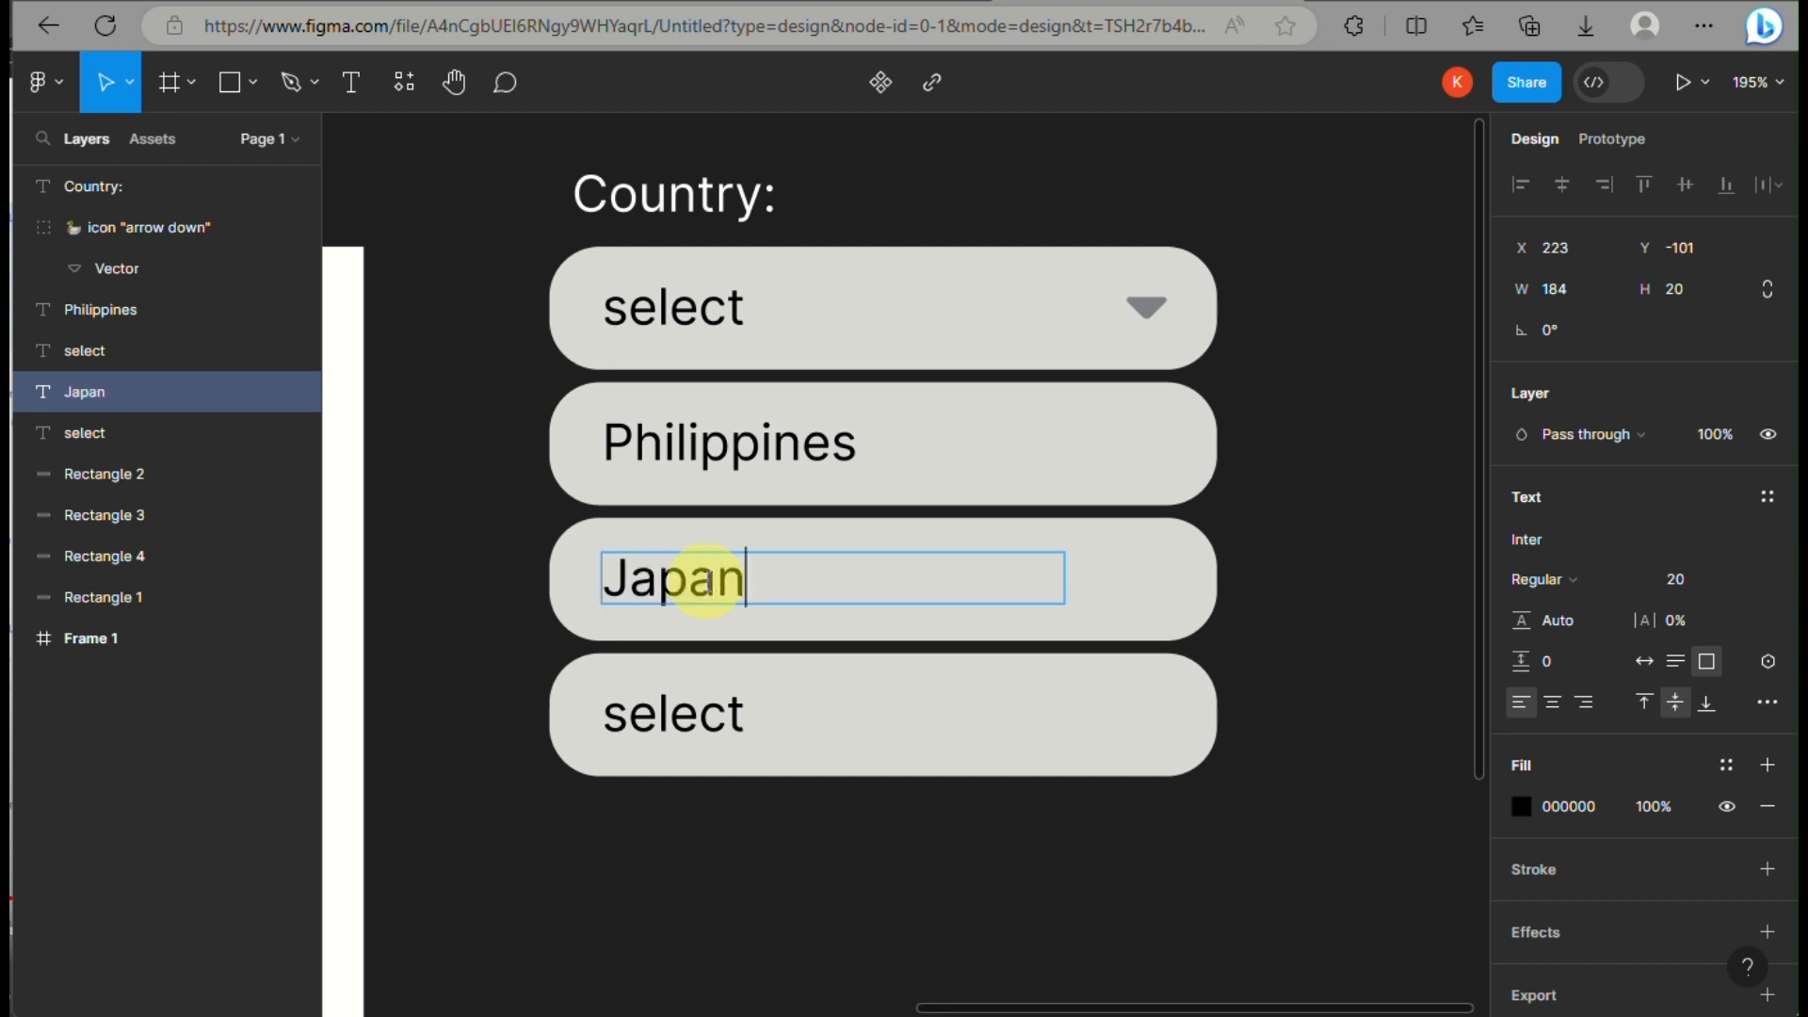
- Replace the placeholder text in the third option rectangle with "Korea"
{"action": "left_click", "coordinate": [669, 714]}
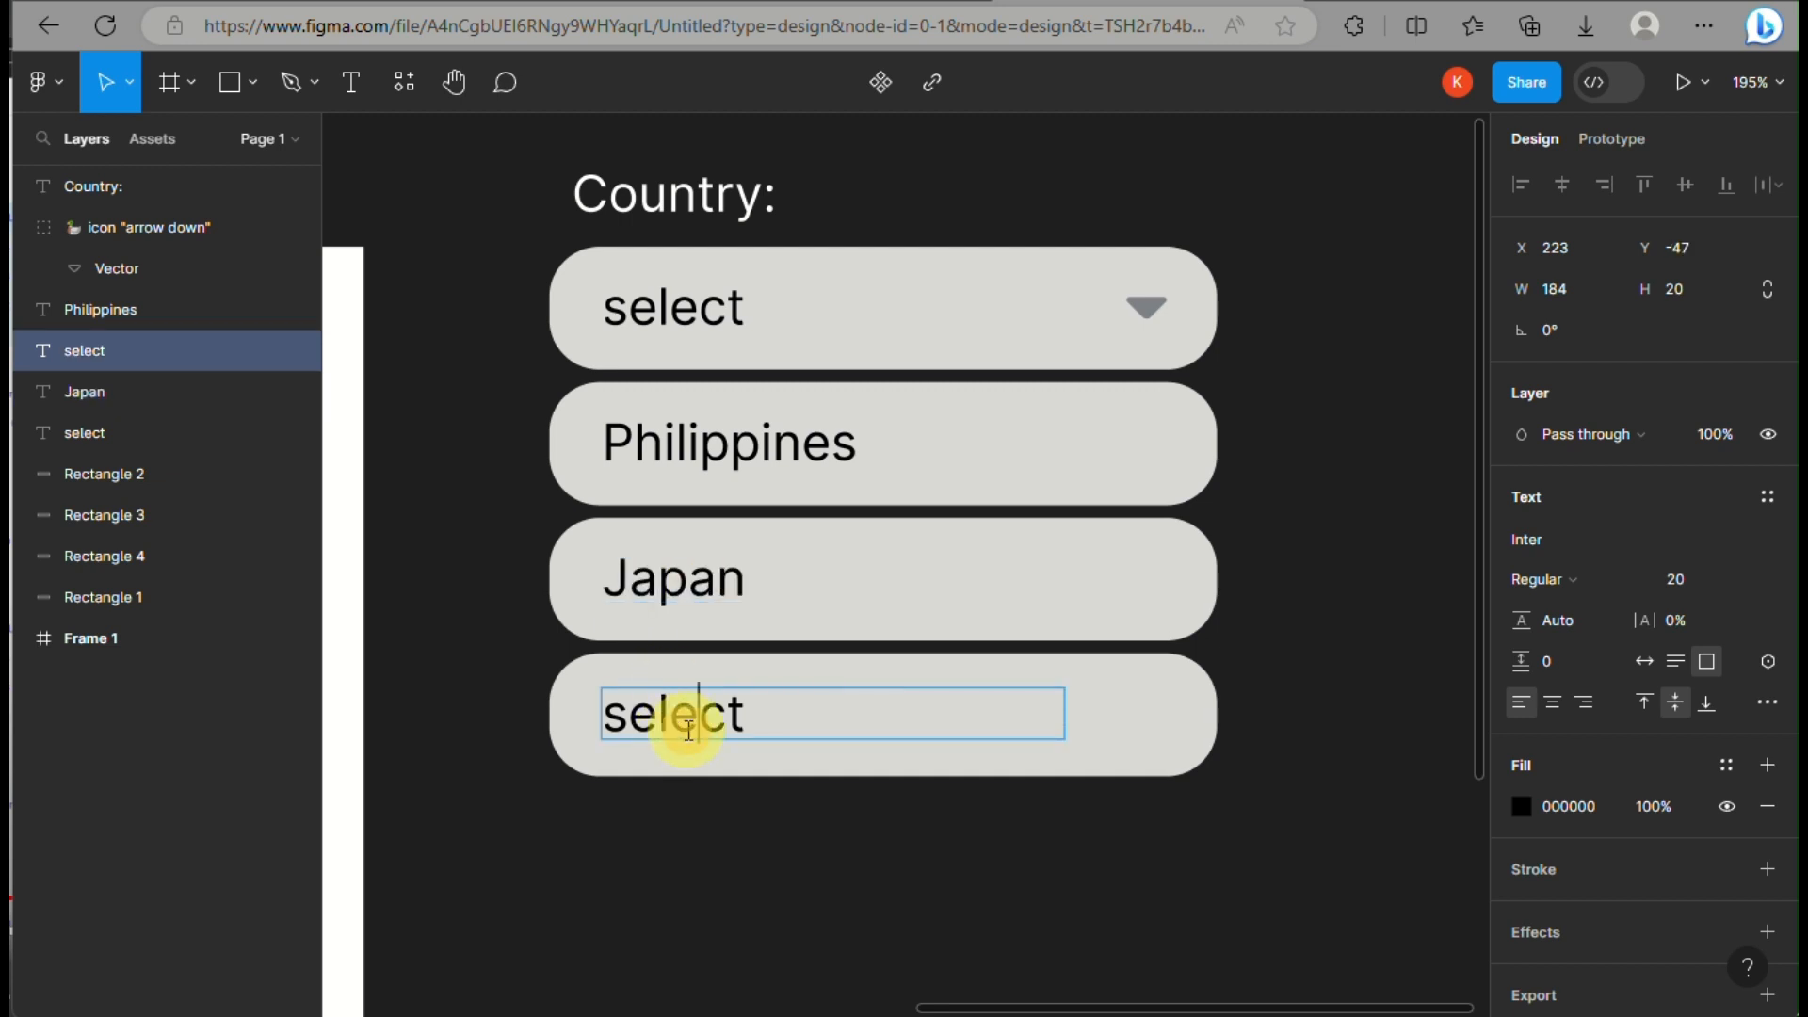
{"action": "double_click", "coordinate": [689, 731]}
{"action": "type", "text": "Hon"}
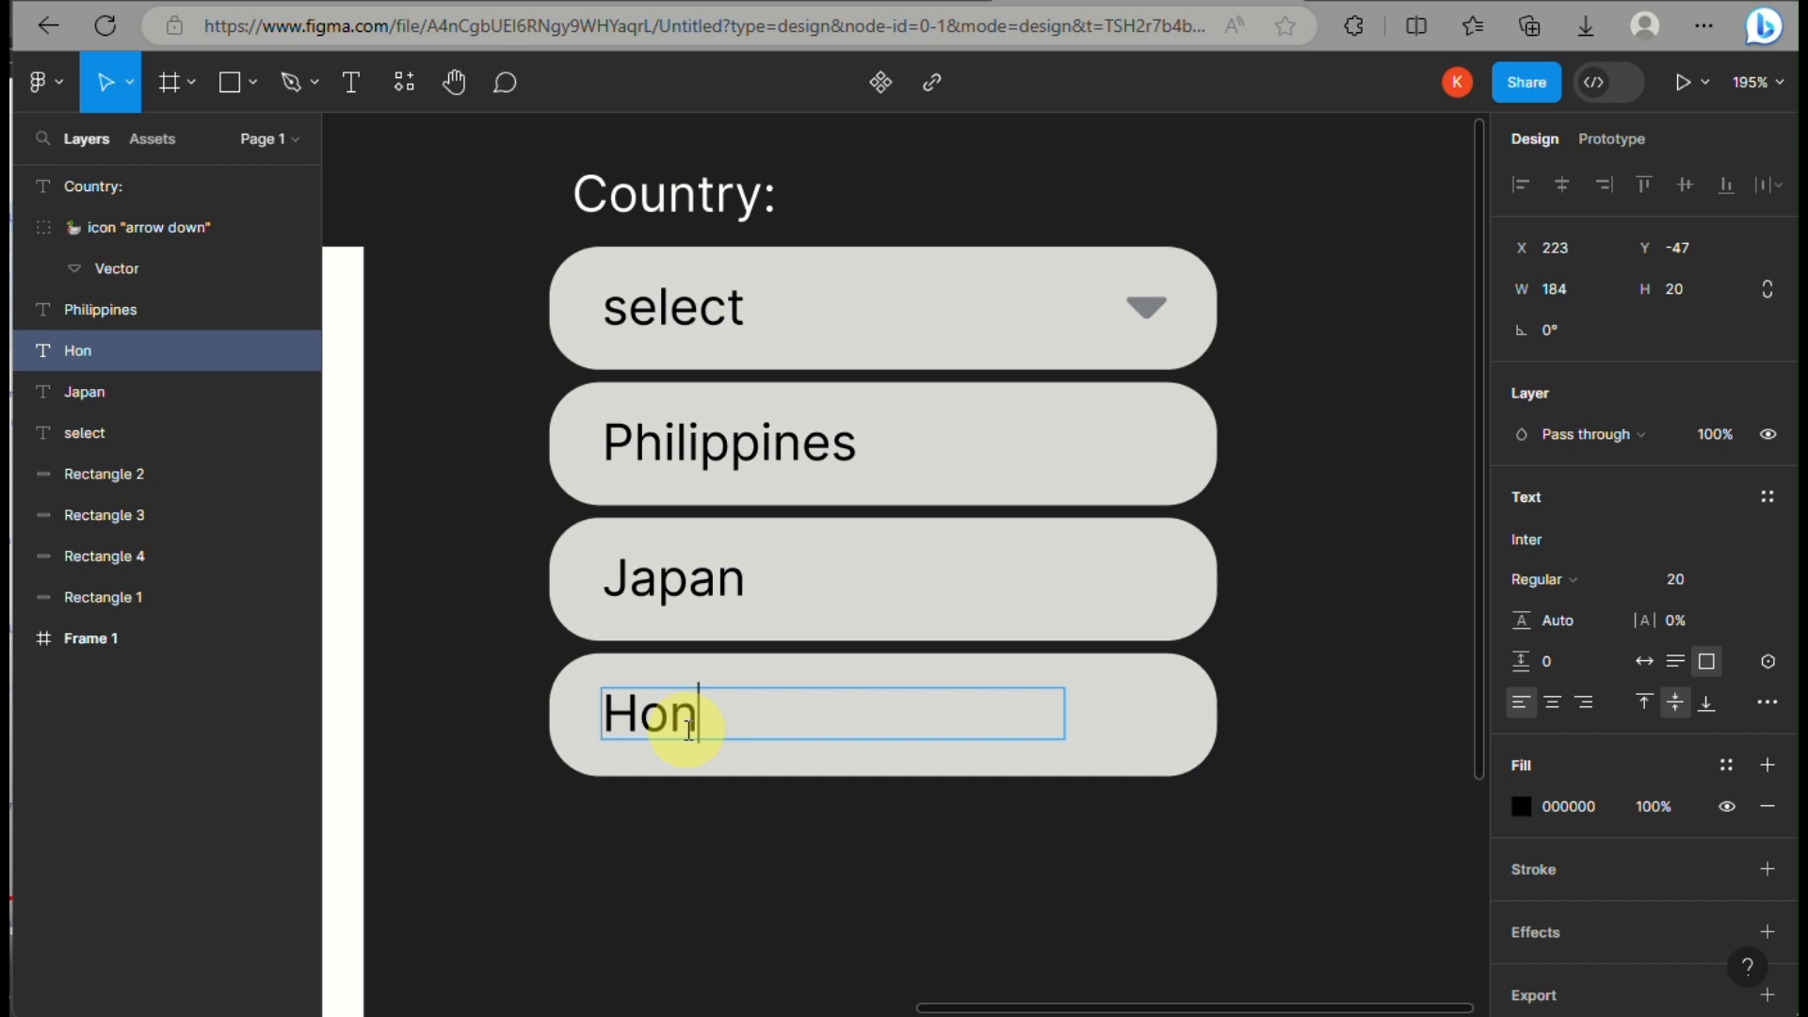
{"action": "type", "text": "g"}
{"action": "key", "text": "BackSpace"}
{"action": "key", "text": "BackSpace"}
{"action": "key", "text": "BackSpace"}
{"action": "key", "text": "BackSpace"}
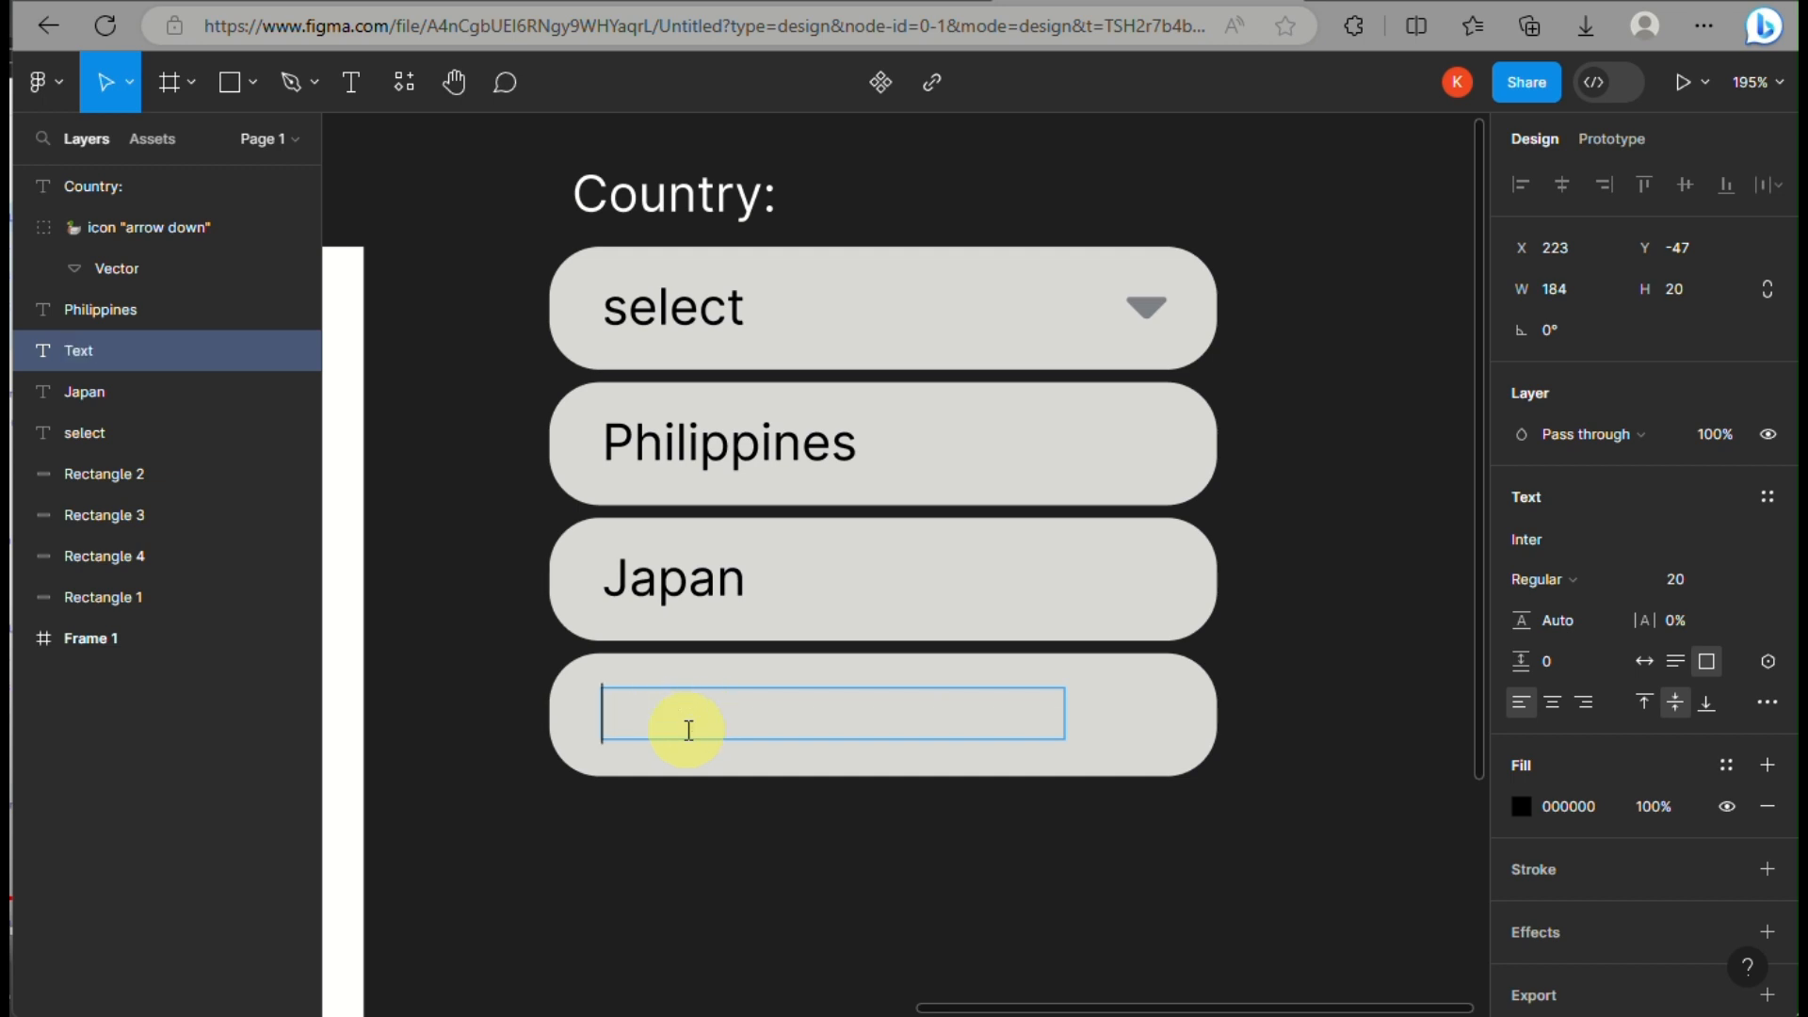
{"action": "type", "text": "Kores"}
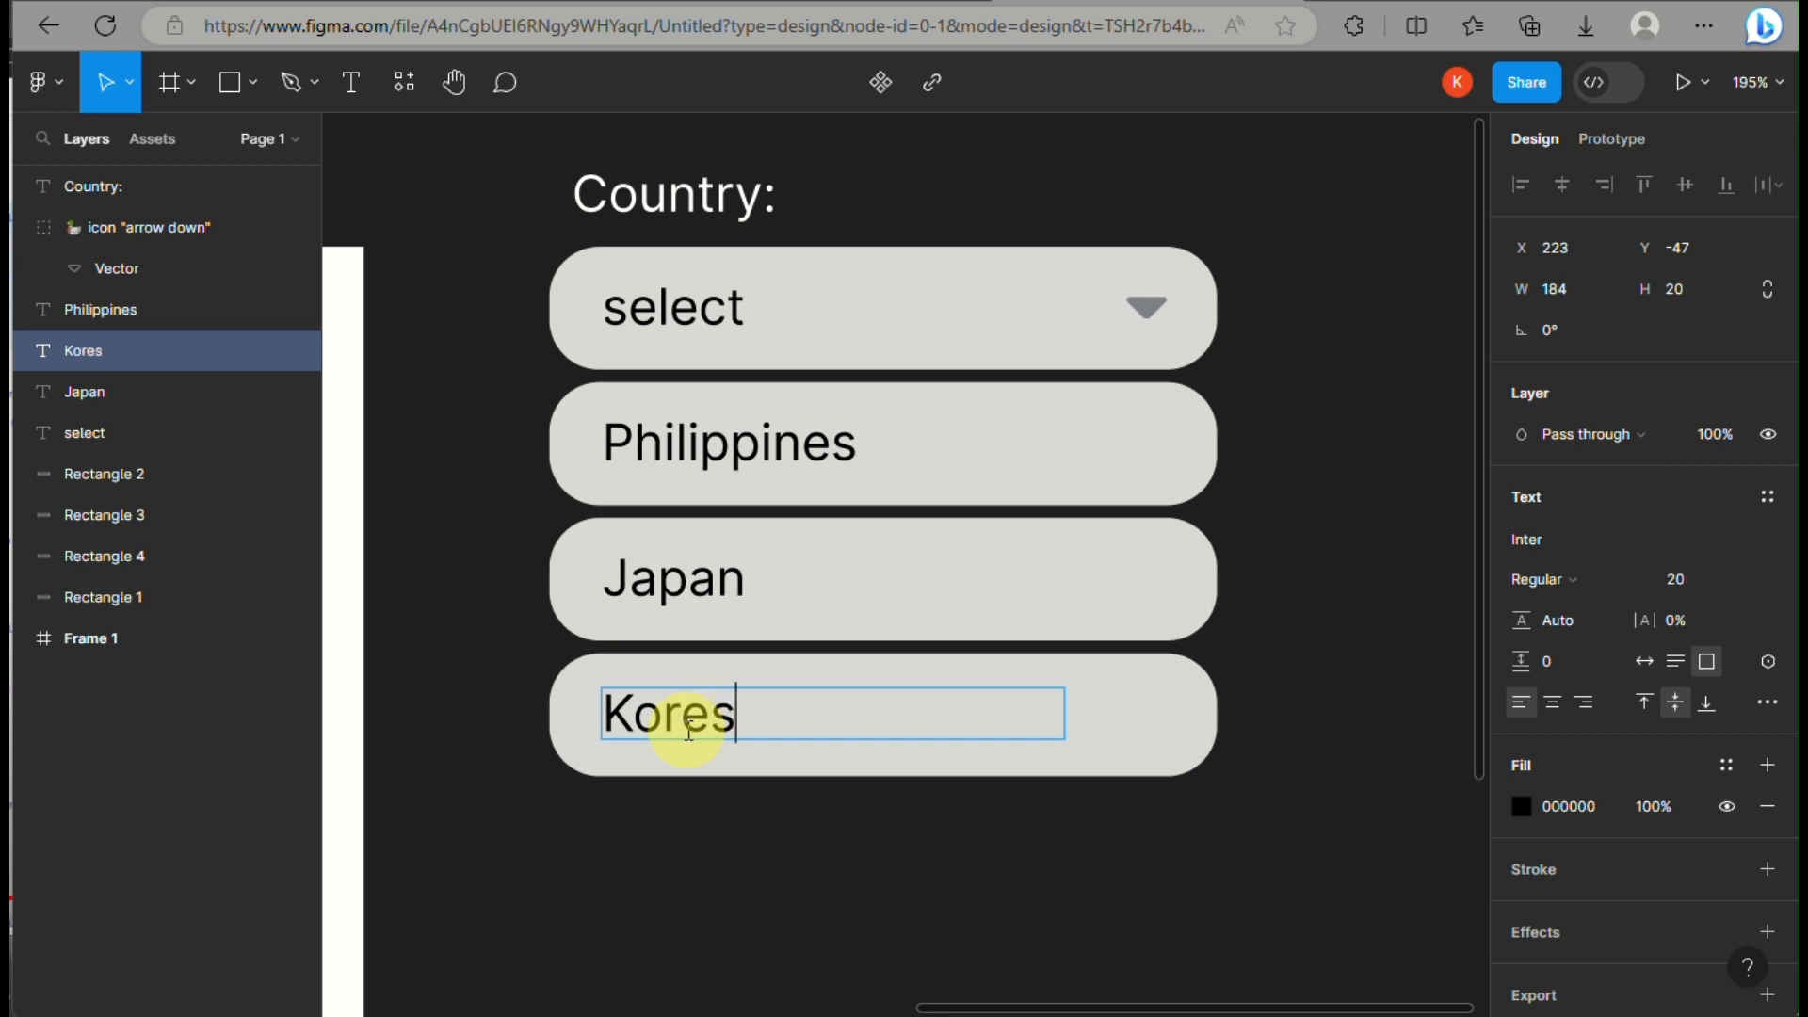
{"action": "key", "text": "BackSpace"}
{"action": "type", "text": "a"}
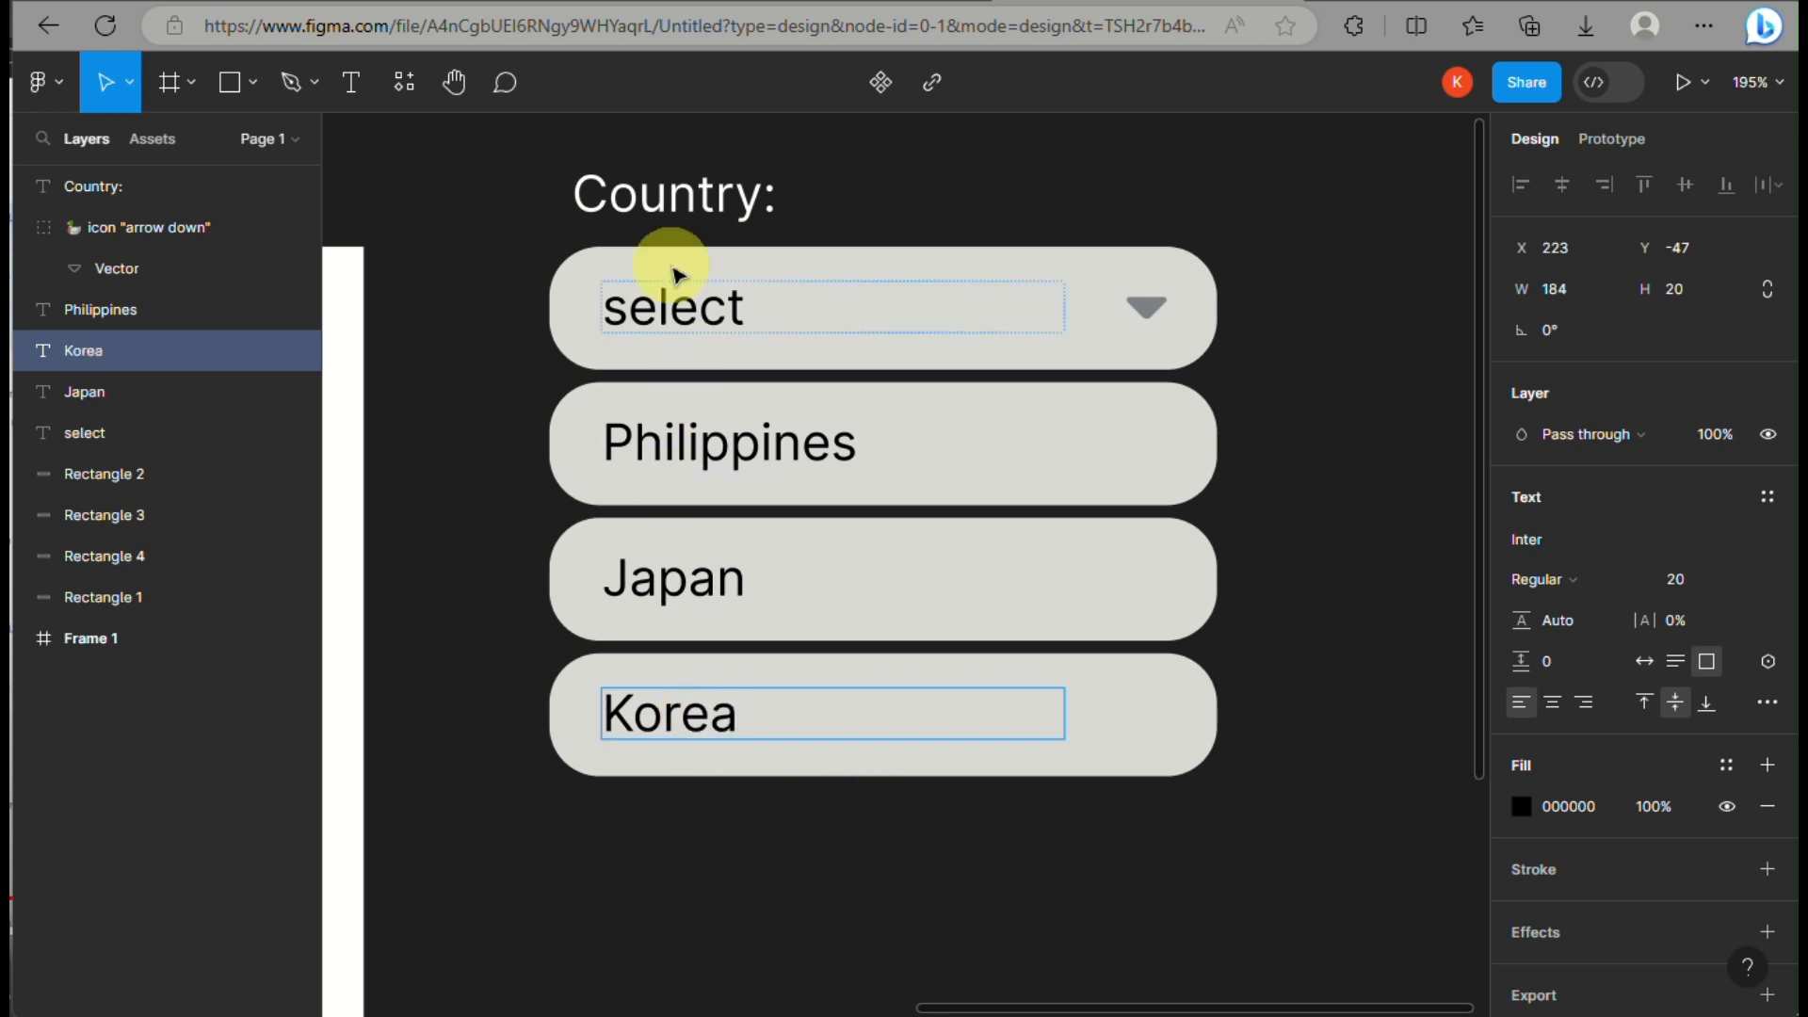
- Change the fill of the "select" placeholder text in the main field to grey 898989
{"action": "left_click", "coordinate": [652, 294]}
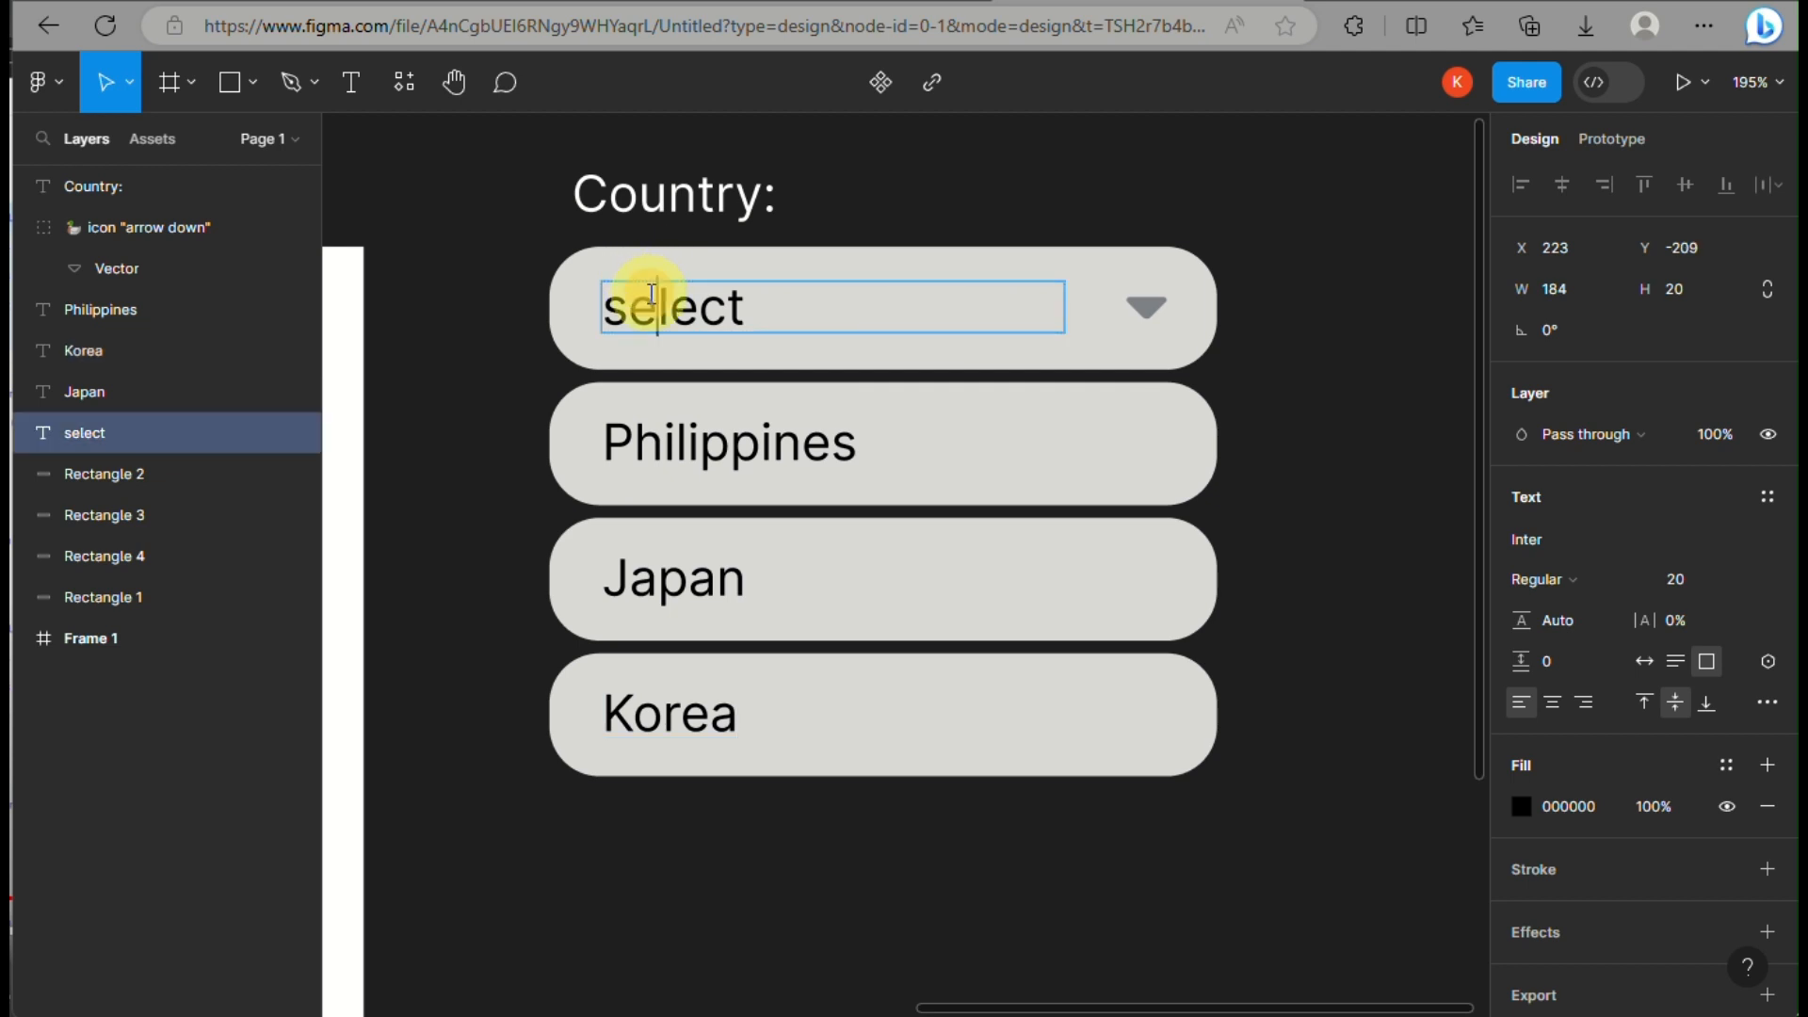
{"action": "double_click", "coordinate": [811, 286]}
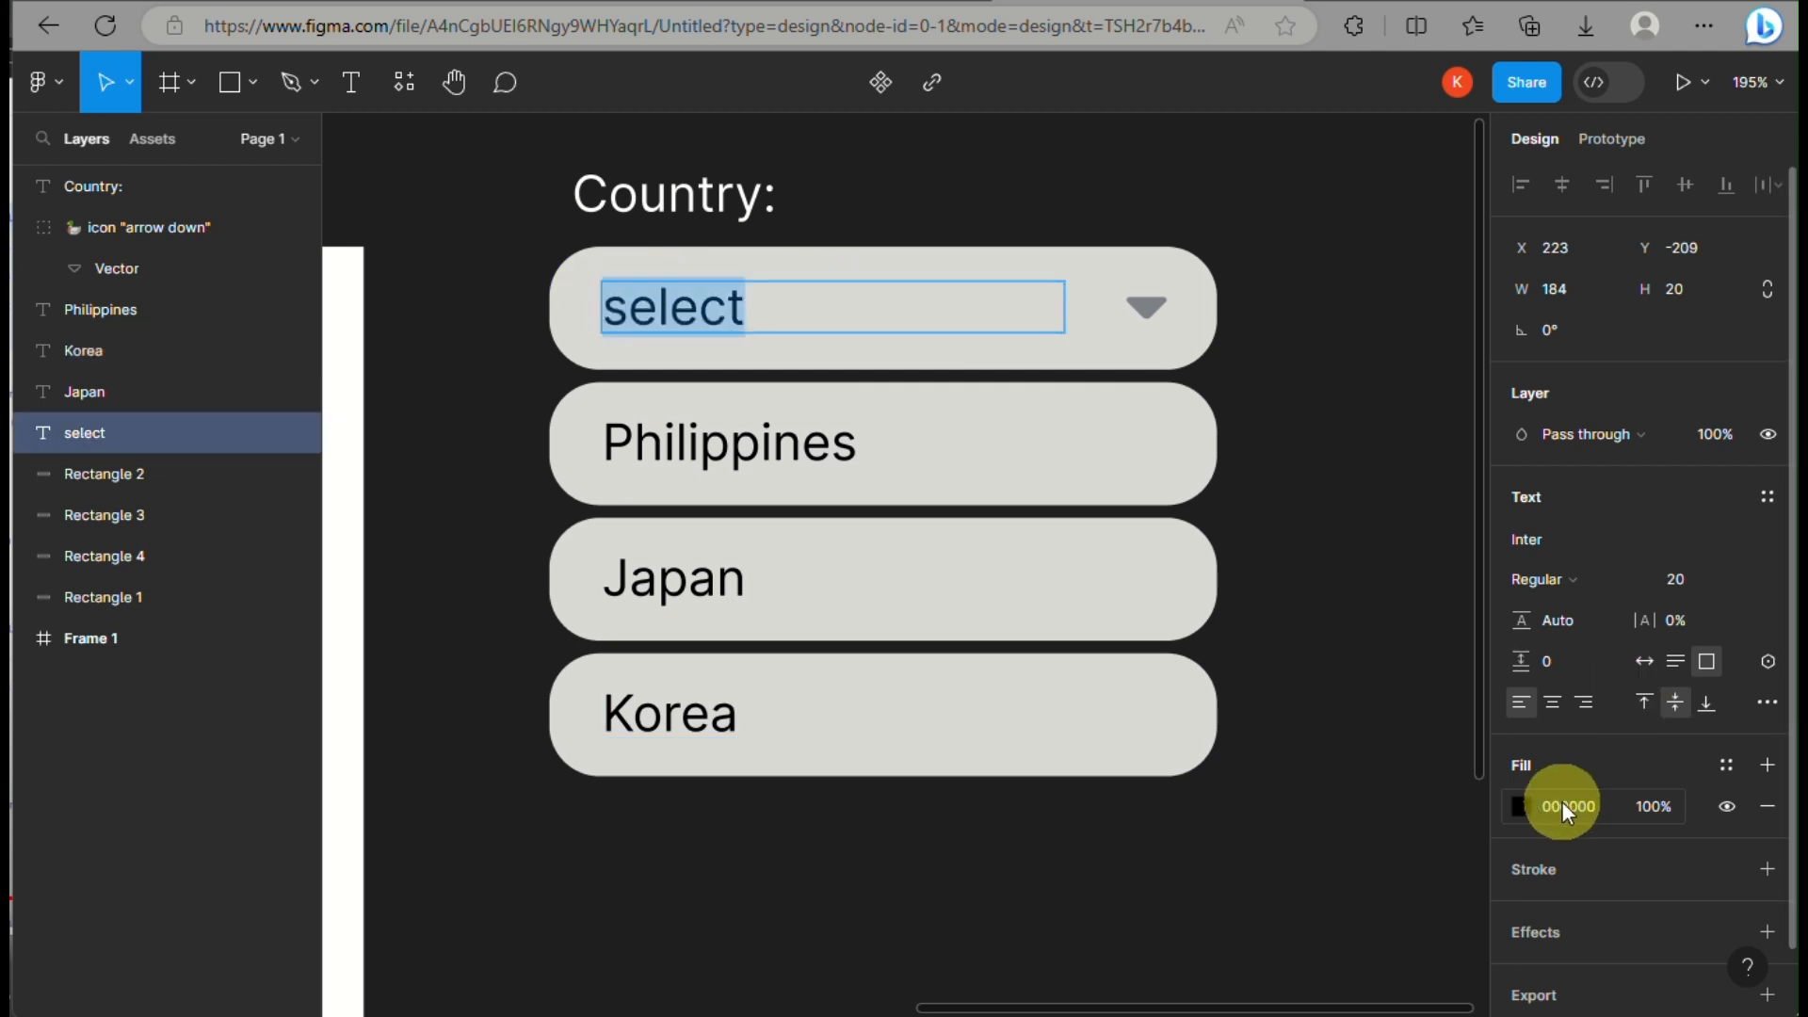
{"action": "left_click", "coordinate": [1658, 807]}
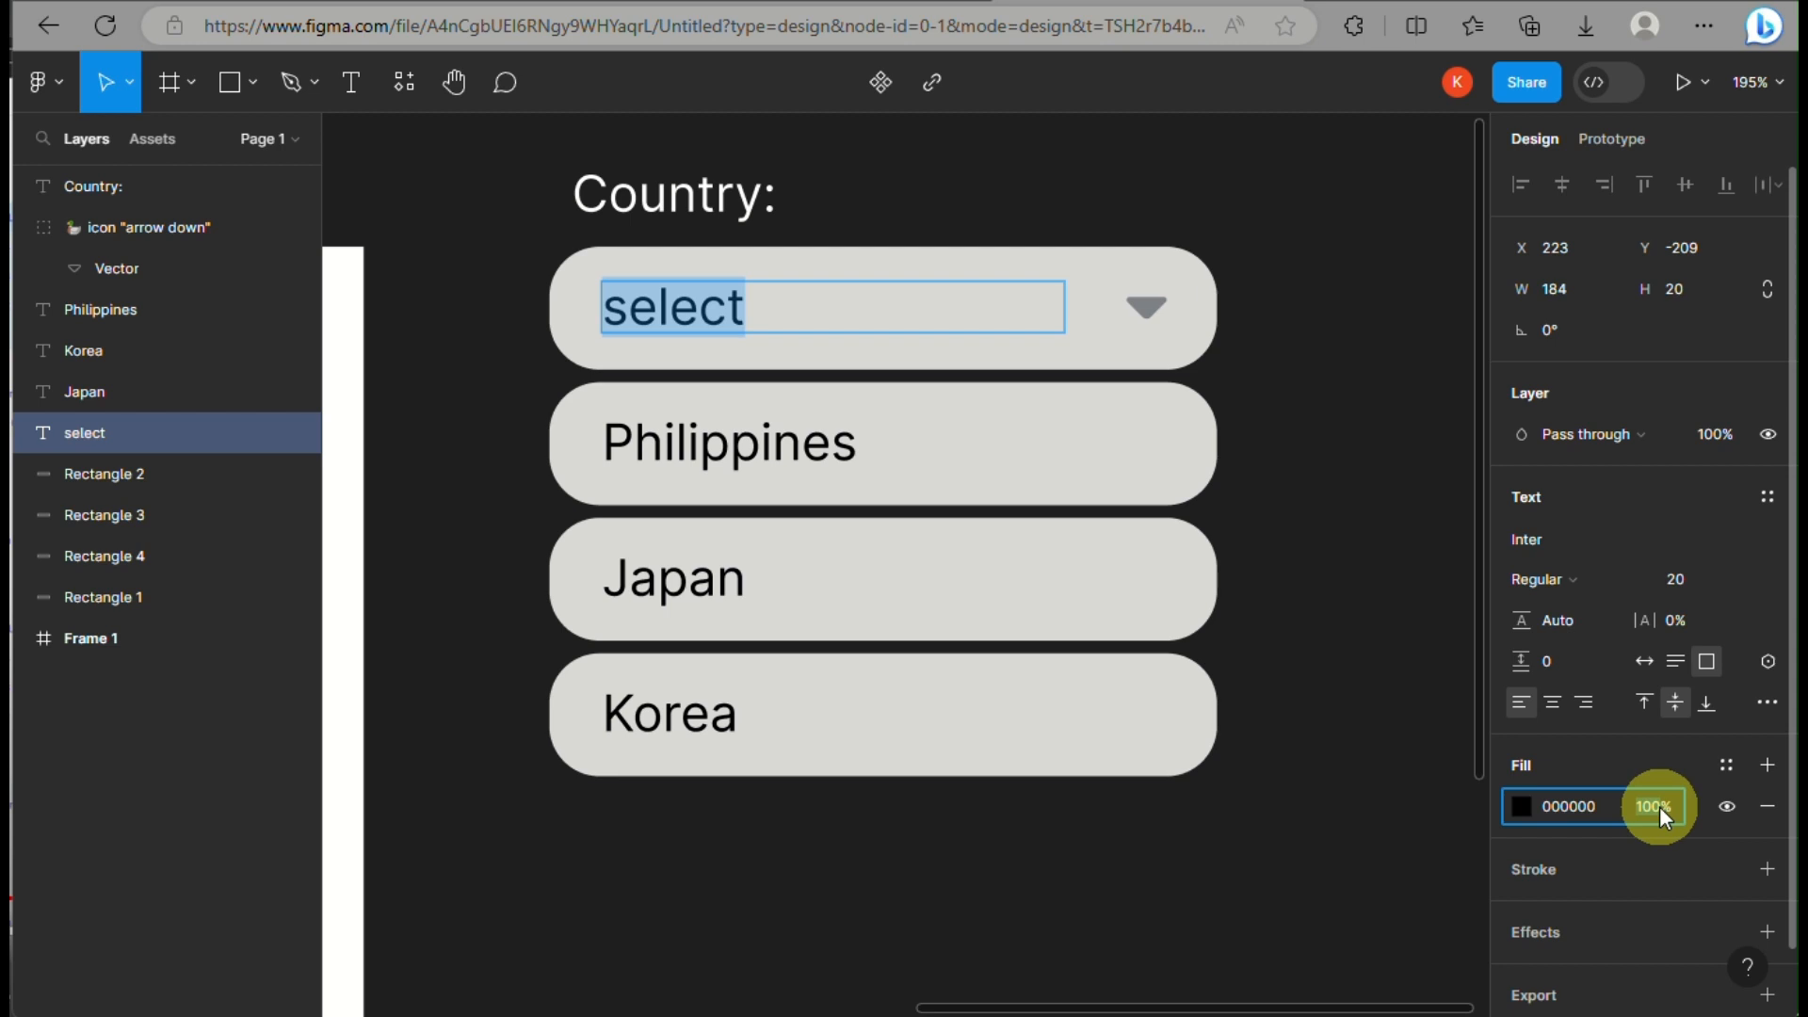
{"action": "left_click", "coordinate": [1522, 806]}
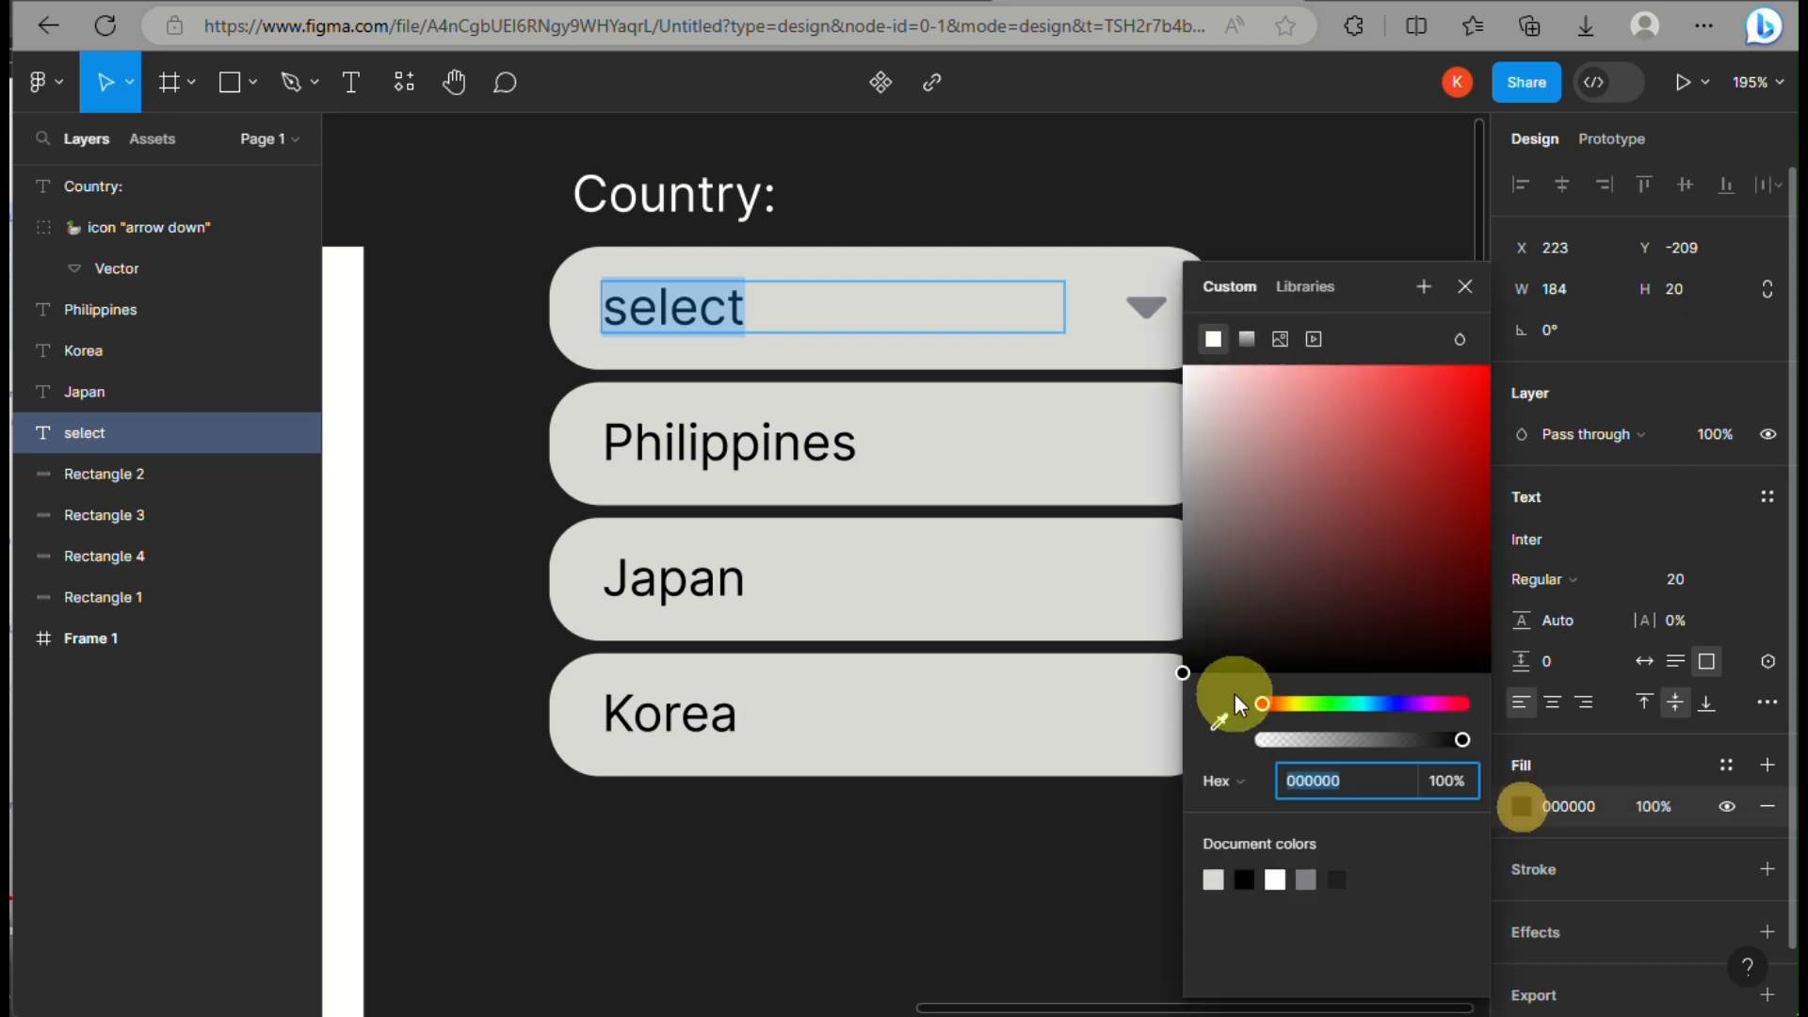
{"action": "left_click_drag", "start_coordinate": [1206, 582], "coordinate": [1142, 517]}
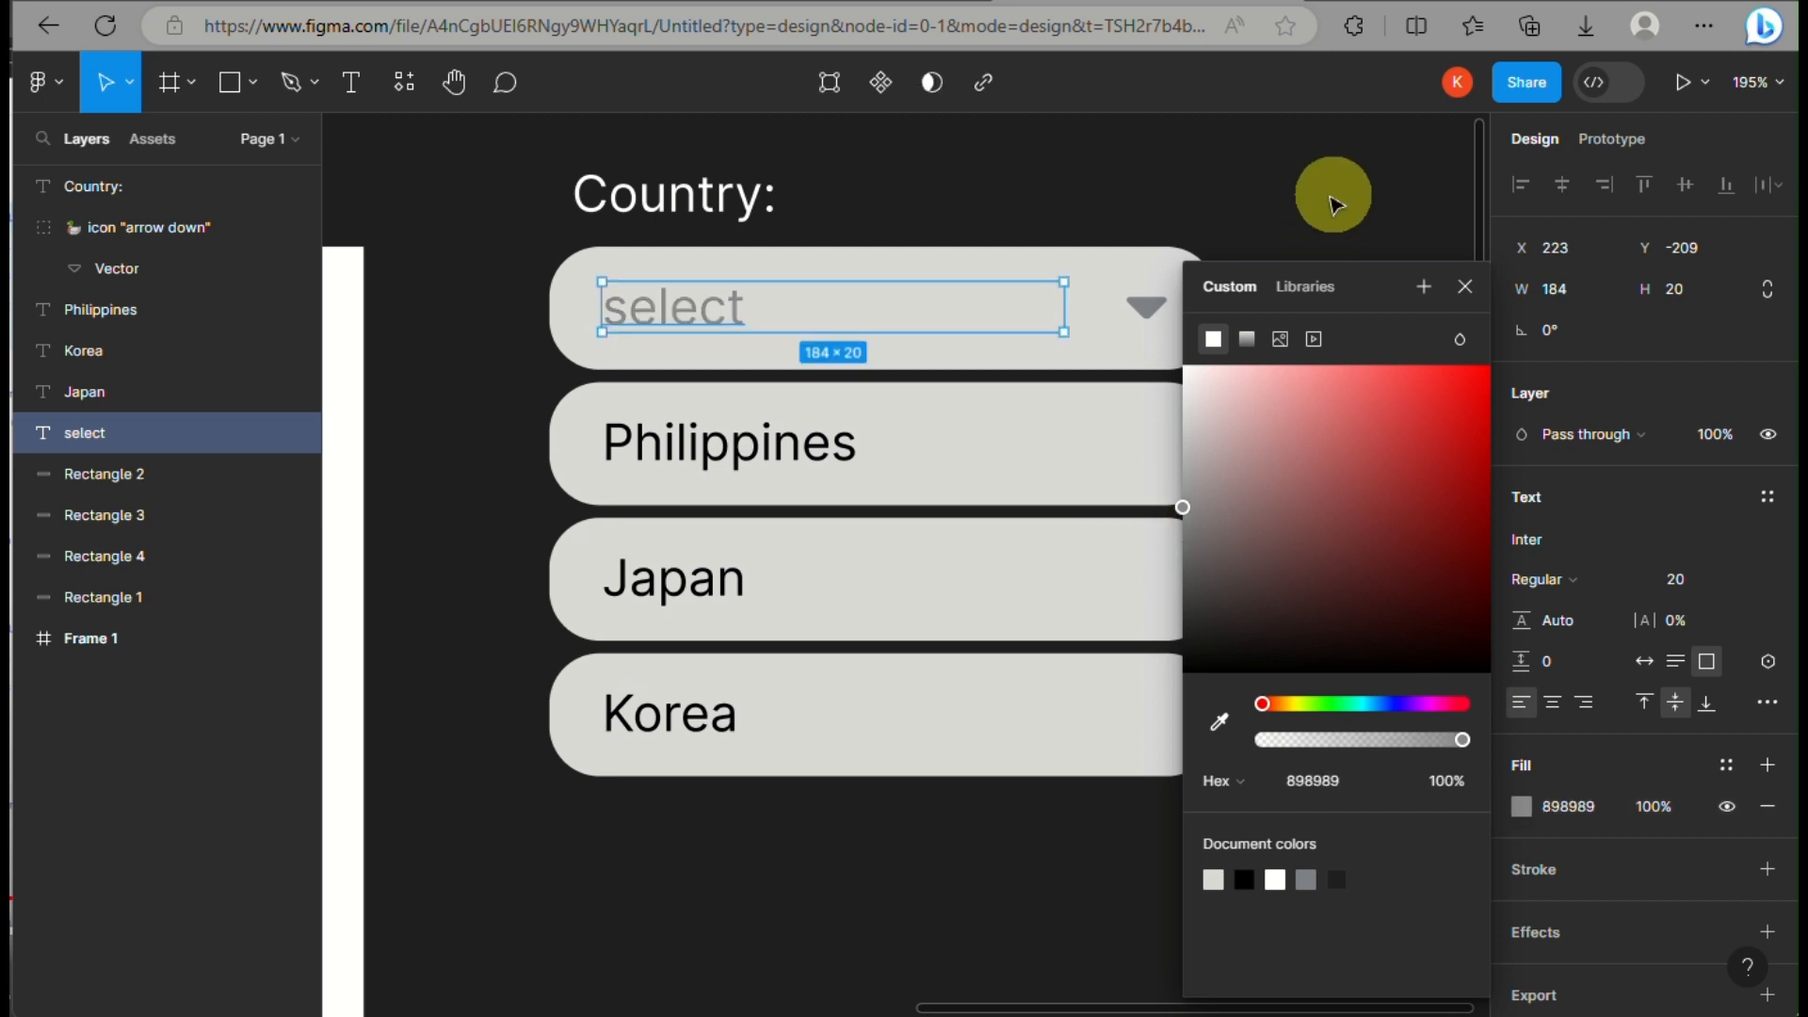
{"action": "left_click", "coordinate": [1462, 287]}
- Turn the "Philippines" text and its rectangle into one component
{"action": "scroll", "coordinate": [980, 371], "scroll_direction": "right", "scroll_amount": 1}
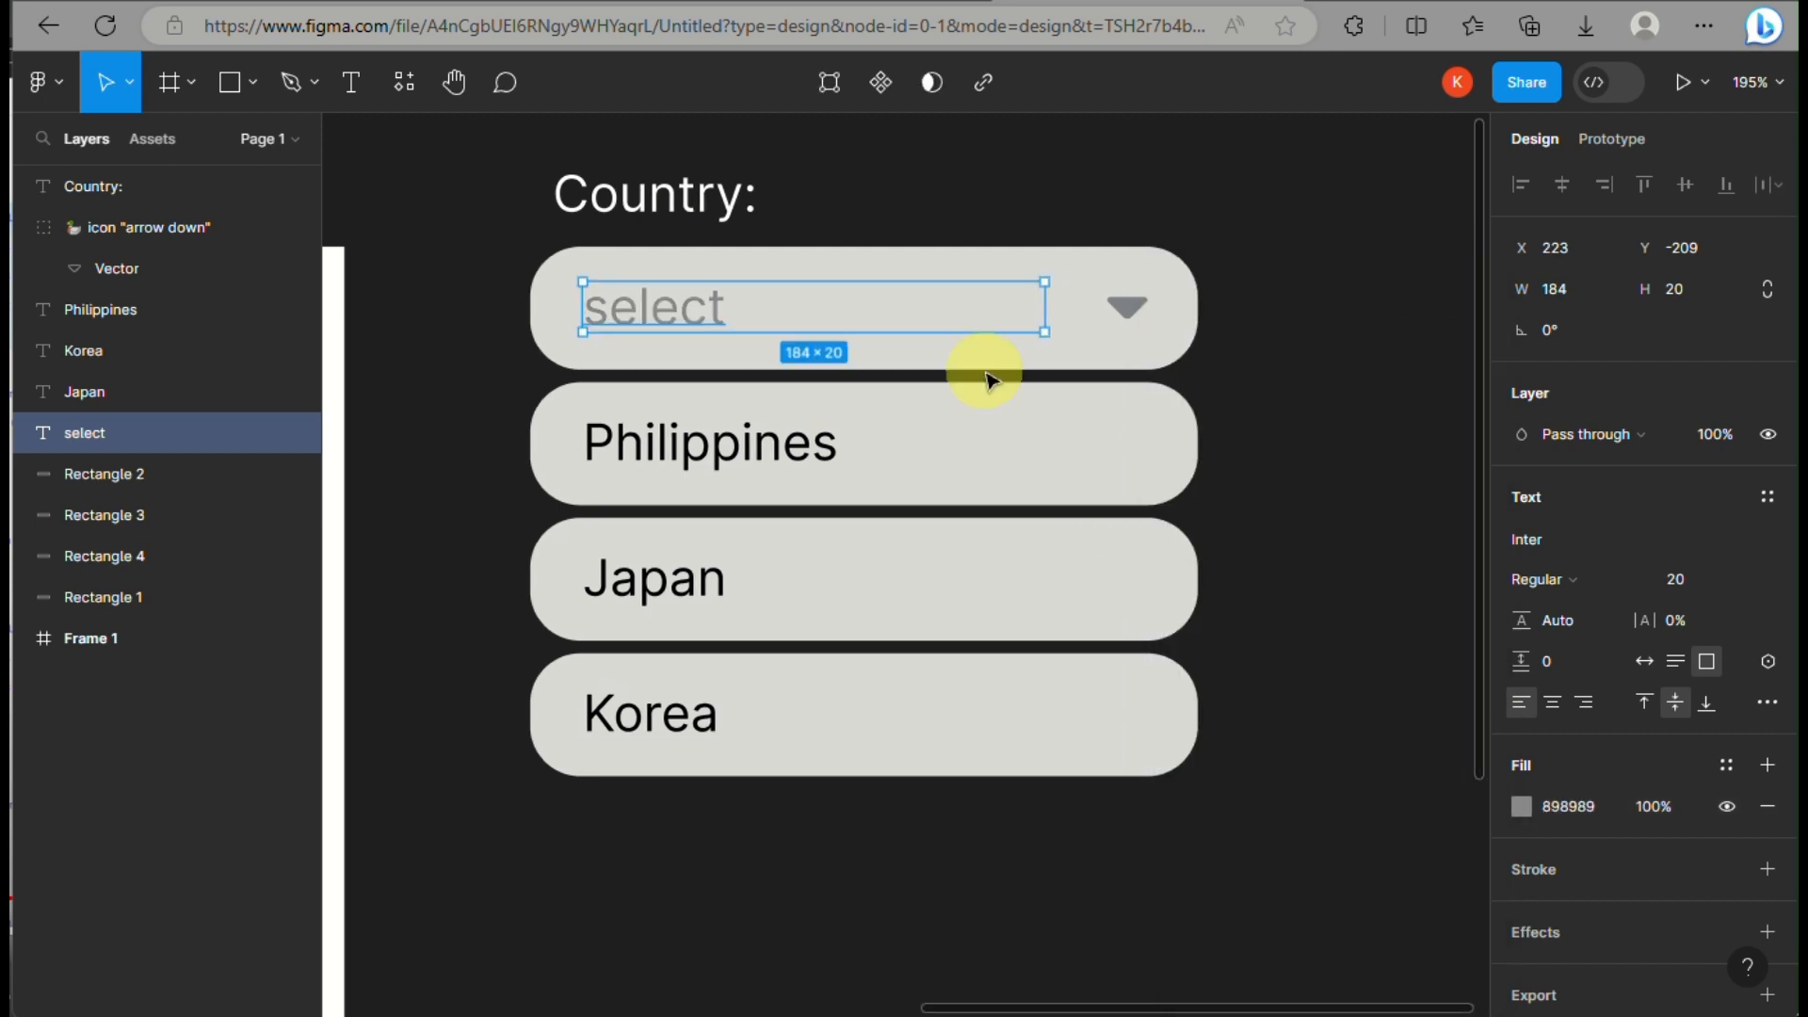
{"action": "scroll", "coordinate": [985, 374], "scroll_direction": "down", "scroll_amount": 2}
{"action": "scroll", "coordinate": [989, 377], "scroll_direction": "down", "scroll_amount": 5}
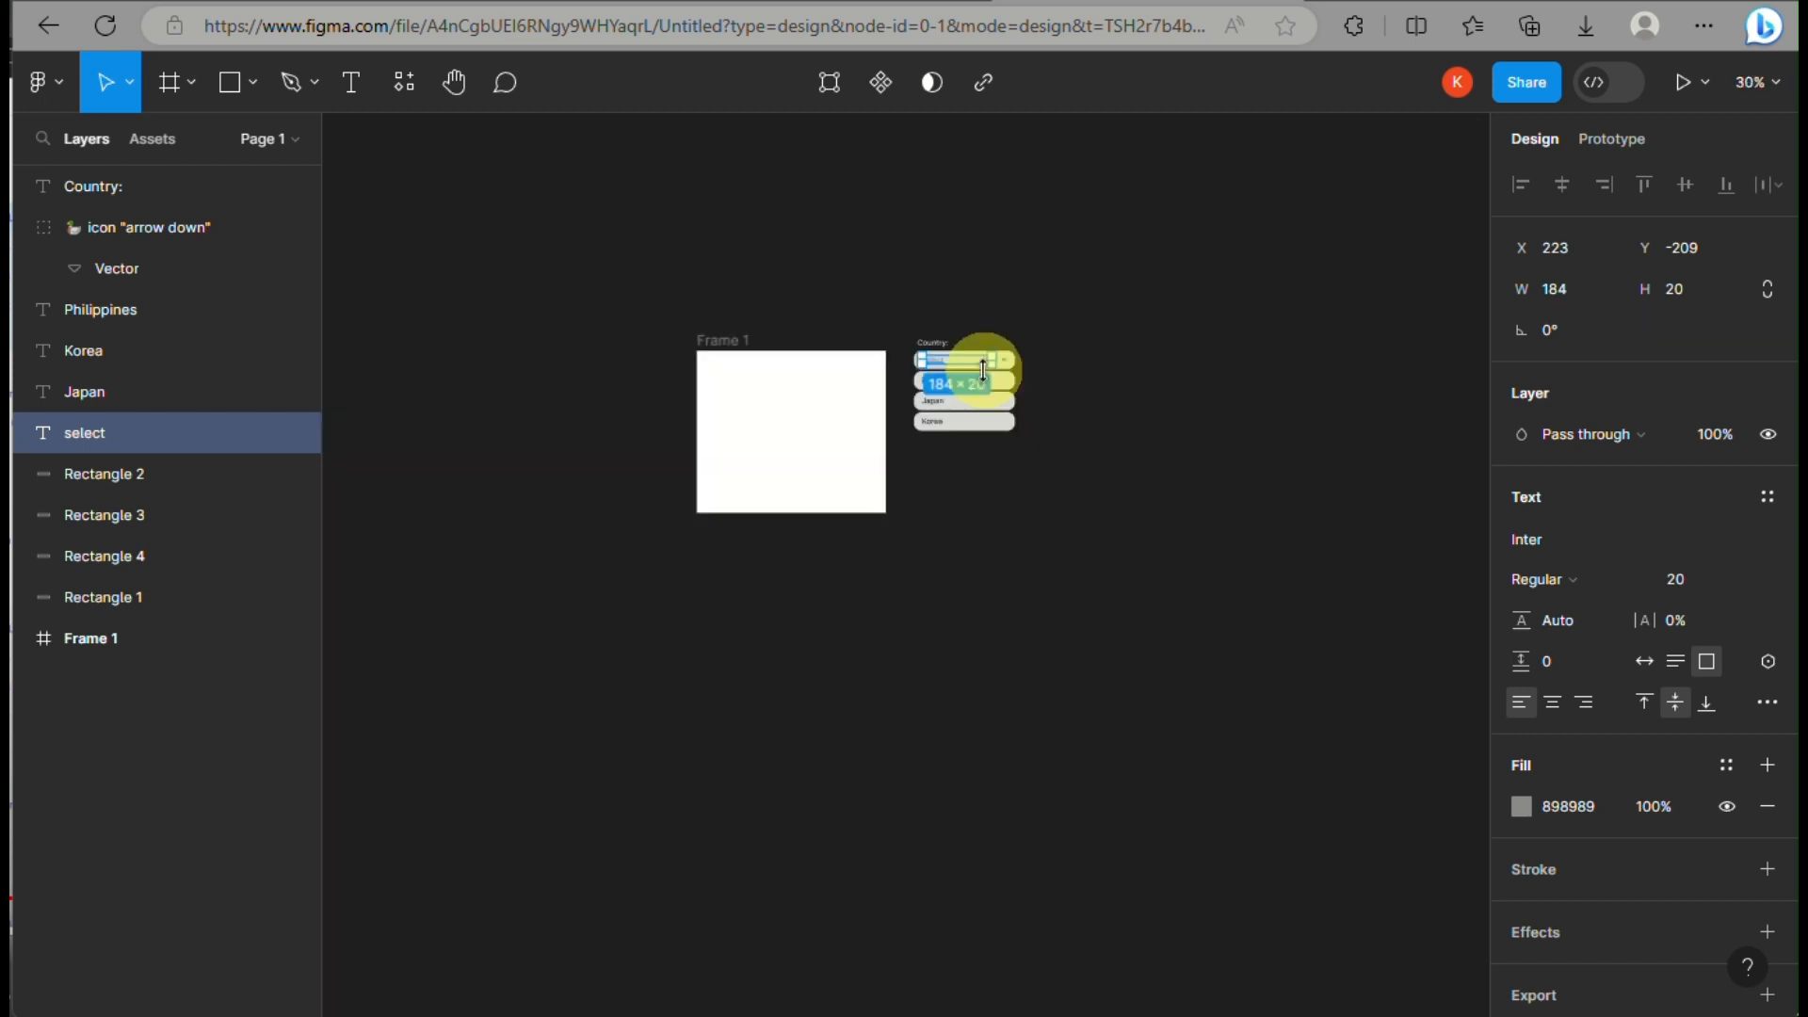
{"action": "scroll", "coordinate": [986, 370], "scroll_direction": "up", "scroll_amount": 5}
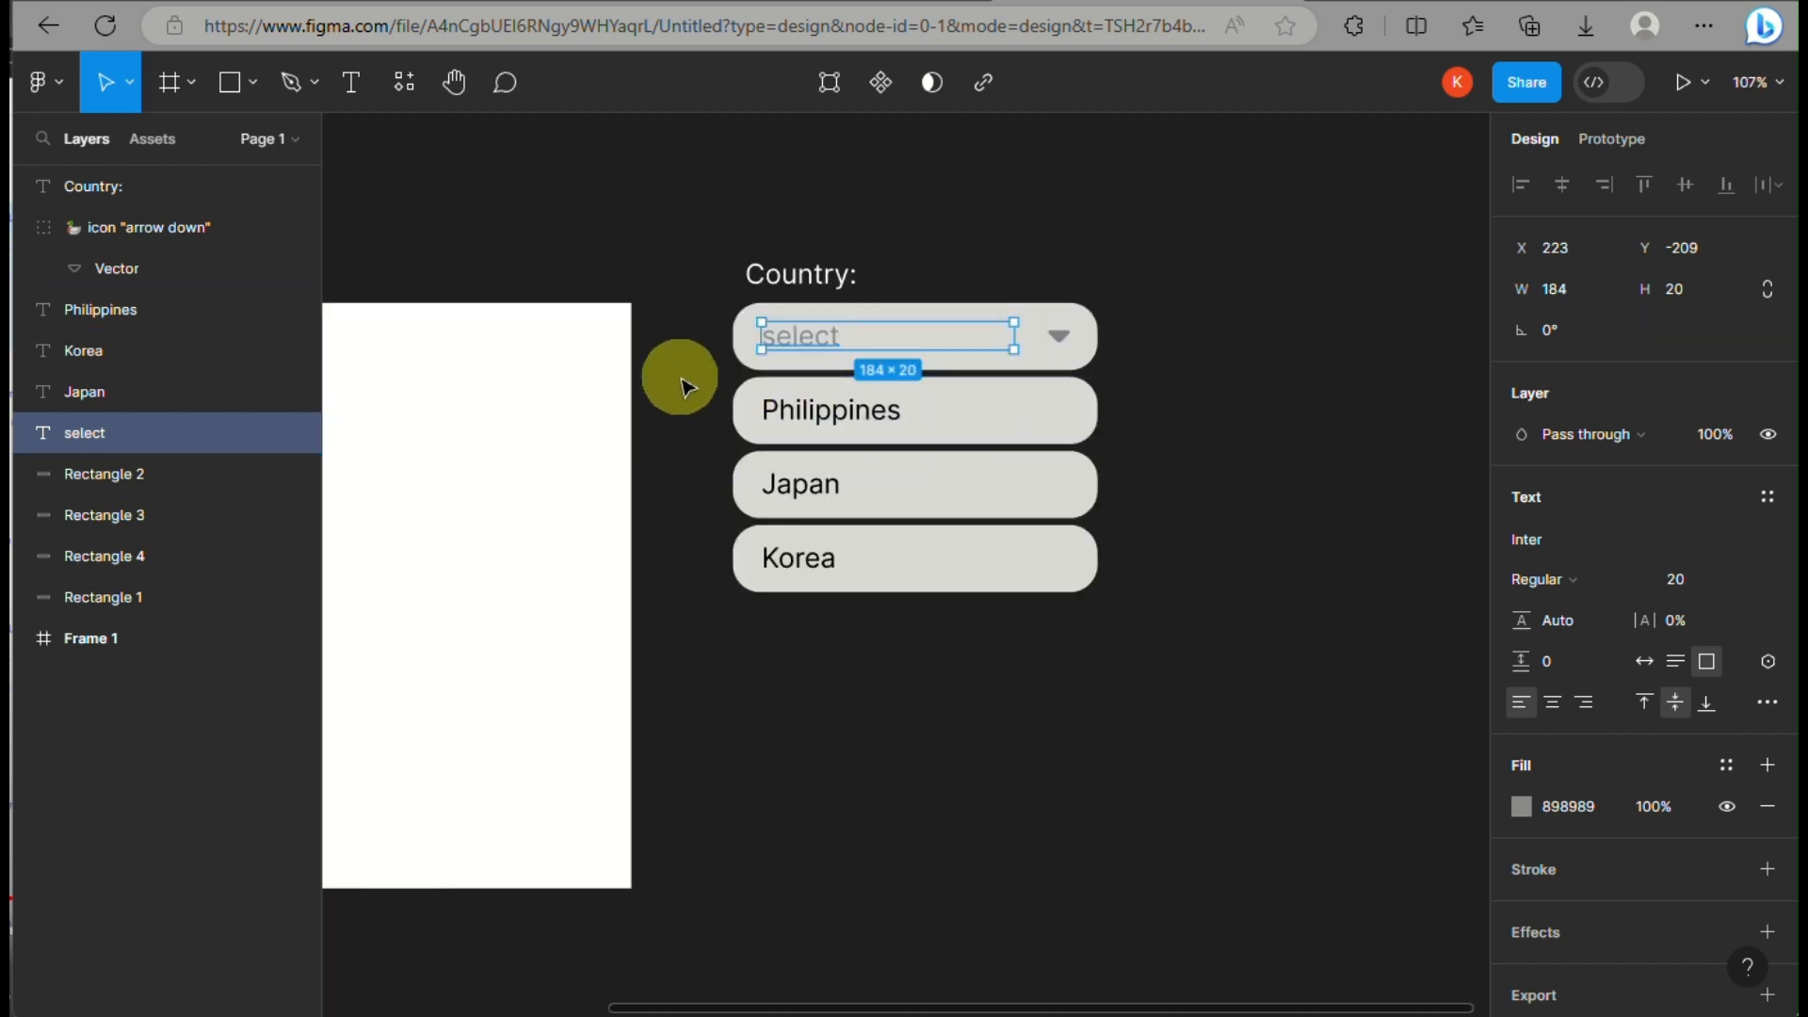
{"action": "left_click_drag", "start_coordinate": [680, 377], "coordinate": [958, 433]}
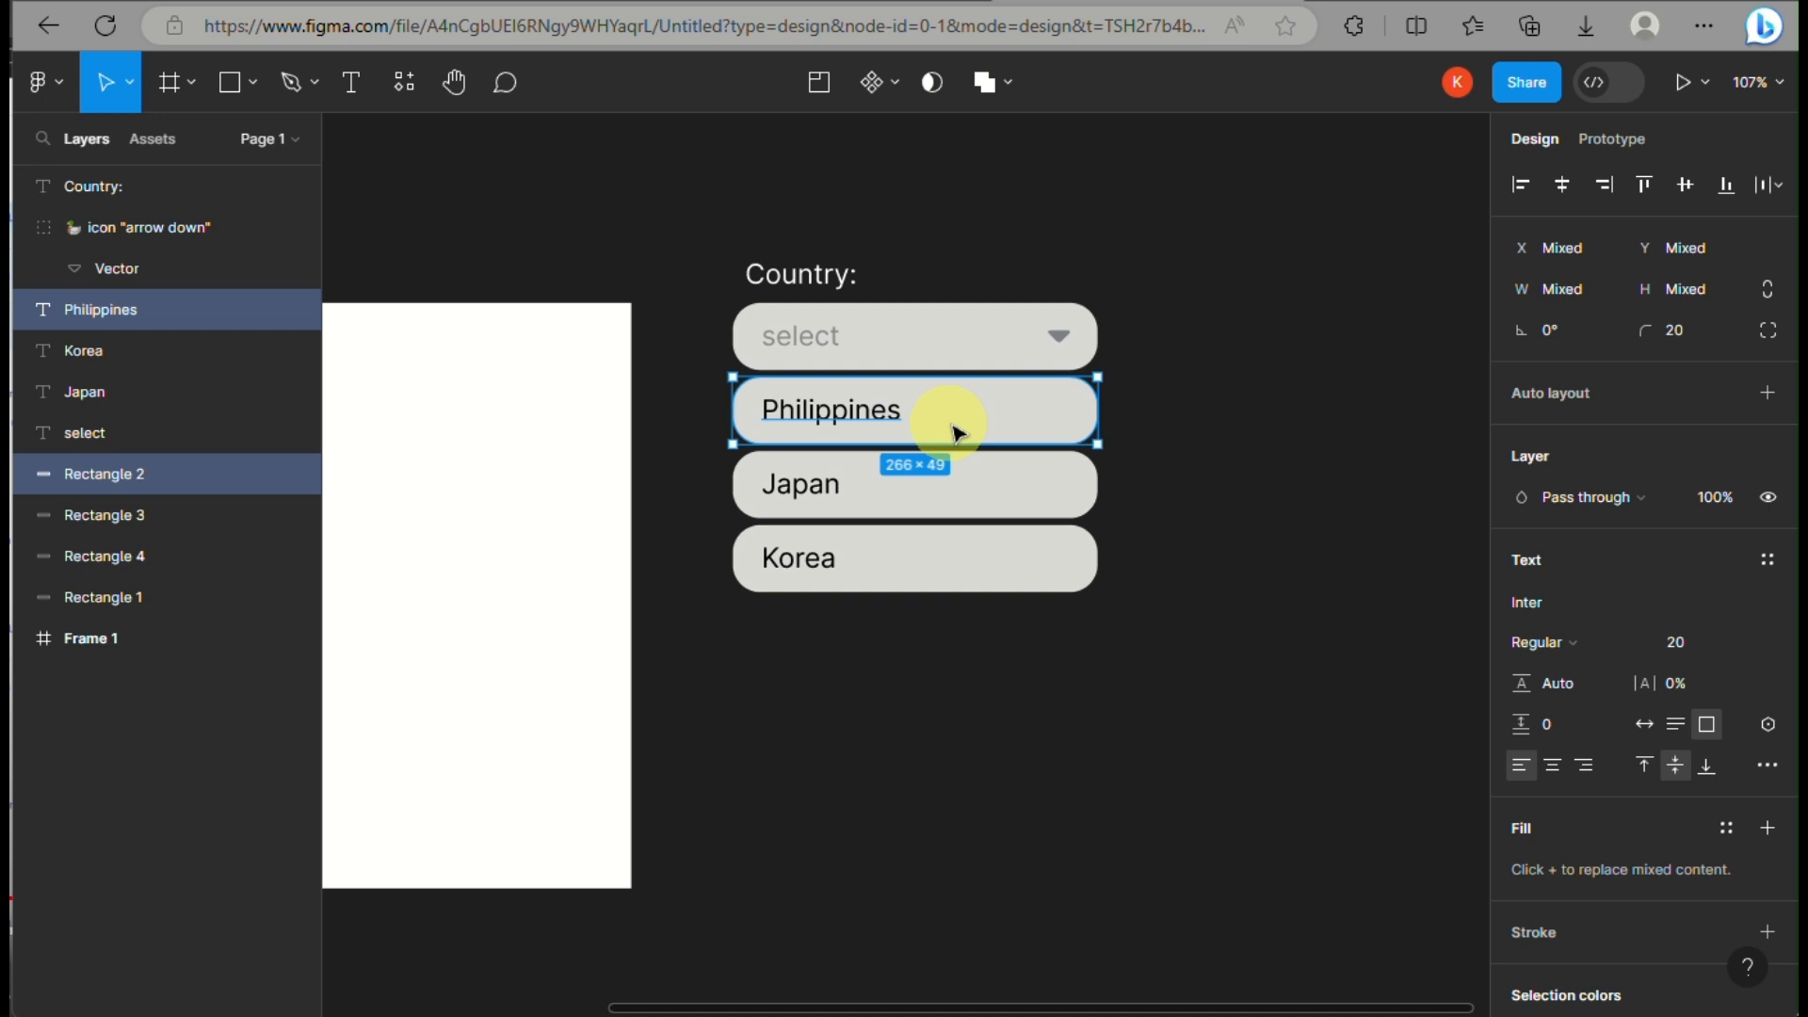
{"action": "left_click", "coordinate": [876, 83]}
- Create one component from the "Japan" text and its rectangle, and another from the "Korea" text and its rectangle
{"action": "left_click_drag", "start_coordinate": [719, 476], "coordinate": [937, 499]}
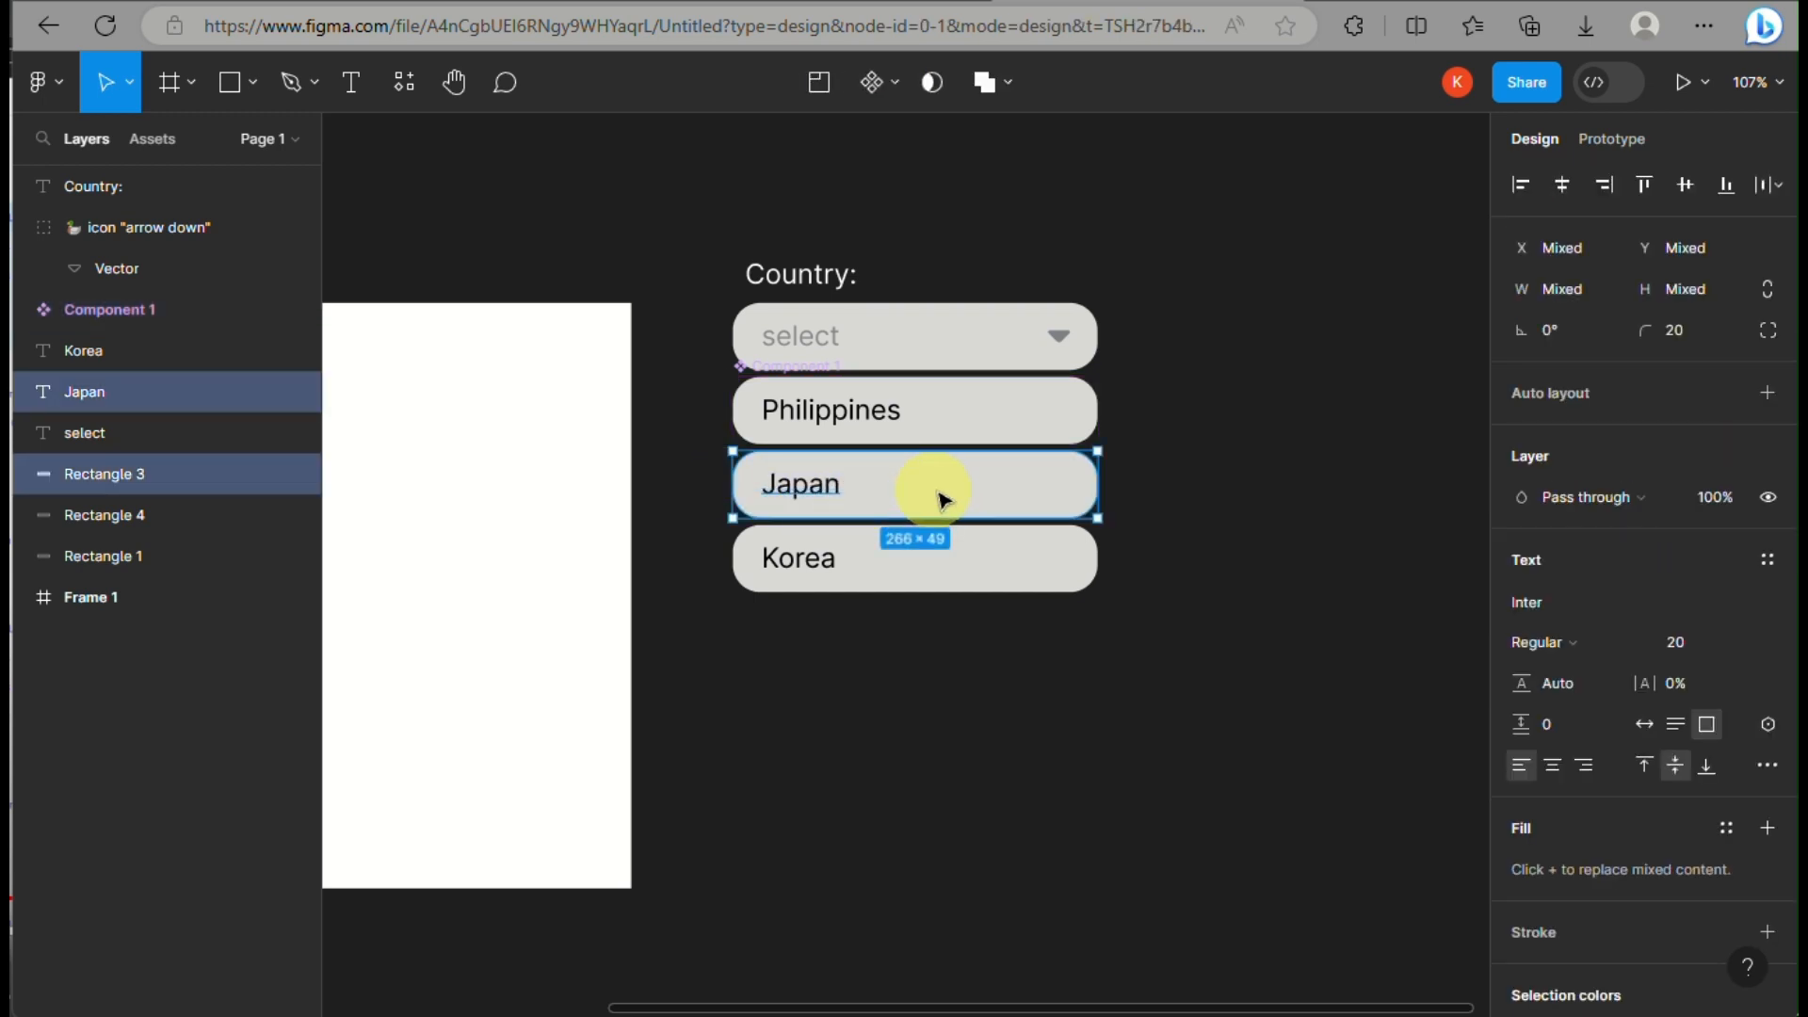
{"action": "left_click", "coordinate": [869, 68]}
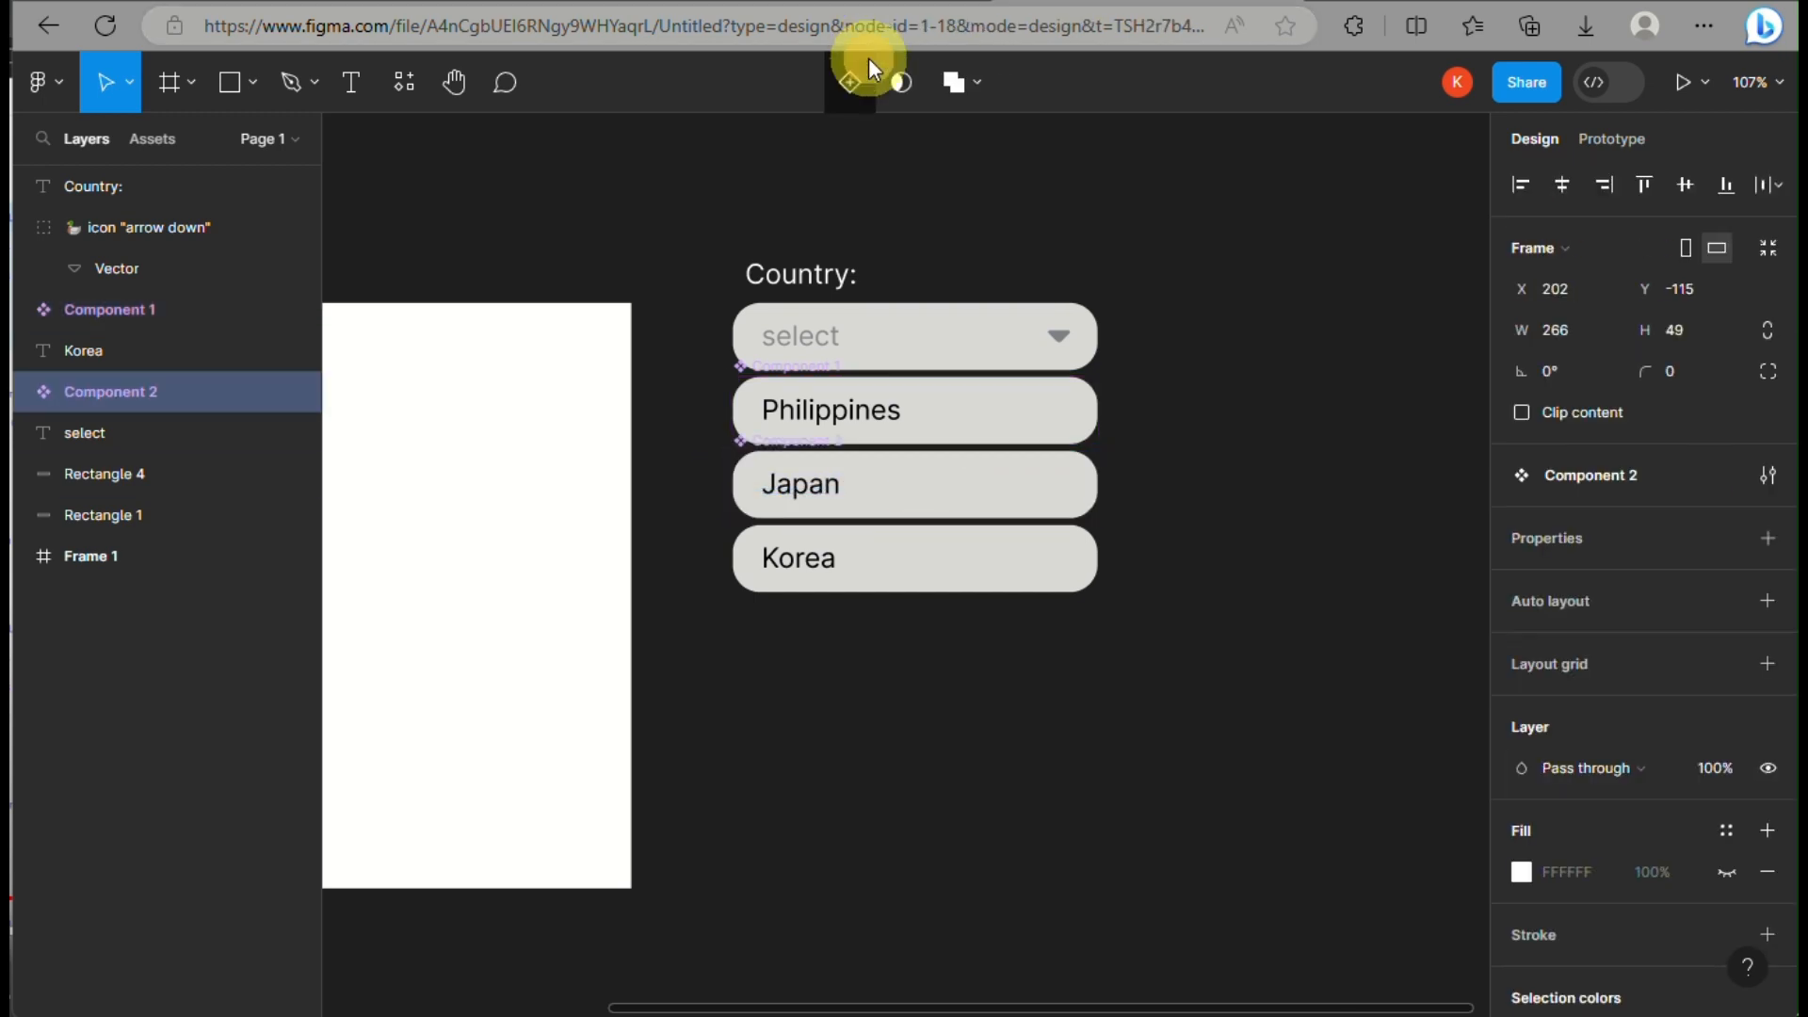
{"action": "left_click", "coordinate": [735, 557]}
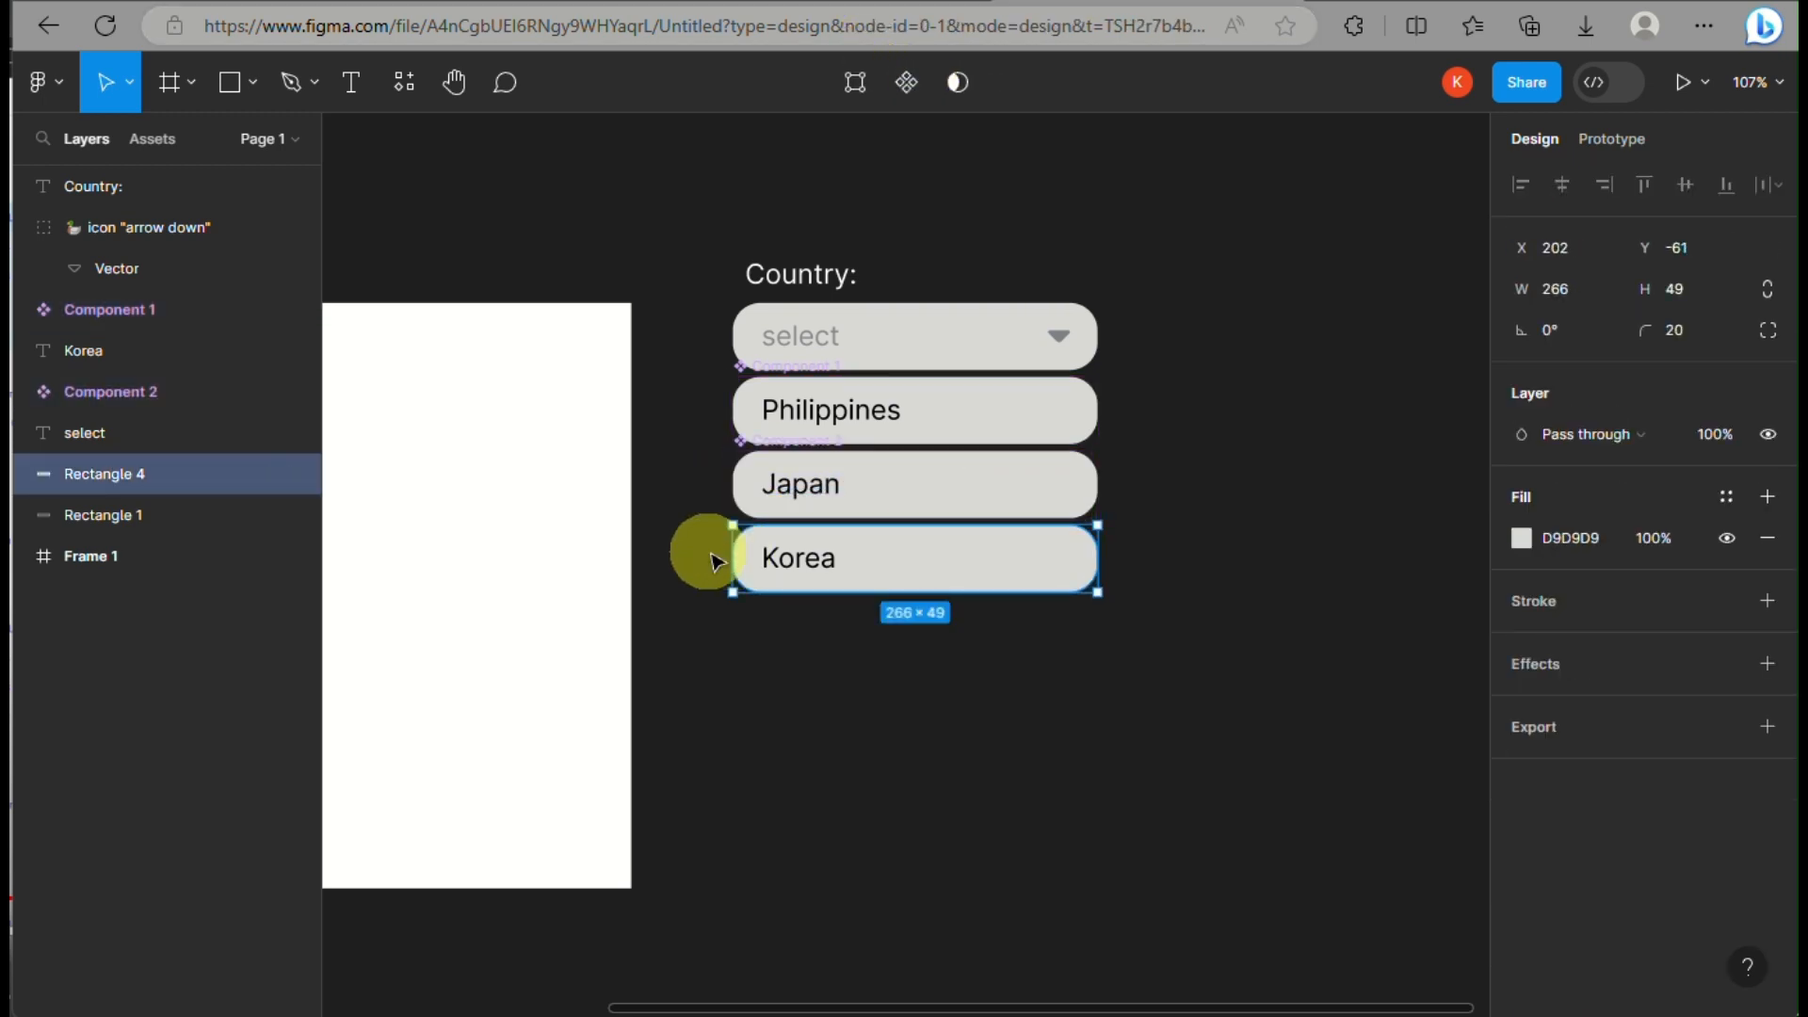
{"action": "left_click", "coordinate": [1059, 595], "text": "shift"}
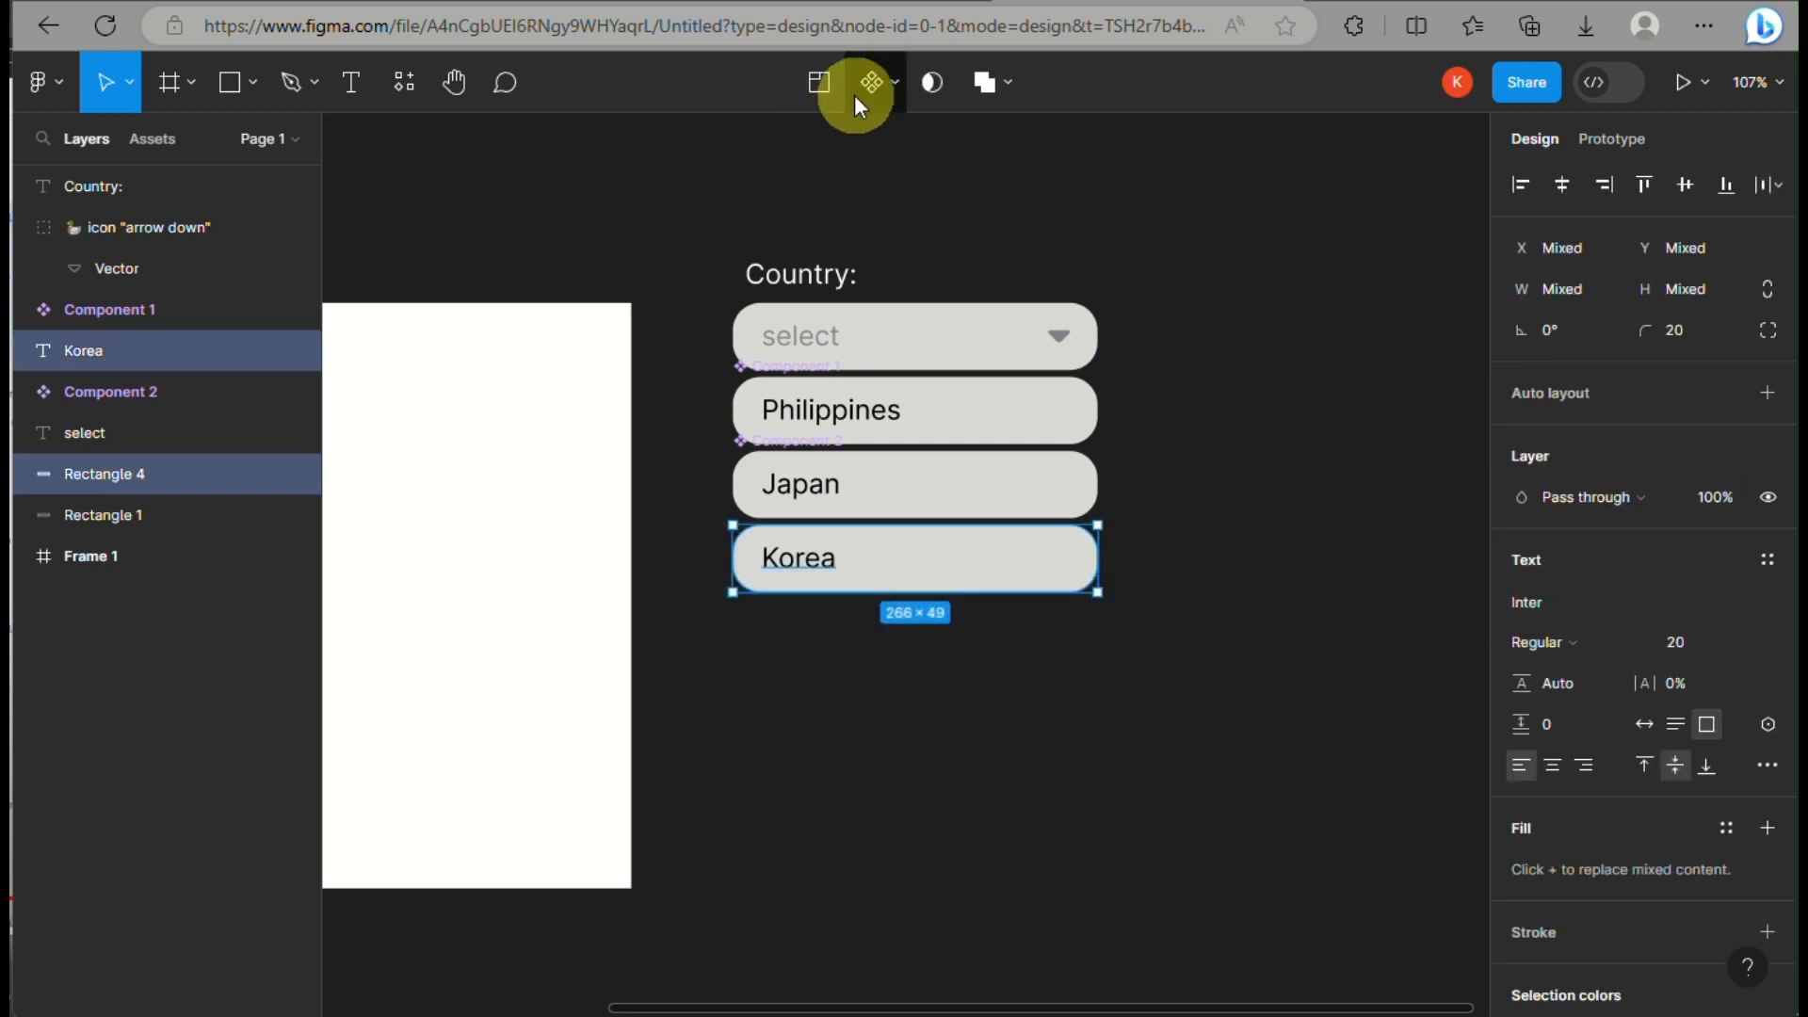
{"action": "left_click", "coordinate": [861, 81]}
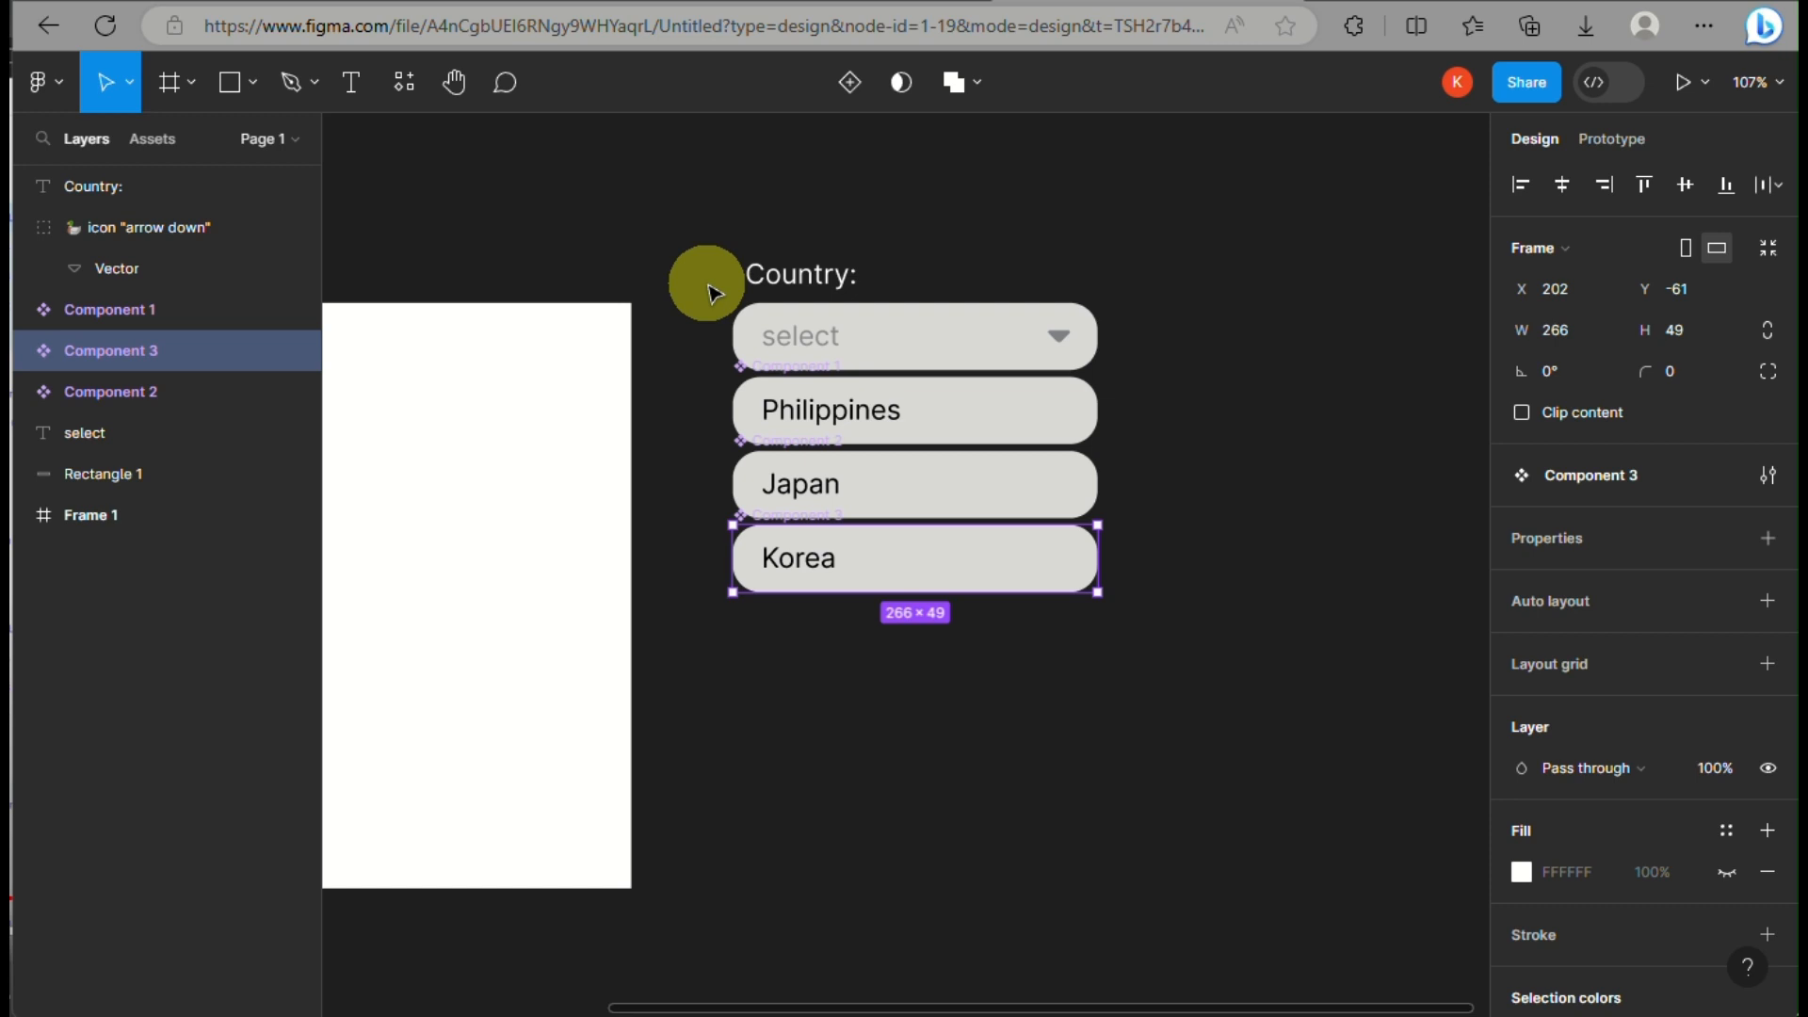
- Combine the "Country:" label, the select field's rectangle, its placeholder text and the arrow icon into a component
{"action": "left_click_drag", "start_coordinate": [718, 254], "coordinate": [1145, 336]}
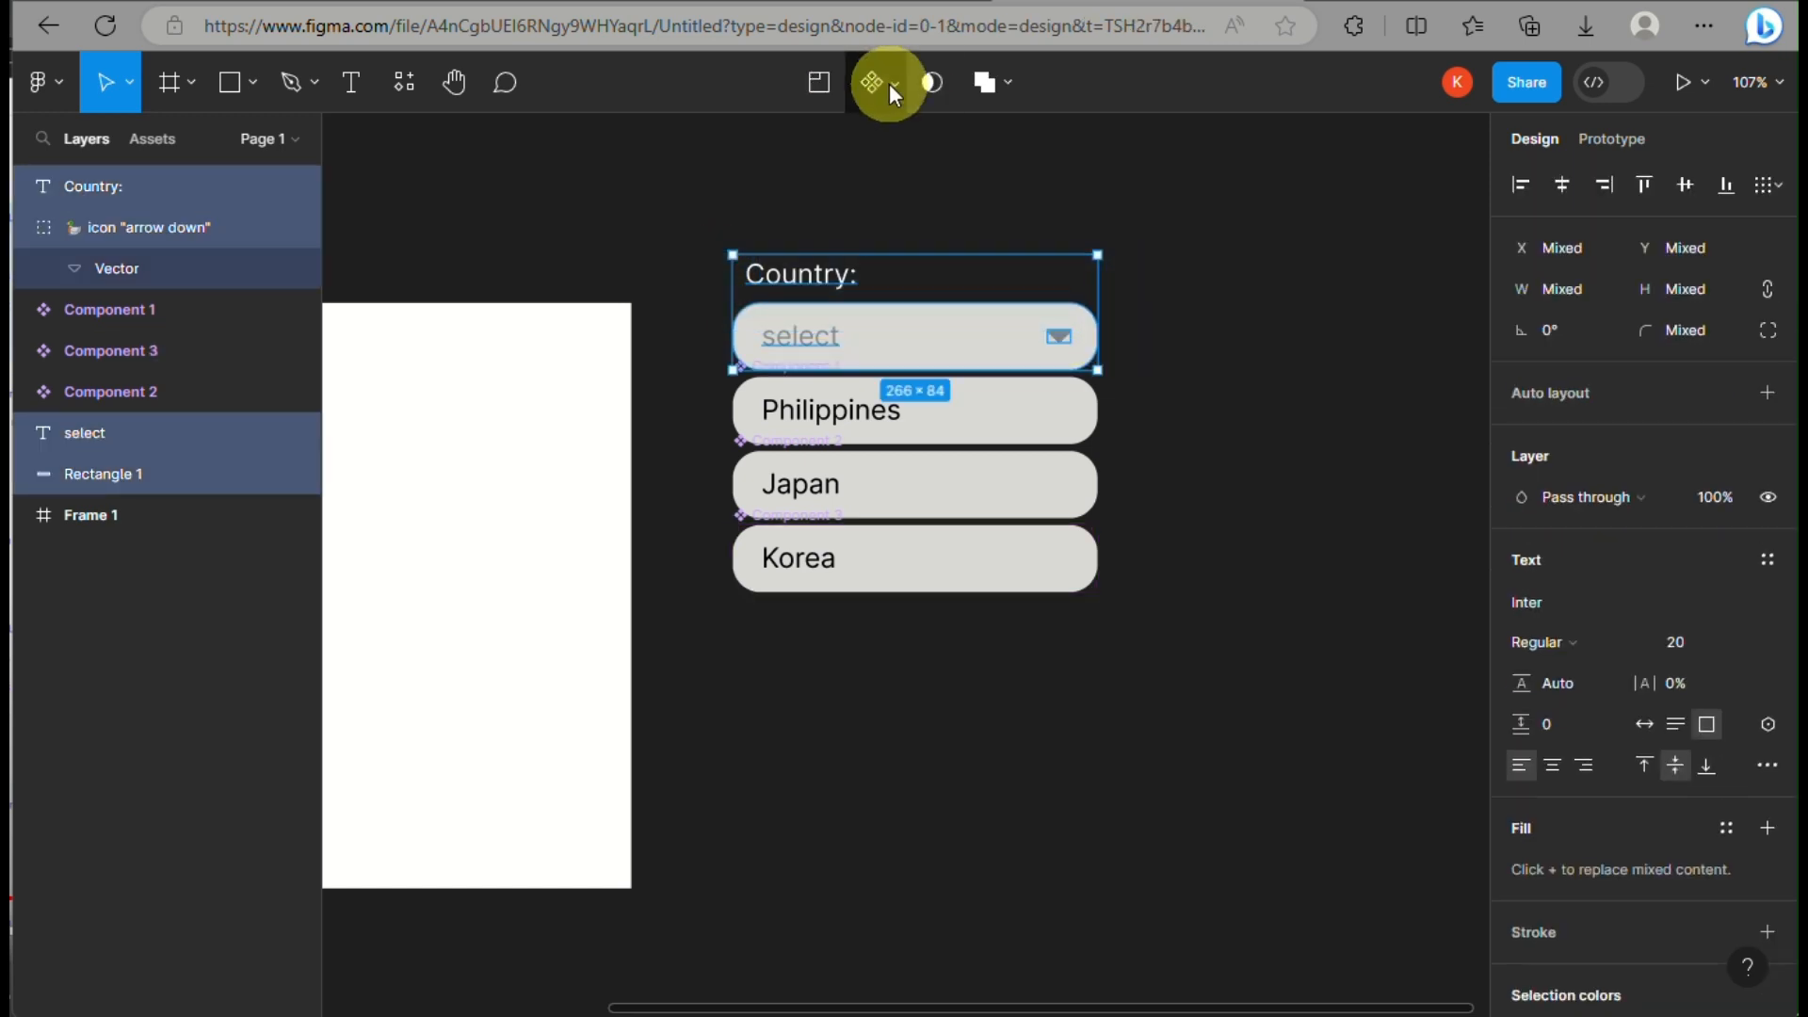
{"action": "left_click", "coordinate": [872, 83]}
{"action": "left_click", "coordinate": [693, 188]}
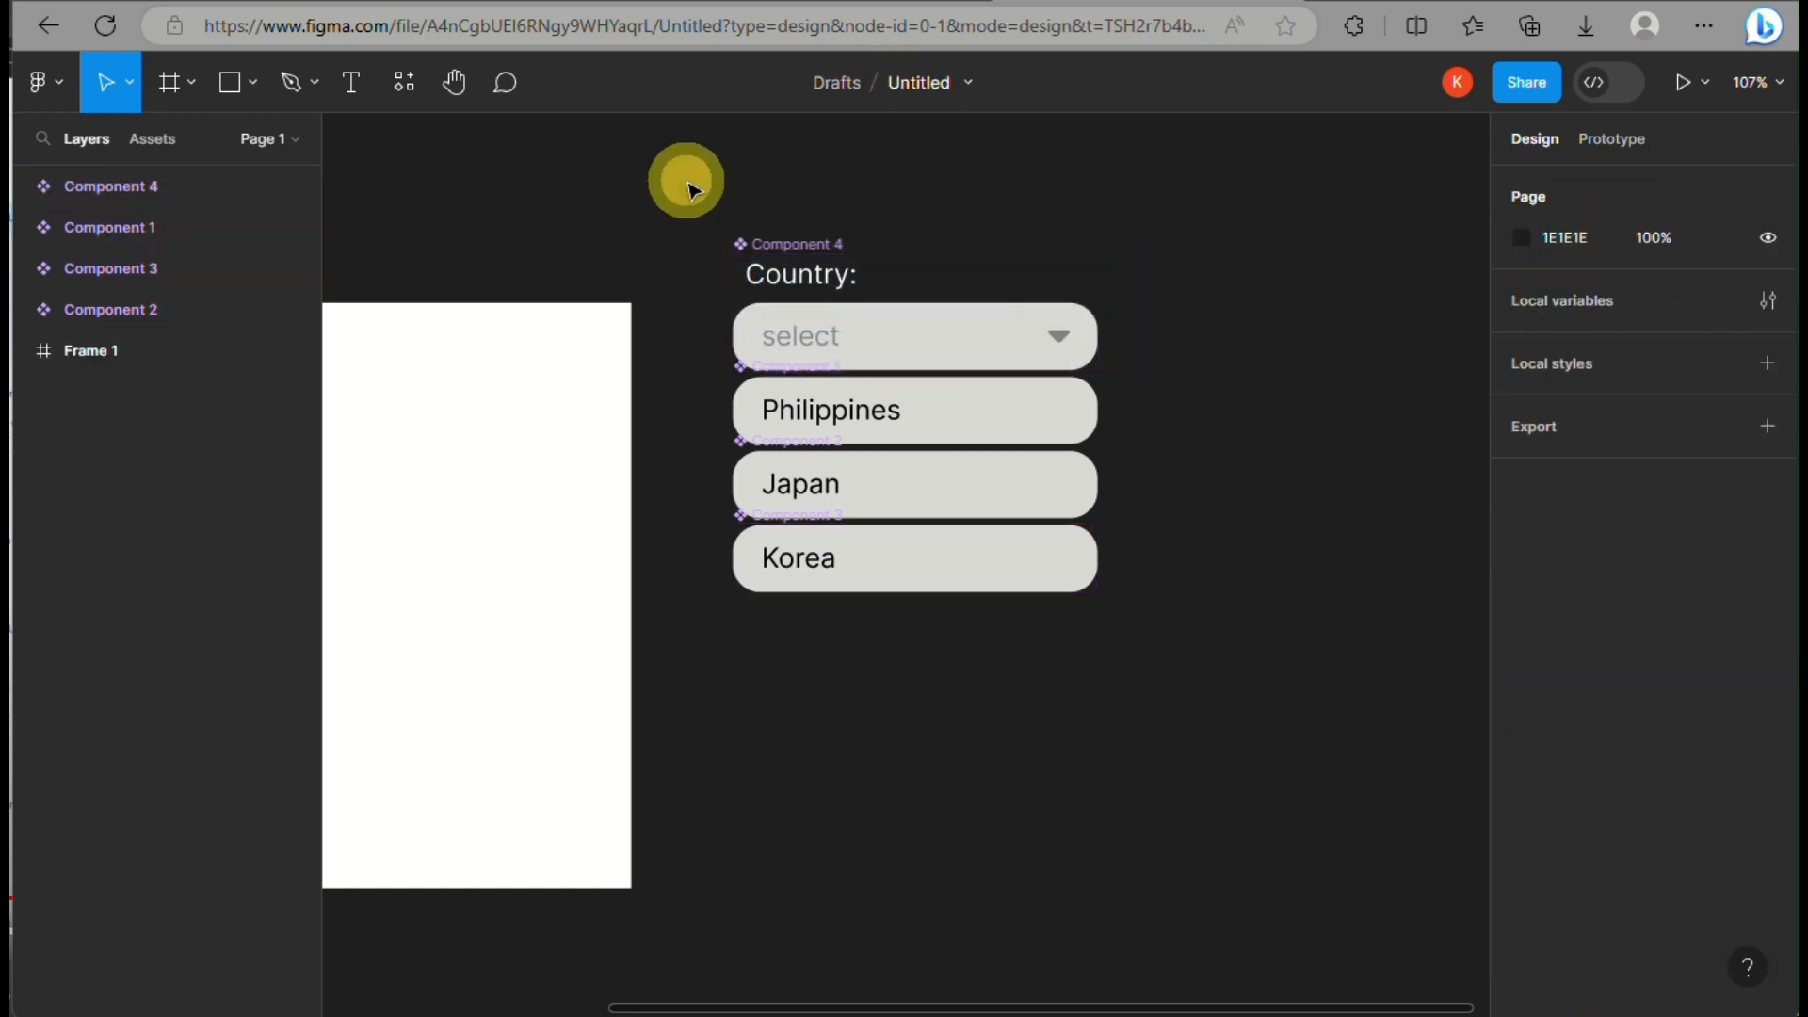
- Combine the "Country:" select field component and the Philippines, Japan and Korea option components into one parent component
{"action": "left_click_drag", "start_coordinate": [693, 189], "coordinate": [1121, 646]}
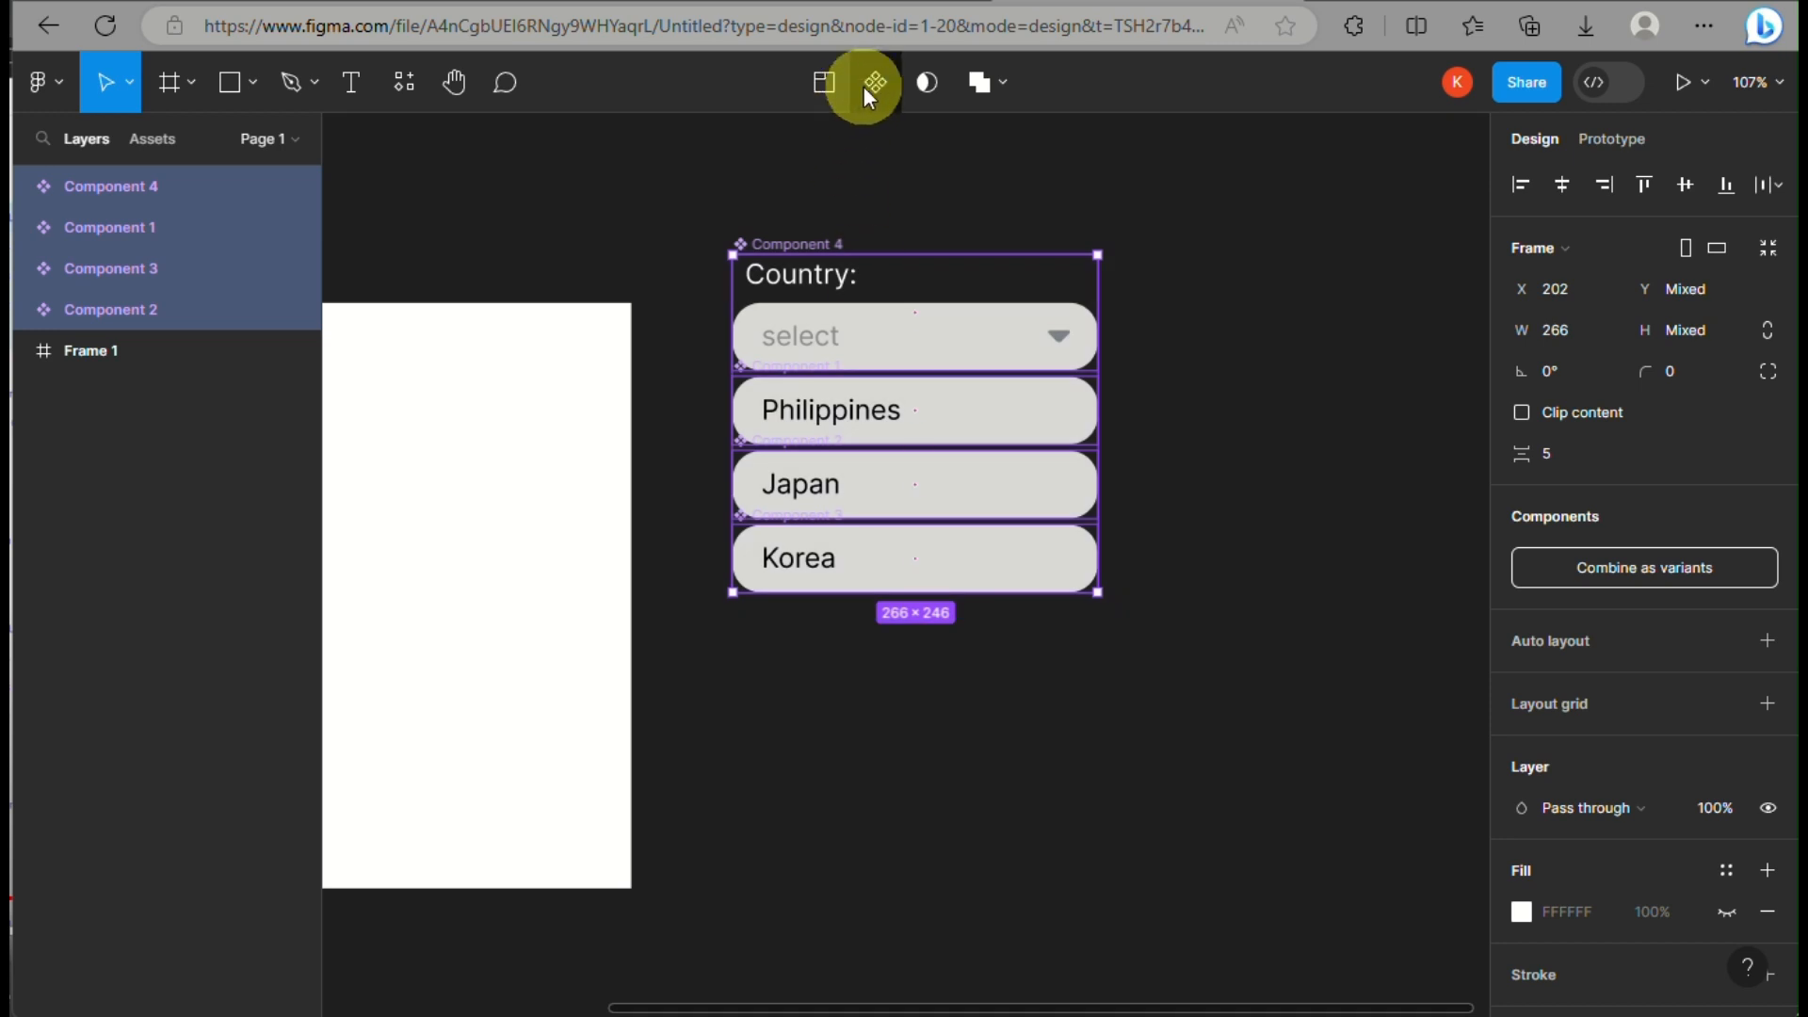
{"action": "left_click", "coordinate": [864, 89]}
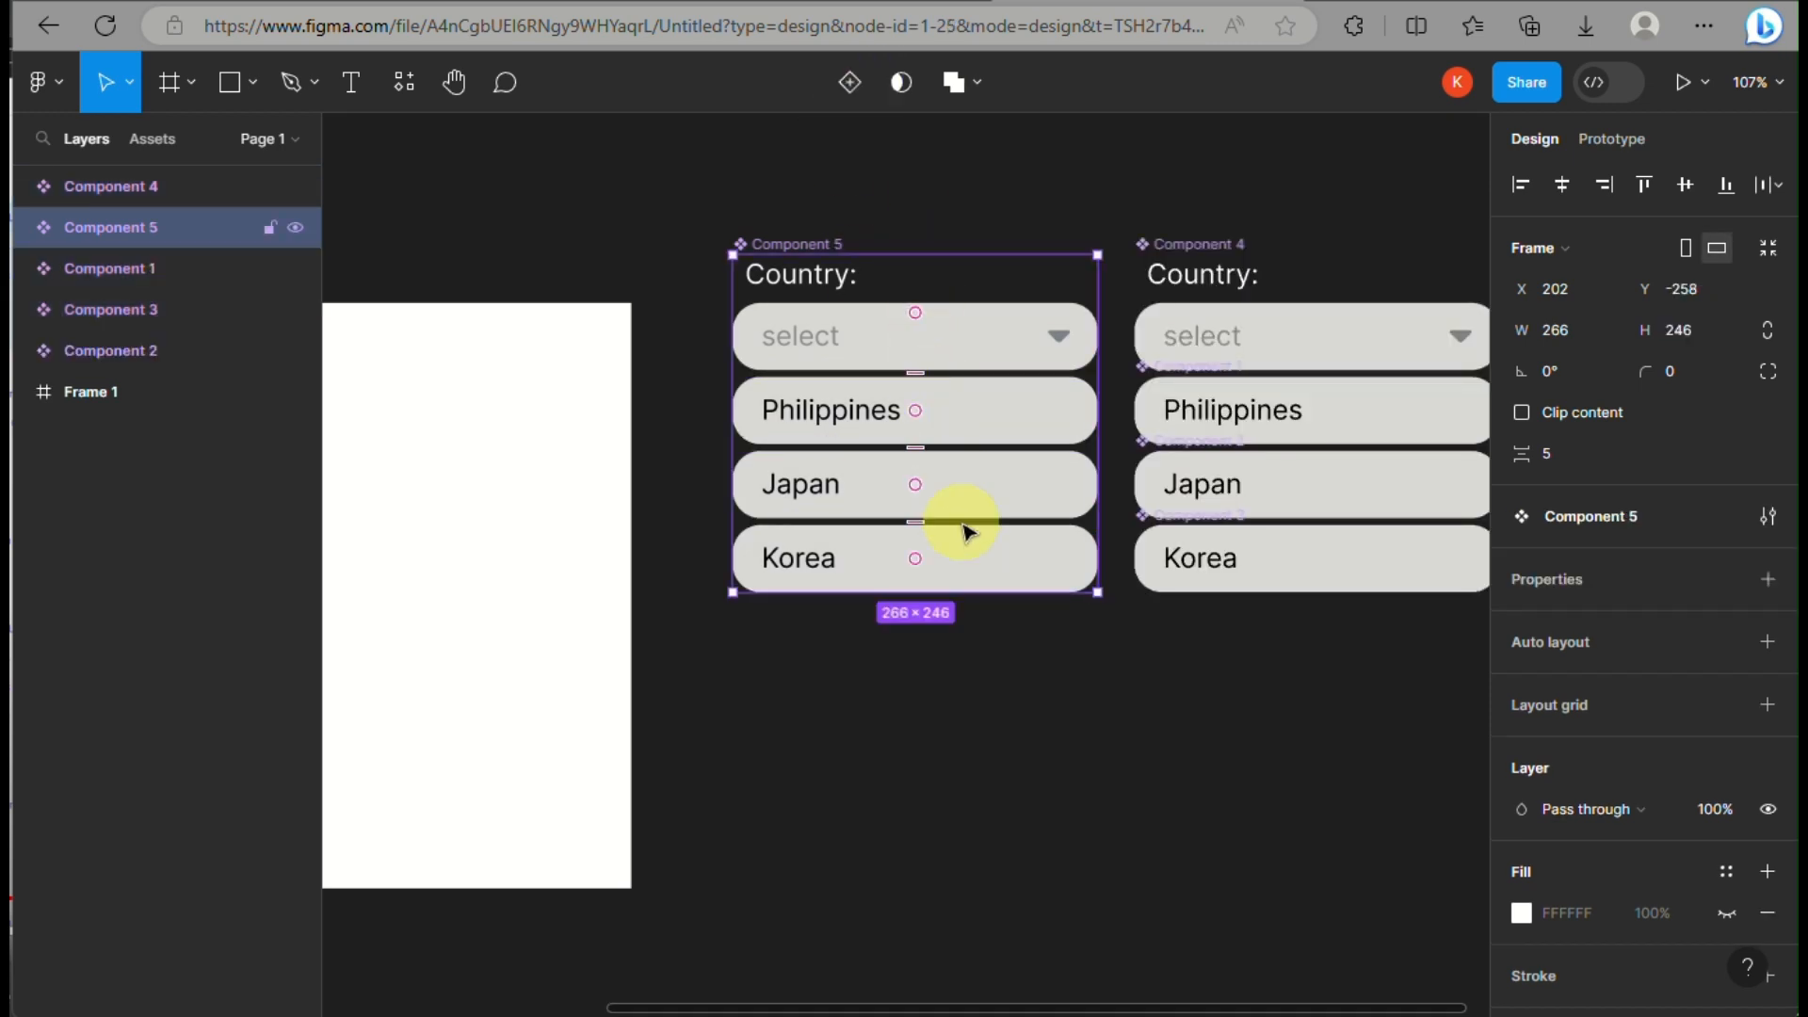
{"action": "scroll", "coordinate": [964, 528], "scroll_direction": "down", "scroll_amount": 5}
{"action": "scroll", "coordinate": [964, 527], "scroll_direction": "up", "scroll_amount": 5}
- Add a second variant to the combined dropdown component
{"action": "scroll", "coordinate": [964, 527], "scroll_direction": "right", "scroll_amount": 2}
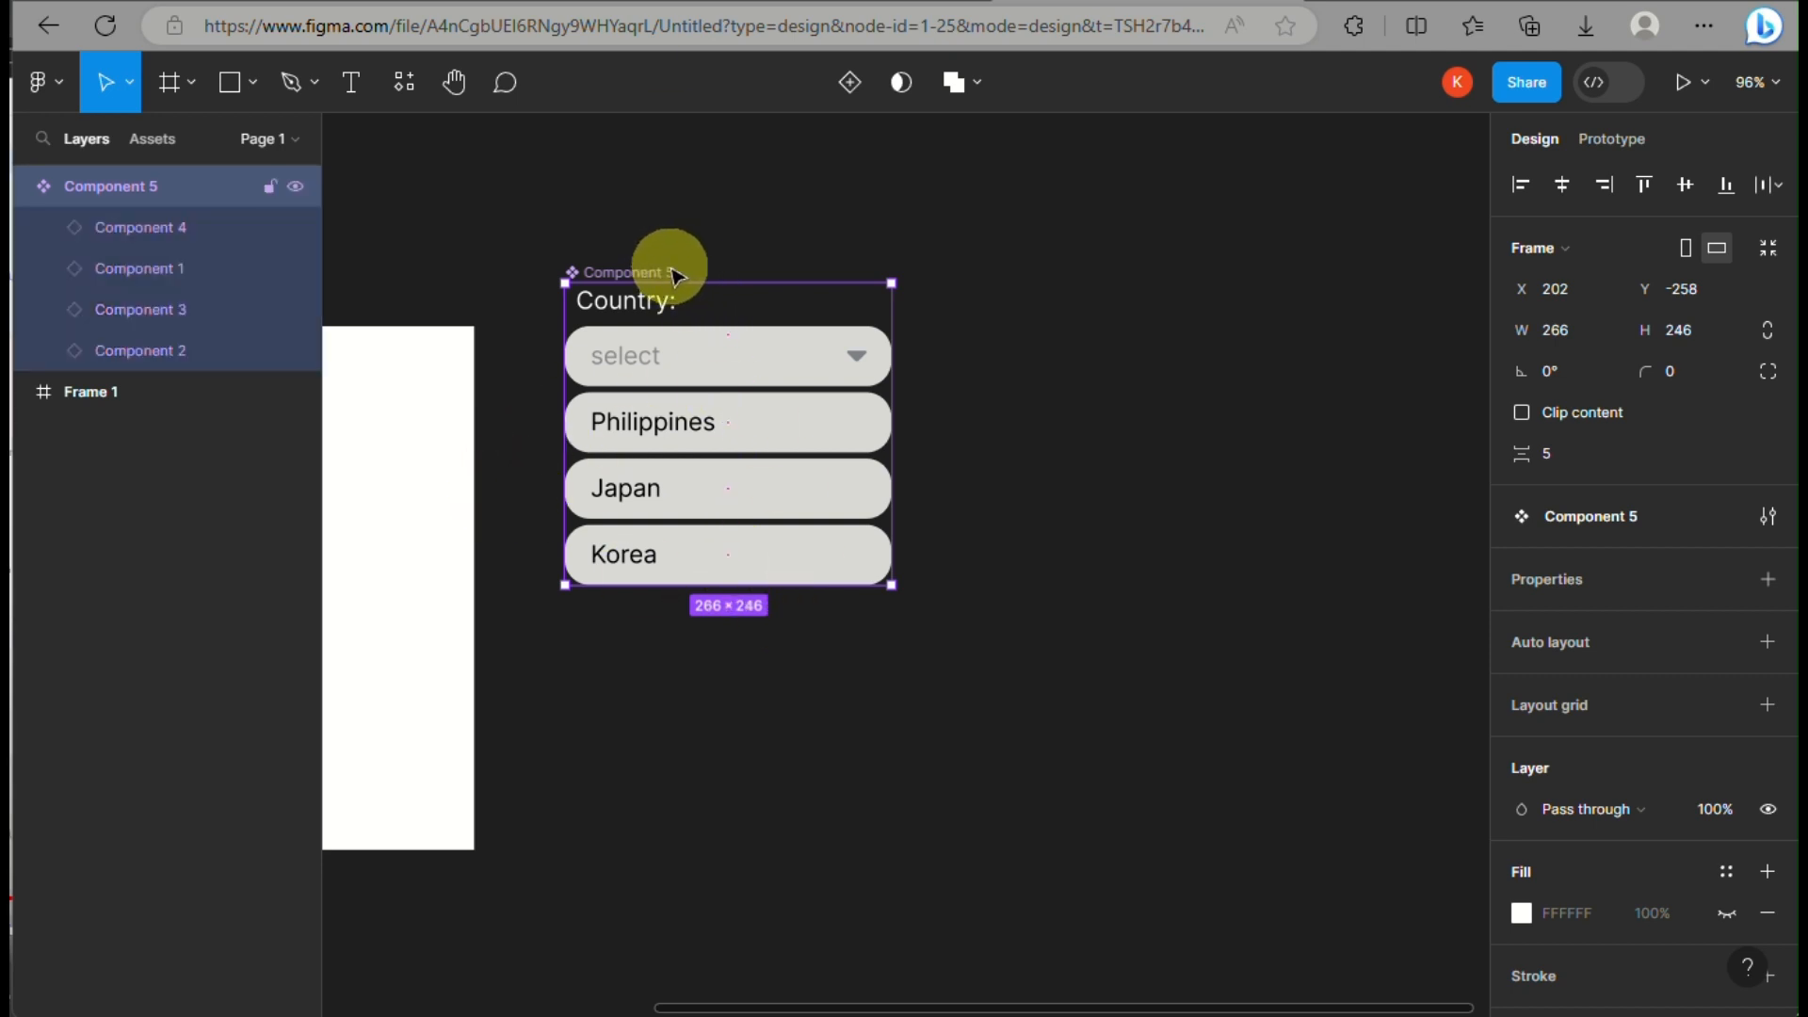
{"action": "left_click", "coordinate": [851, 84]}
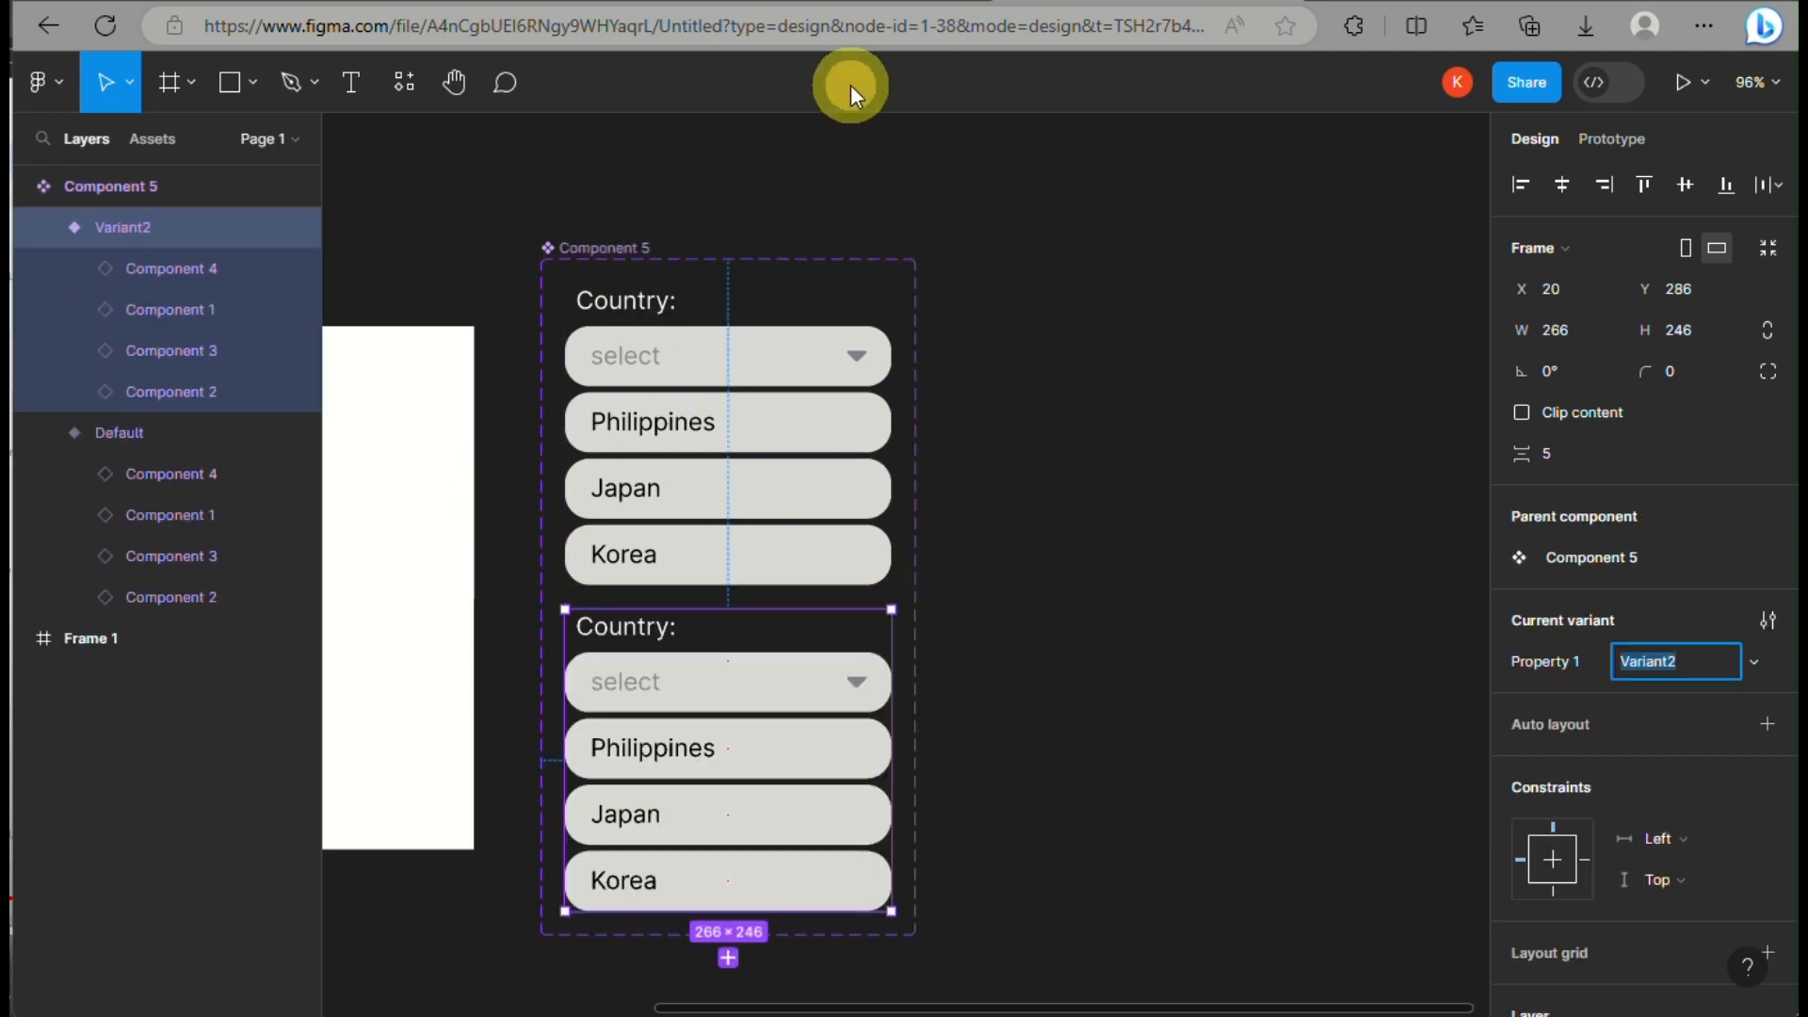
{"action": "scroll", "coordinate": [920, 398], "scroll_direction": "down", "scroll_amount": 3}
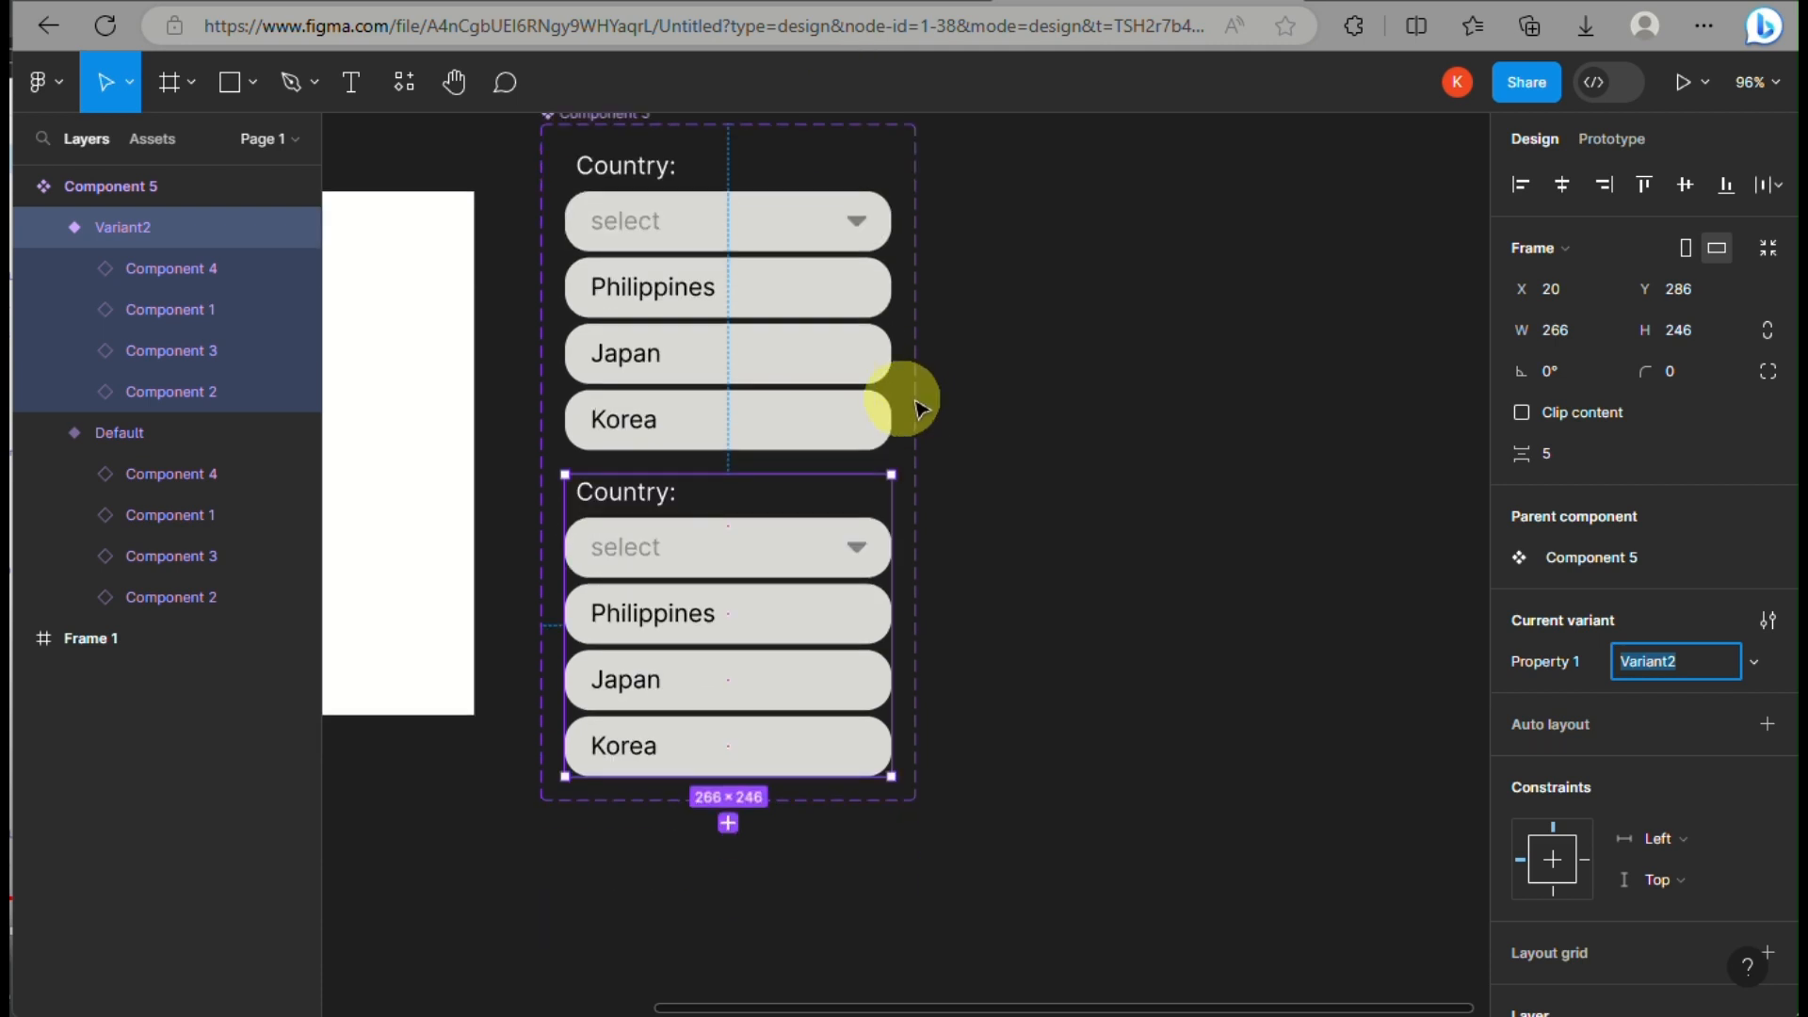
- Squash the default variant's Philippines, Japan and Korea options together into a strip about 5 px high directly below the select field
{"action": "left_click", "coordinate": [693, 429]}
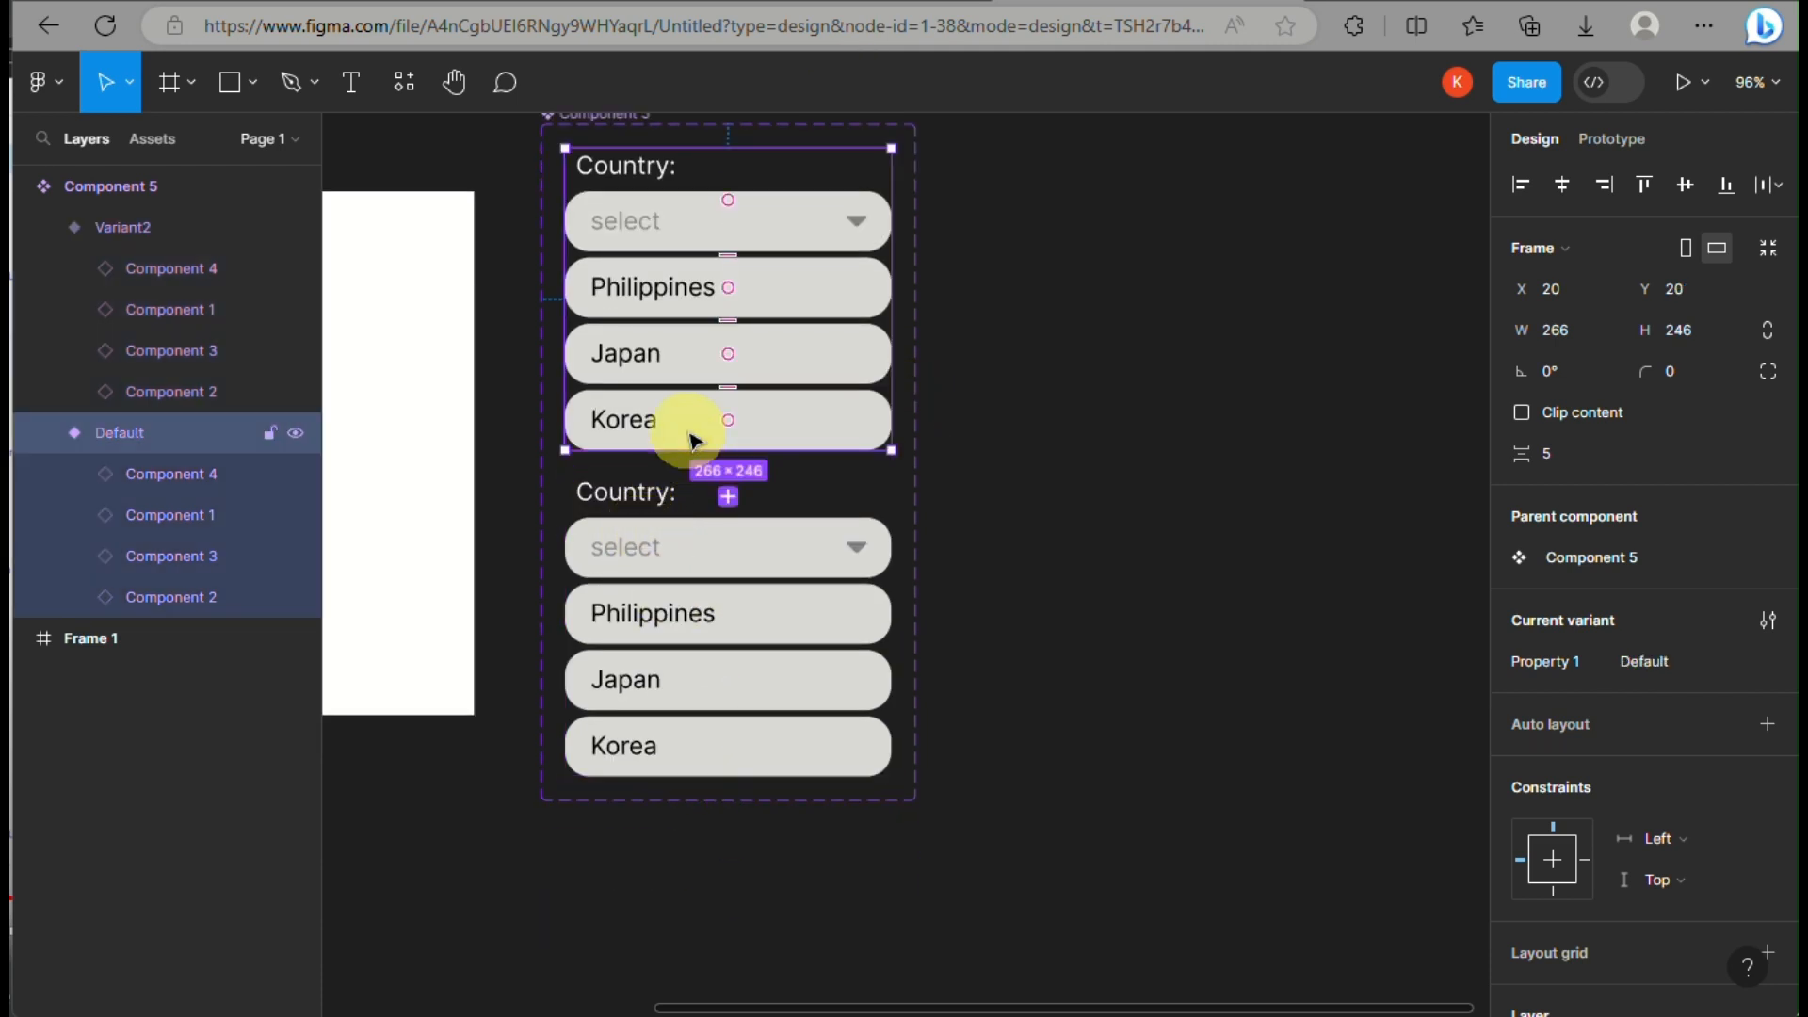
{"action": "left_click", "coordinate": [771, 296]}
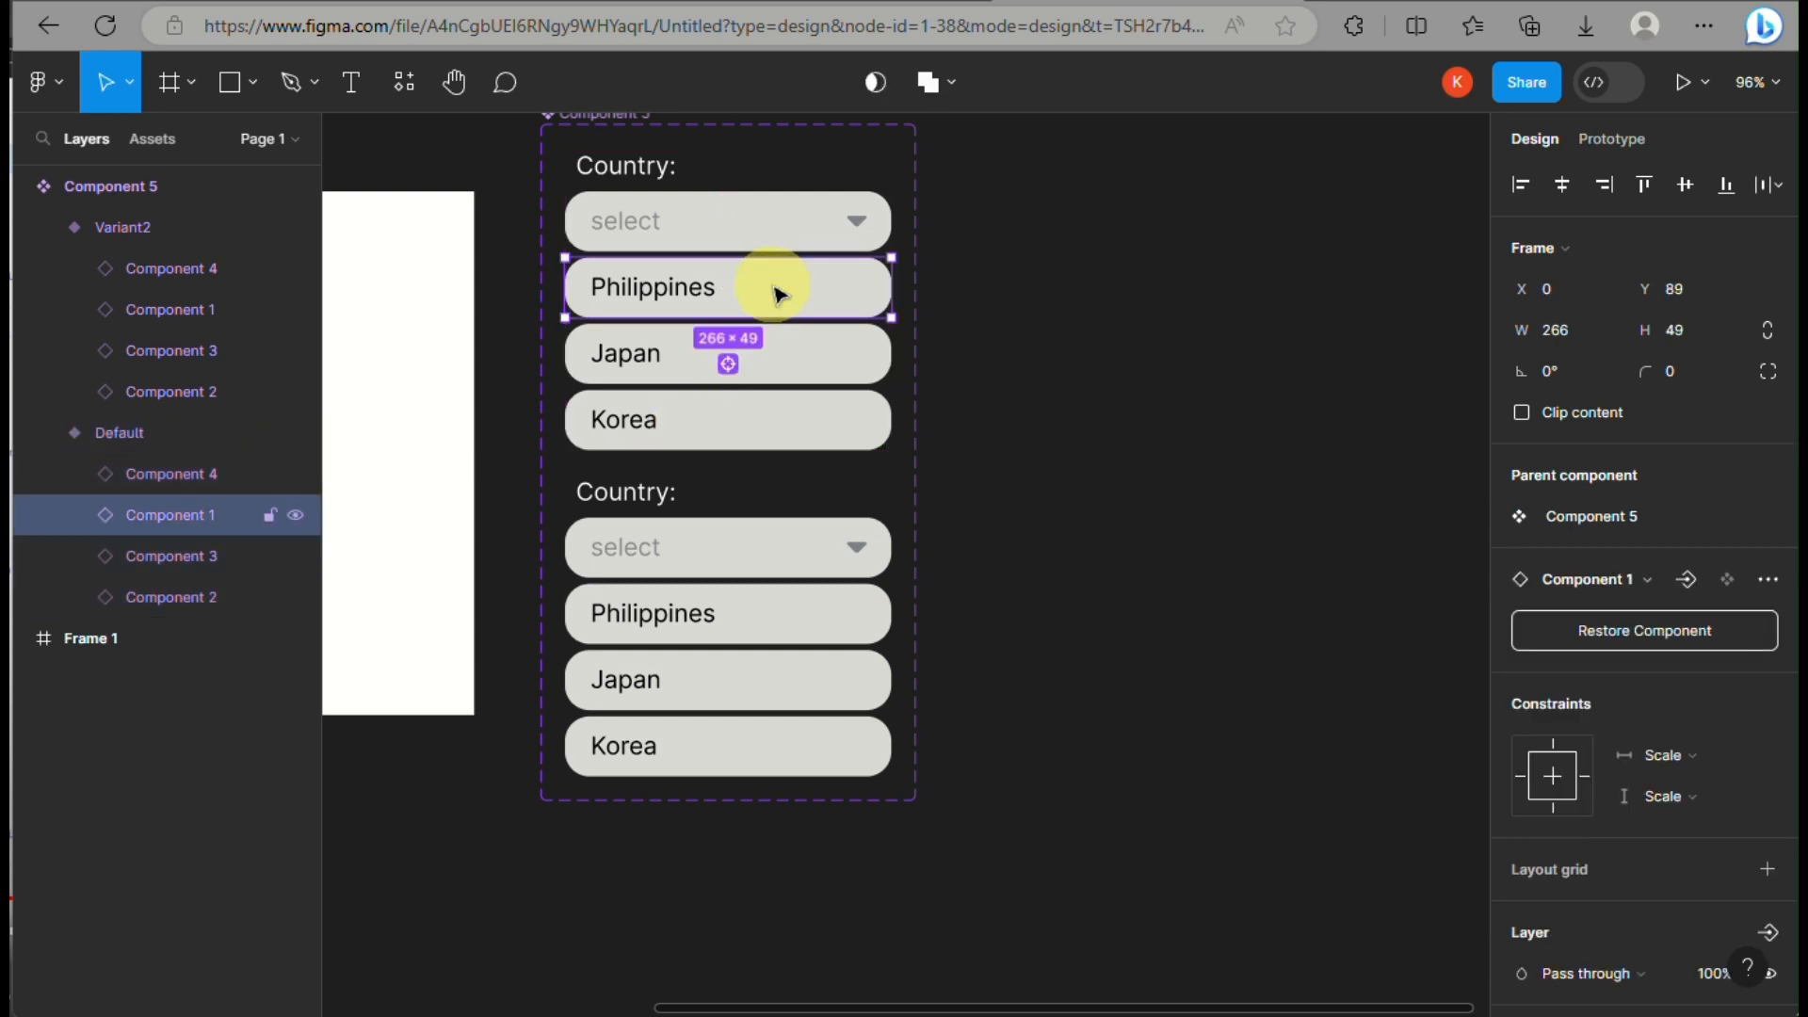
{"action": "left_click", "coordinate": [777, 375], "text": "shift"}
{"action": "left_click", "coordinate": [807, 420], "text": "shift"}
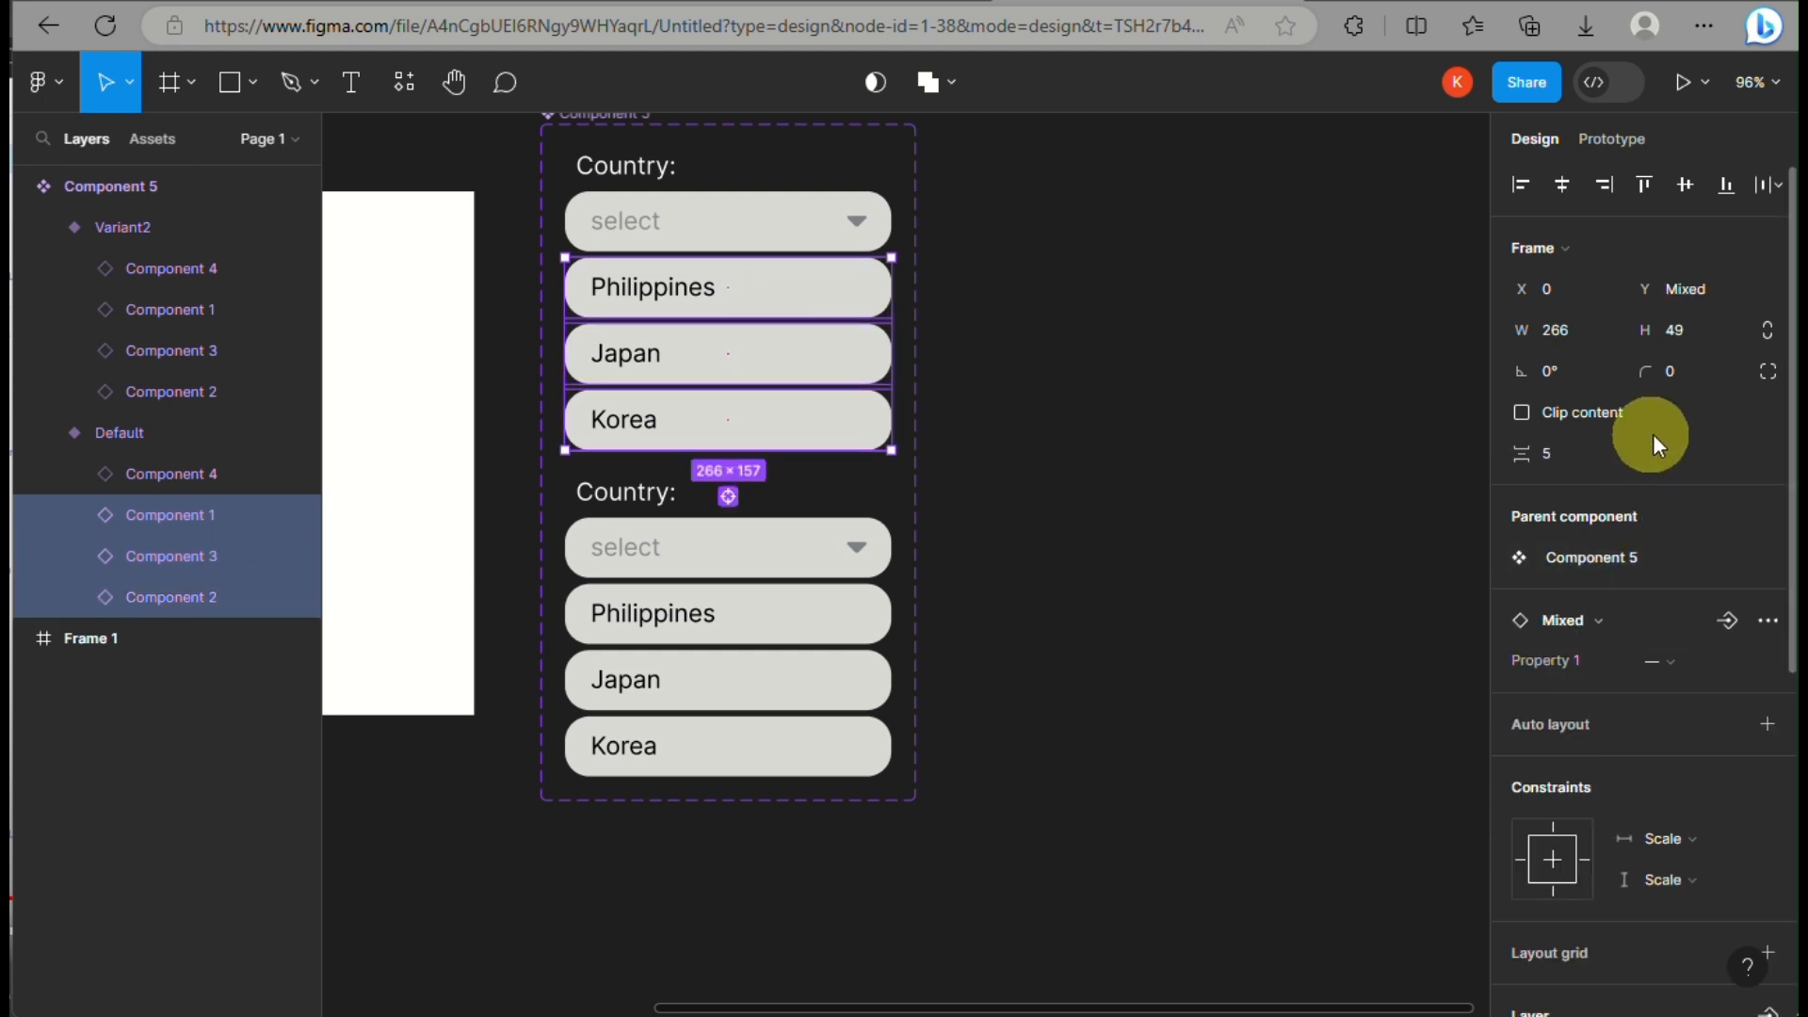
{"action": "left_click_drag", "start_coordinate": [891, 449], "coordinate": [888, 256]}
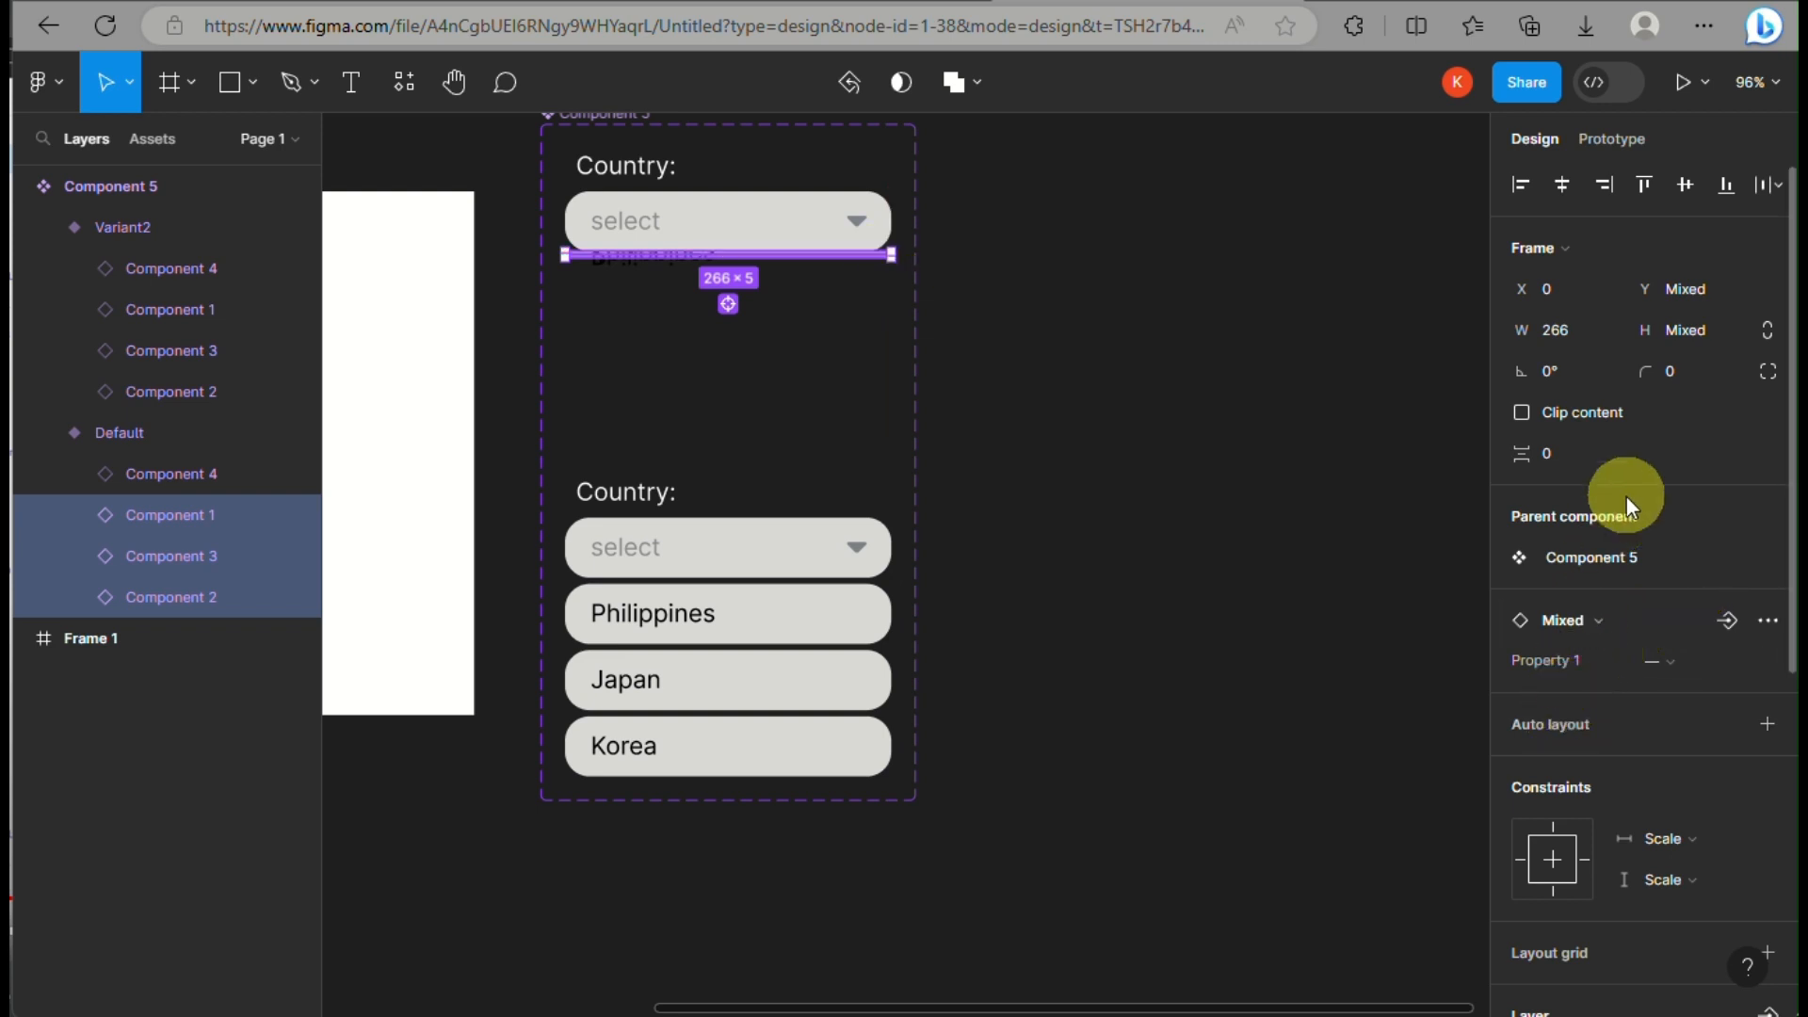
- Set the layer opacity of the default variant's three squashed options to 0%
{"action": "scroll", "coordinate": [1601, 636], "scroll_direction": "down", "scroll_amount": 5}
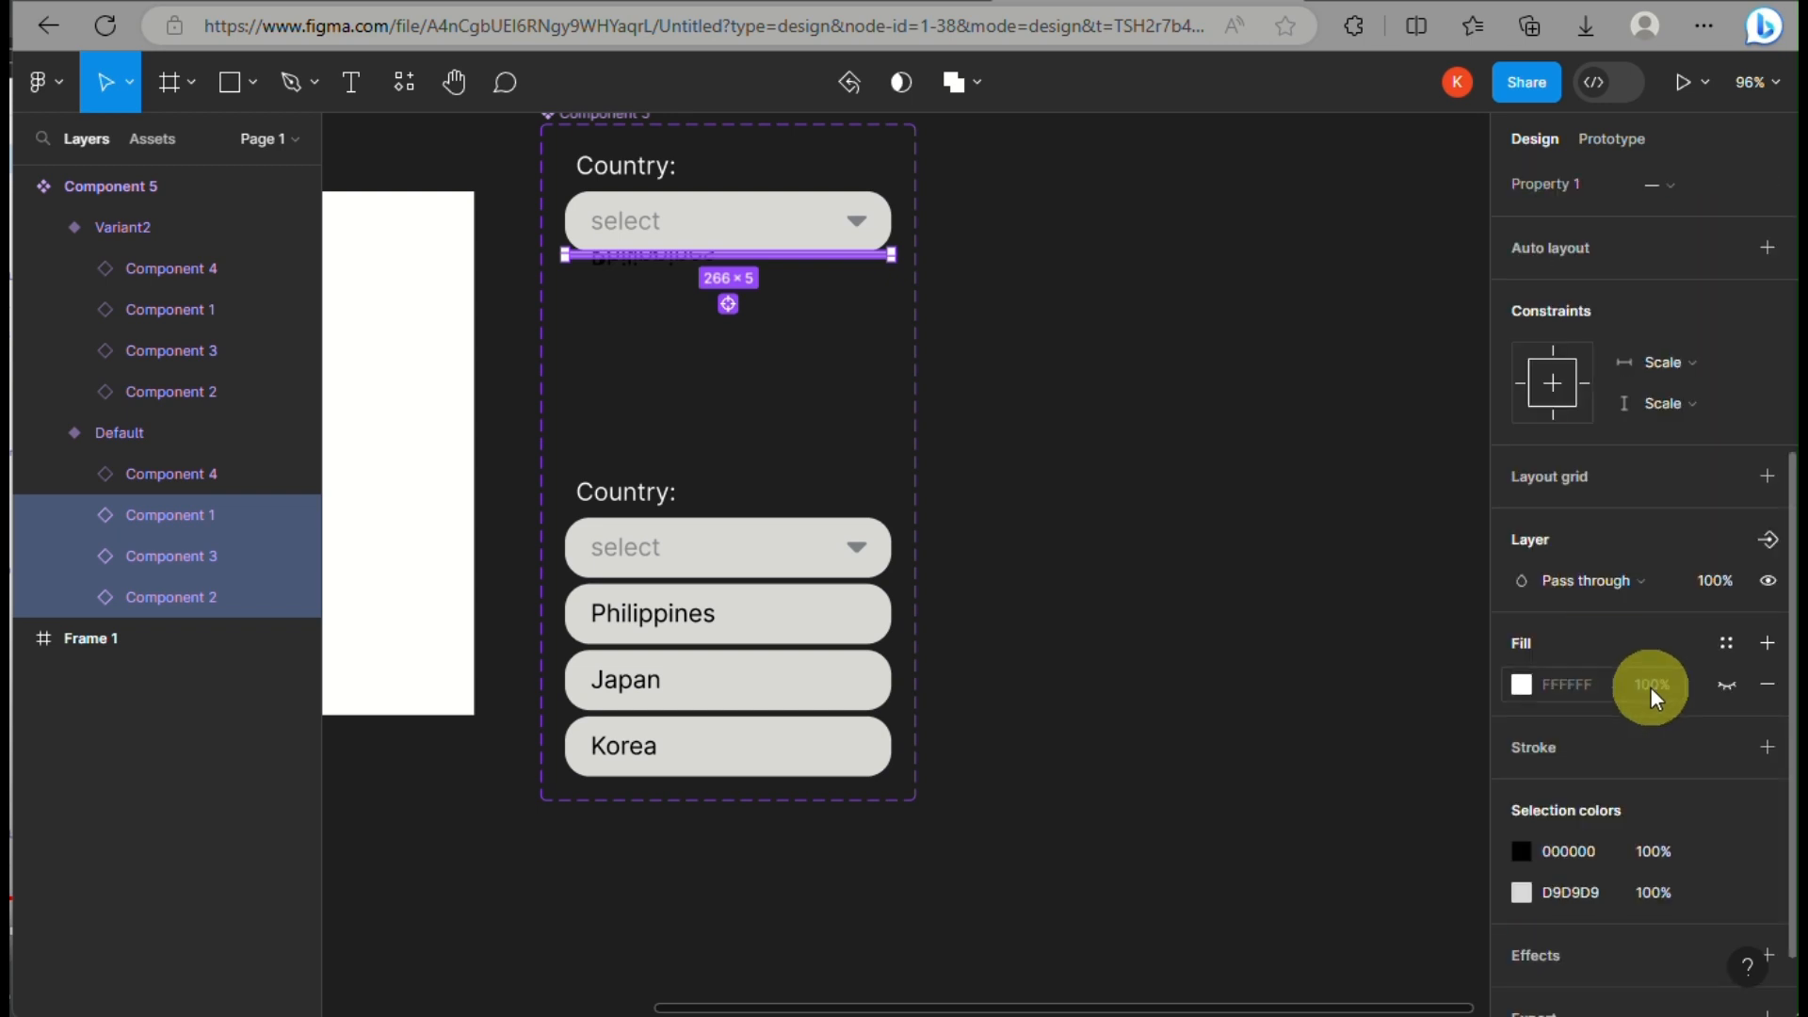
{"action": "left_click", "coordinate": [1725, 586]}
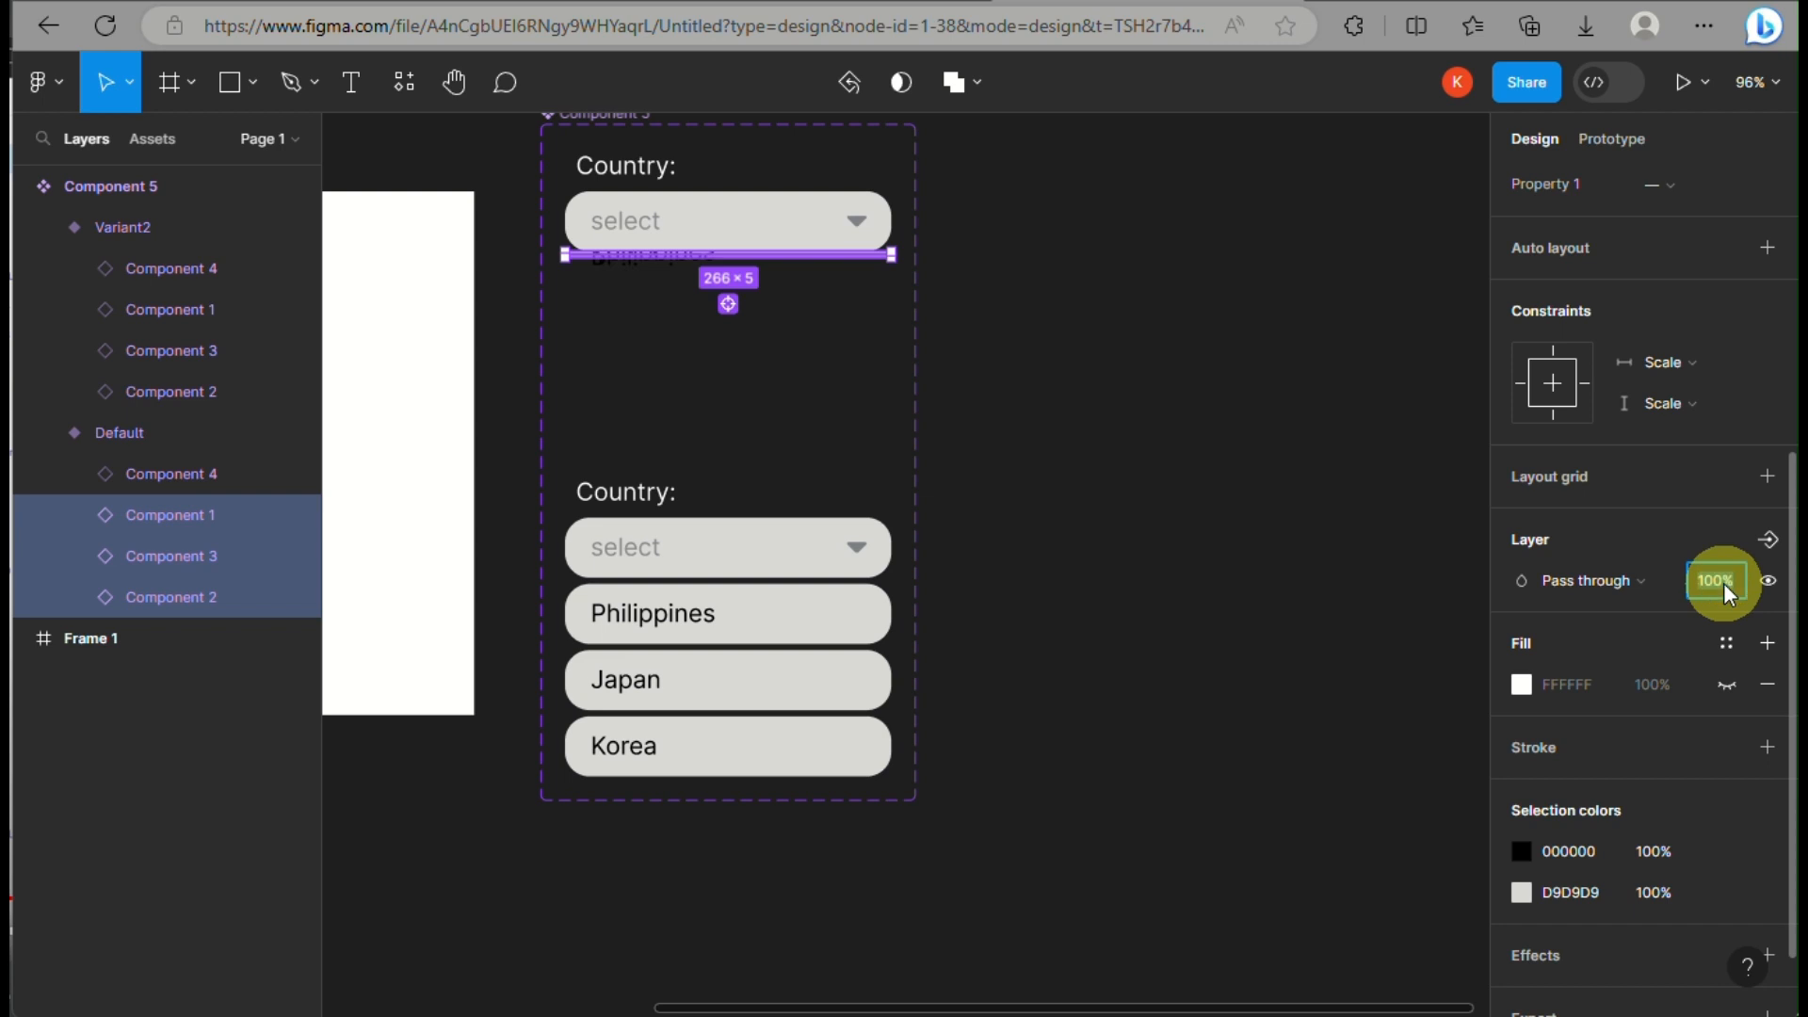
{"action": "type", "text": "0"}
{"action": "key", "text": "Return"}
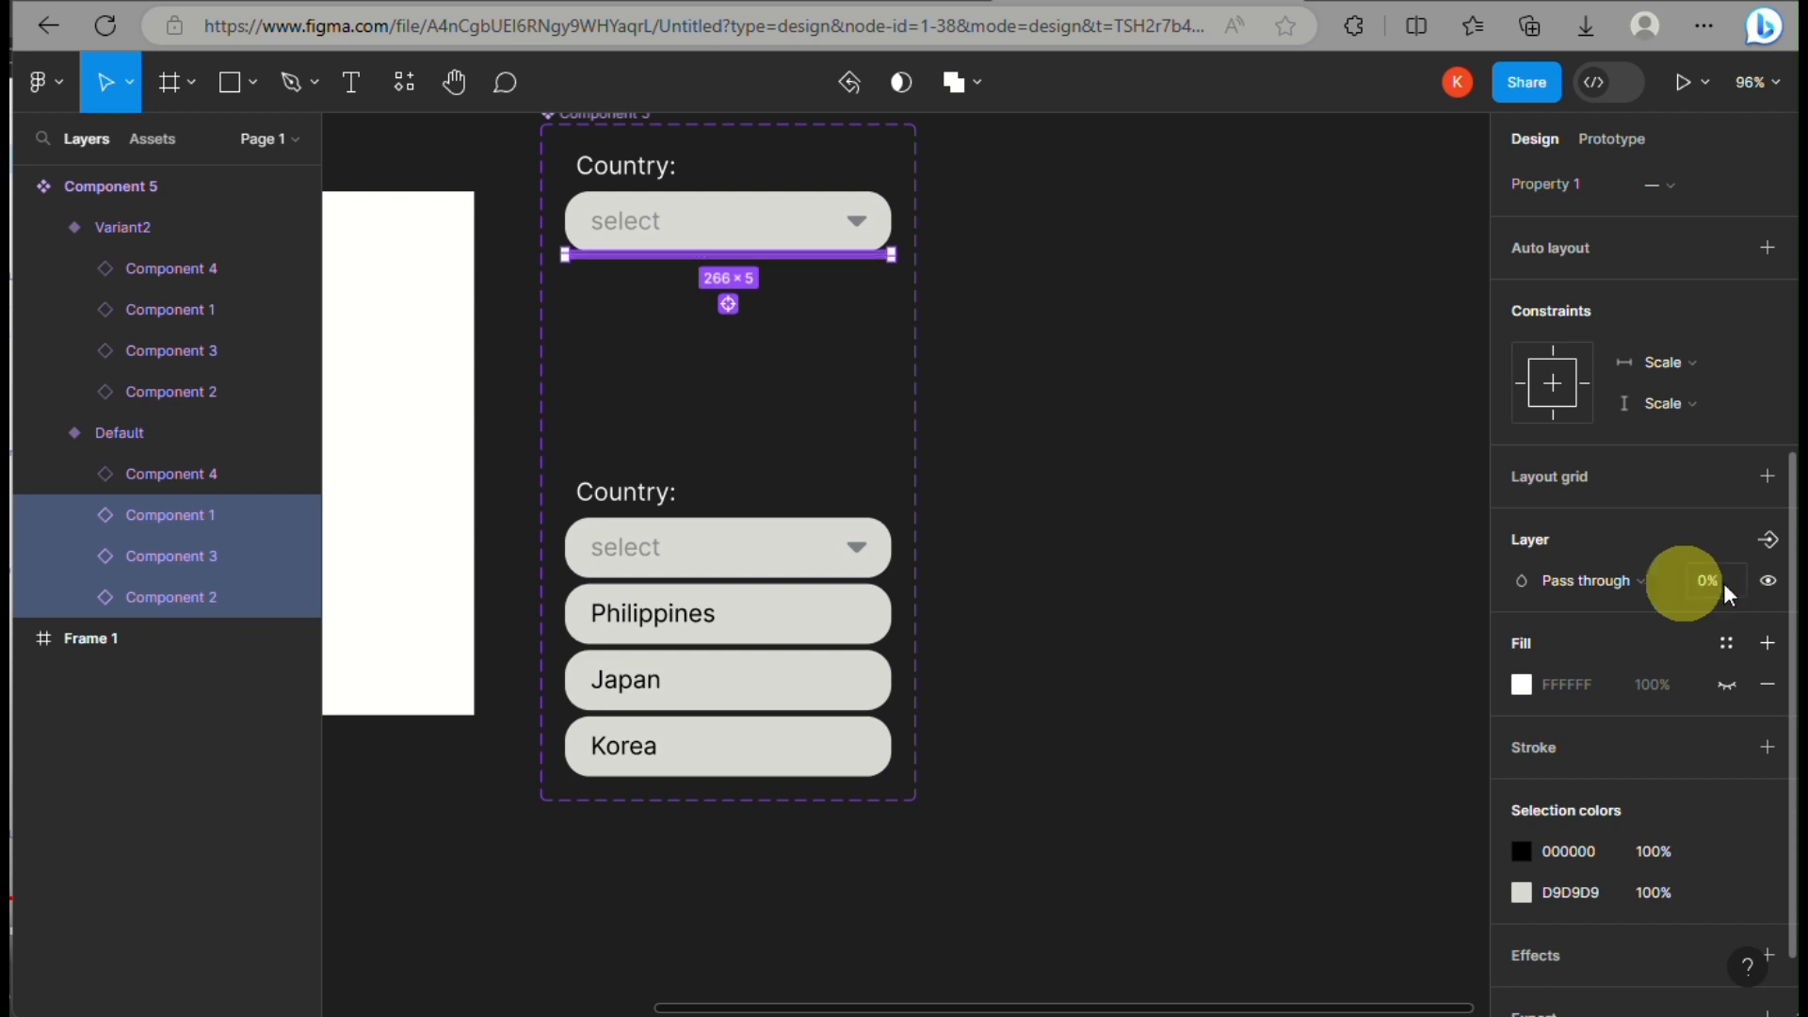
{"action": "left_click", "coordinate": [1021, 295]}
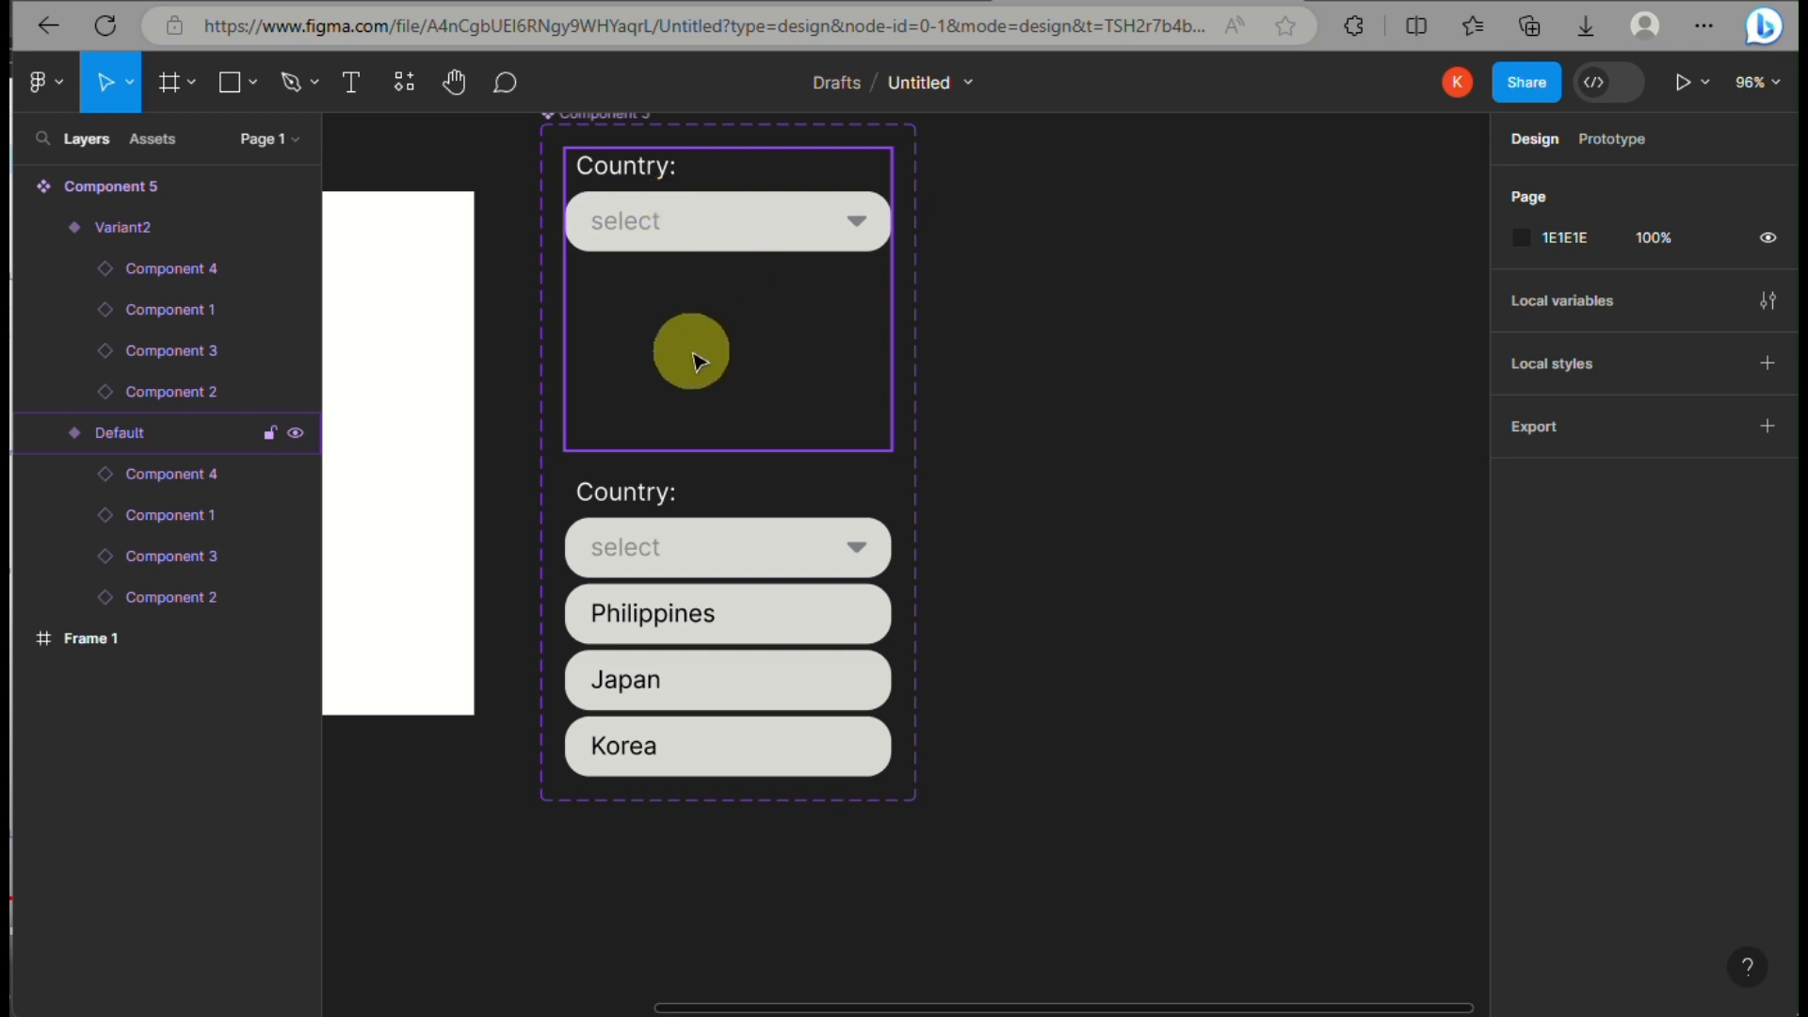
- Add a third variant to the dropdown component, copied from the open second variant
{"action": "left_click", "coordinate": [659, 565]}
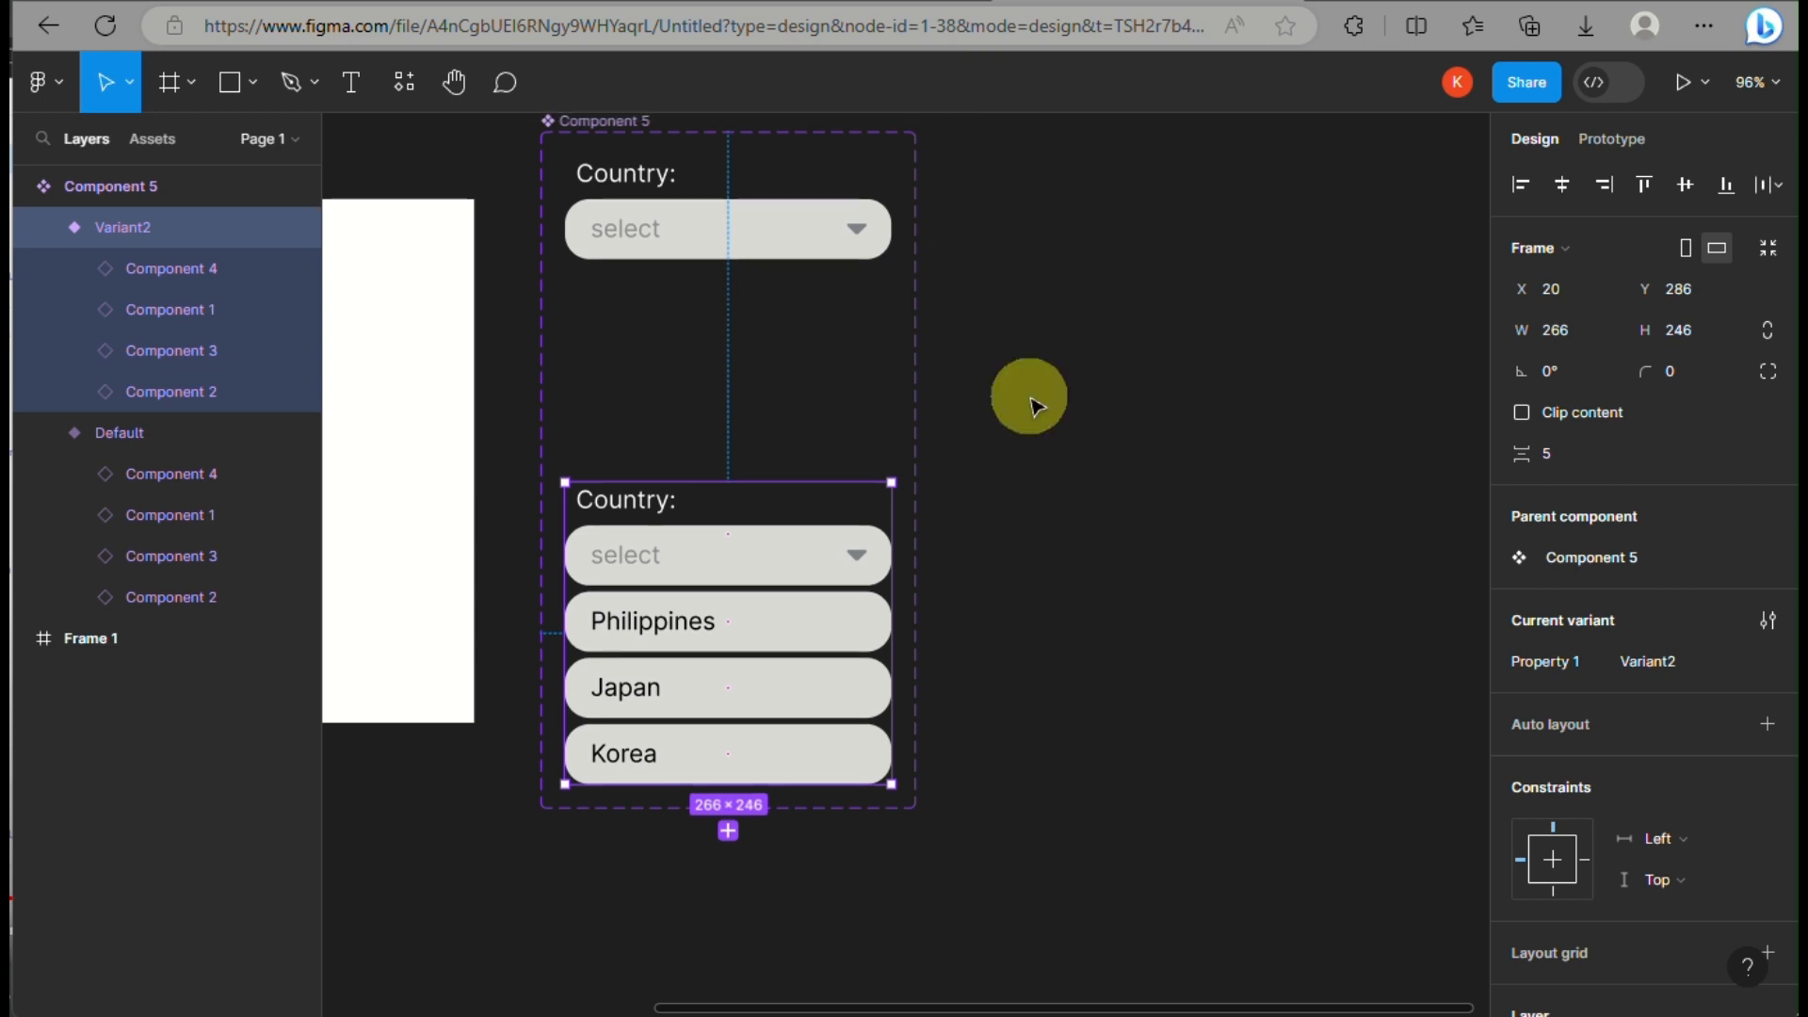
{"action": "scroll", "coordinate": [1031, 394], "scroll_direction": "up", "scroll_amount": 2}
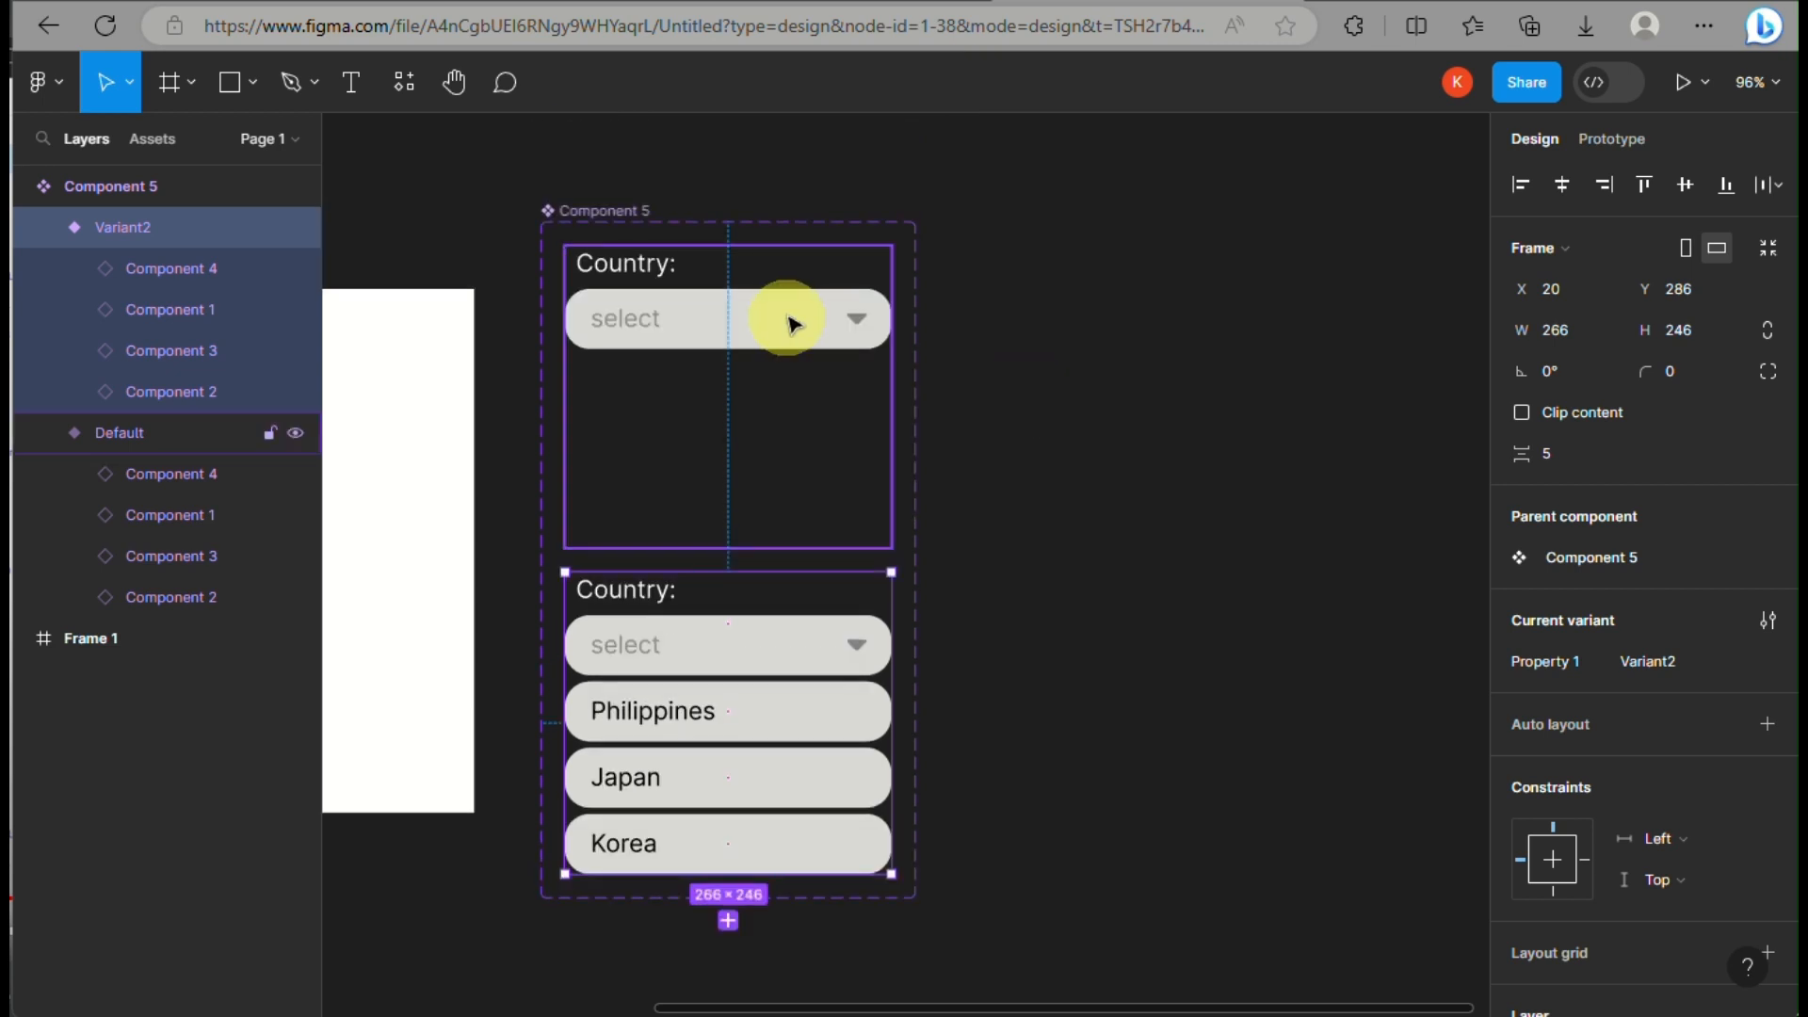
{"action": "left_click", "coordinate": [728, 921]}
{"action": "scroll", "coordinate": [727, 920], "scroll_direction": "down", "scroll_amount": 5}
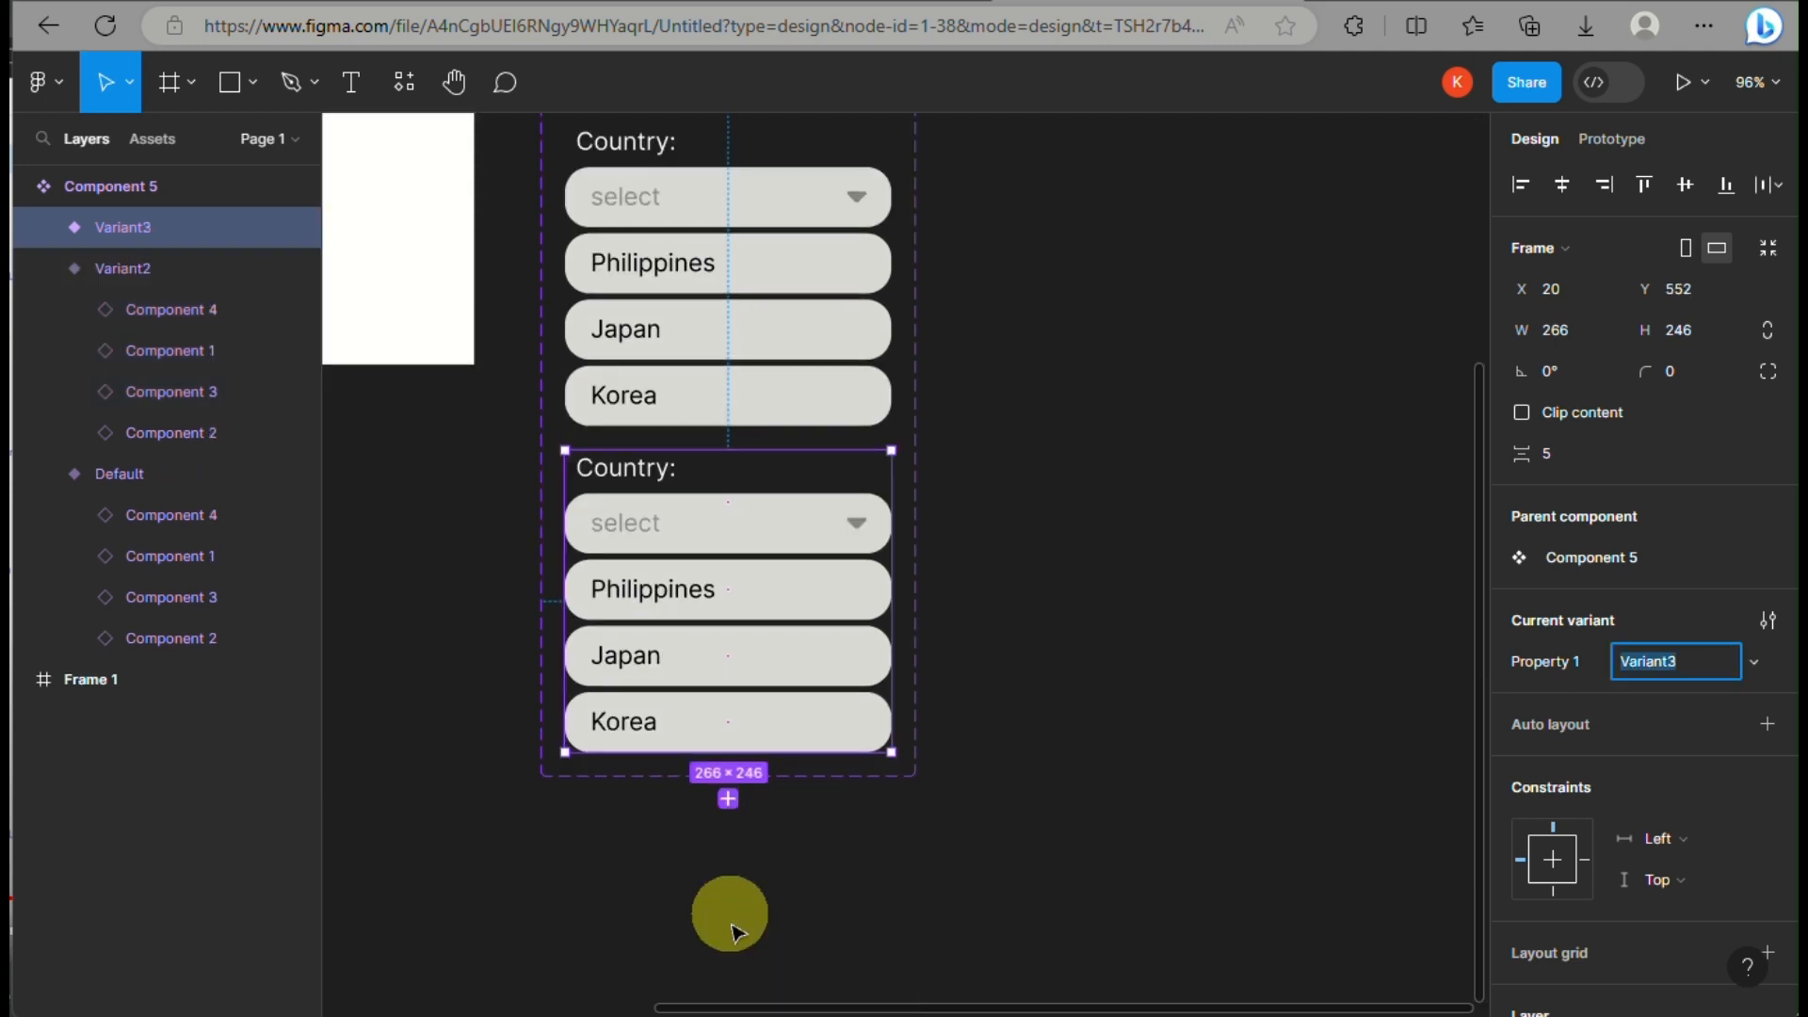
- Set the layer opacity of the Japan and Korea options in the third variant to 0%
{"action": "left_click", "coordinate": [775, 678]}
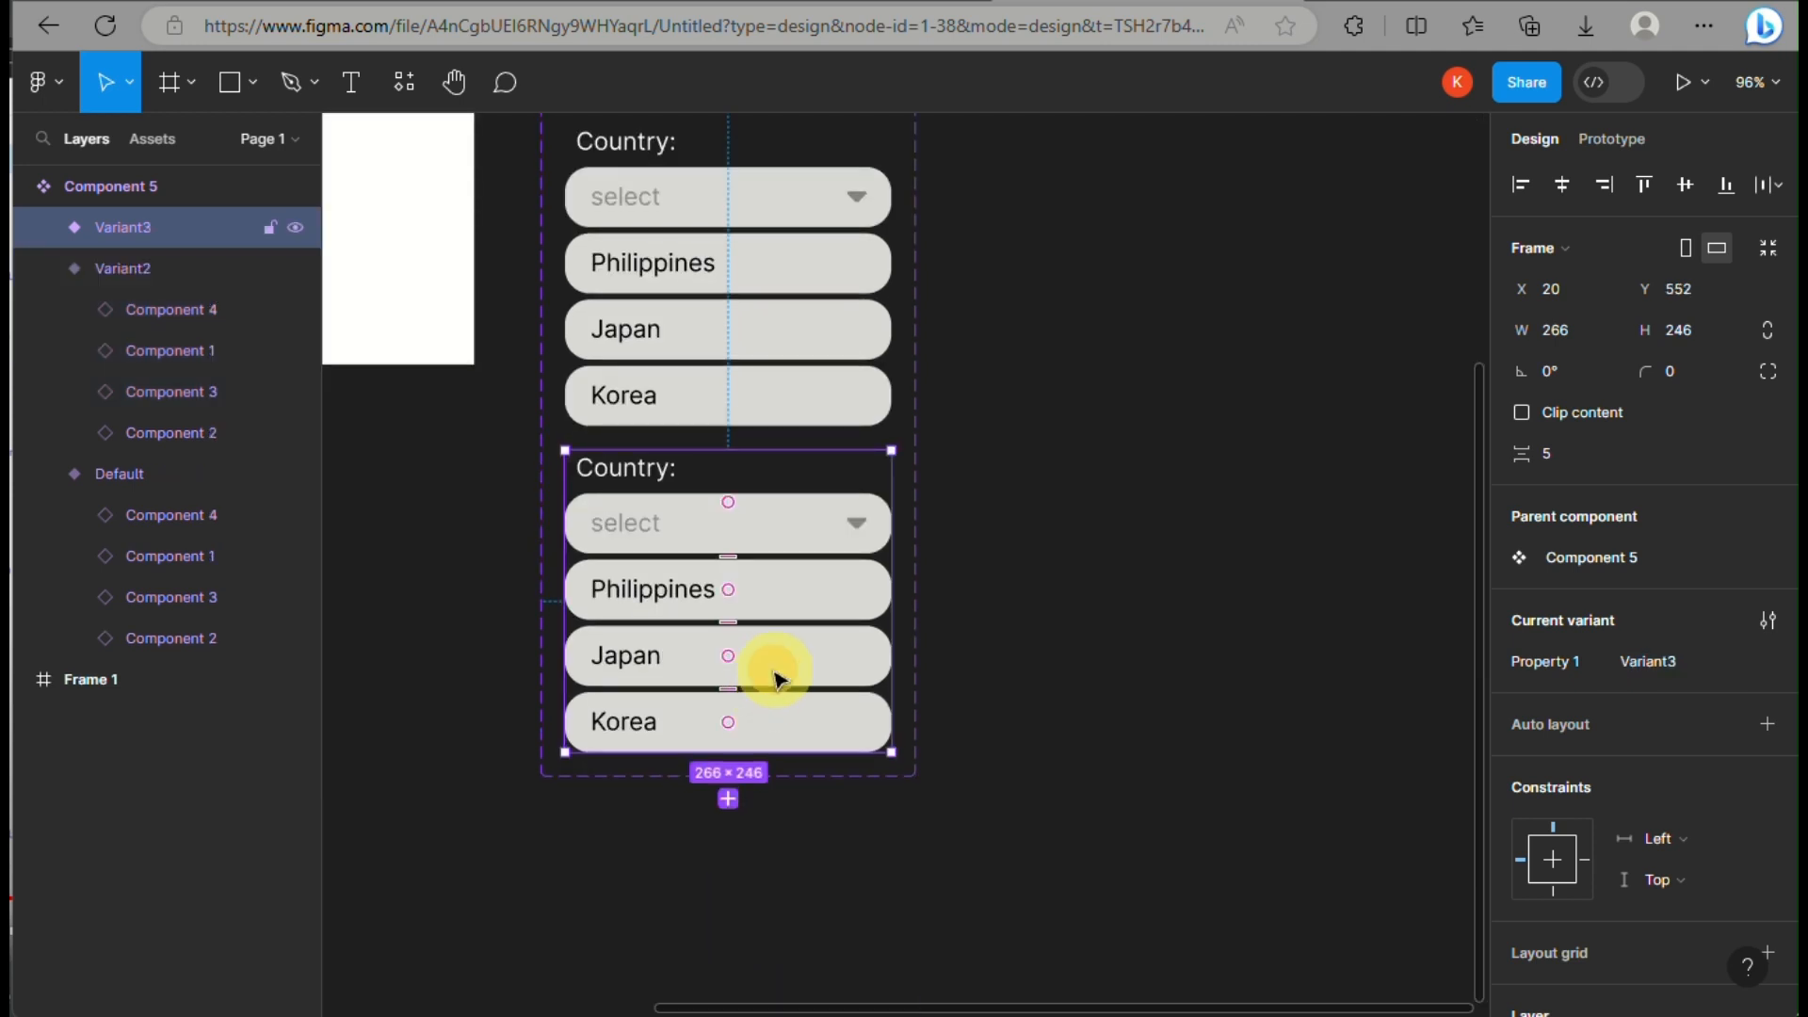
{"action": "double_click", "coordinate": [801, 665]}
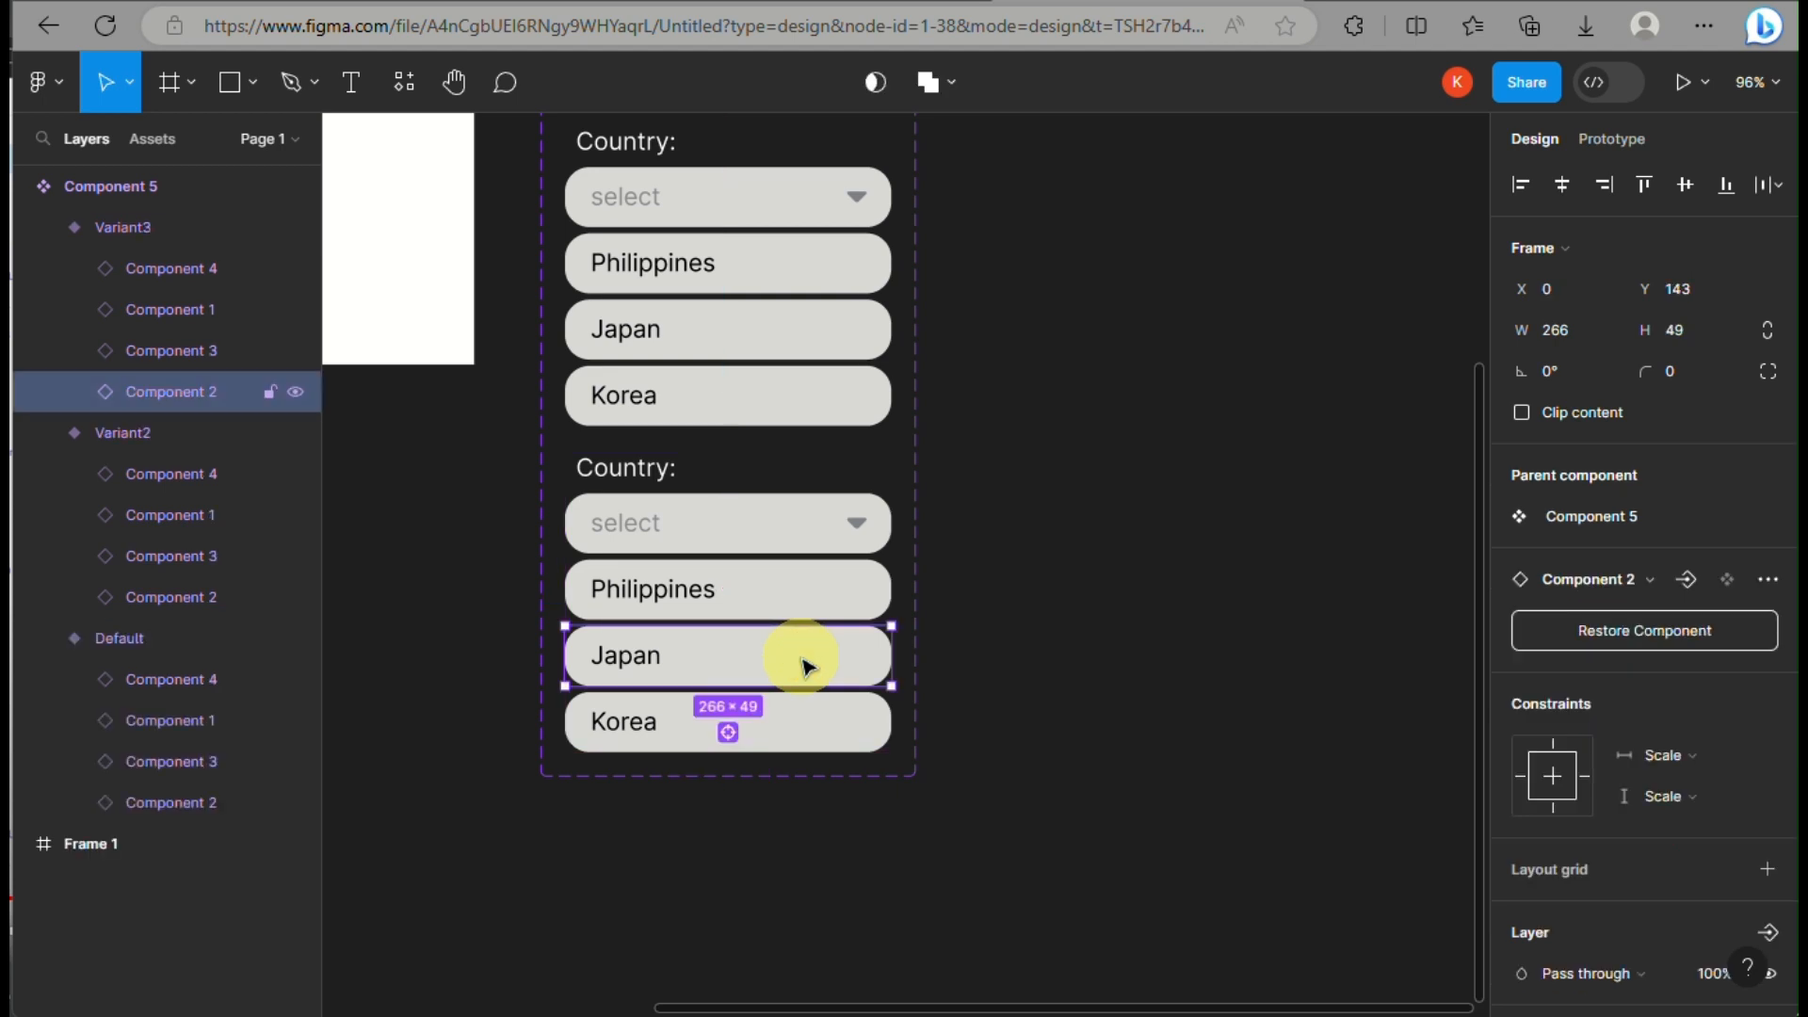
{"action": "left_click", "coordinate": [824, 742], "text": "shift"}
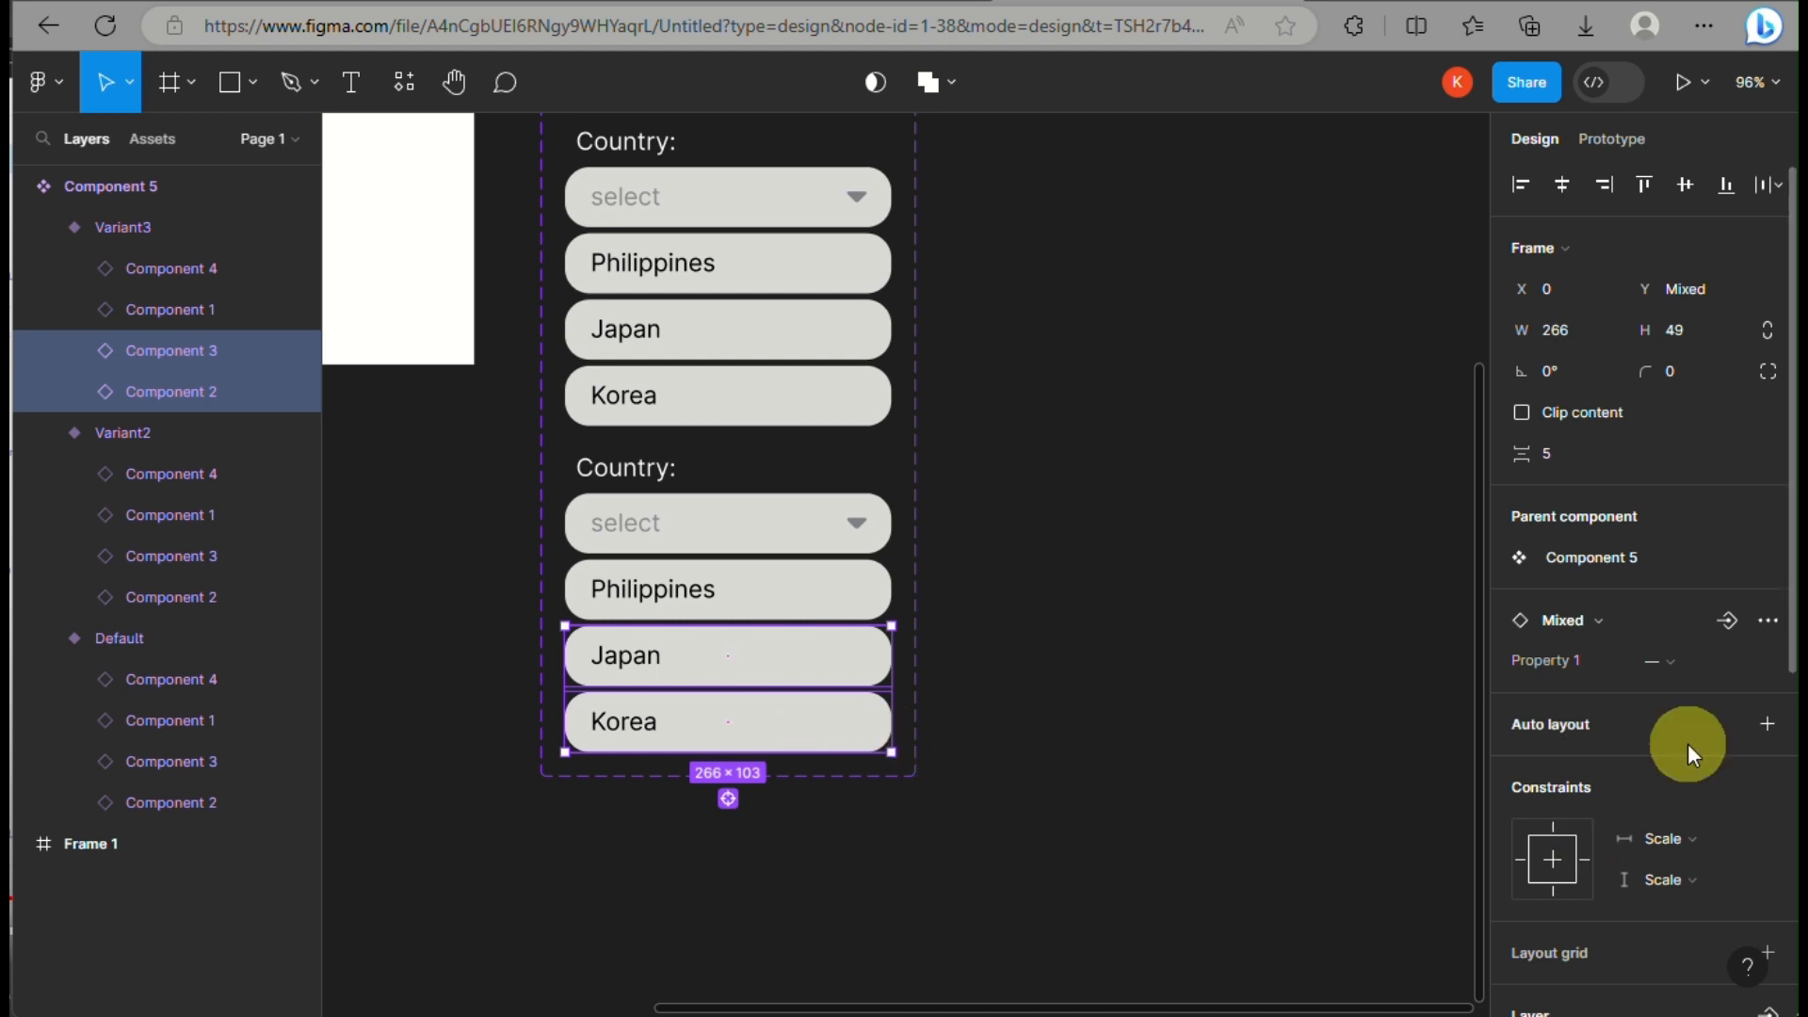
{"action": "scroll", "coordinate": [1688, 743], "scroll_direction": "down", "scroll_amount": 4}
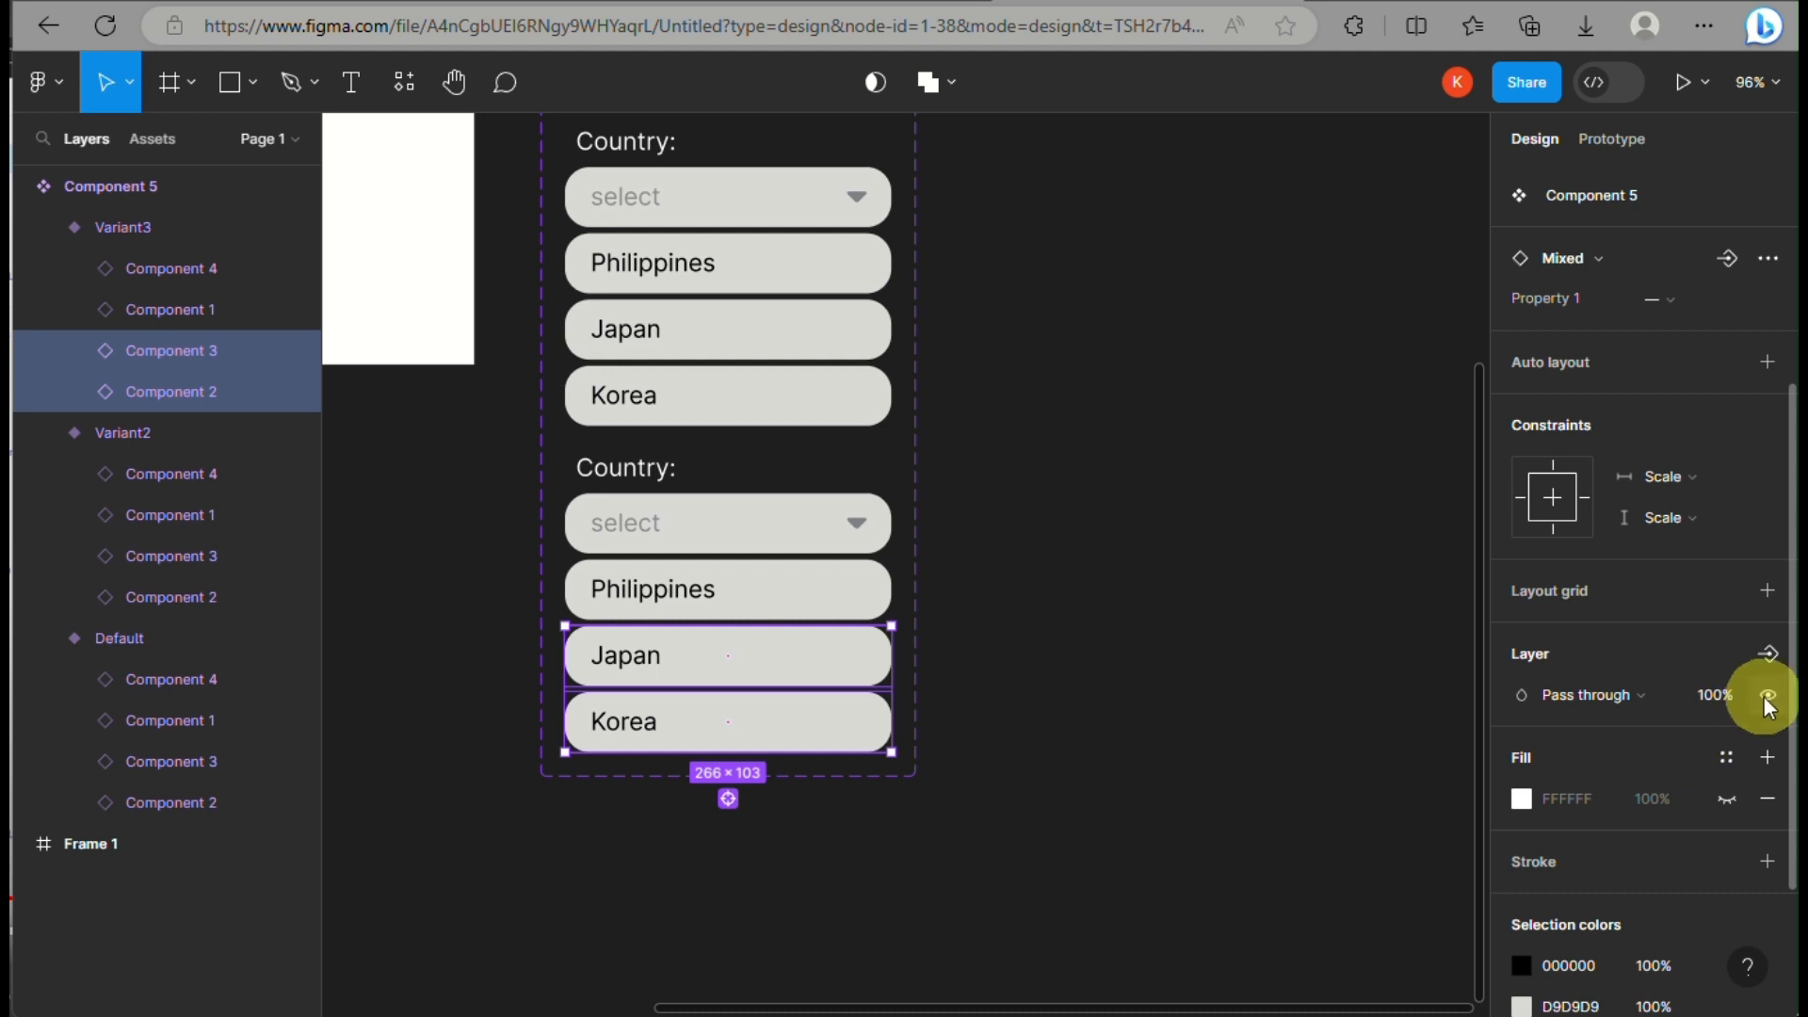
{"action": "scroll", "coordinate": [1738, 561], "scroll_direction": "up", "scroll_amount": 4}
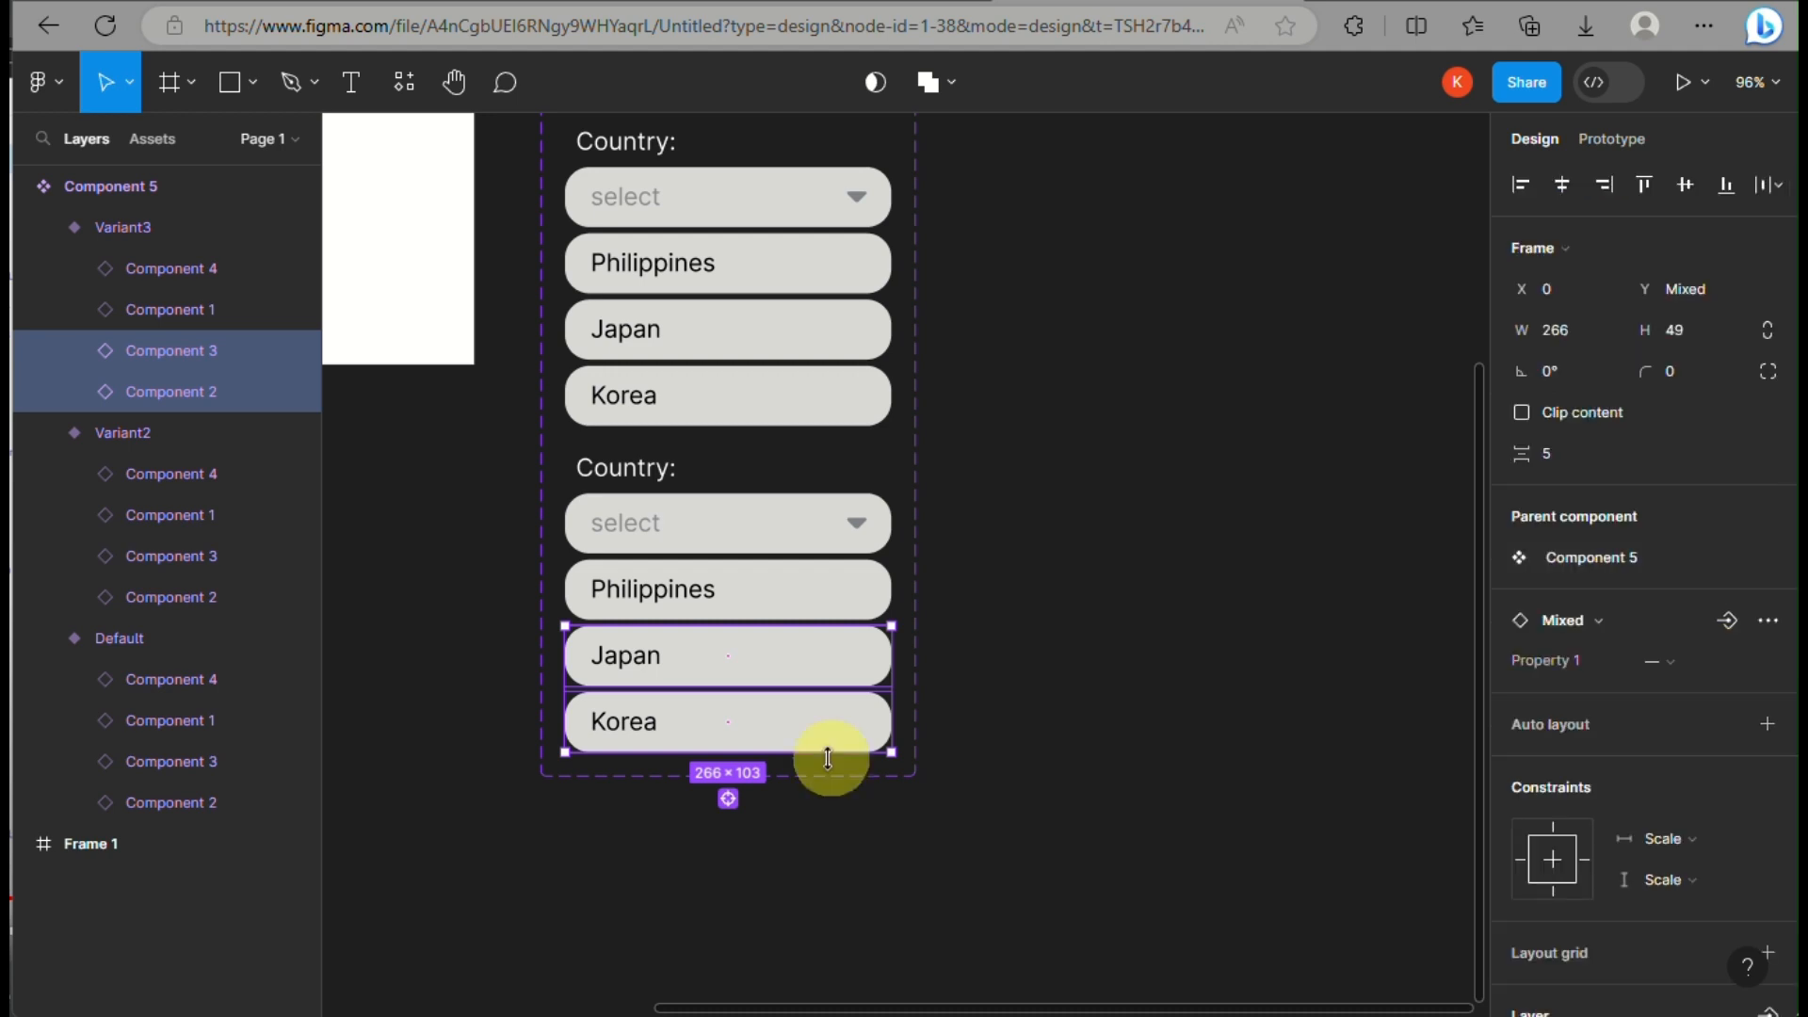
{"action": "scroll", "coordinate": [1698, 778], "scroll_direction": "down", "scroll_amount": 1}
{"action": "scroll", "coordinate": [1698, 777], "scroll_direction": "down", "scroll_amount": 1}
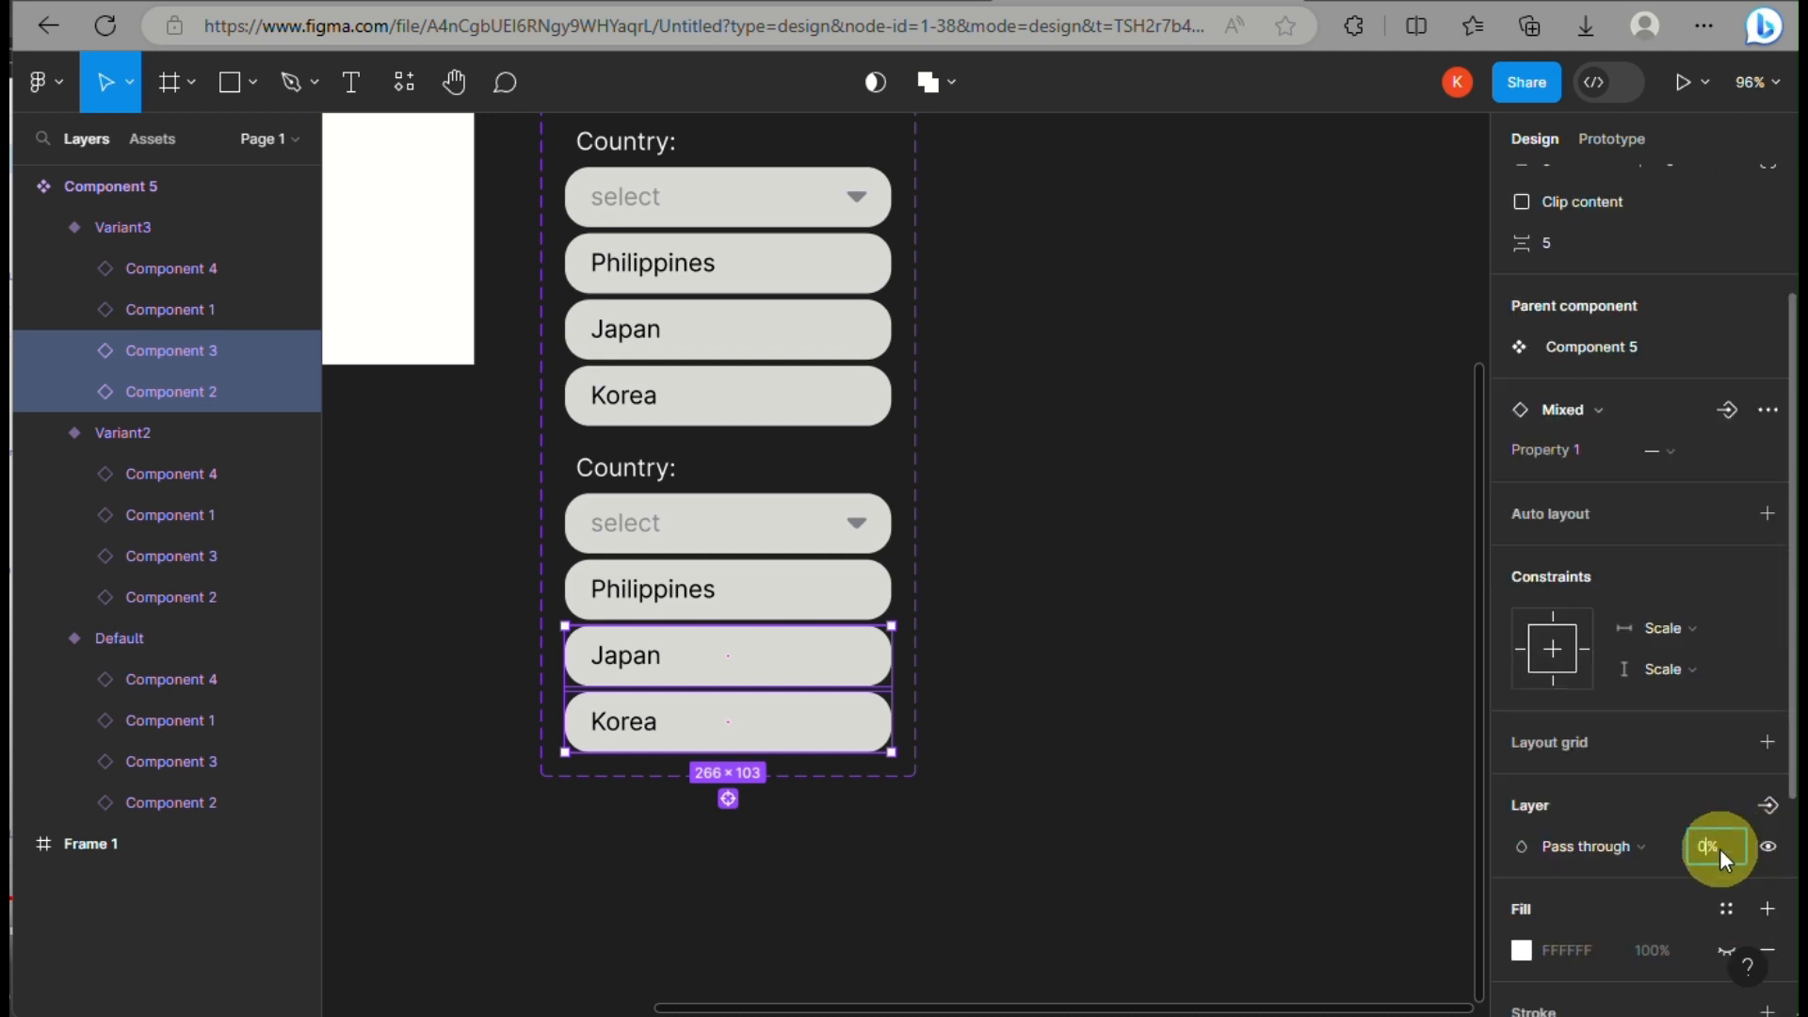
{"action": "left_click", "coordinate": [1392, 848]}
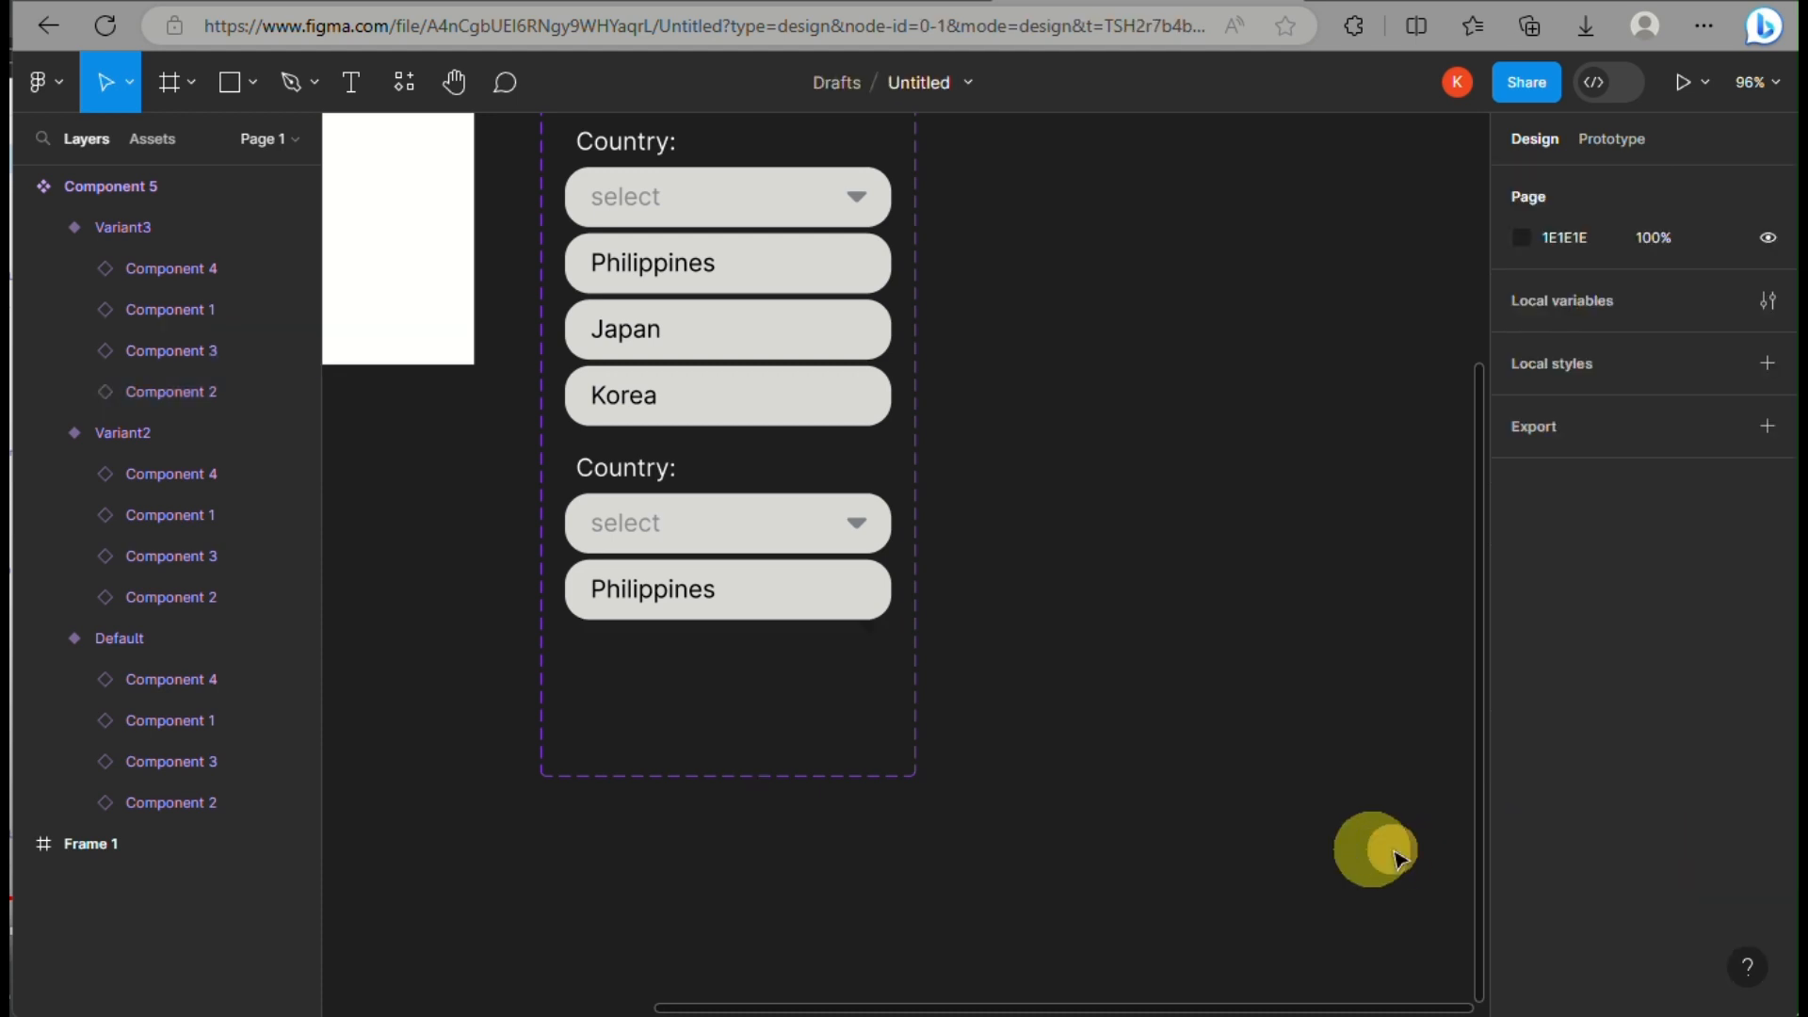
- Try hiding the Philippines option in the third variant, and undo the change
{"action": "left_click", "coordinate": [782, 598]}
{"action": "left_click", "coordinate": [782, 598]}
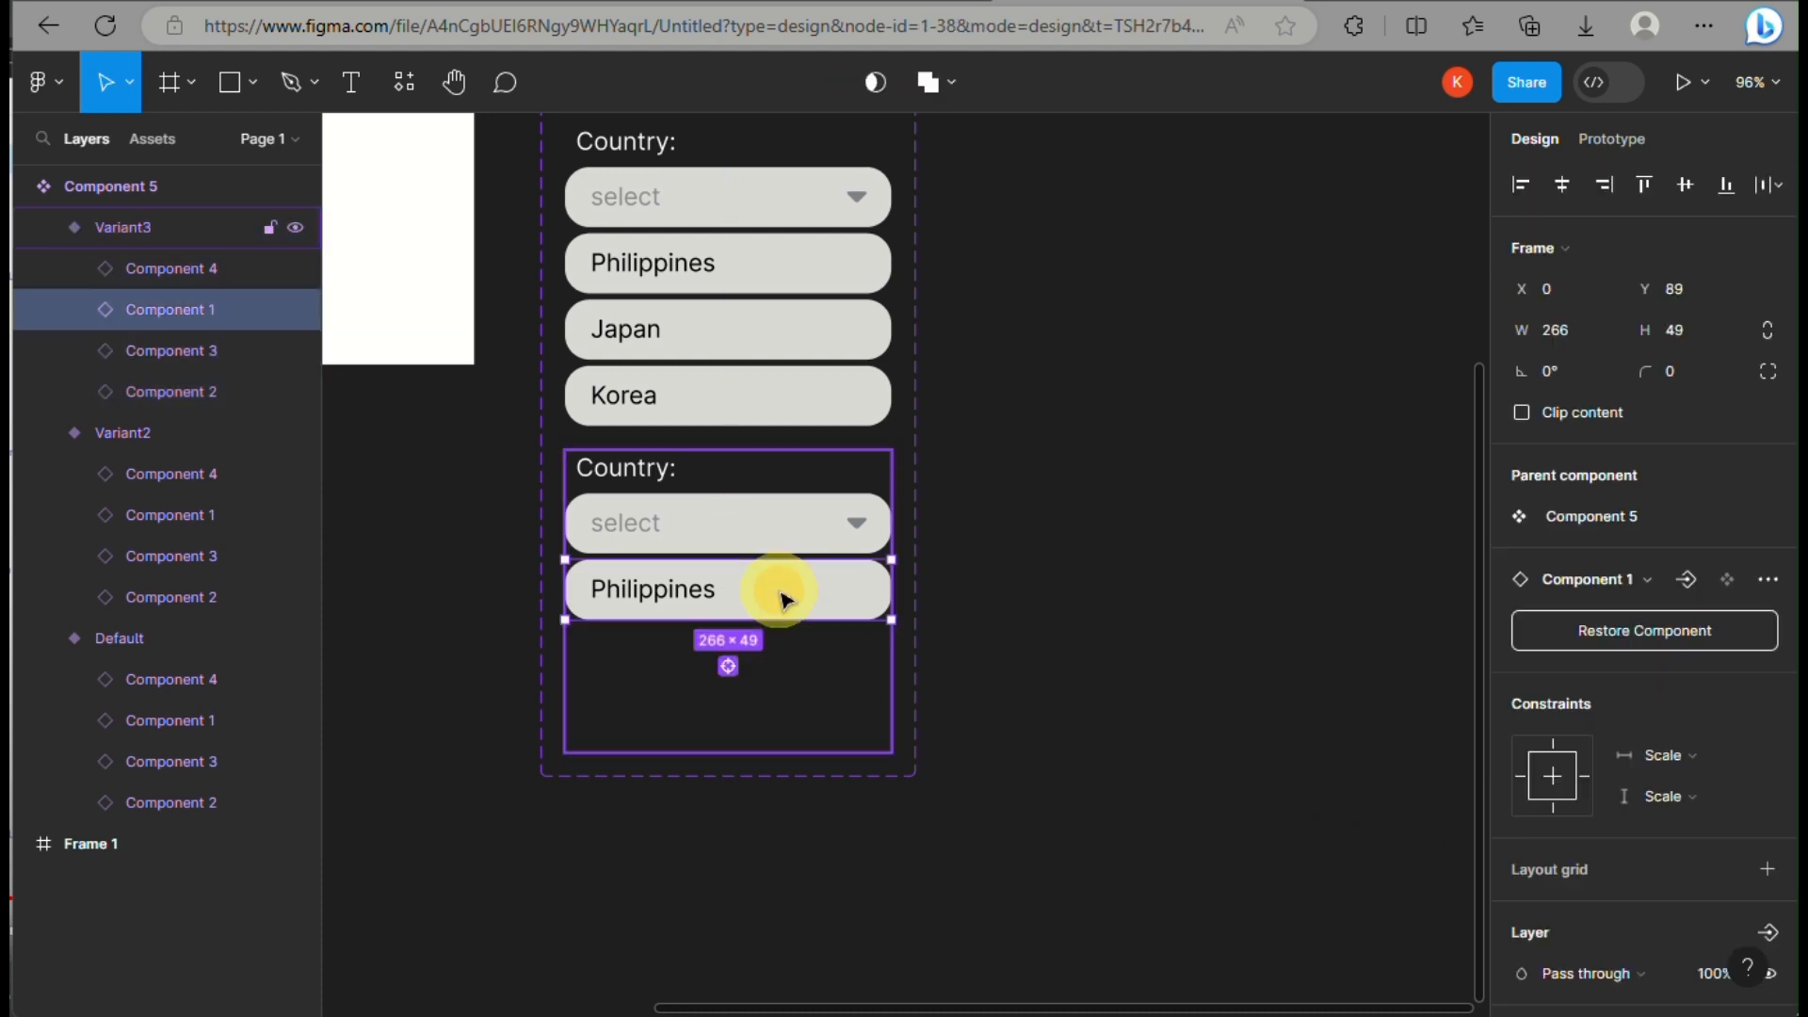
{"action": "left_click", "coordinate": [782, 598]}
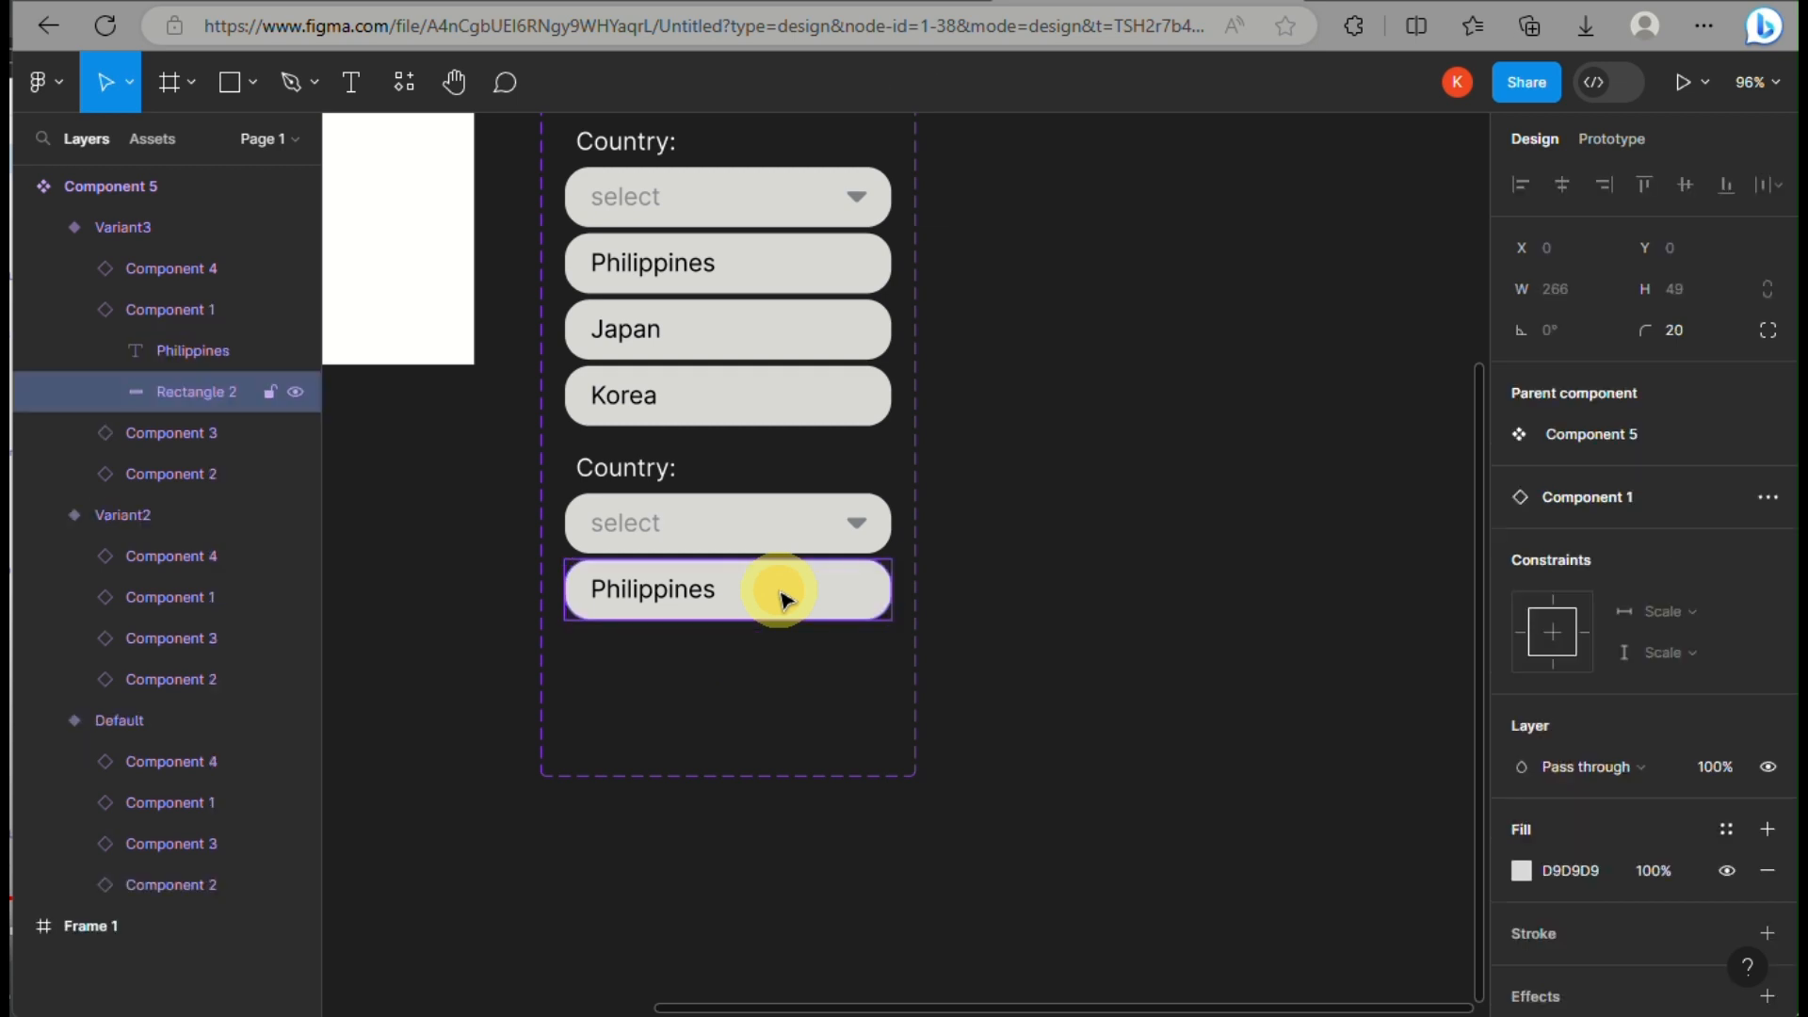
{"action": "left_click", "coordinate": [678, 593]}
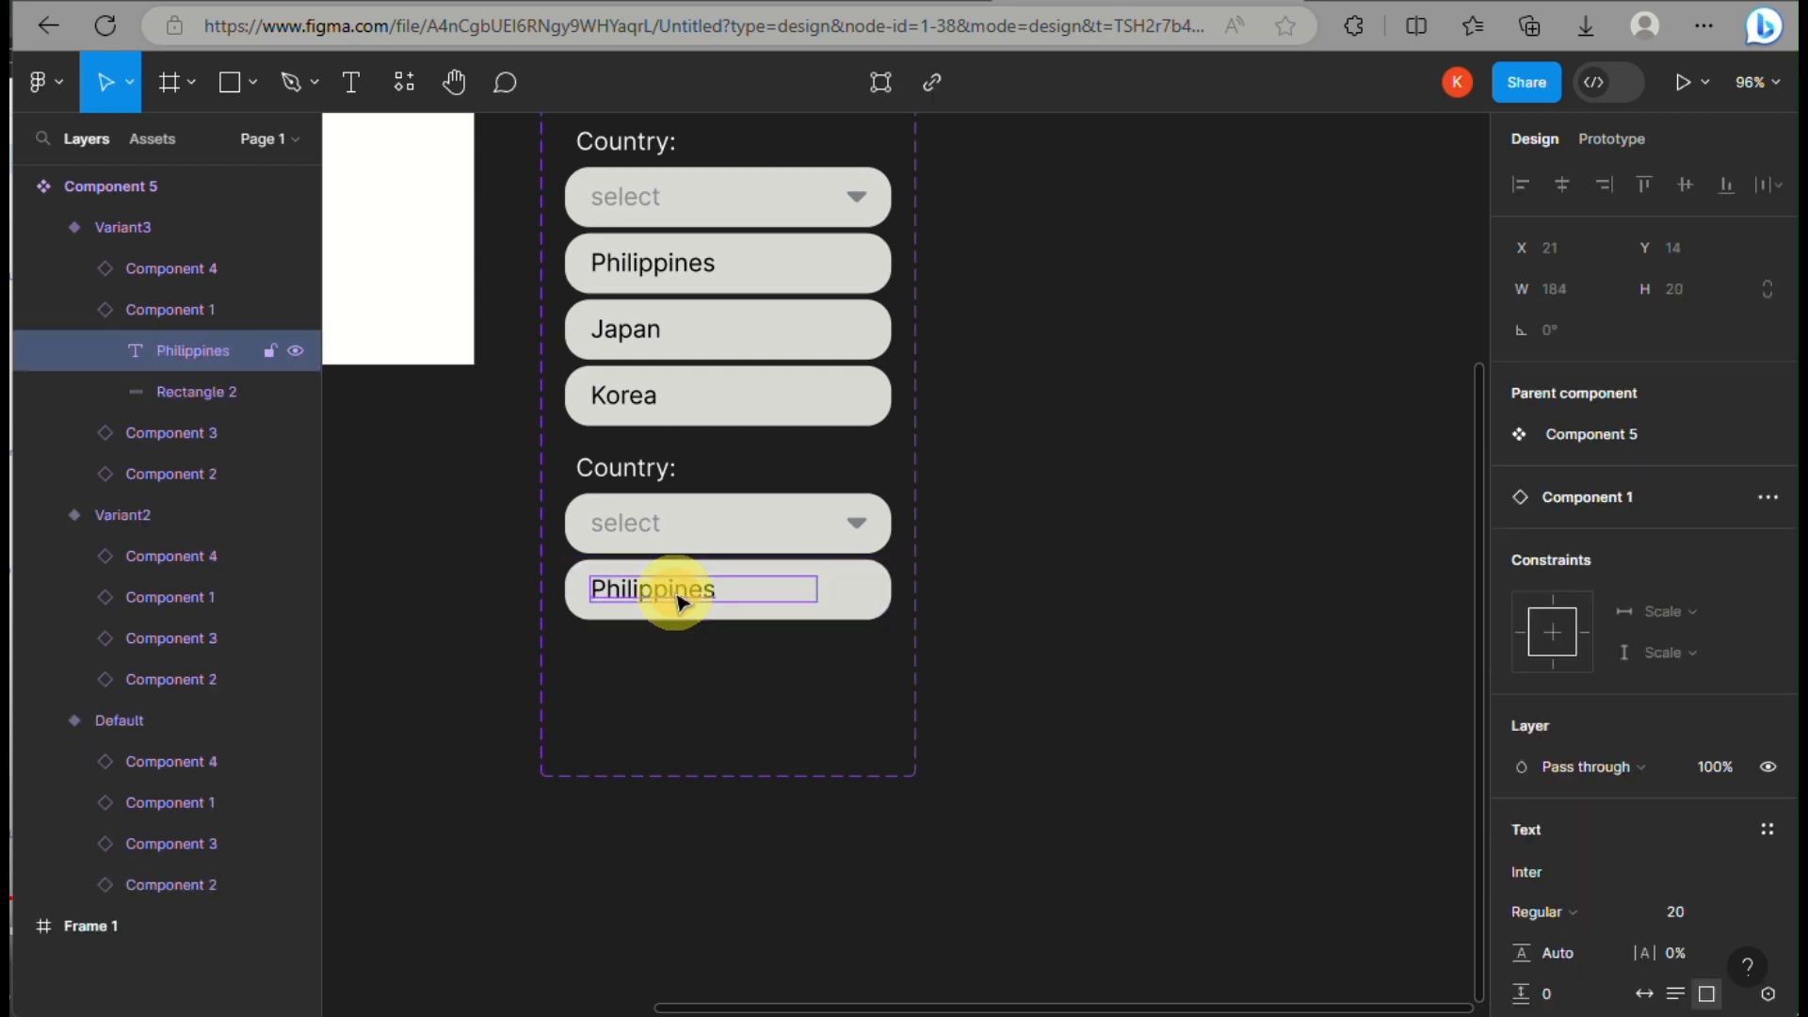
{"action": "key", "text": "Escape"}
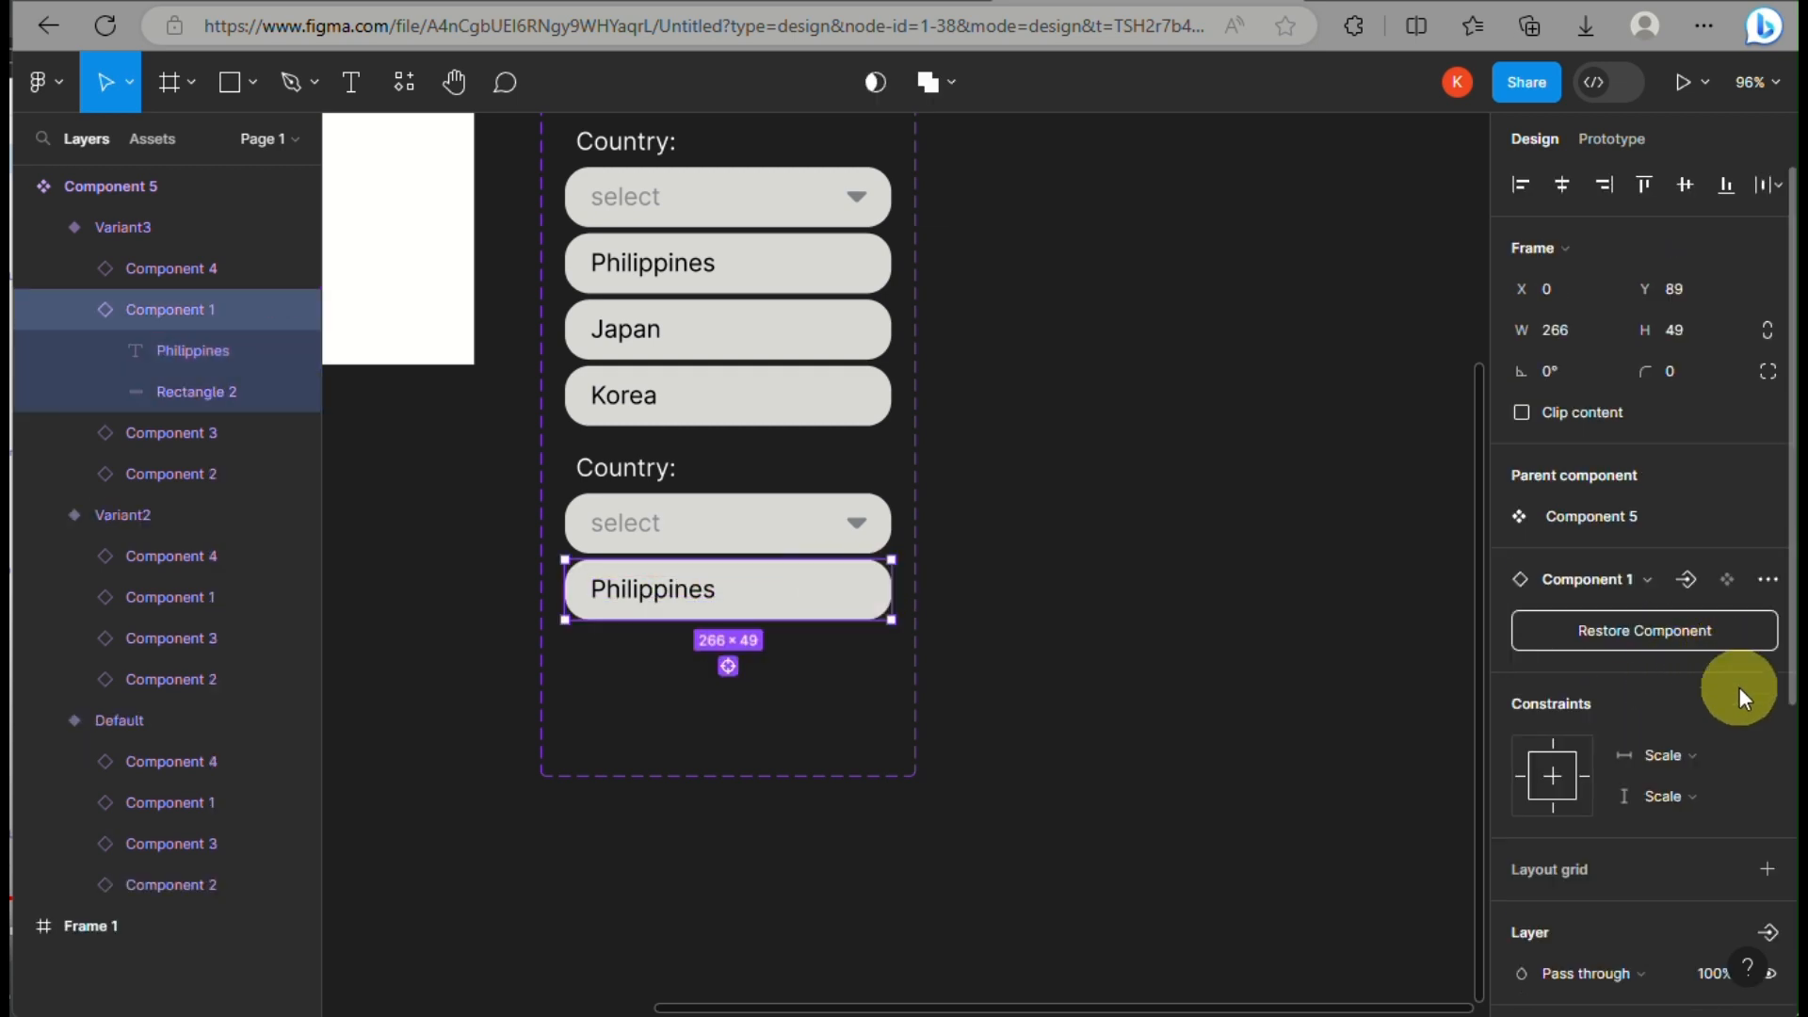
{"action": "scroll", "coordinate": [1691, 863], "scroll_direction": "down", "scroll_amount": 2}
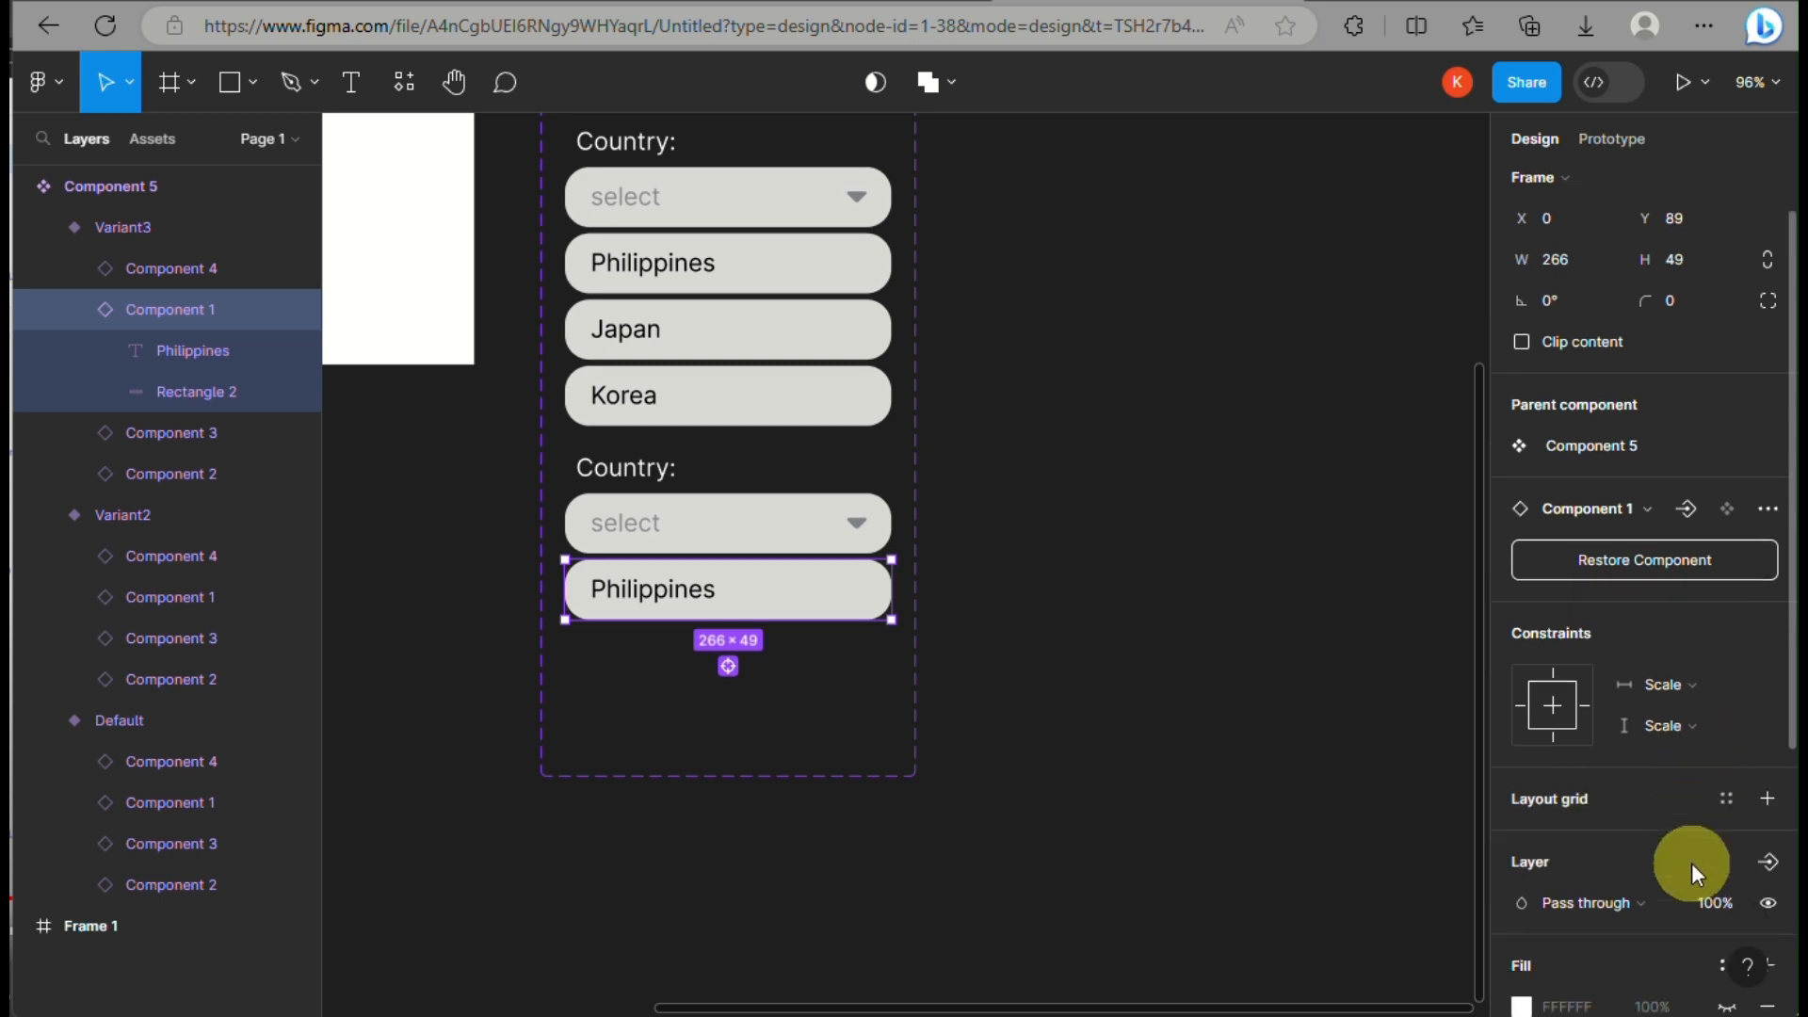
{"action": "left_click", "coordinate": [1768, 903]}
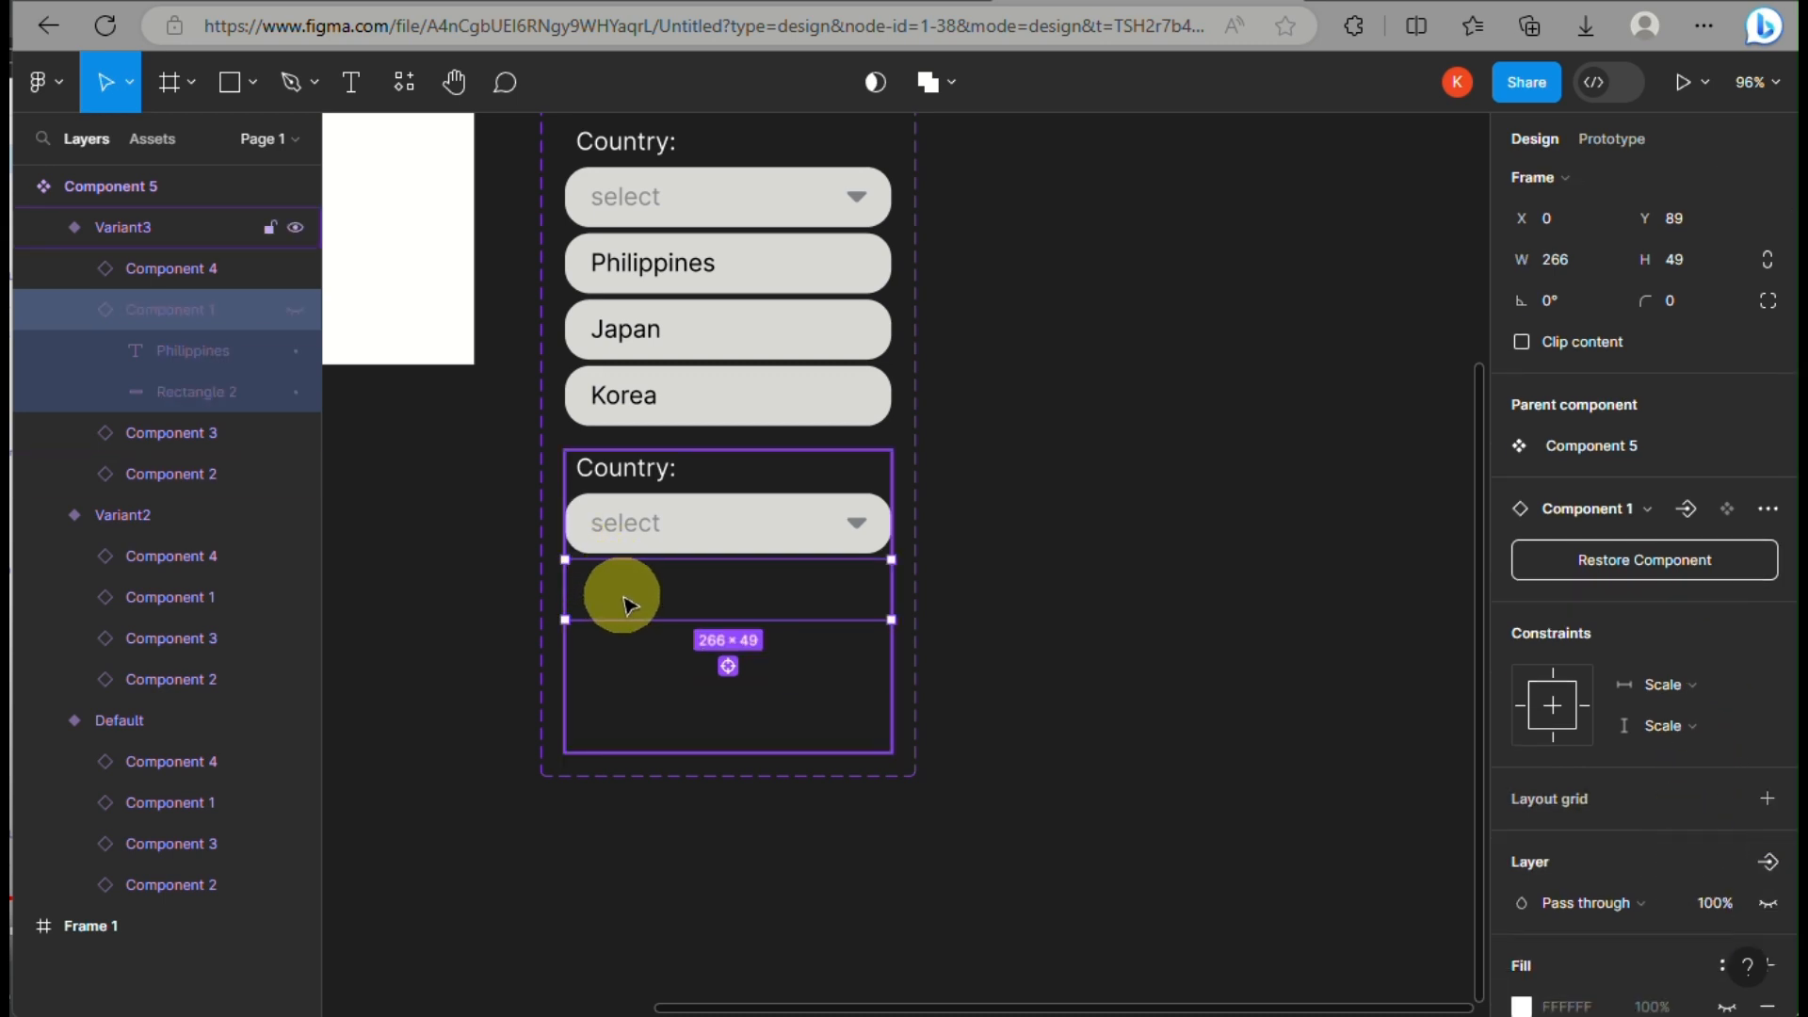
{"action": "key", "text": "ctrl+z"}
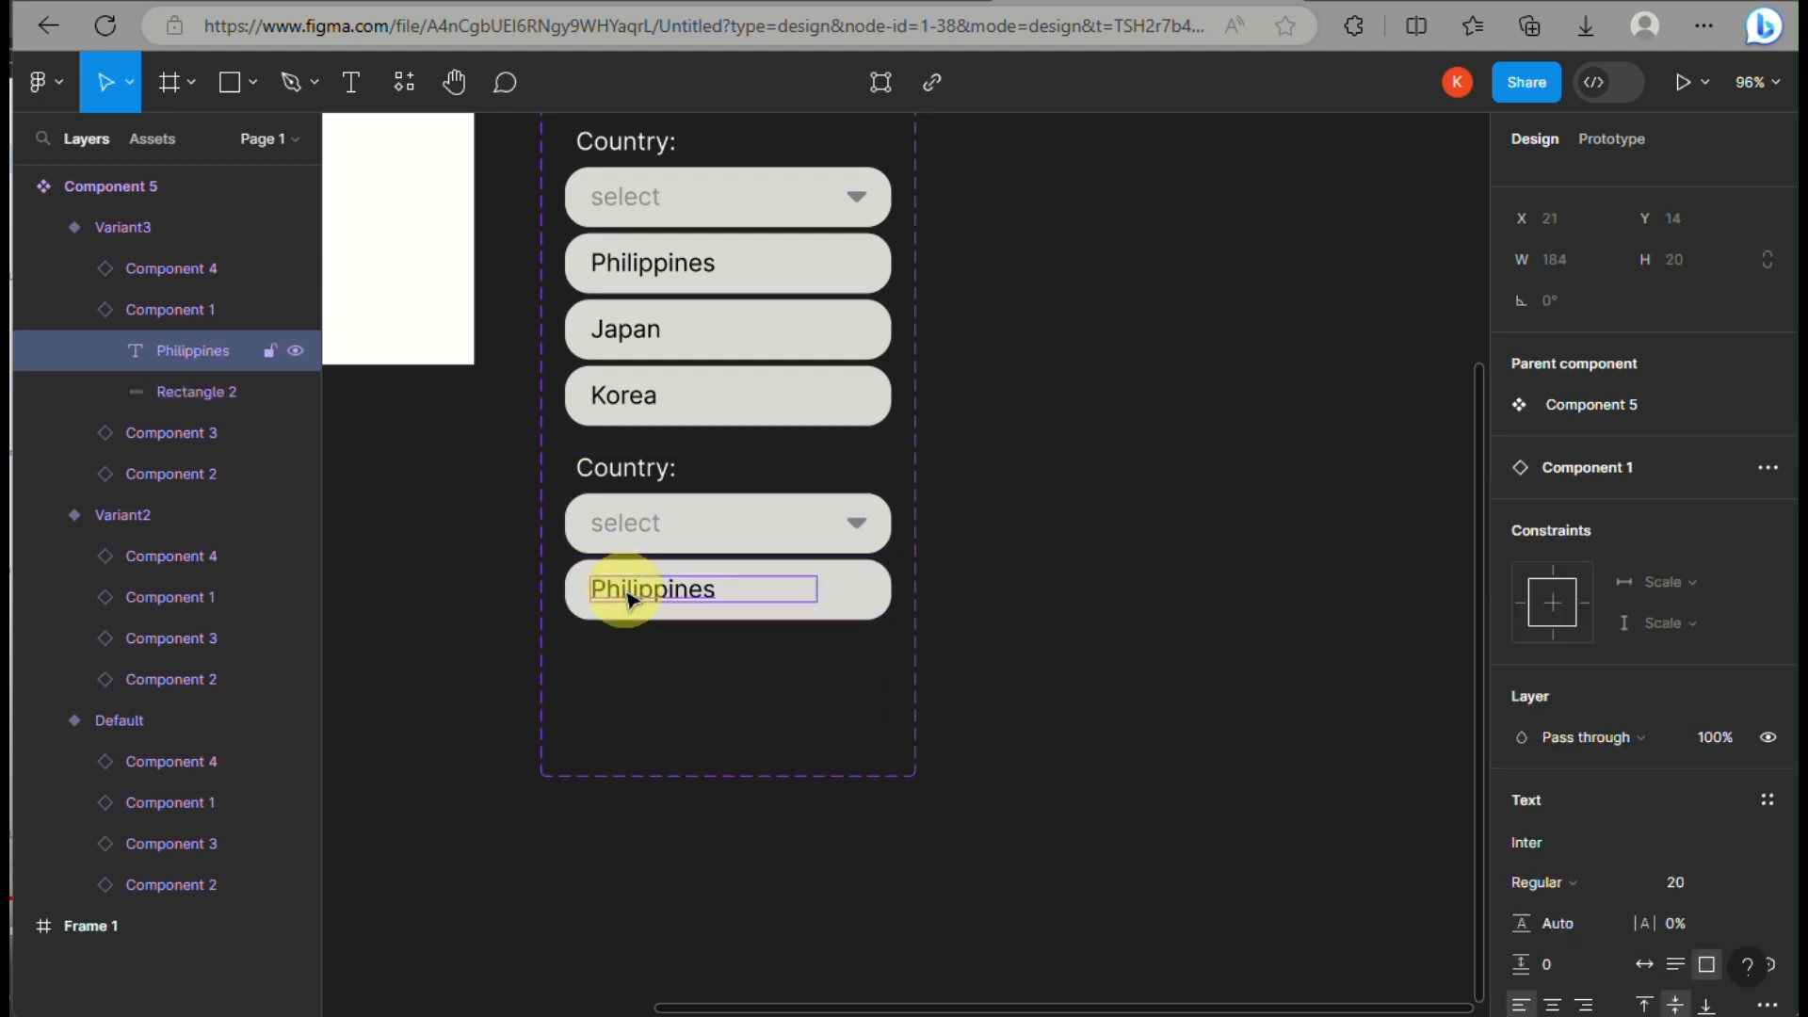
- Move the third variant's Philippines option slightly down from the select field, undoing any further shift
{"action": "mouse_move", "coordinate": [628, 598]}
{"action": "left_mouse_down"}
{"action": "mouse_move", "coordinate": [622, 537]}
{"action": "mouse_move", "coordinate": [629, 606]}
{"action": "left_mouse_up"}
{"action": "double_click", "coordinate": [656, 599]}
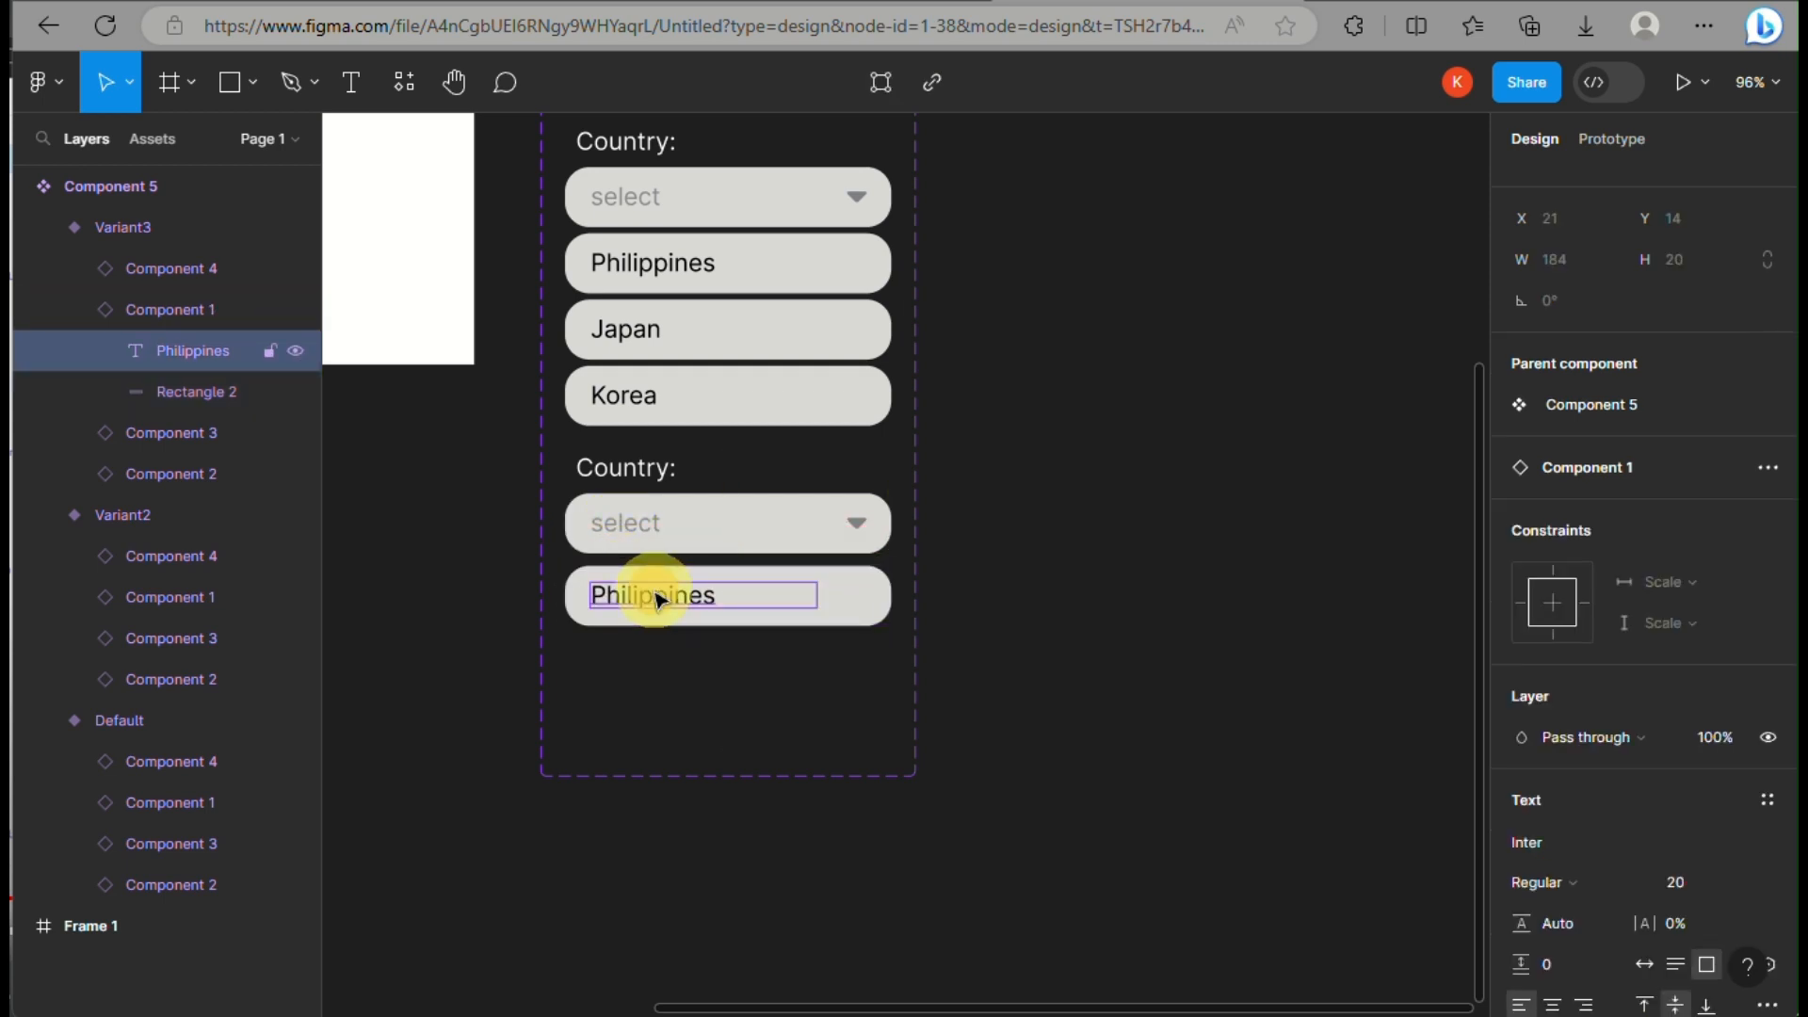
{"action": "mouse_move", "coordinate": [667, 604]}
{"action": "left_mouse_down"}
{"action": "mouse_move", "coordinate": [665, 565]}
{"action": "mouse_move", "coordinate": [668, 636]}
{"action": "left_mouse_up"}
{"action": "key", "text": "ctrl+z"}
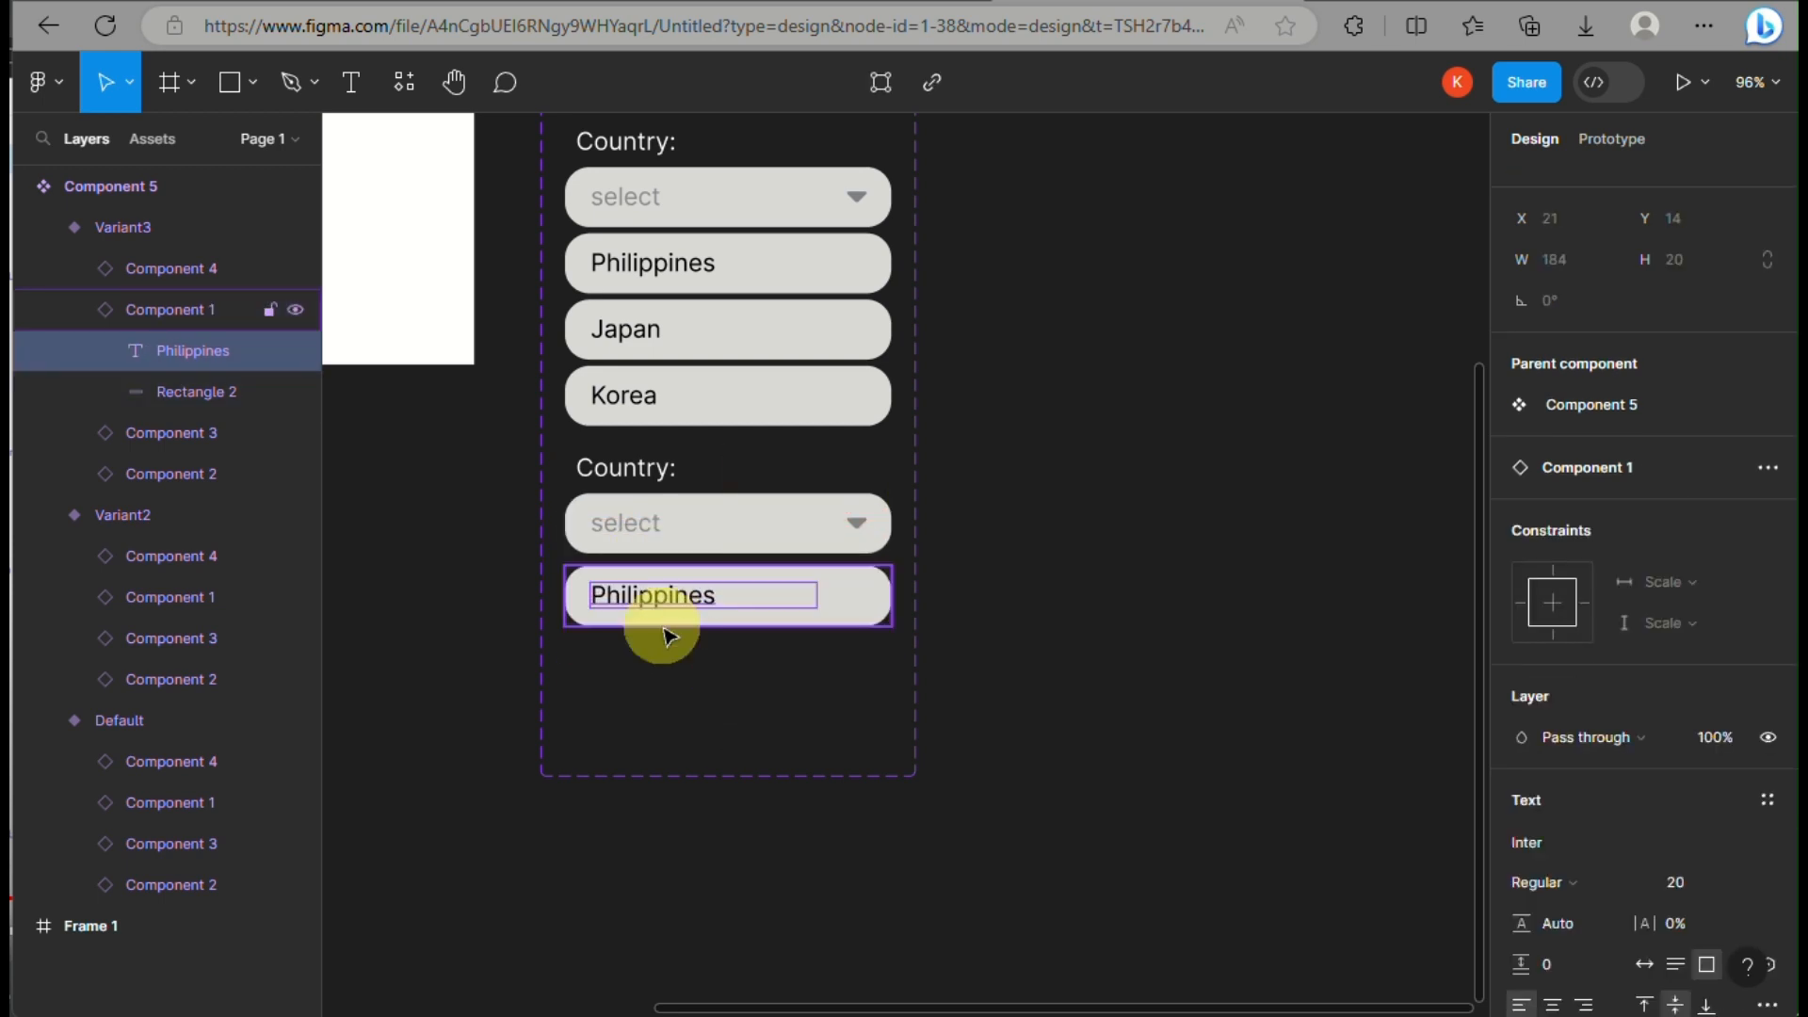
{"action": "double_click", "coordinate": [684, 597]}
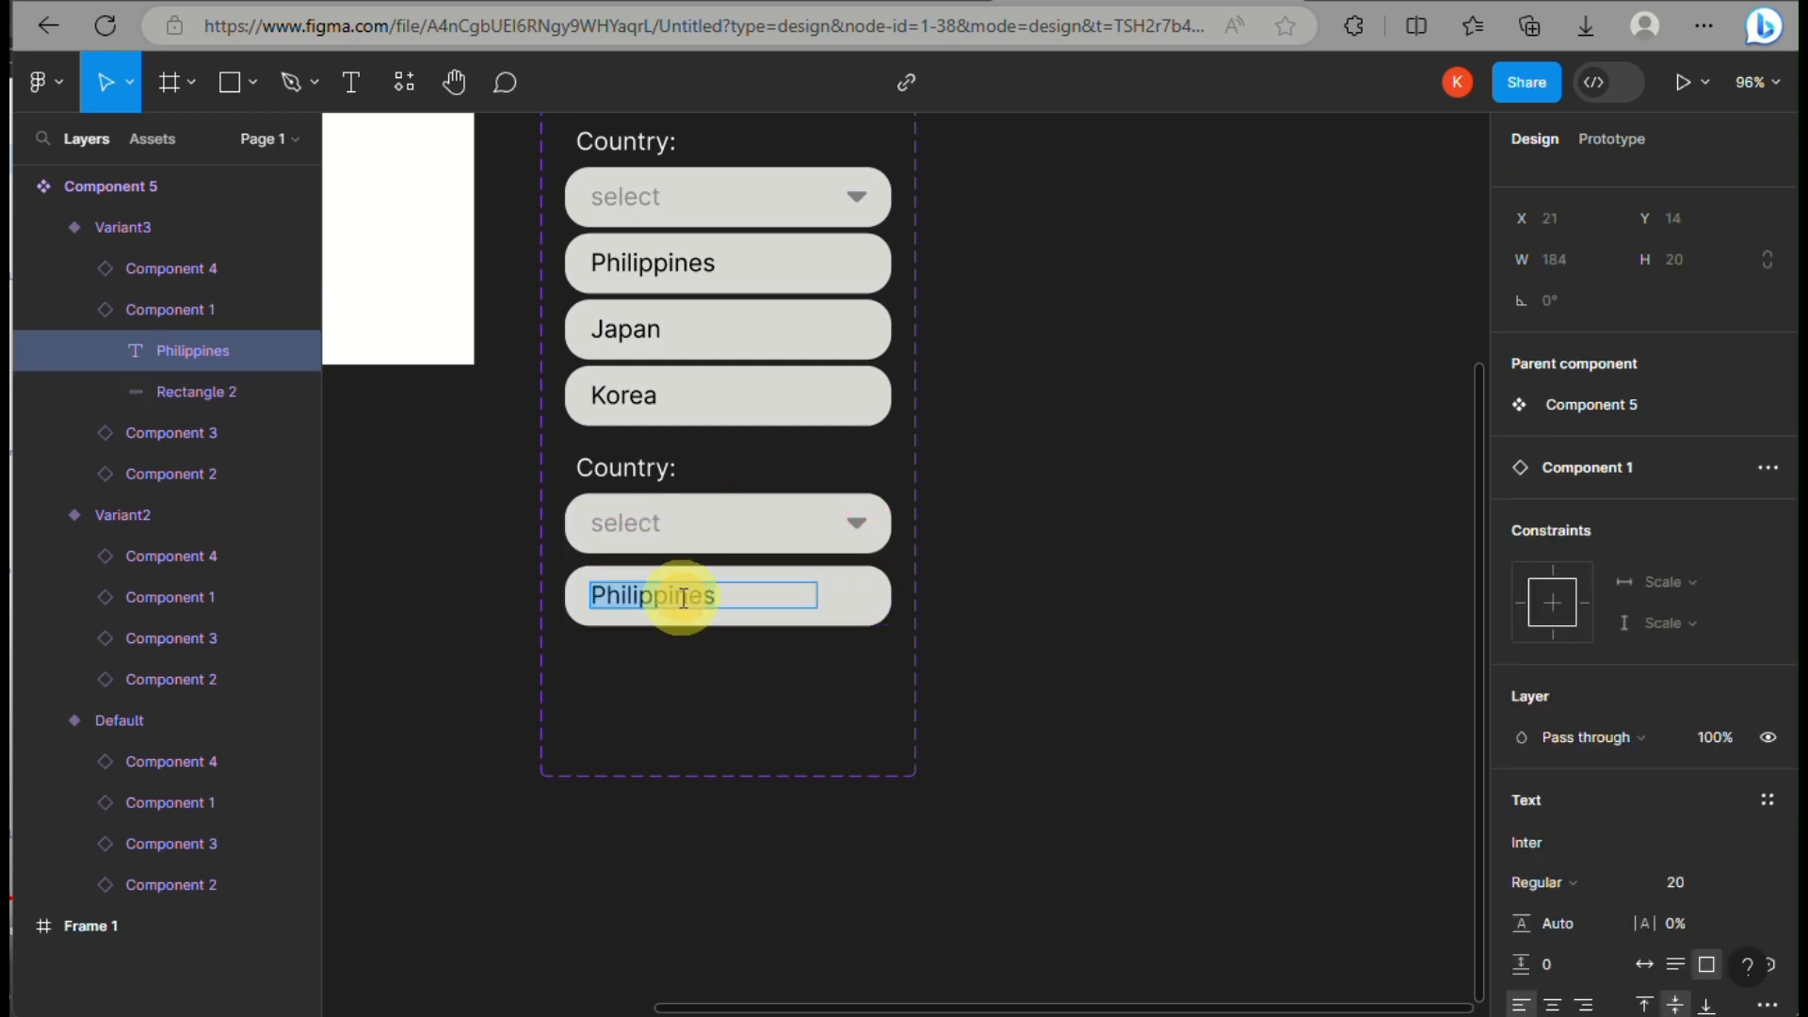
{"action": "left_click", "coordinate": [736, 584]}
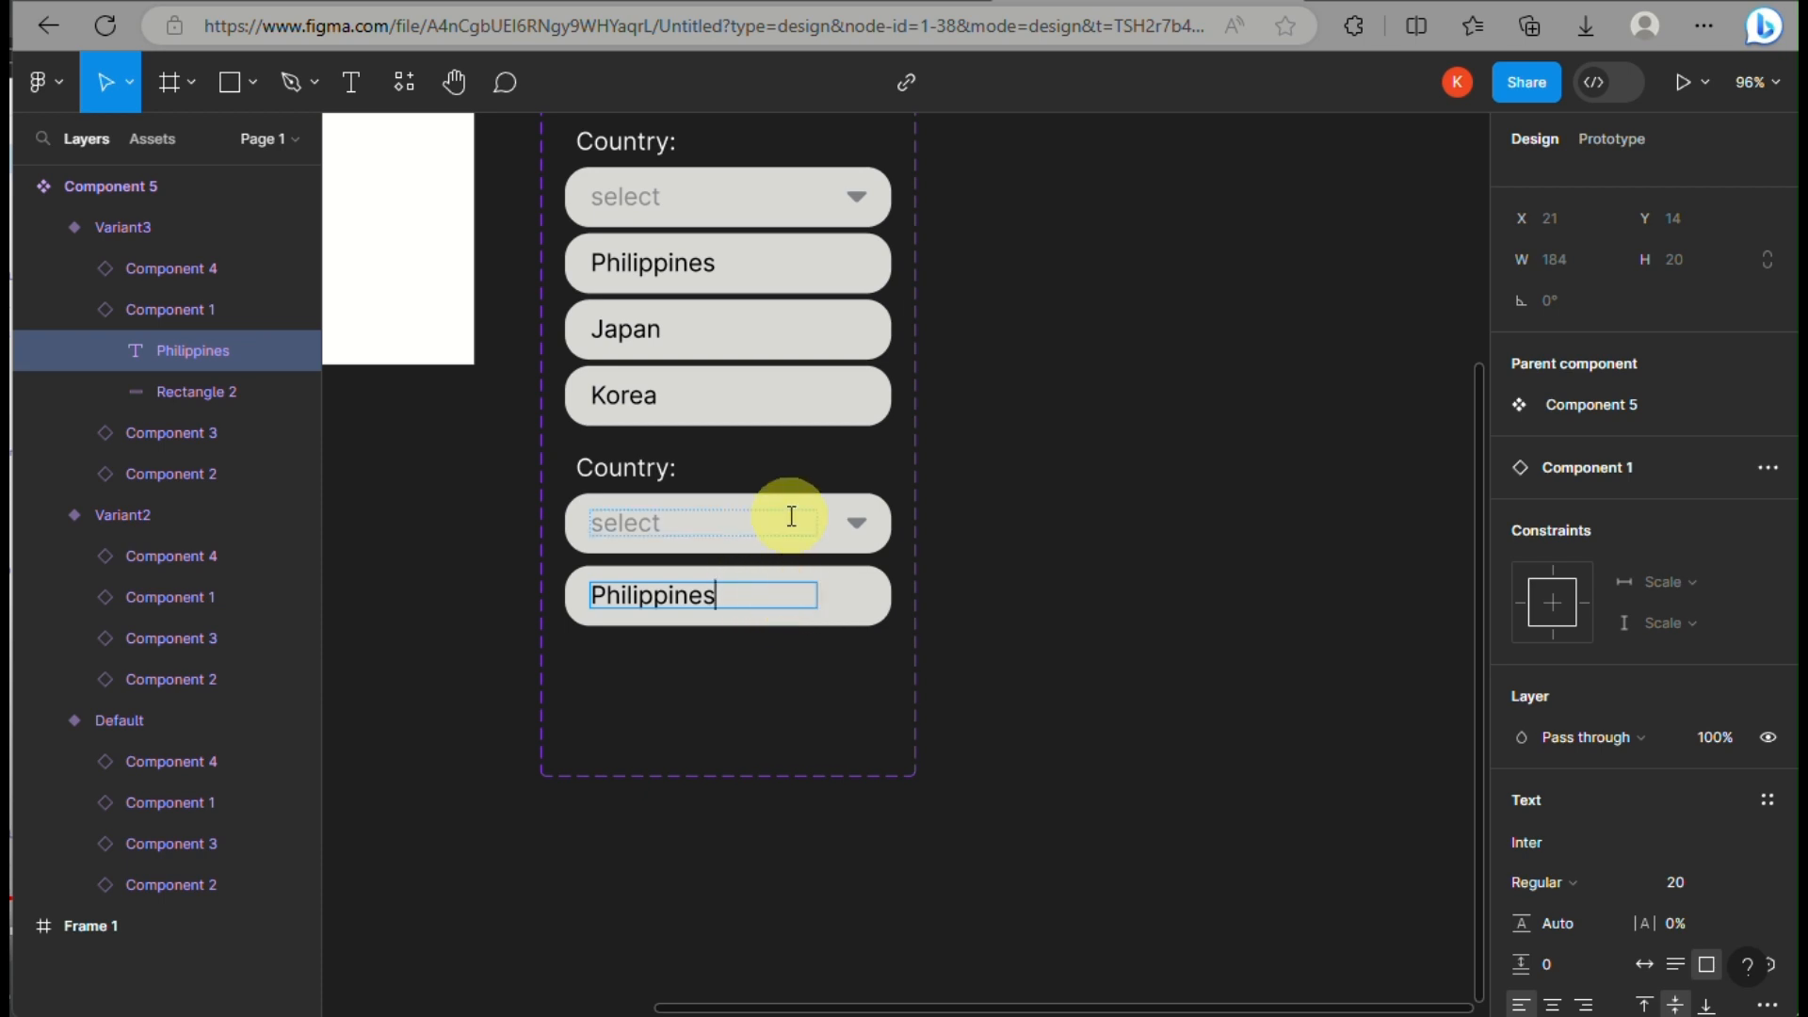
{"action": "left_click", "coordinate": [168, 346]}
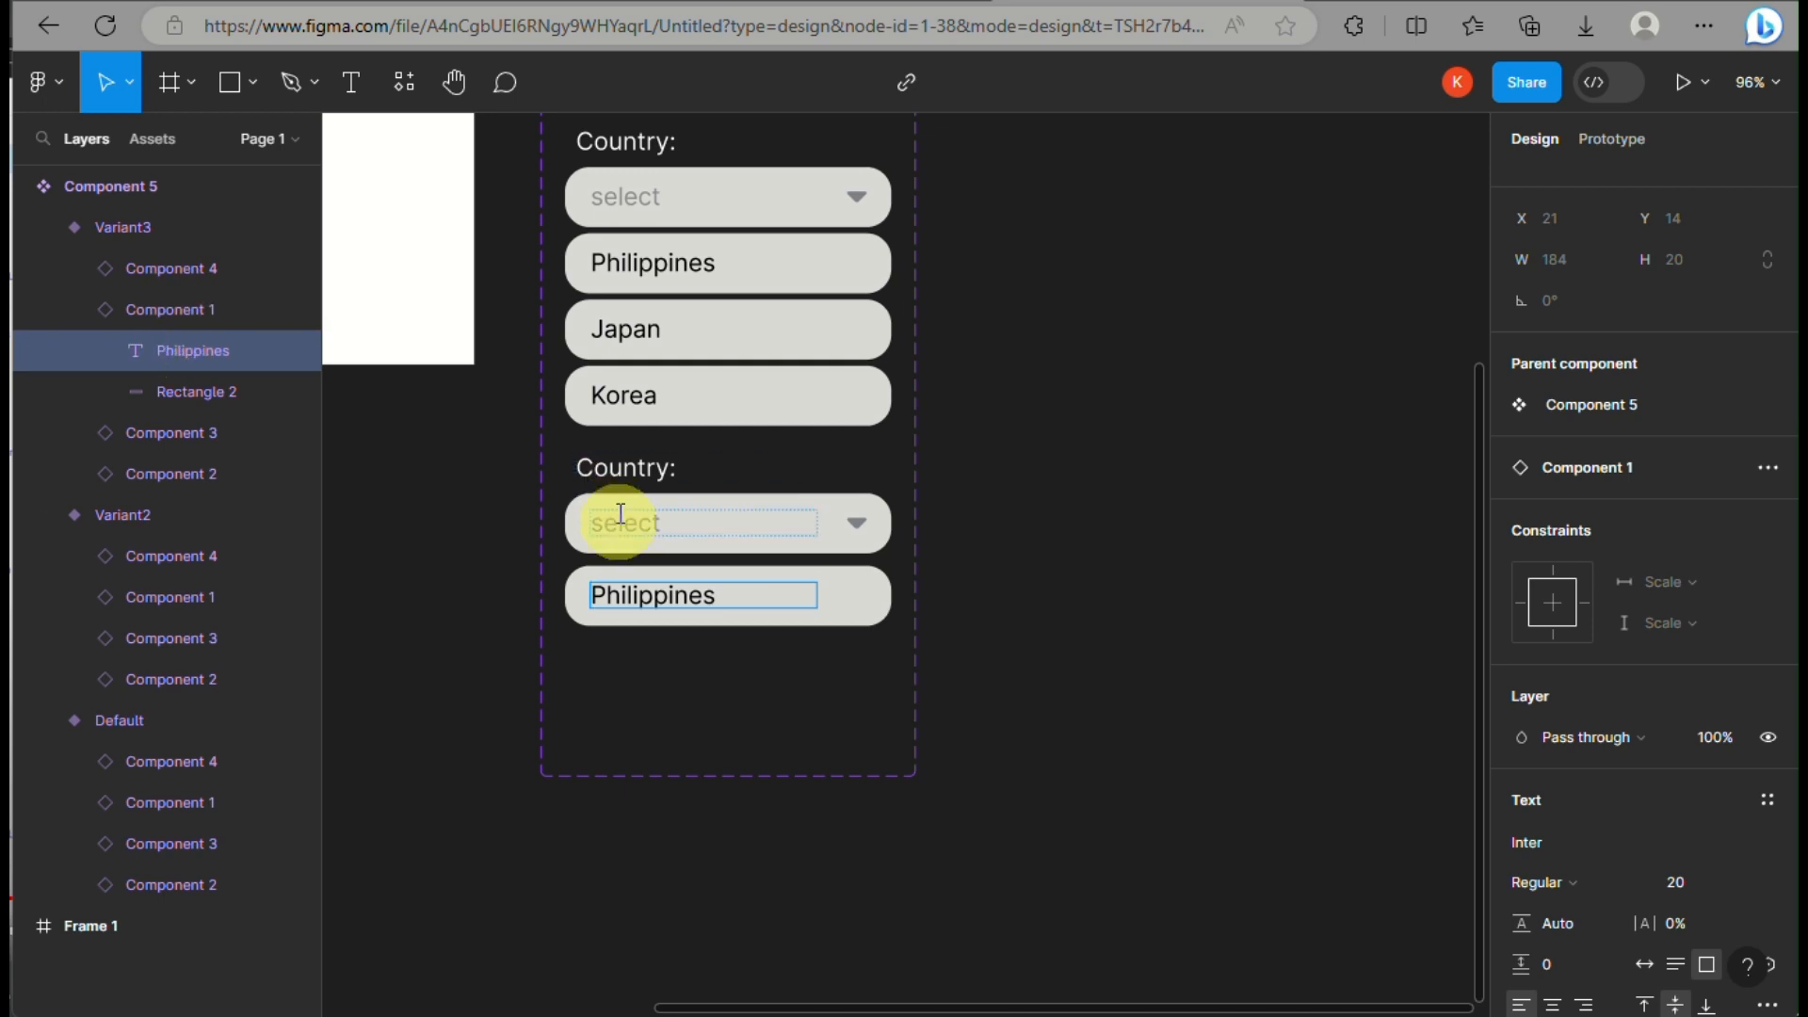
{"action": "left_click_drag", "start_coordinate": [655, 592], "coordinate": [738, 613]}
{"action": "left_click", "coordinate": [752, 597]}
{"action": "double_click", "coordinate": [753, 597]}
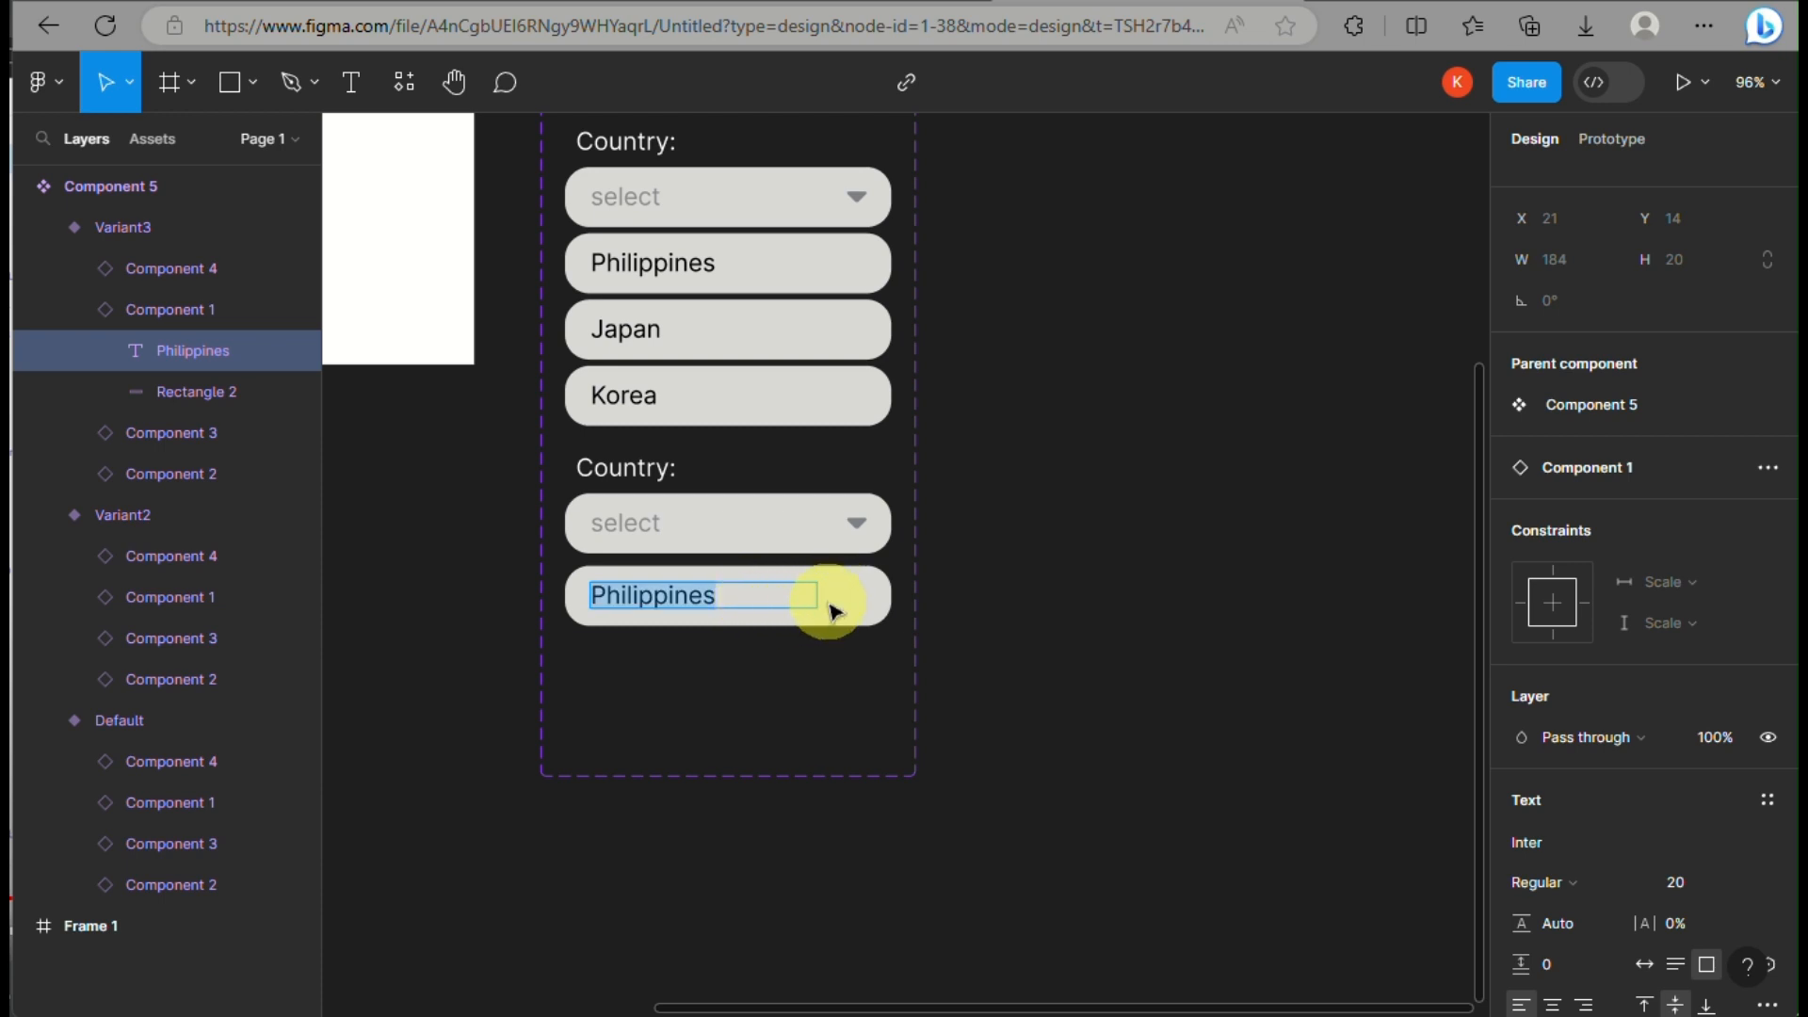
{"action": "key", "text": "Escape"}
{"action": "key", "text": "Escape"}
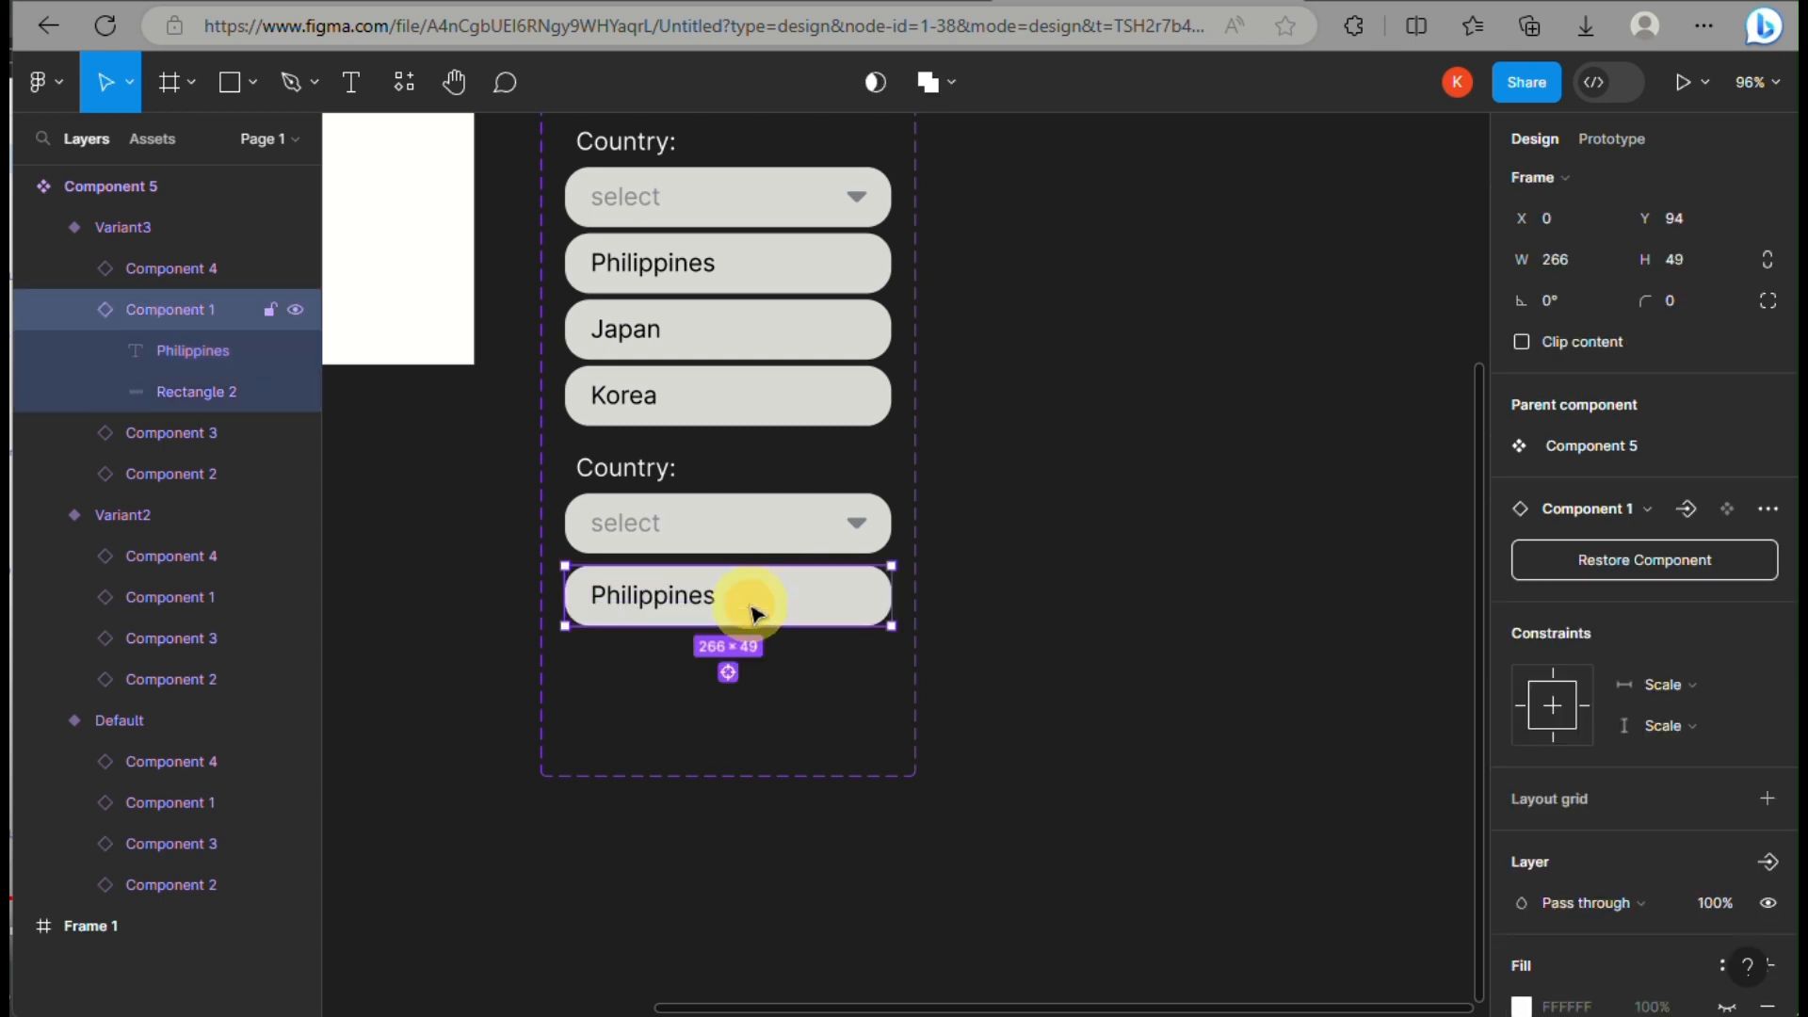
{"action": "double_click", "coordinate": [669, 608]}
{"action": "double_click", "coordinate": [666, 611]}
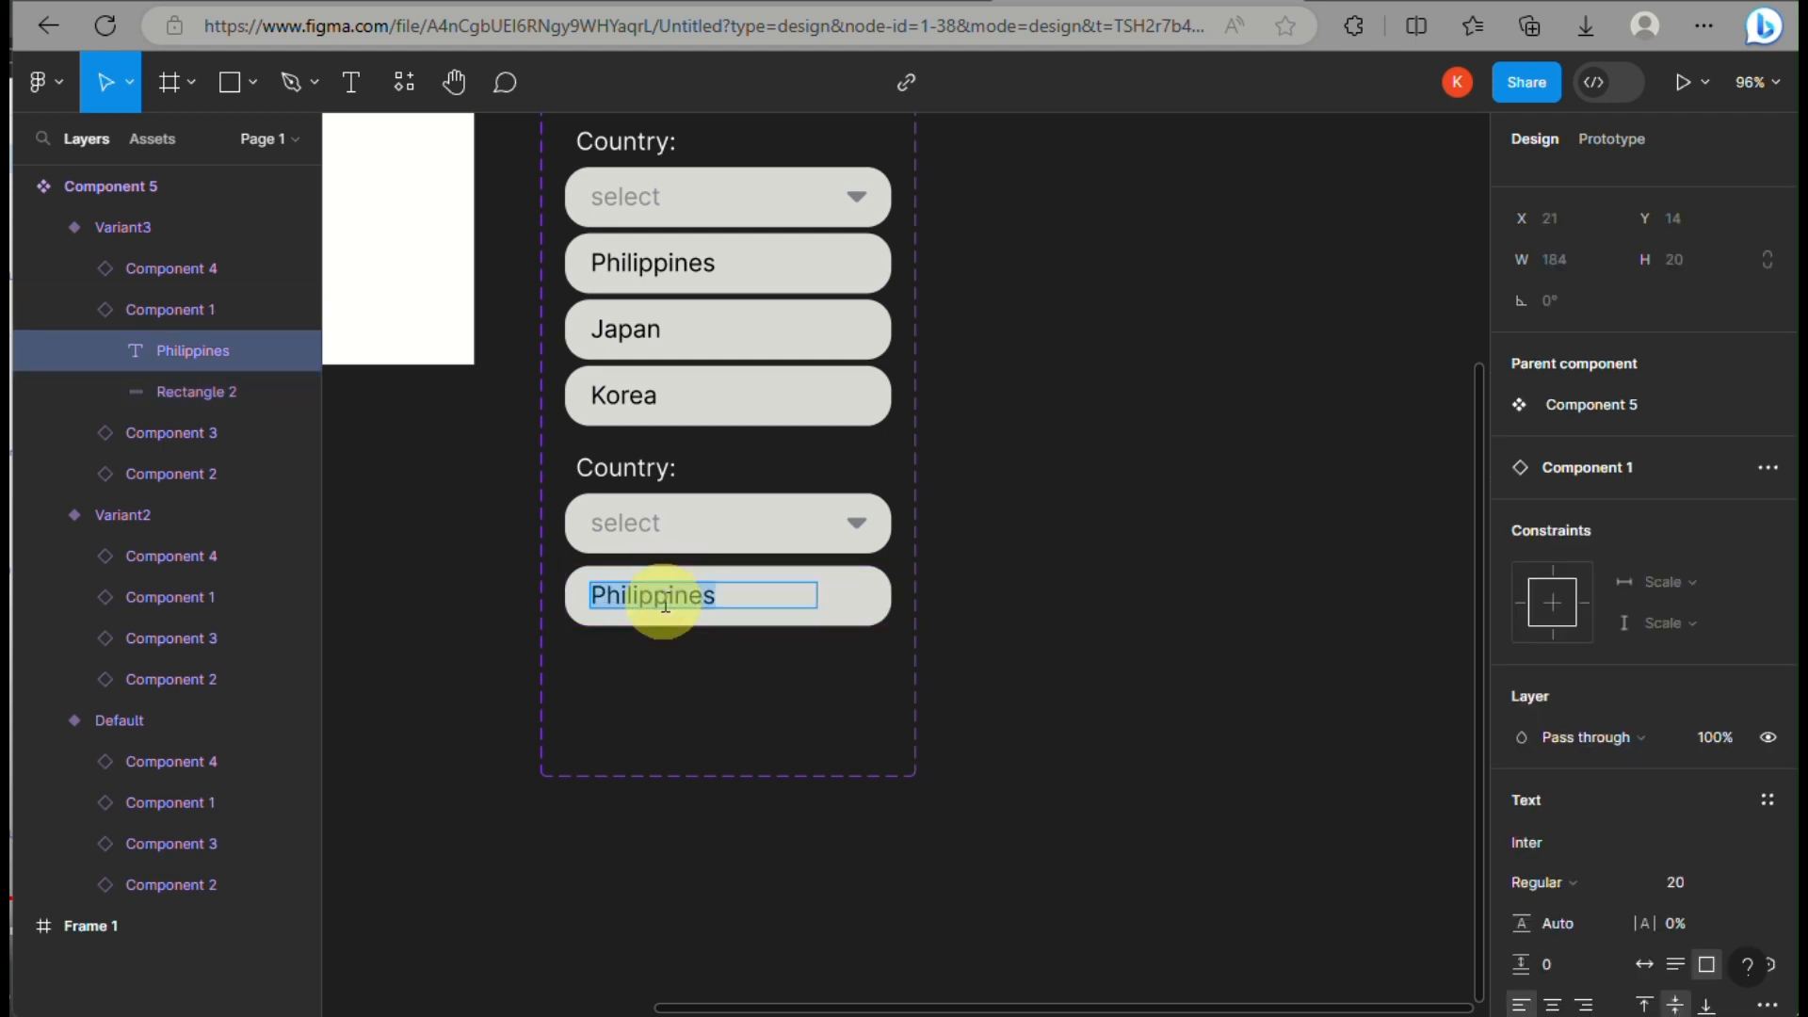
{"action": "double_click", "coordinate": [743, 597]}
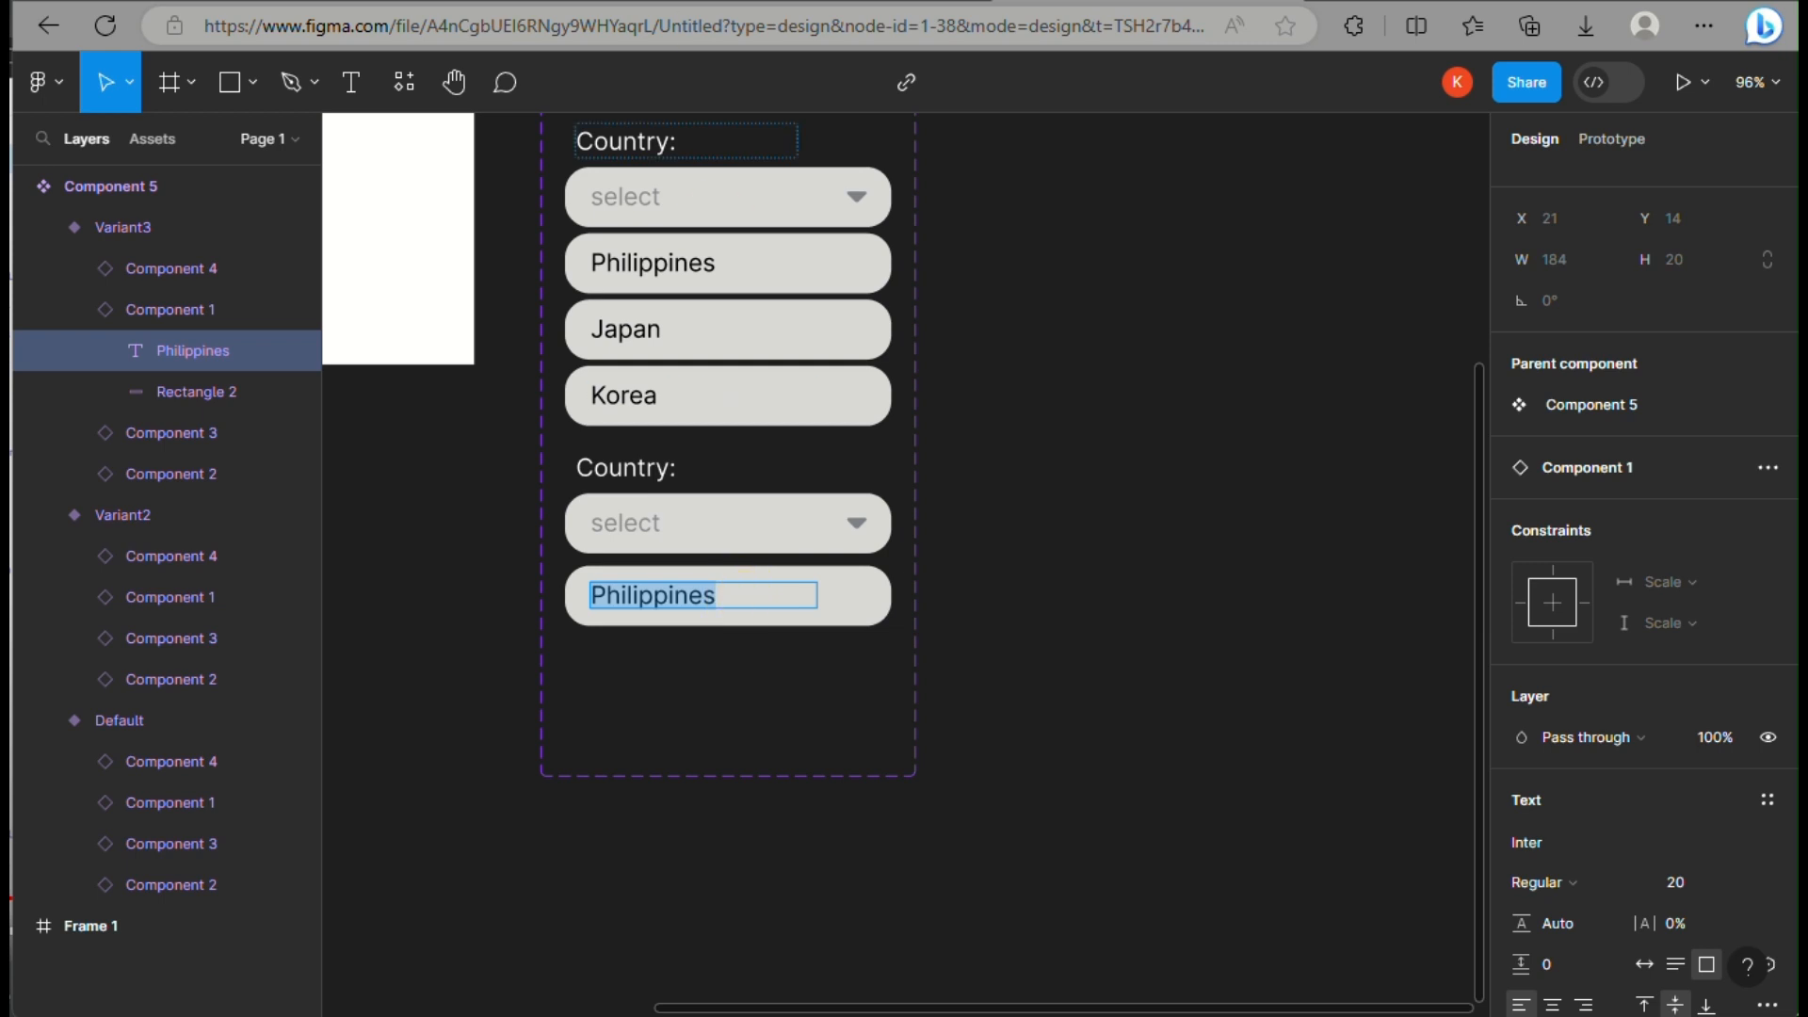
{"action": "left_click", "coordinate": [857, 606]}
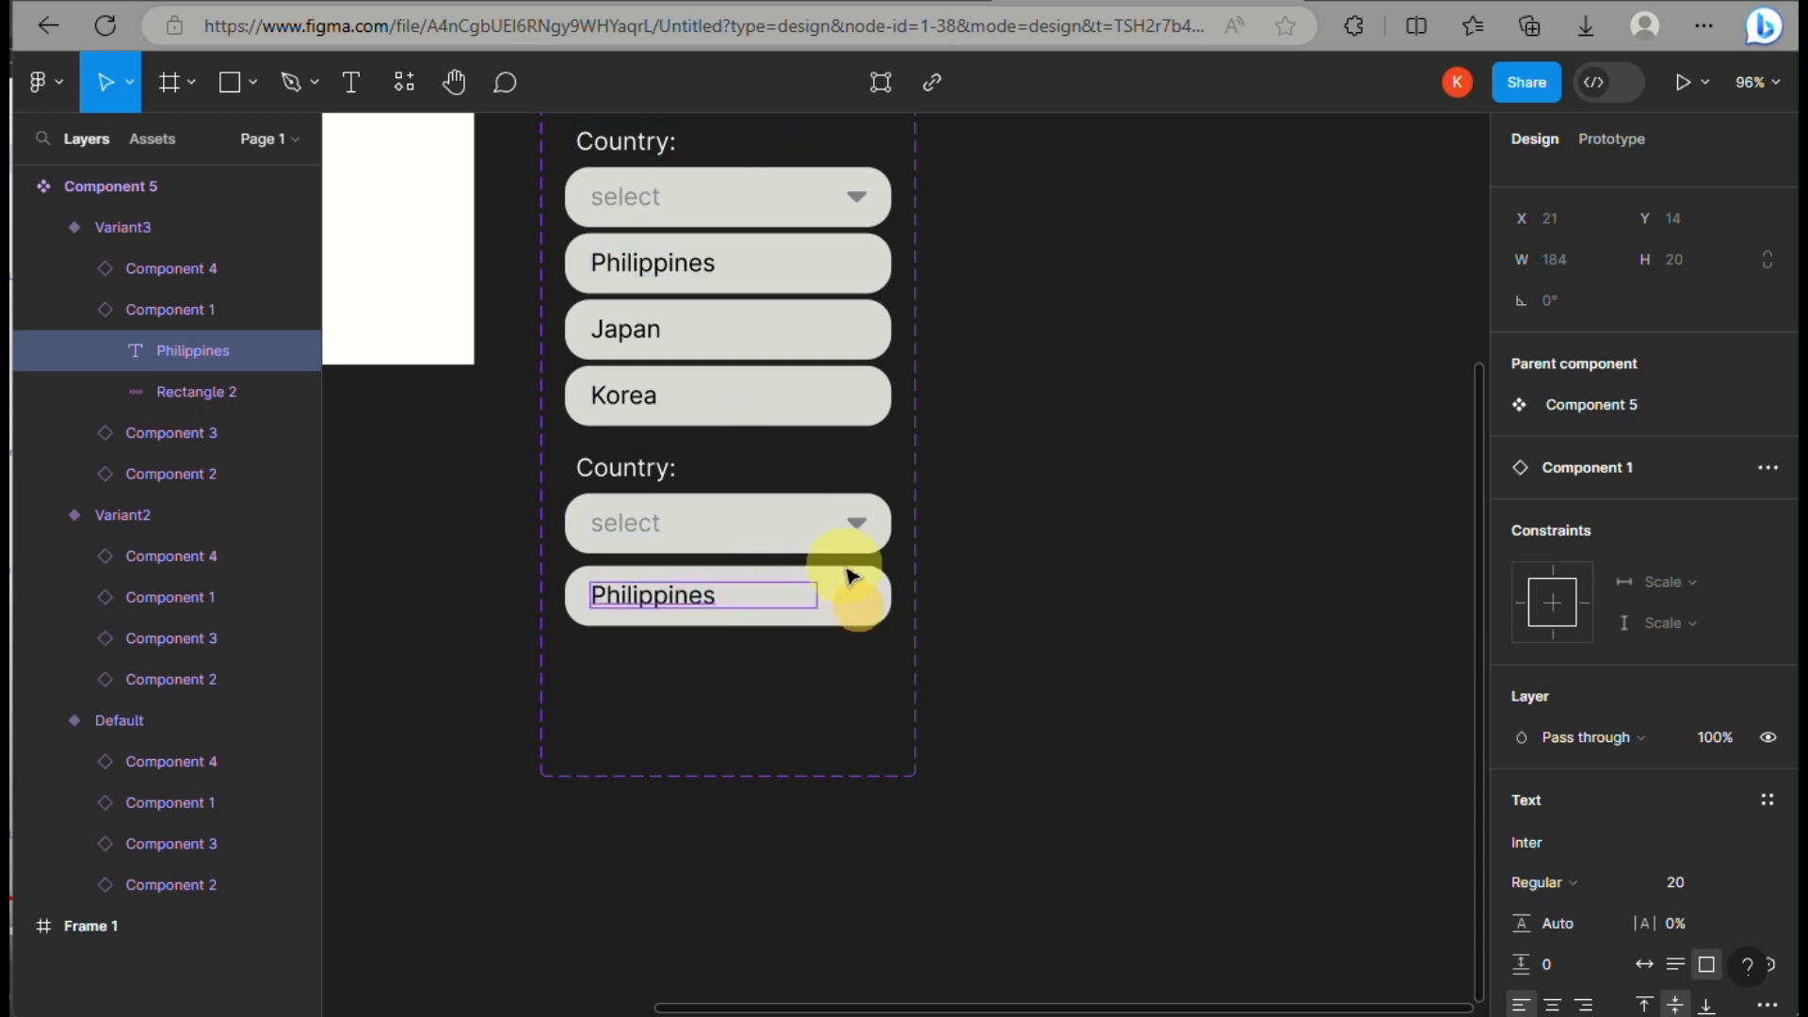
{"action": "left_click", "coordinate": [837, 661]}
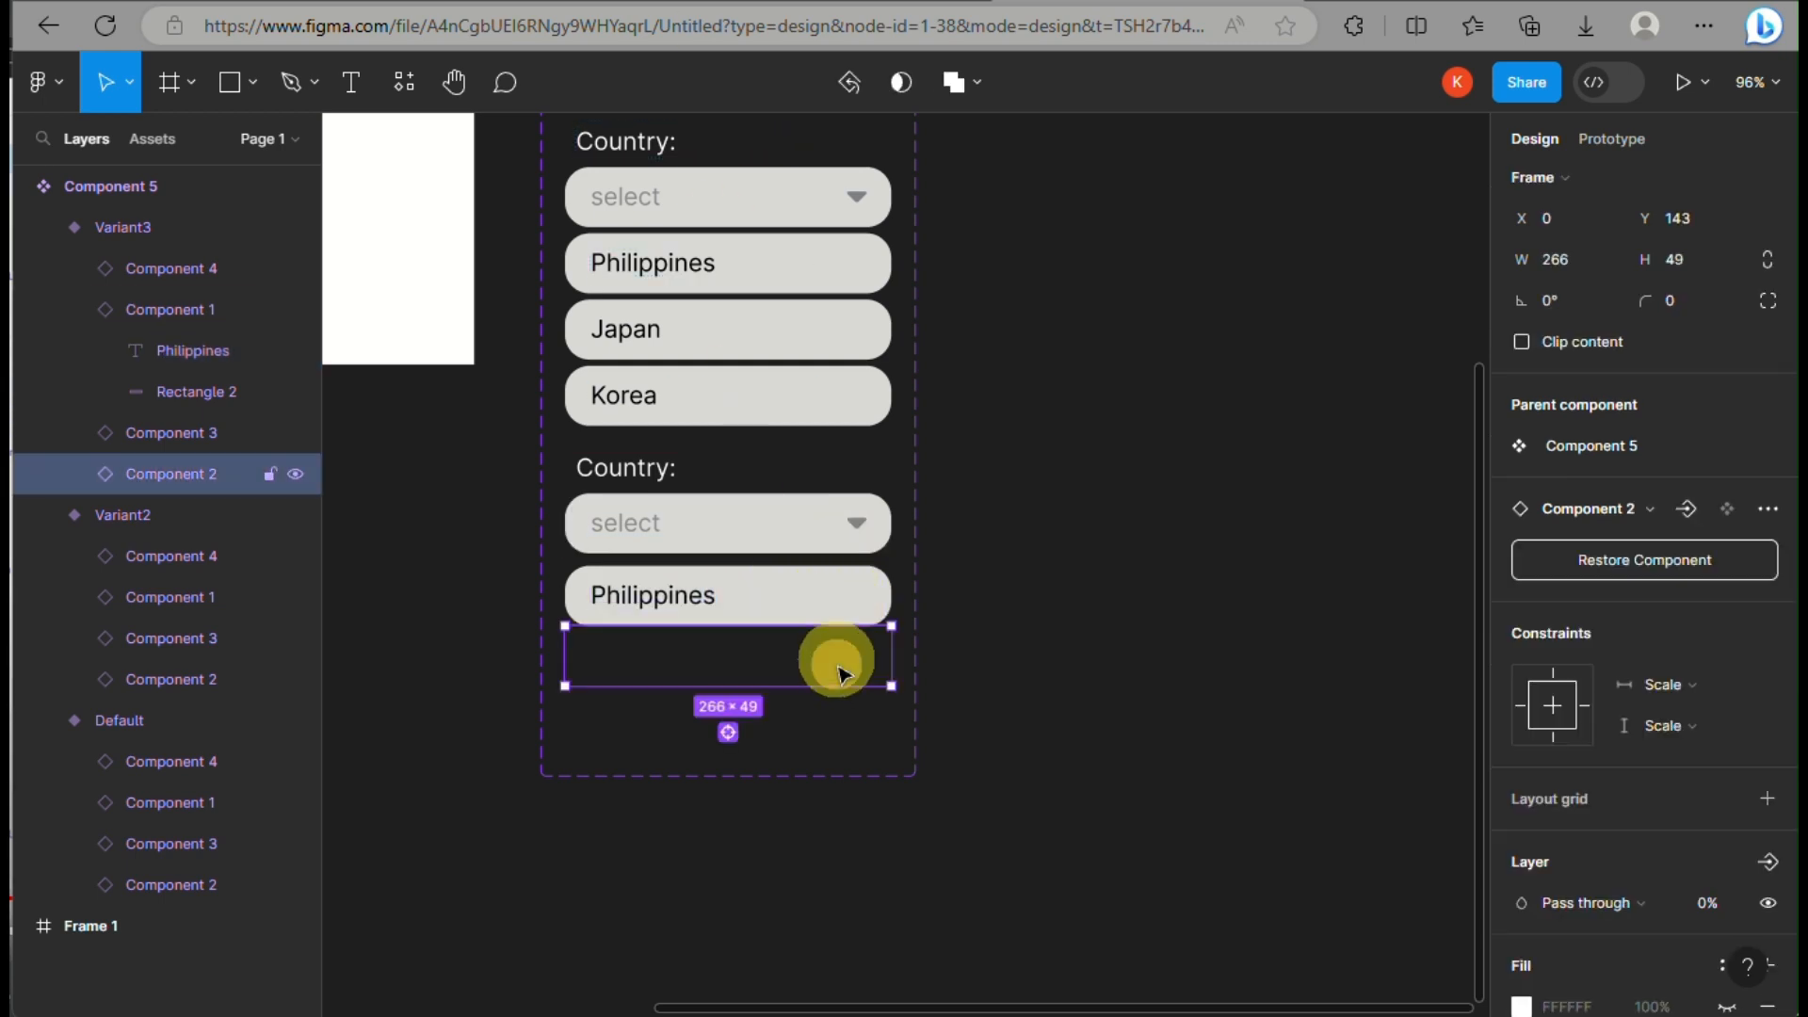
- Try moving the third variant's Philippines option up onto its select field, and undo the move
{"action": "left_click", "coordinate": [849, 609]}
{"action": "left_click_drag", "start_coordinate": [849, 608], "coordinate": [845, 538]}
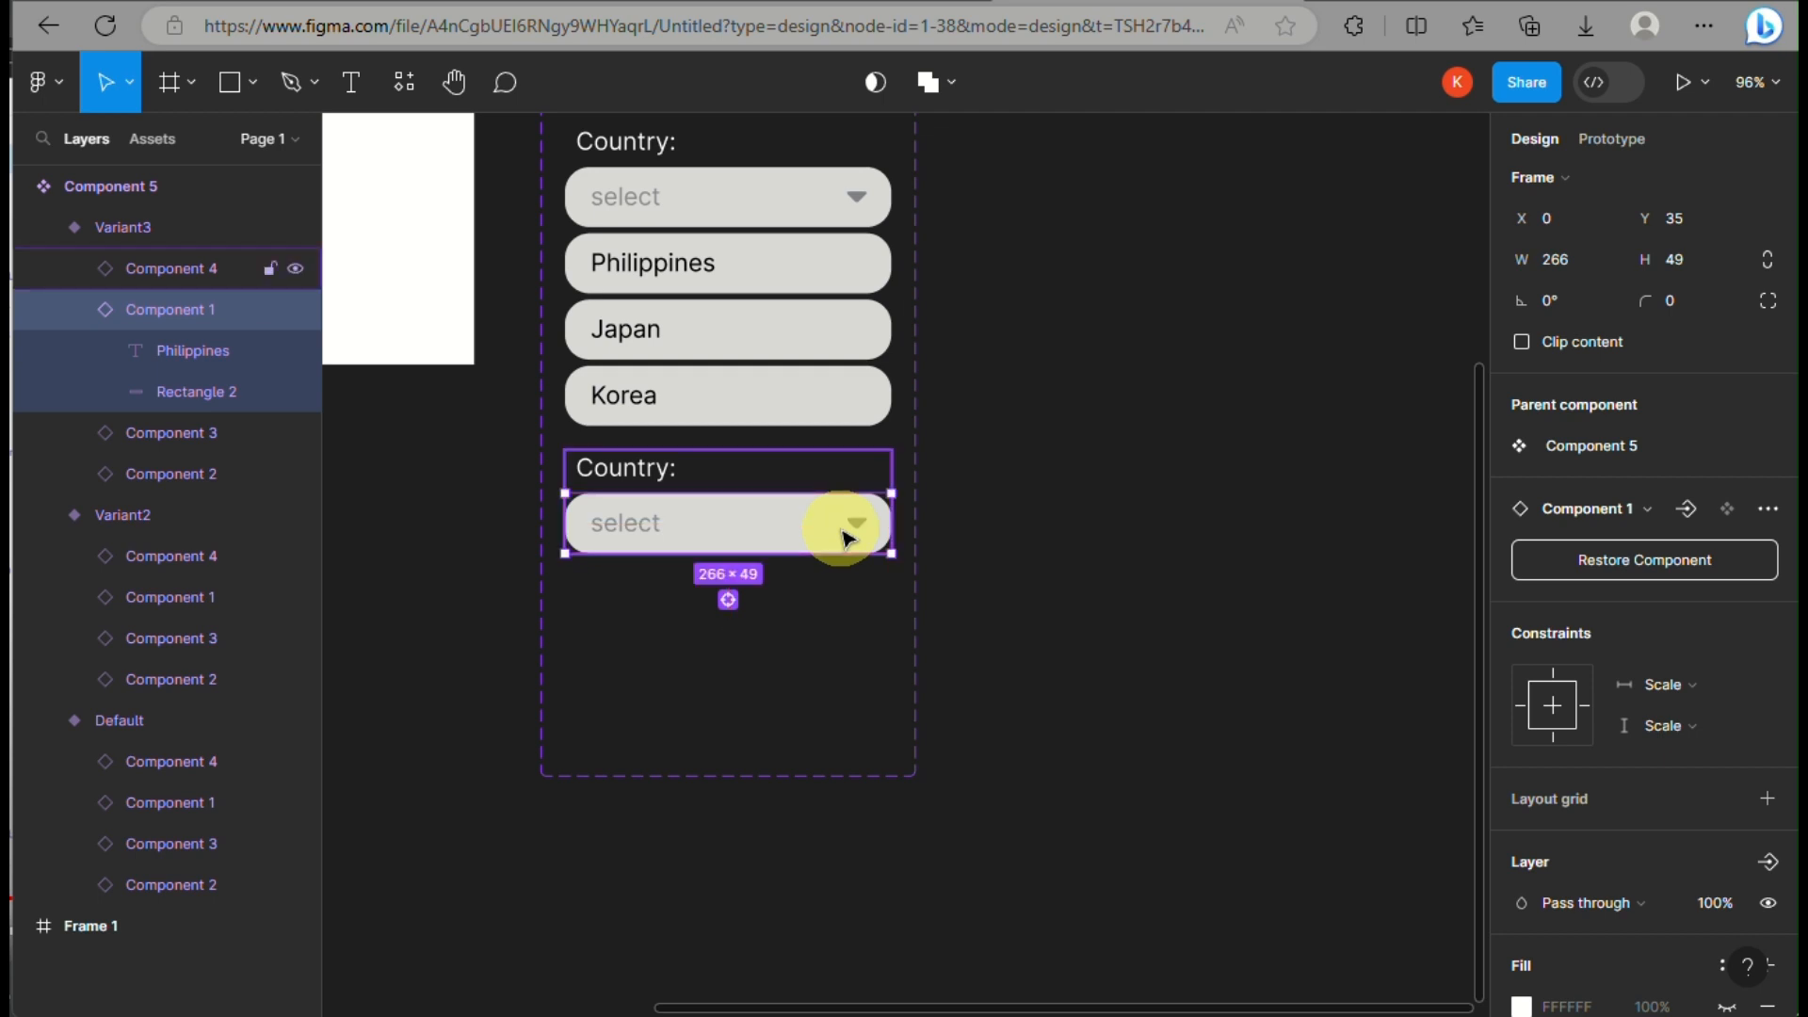
{"action": "key", "text": "ctrl+z"}
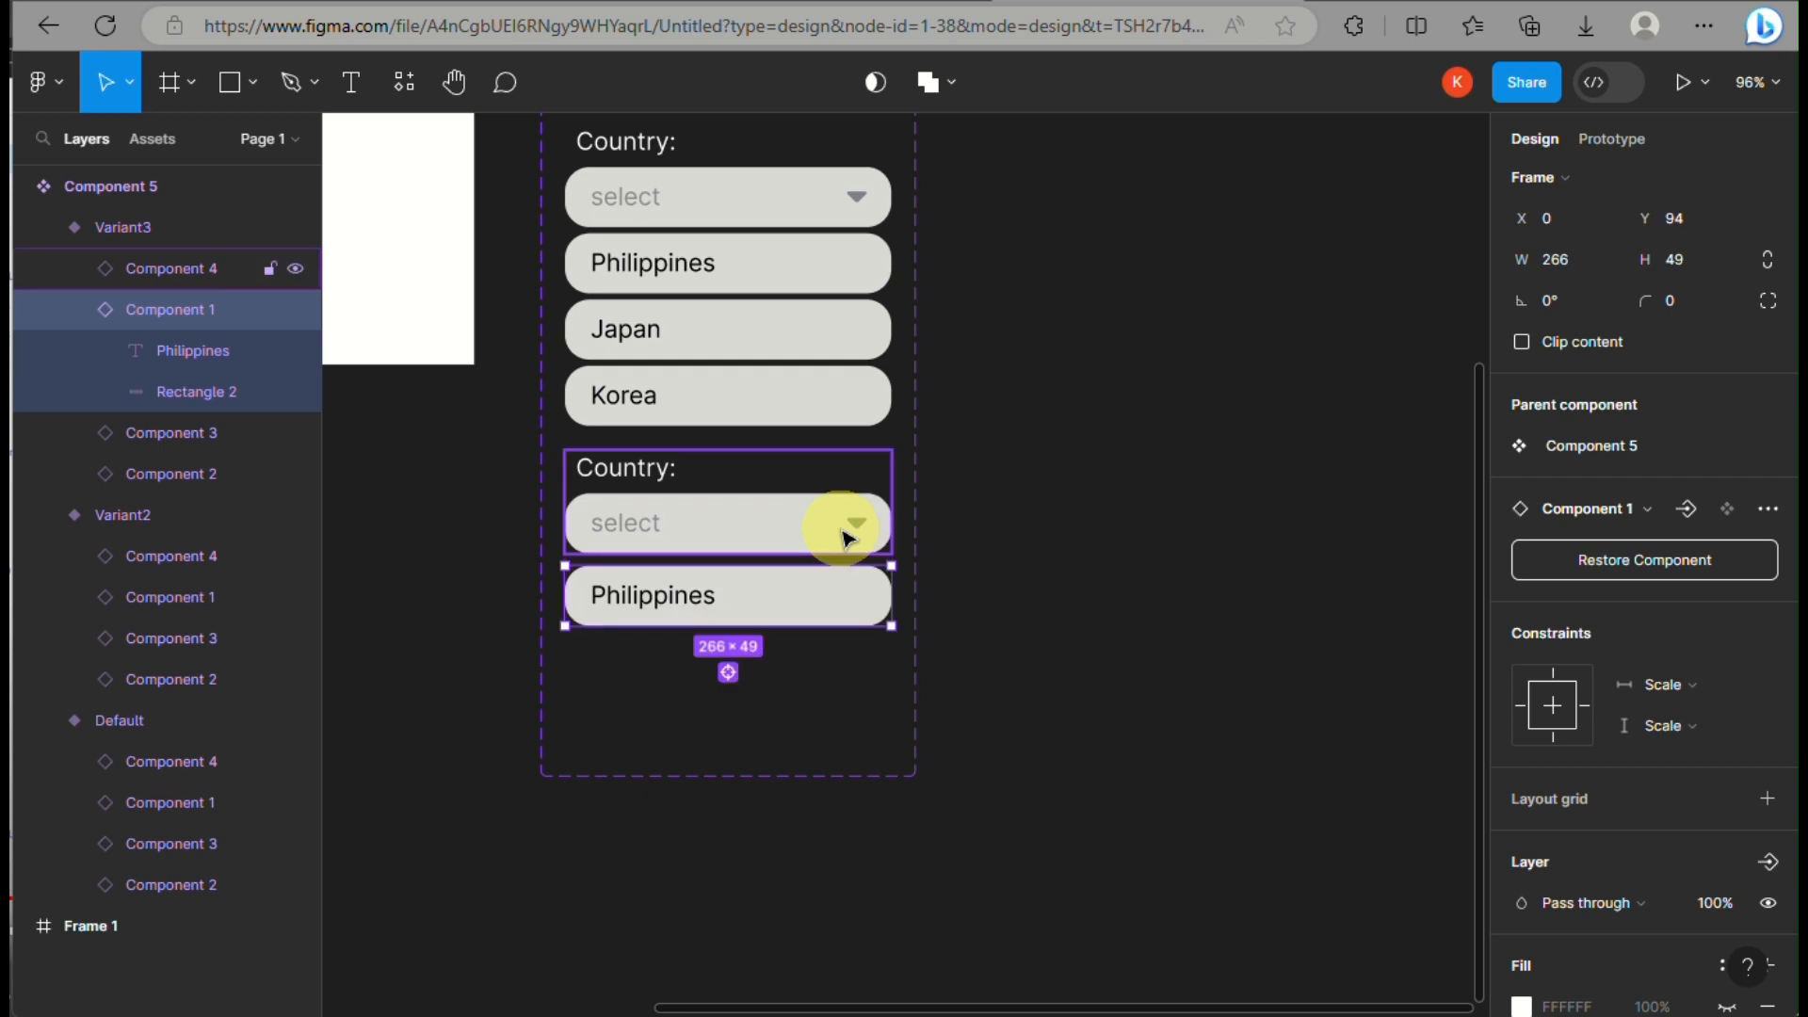
- Bring the third variant's Philippines option to the front and move it up to cover the select field exactly, at Y 35
{"action": "right_click", "coordinate": [791, 610]}
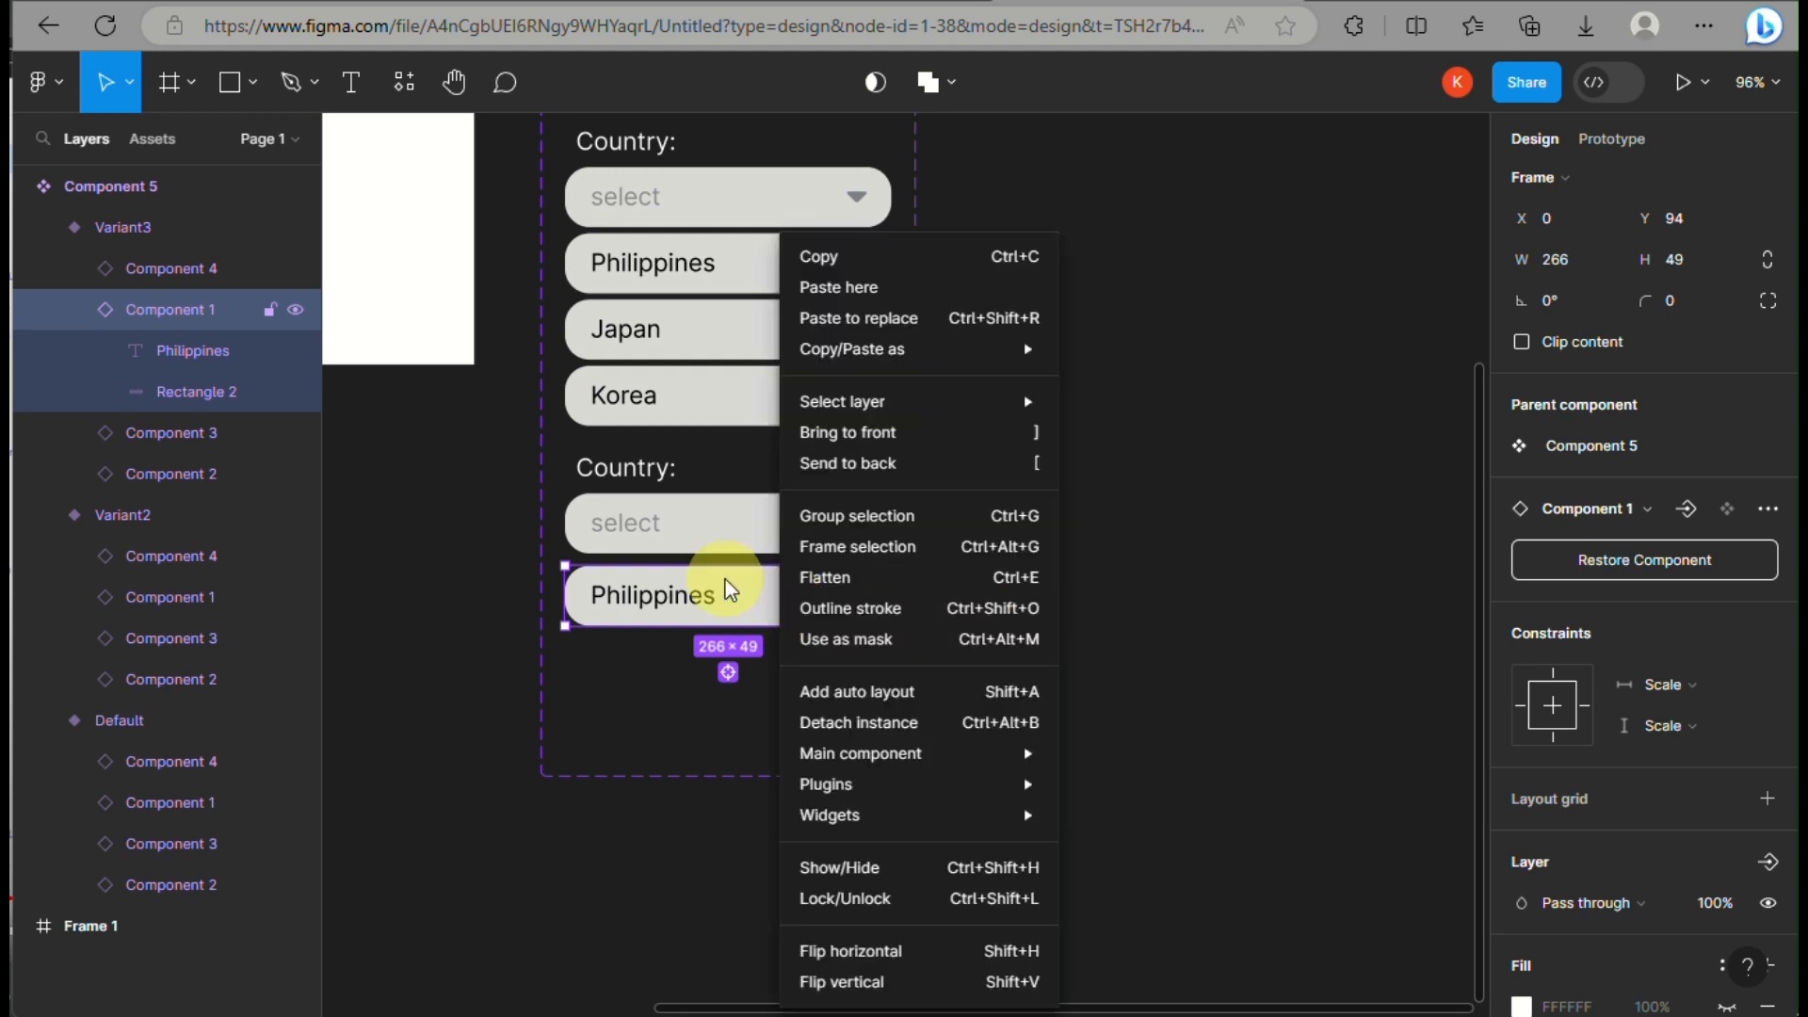
{"action": "left_click", "coordinate": [863, 435]}
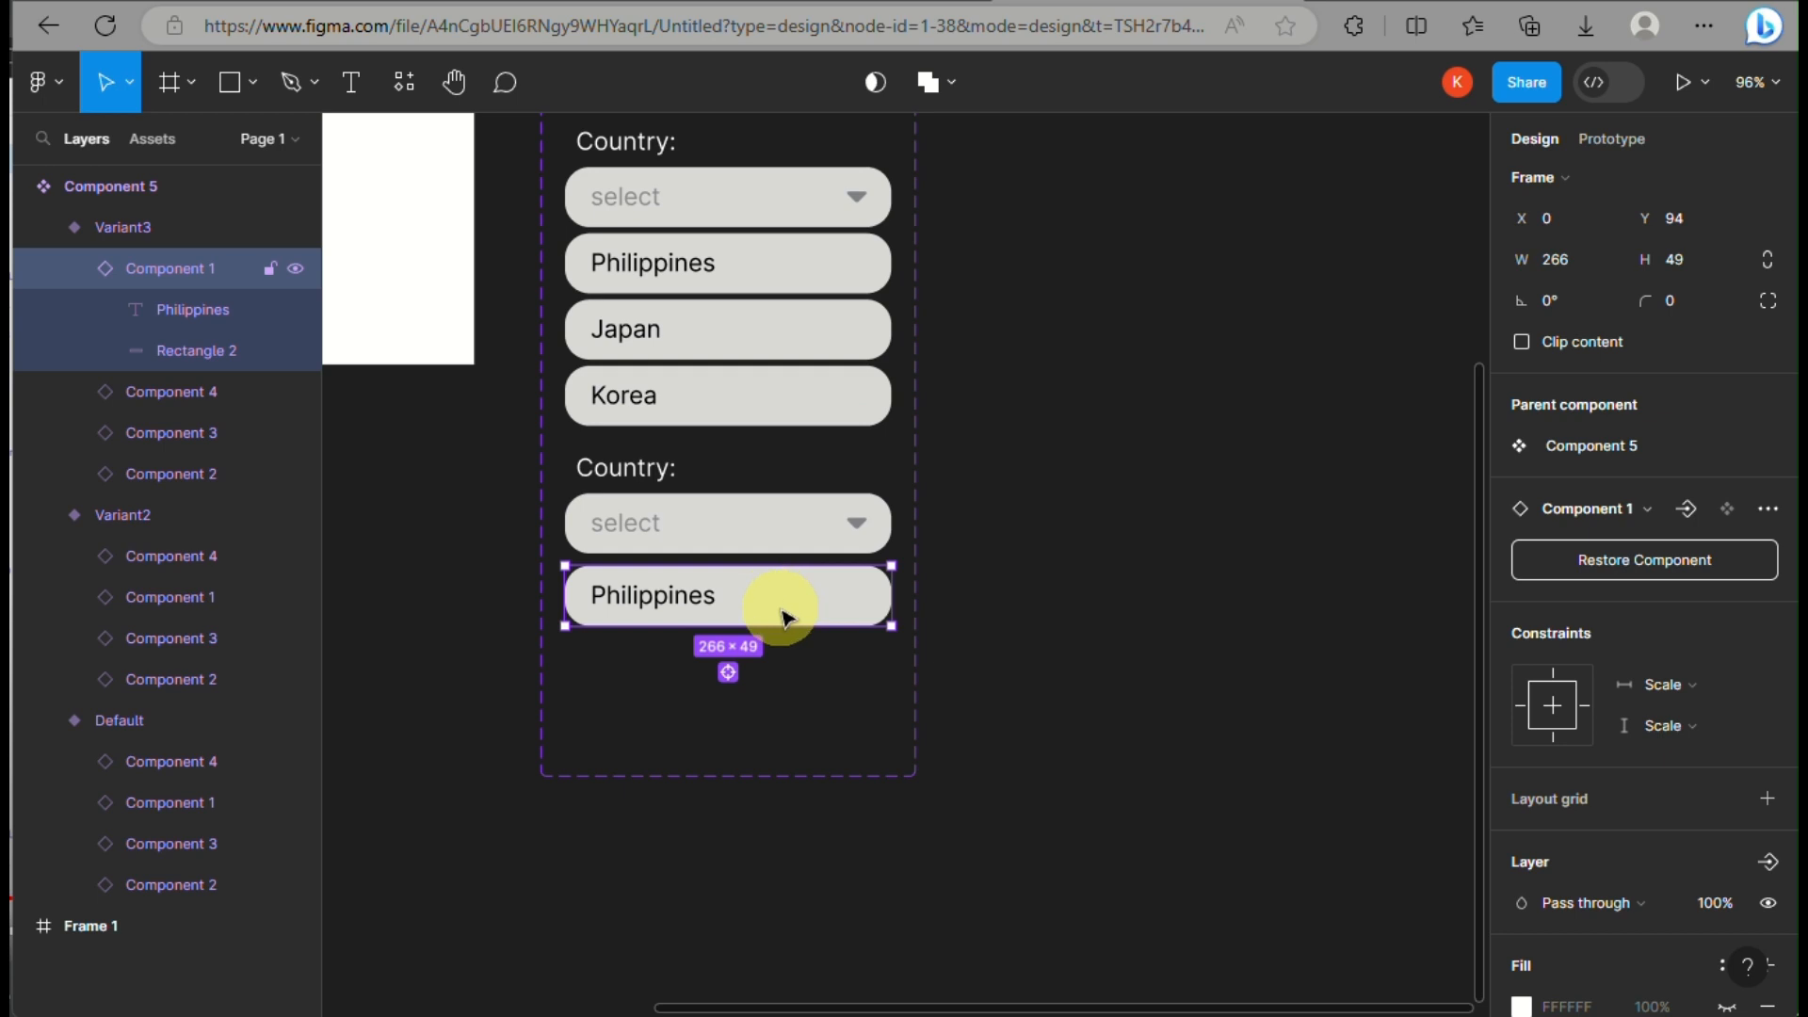
{"action": "left_click_drag", "start_coordinate": [779, 608], "coordinate": [787, 534]}
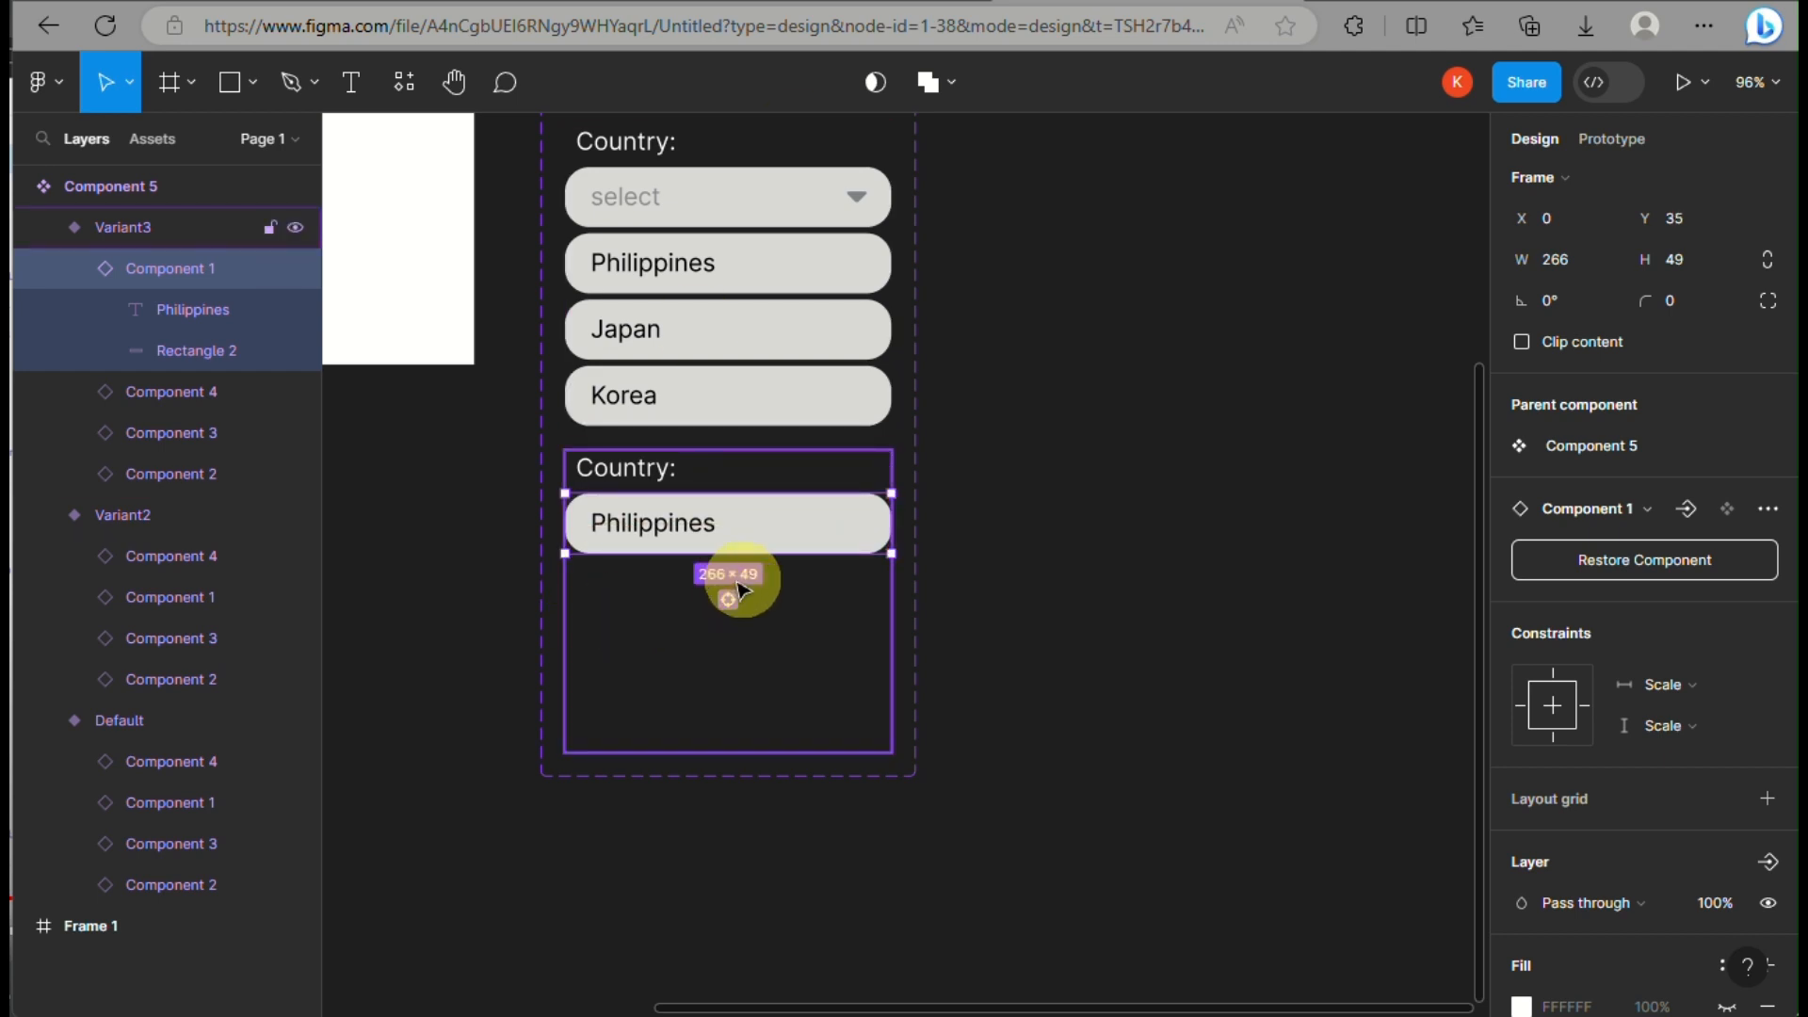
{"action": "left_click", "coordinate": [923, 609]}
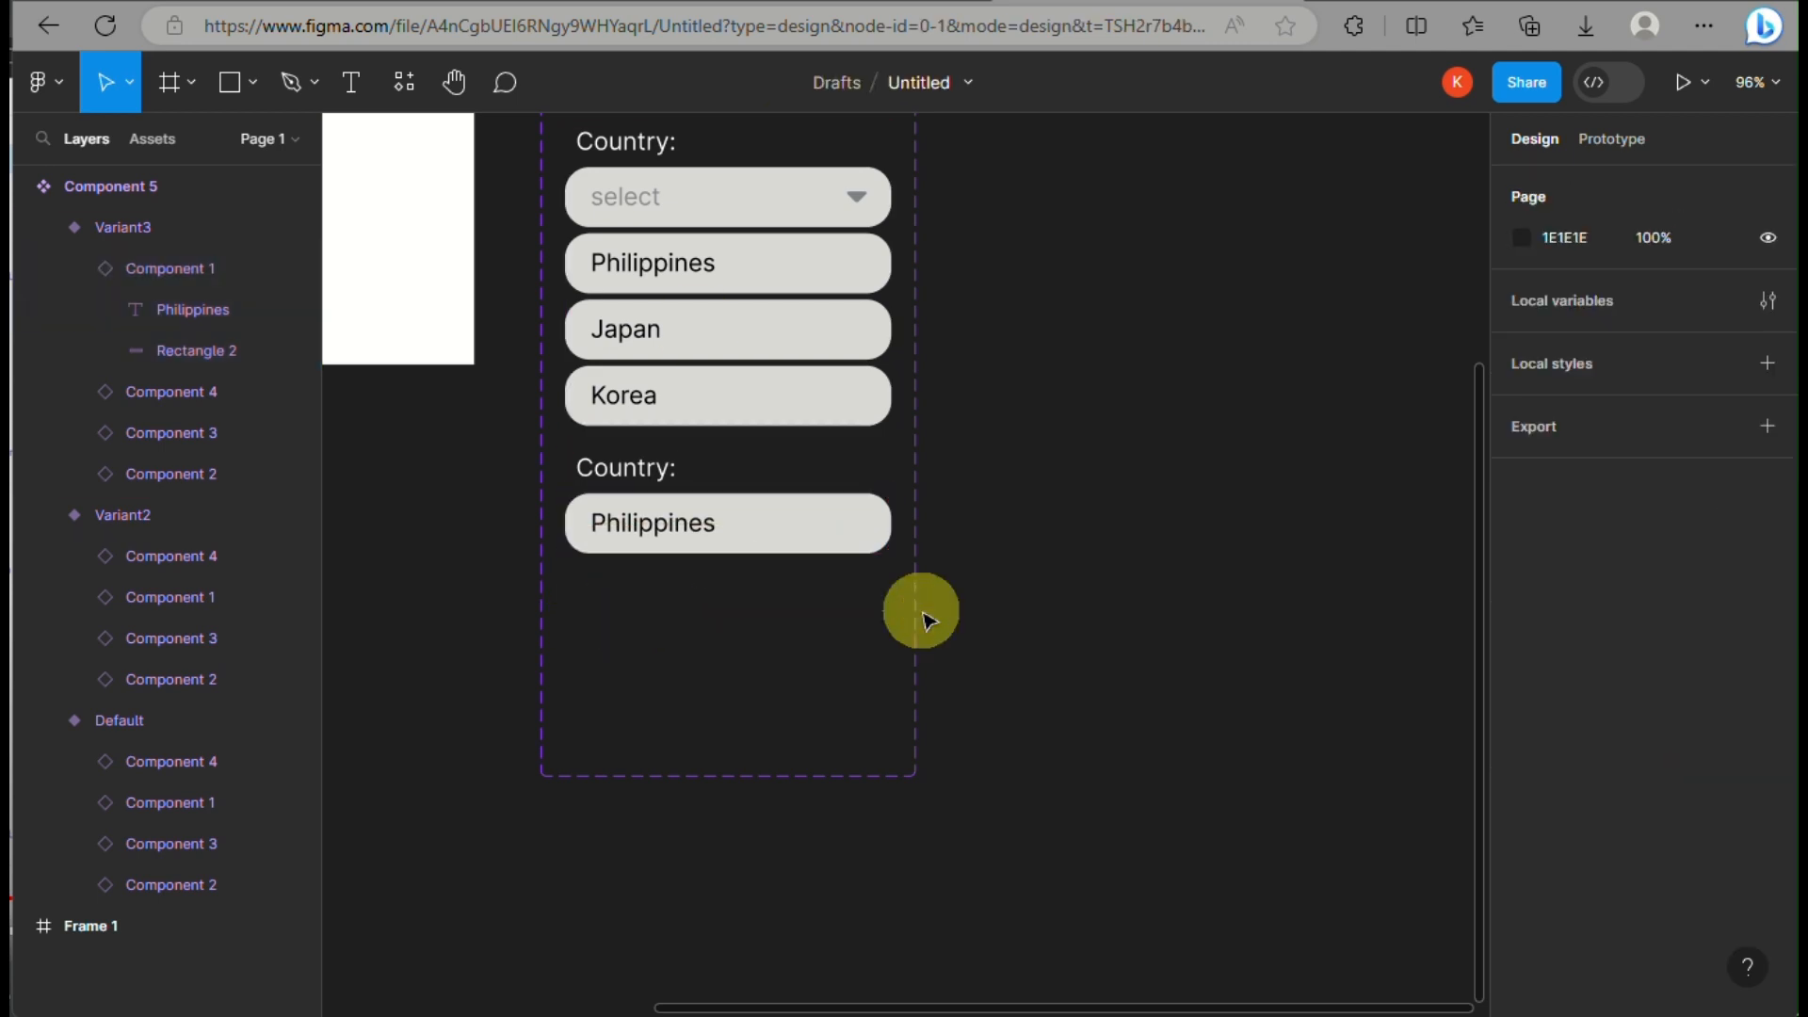
- Connect the Default variant to Variant2 with an on-click prototype interaction that uses the Change to action
{"action": "scroll", "coordinate": [744, 626], "scroll_direction": "up", "scroll_amount": 3}
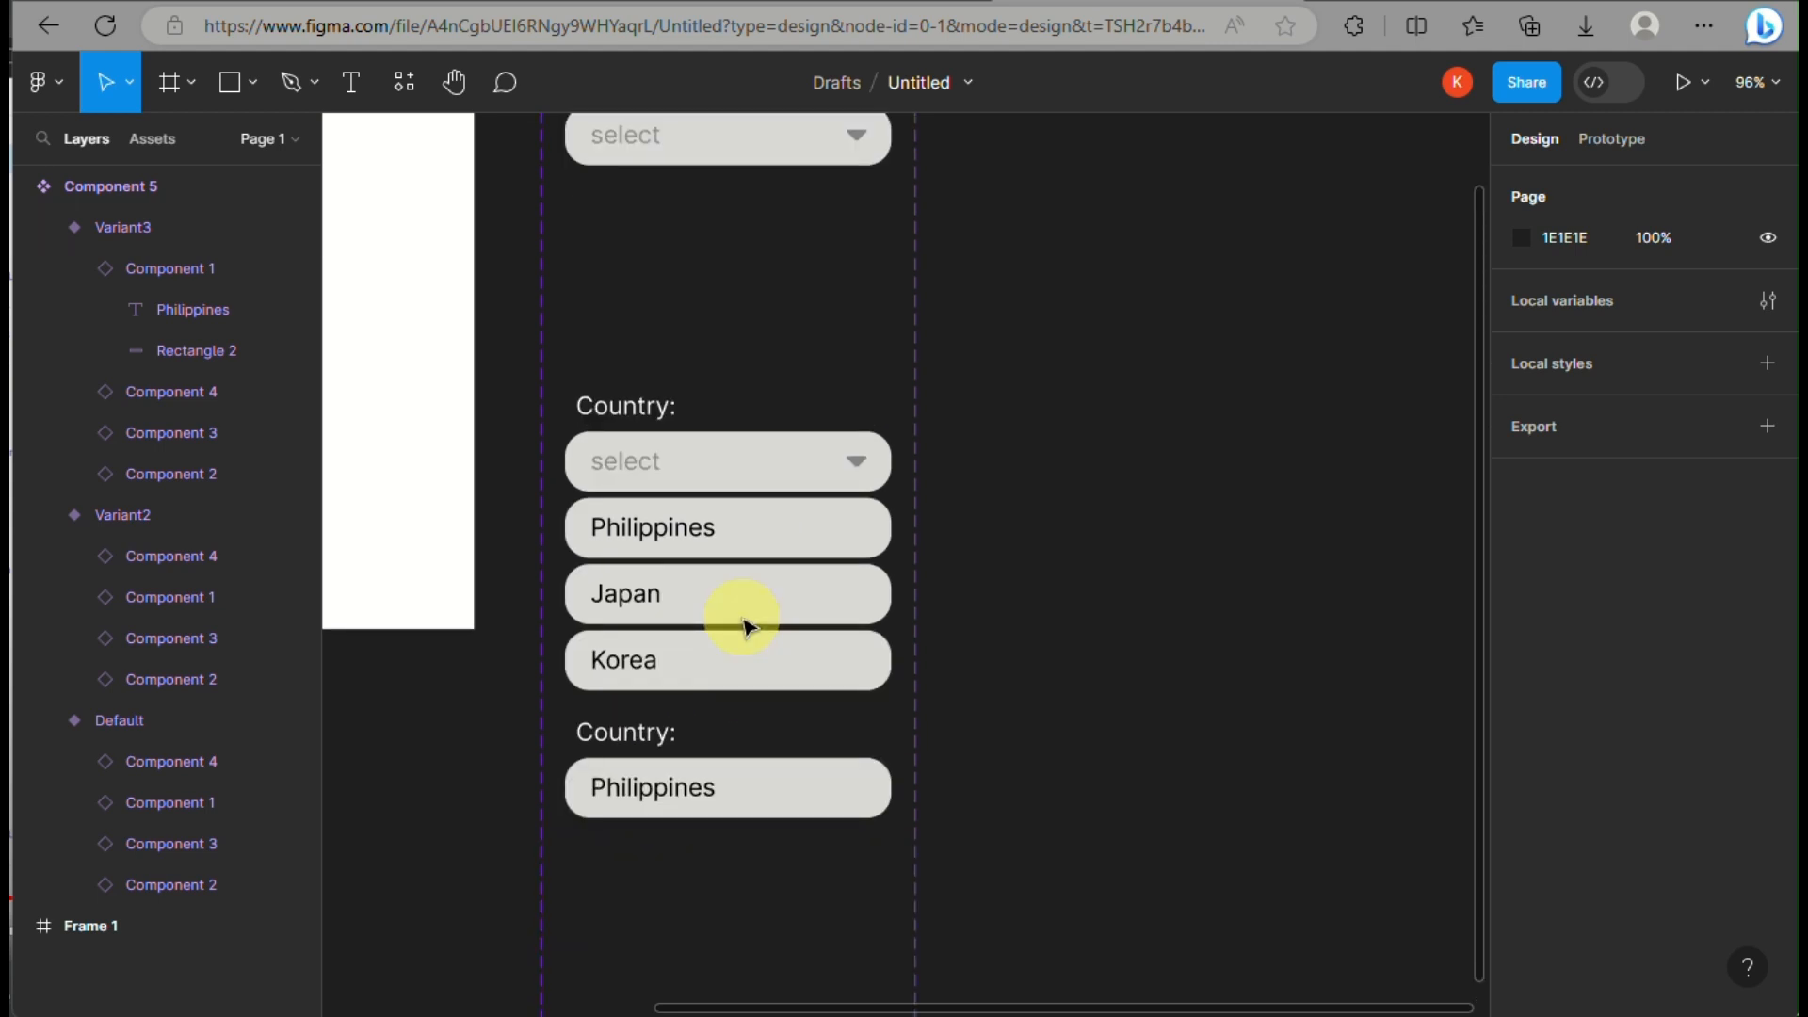
{"action": "scroll", "coordinate": [745, 626], "scroll_direction": "up", "scroll_amount": 1}
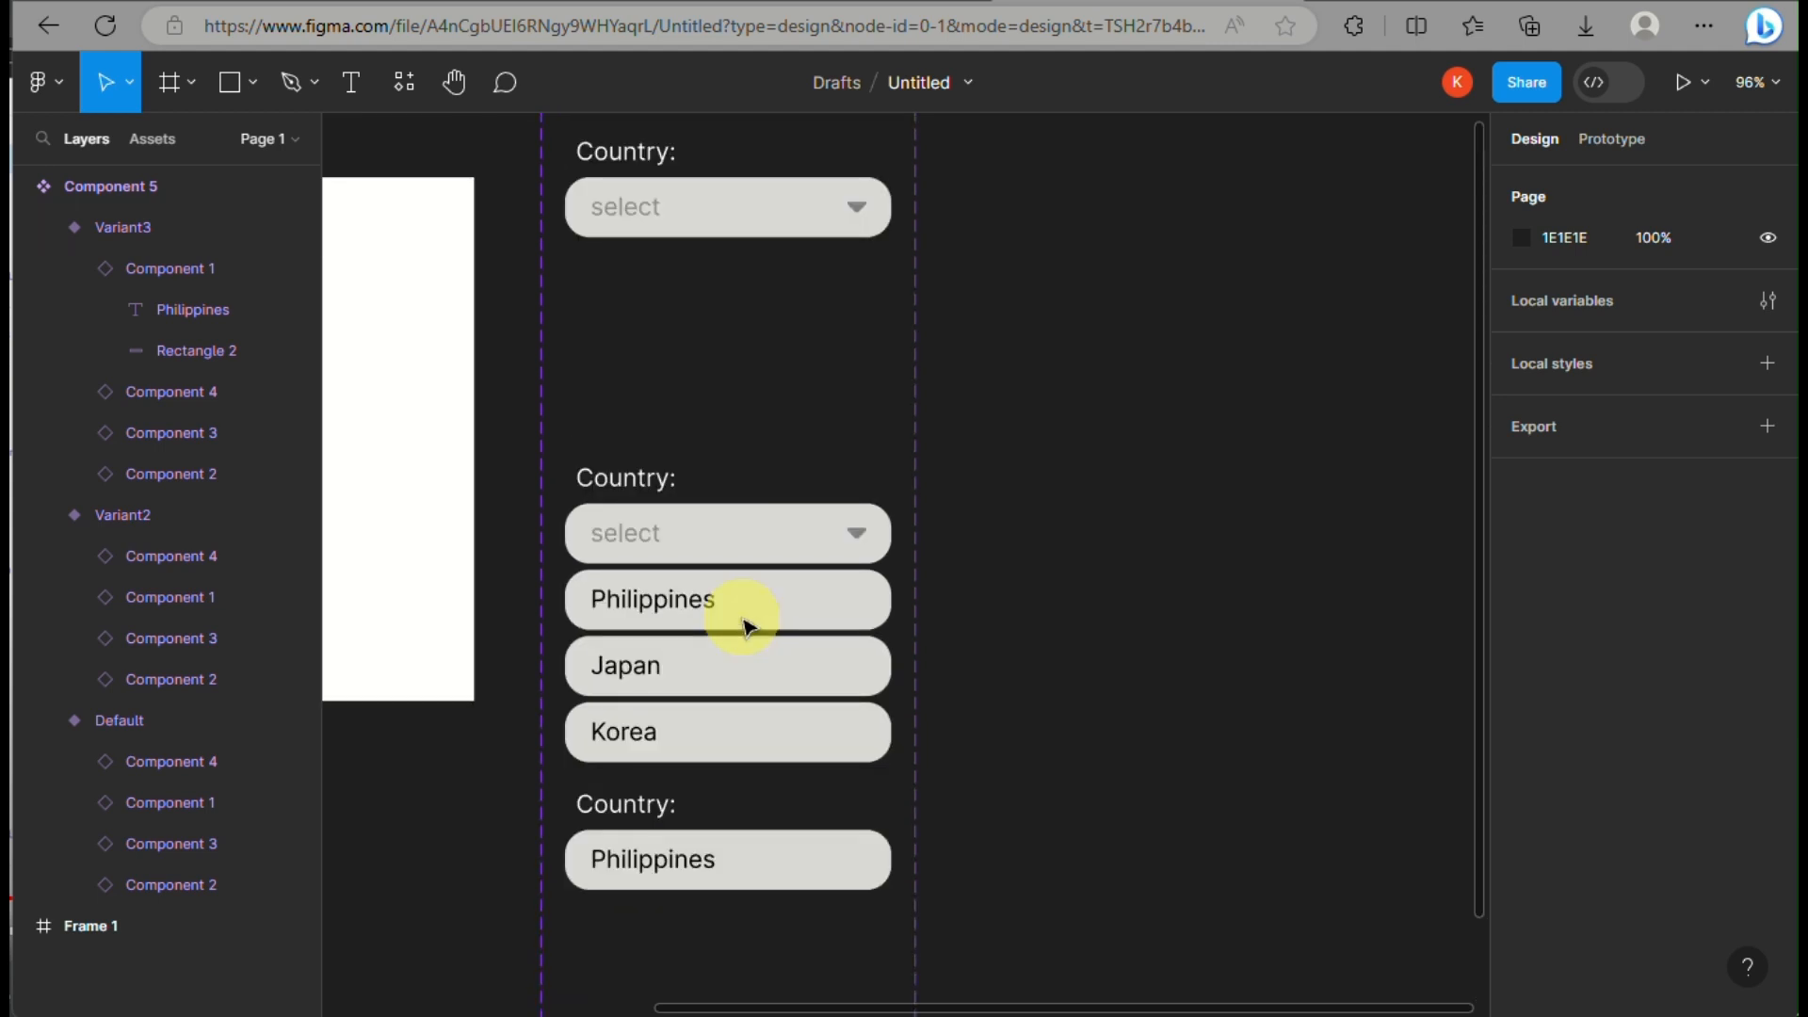
{"action": "scroll", "coordinate": [744, 627], "scroll_direction": "down", "scroll_amount": 3}
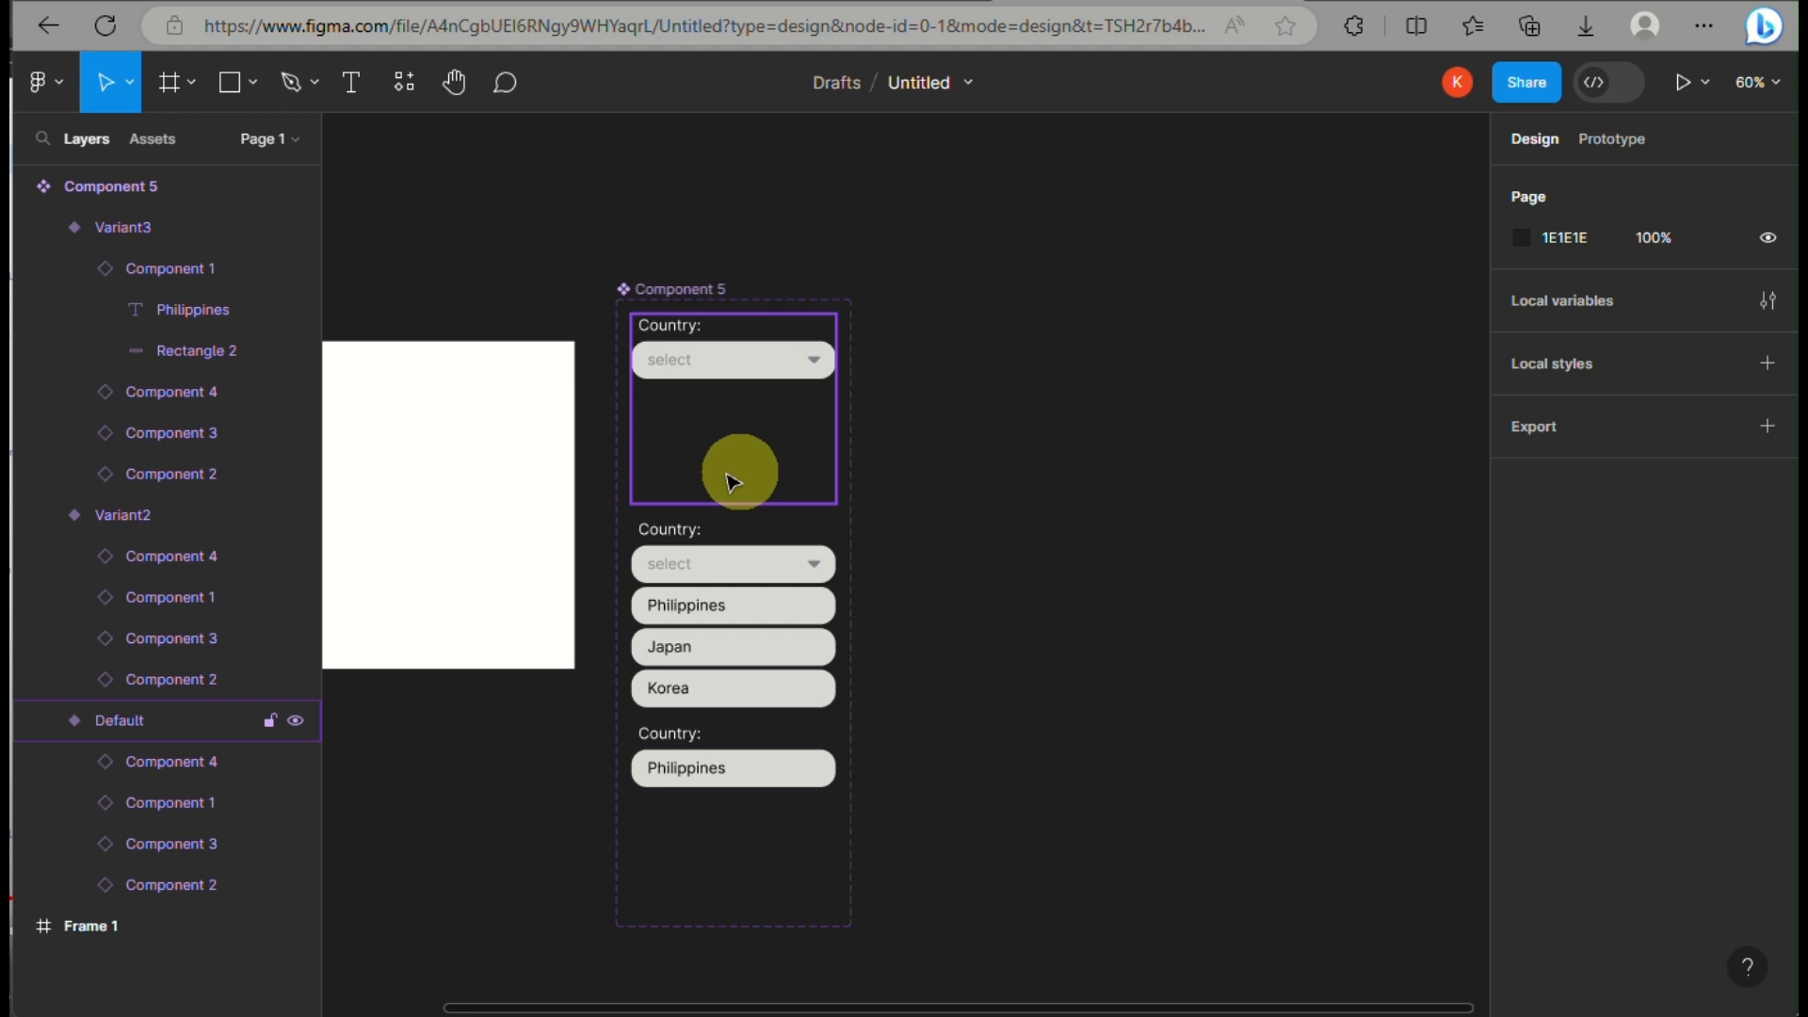
{"action": "left_click", "coordinate": [1616, 139]}
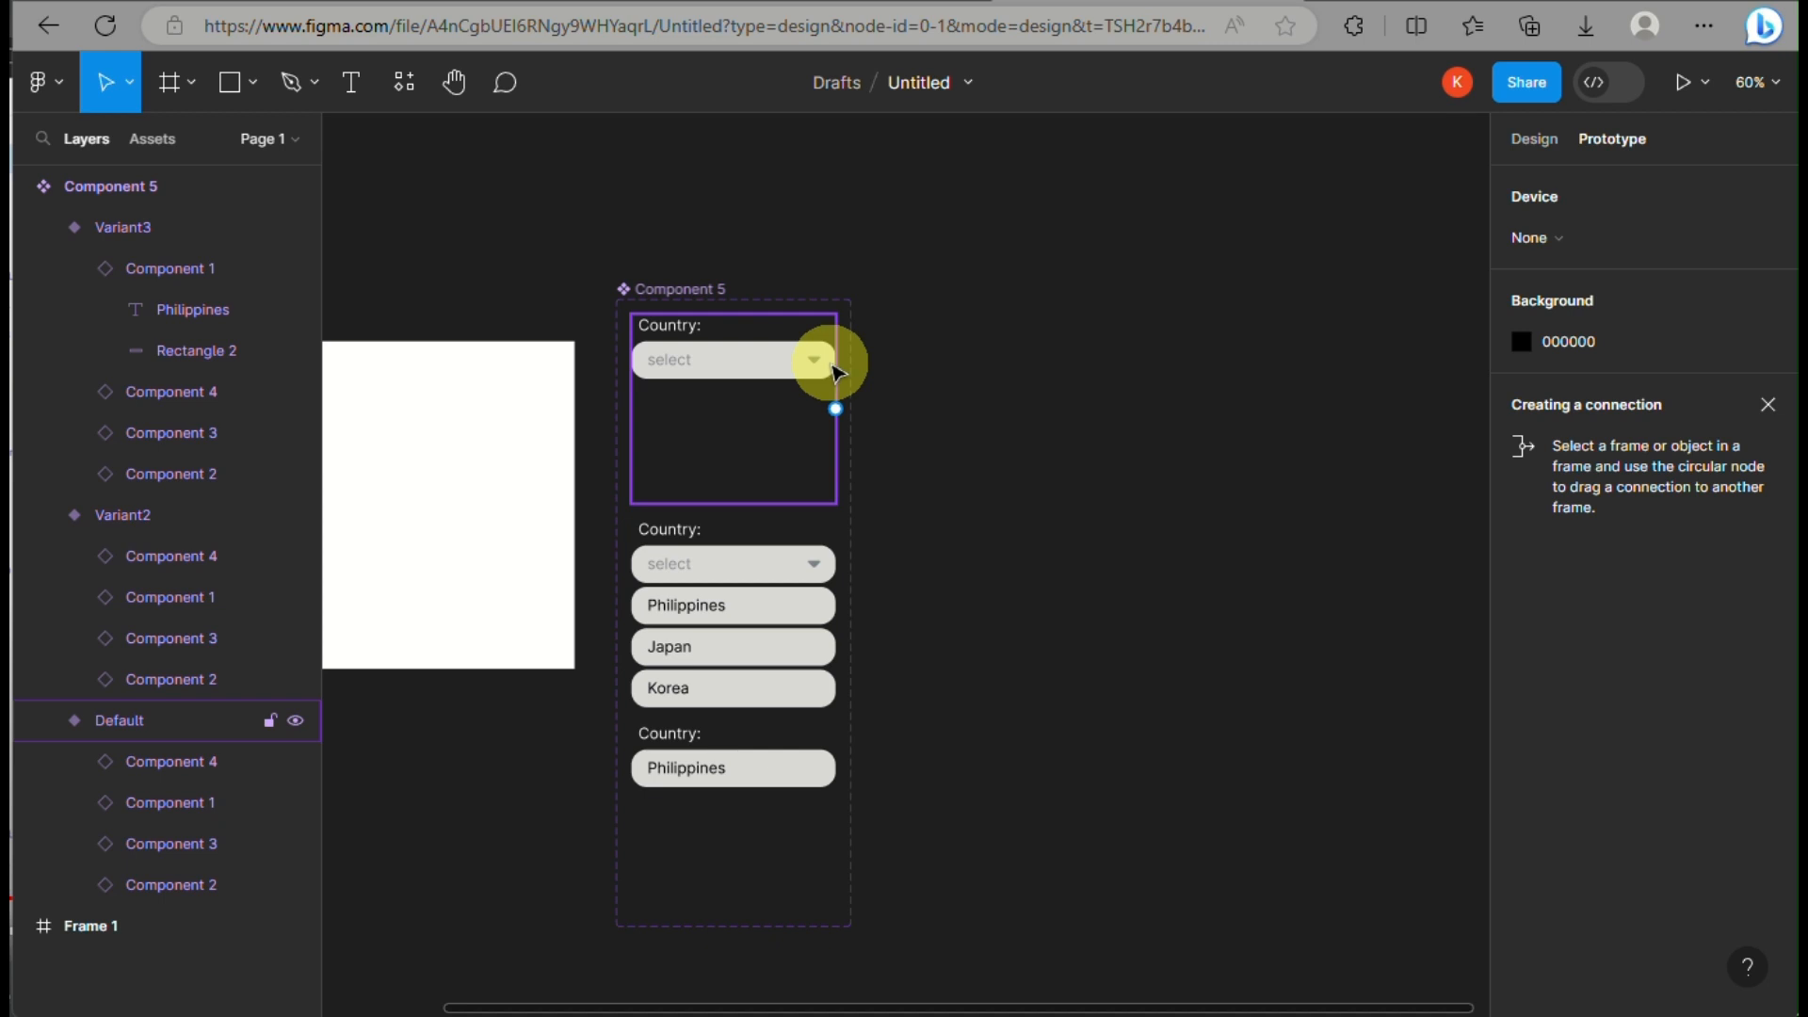
{"action": "scroll", "coordinate": [832, 365], "scroll_direction": "up", "scroll_amount": 4}
{"action": "scroll", "coordinate": [833, 365], "scroll_direction": "down", "scroll_amount": 4}
{"action": "scroll", "coordinate": [832, 364], "scroll_direction": "up", "scroll_amount": 1}
{"action": "scroll", "coordinate": [832, 365], "scroll_direction": "down", "scroll_amount": 1}
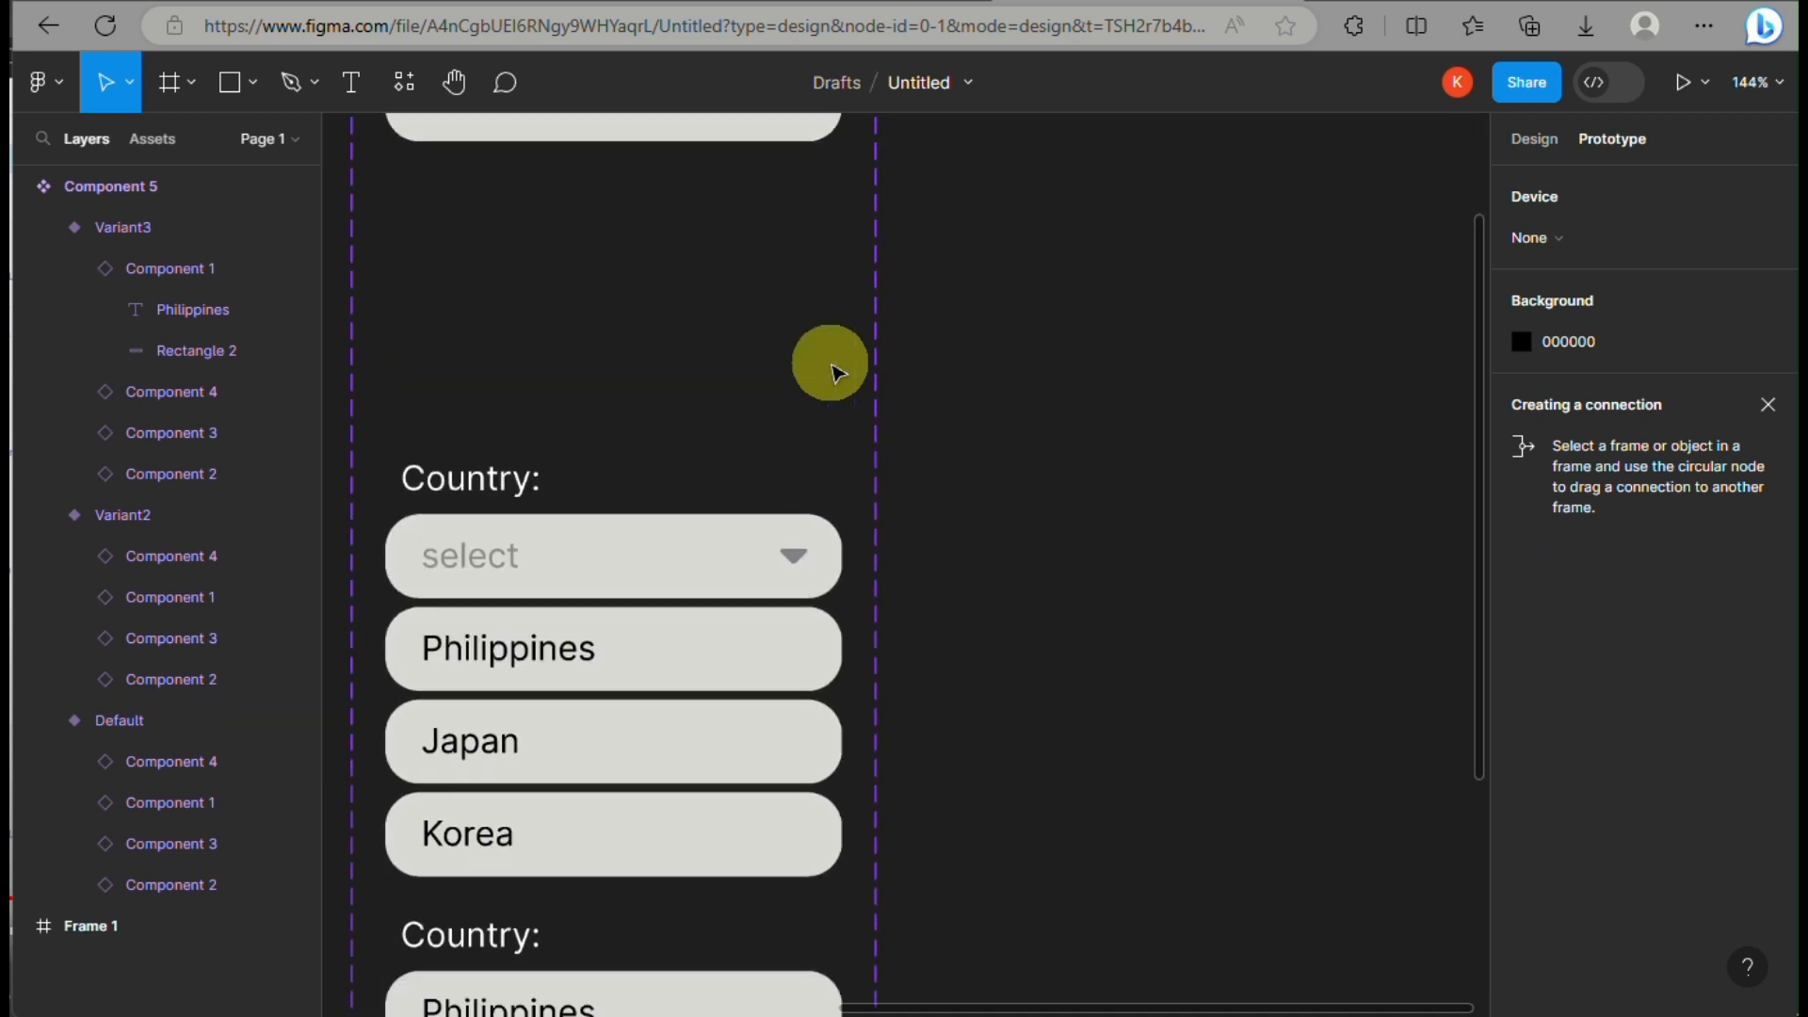
{"action": "scroll", "coordinate": [833, 365], "scroll_direction": "down", "scroll_amount": 2}
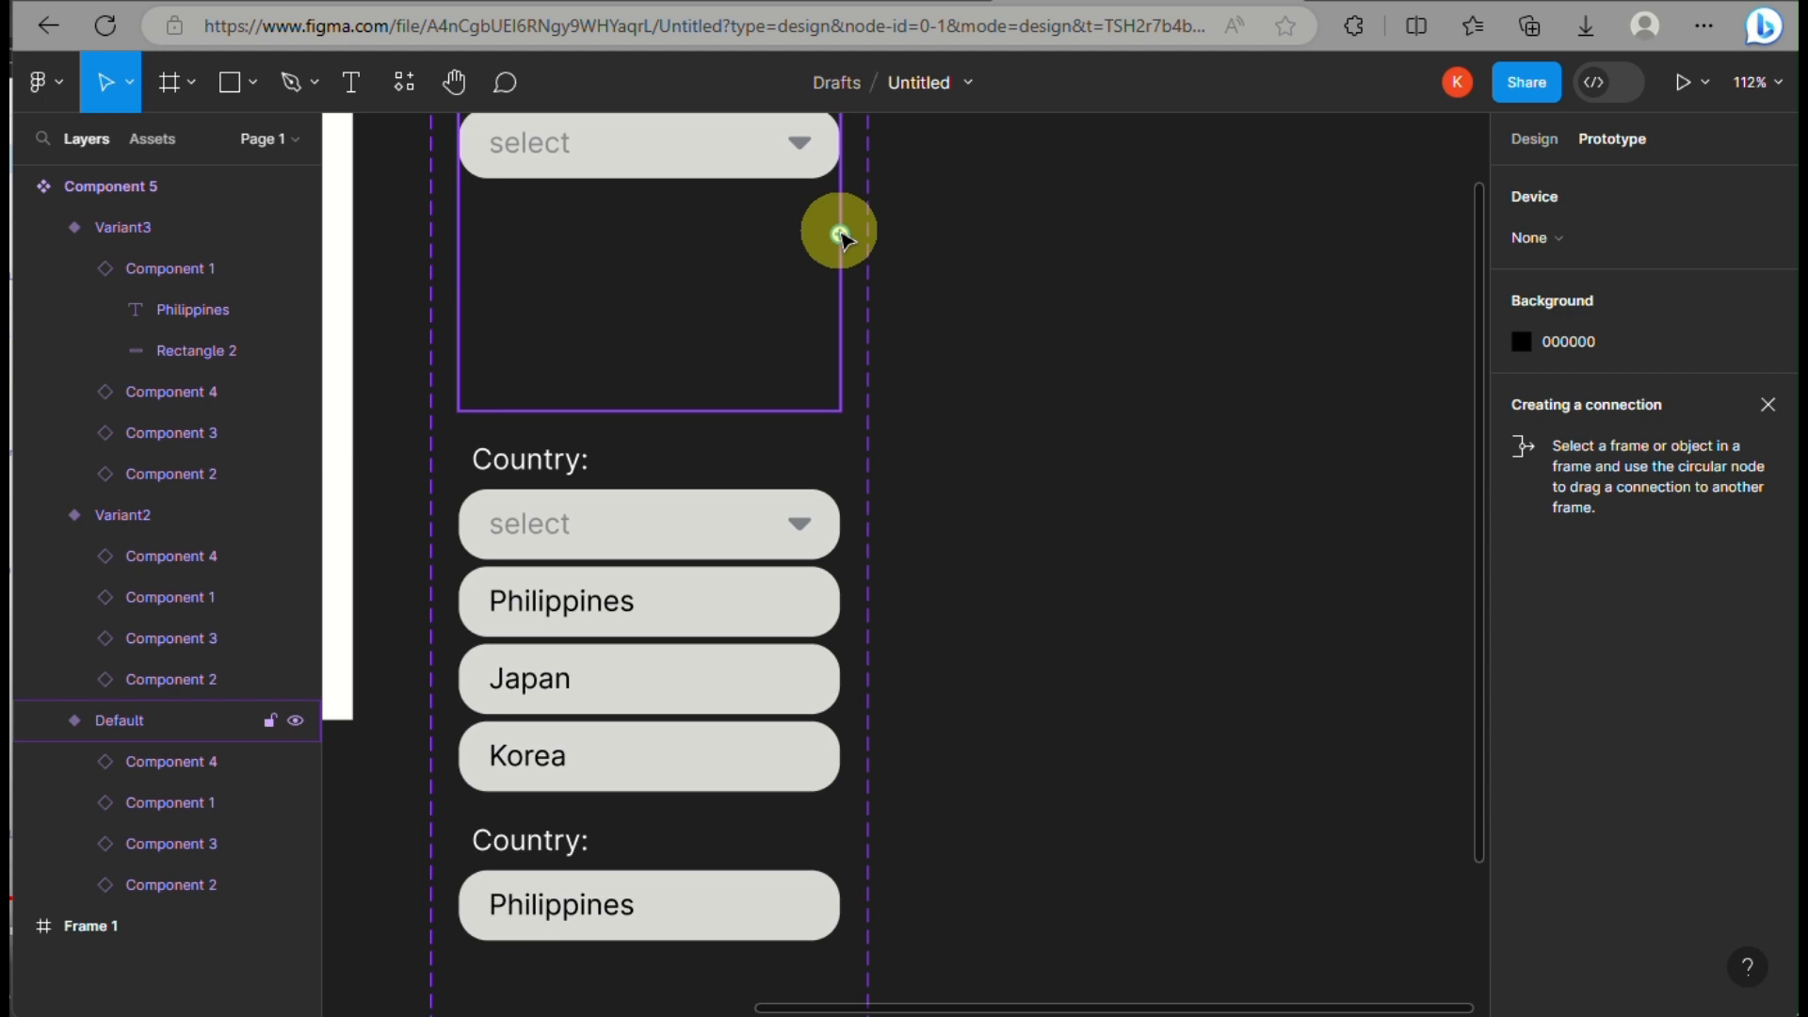
{"action": "left_click_drag", "start_coordinate": [841, 235], "coordinate": [659, 448]}
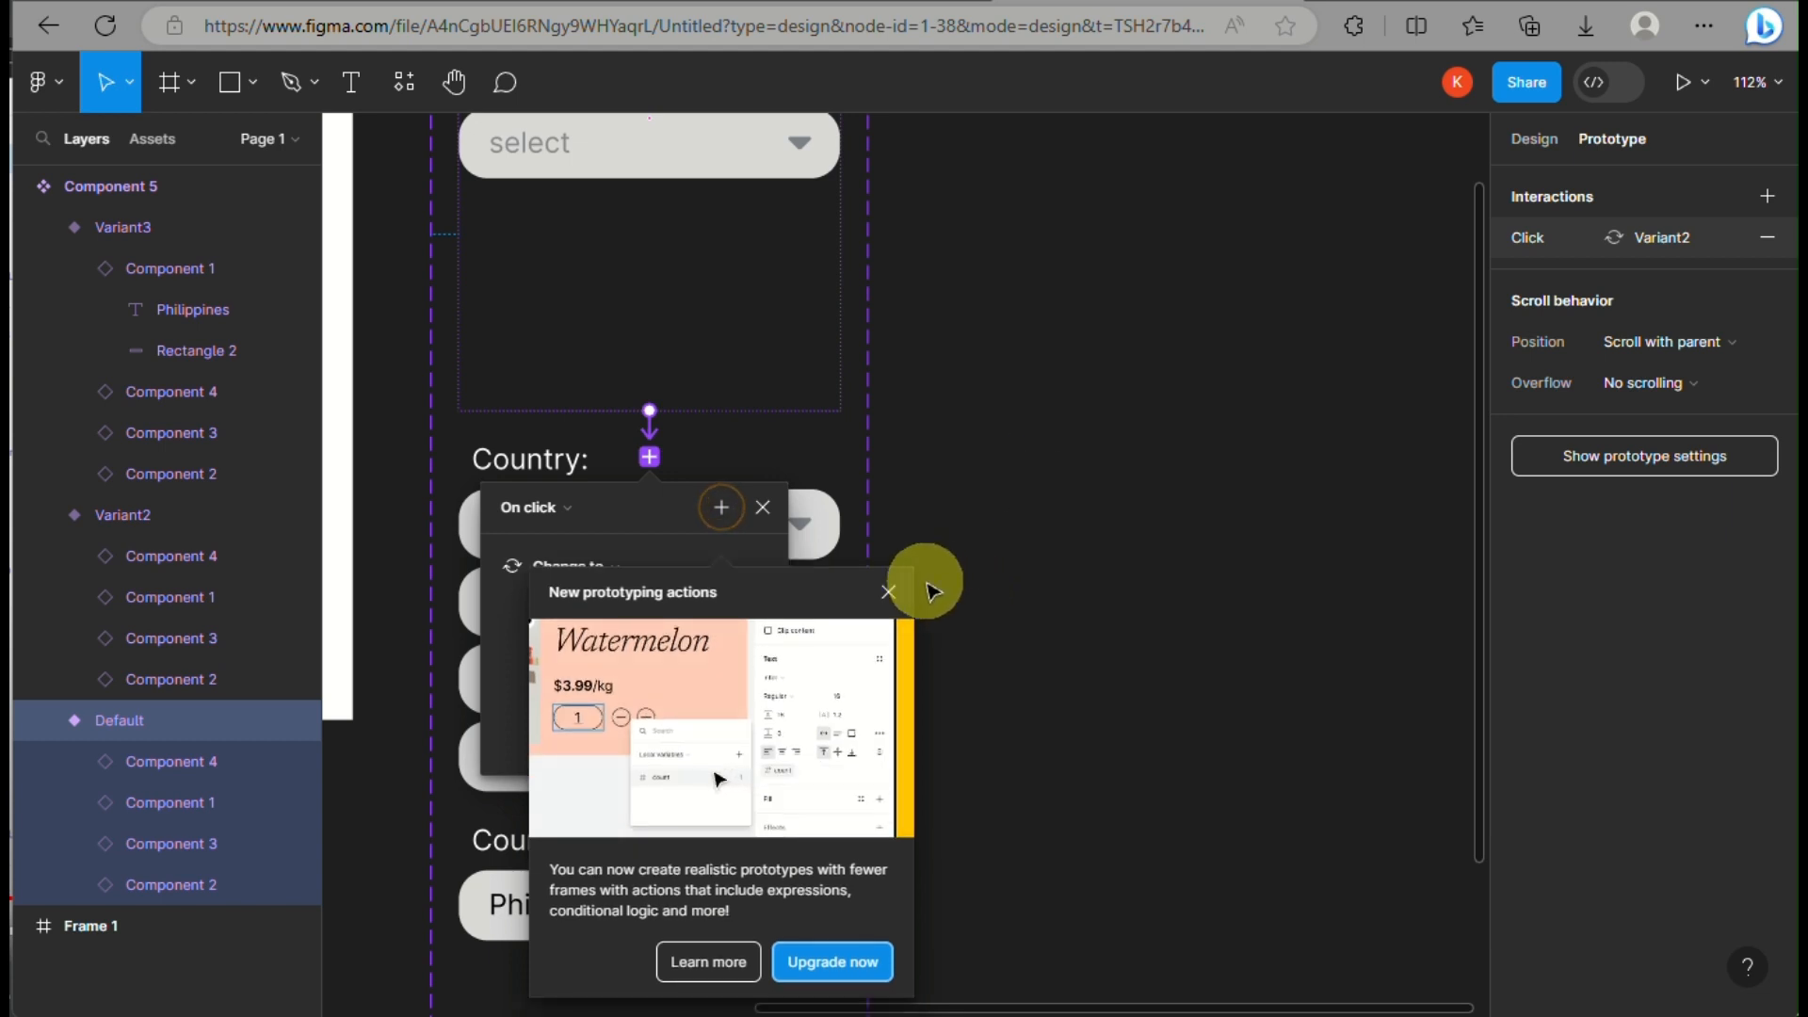
{"action": "left_click", "coordinate": [887, 593]}
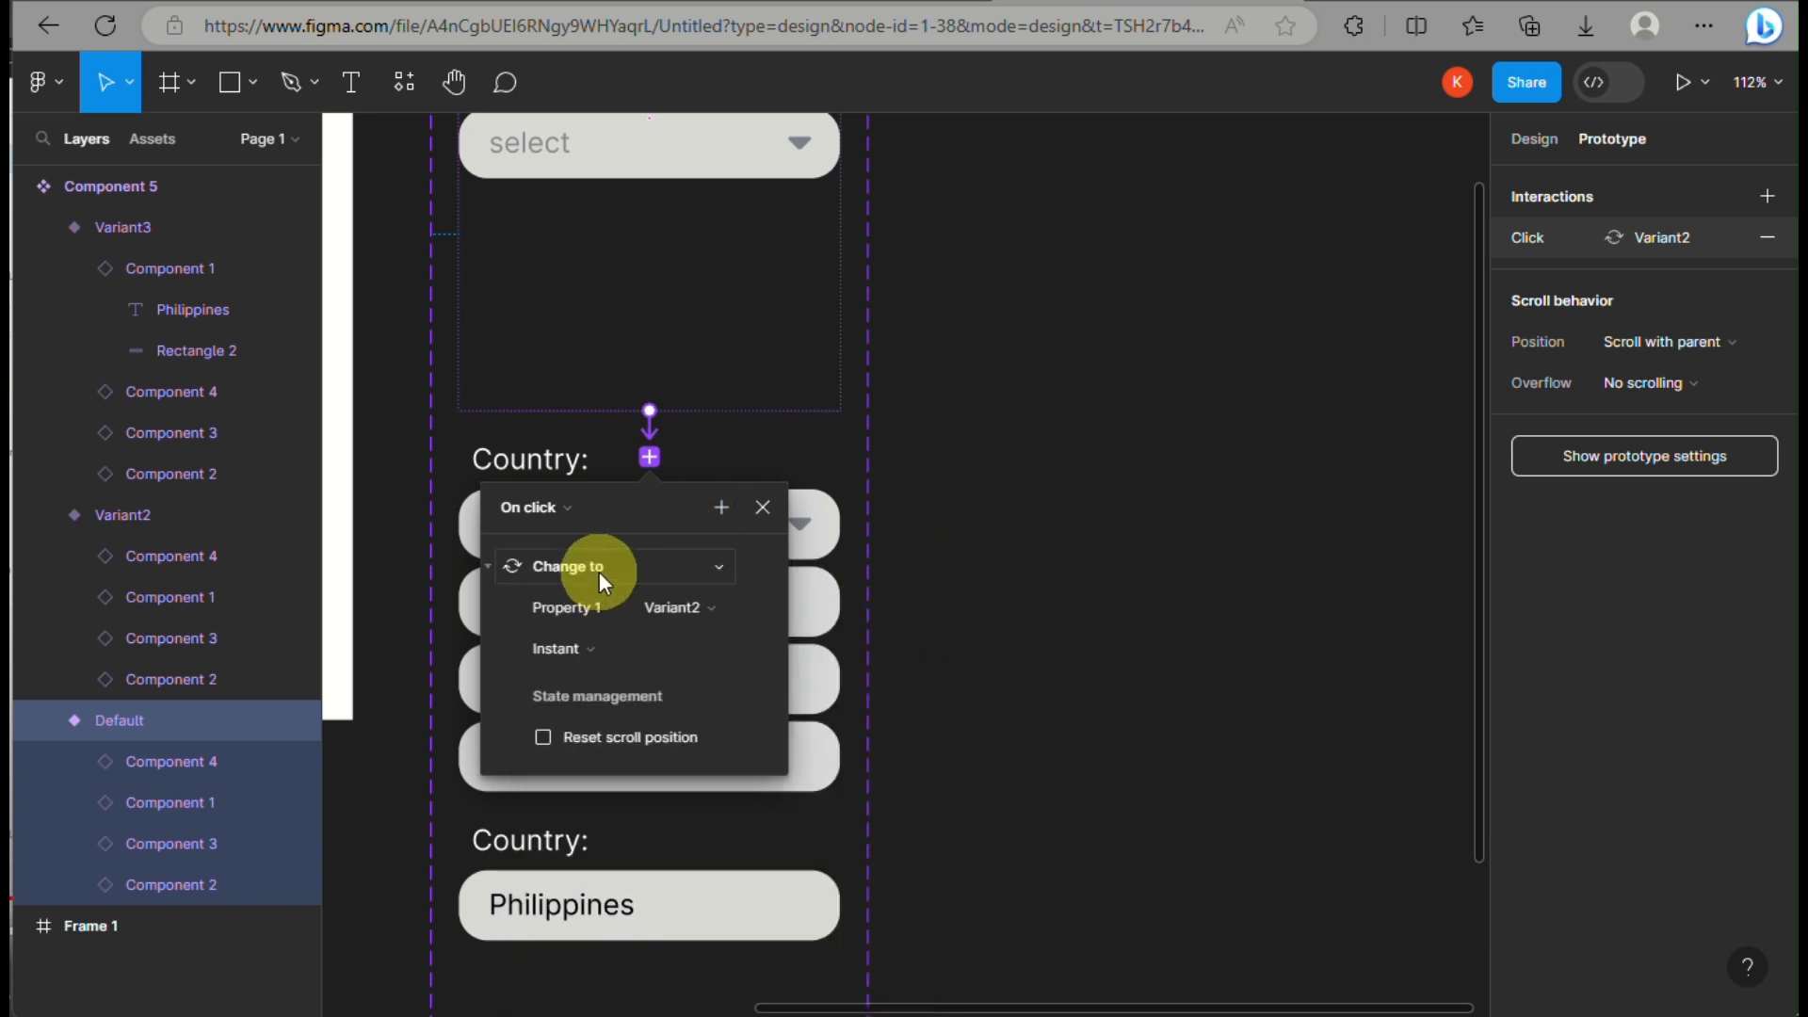
{"action": "left_click", "coordinate": [599, 569]}
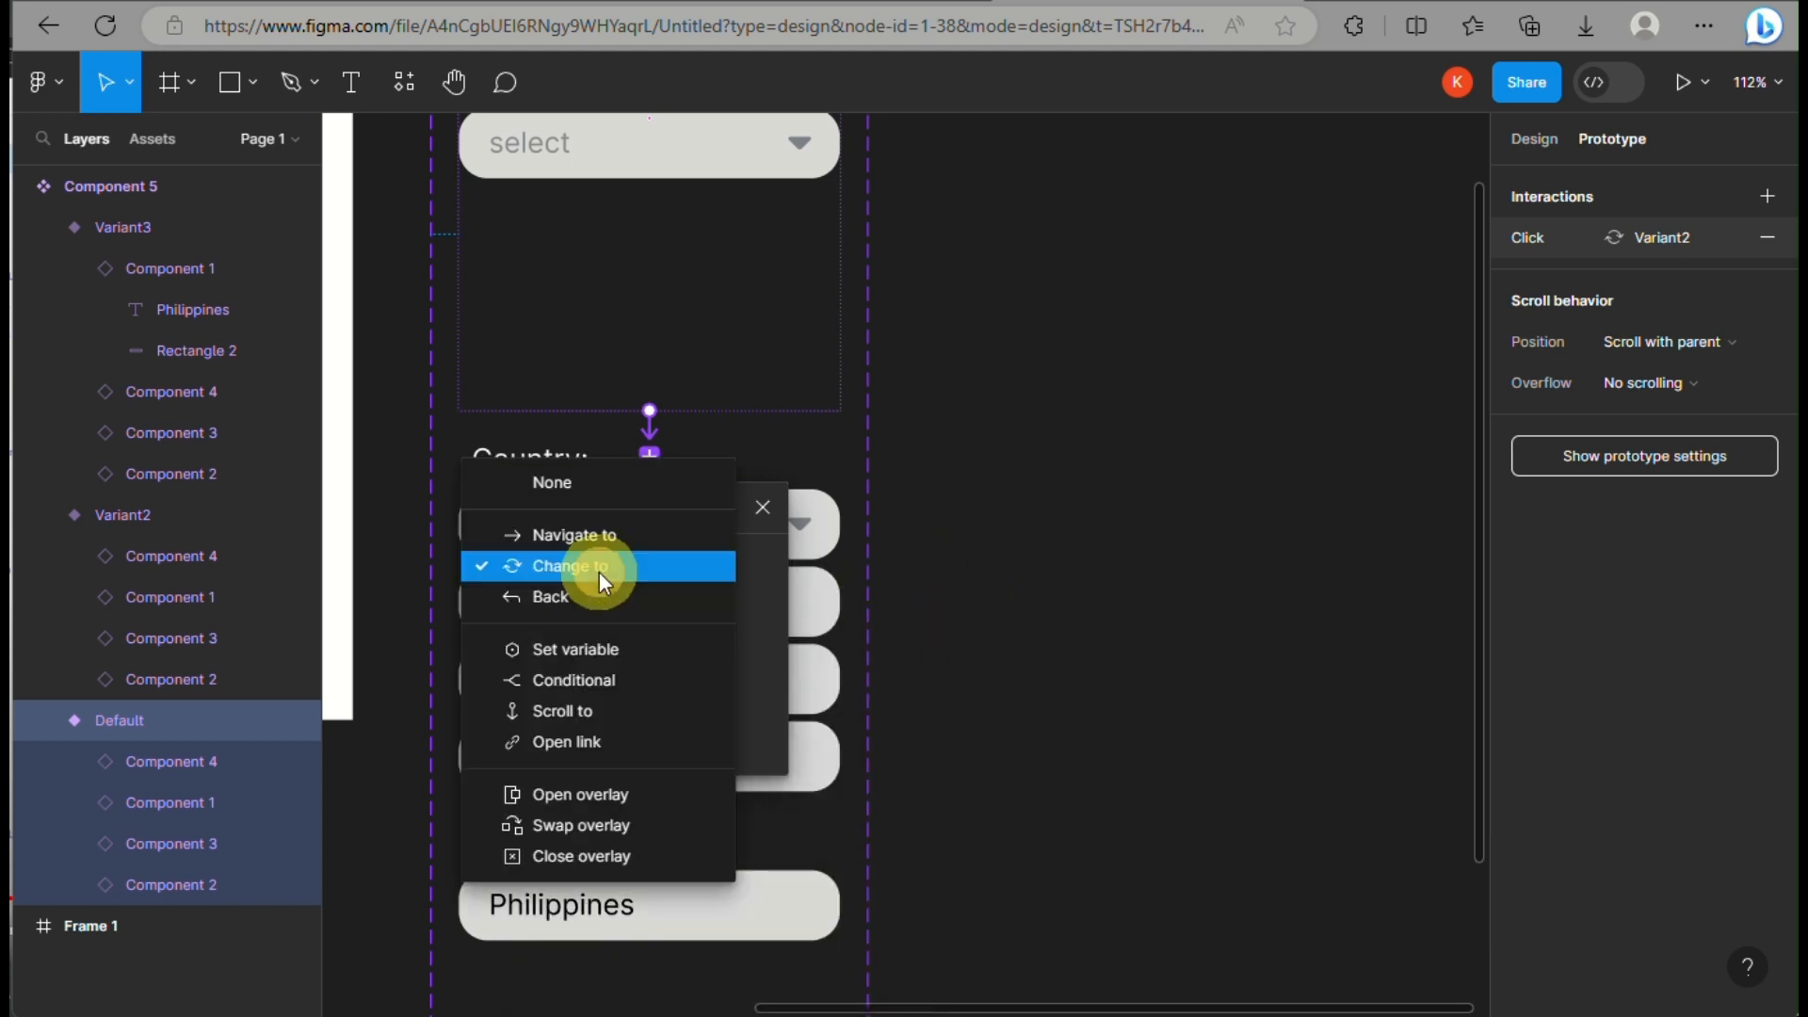
{"action": "left_click", "coordinate": [599, 569]}
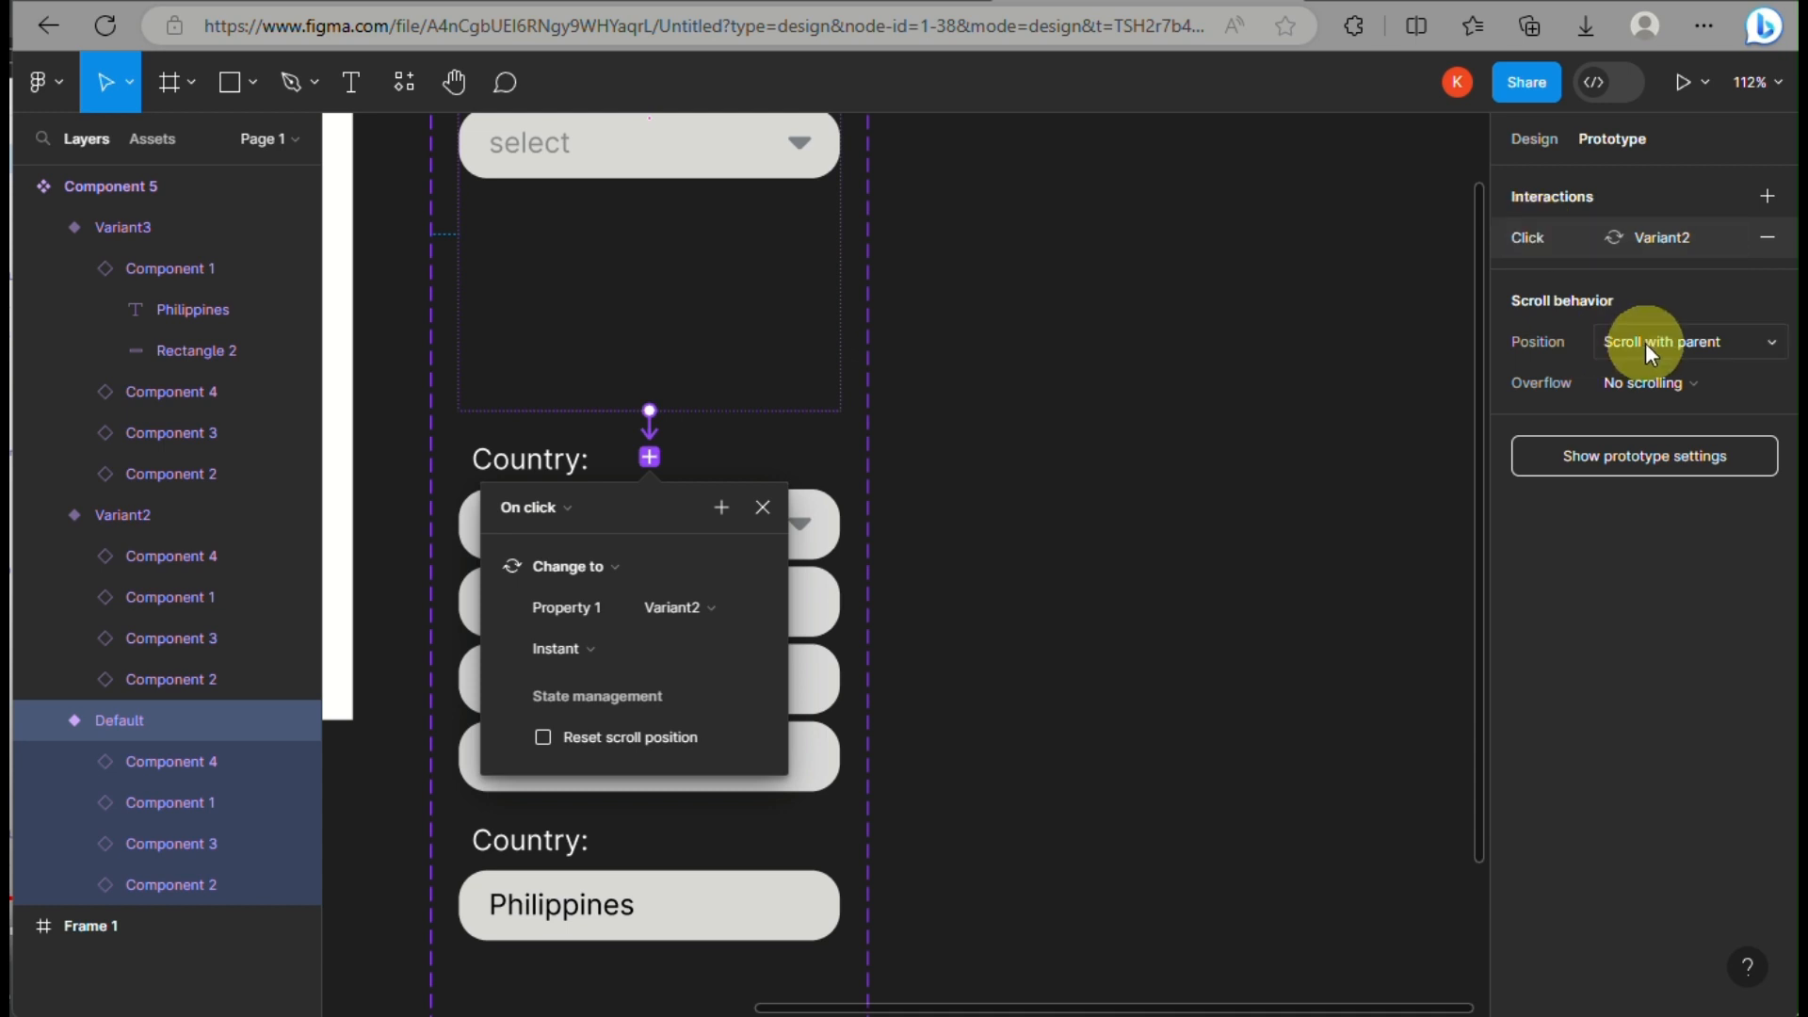
- Set the animation of the Default variant's click interaction to Smart animate with Ease out easing
{"action": "left_click", "coordinate": [1635, 456]}
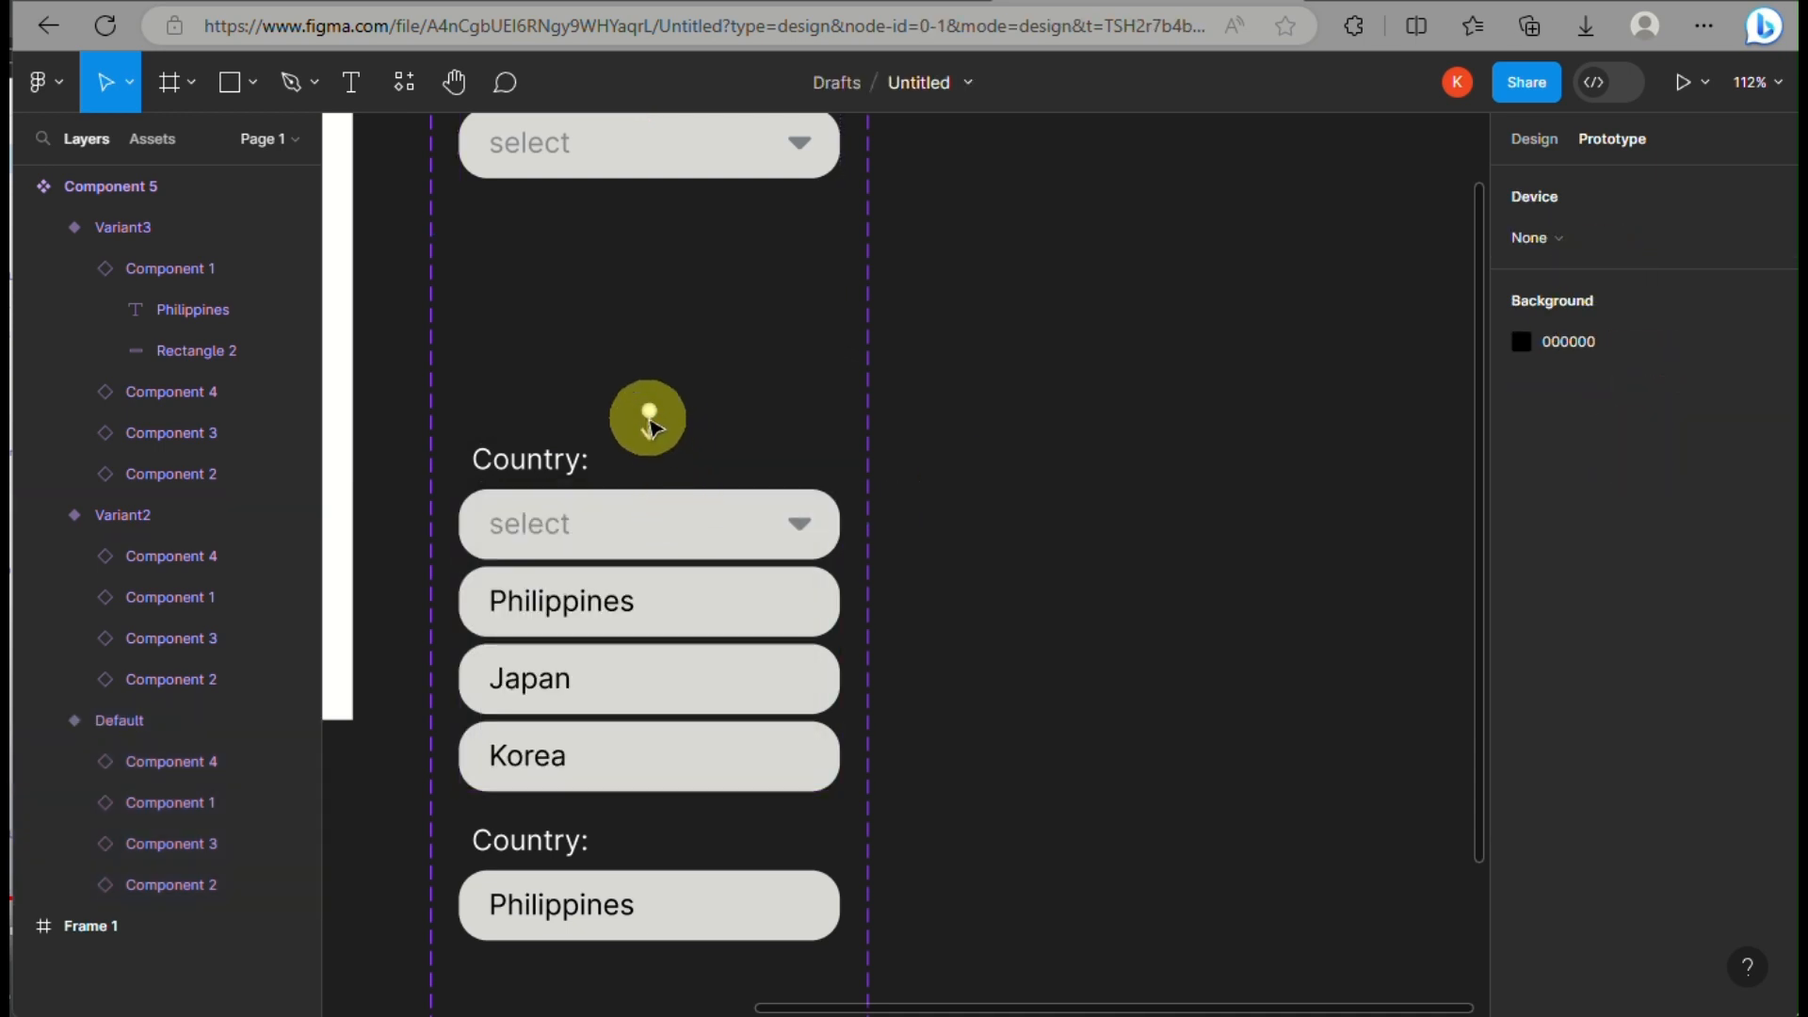
{"action": "left_click", "coordinate": [650, 423]}
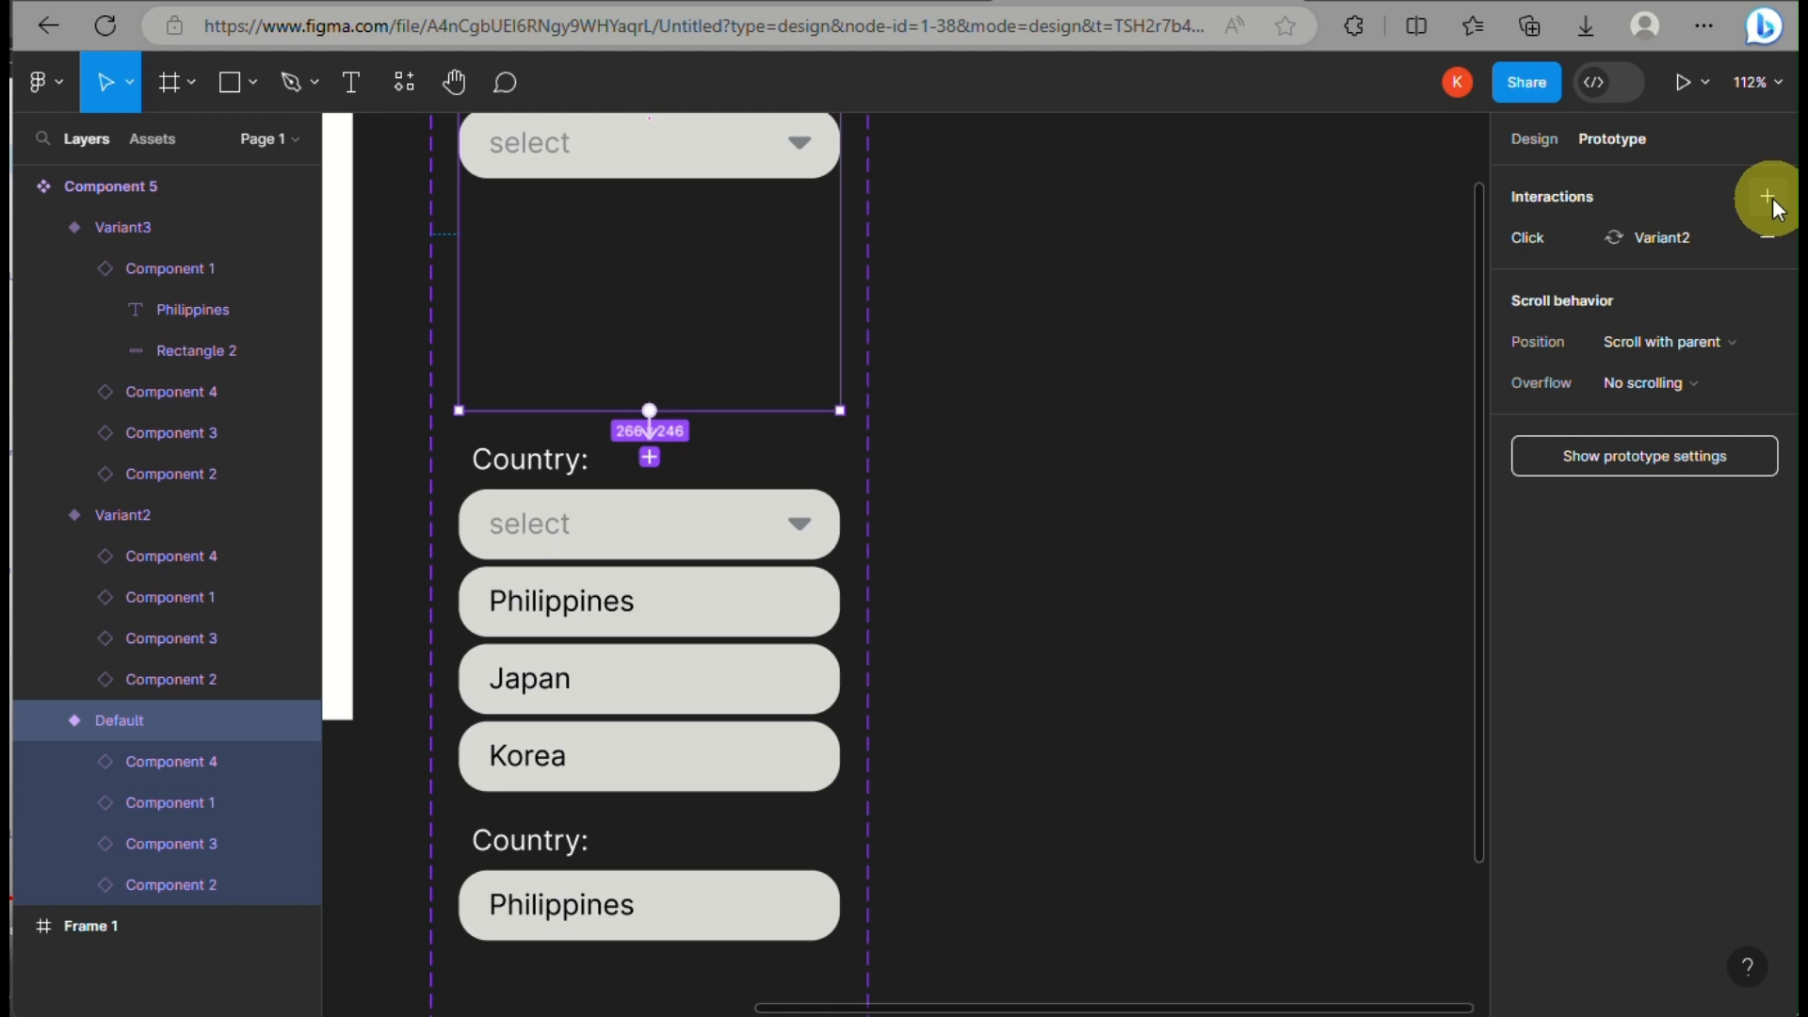
{"action": "left_click", "coordinate": [1536, 236]}
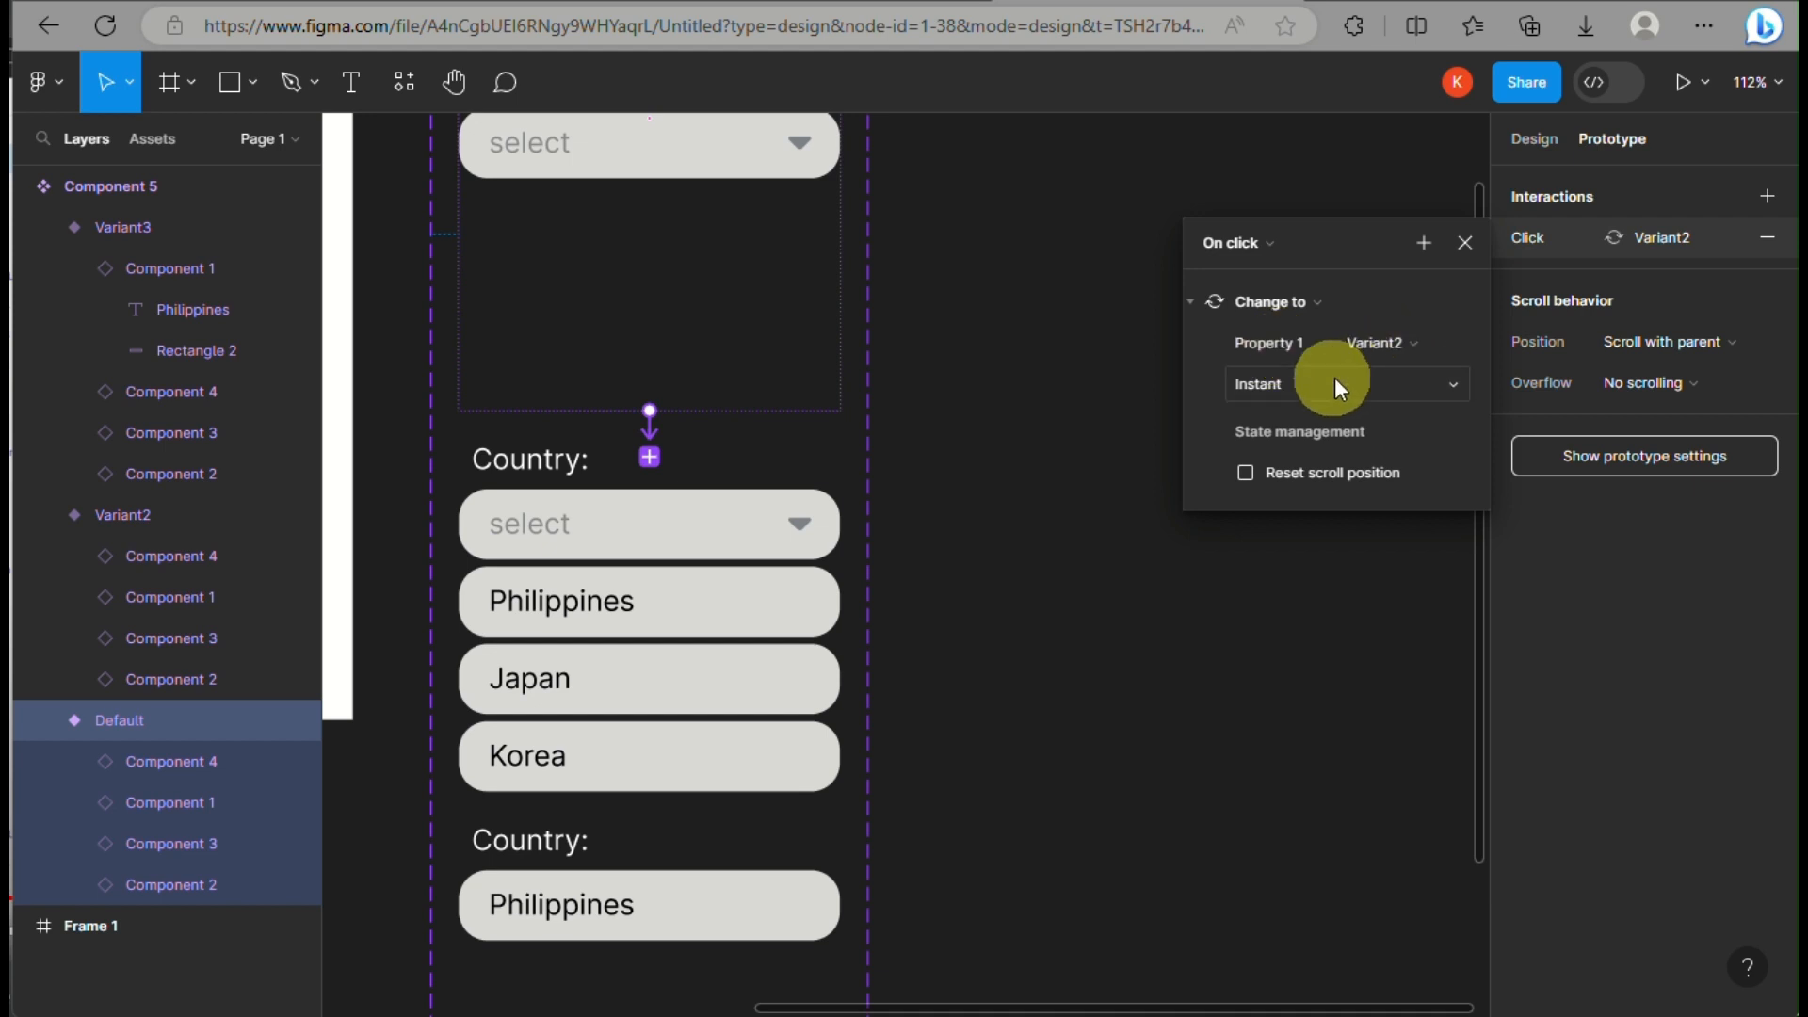
{"action": "left_click", "coordinate": [1296, 388]}
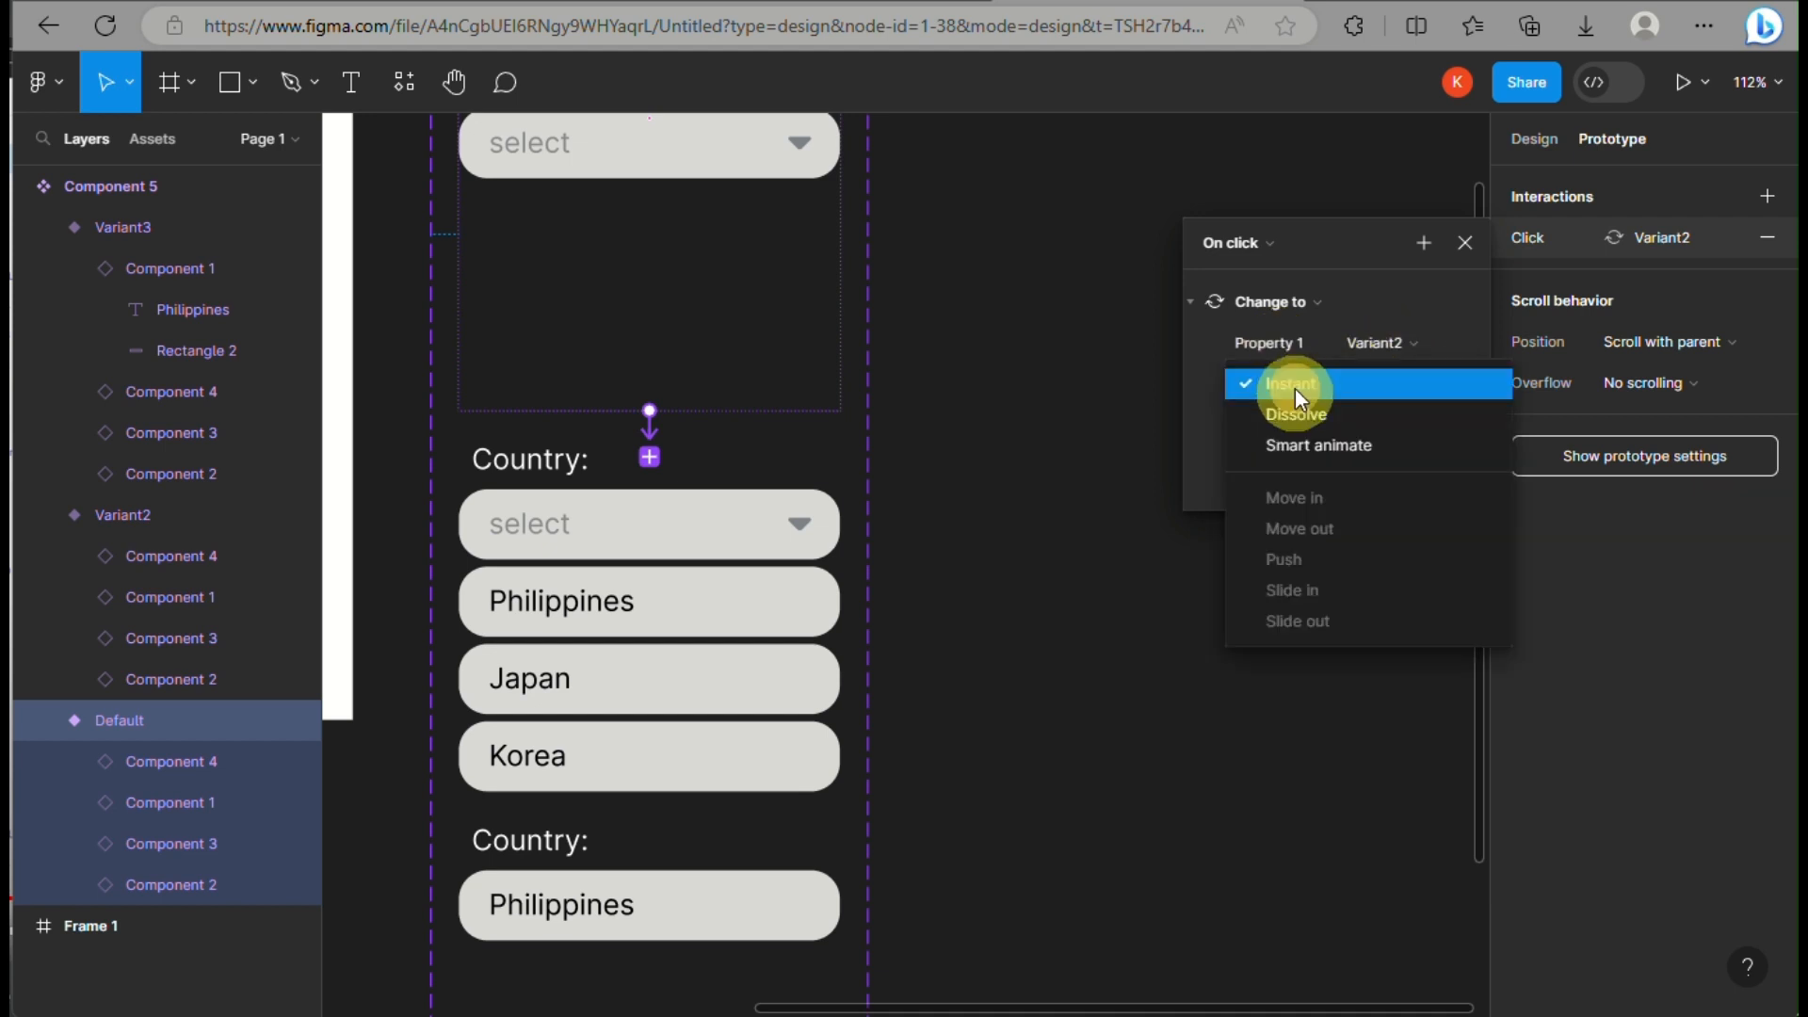
{"action": "left_click", "coordinate": [1309, 441]}
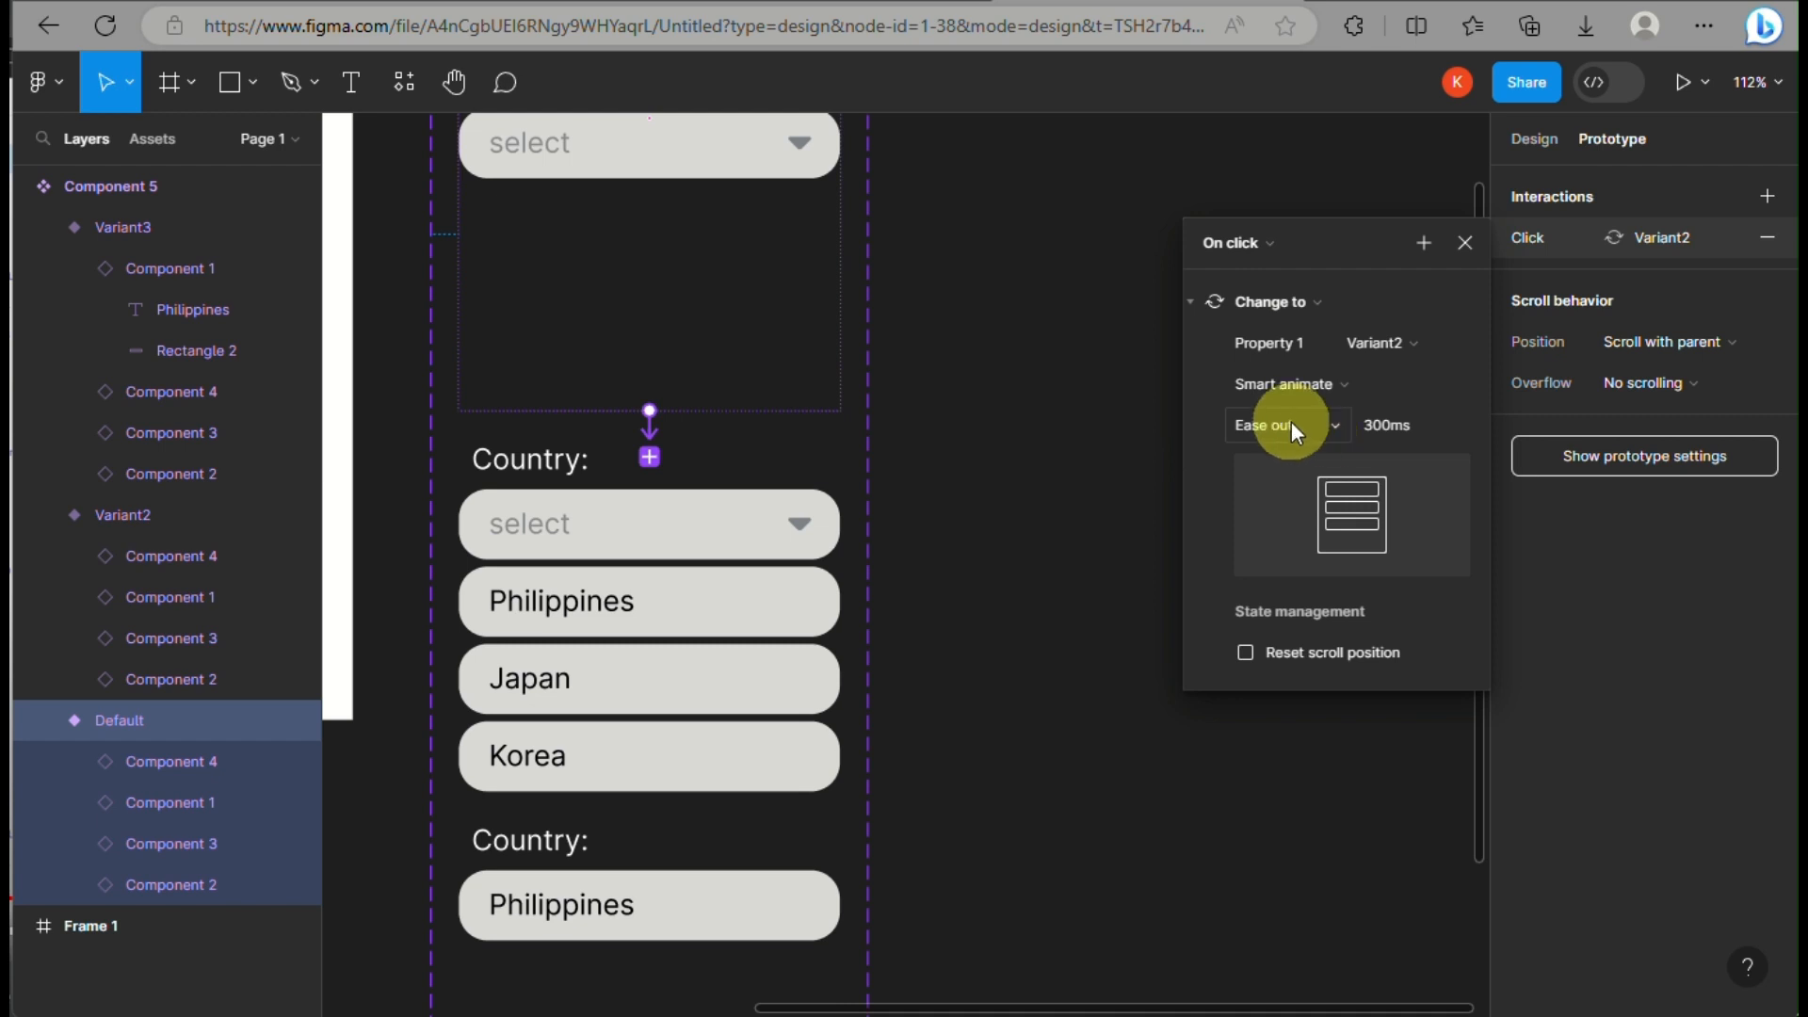
{"action": "left_click", "coordinate": [1291, 423]}
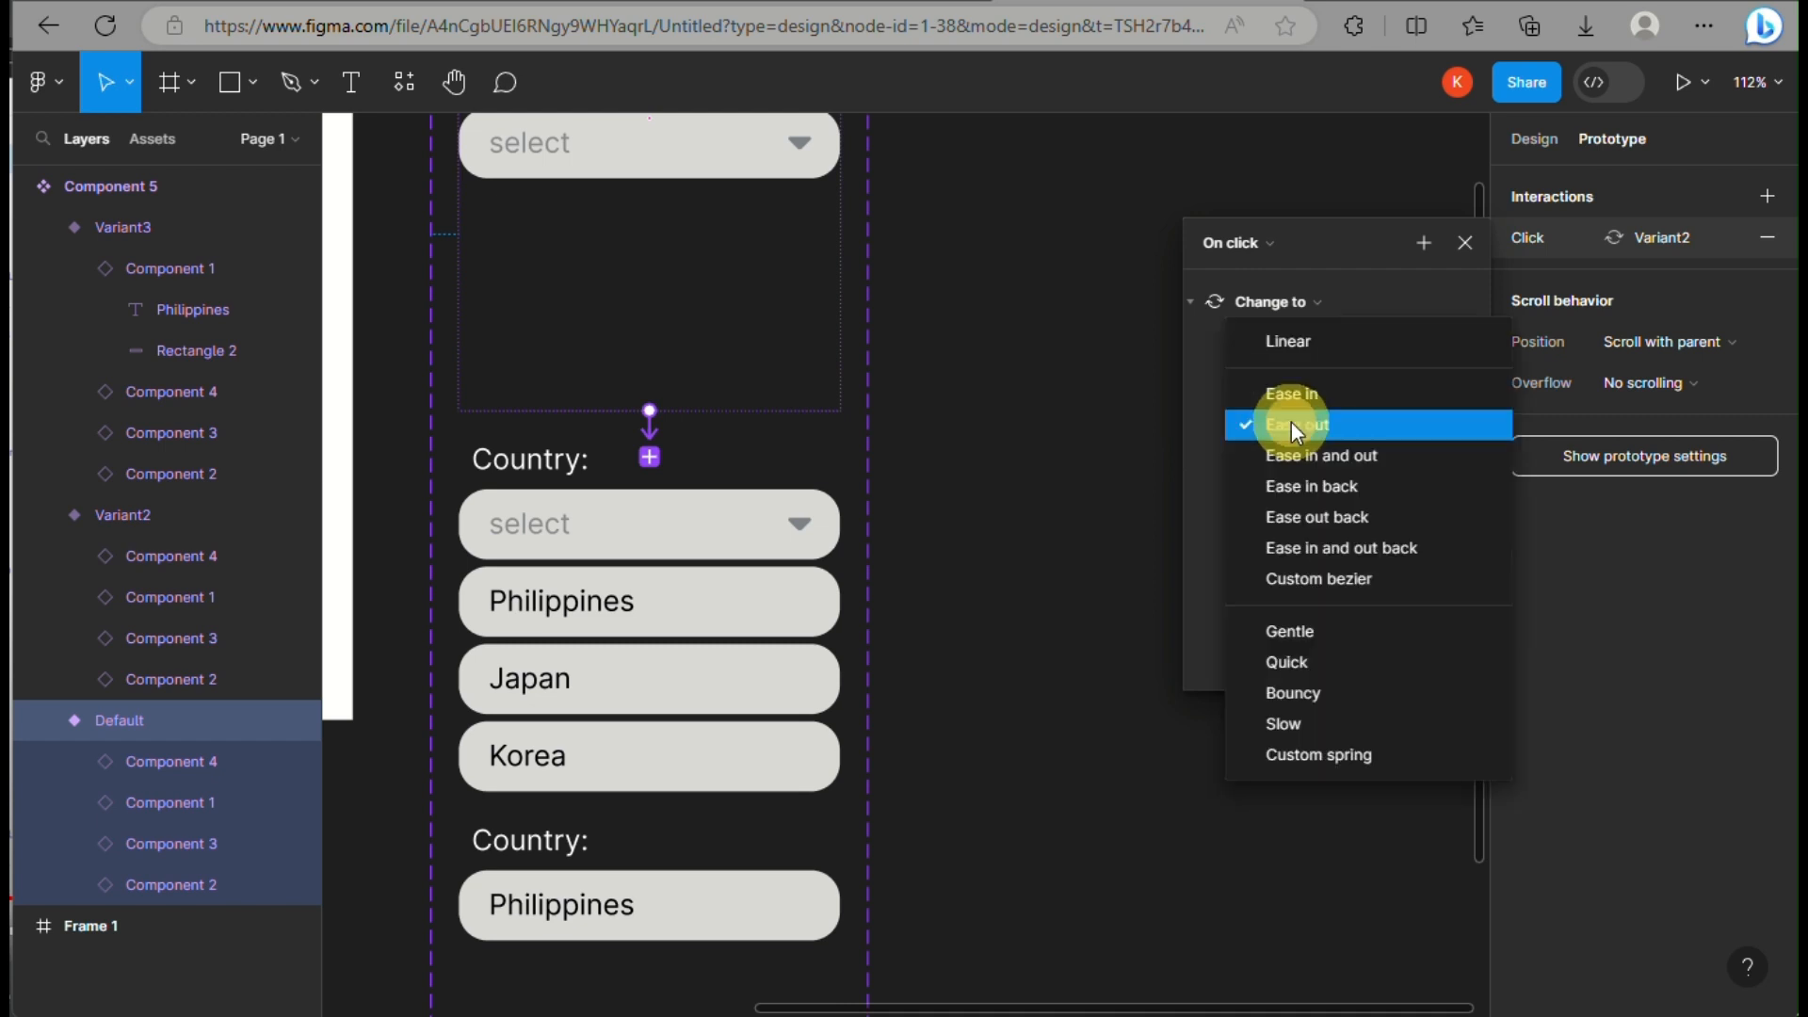
{"action": "left_click", "coordinate": [1291, 423]}
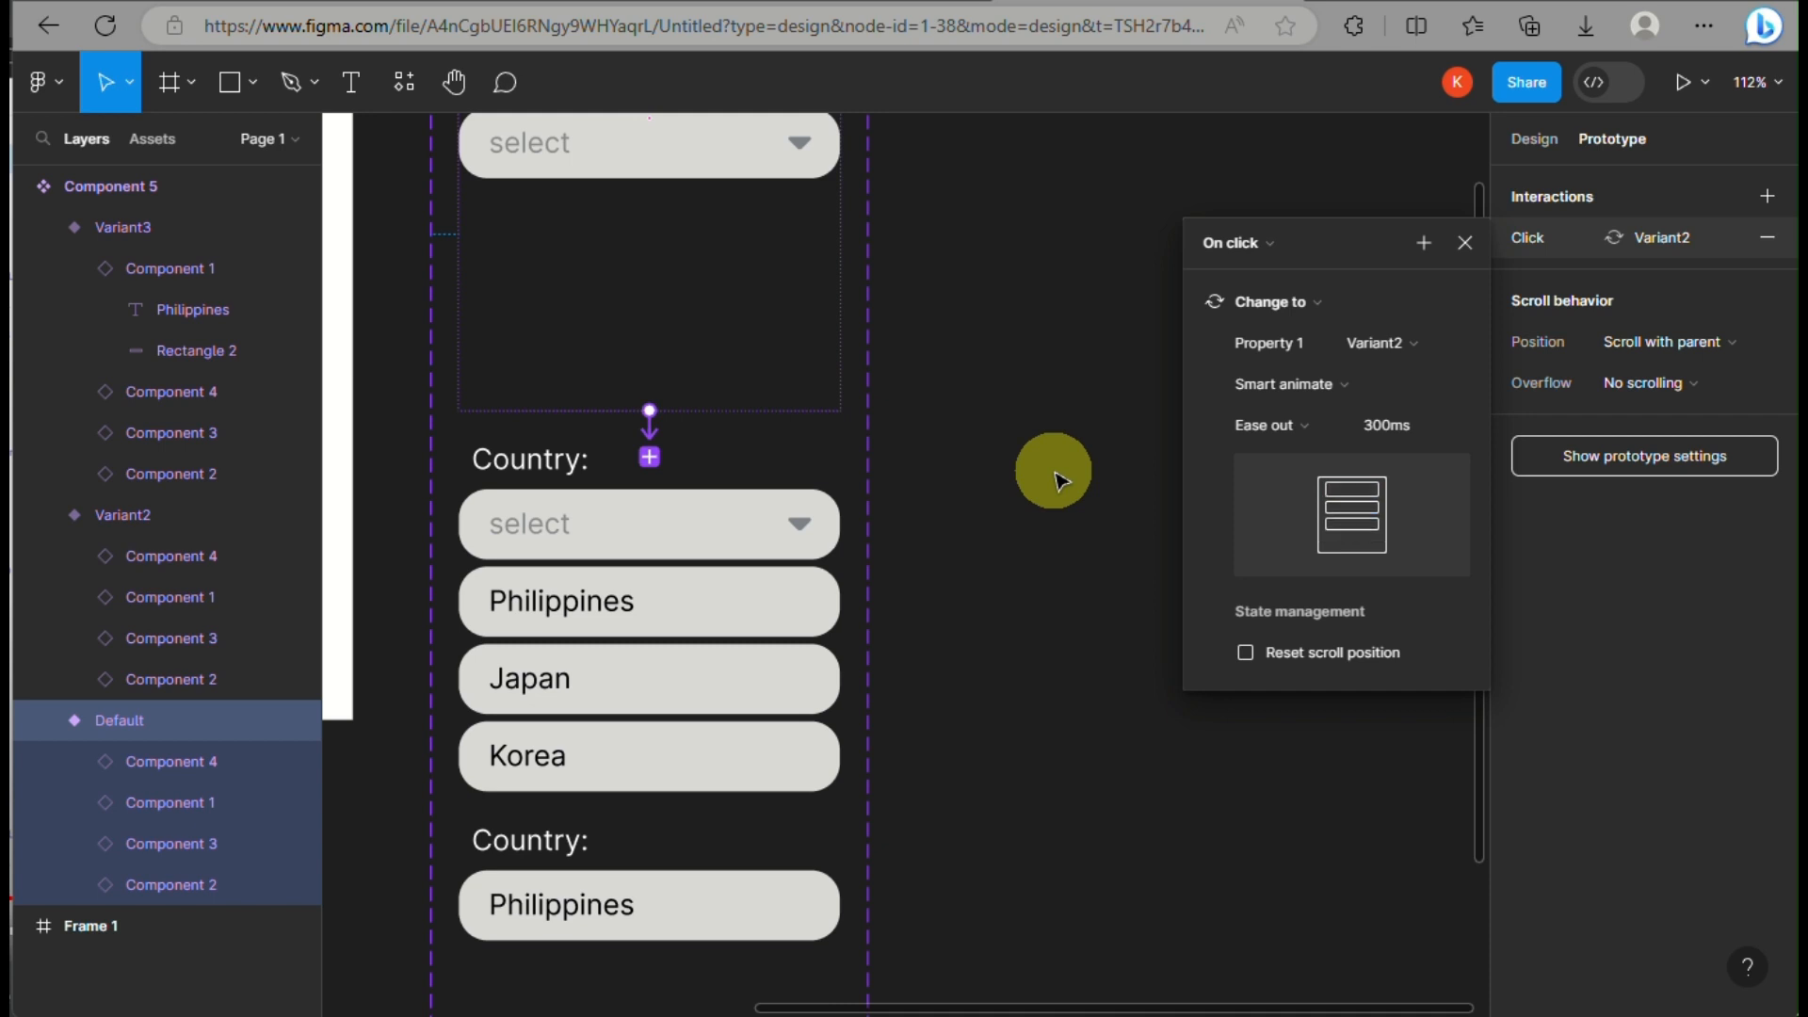
{"action": "scroll", "coordinate": [1055, 480], "scroll_direction": "down", "scroll_amount": 3}
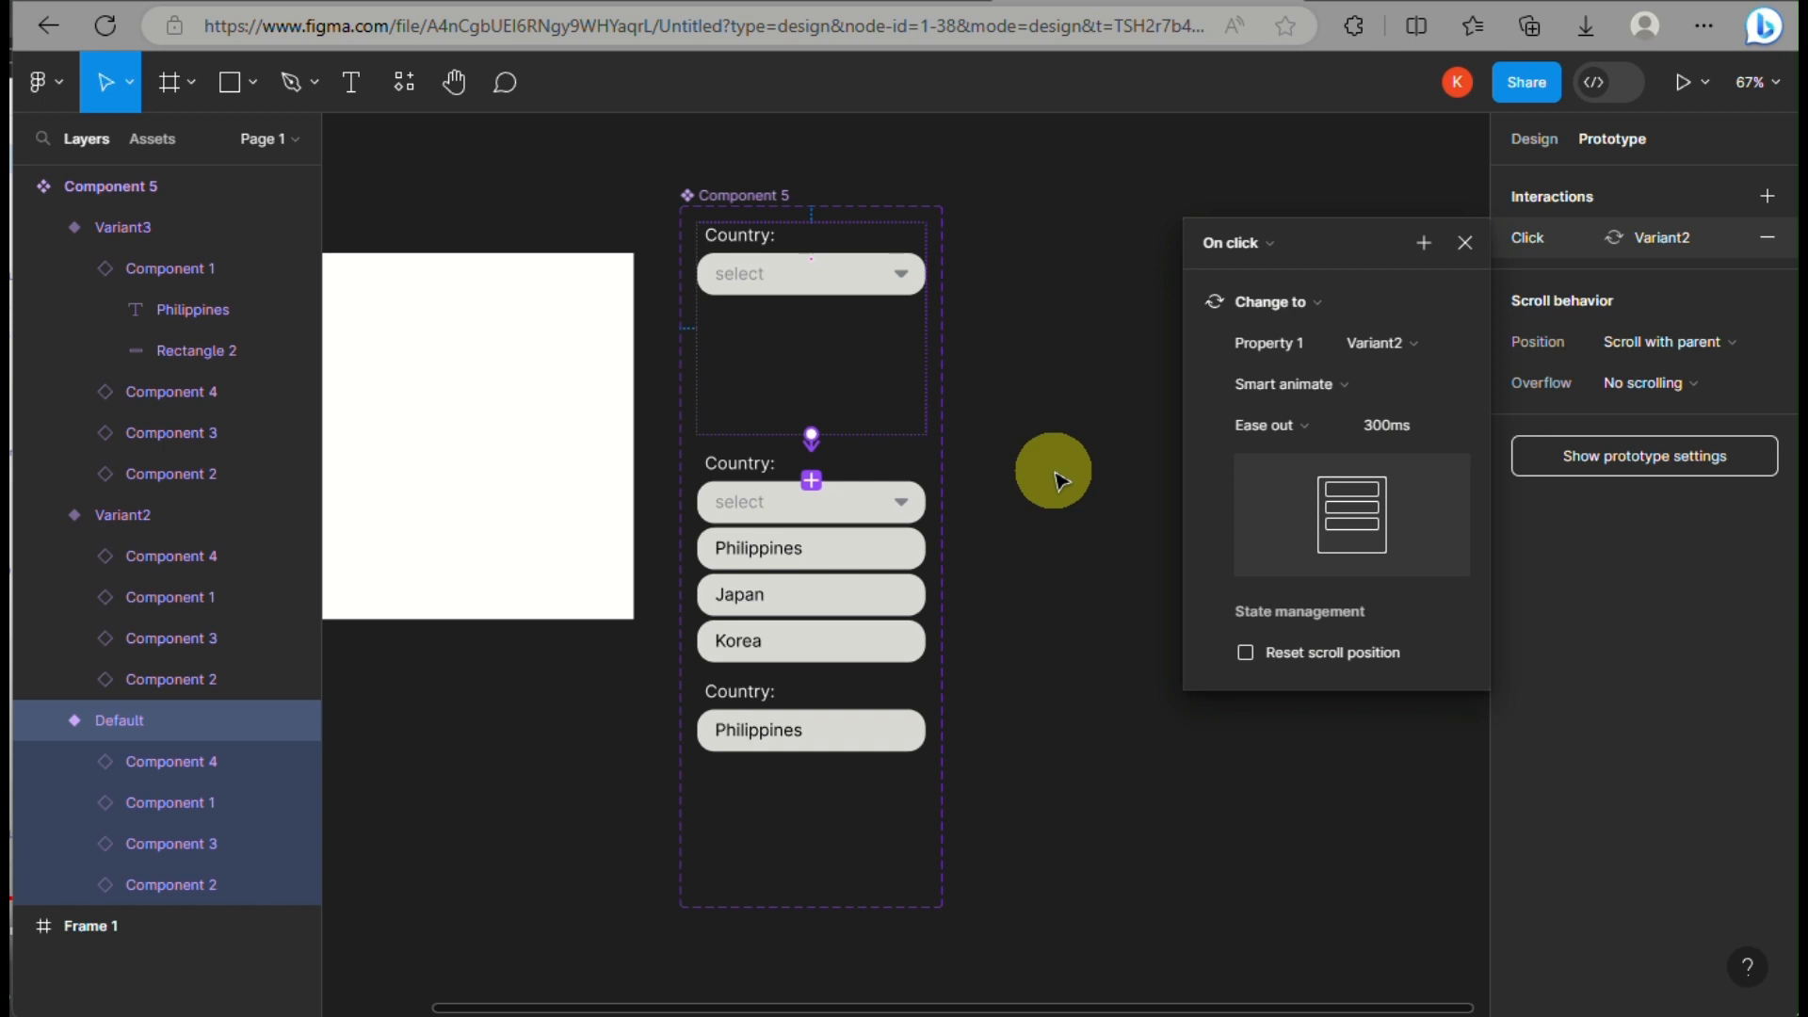
{"action": "scroll", "coordinate": [880, 598], "scroll_direction": "up", "scroll_amount": 4}
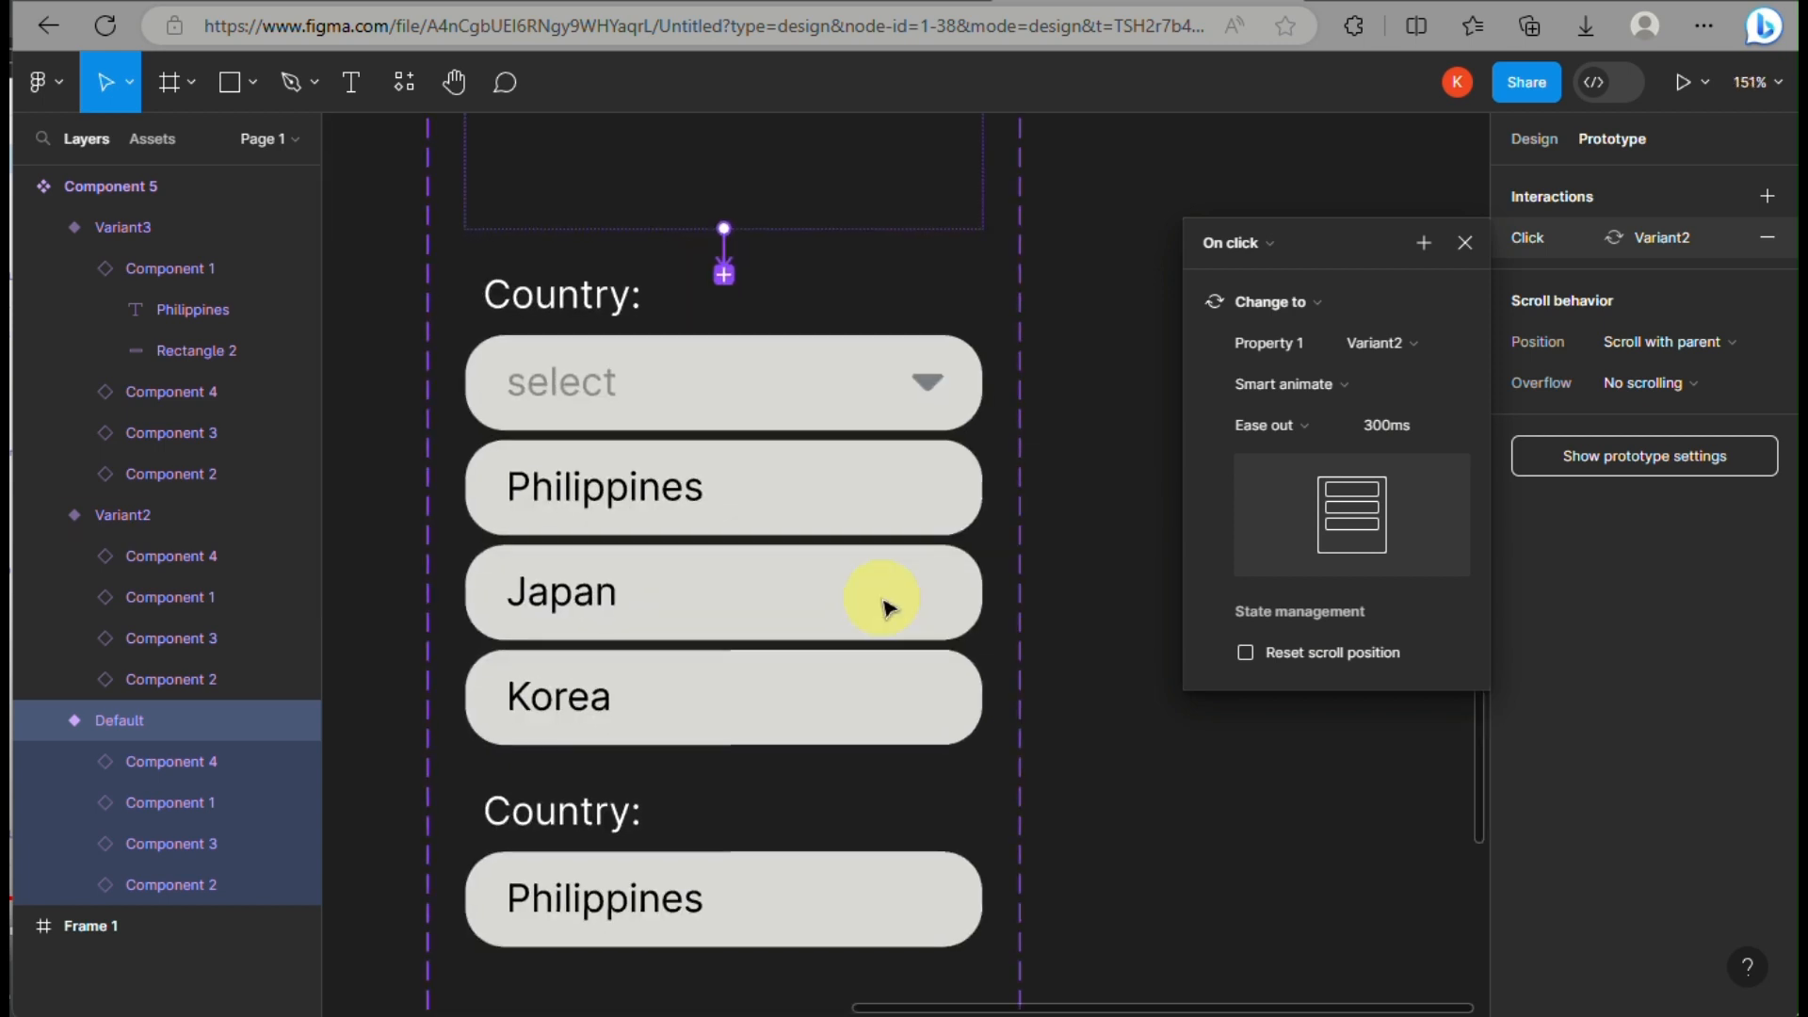
{"action": "left_click", "coordinate": [1081, 395]}
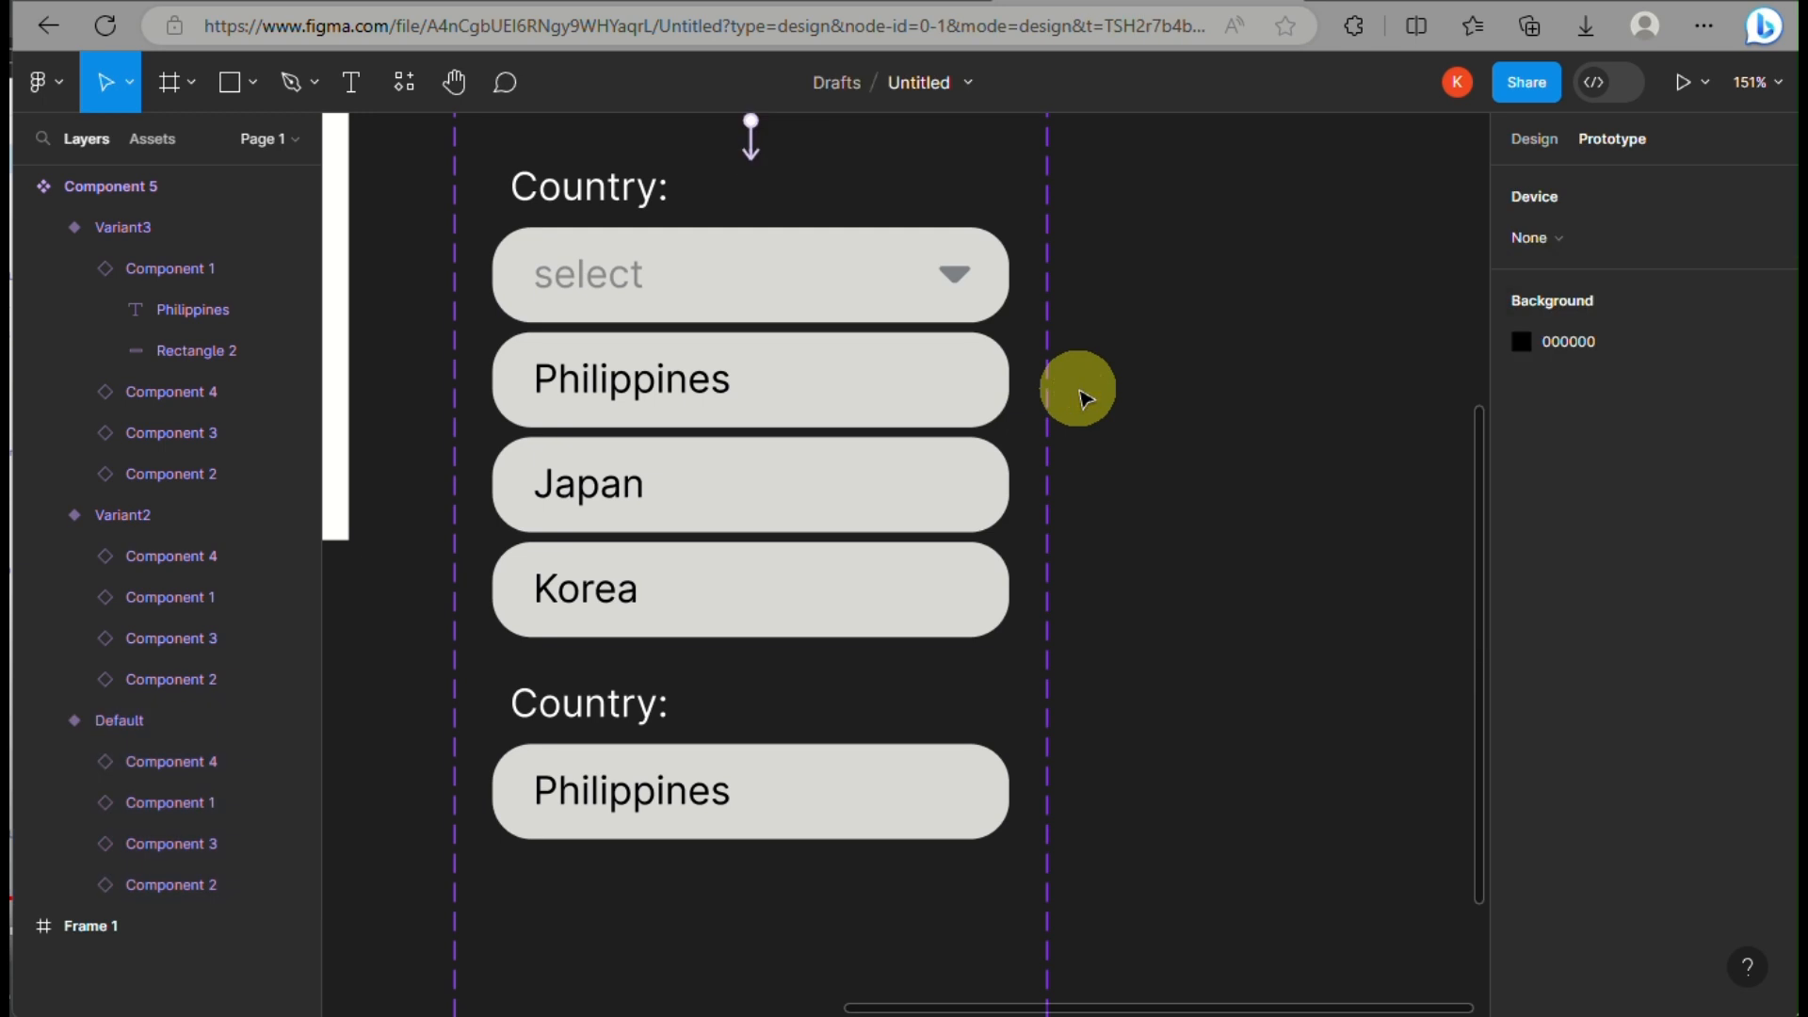
- Connect Variant2 to Variant3 with an on-click prototype interaction that uses the Change to action
{"action": "scroll", "coordinate": [1081, 396], "scroll_direction": "up", "scroll_amount": 4}
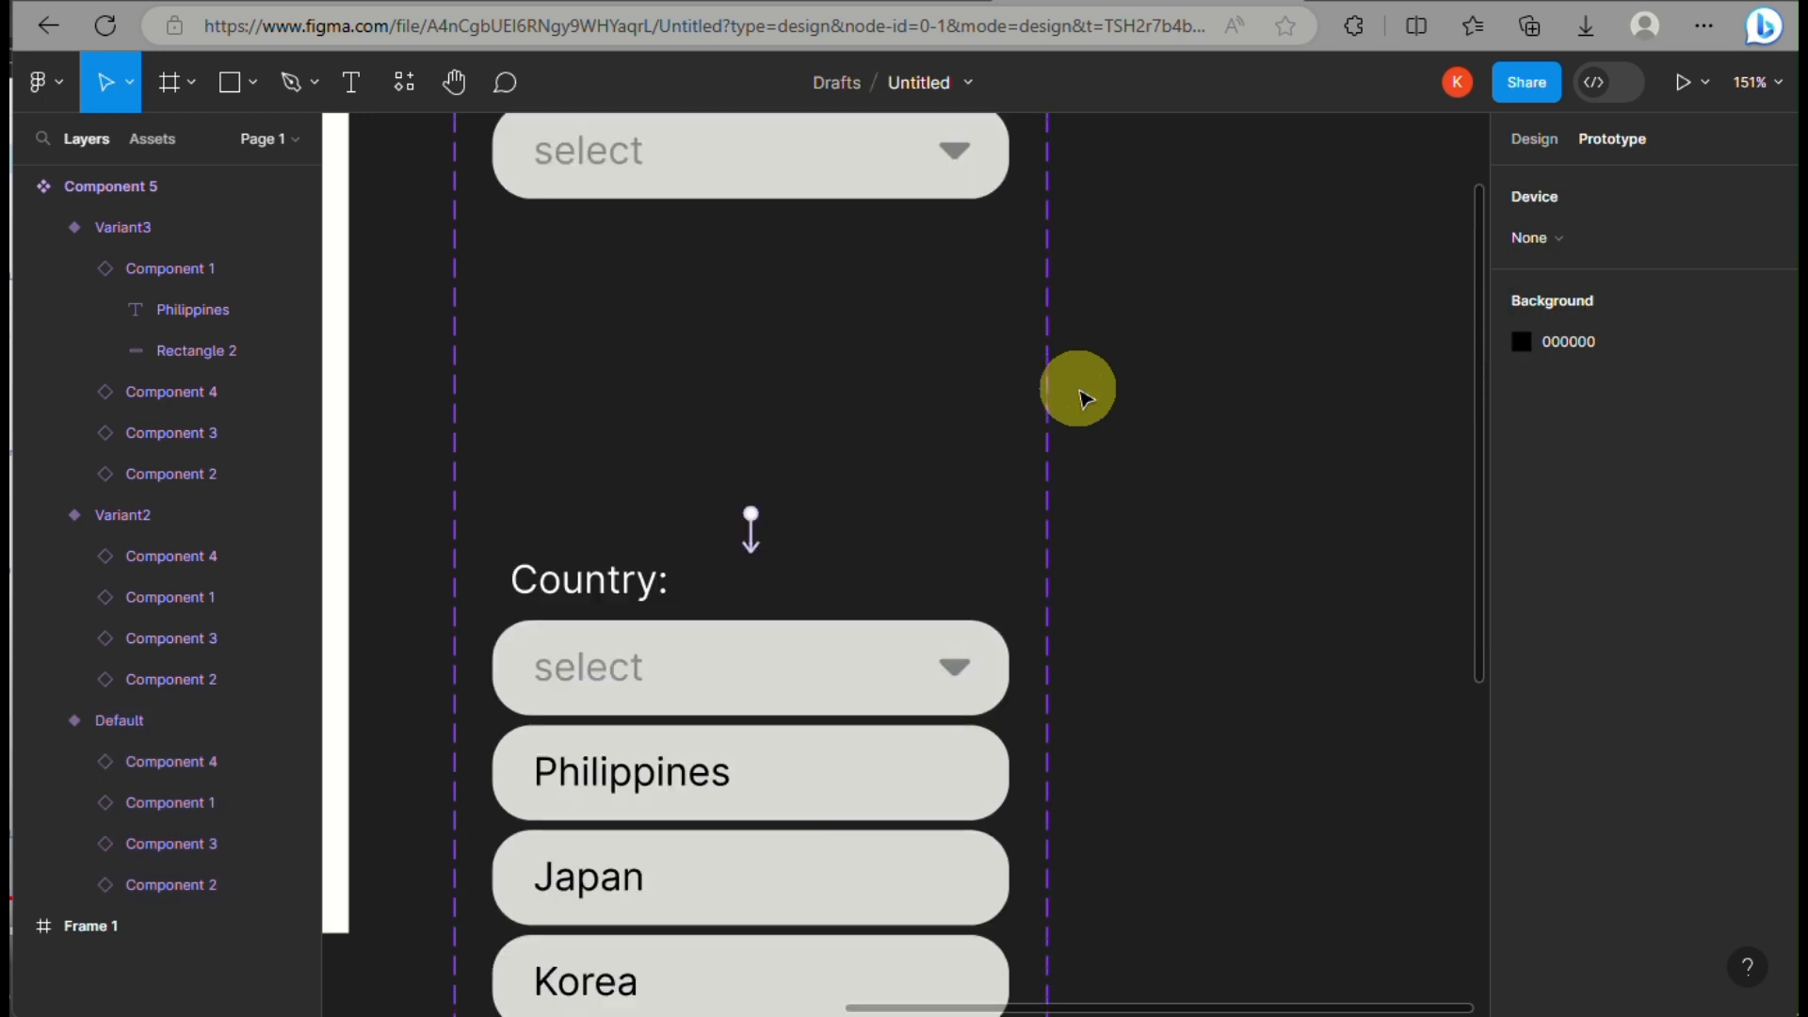
{"action": "scroll", "coordinate": [1083, 396], "scroll_direction": "down", "scroll_amount": 3}
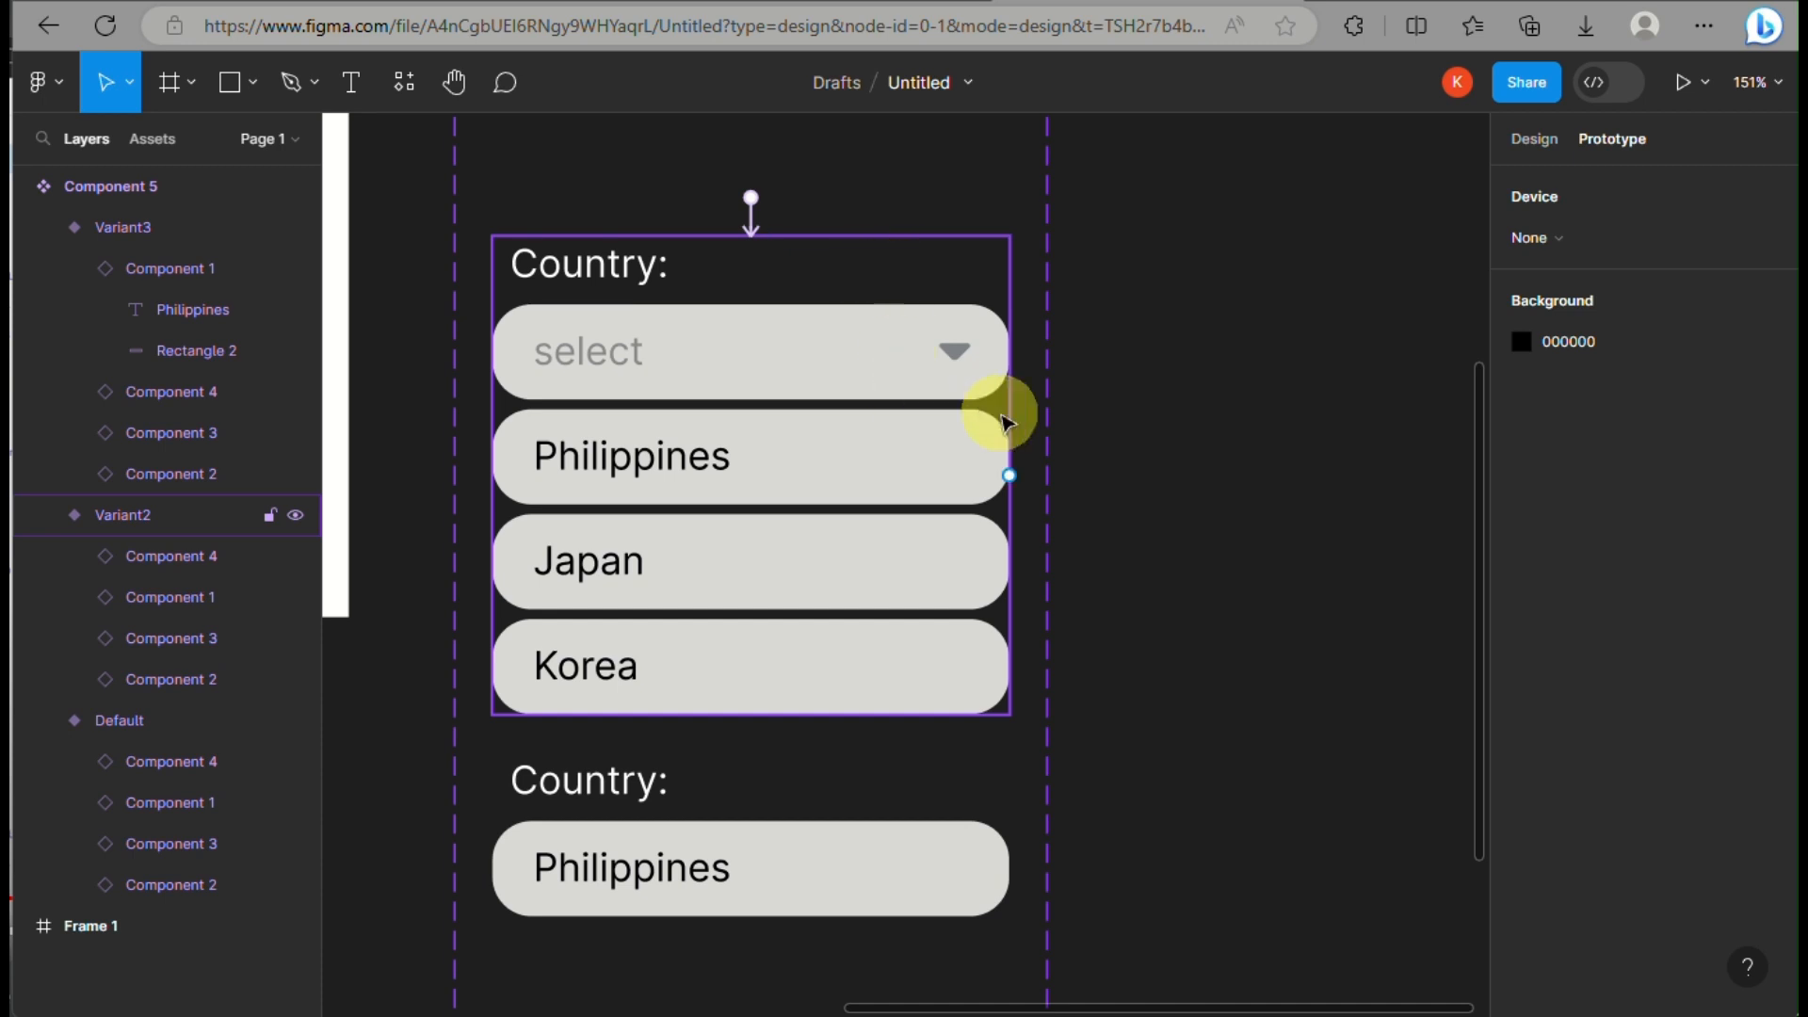
{"action": "left_click", "coordinate": [1009, 477]}
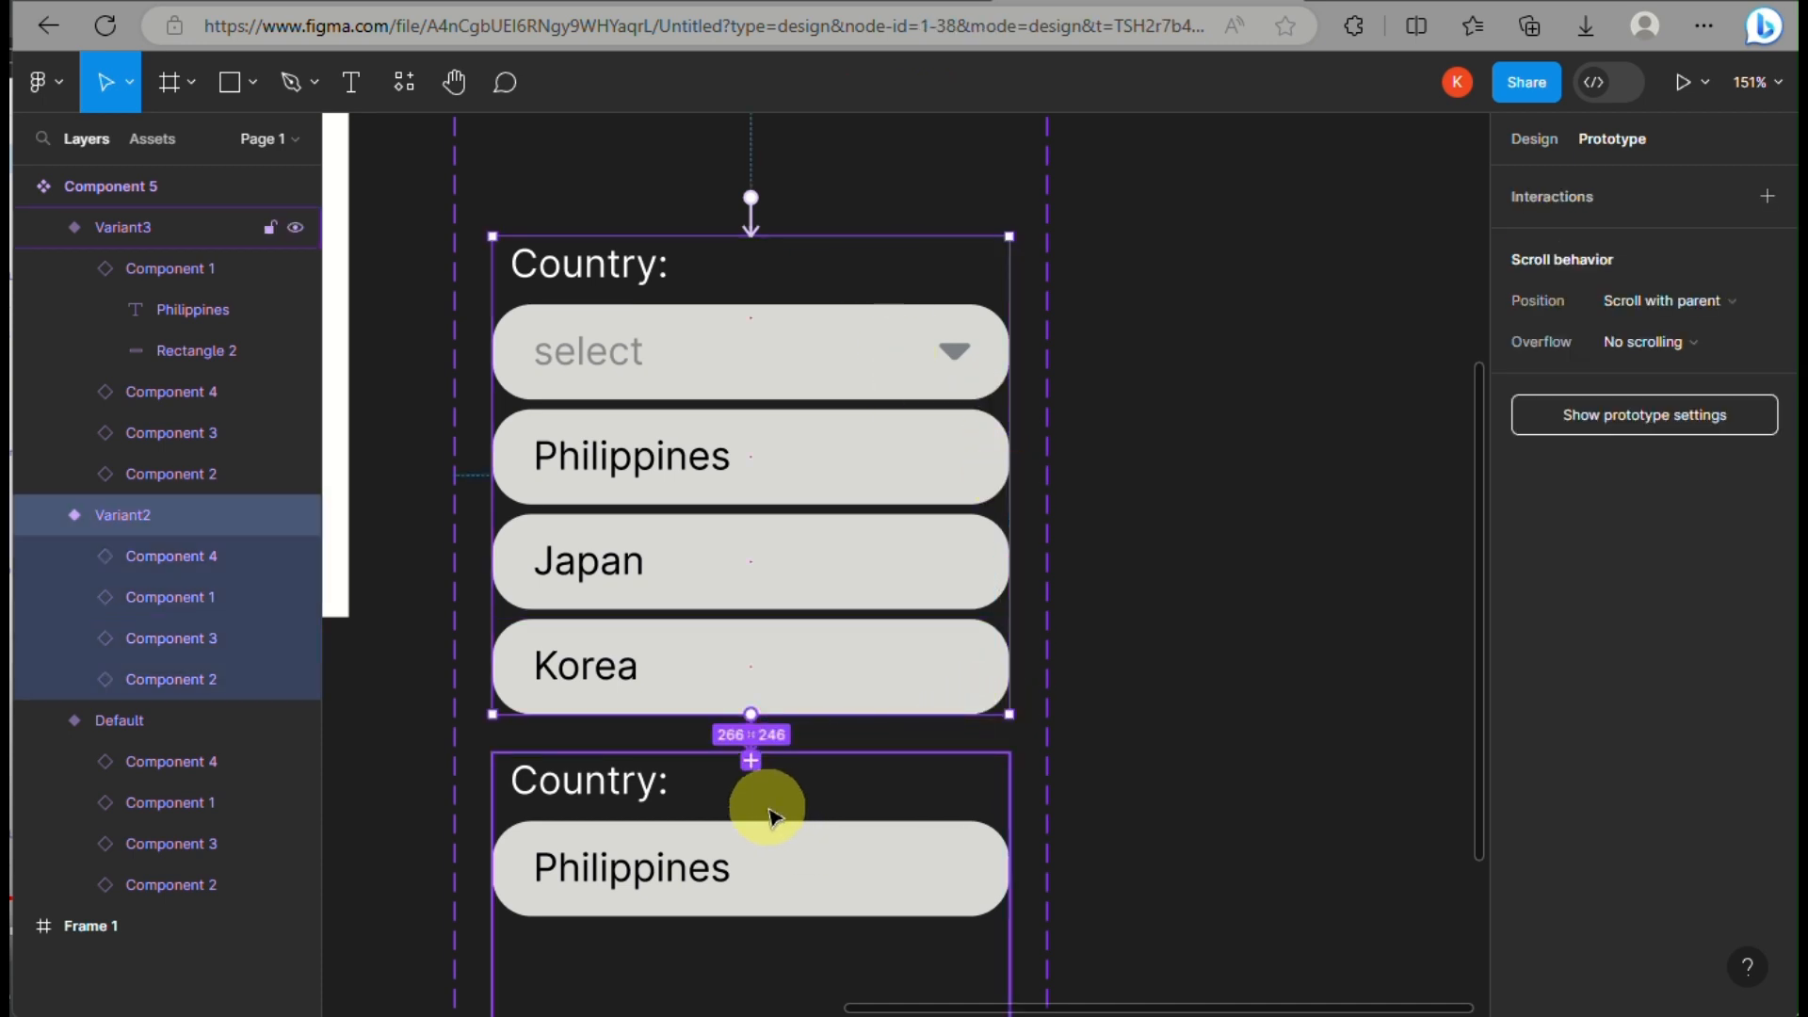
{"action": "left_click_drag", "start_coordinate": [751, 714], "coordinate": [750, 763]}
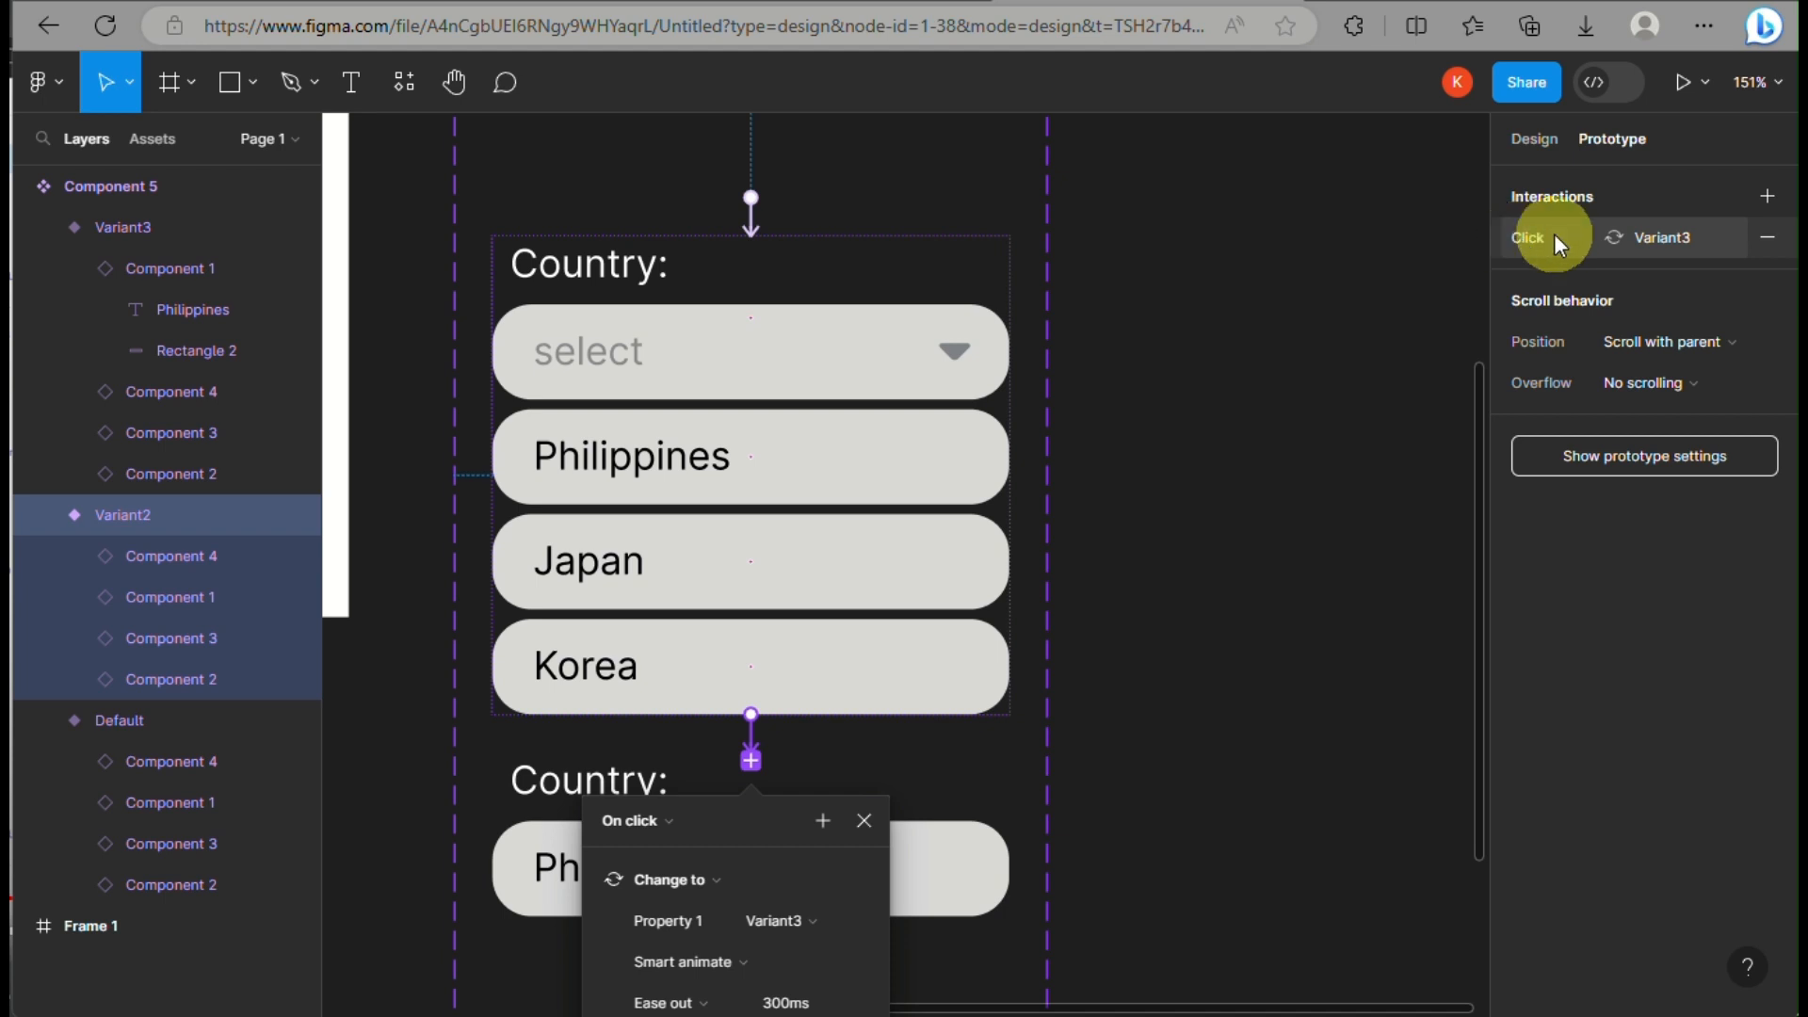
{"action": "left_click", "coordinate": [753, 723]}
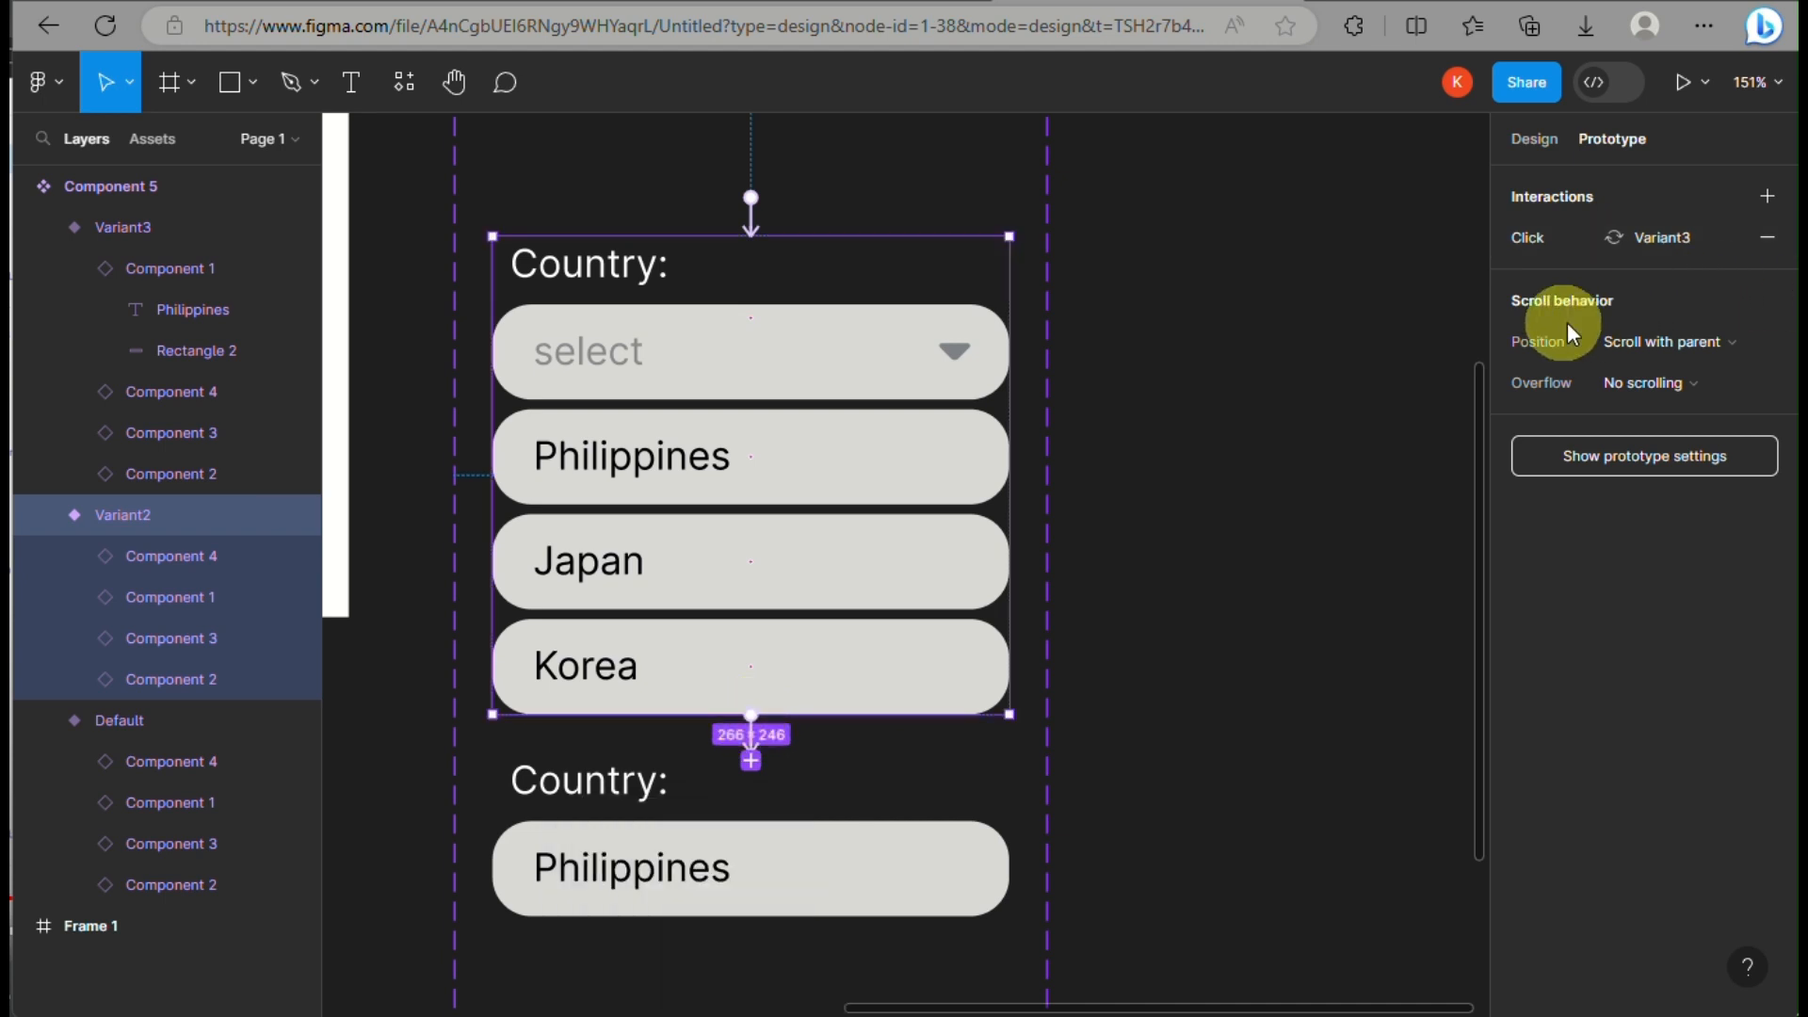
- Set the easing of Variant2's click interaction to Ease in and close the interaction's settings
{"action": "left_click", "coordinate": [1540, 247]}
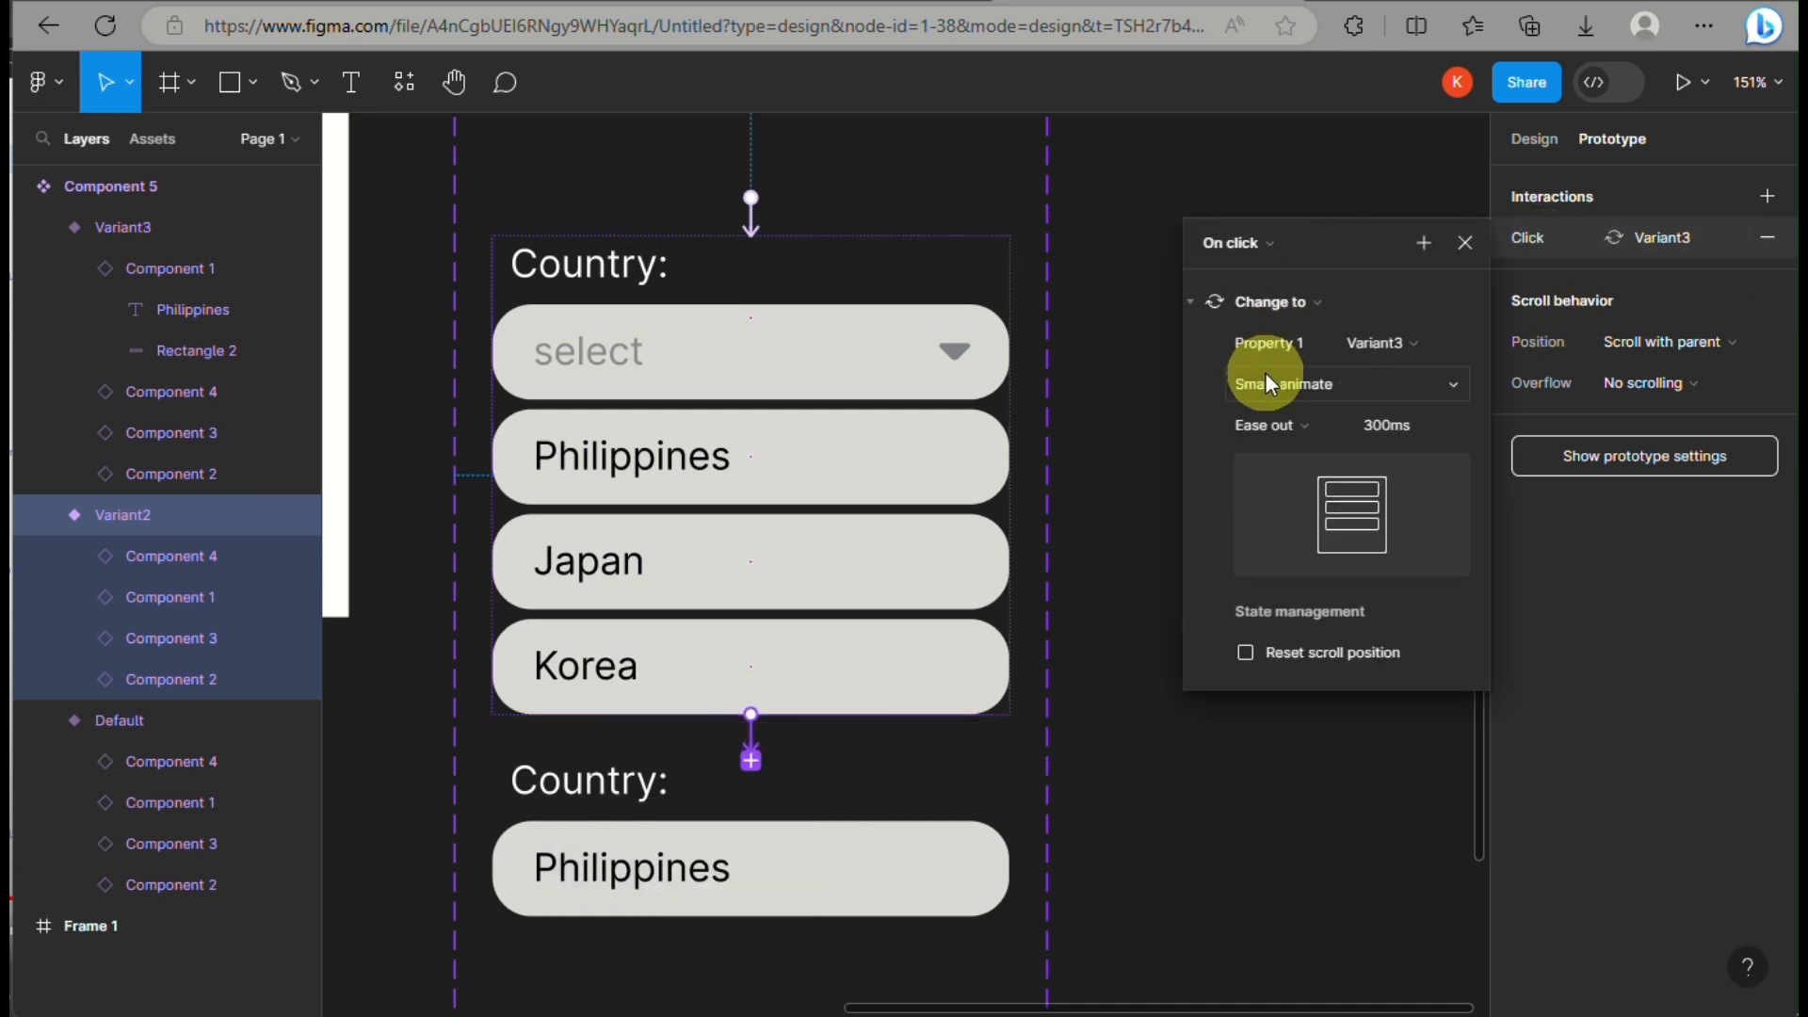
{"action": "left_click", "coordinate": [1268, 425]}
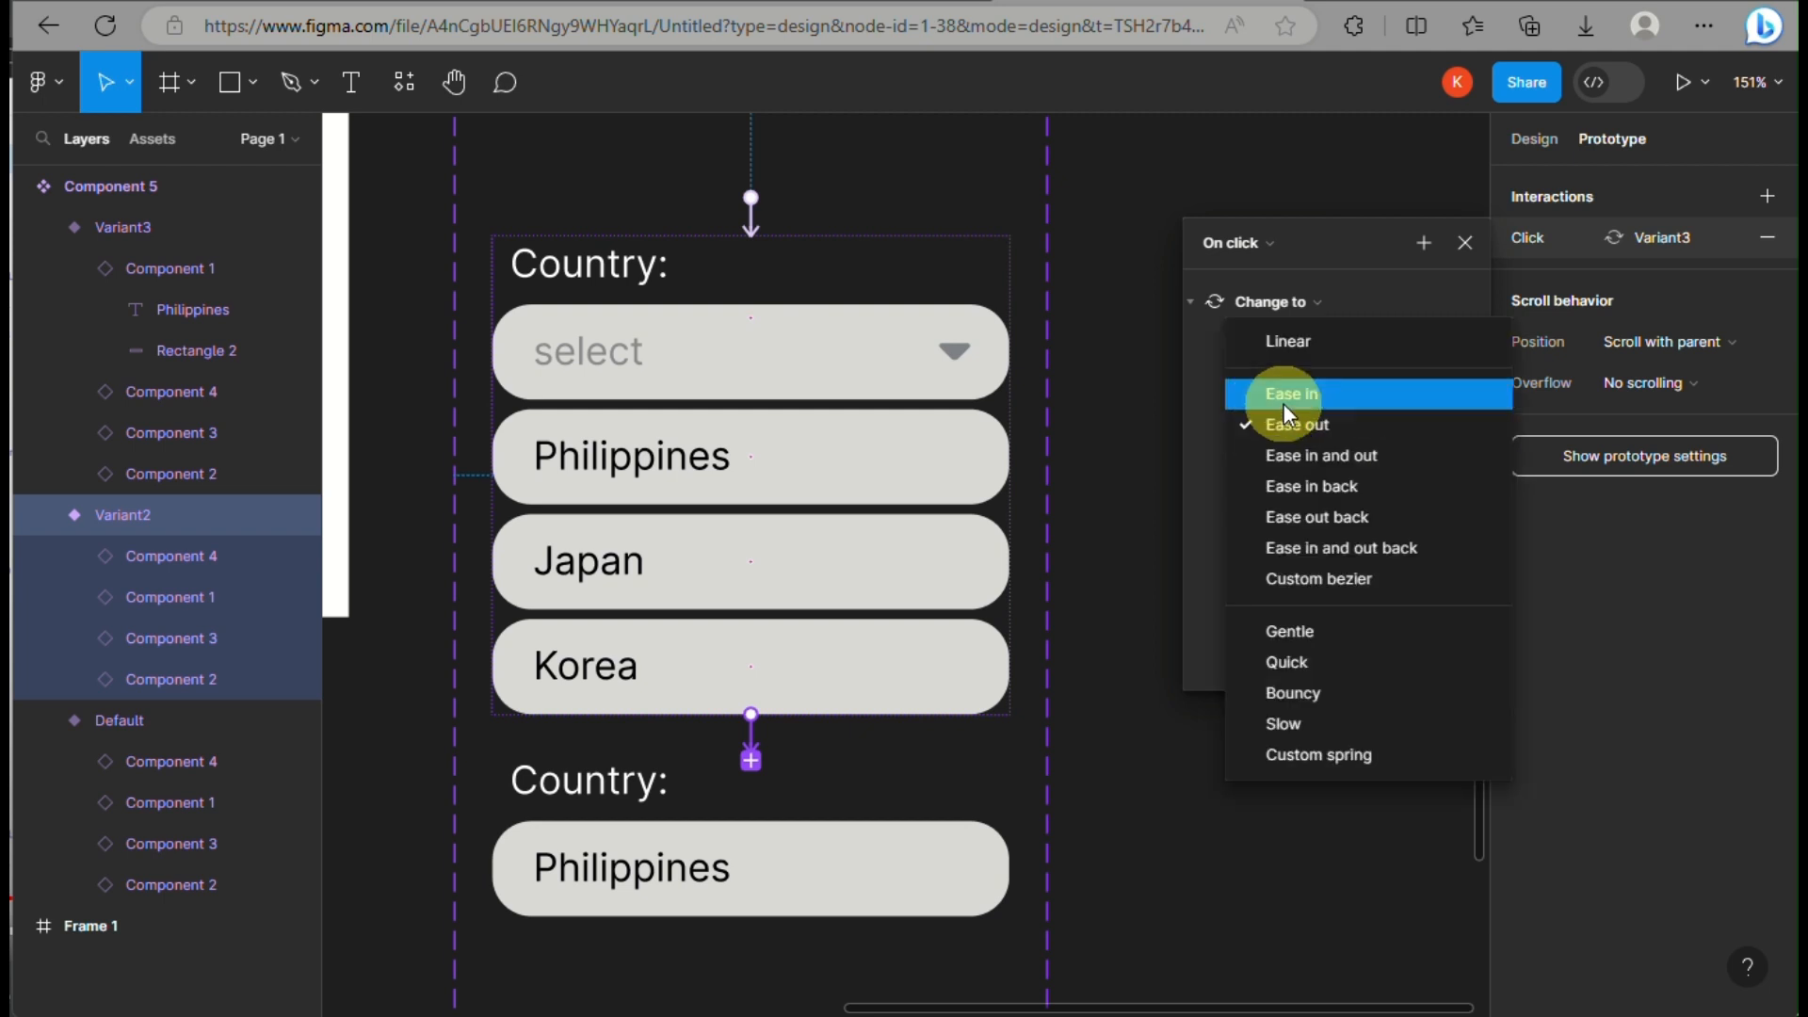
{"action": "left_click", "coordinate": [1284, 400]}
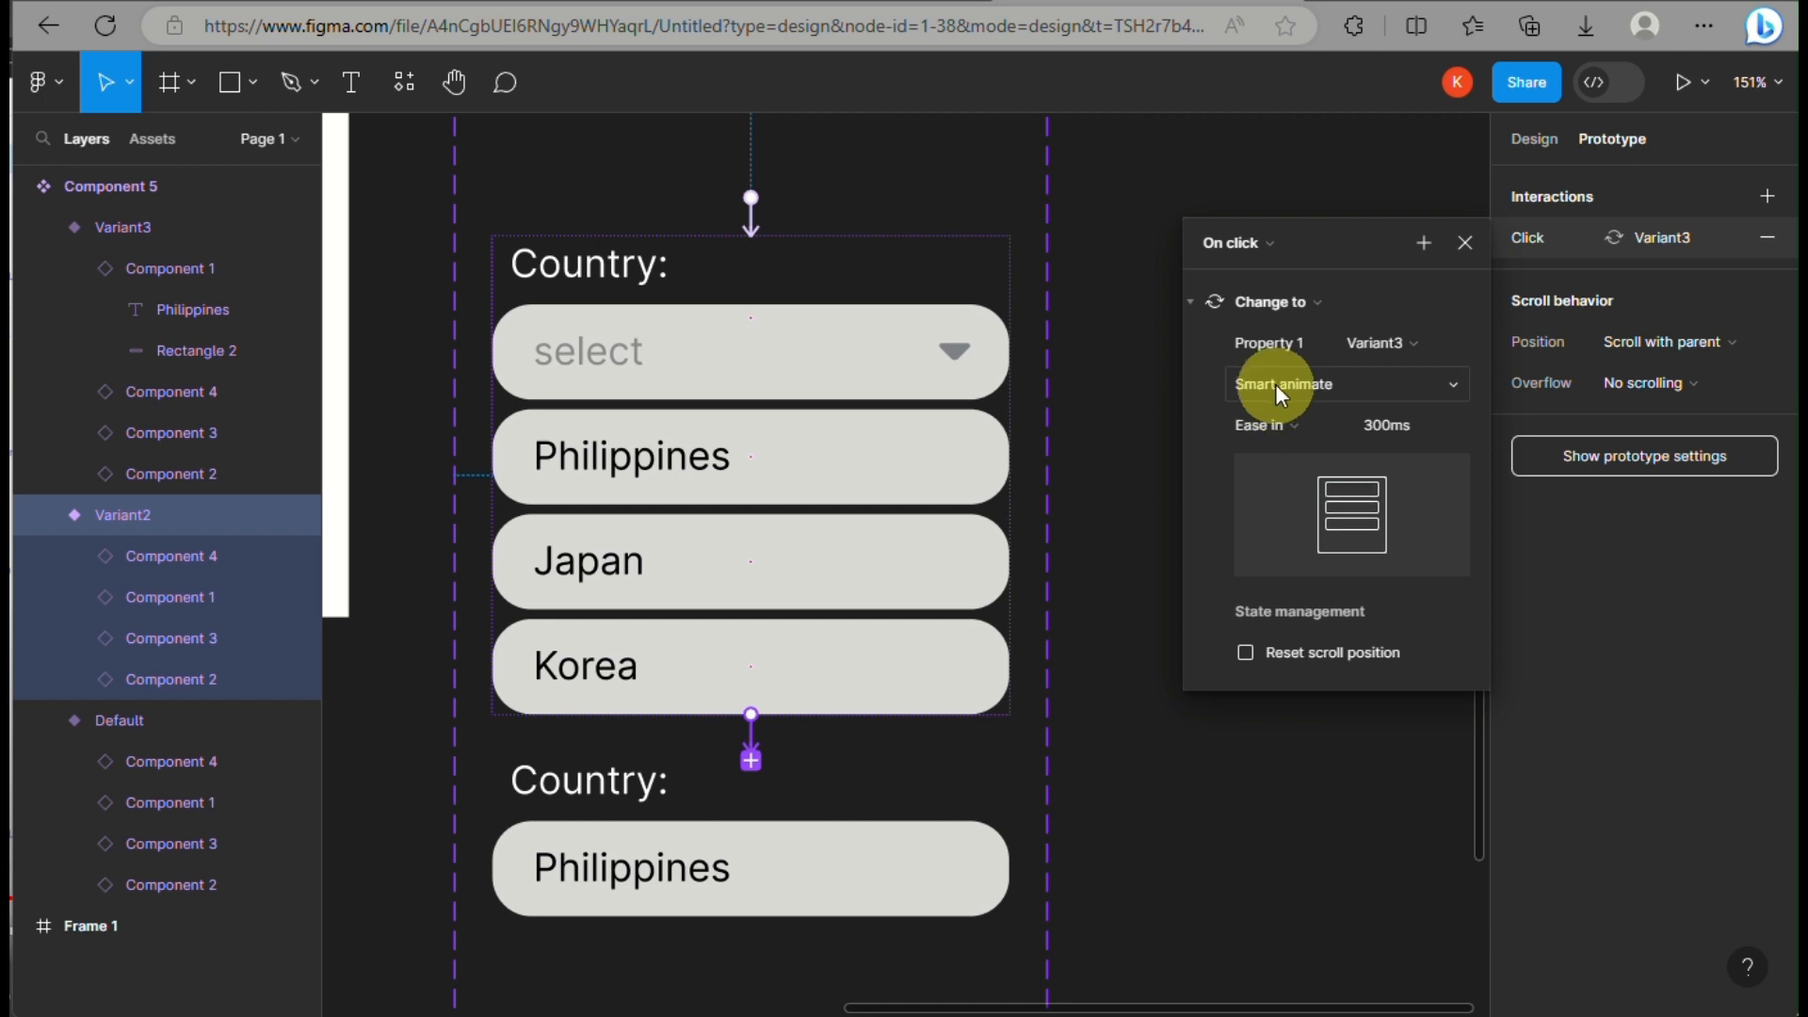
{"action": "left_click", "coordinate": [1241, 426]}
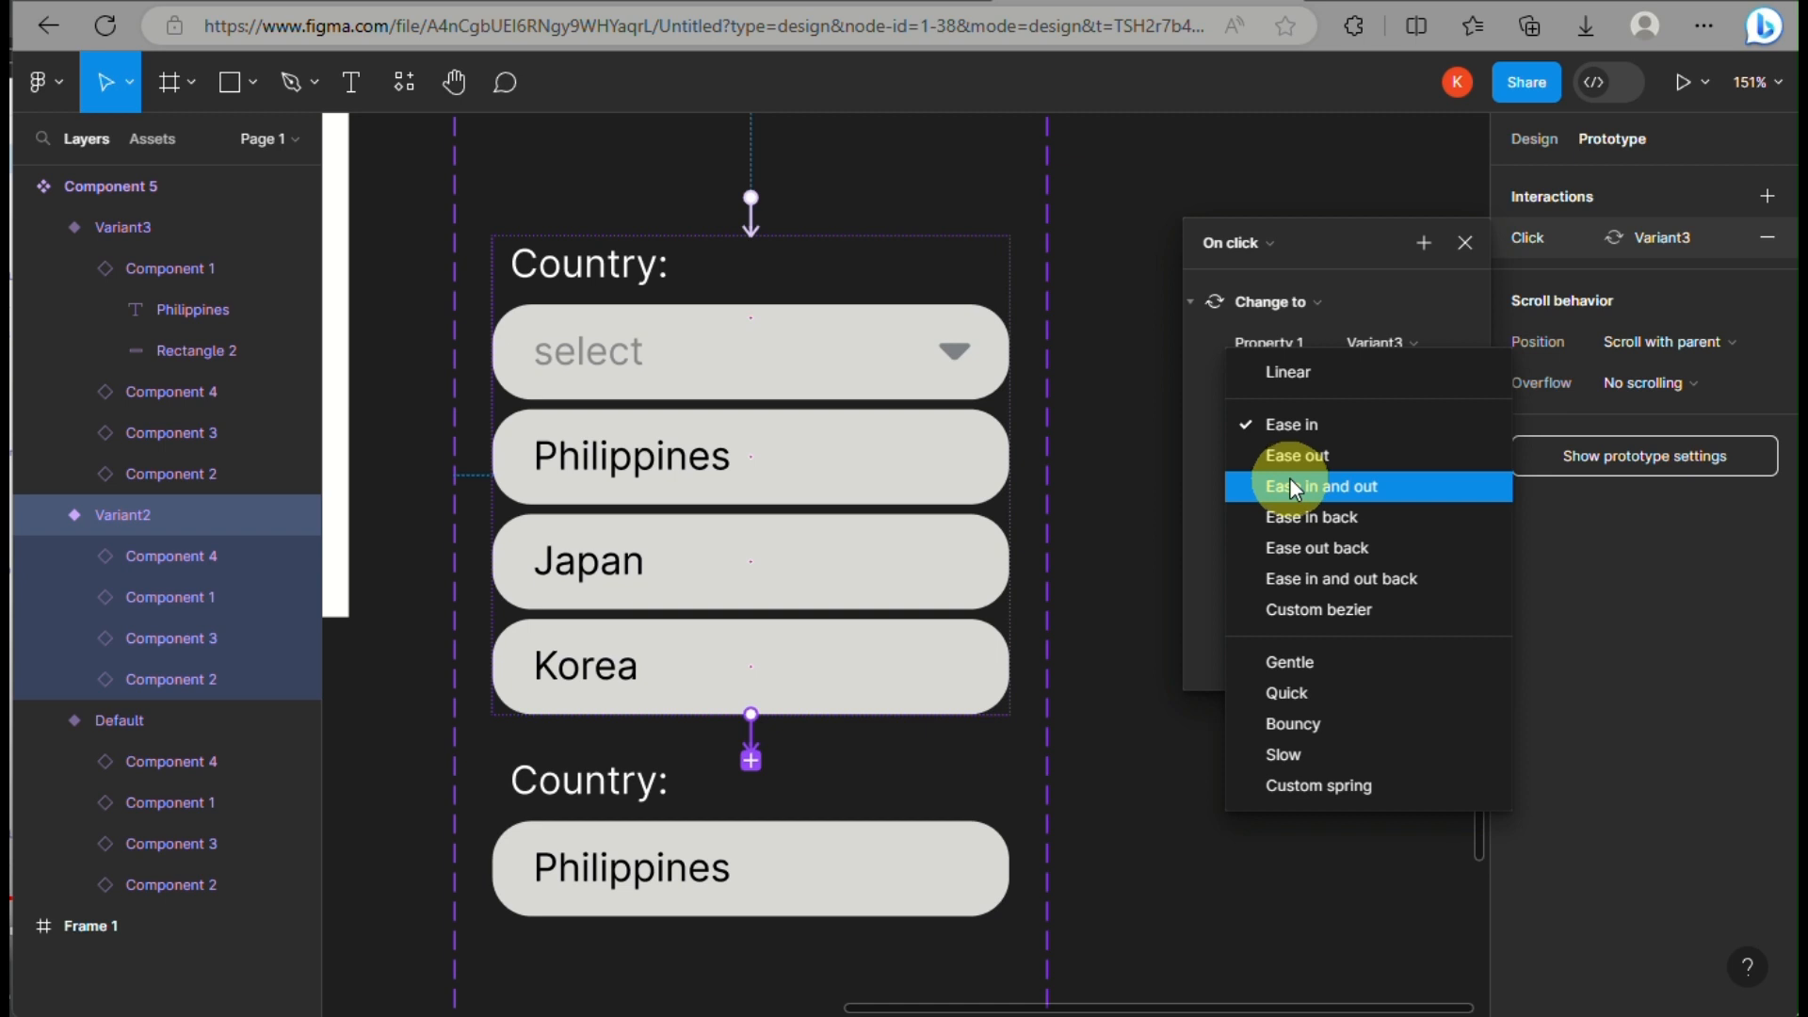
{"action": "left_click", "coordinate": [1177, 508]}
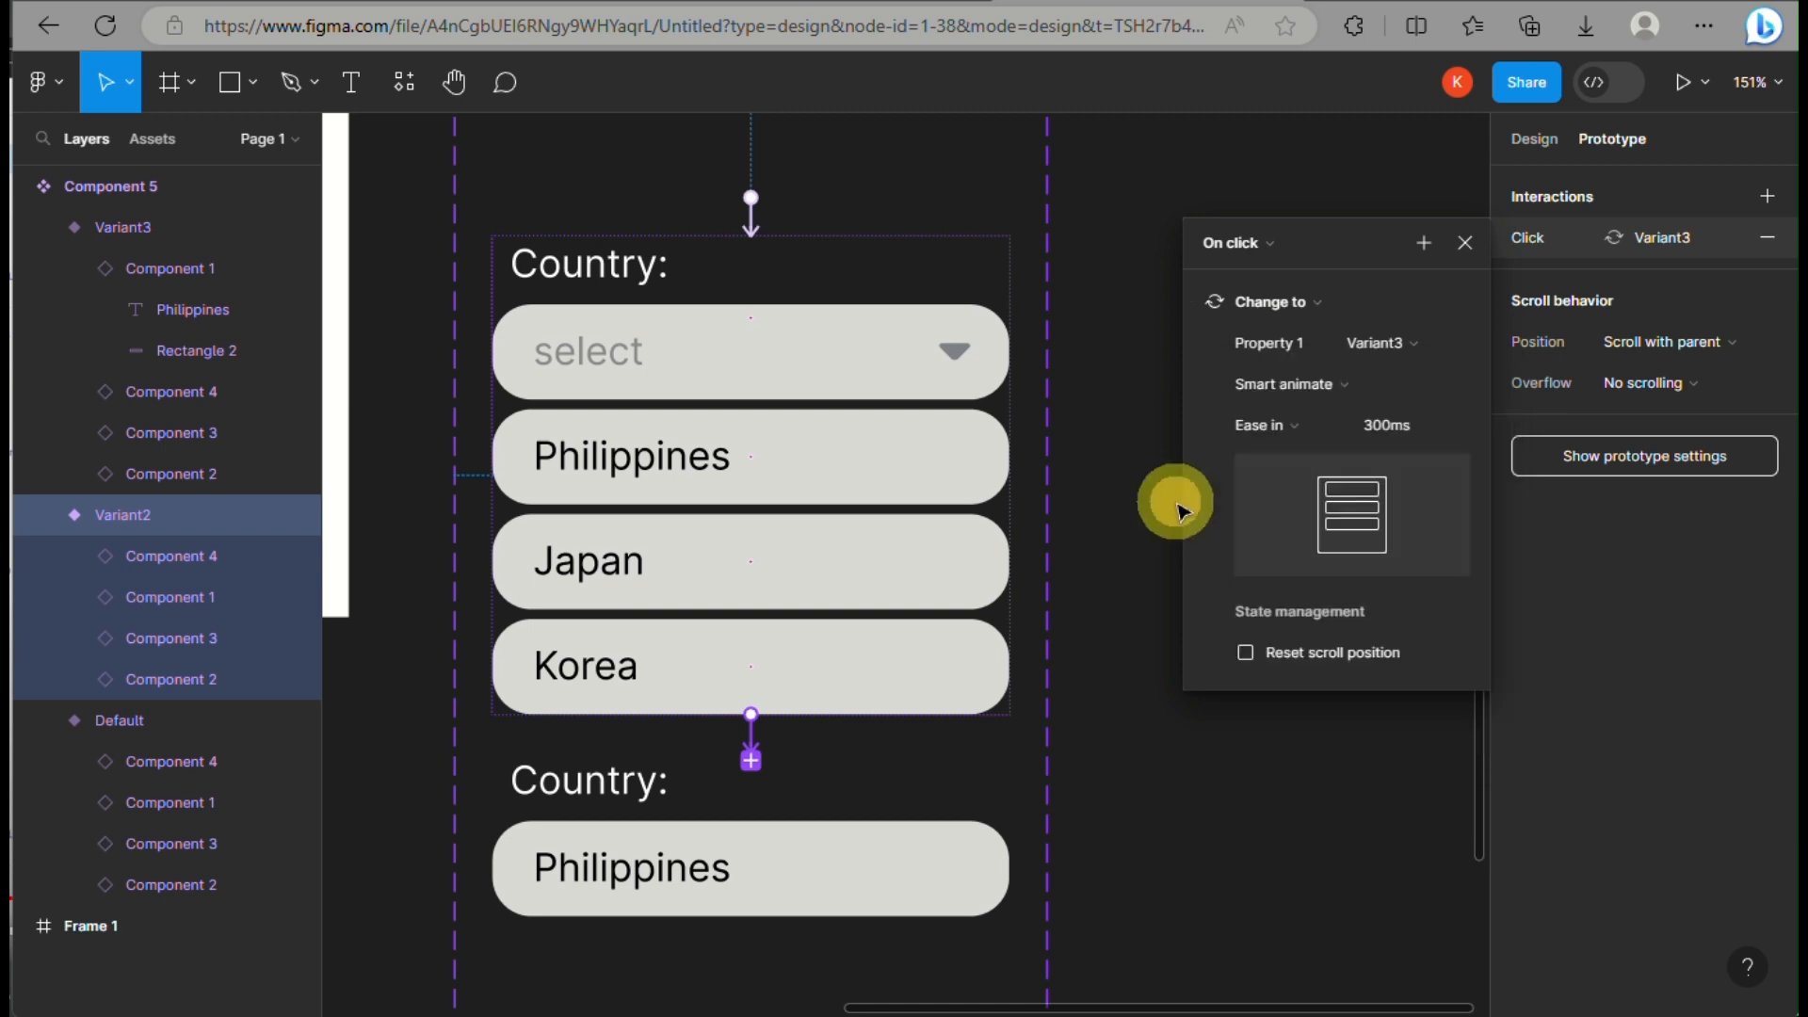
{"action": "scroll", "coordinate": [702, 697], "scroll_direction": "down", "scroll_amount": 2}
{"action": "scroll", "coordinate": [699, 699], "scroll_direction": "up", "scroll_amount": 5}
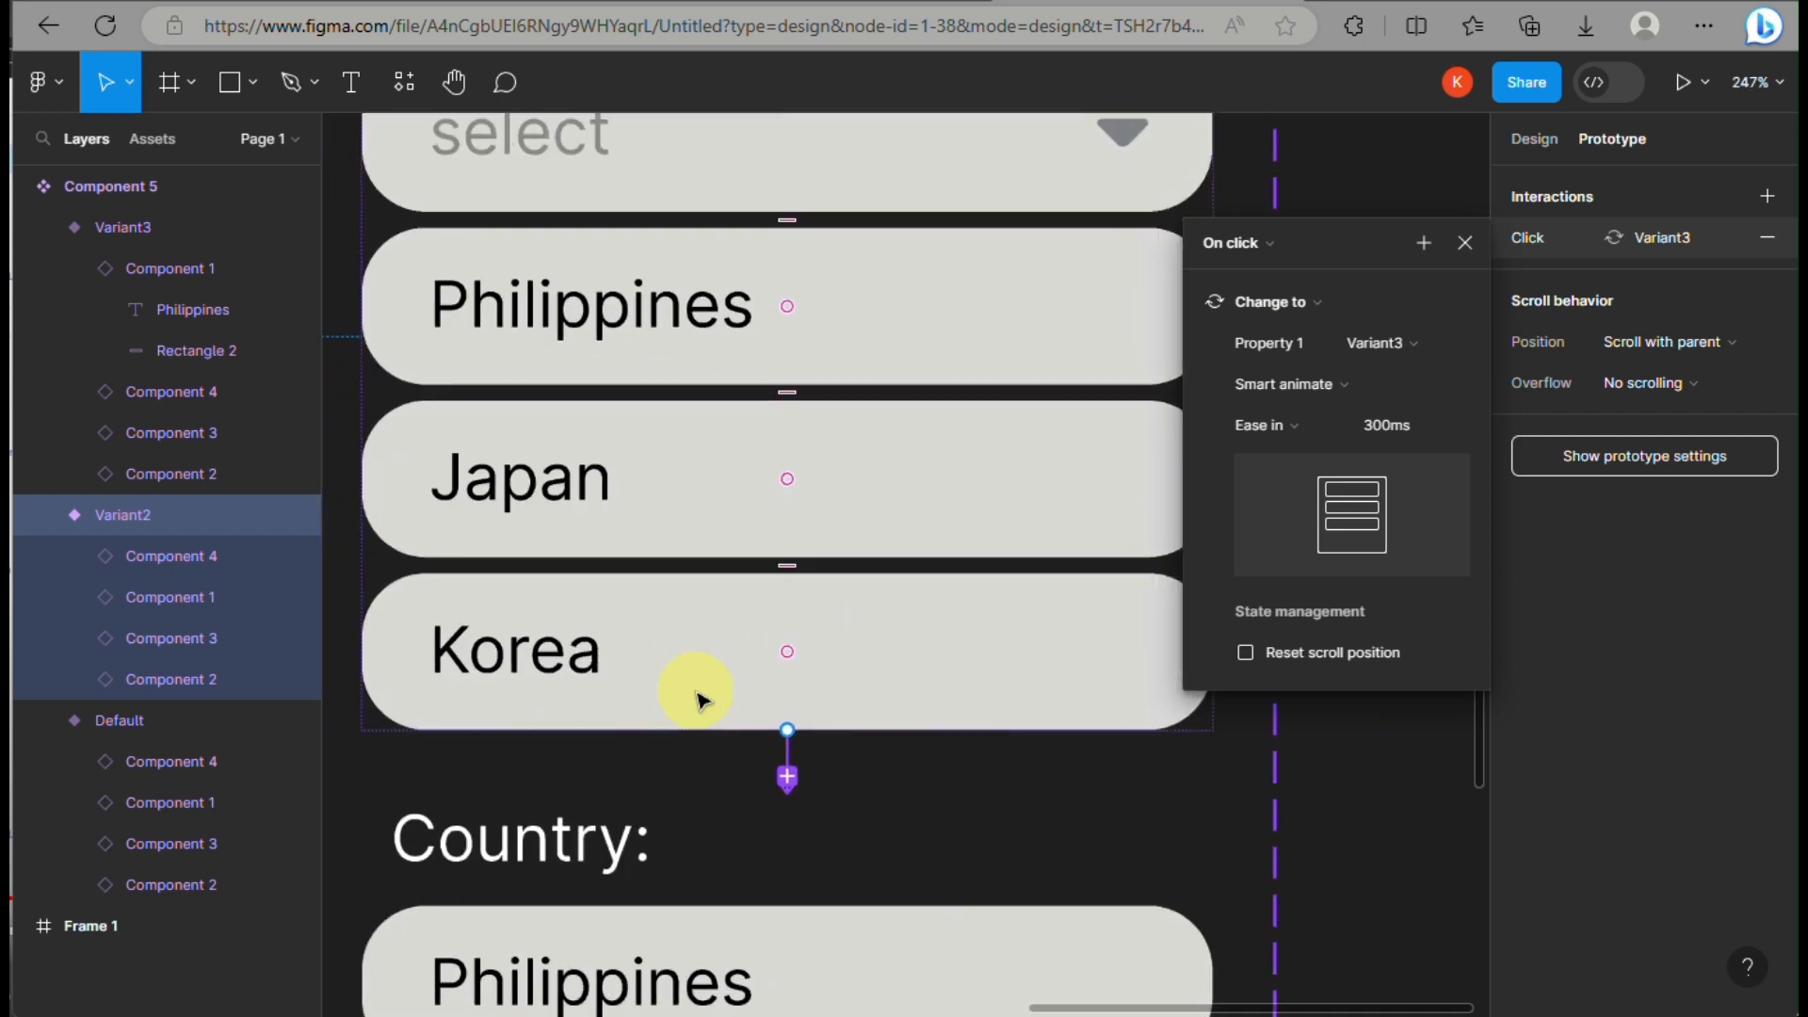
{"action": "scroll", "coordinate": [702, 697], "scroll_direction": "down", "scroll_amount": 2}
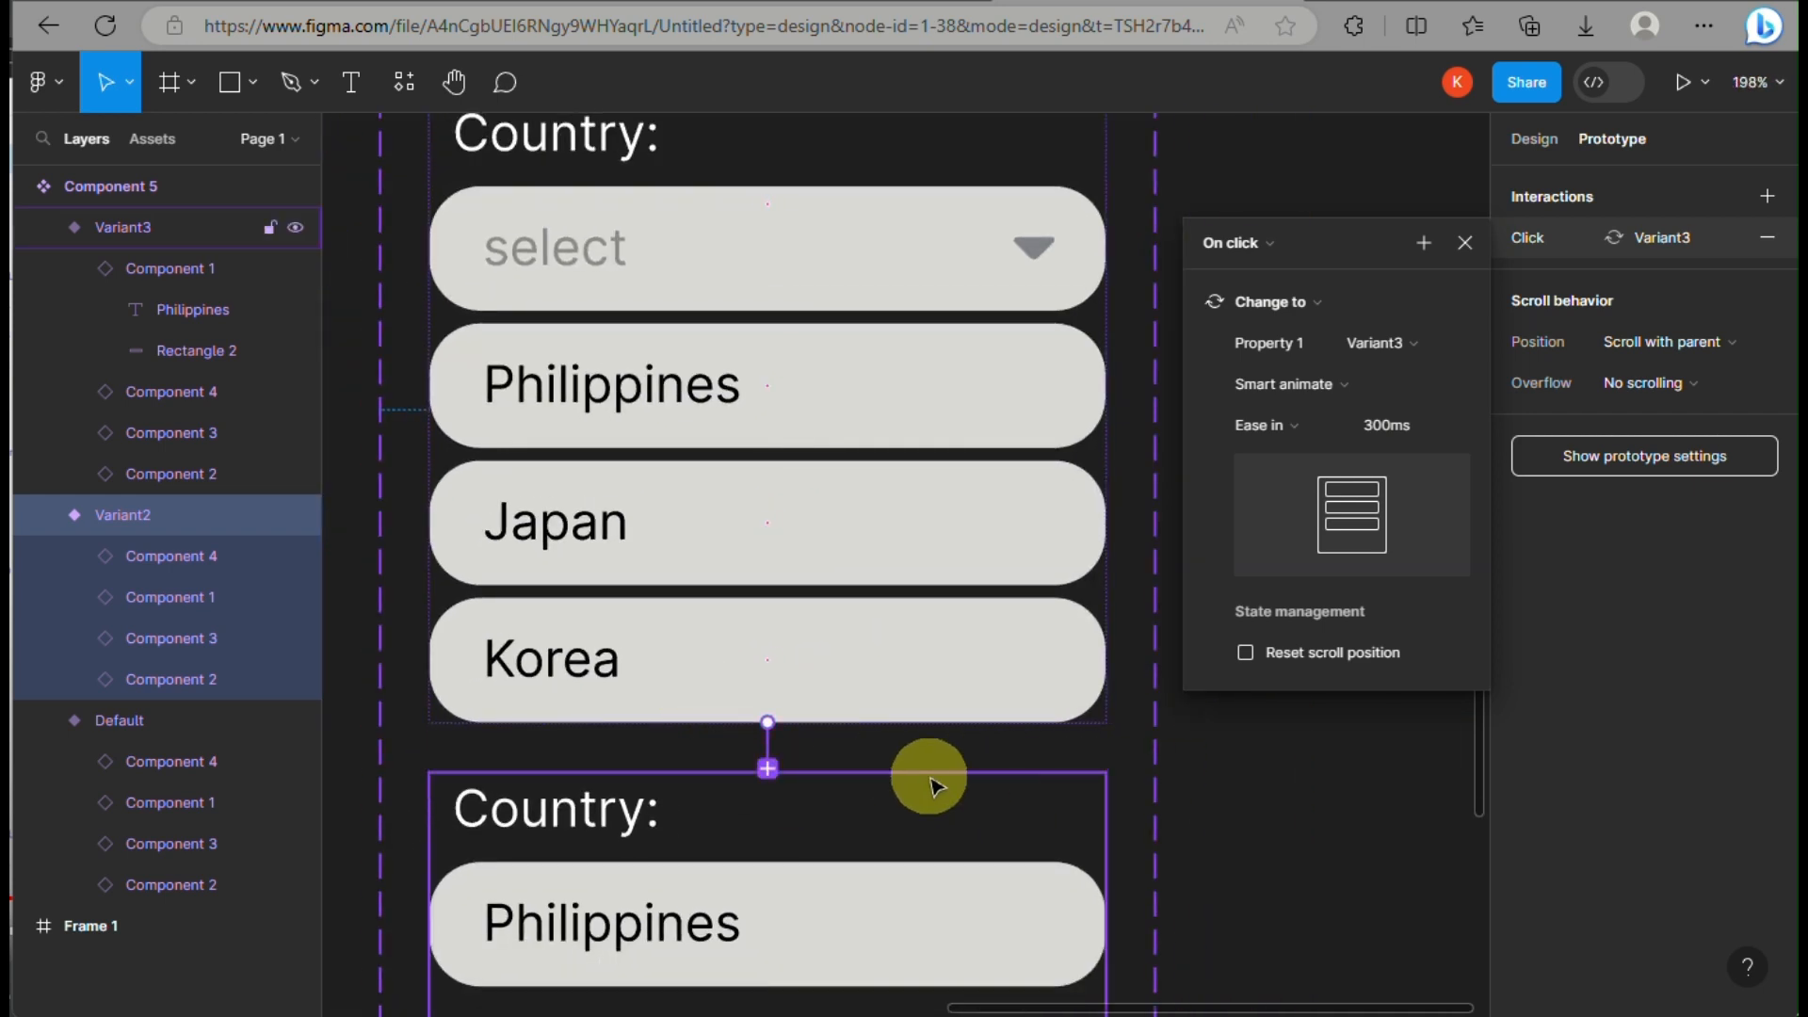
{"action": "scroll", "coordinate": [928, 777], "scroll_direction": "down", "scroll_amount": 2}
{"action": "scroll", "coordinate": [931, 785], "scroll_direction": "up", "scroll_amount": 1}
{"action": "scroll", "coordinate": [933, 786], "scroll_direction": "down", "scroll_amount": 4}
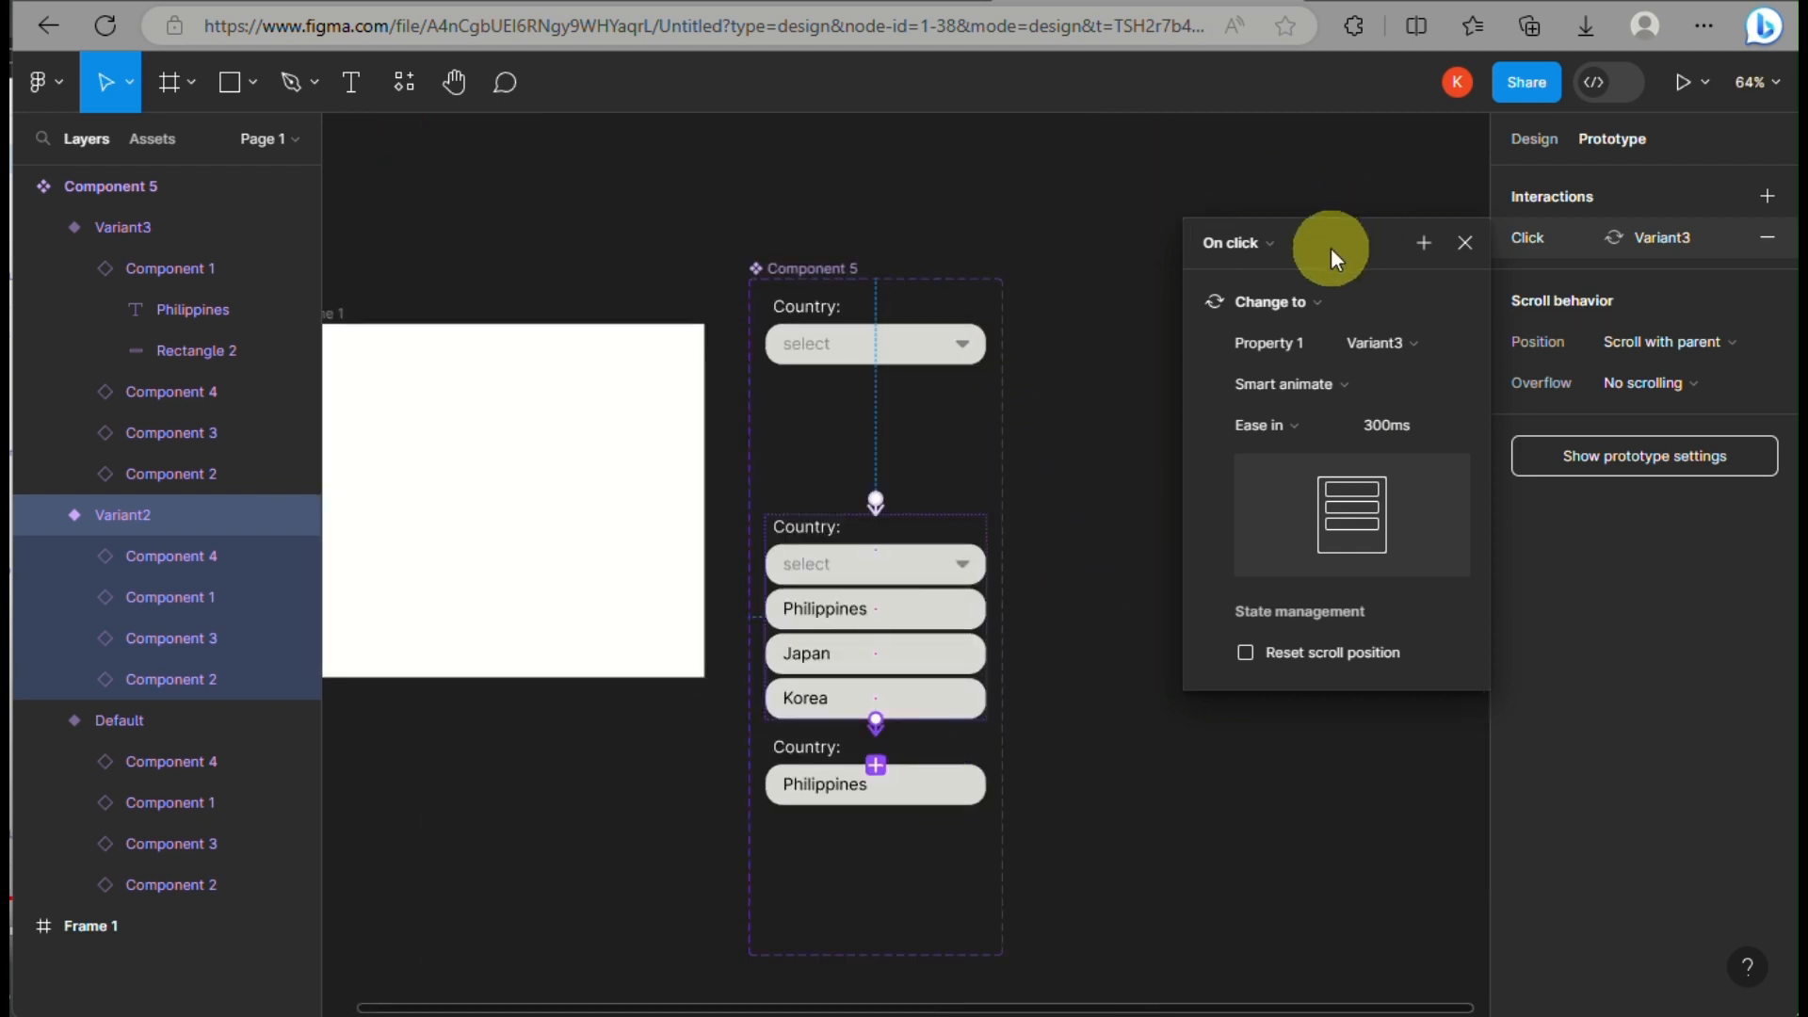
{"action": "left_click", "coordinate": [1465, 241]}
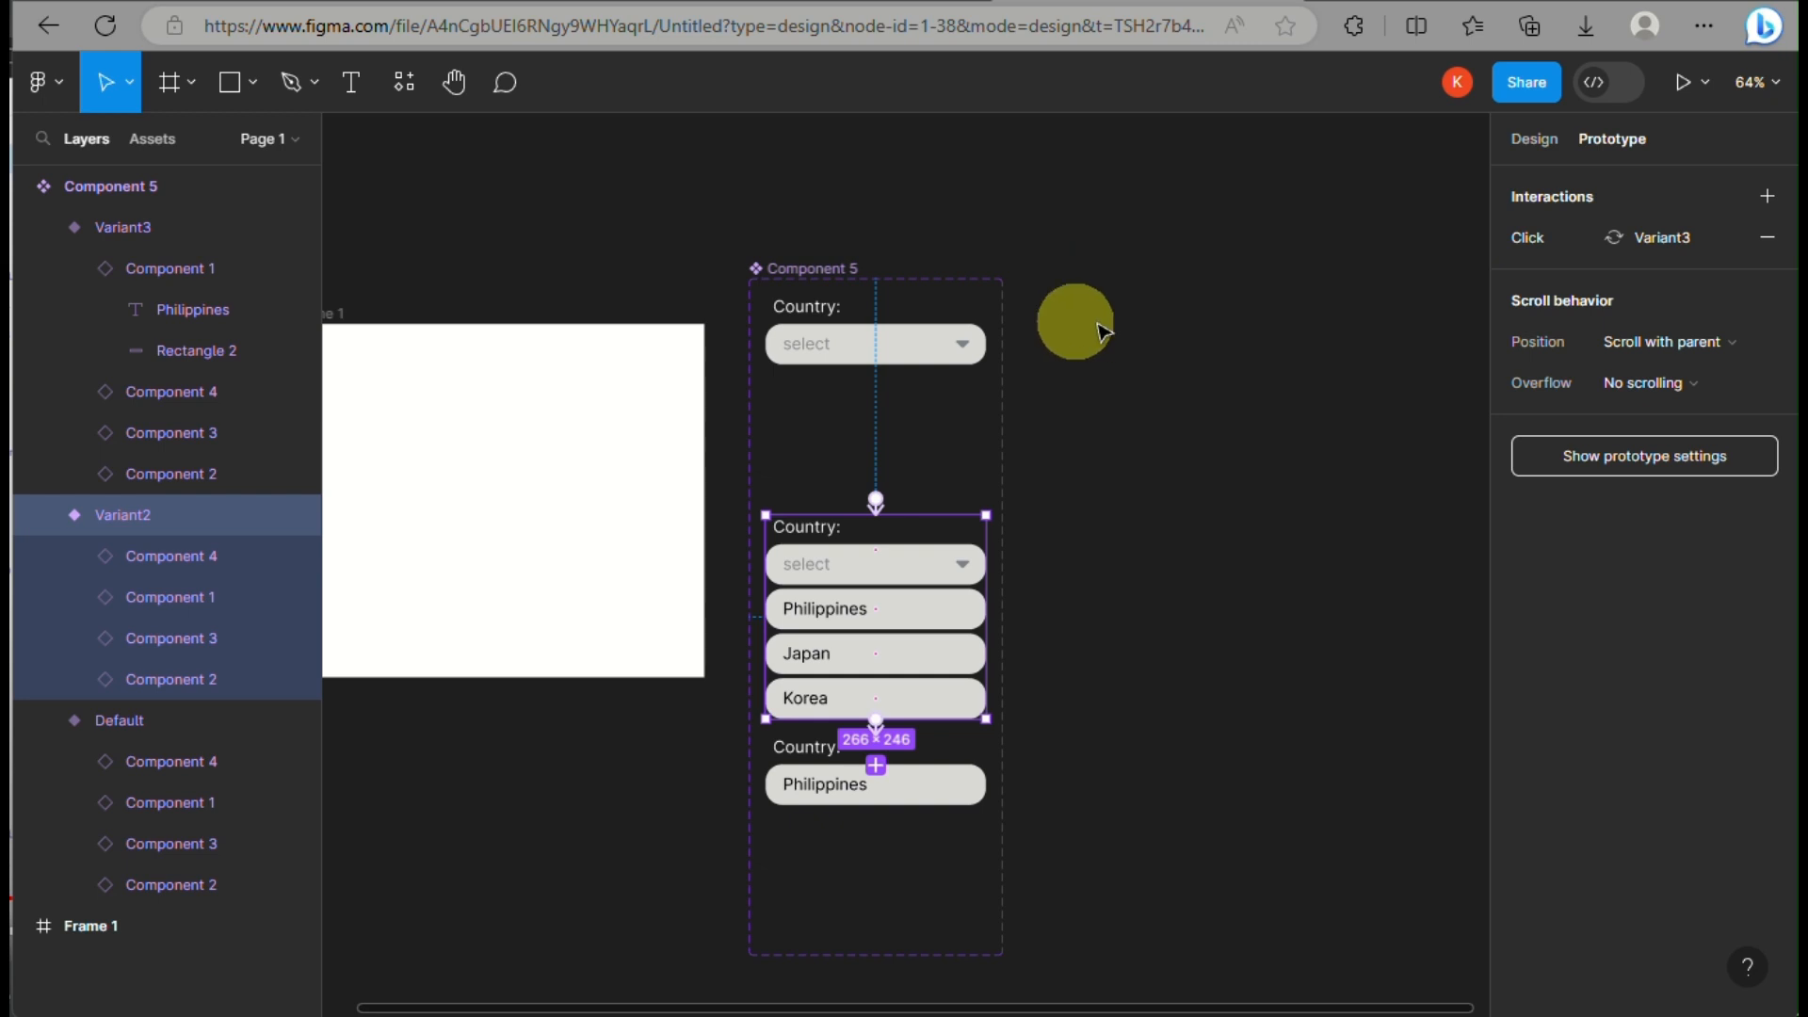
- Move the Default variant down until its lower edge meets the top of Variant2
{"action": "scroll", "coordinate": [764, 354], "scroll_direction": "up", "scroll_amount": 3}
{"action": "scroll", "coordinate": [765, 354], "scroll_direction": "down", "scroll_amount": 2}
{"action": "scroll", "coordinate": [764, 354], "scroll_direction": "left", "scroll_amount": 3}
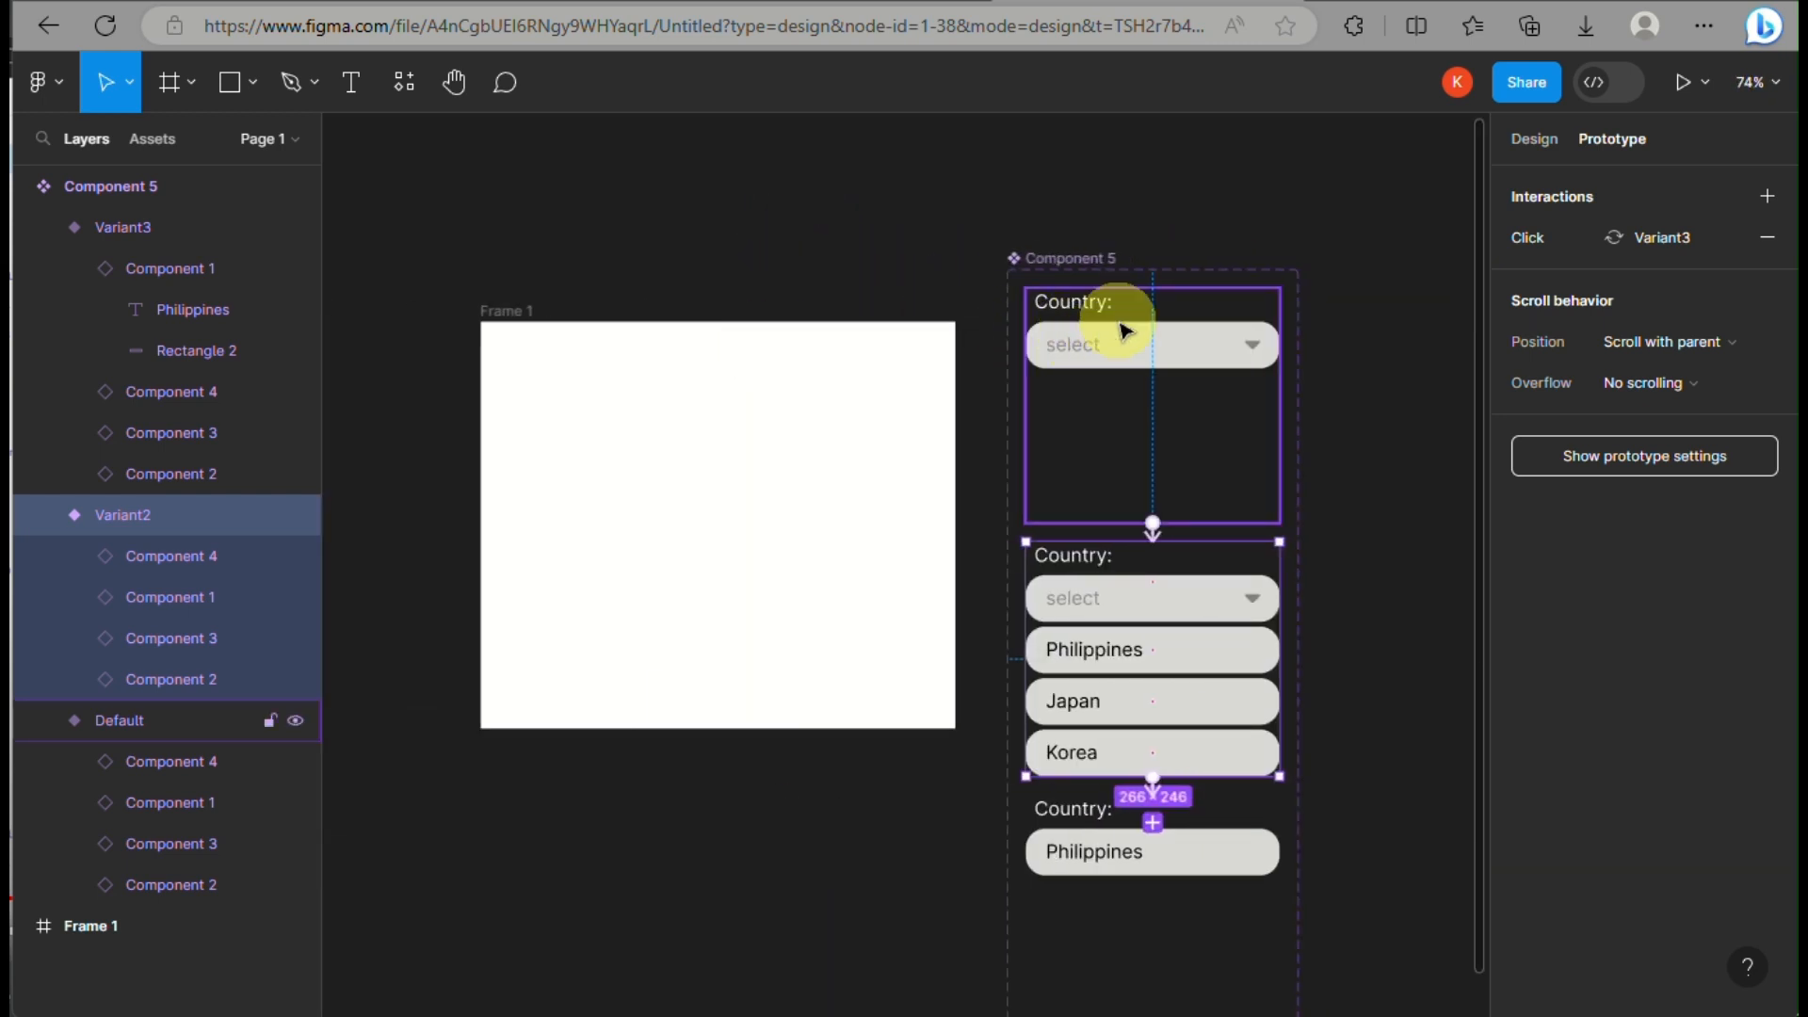
{"action": "mouse_move", "coordinate": [1118, 320]}
{"action": "left_mouse_down"}
{"action": "mouse_move", "coordinate": [877, 373]}
{"action": "mouse_move", "coordinate": [1126, 349]}
{"action": "left_mouse_up"}
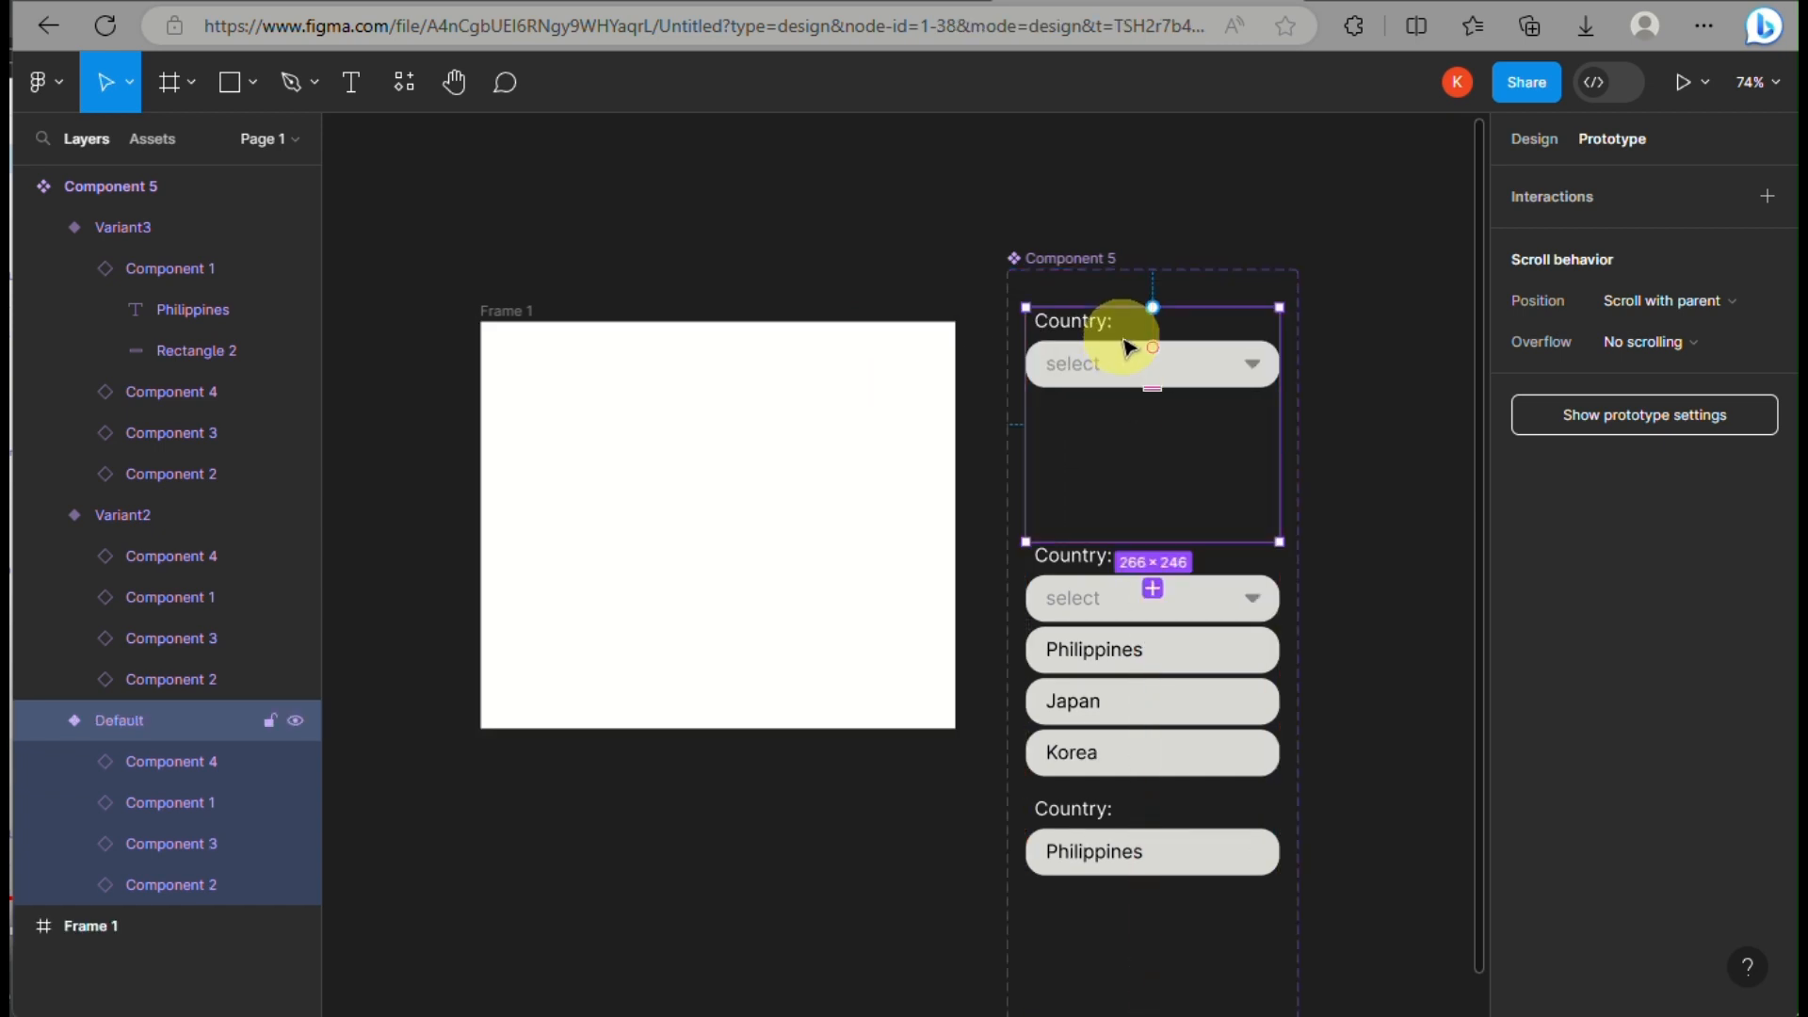
{"action": "left_click", "coordinate": [1258, 141]}
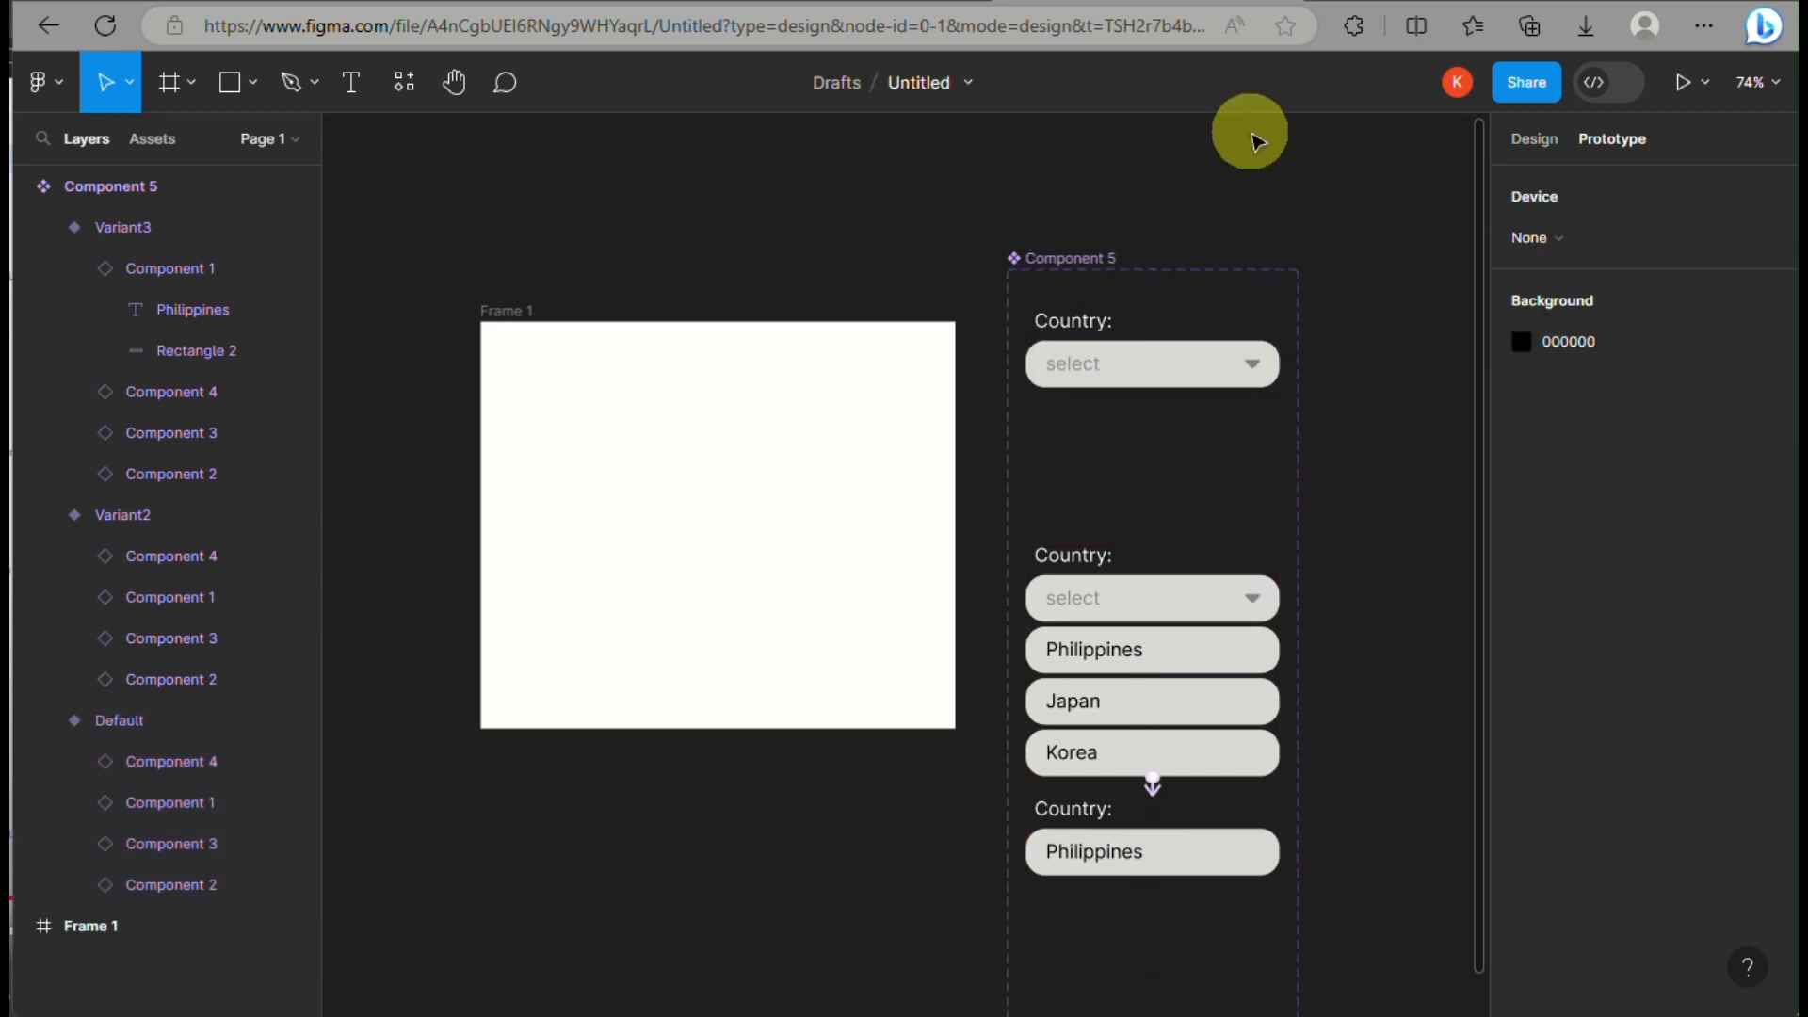
- Duplicate the Default variant and move the copy into the white Frame 1
{"action": "left_click", "coordinate": [1104, 327]}
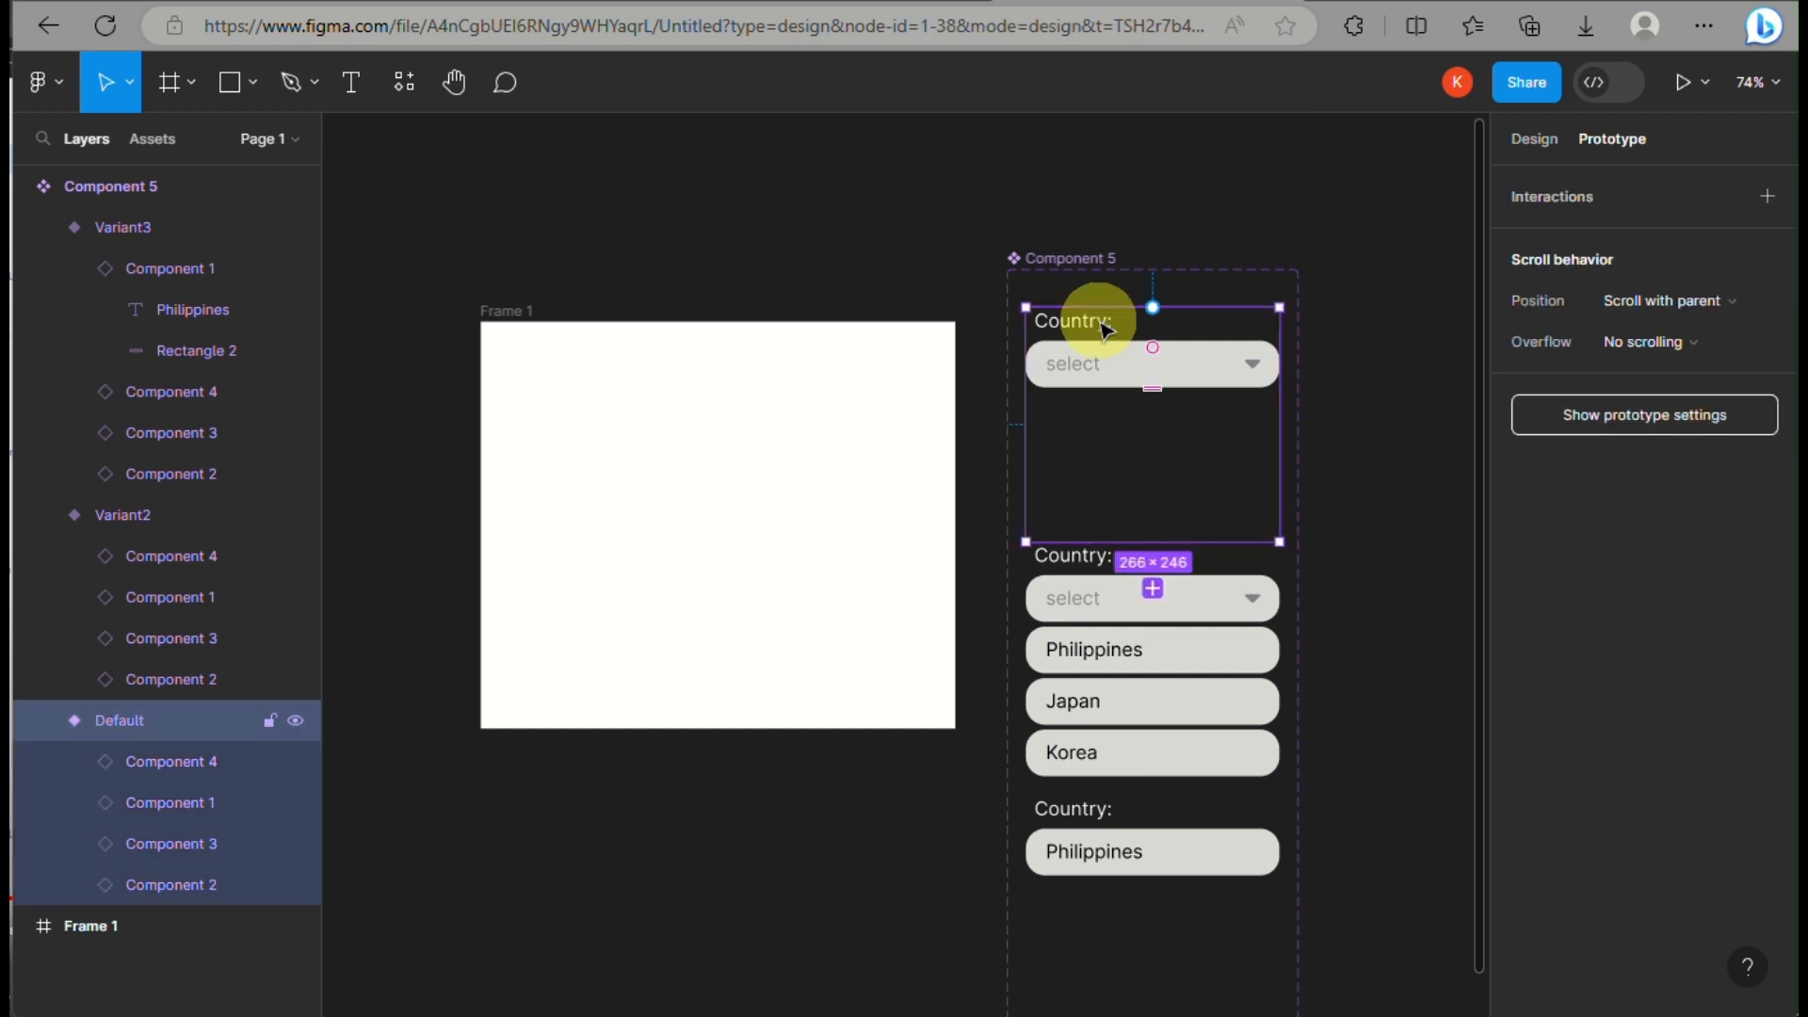
{"action": "key", "text": "ctrl+d"}
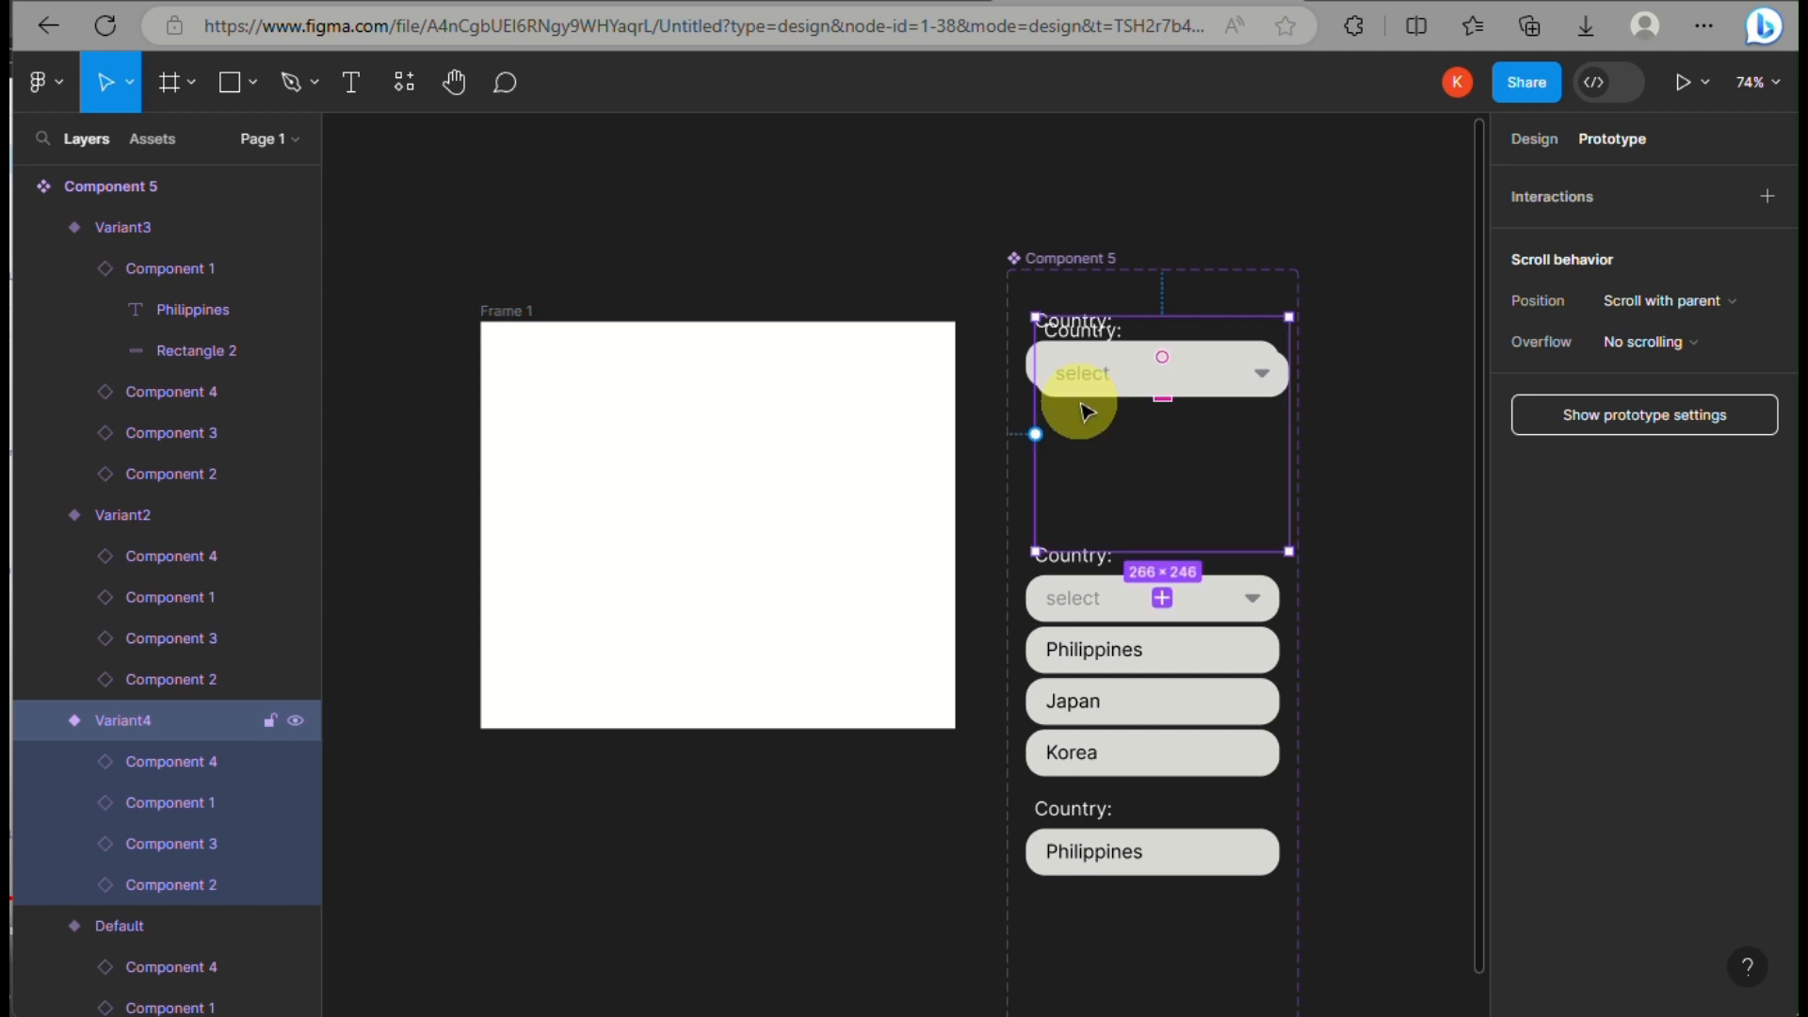
{"action": "left_click_drag", "start_coordinate": [1084, 412], "coordinate": [621, 485]}
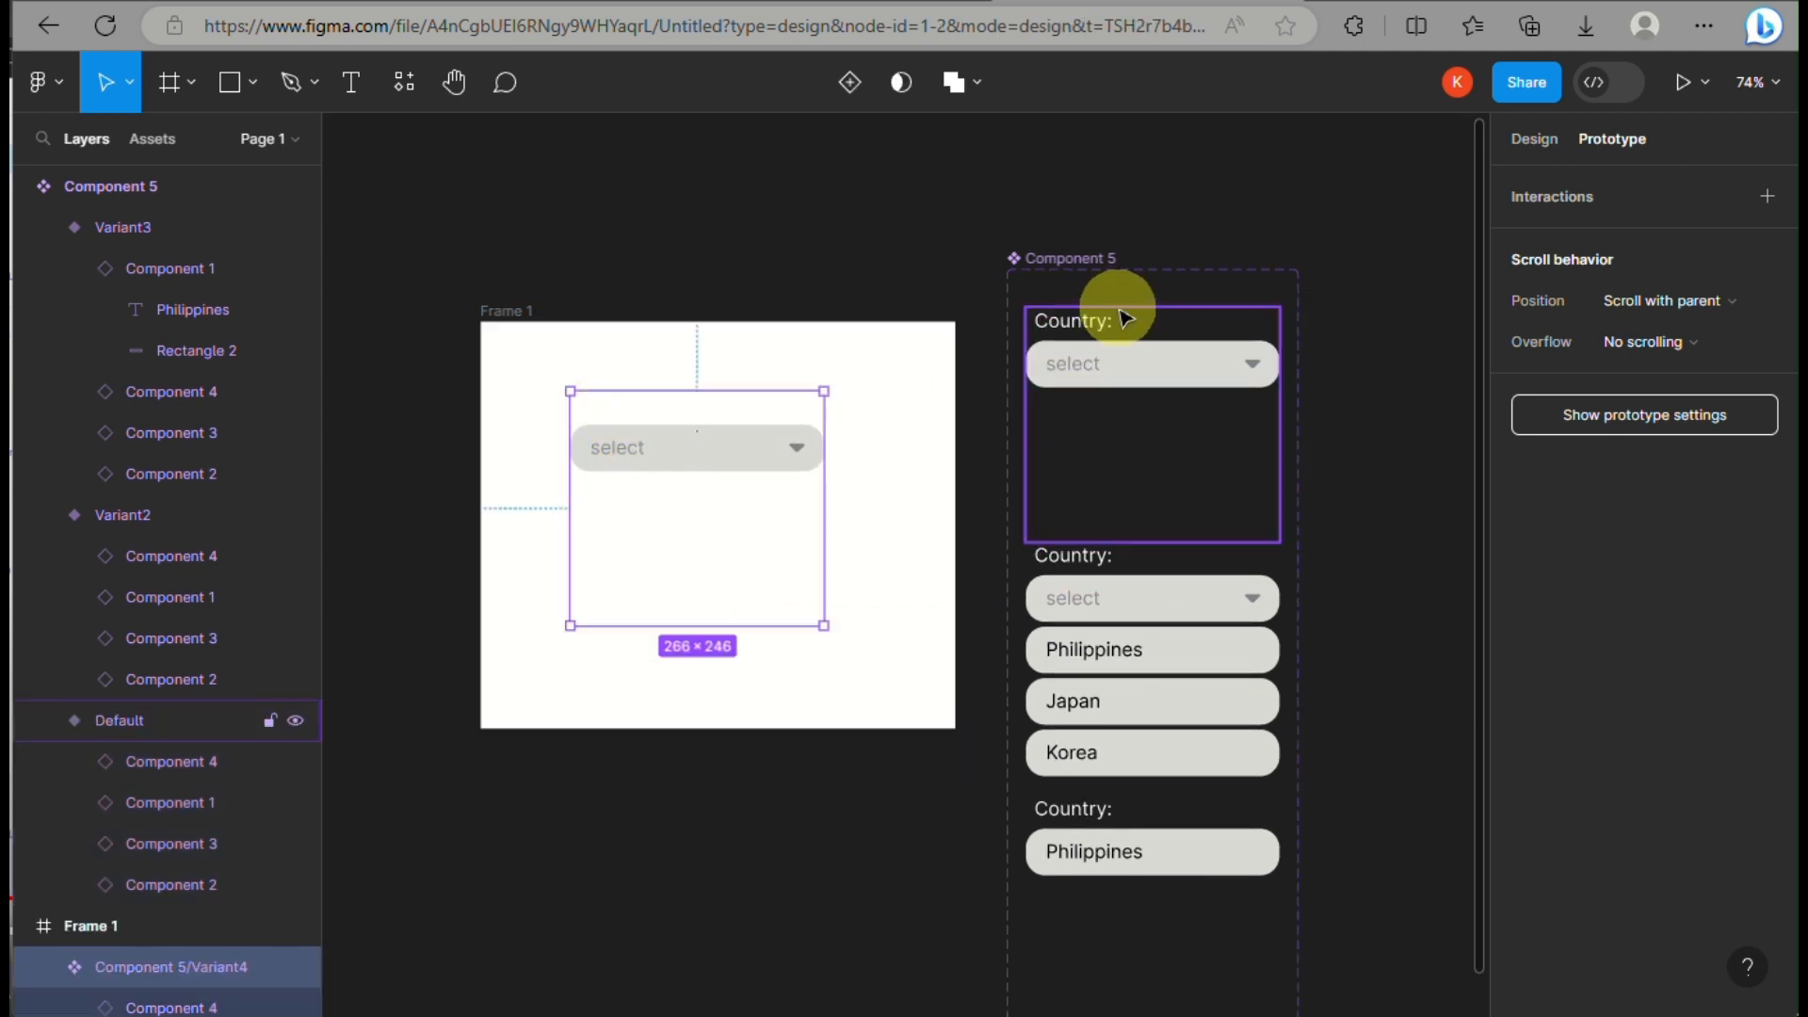
- Recolor the "Country:" label text in the Default variant to light gray BBB7B7
{"action": "left_click", "coordinate": [1083, 311]}
{"action": "left_click", "coordinate": [1083, 329]}
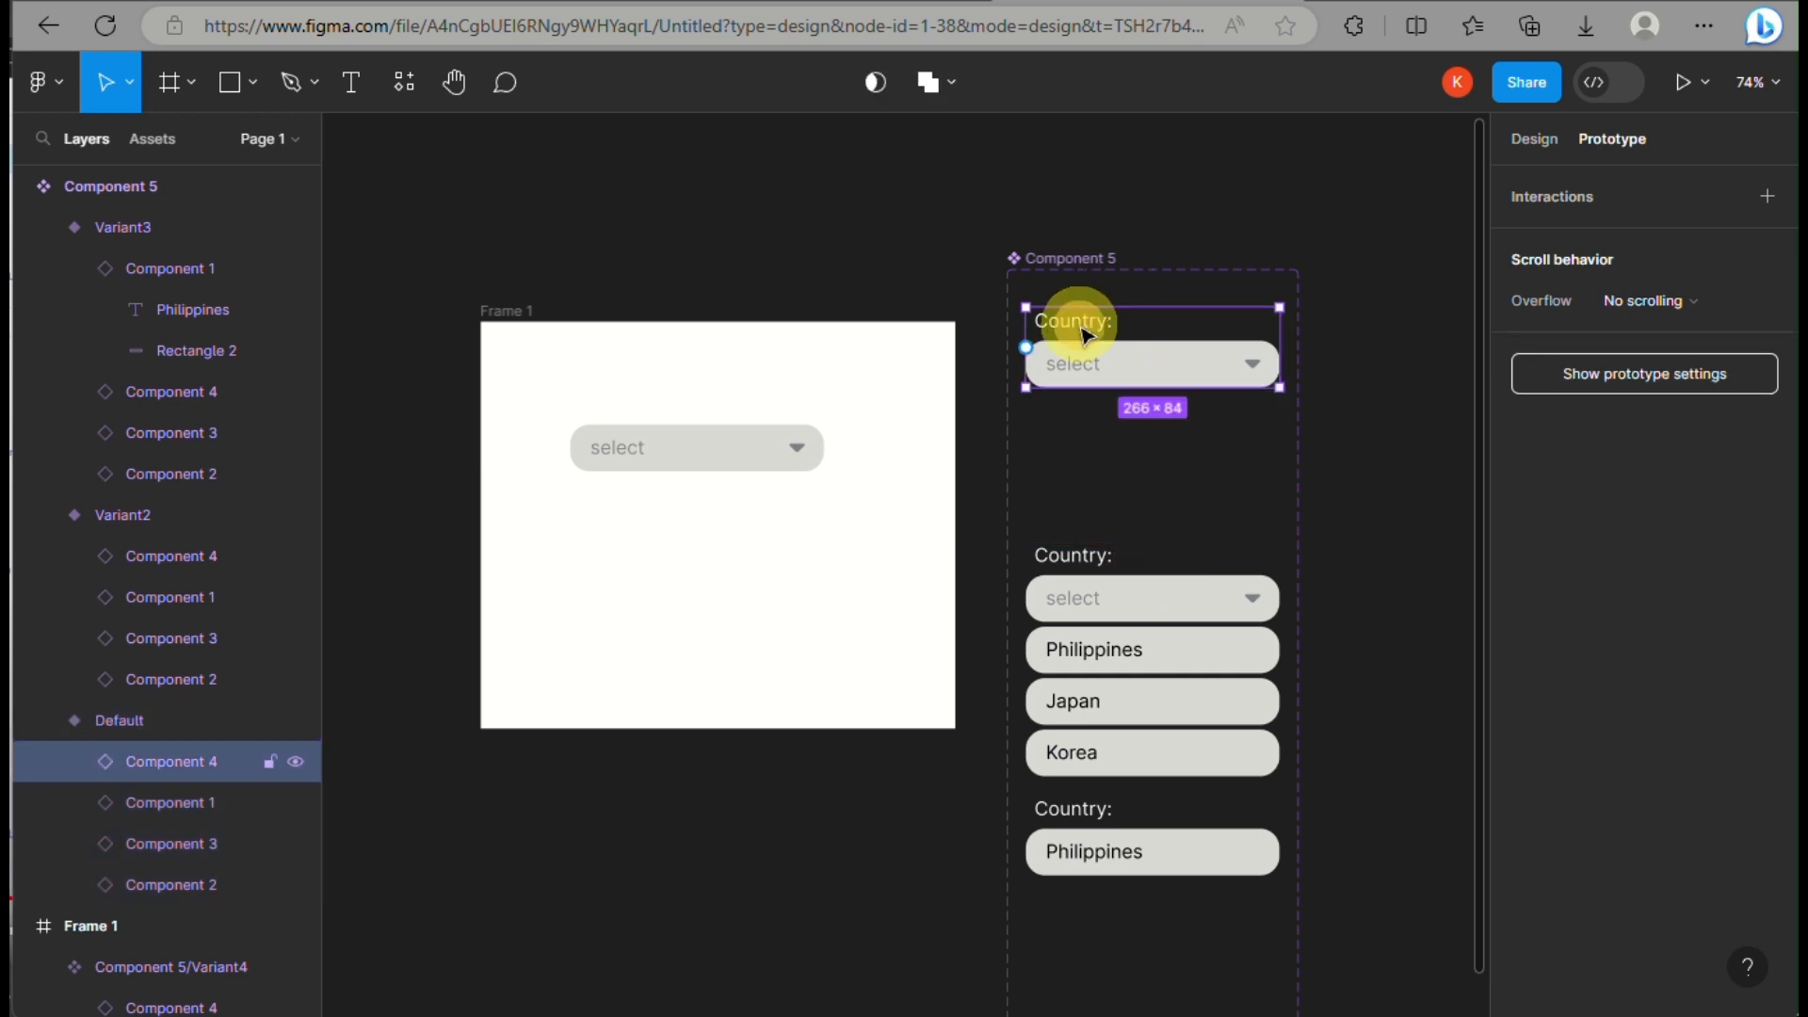
{"action": "left_click", "coordinate": [1085, 324]}
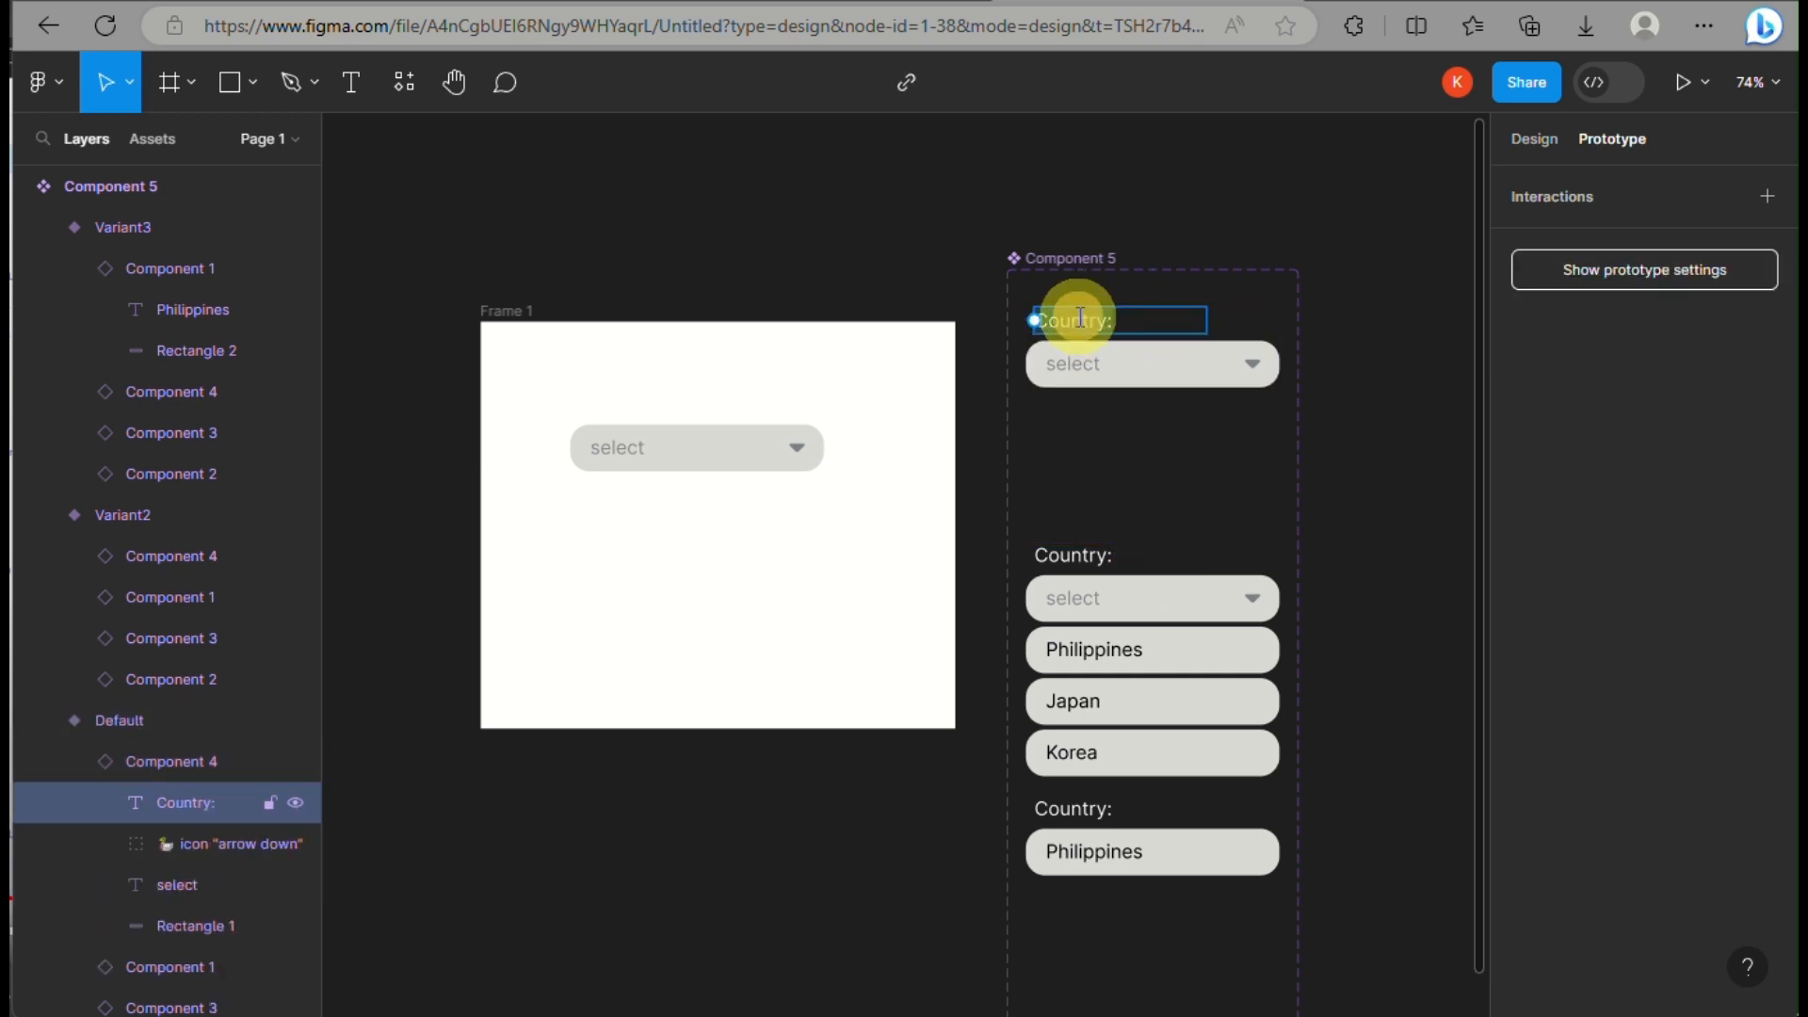
{"action": "double_click", "coordinate": [1092, 318]}
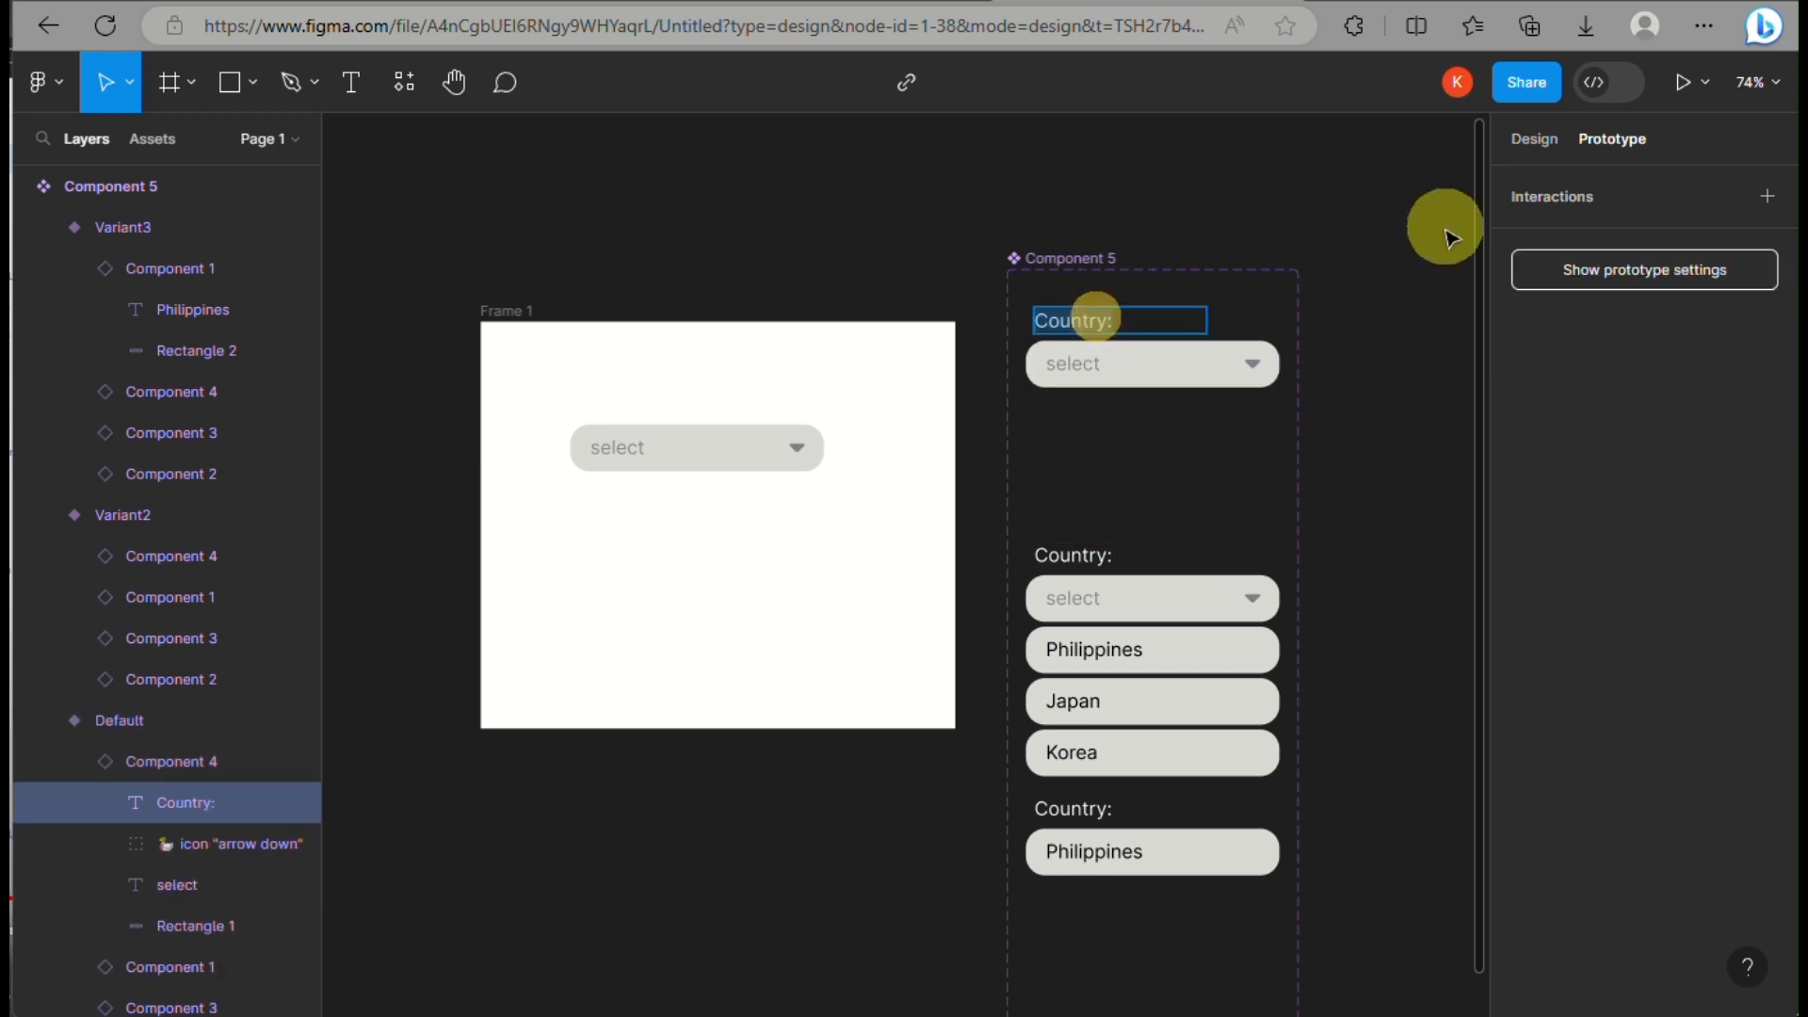
{"action": "left_click", "coordinate": [1528, 136]}
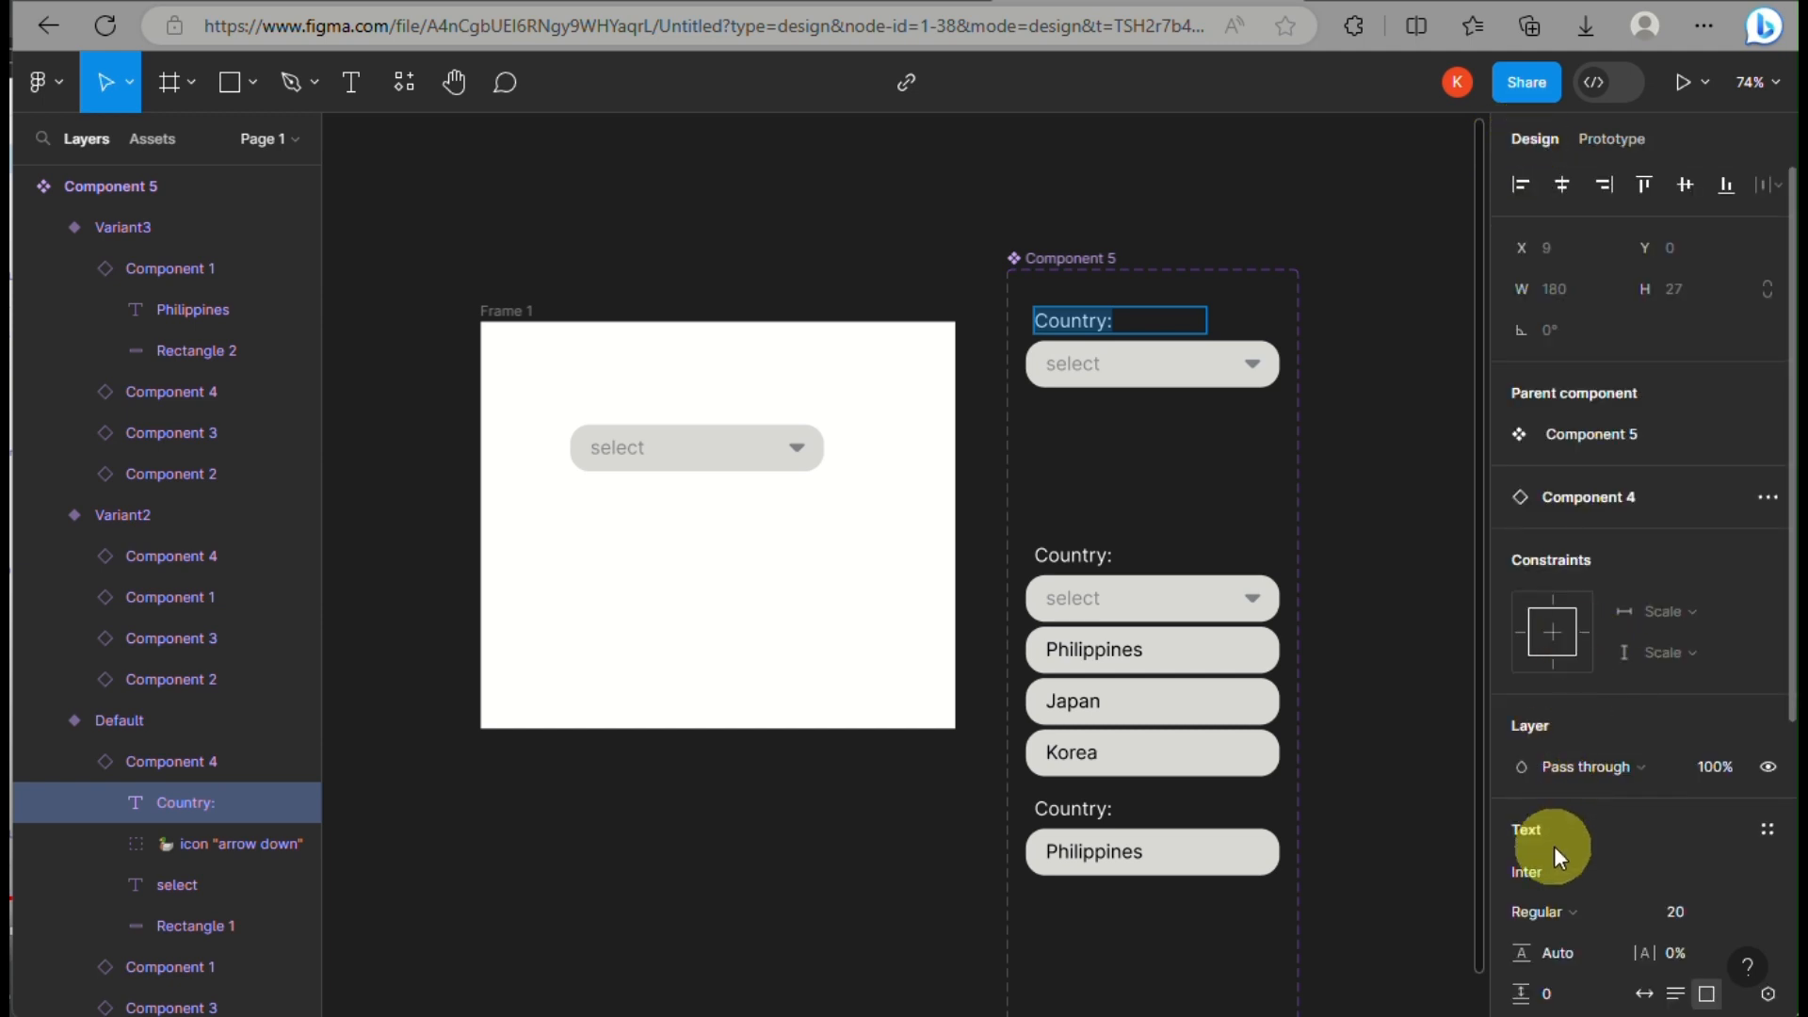
{"action": "scroll", "coordinate": [1554, 846], "scroll_direction": "down", "scroll_amount": 3}
{"action": "left_click", "coordinate": [1522, 971]}
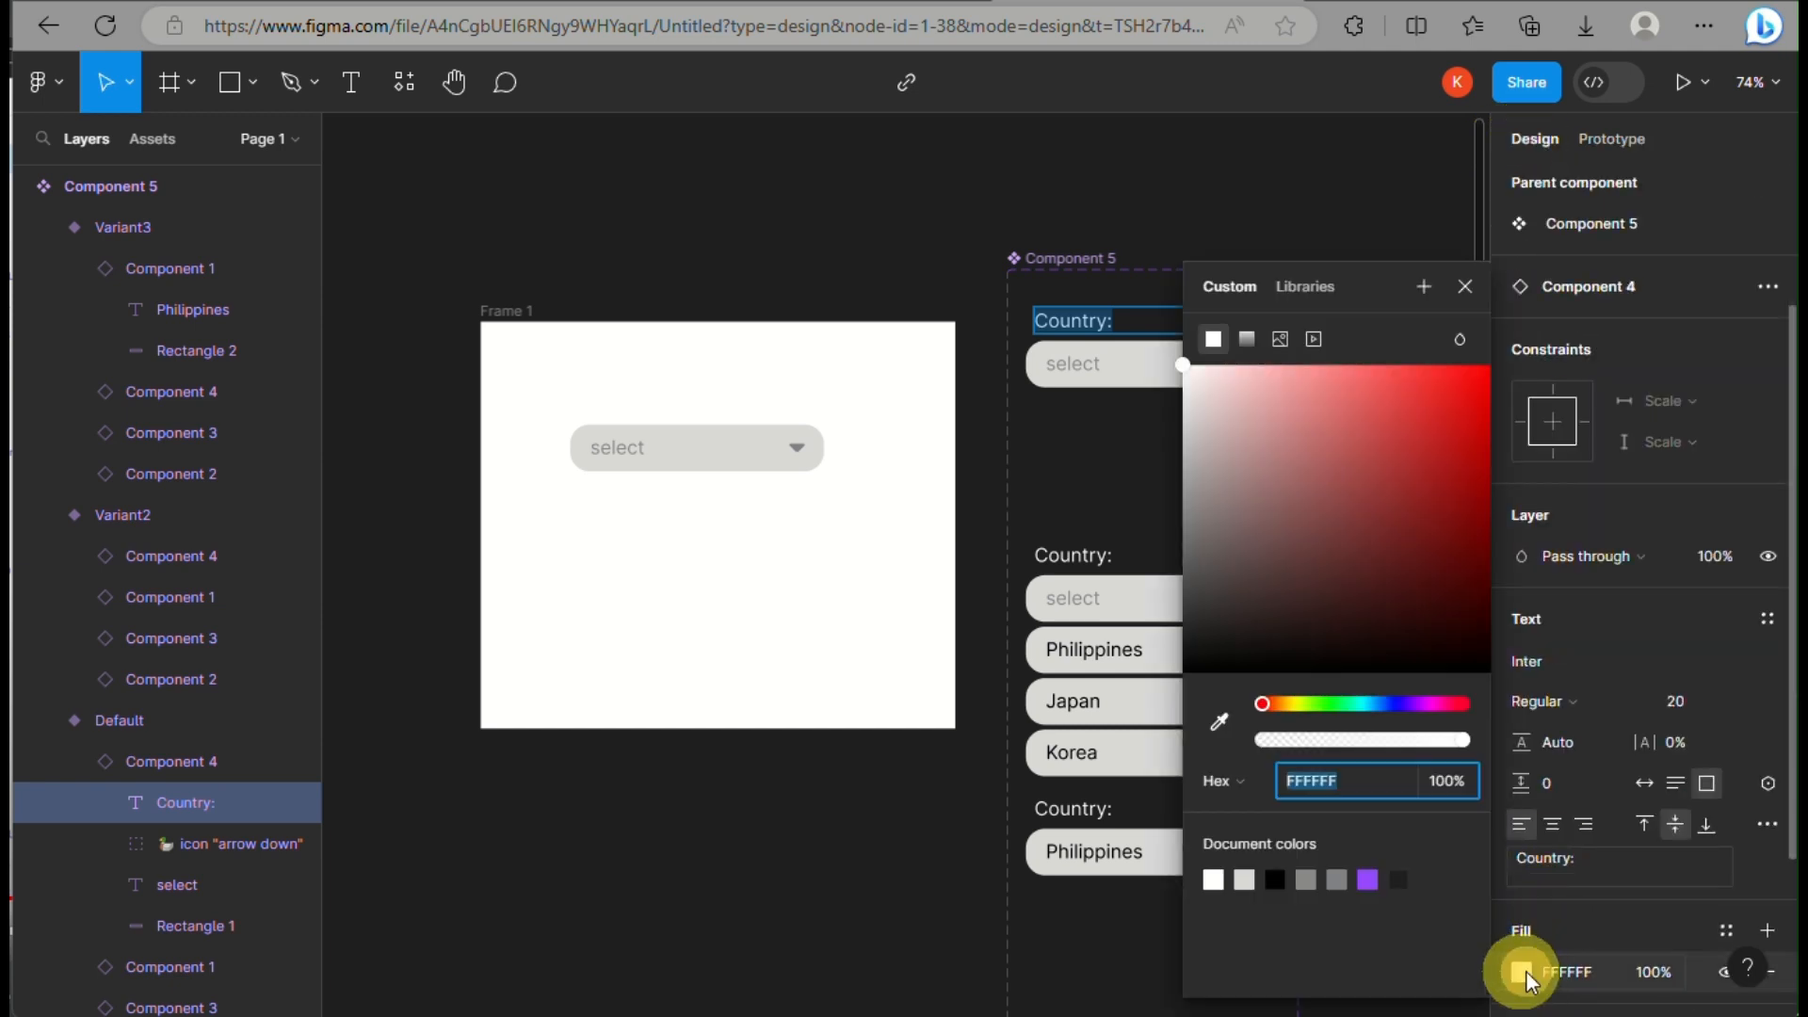
{"action": "left_click", "coordinate": [1186, 499]}
{"action": "left_click_drag", "start_coordinate": [1187, 501], "coordinate": [1174, 658]}
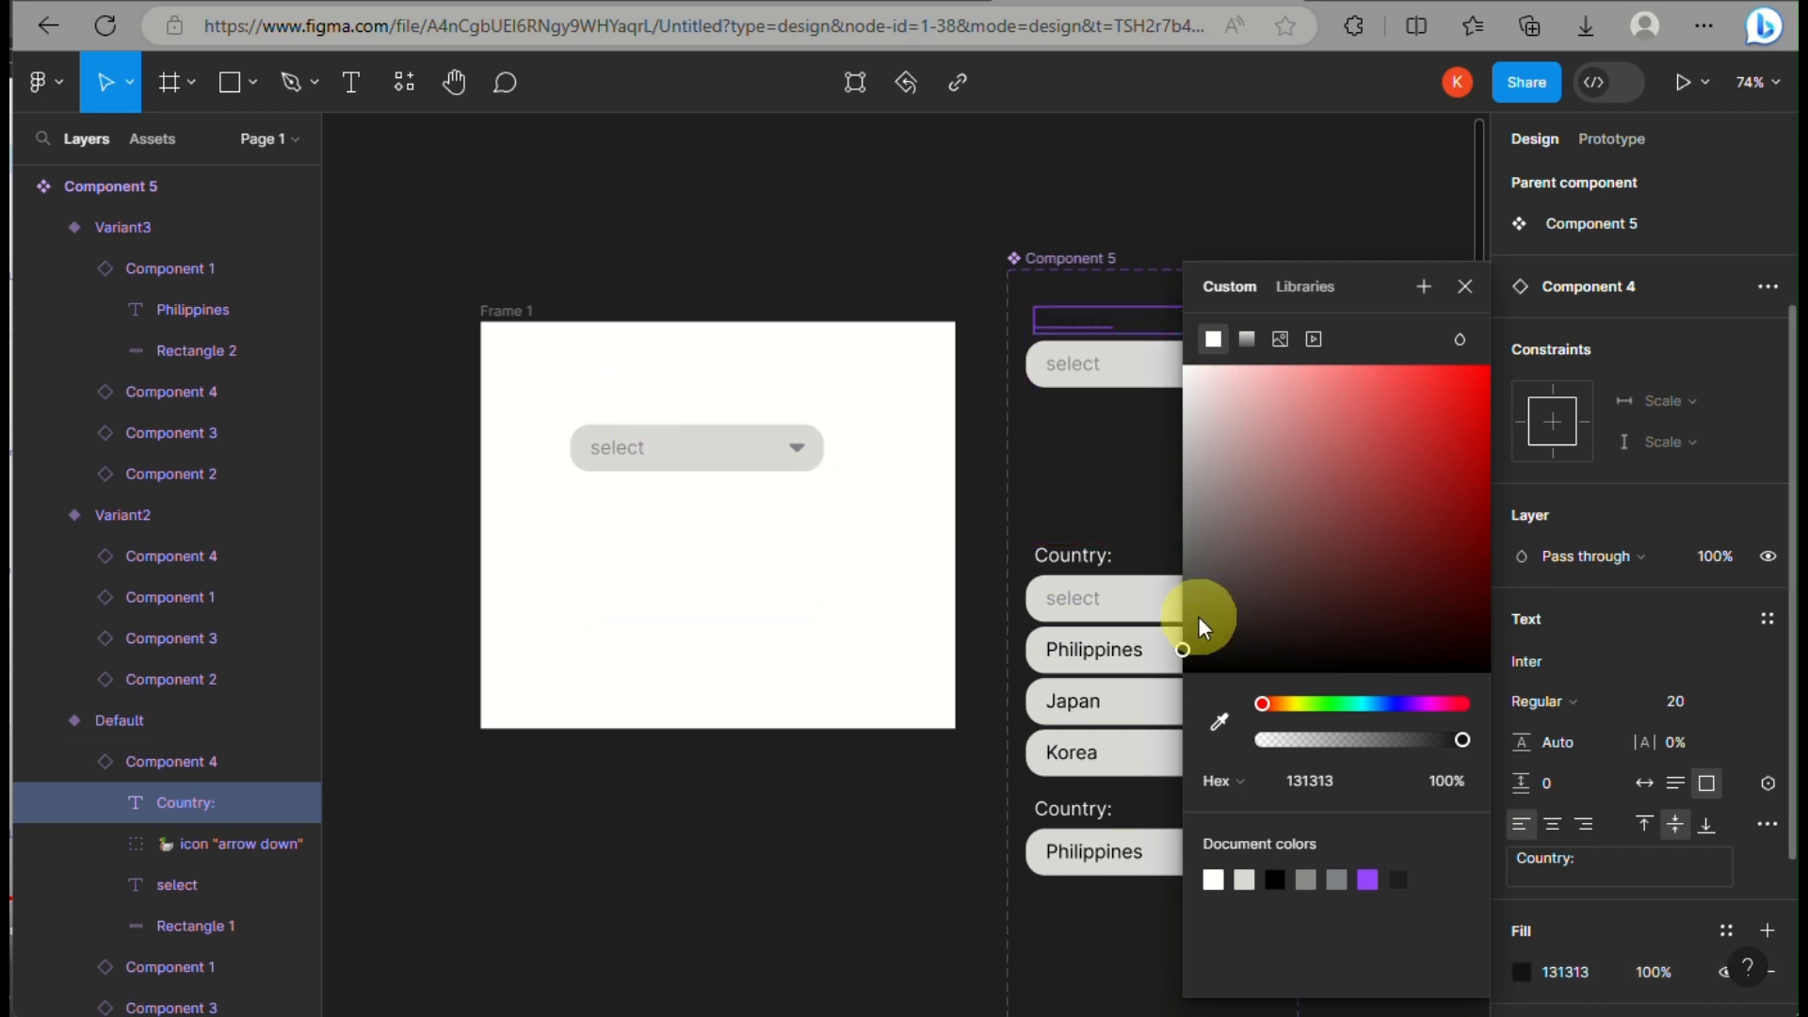
{"action": "left_click_drag", "start_coordinate": [1189, 641], "coordinate": [1192, 461]}
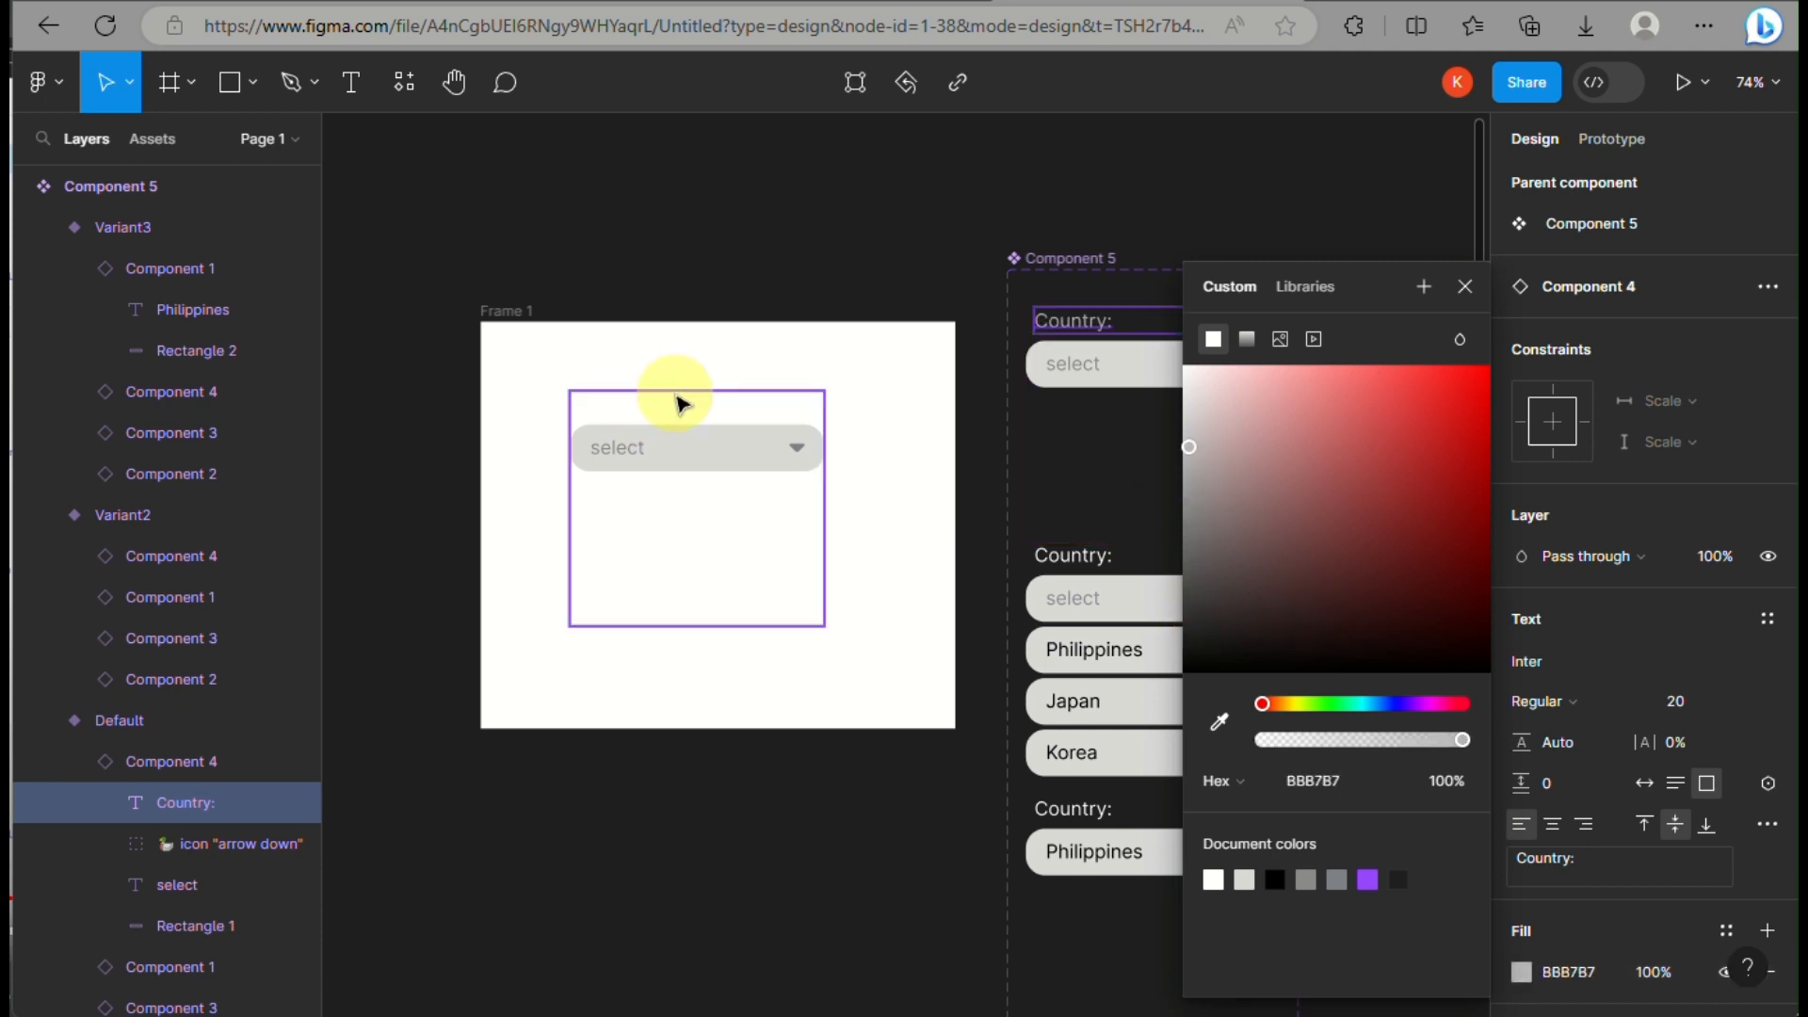
- Recolor the "Country:" label of the dropdown copy in Frame 1 to gray 717171
{"action": "left_click", "coordinate": [674, 392]}
{"action": "double_click", "coordinate": [592, 411]}
{"action": "left_click", "coordinate": [590, 410]}
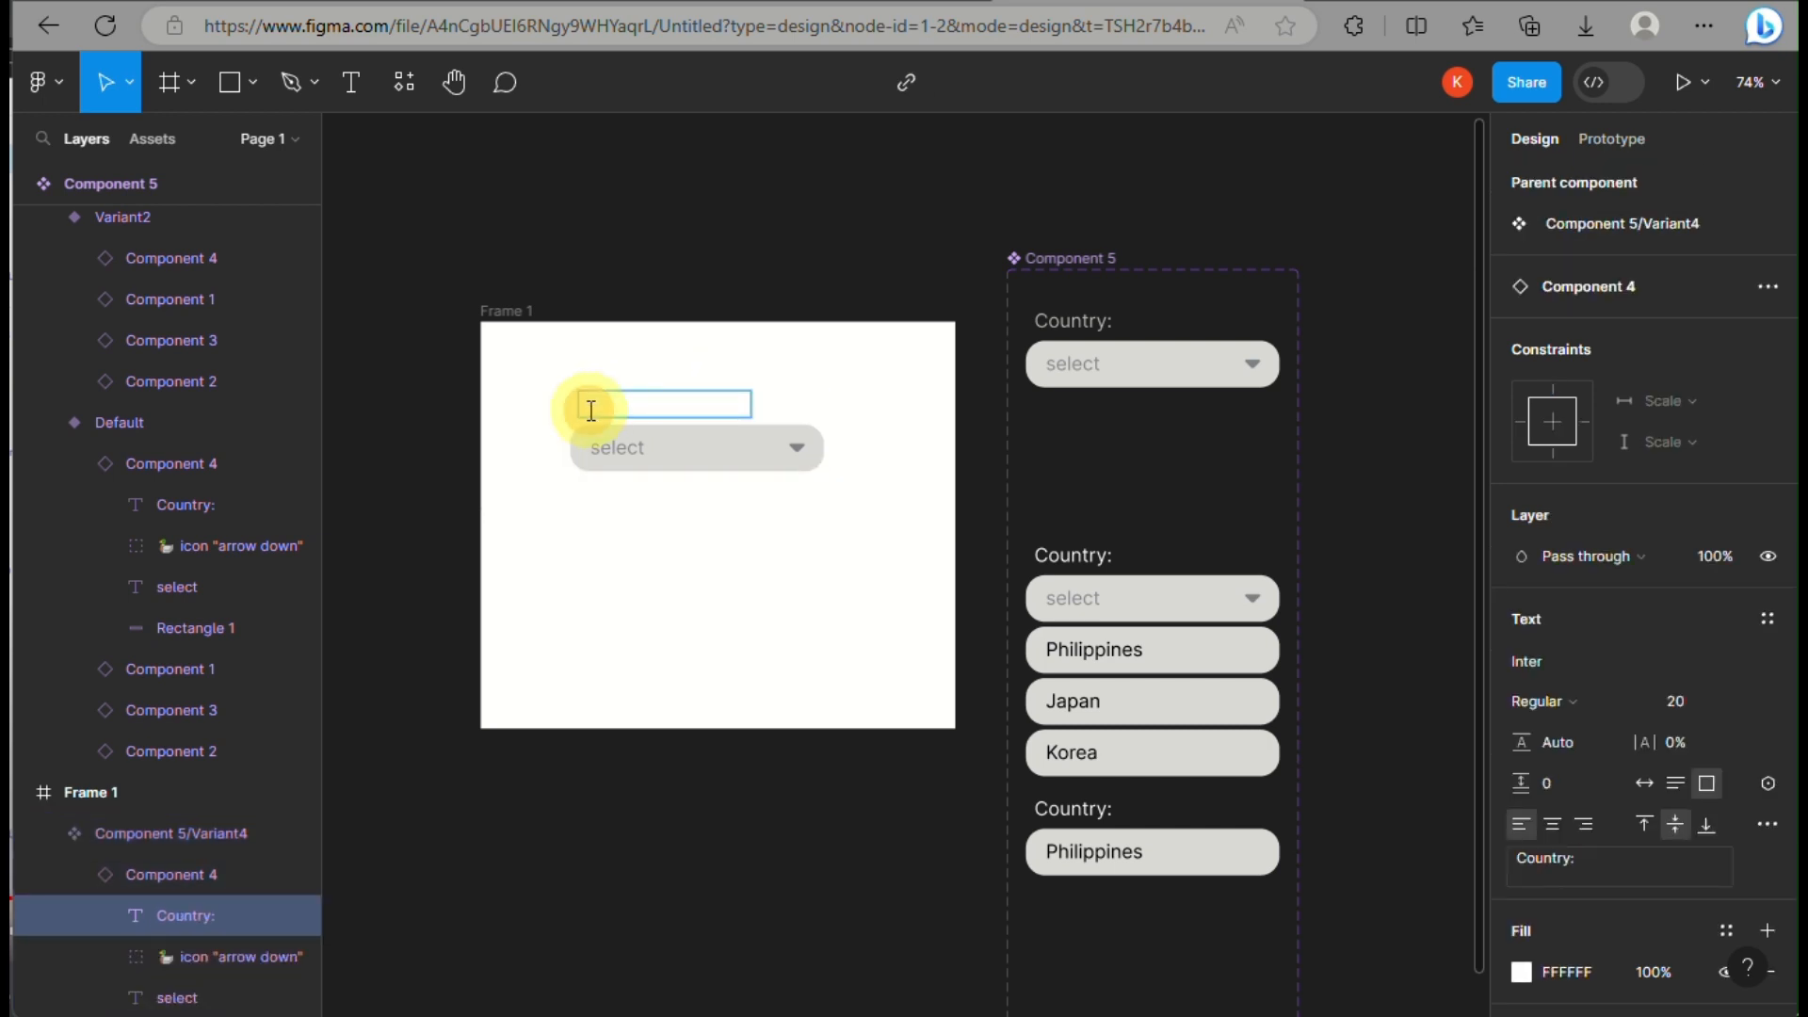
{"action": "key", "text": "ctrl+a"}
{"action": "left_click", "coordinate": [1548, 974]}
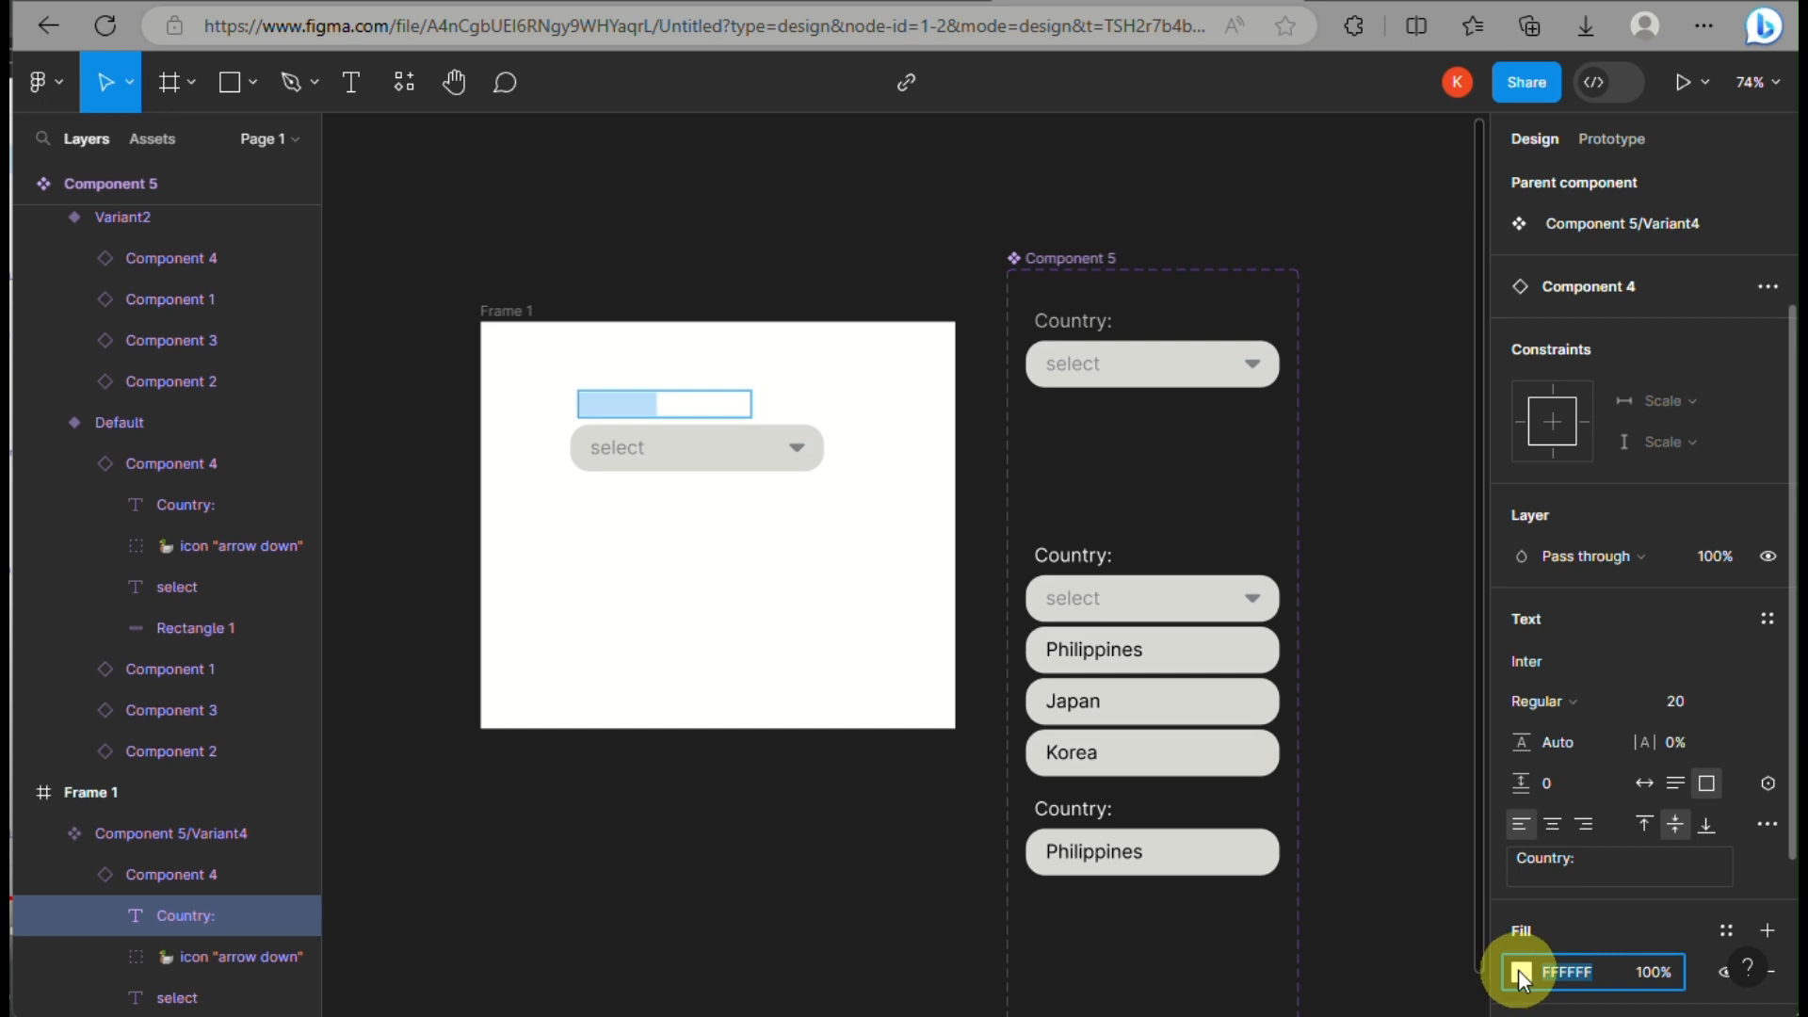
{"action": "left_click", "coordinate": [1519, 972]}
{"action": "left_click_drag", "start_coordinate": [1278, 530], "coordinate": [1133, 536]}
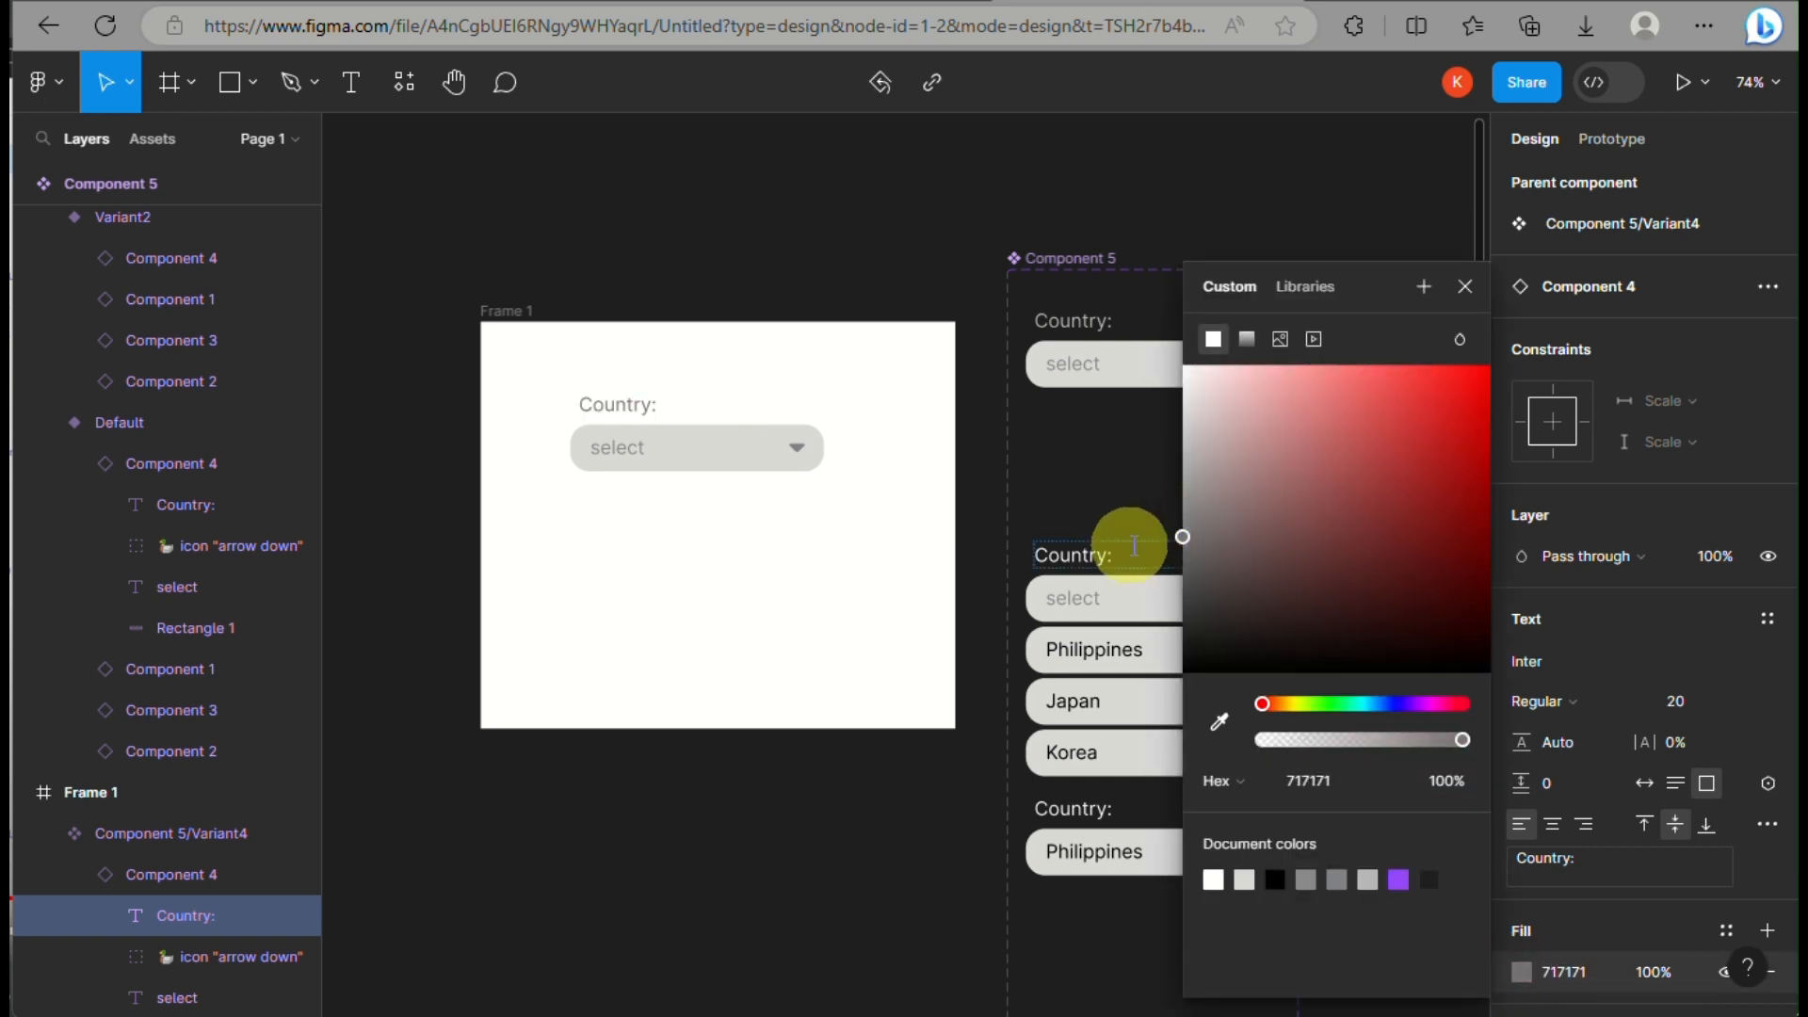
{"action": "left_click", "coordinate": [1076, 184]}
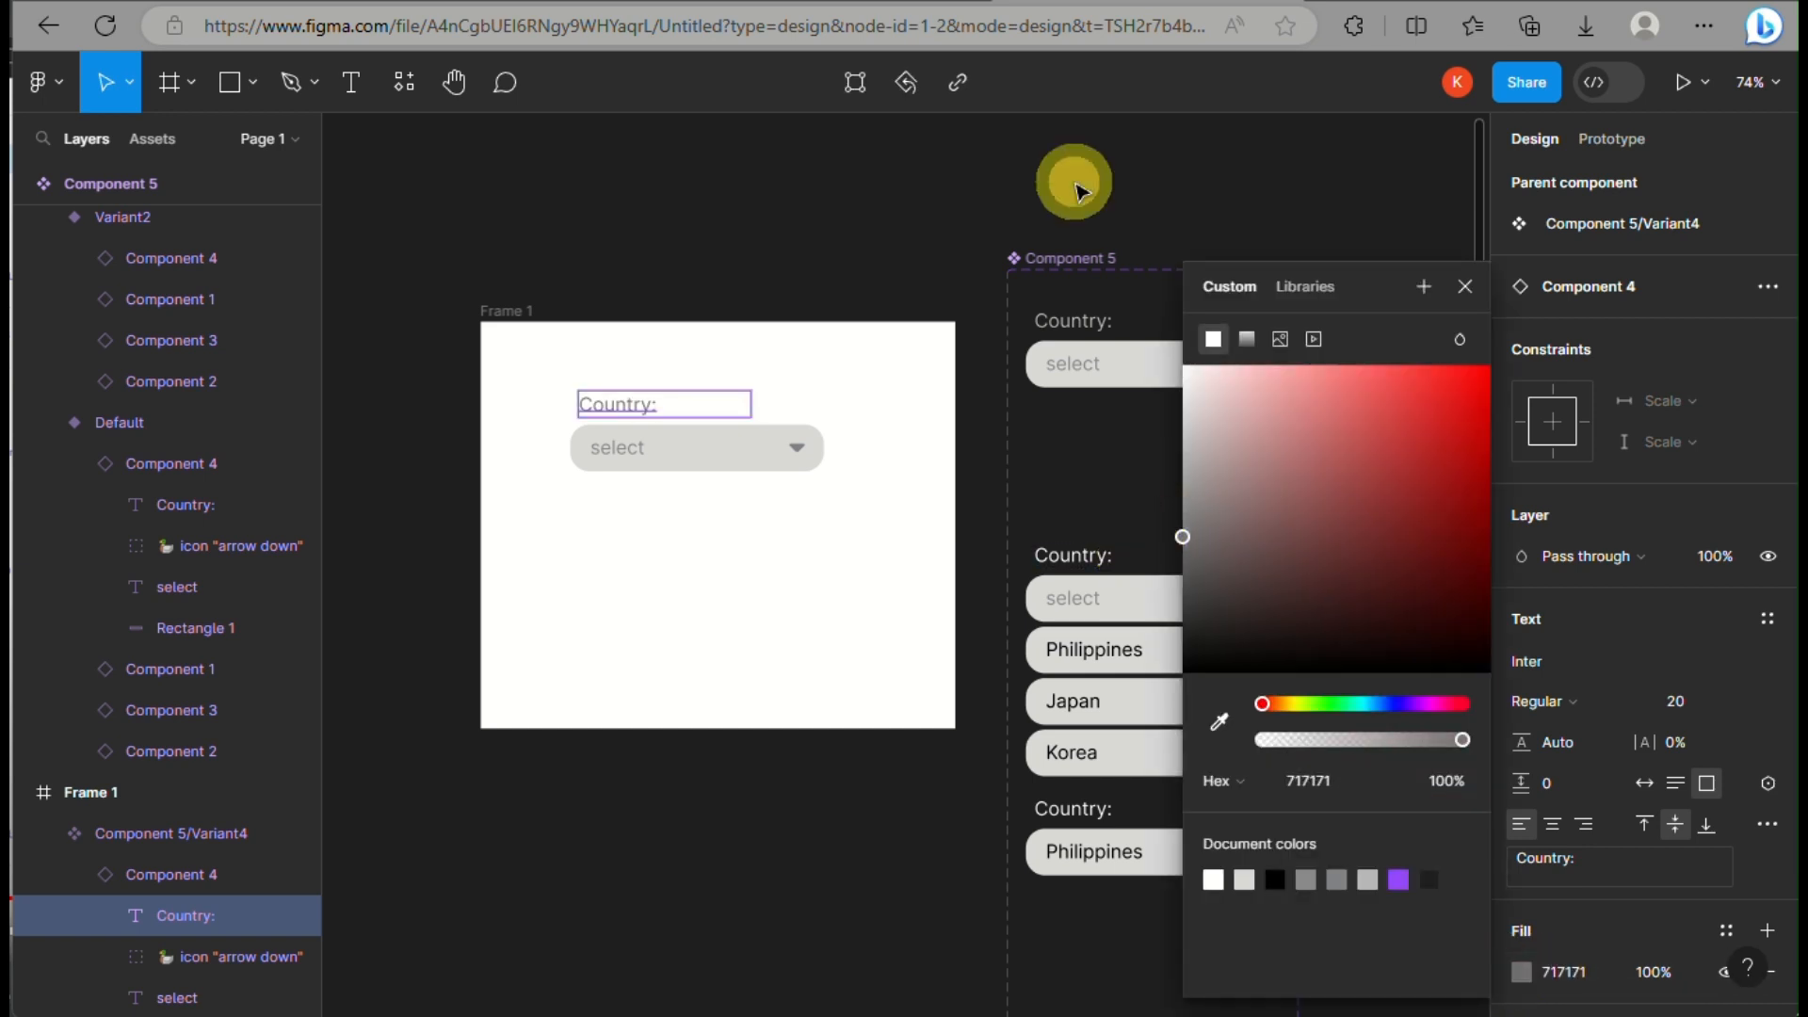
{"action": "left_click", "coordinate": [1468, 292]}
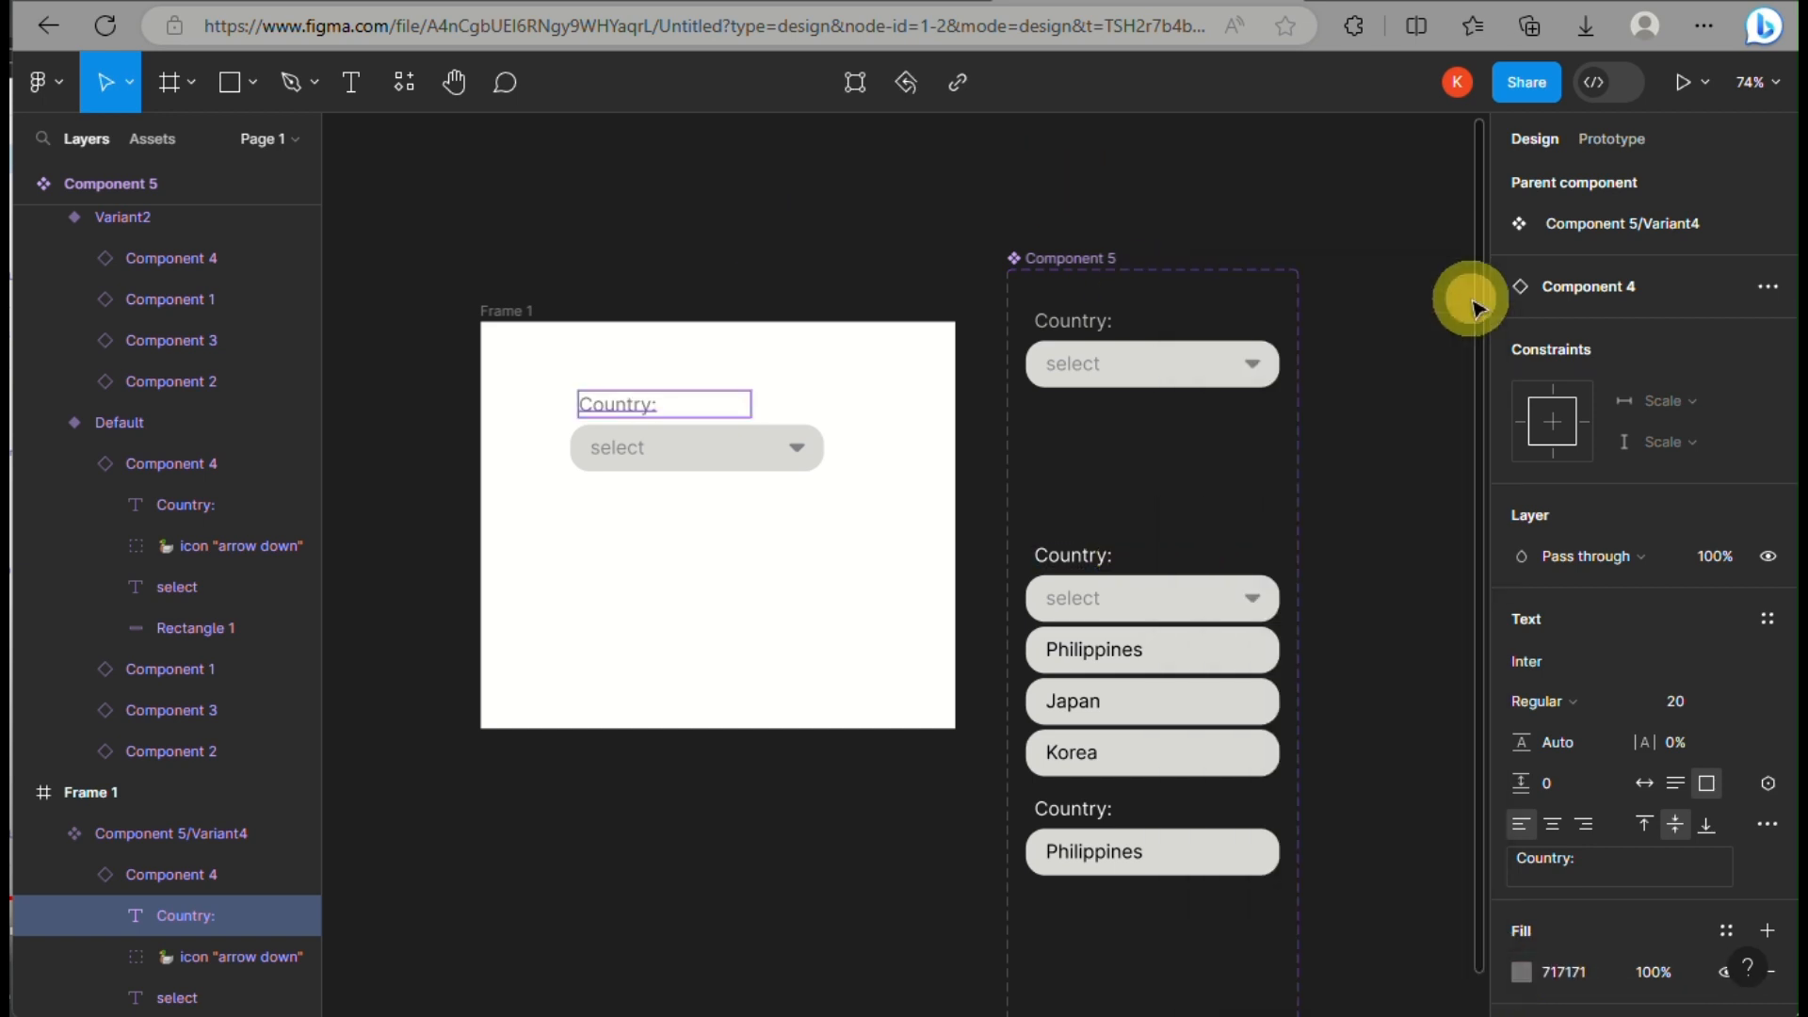
- Select Frame 1 and start its prototype presentation
{"action": "left_click", "coordinate": [744, 493]}
{"action": "left_click", "coordinate": [509, 322]}
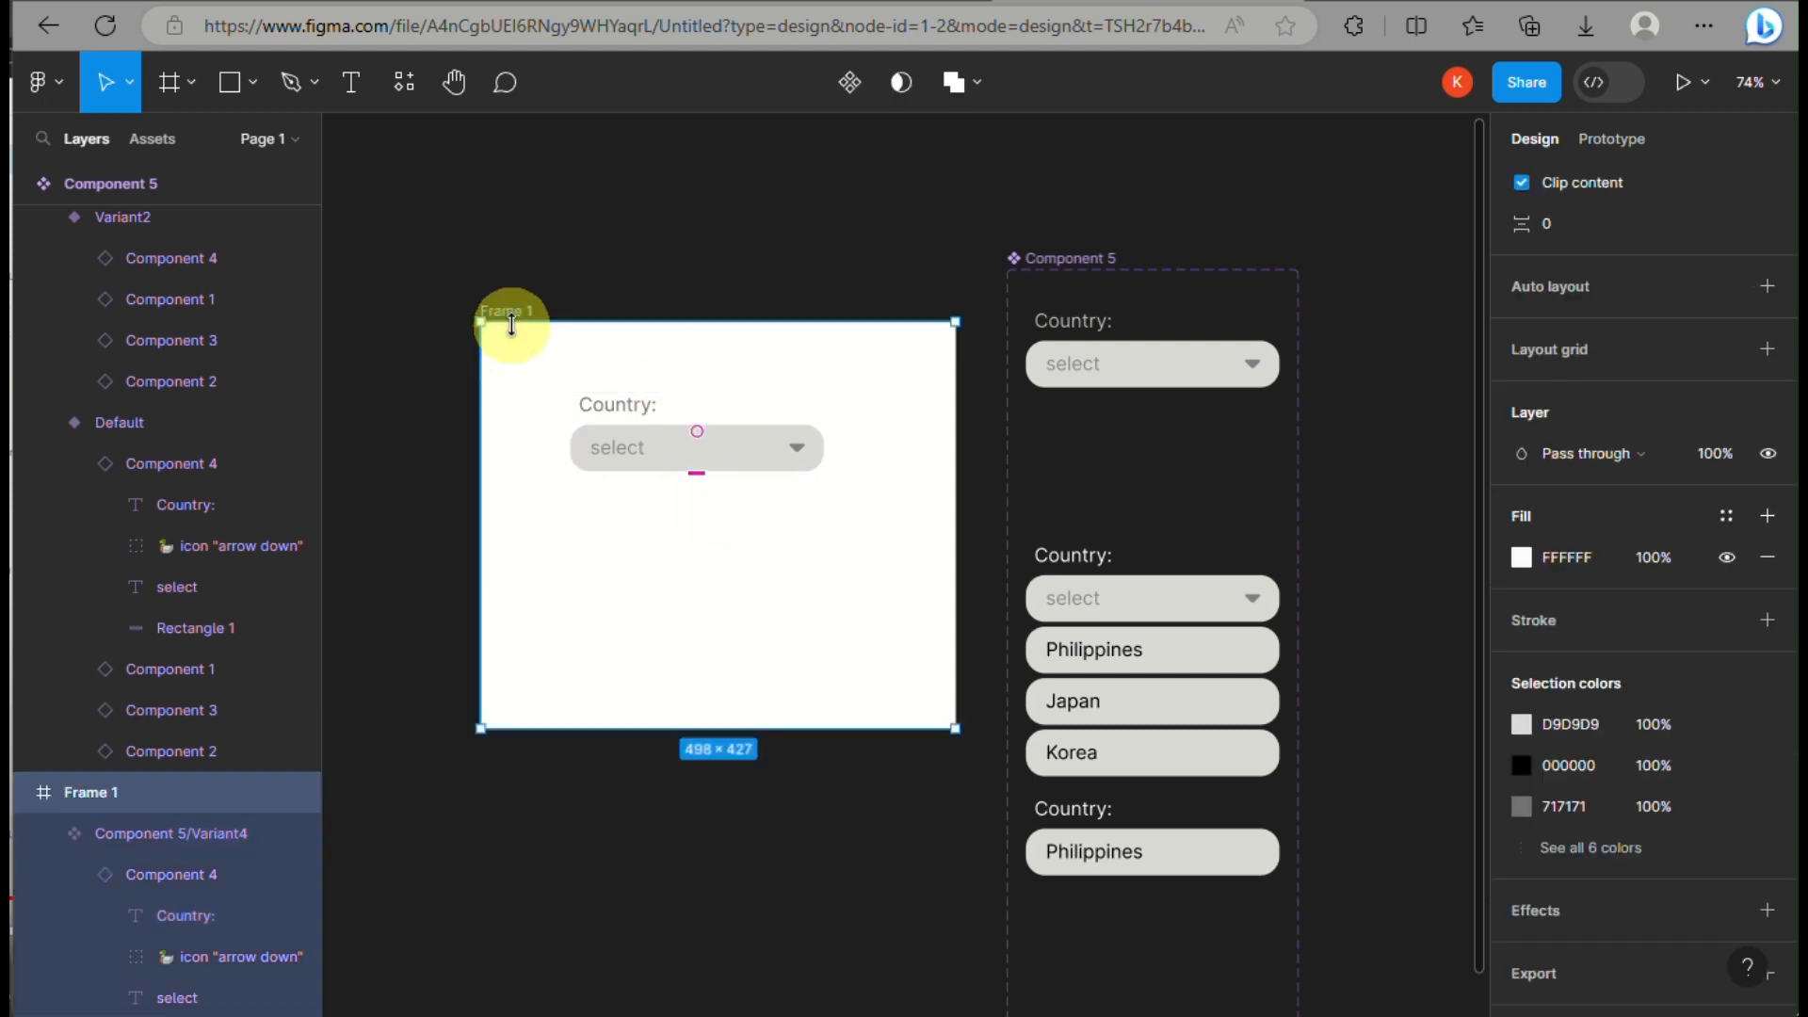
{"action": "left_click", "coordinate": [1683, 82]}
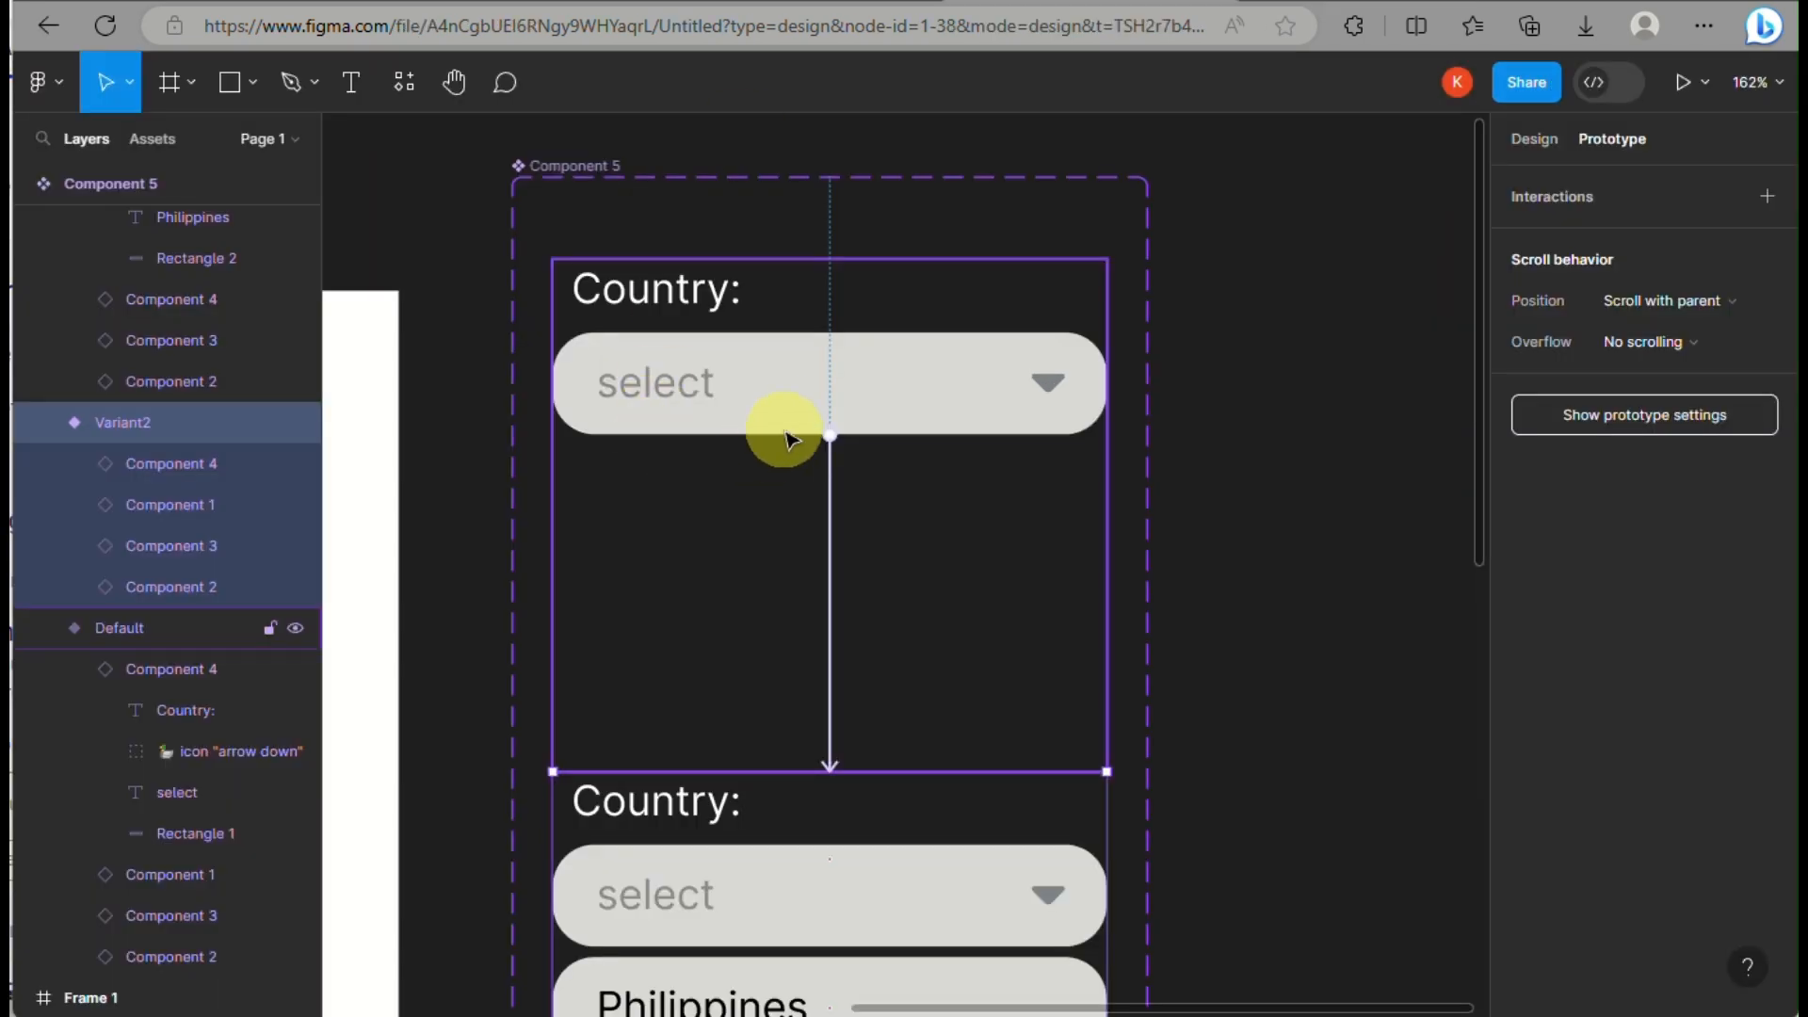
- Link the Philippines option in Variant2 to Variant3 with an on-click Change to interaction using Smart animate, Ease out, 300ms
{"action": "left_click", "coordinate": [796, 424]}
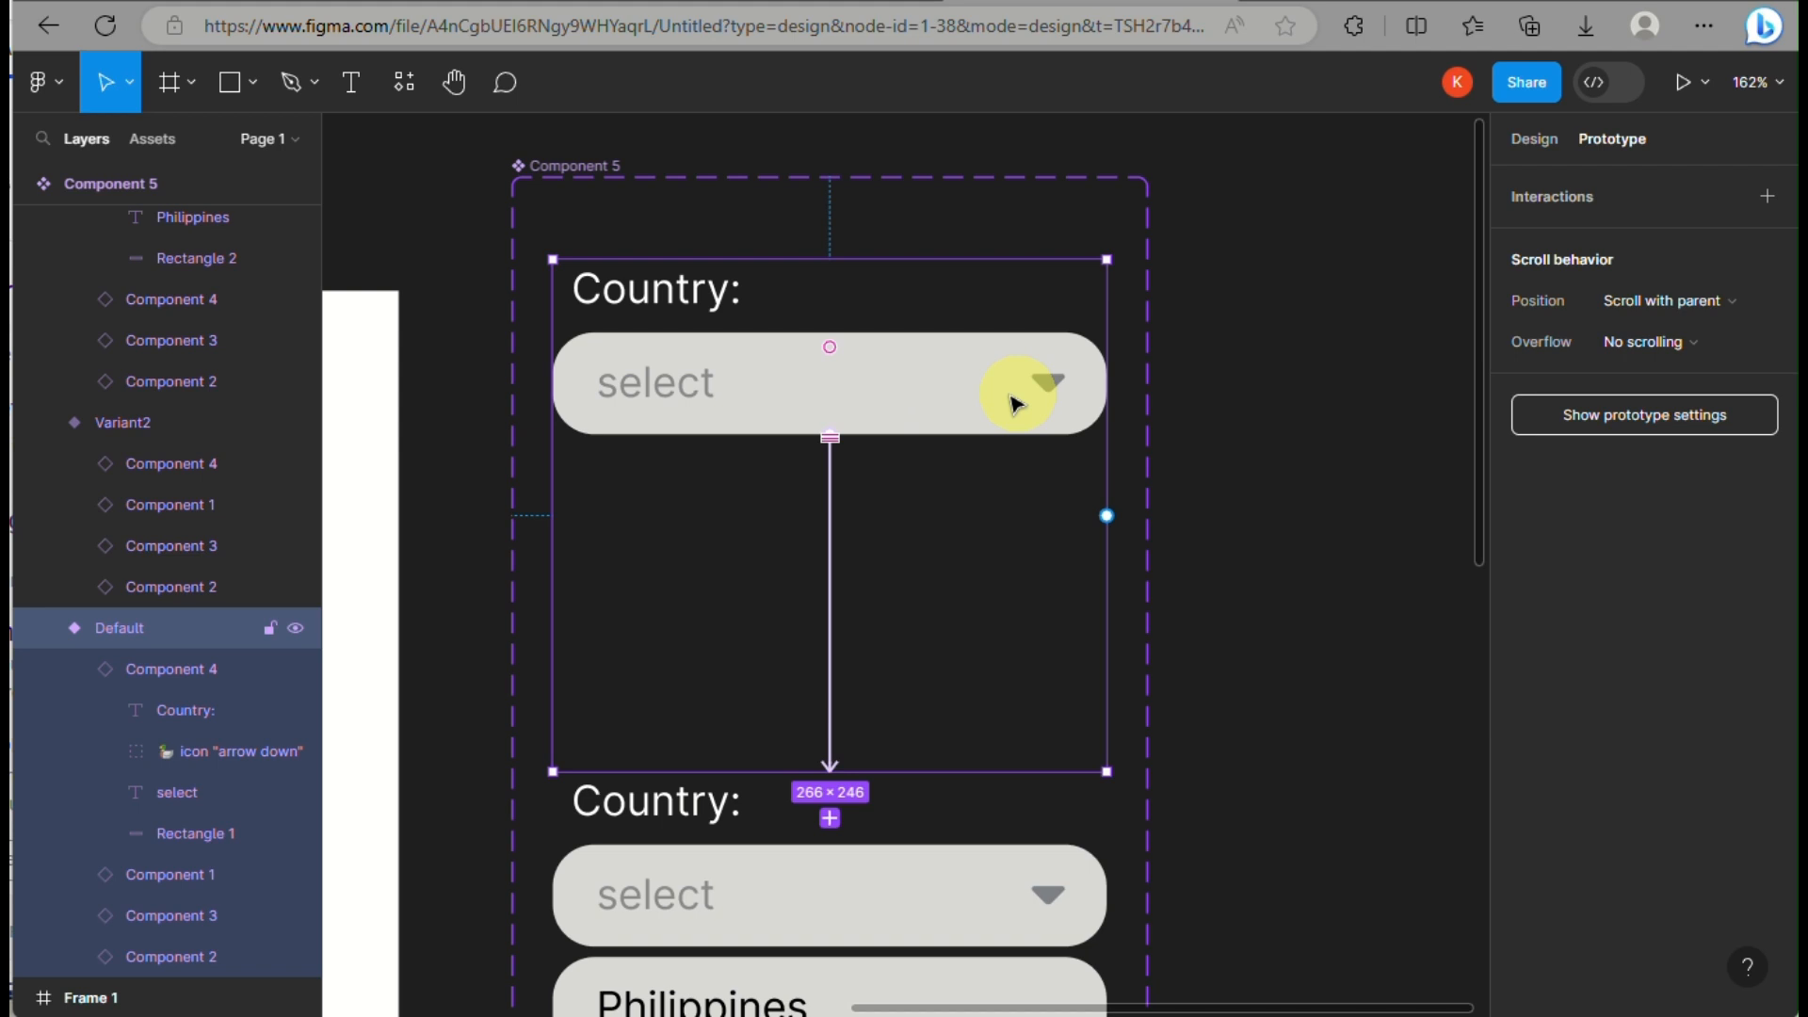
{"action": "scroll", "coordinate": [796, 751], "scroll_direction": "down", "scroll_amount": 5}
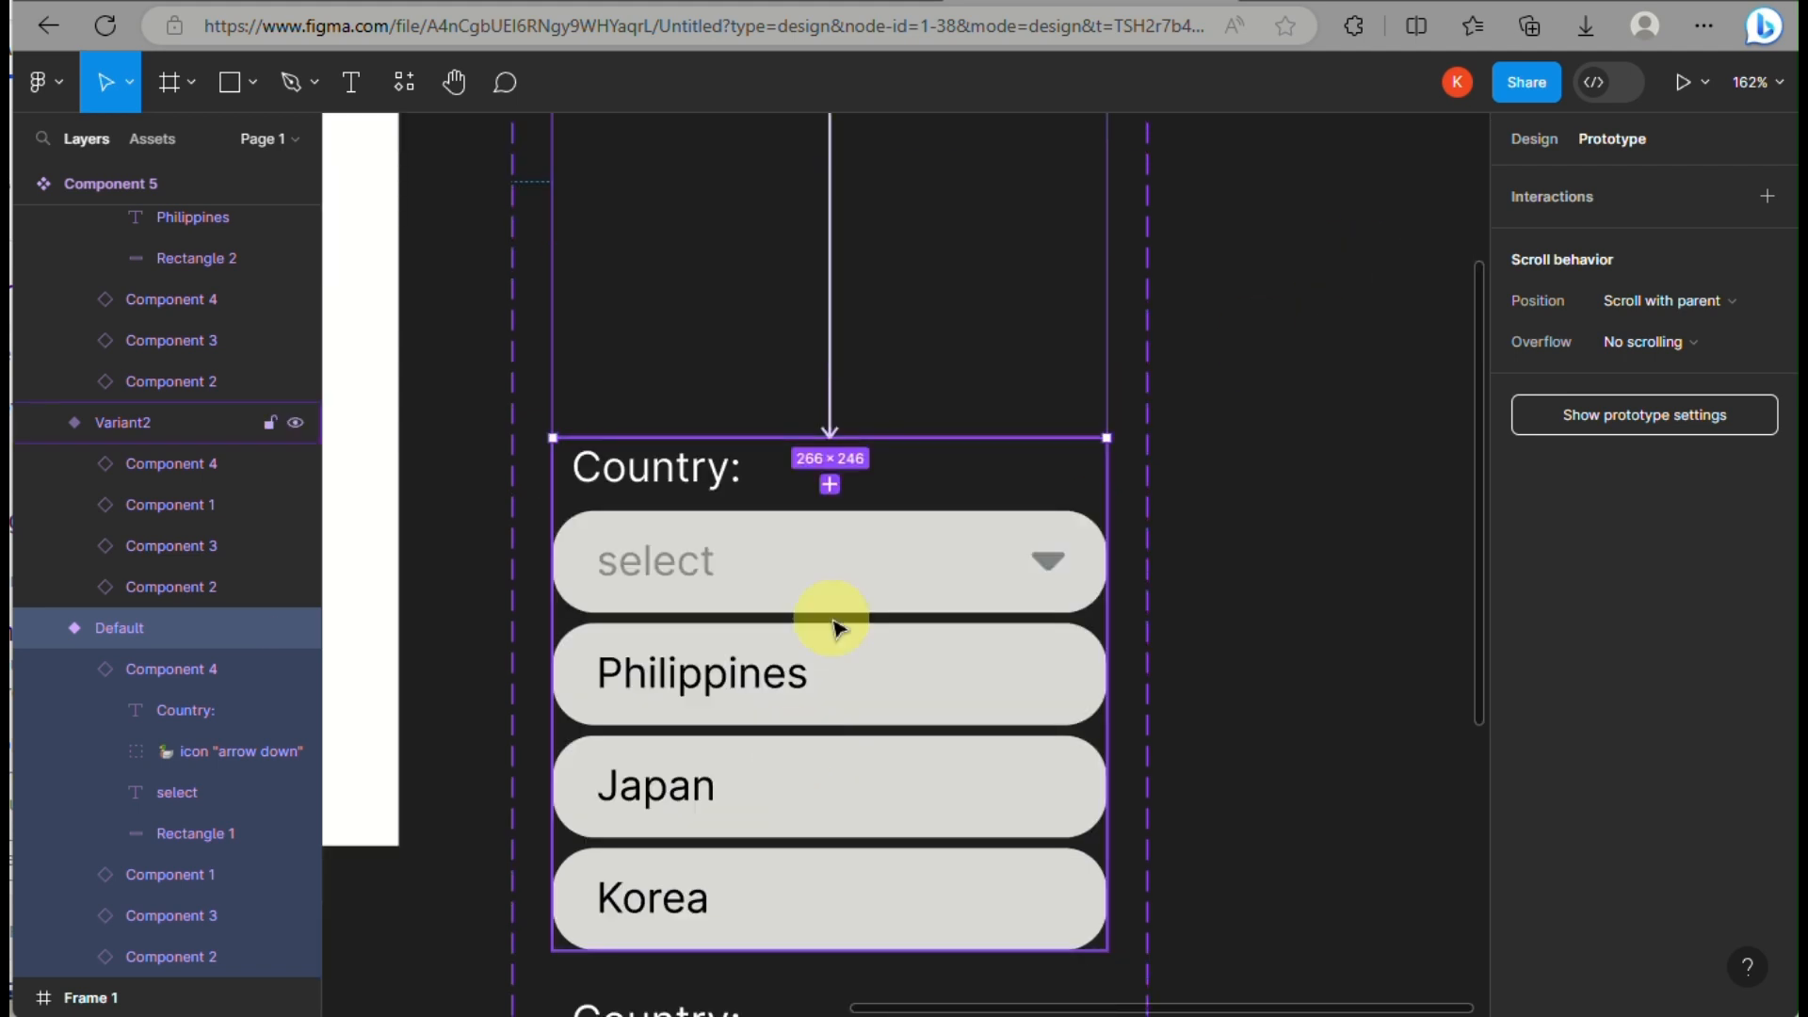
{"action": "left_click", "coordinate": [832, 622]}
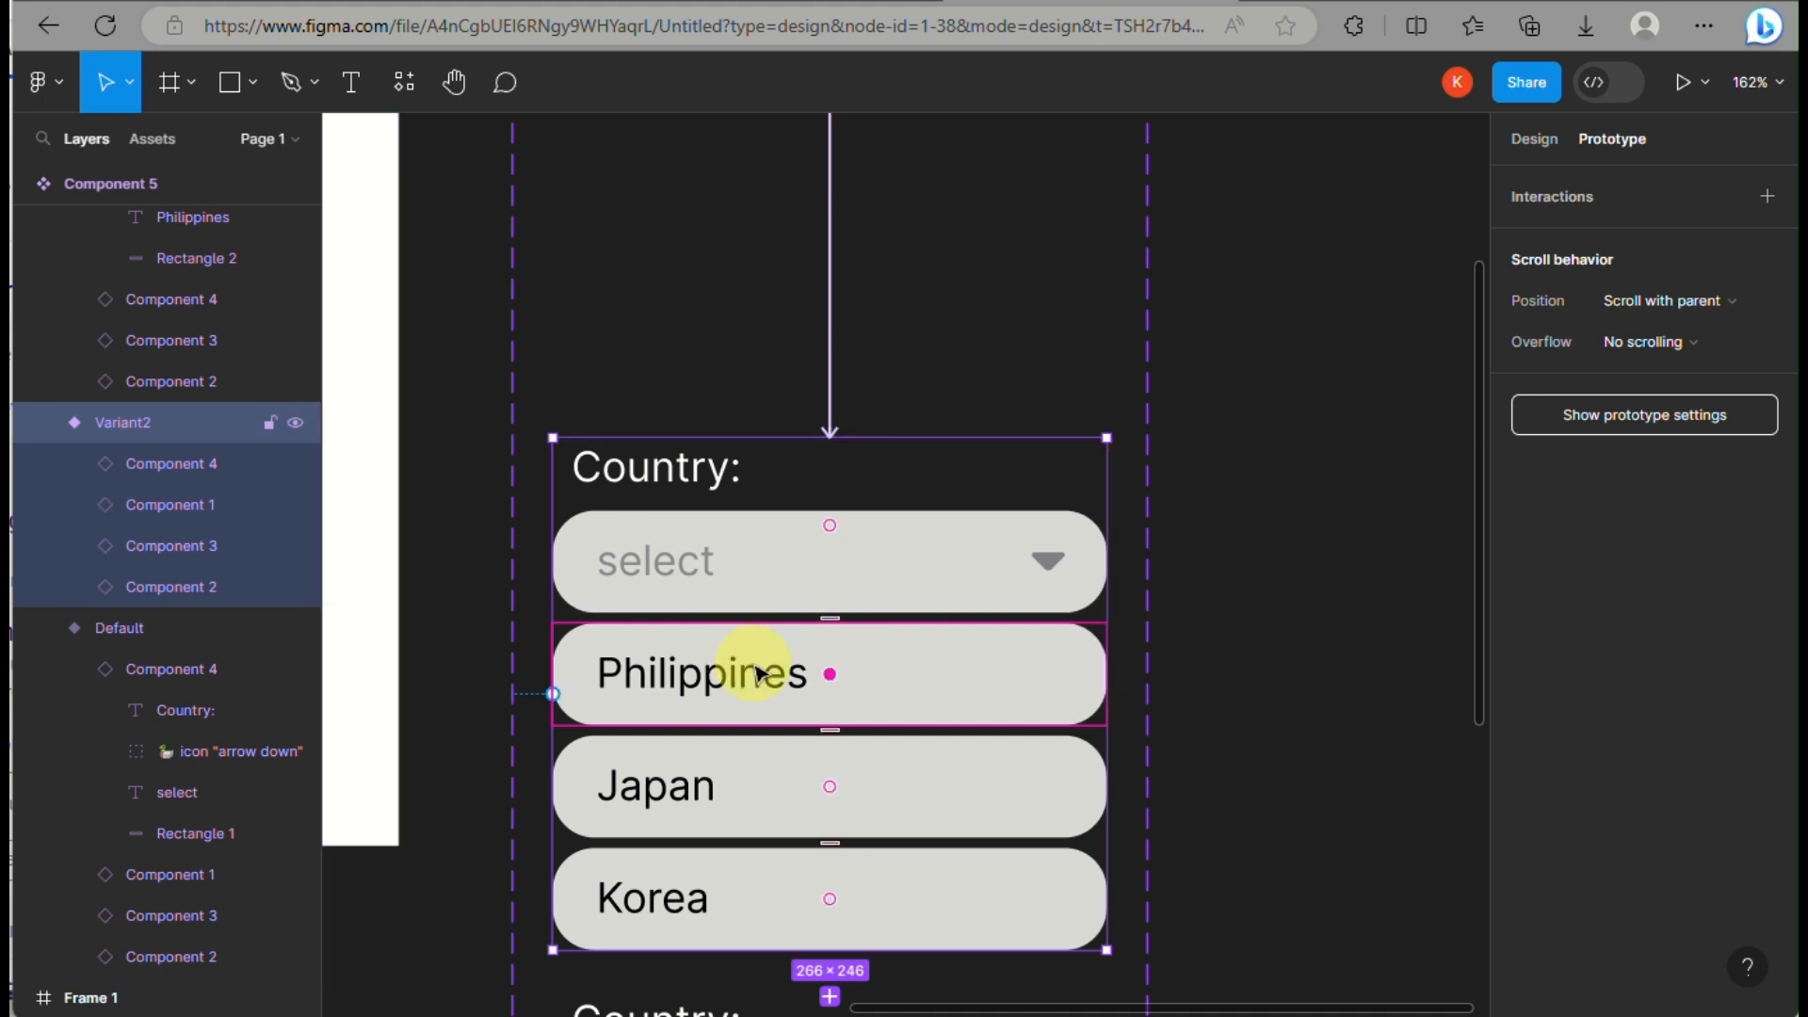
{"action": "left_click", "coordinate": [222, 505]}
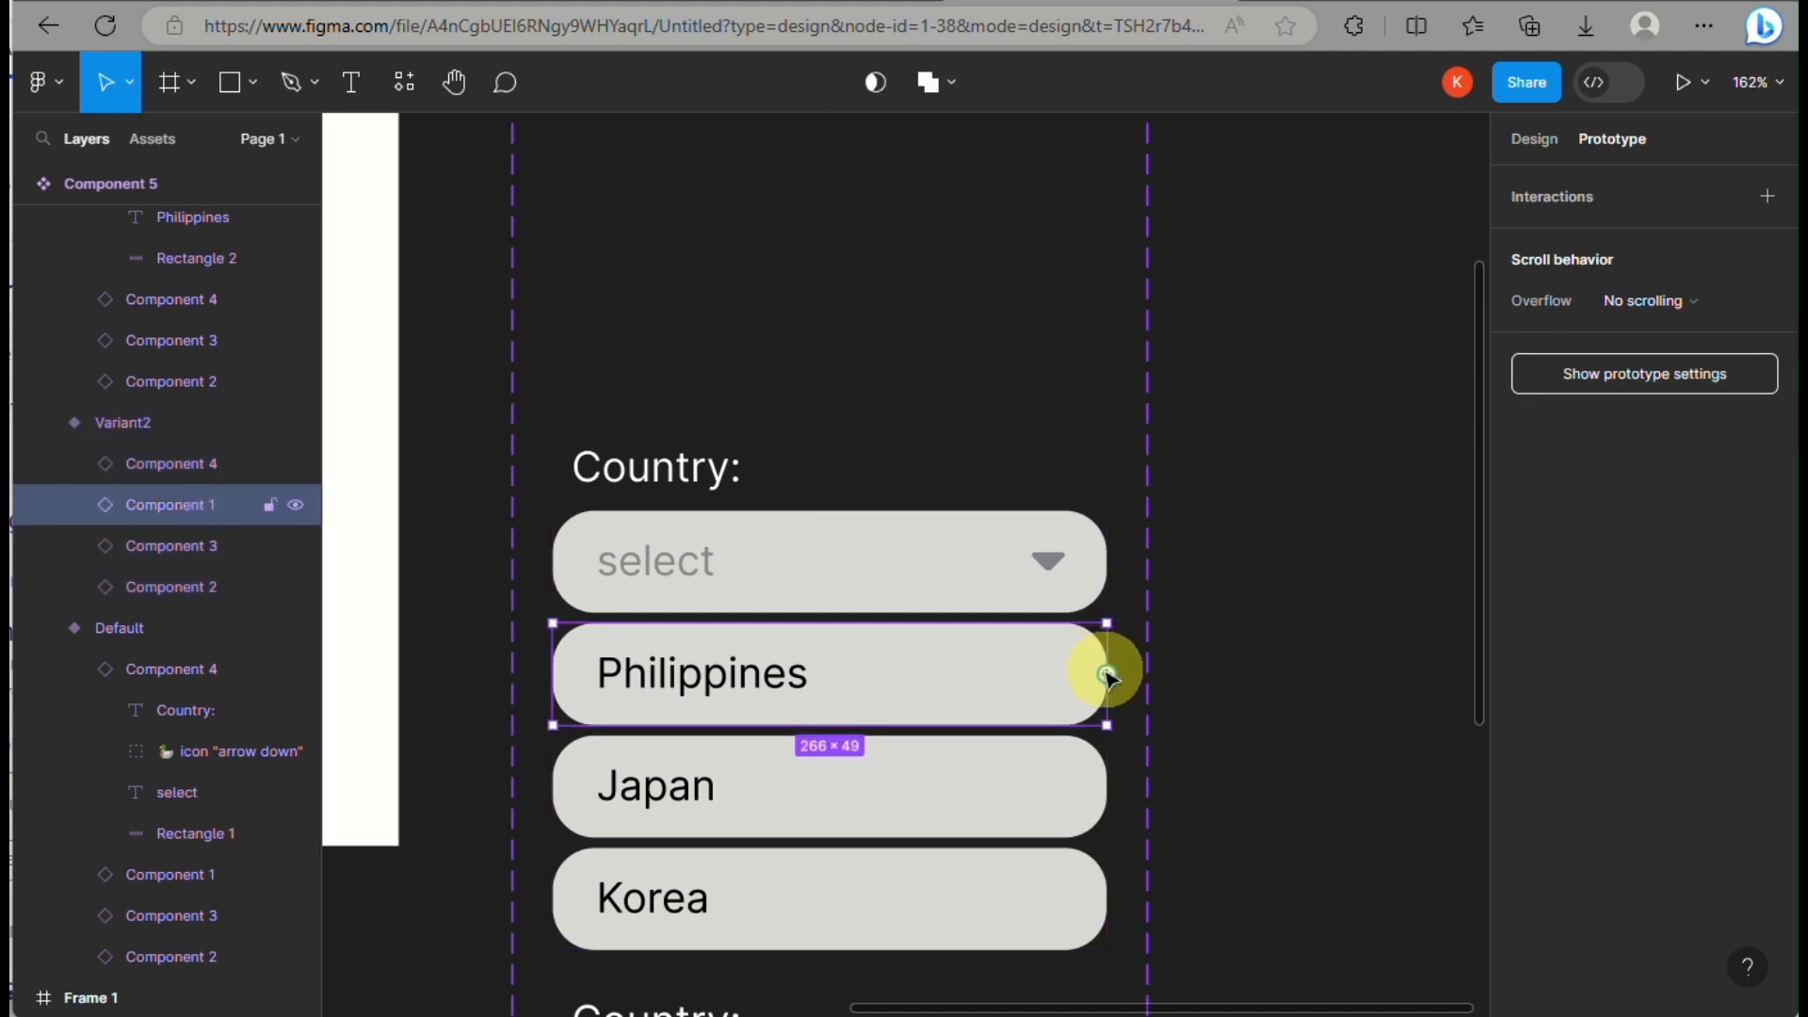
{"action": "left_click_drag", "start_coordinate": [1107, 675], "coordinate": [854, 726]}
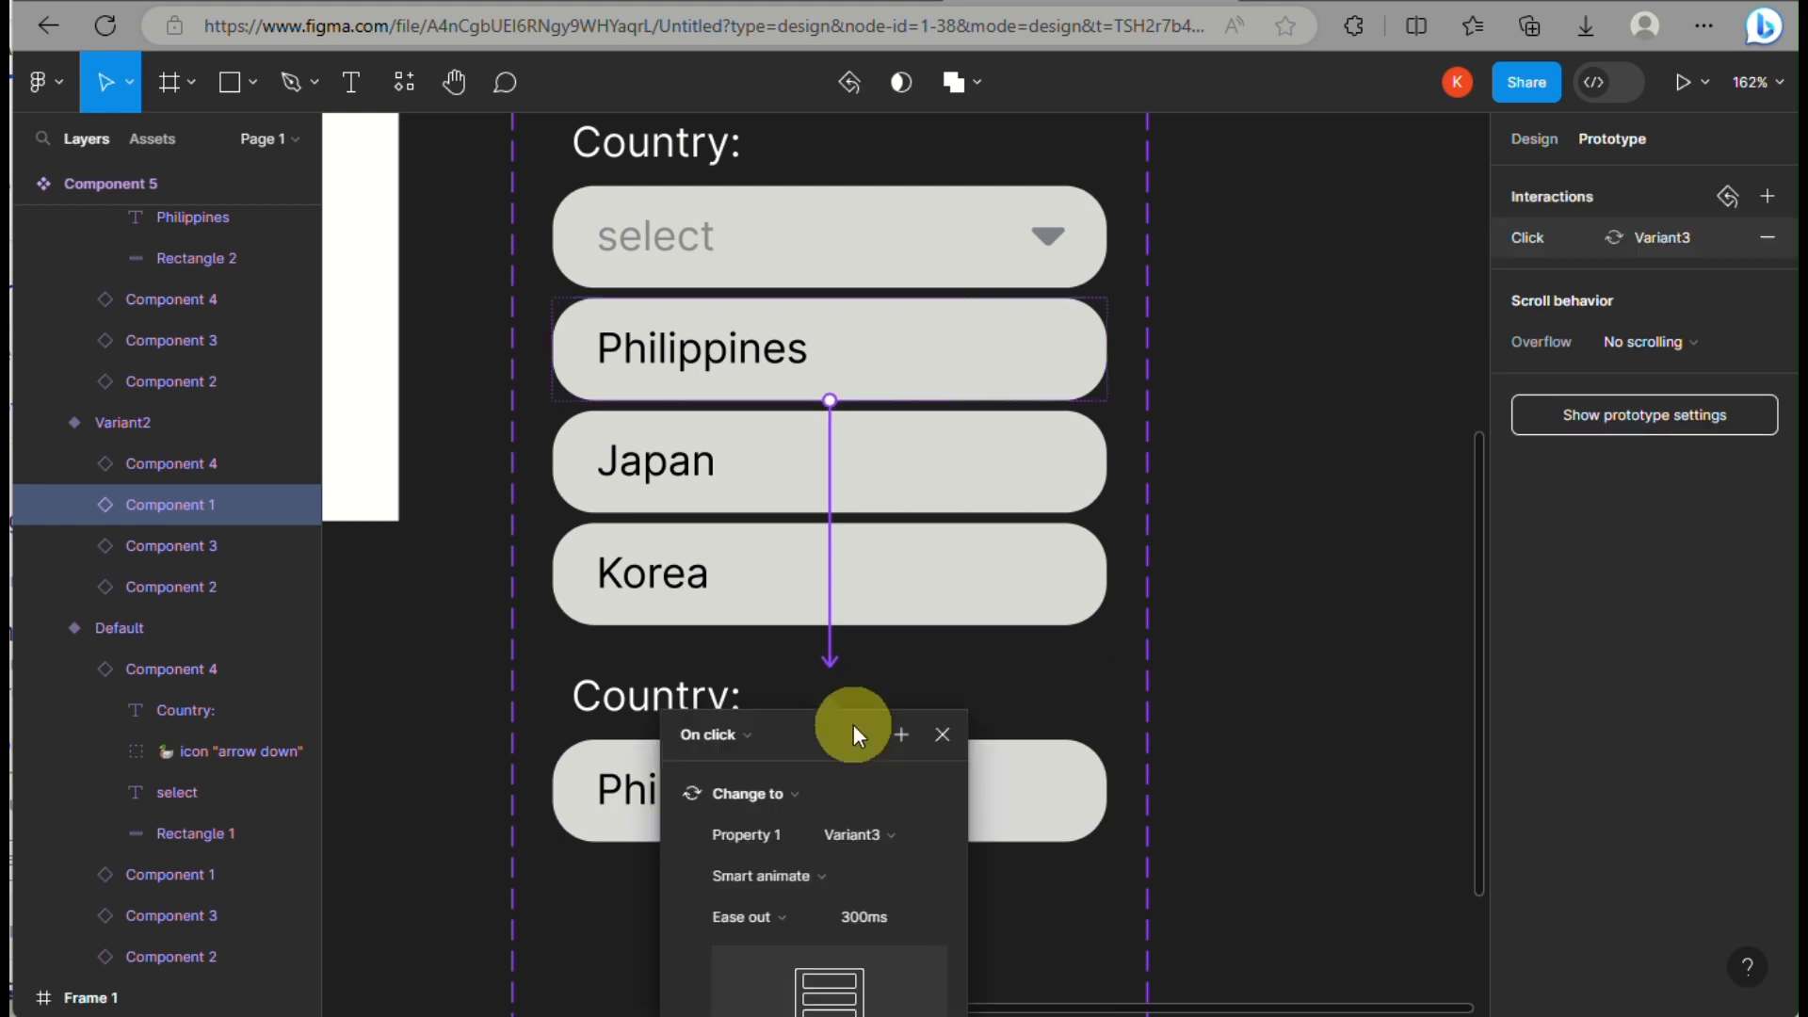
- Link Variant3 back to Variant2 with an on-click Change to interaction using Smart animate, Ease out, 300ms
{"action": "left_click", "coordinate": [1019, 699]}
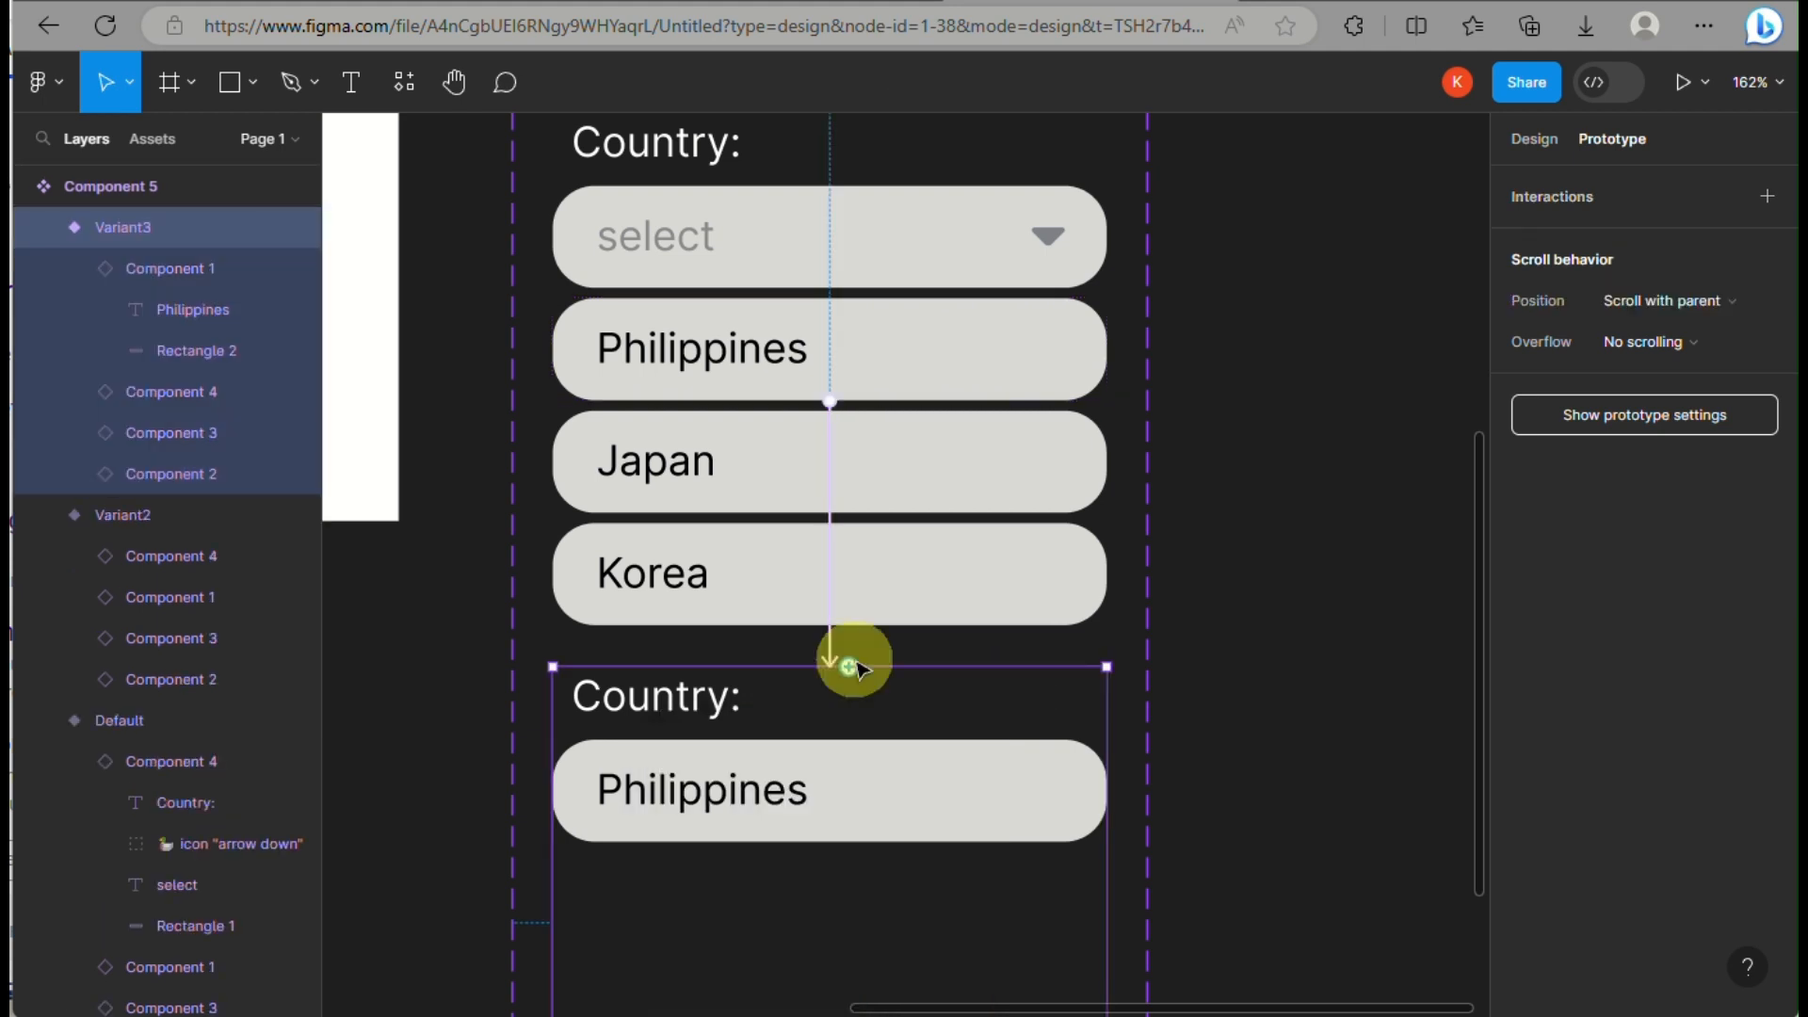
{"action": "left_click_drag", "start_coordinate": [855, 669], "coordinate": [869, 617]}
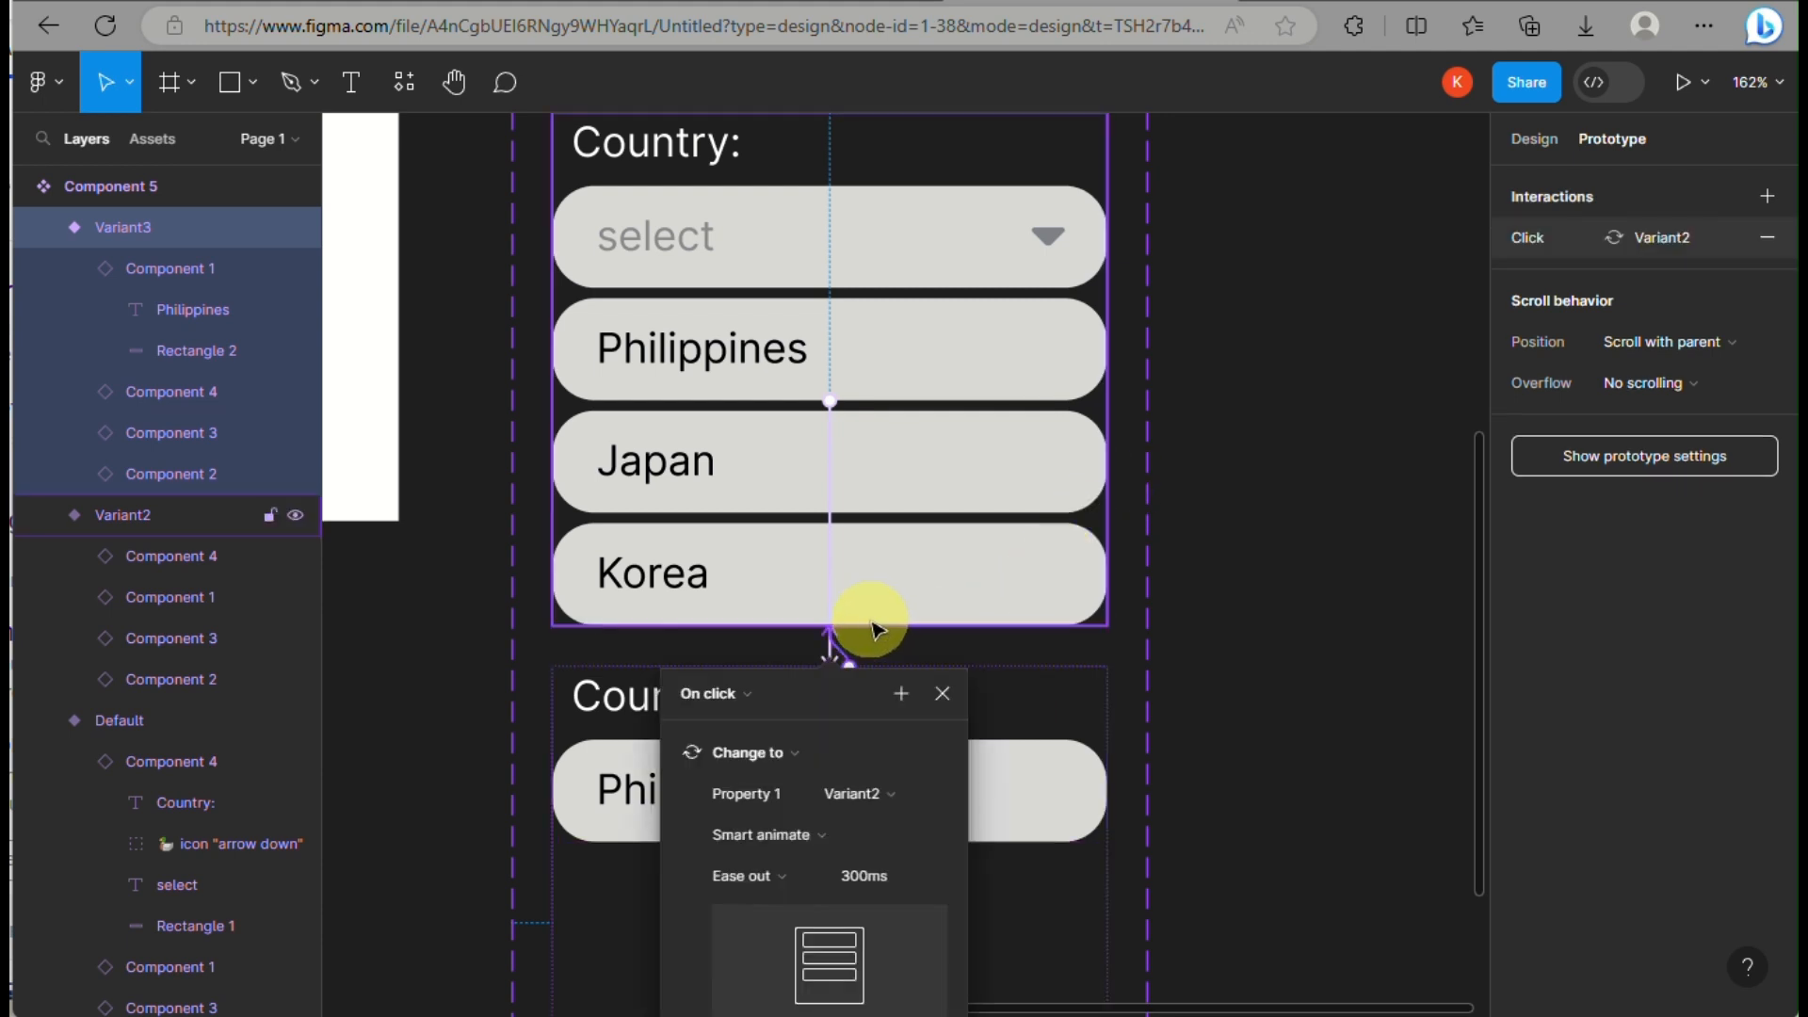
{"action": "left_click", "coordinate": [942, 693]}
- Place a copy of the Default variant of Component 5 inside the white Frame 1
{"action": "scroll", "coordinate": [940, 693], "scroll_direction": "down", "scroll_amount": 2}
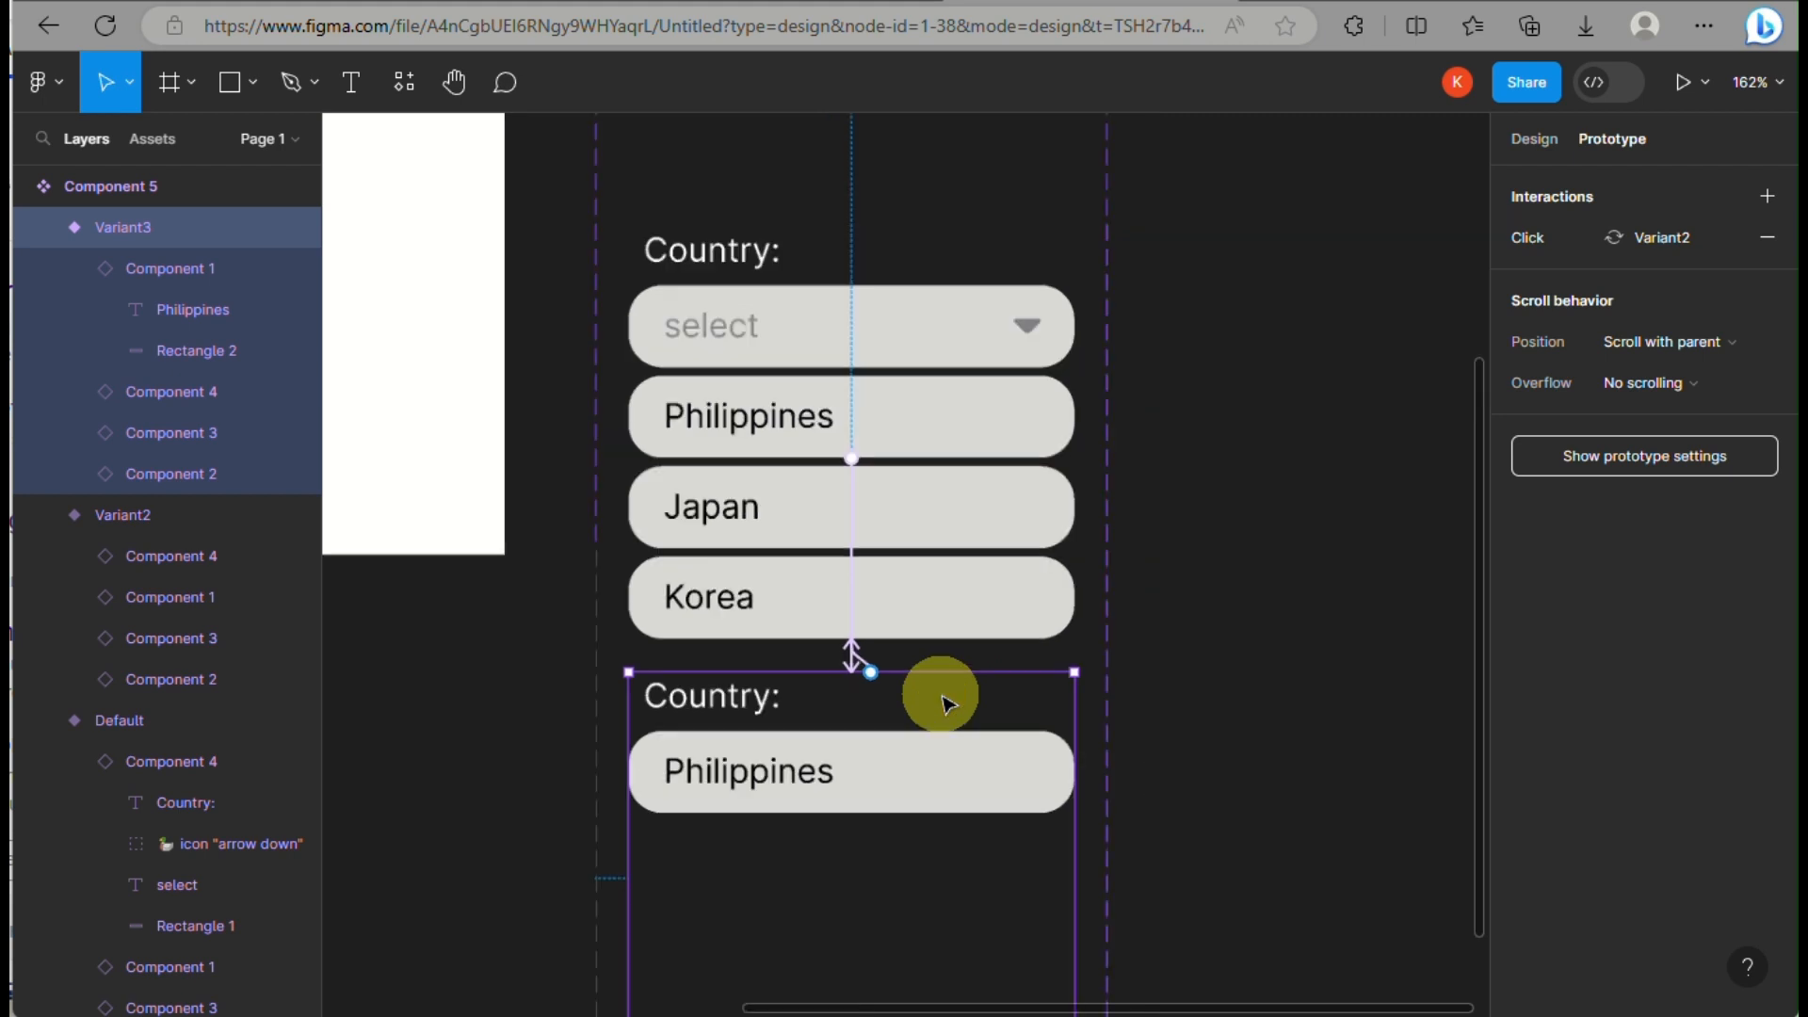
{"action": "scroll", "coordinate": [942, 697], "scroll_direction": "down", "scroll_amount": 5}
{"action": "scroll", "coordinate": [940, 693], "scroll_direction": "up", "scroll_amount": 3}
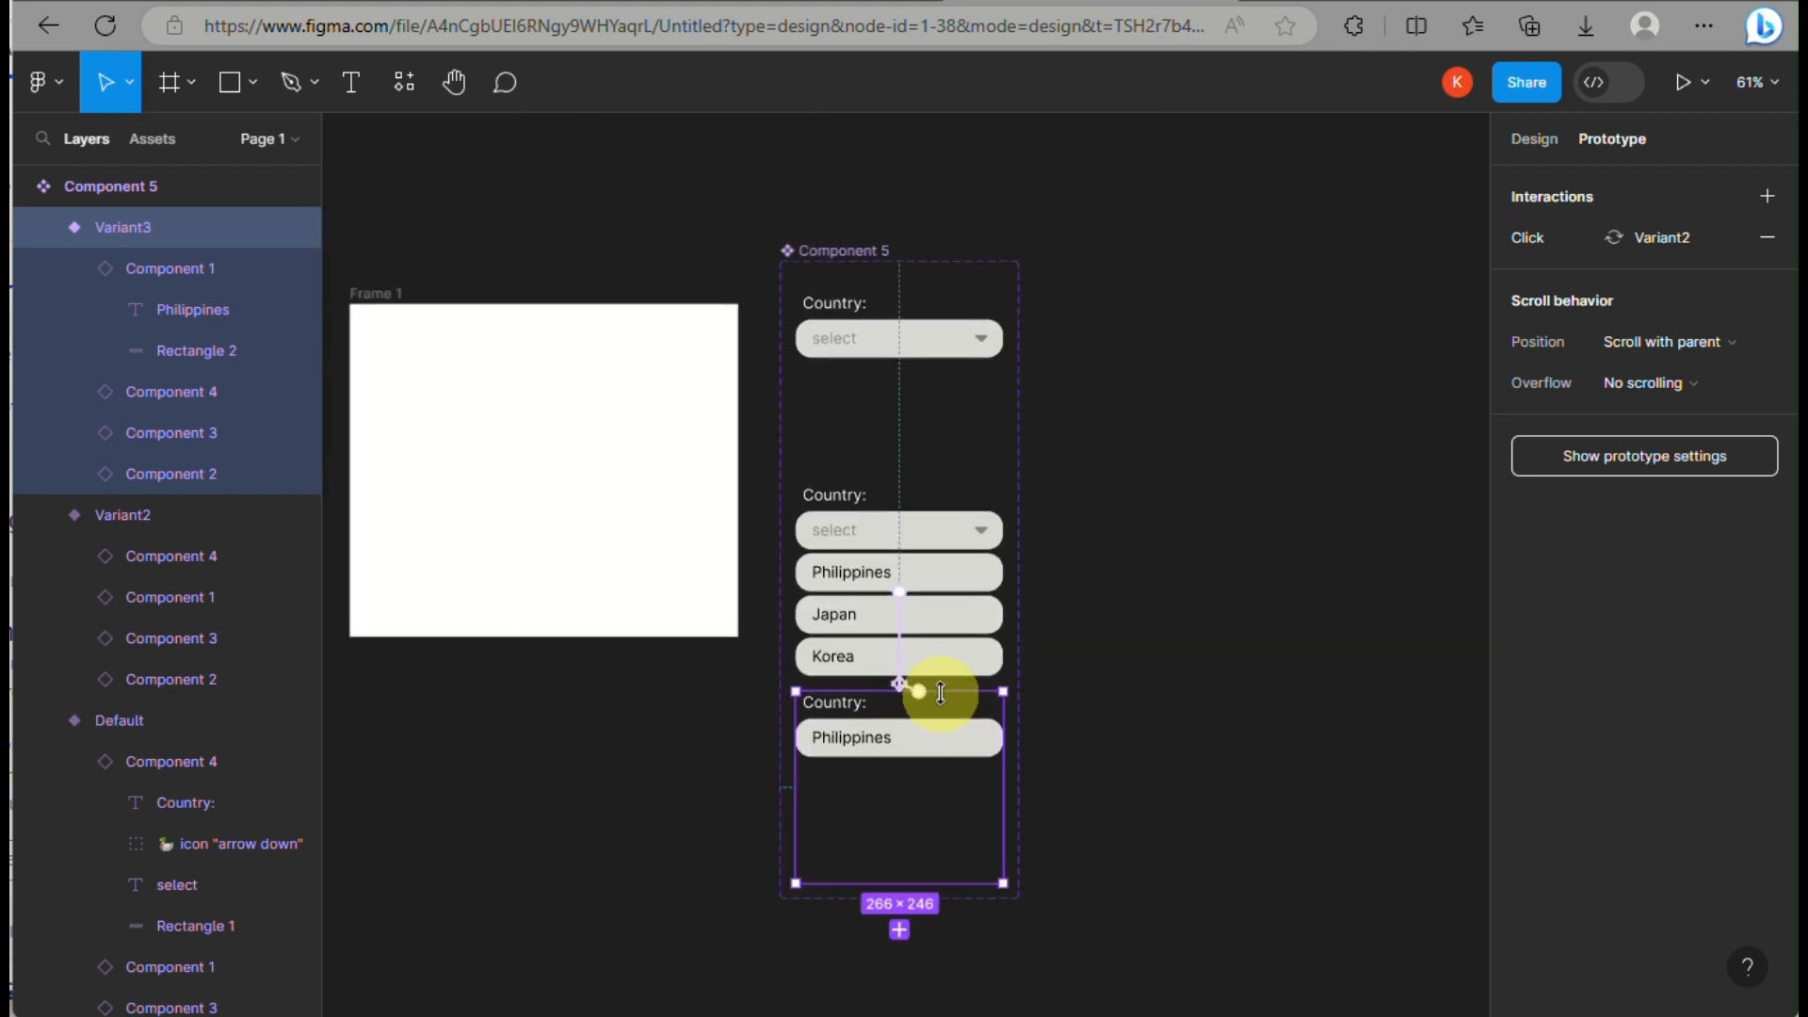
{"action": "scroll", "coordinate": [941, 697], "scroll_direction": "up", "scroll_amount": 5}
{"action": "scroll", "coordinate": [942, 697], "scroll_direction": "up", "scroll_amount": 3}
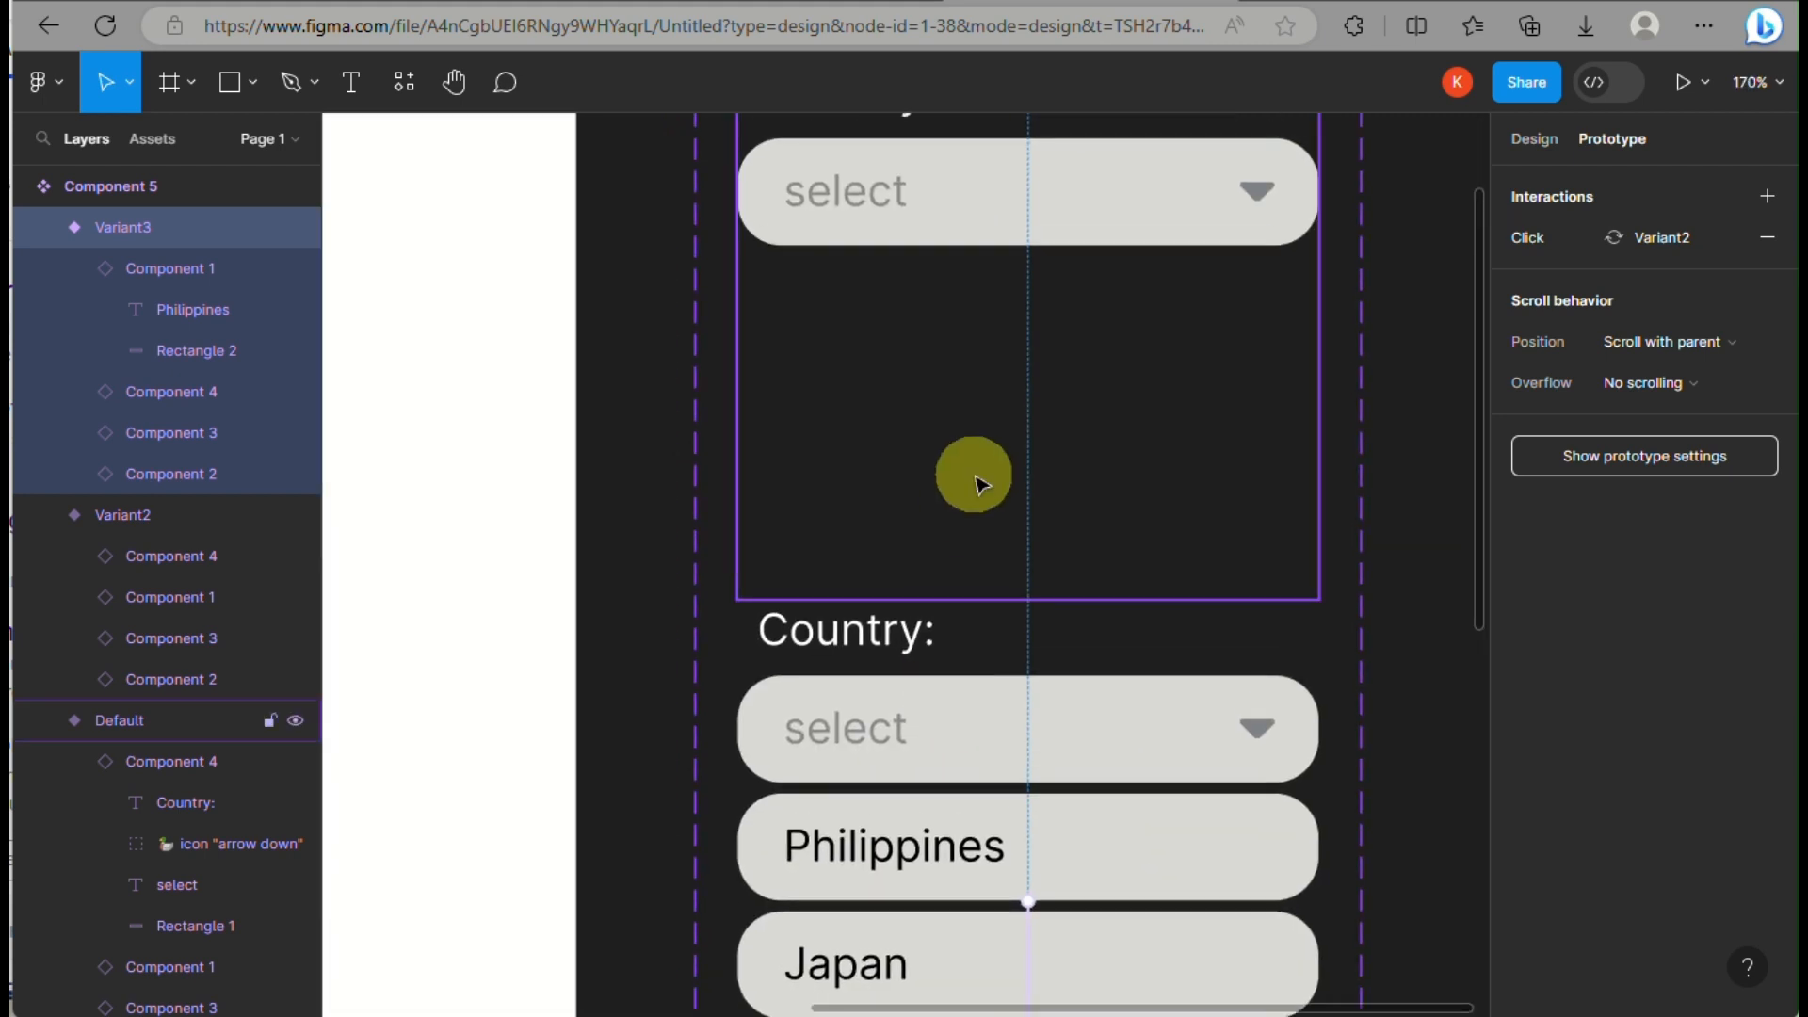
{"action": "left_click", "coordinate": [980, 468]}
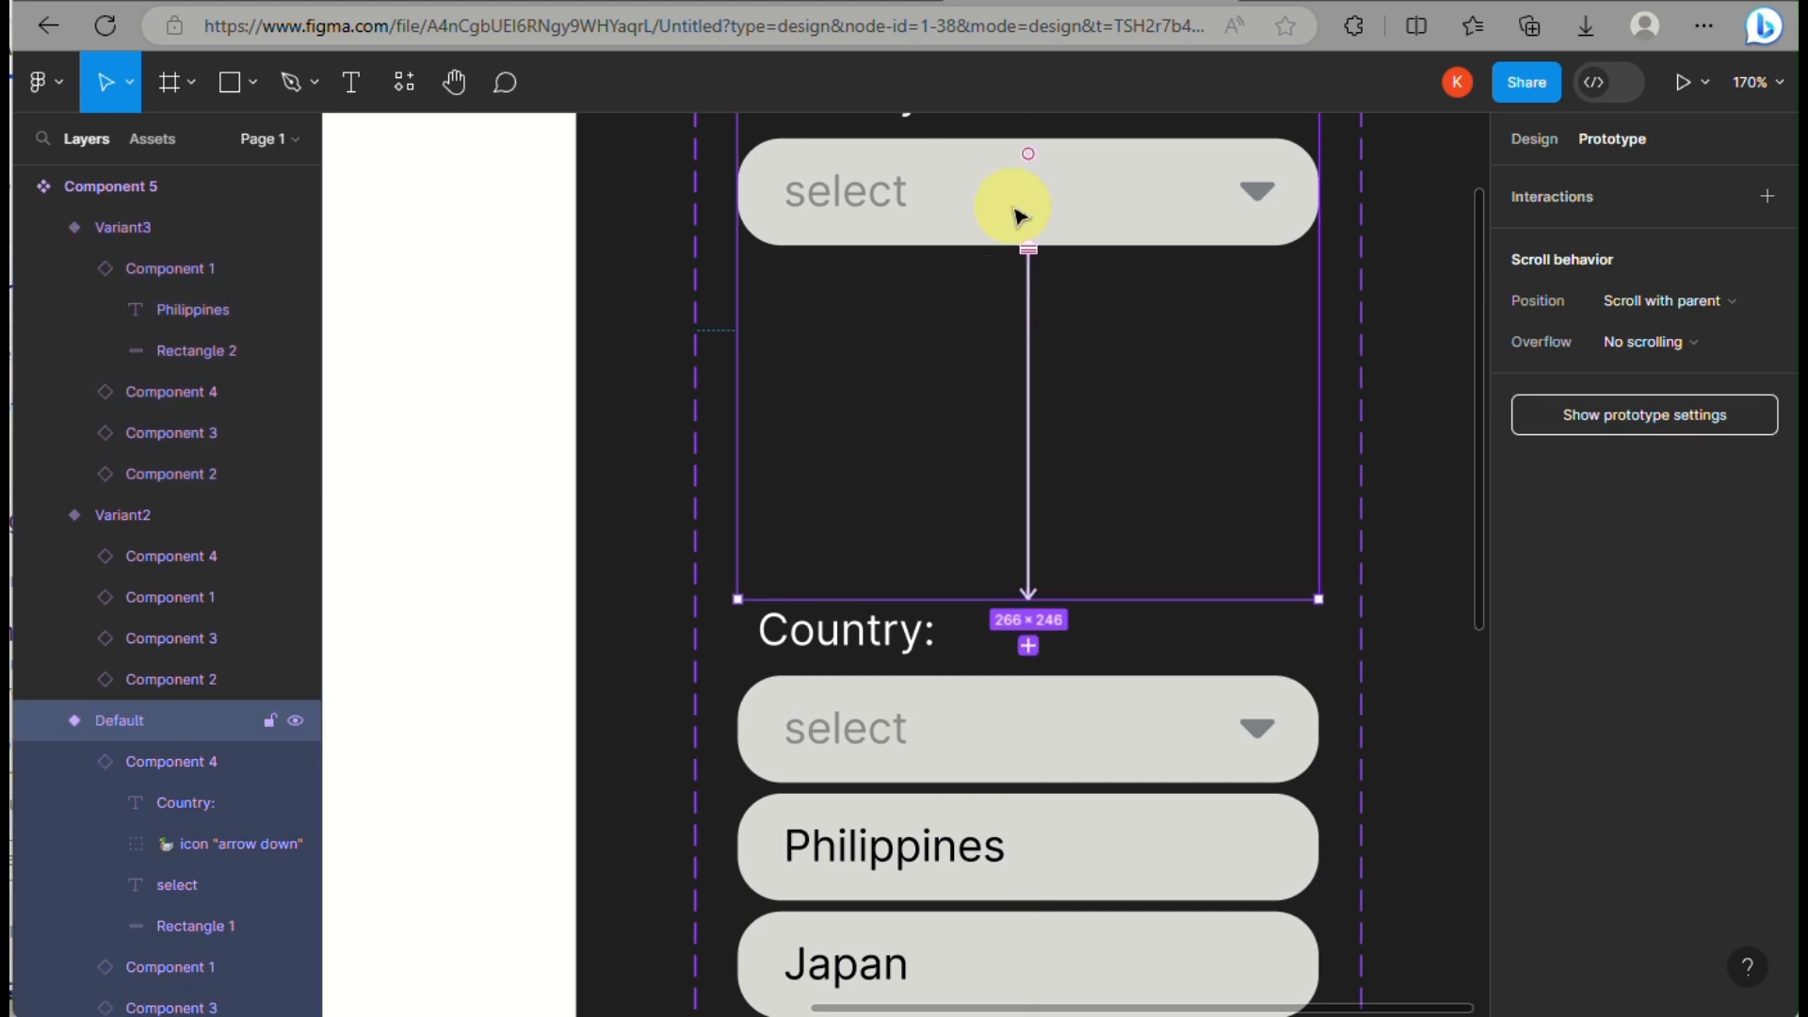
{"action": "scroll", "coordinate": [1013, 217], "scroll_direction": "up", "scroll_amount": 3}
{"action": "left_click", "coordinate": [1015, 213]}
{"action": "scroll", "coordinate": [1015, 213], "scroll_direction": "down", "scroll_amount": 5}
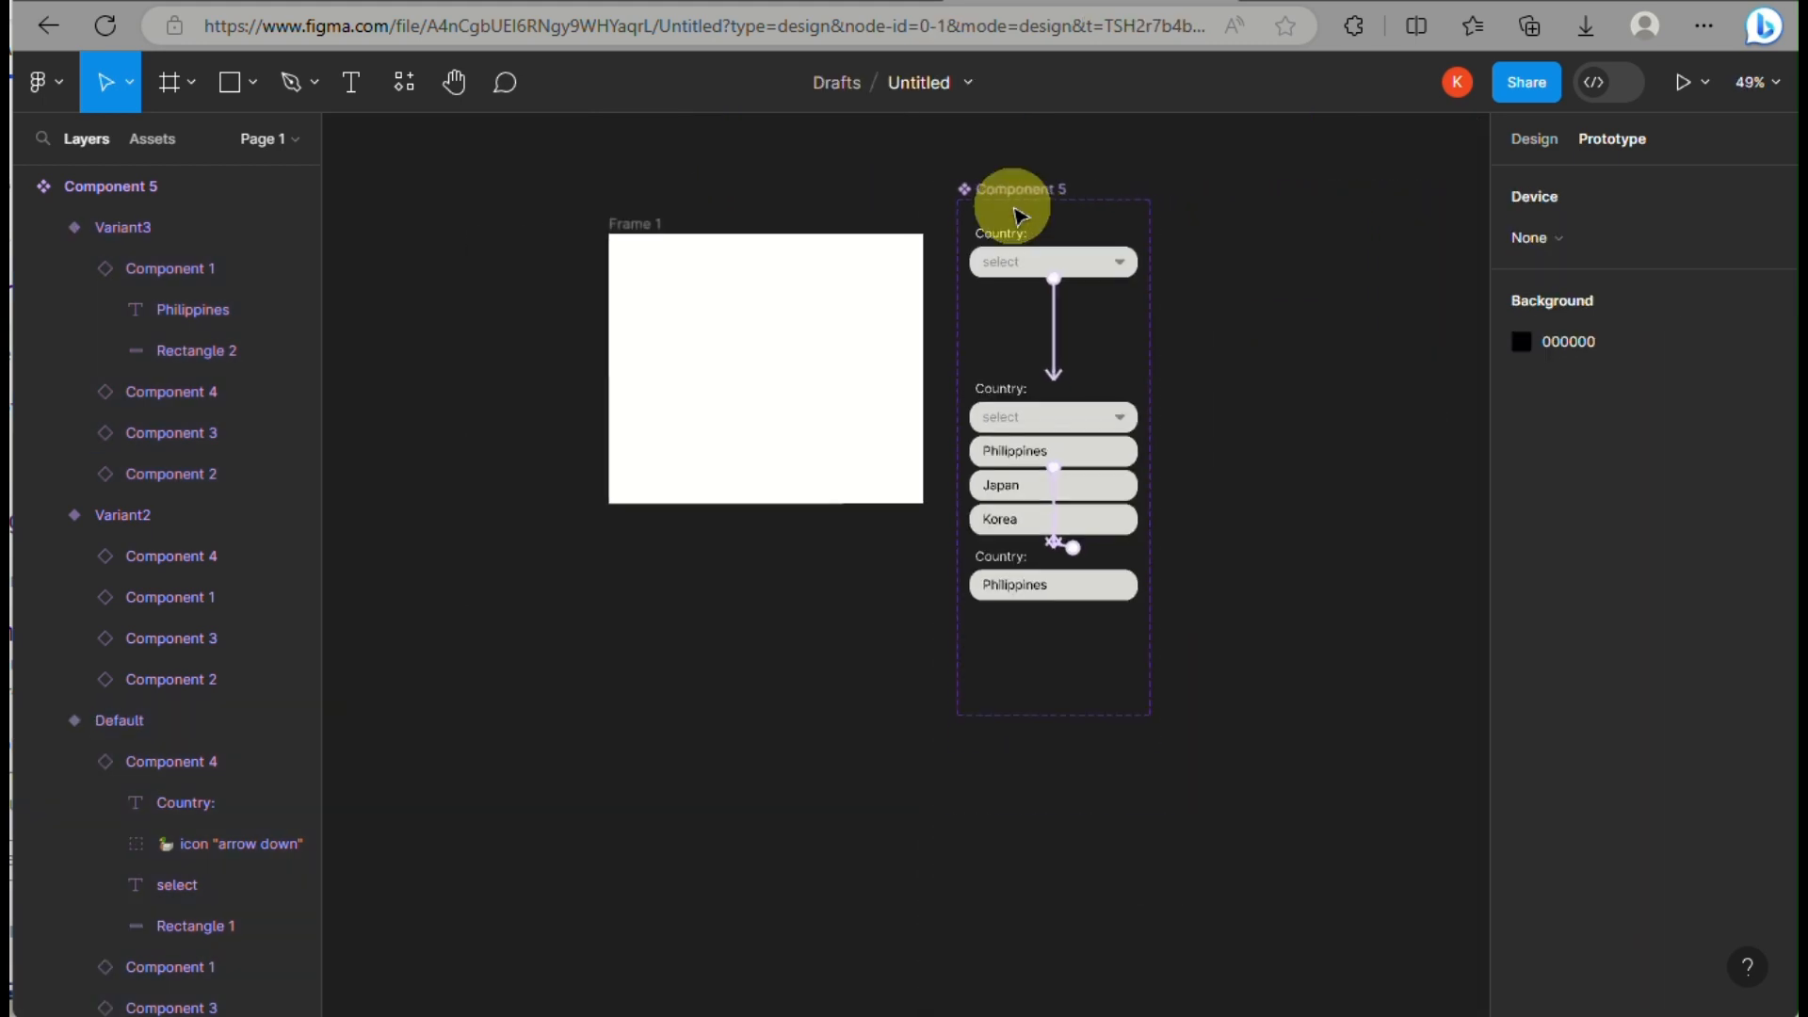
{"action": "left_click", "coordinate": [1027, 272]}
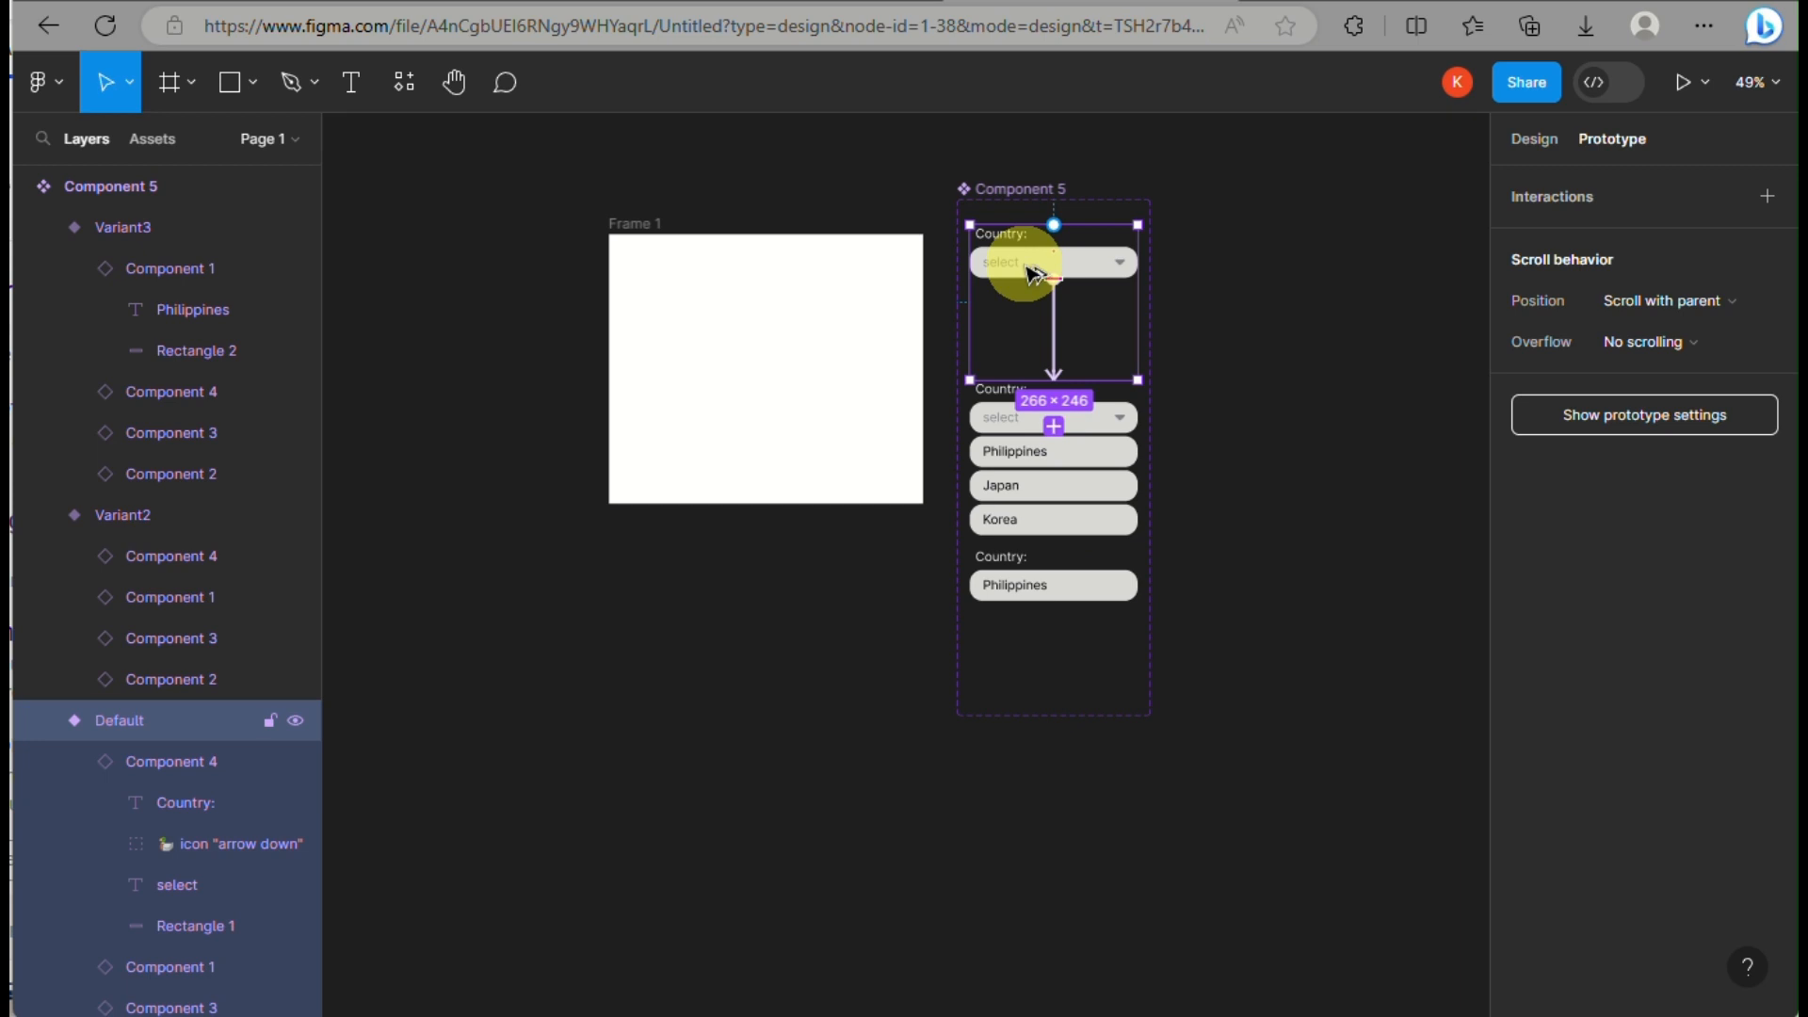
{"action": "left_click_drag", "start_coordinate": [1034, 273], "coordinate": [751, 324]}
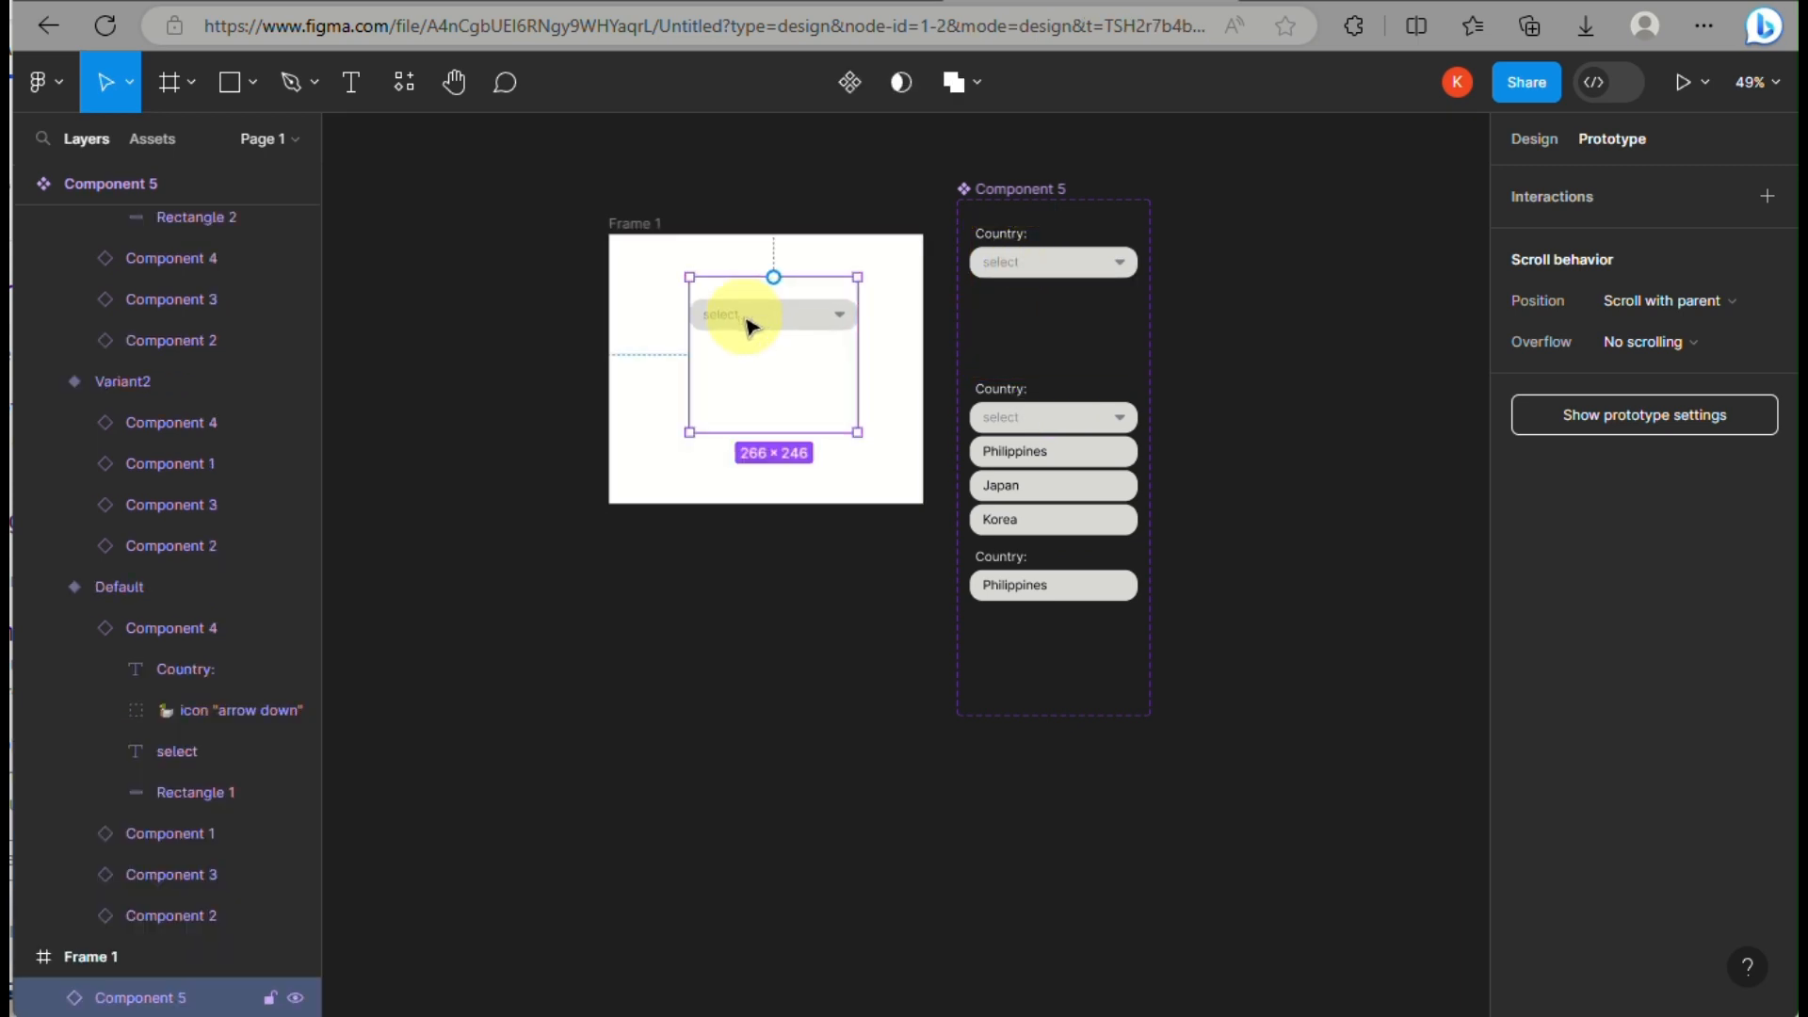
{"action": "scroll", "coordinate": [750, 324], "scroll_direction": "up", "scroll_amount": 5}
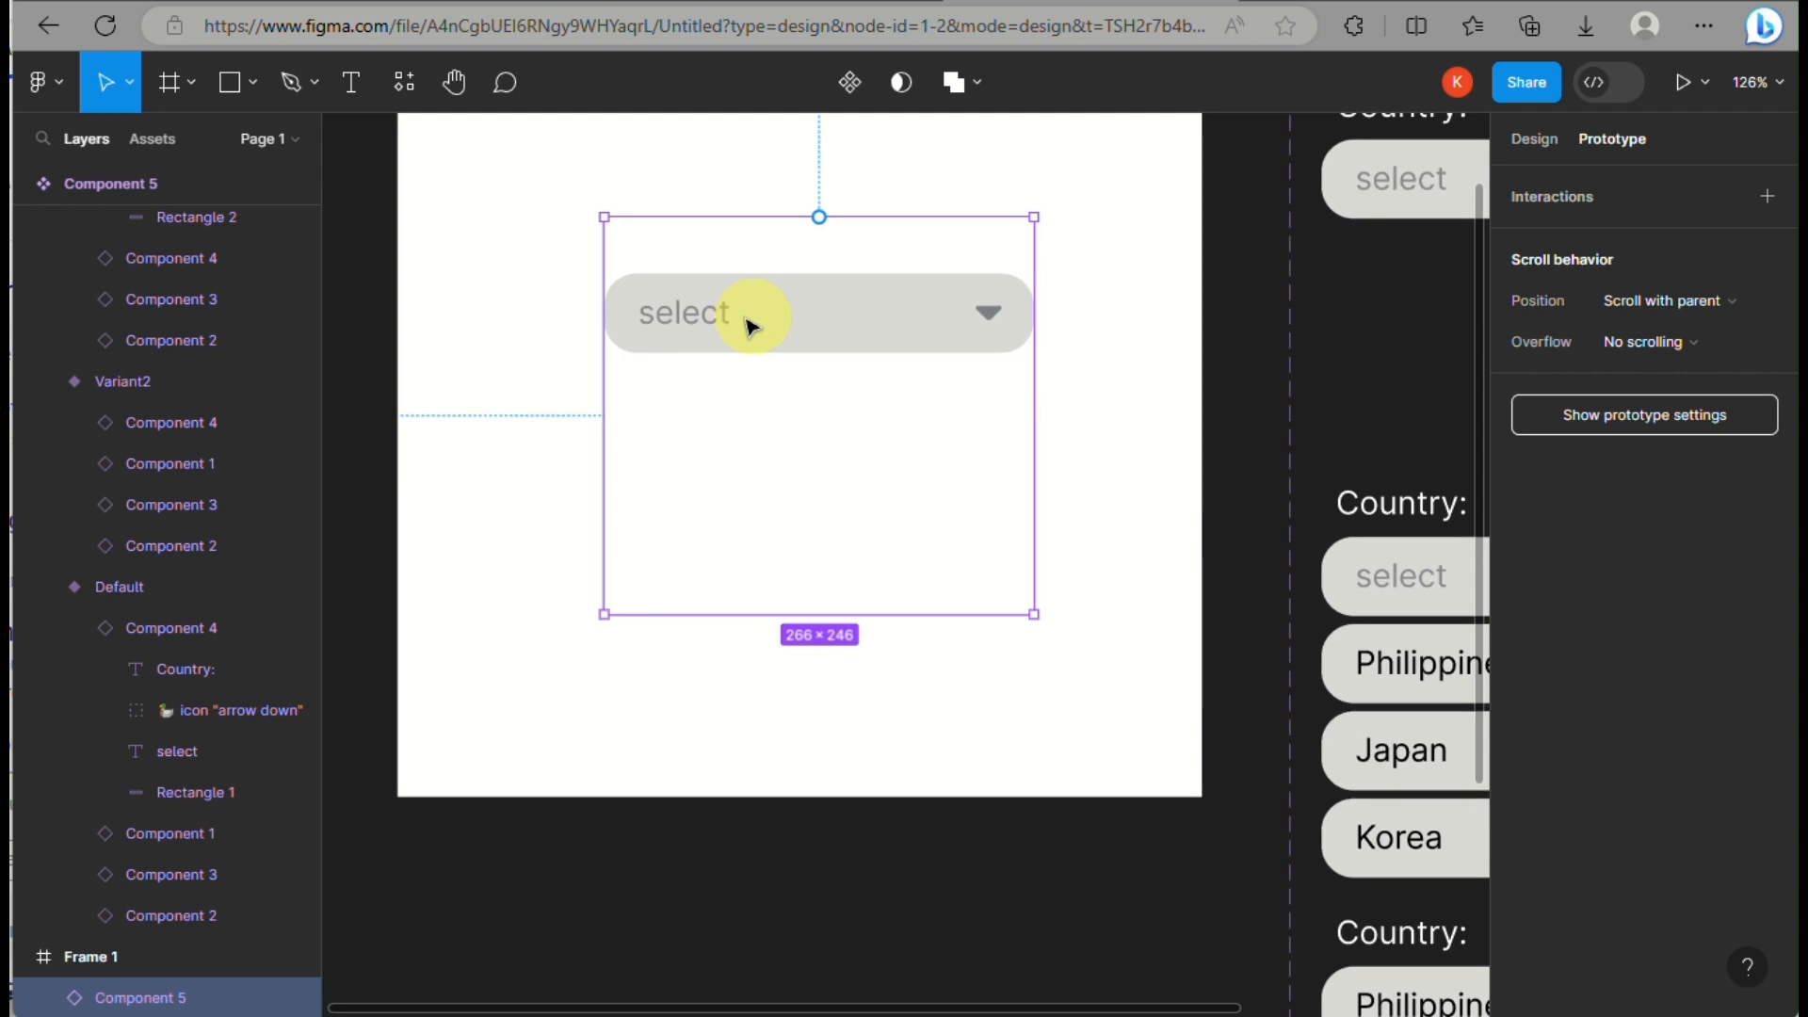
- Present the prototype of Frame 1 and test the dropdown by repeatedly expanding it and choosing Philippines
{"action": "left_click", "coordinate": [1688, 83]}
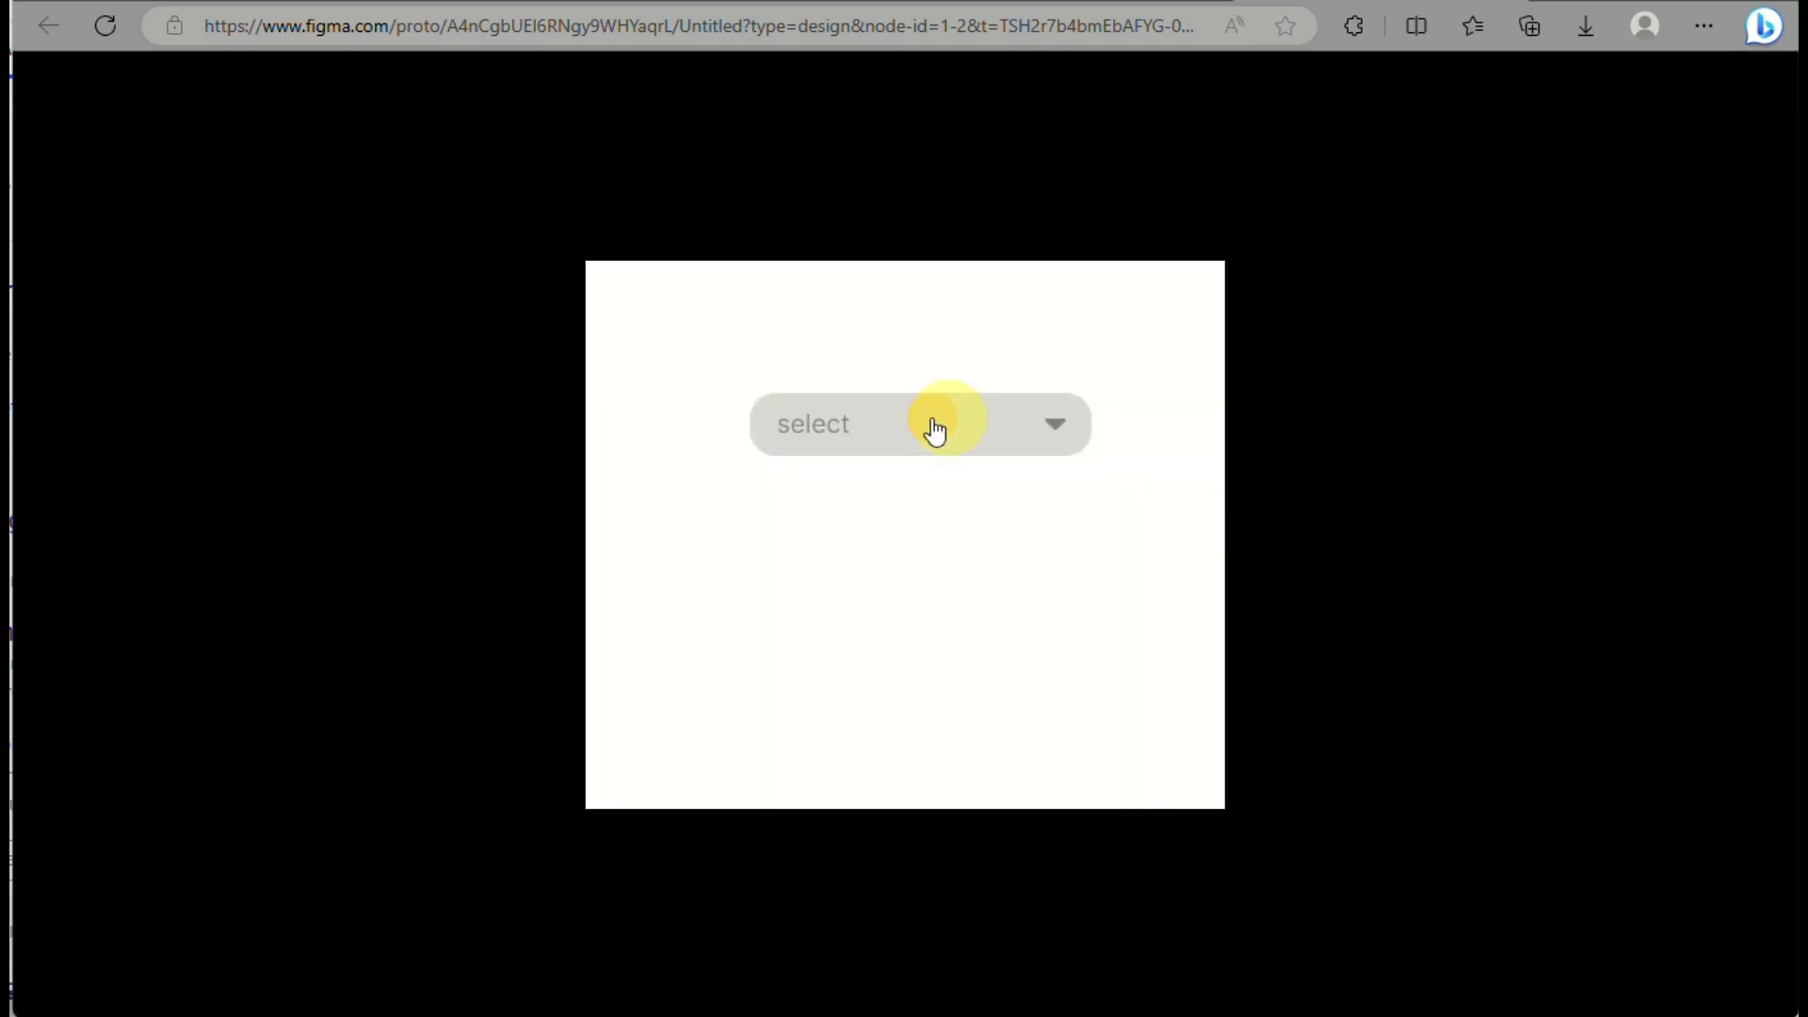
{"action": "left_click", "coordinate": [1086, 428]}
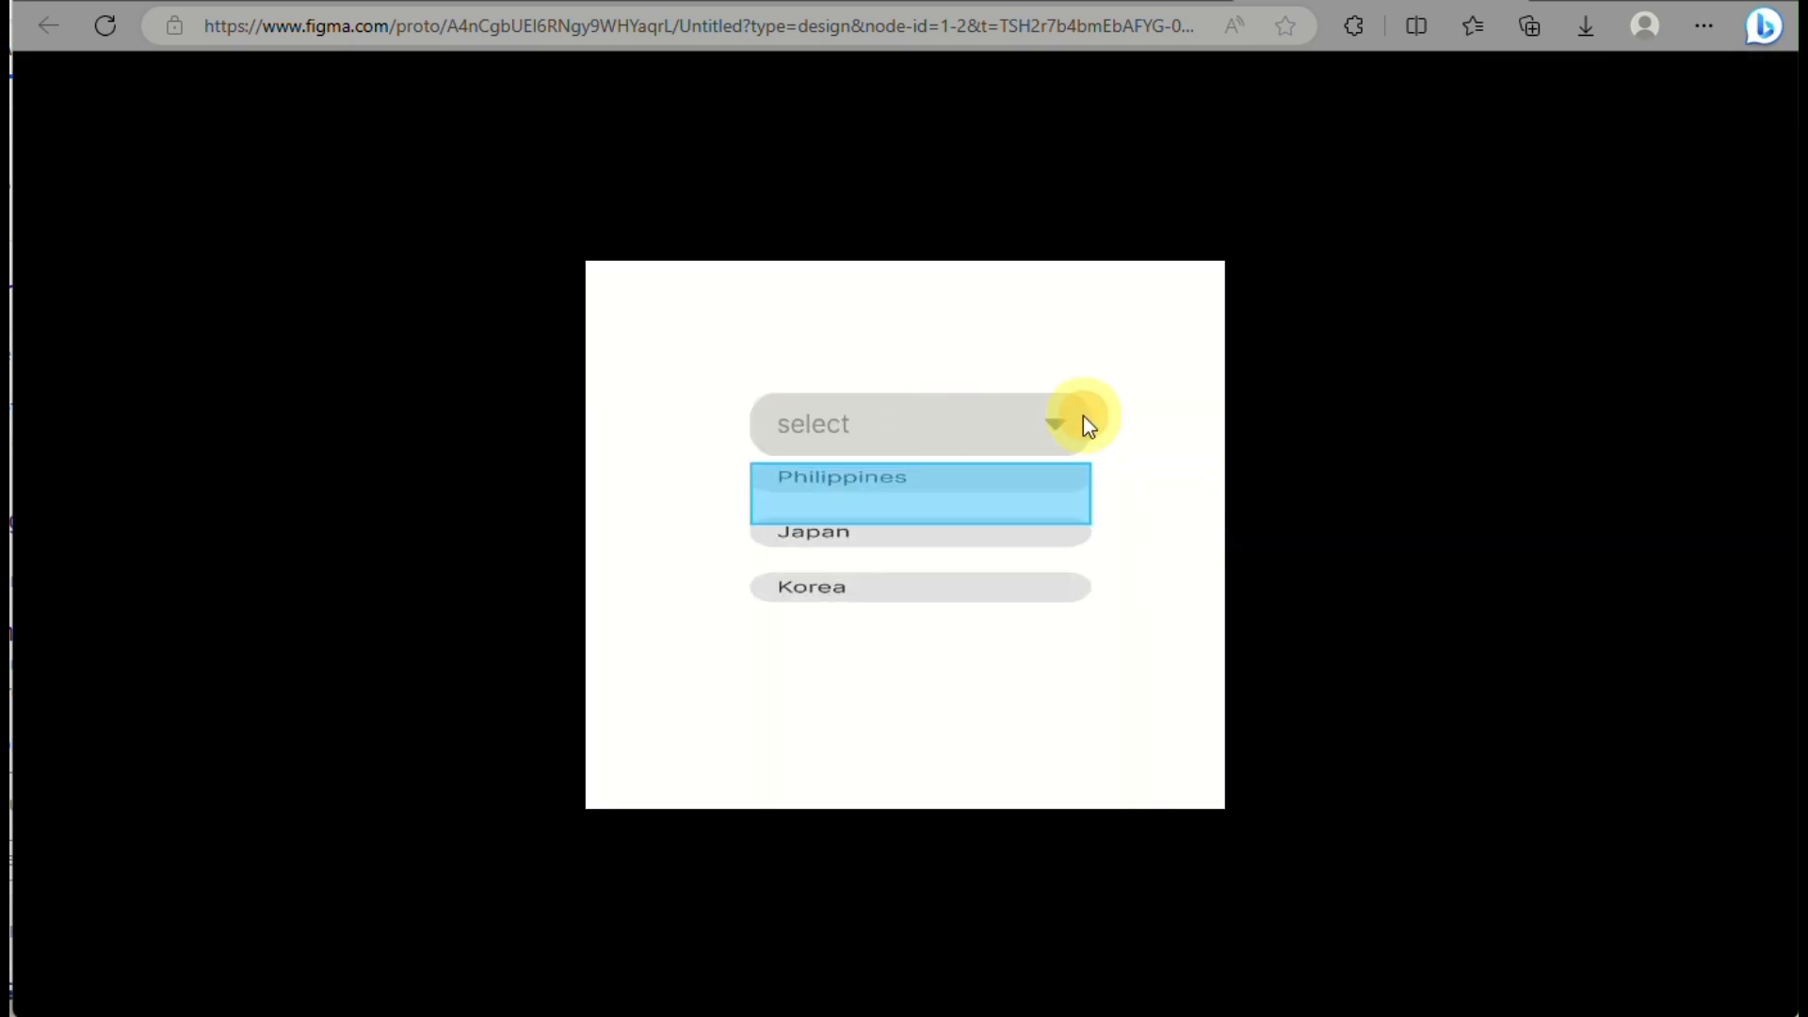
{"action": "left_click", "coordinate": [995, 414]}
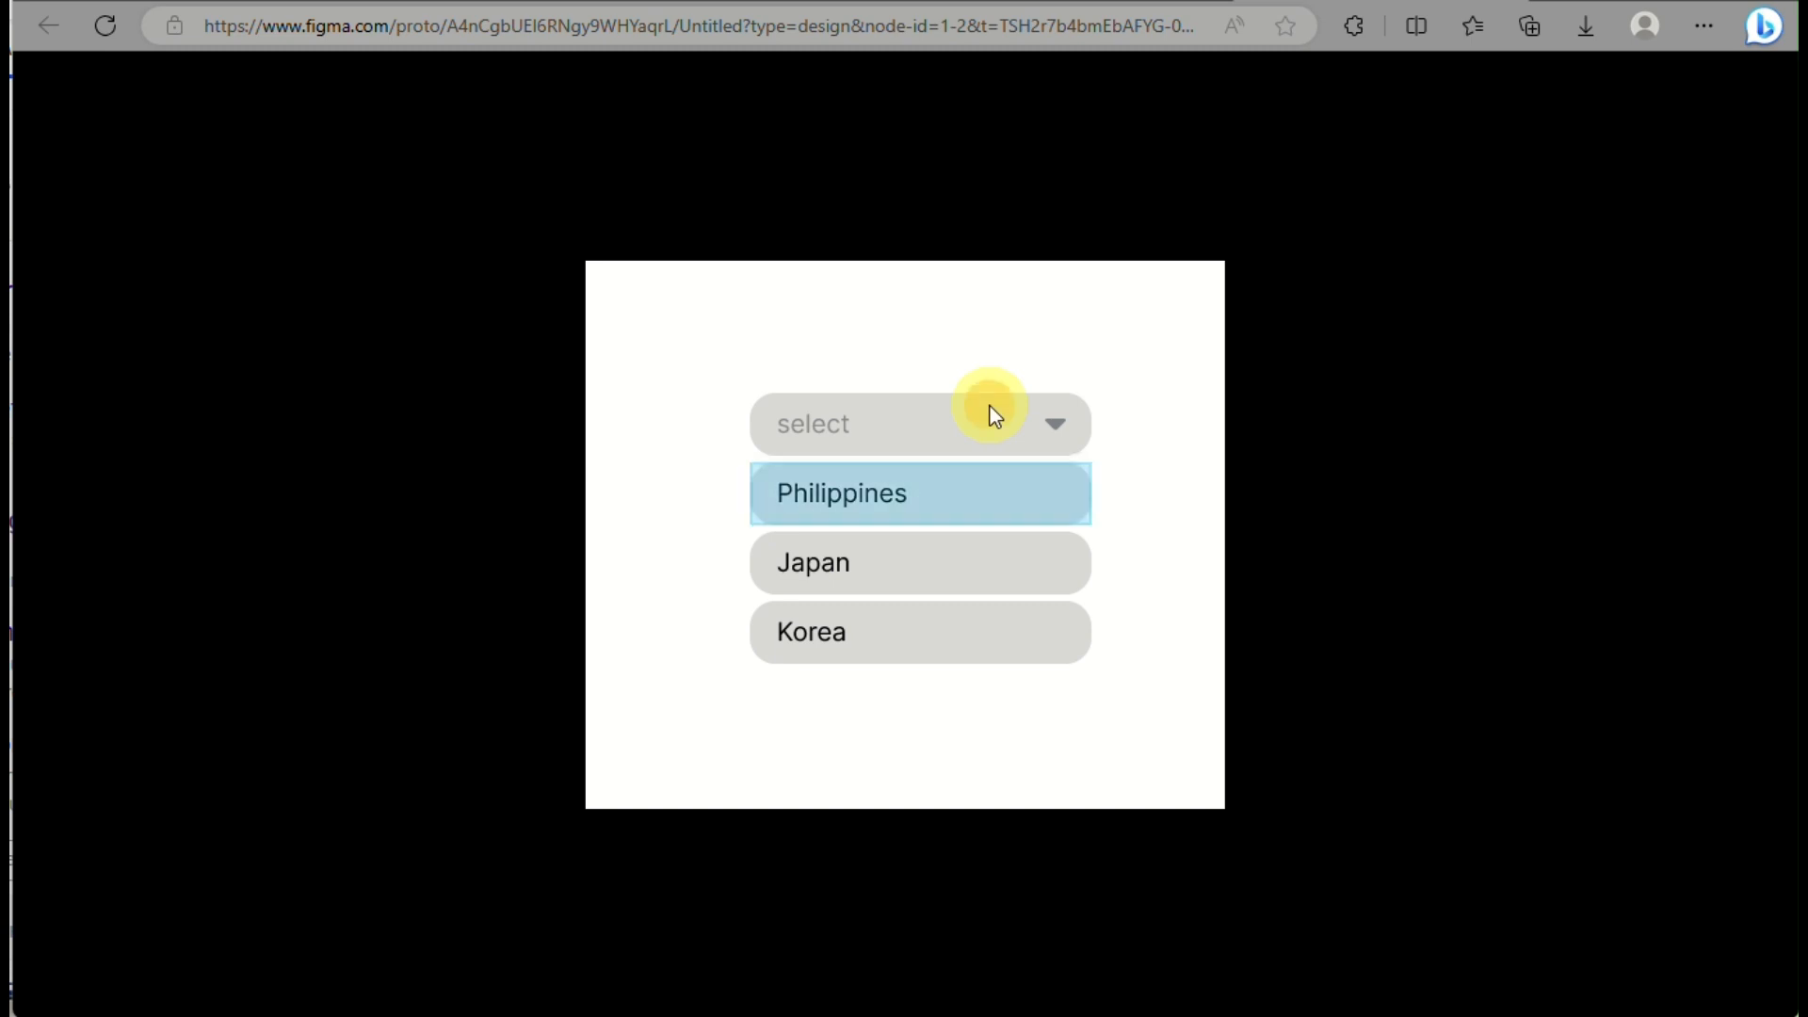
{"action": "left_click", "coordinate": [885, 526]}
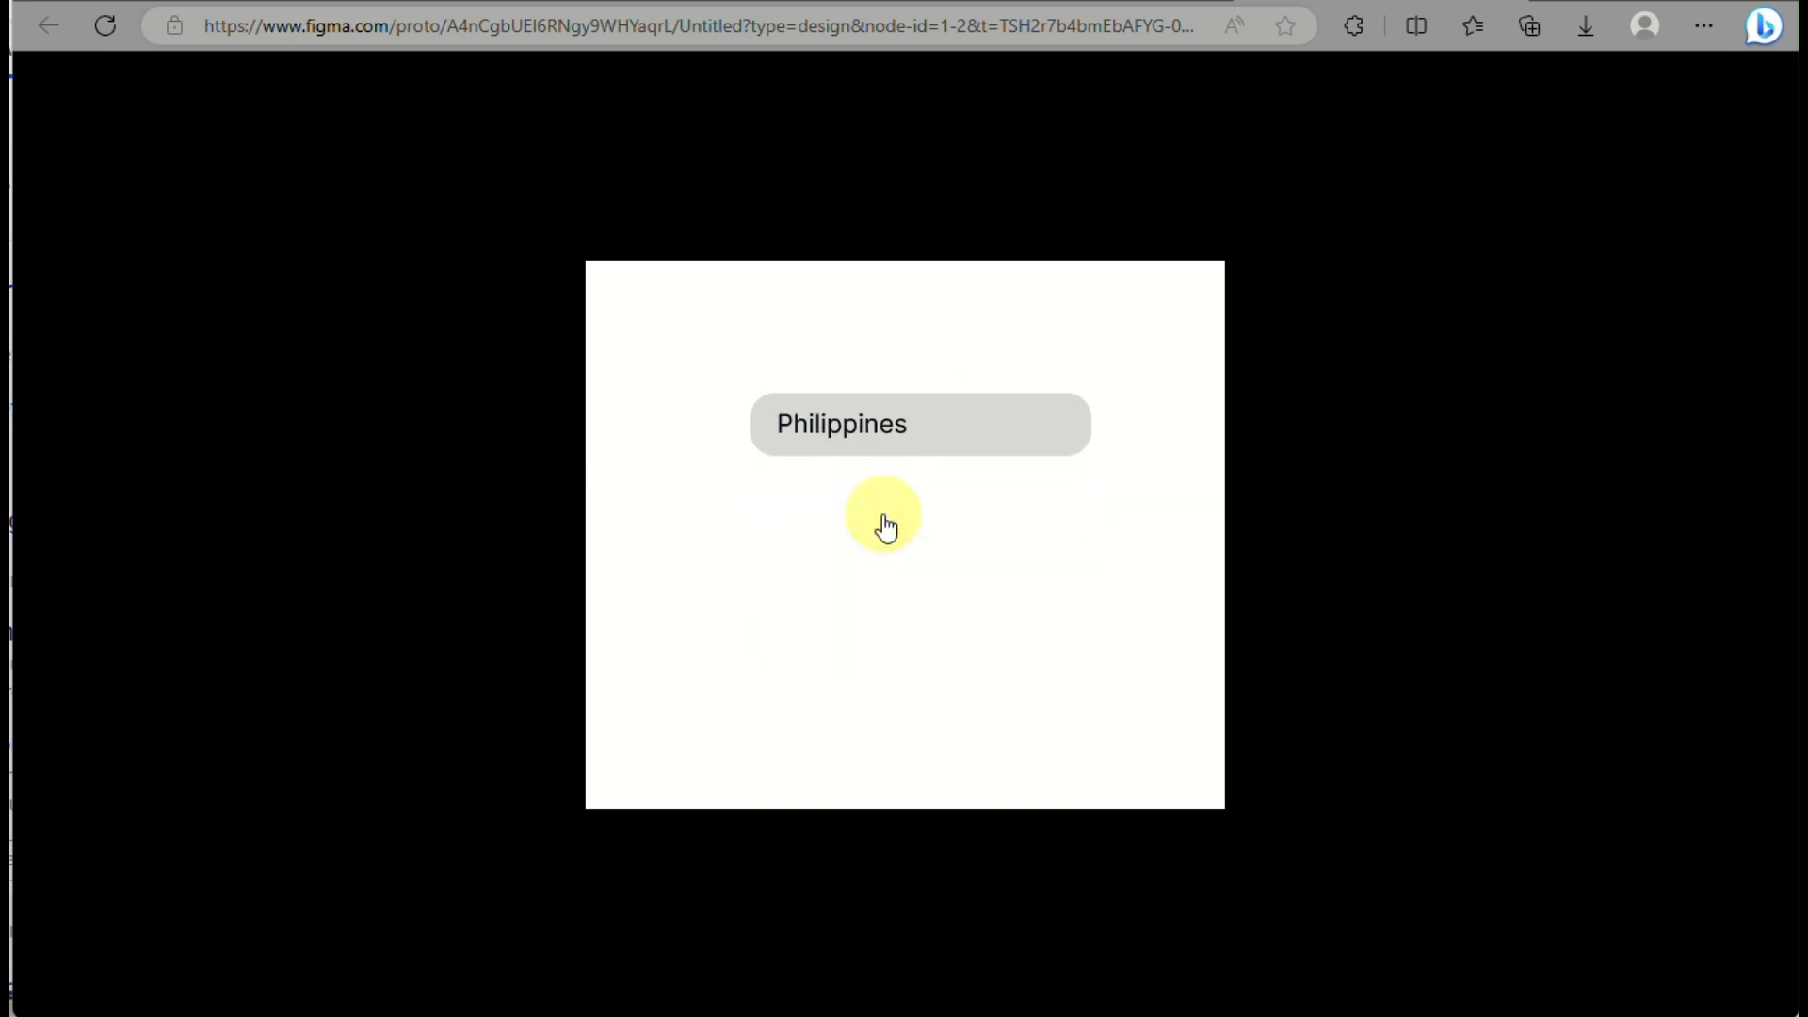
{"action": "left_click", "coordinate": [988, 436]}
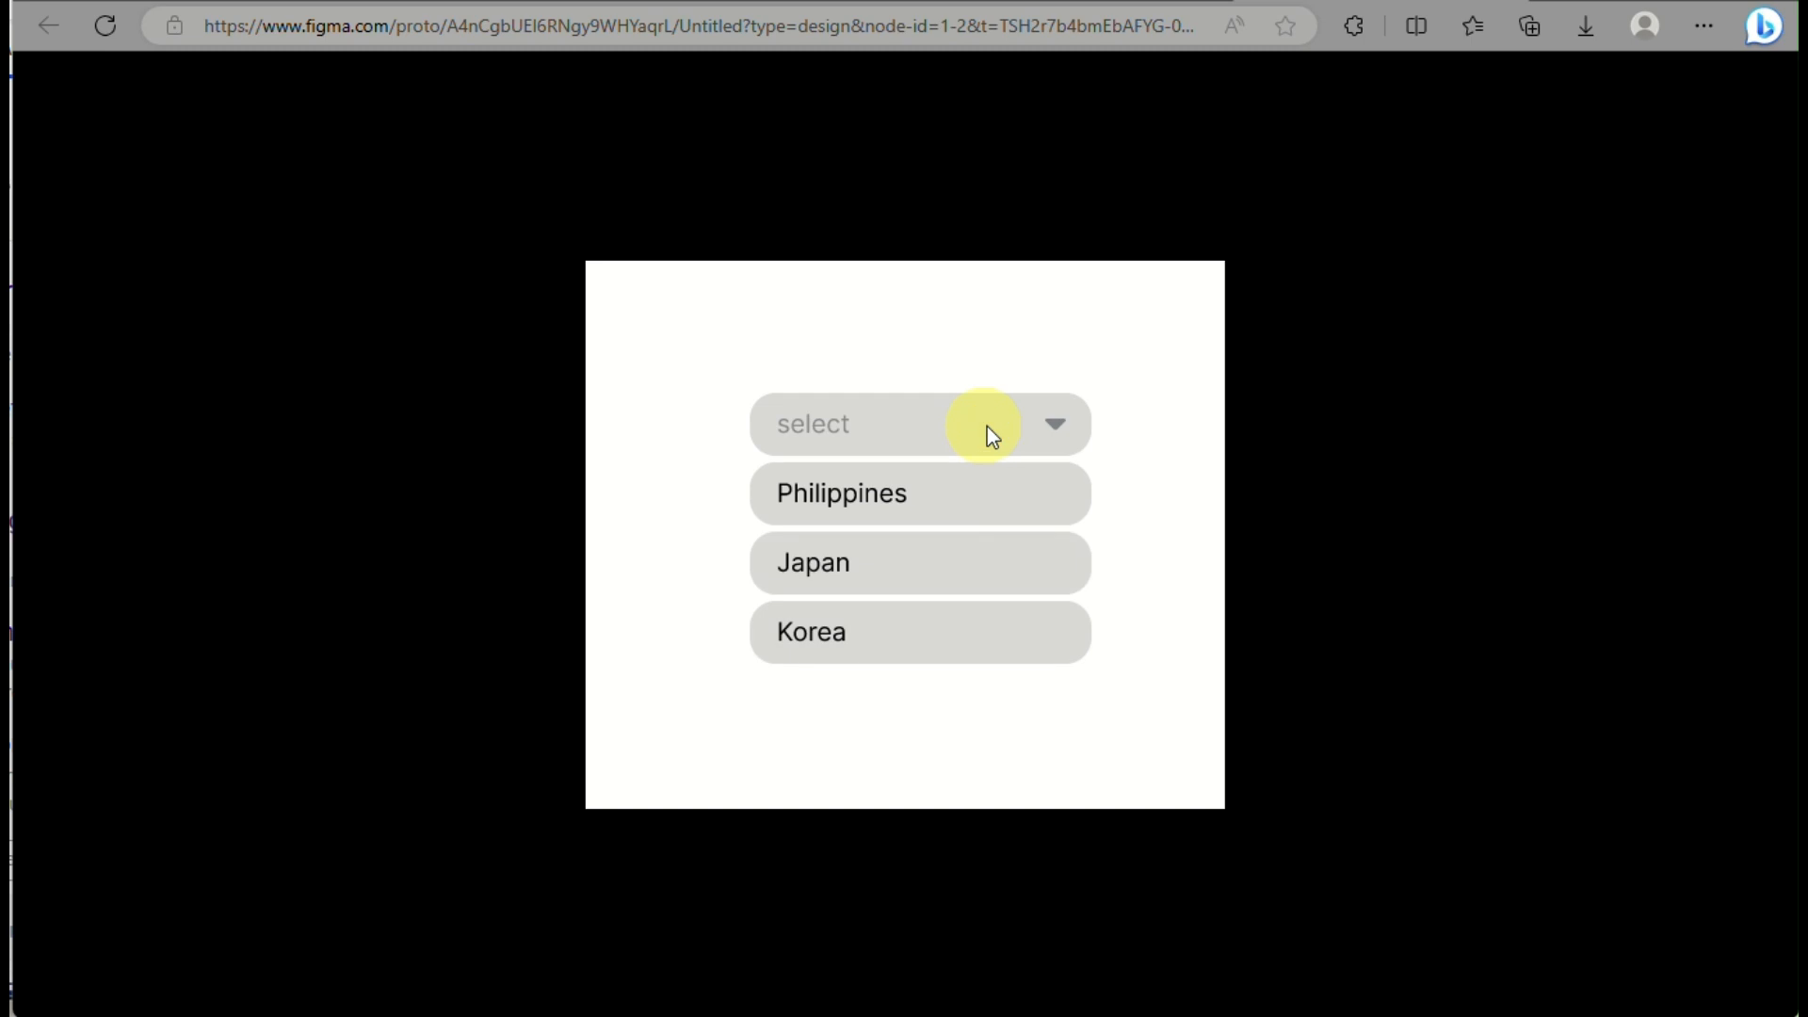
{"action": "left_click", "coordinate": [933, 496]}
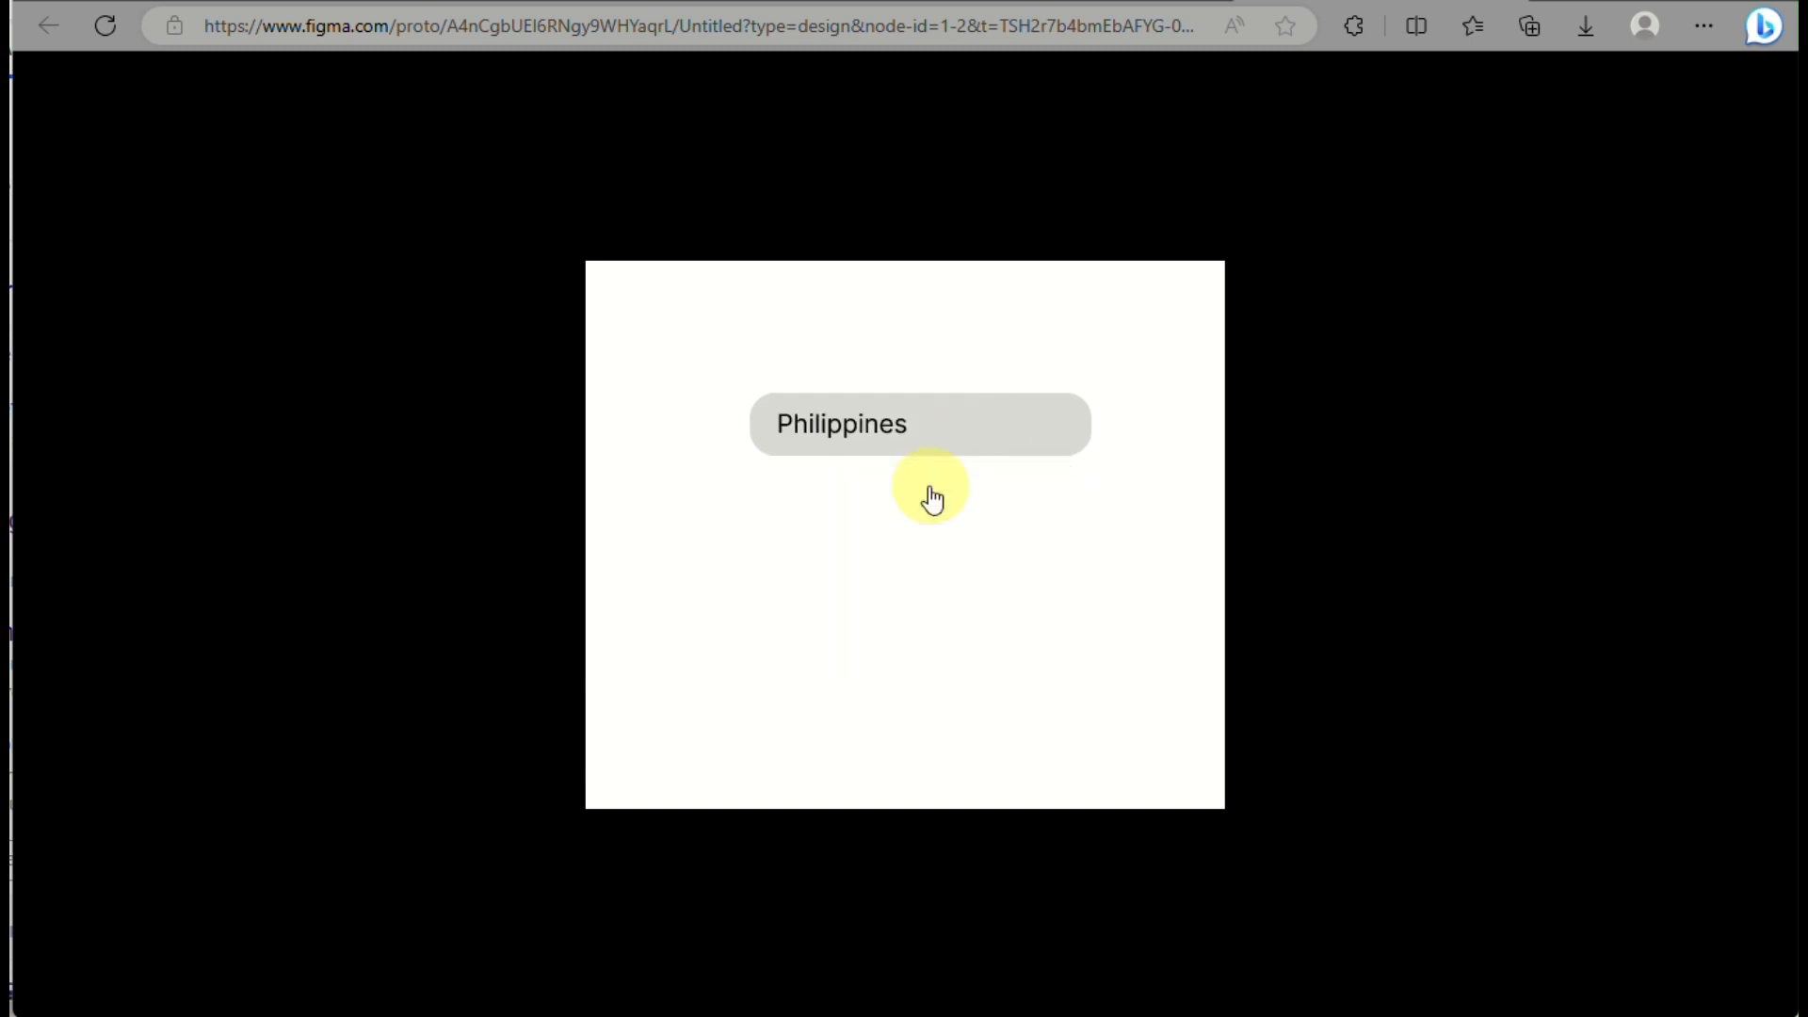
{"action": "left_click", "coordinate": [972, 424]}
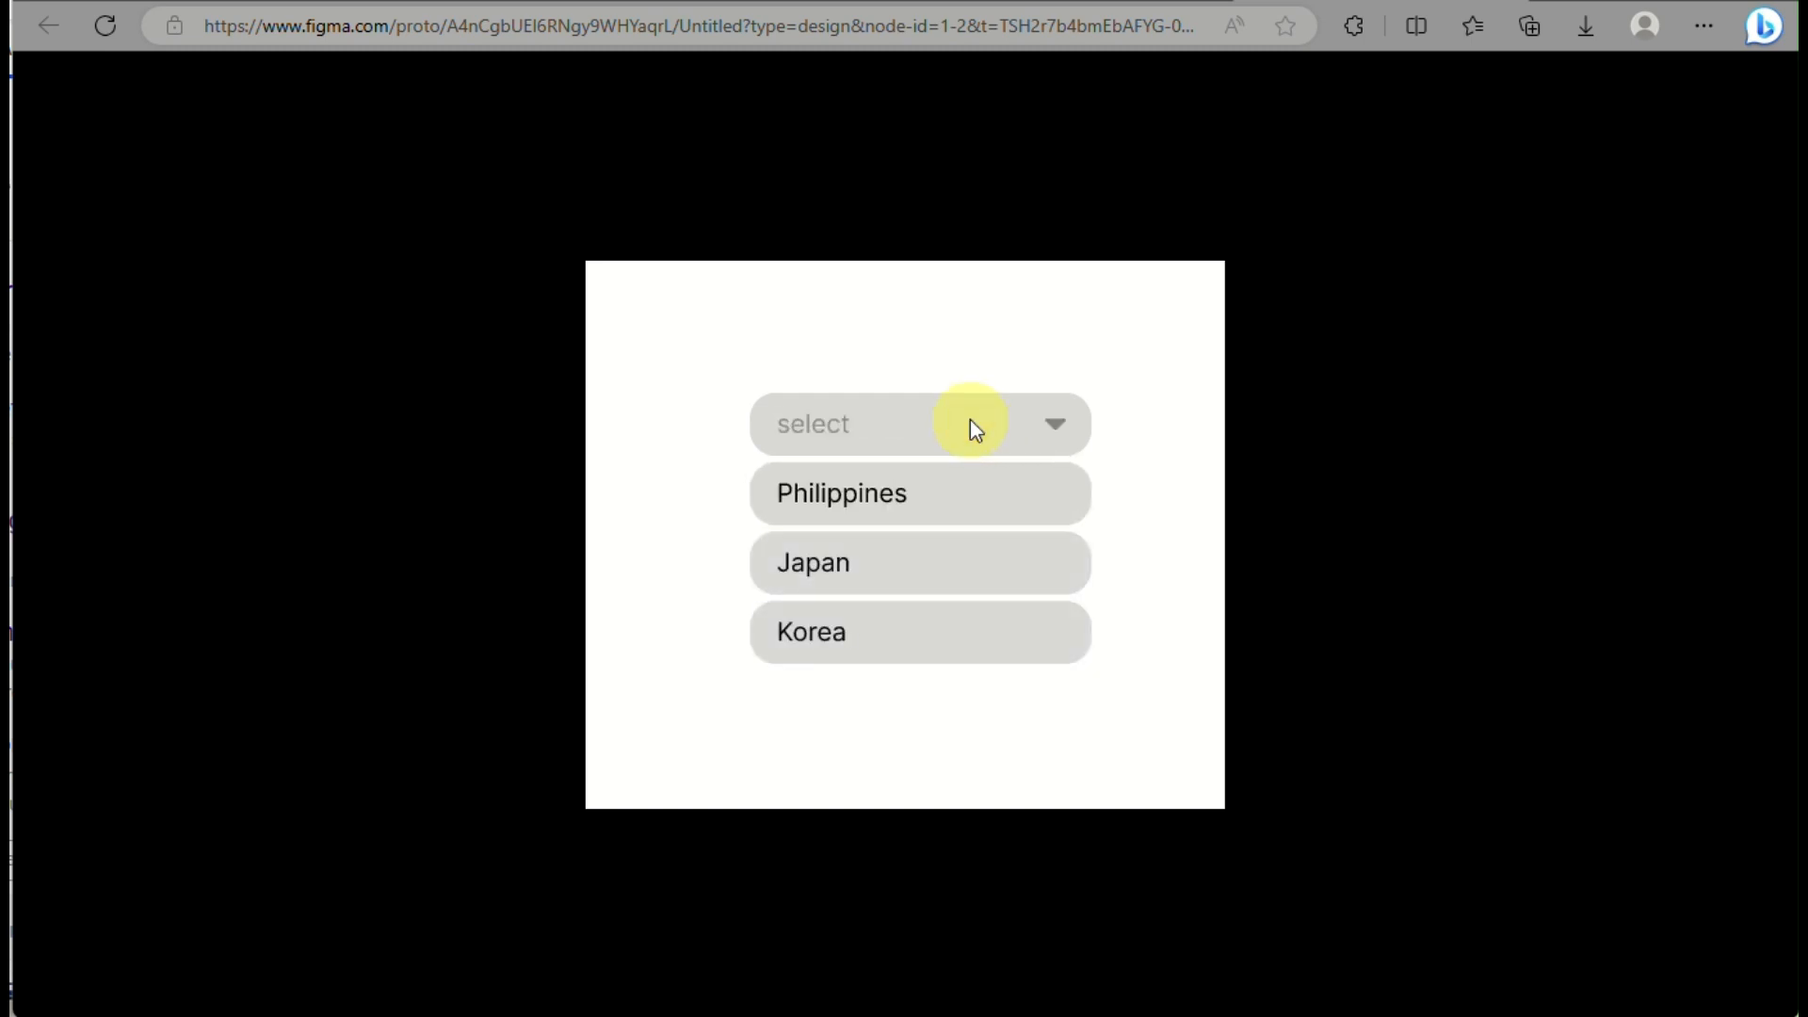
{"action": "left_click", "coordinate": [975, 496]}
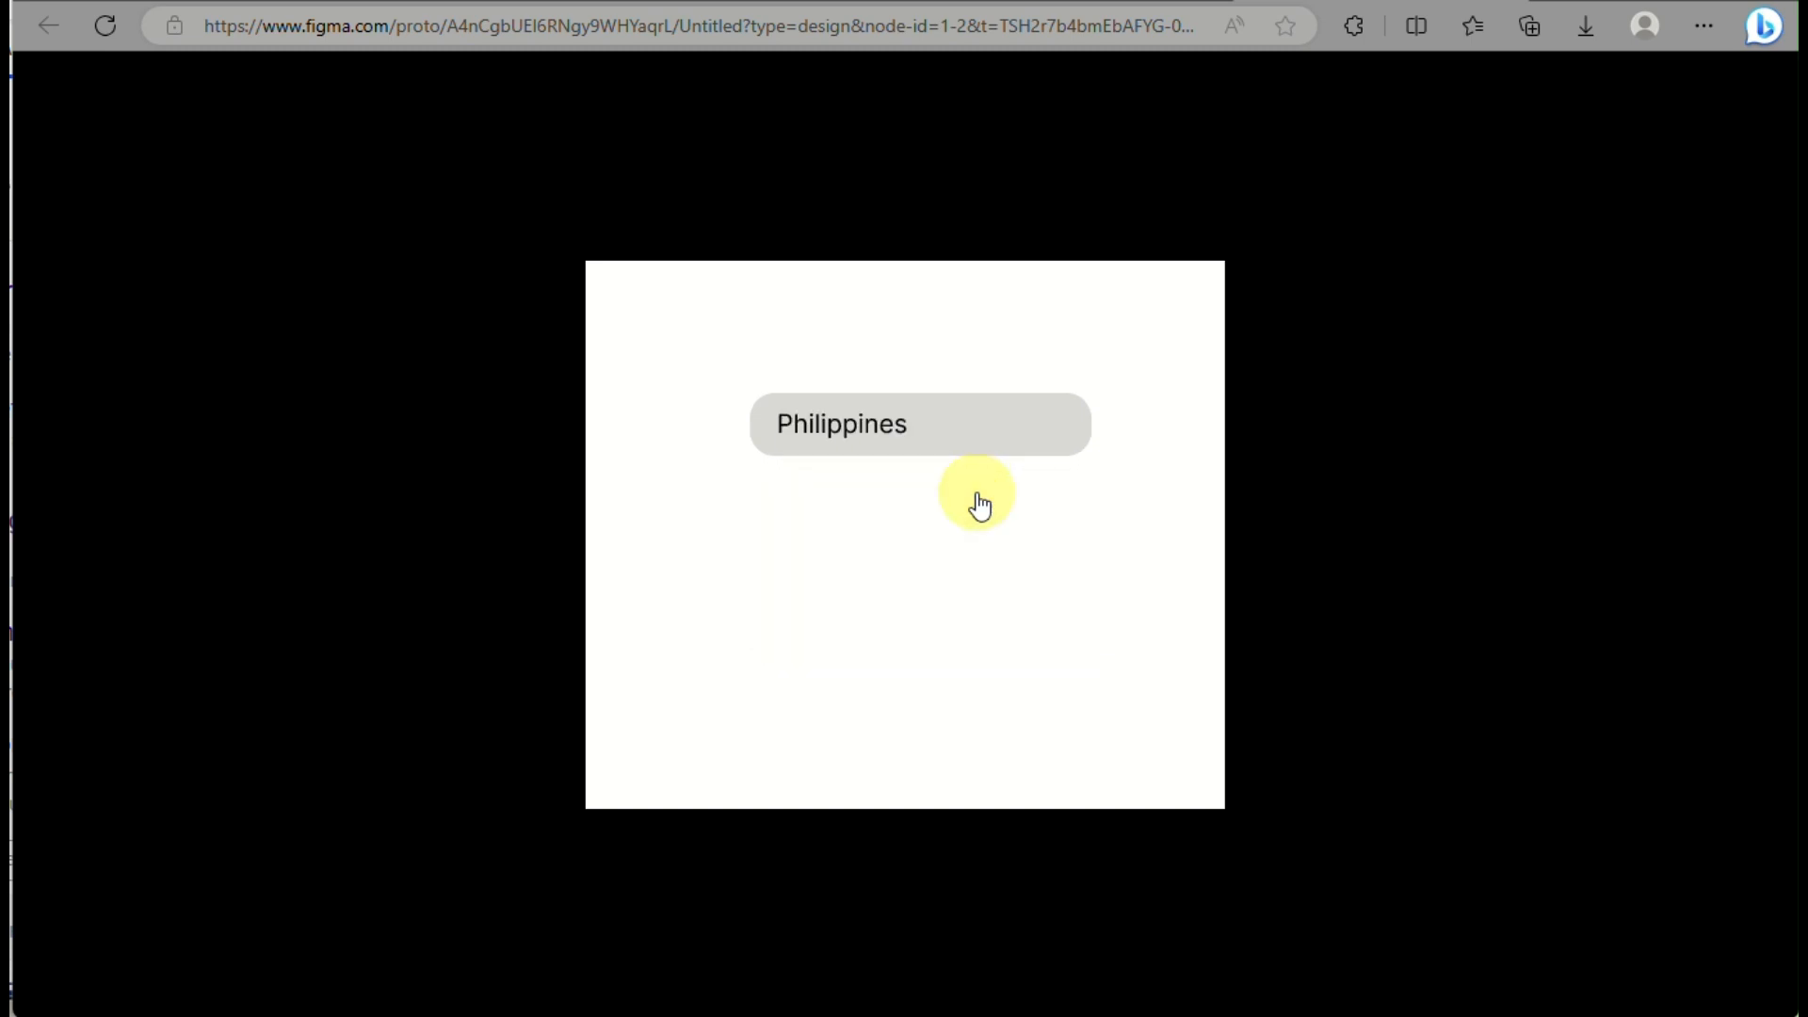
{"action": "left_click", "coordinate": [851, 332]}
{"action": "left_click", "coordinate": [701, 344]}
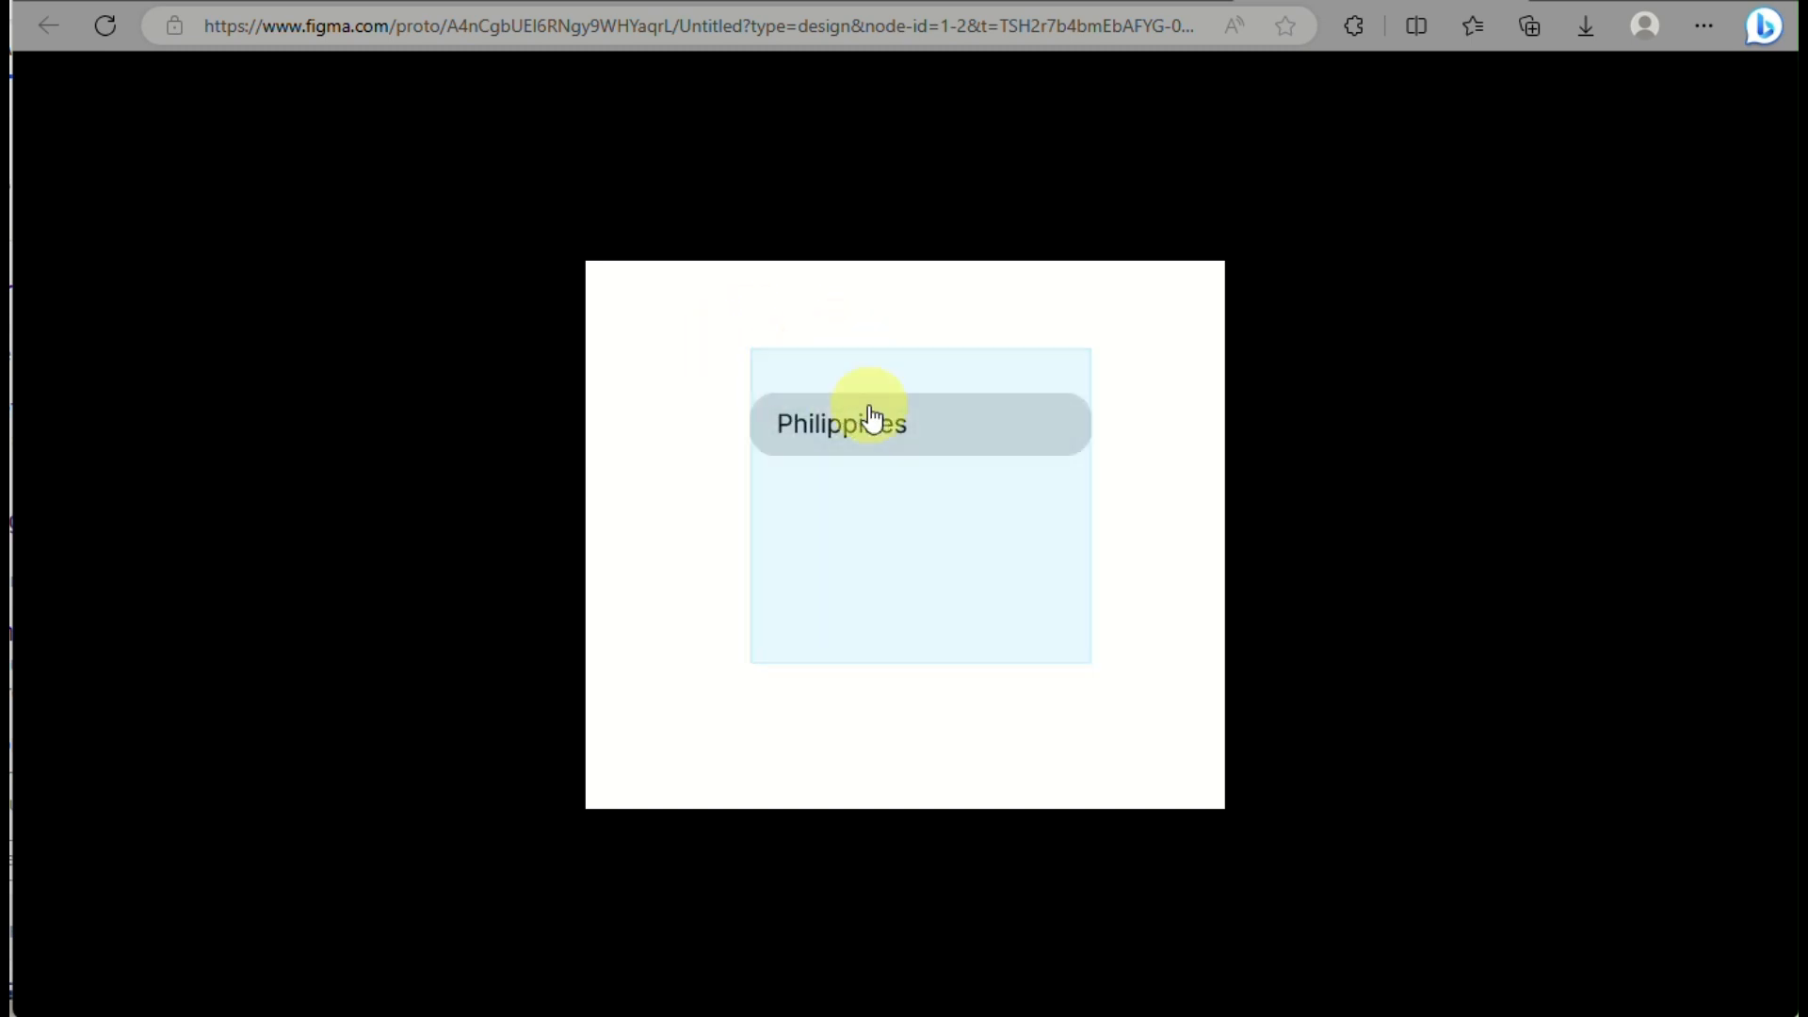
{"action": "left_click", "coordinate": [861, 428]}
{"action": "left_click", "coordinate": [861, 428]}
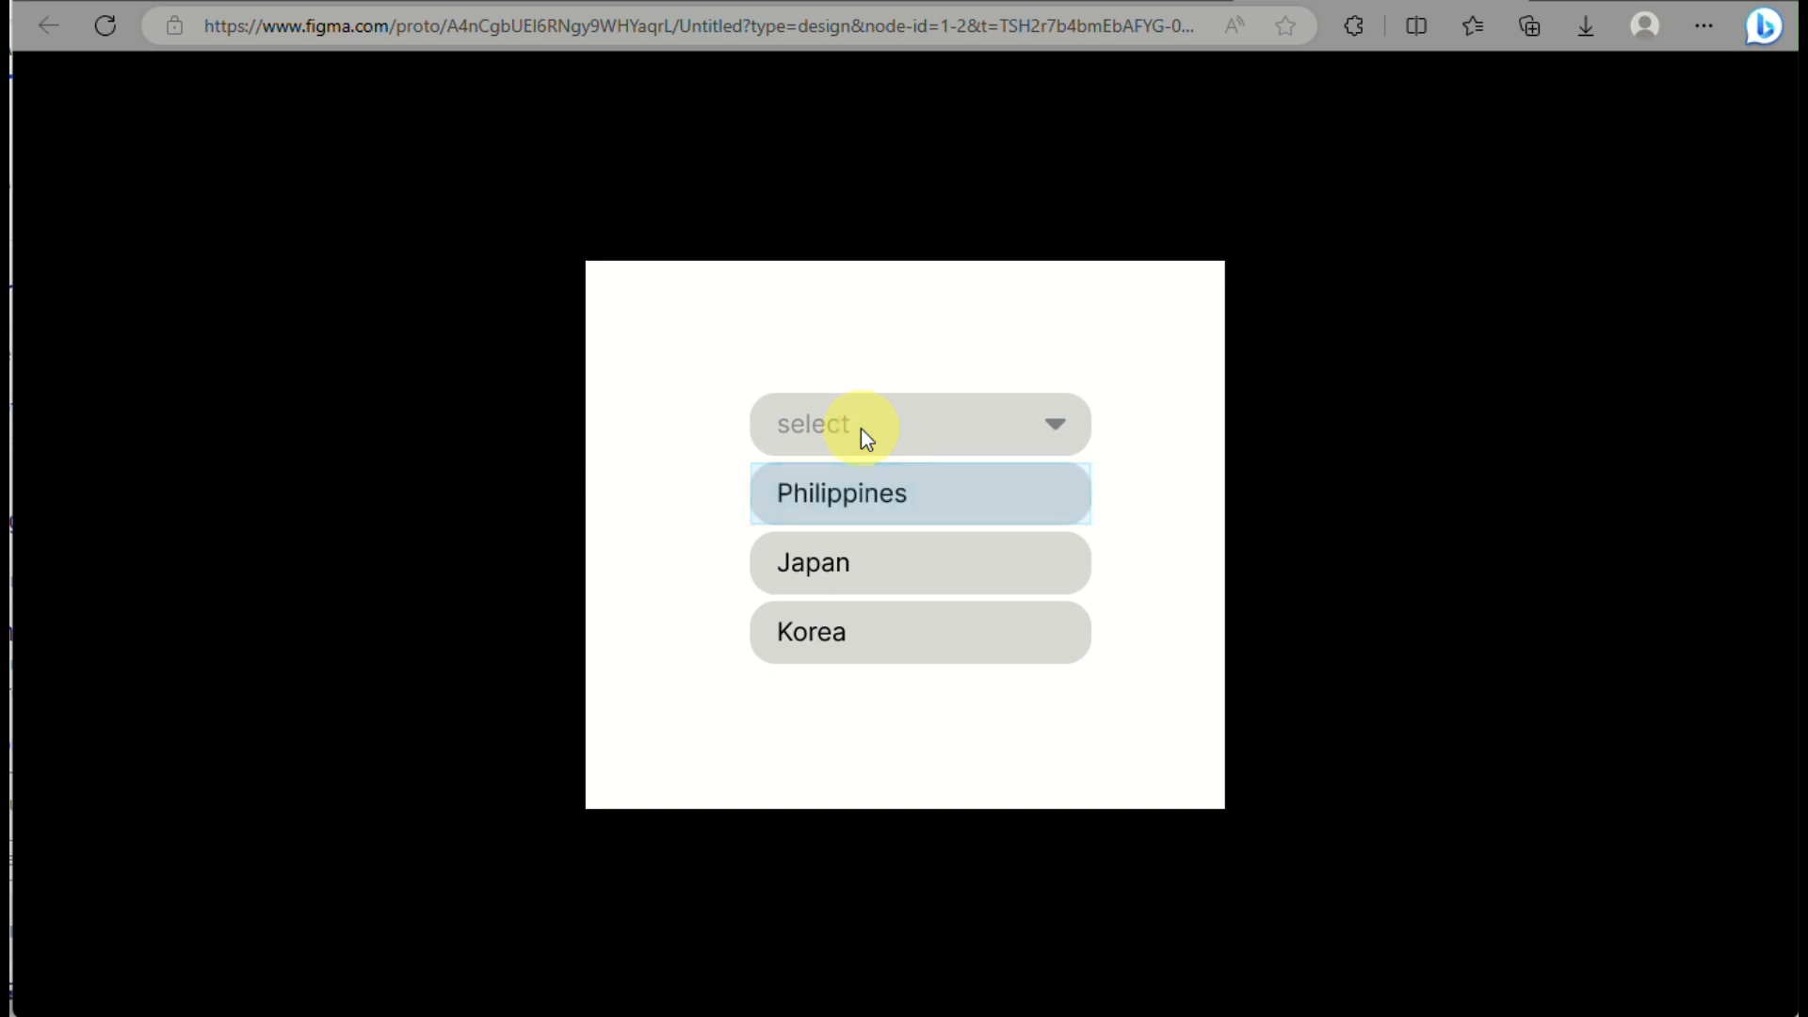
{"action": "left_click", "coordinate": [878, 487]}
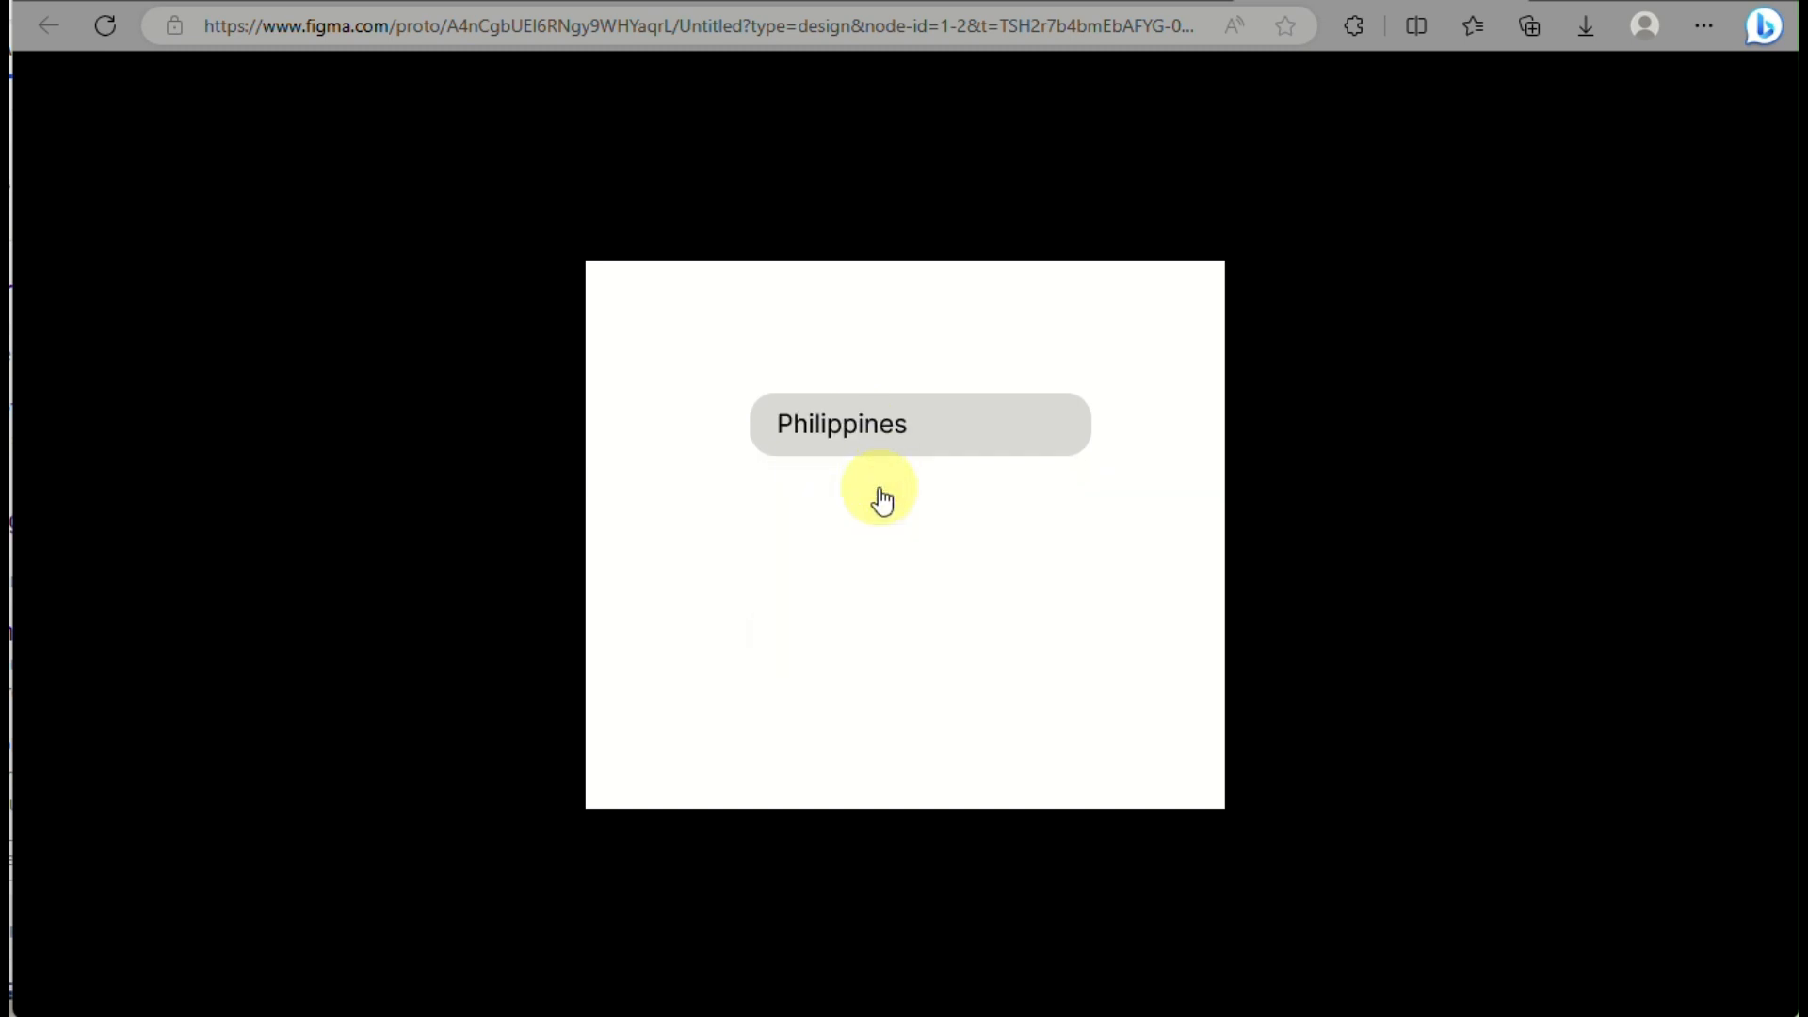